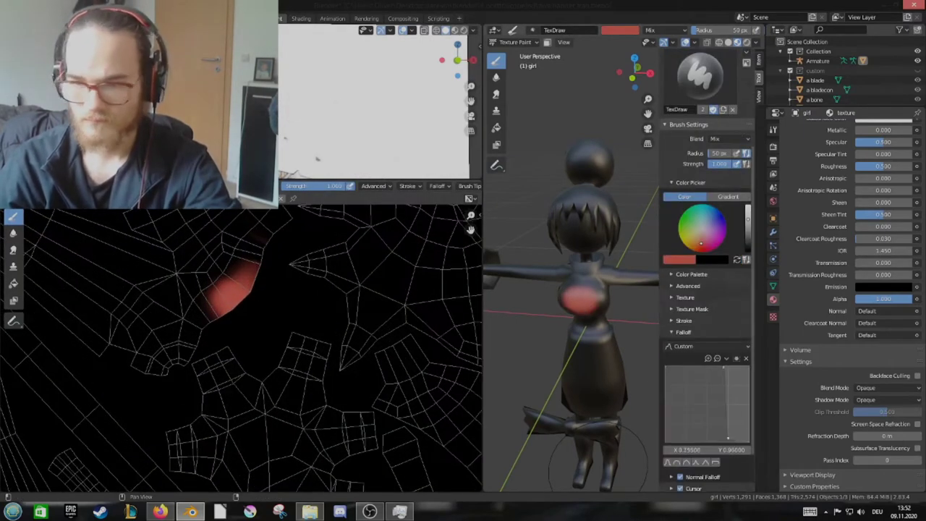
Save the painted texture image with Image > Save As
scroll(367, 314, up, 2)
scroll(387, 310, down, 4)
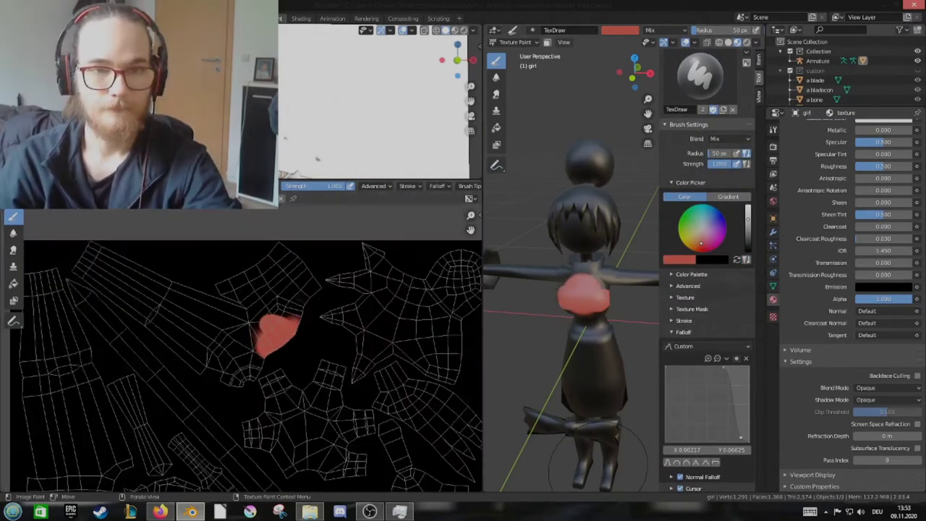
scroll(274, 333, up, 1)
click(72, 198)
click(97, 287)
key(Return)
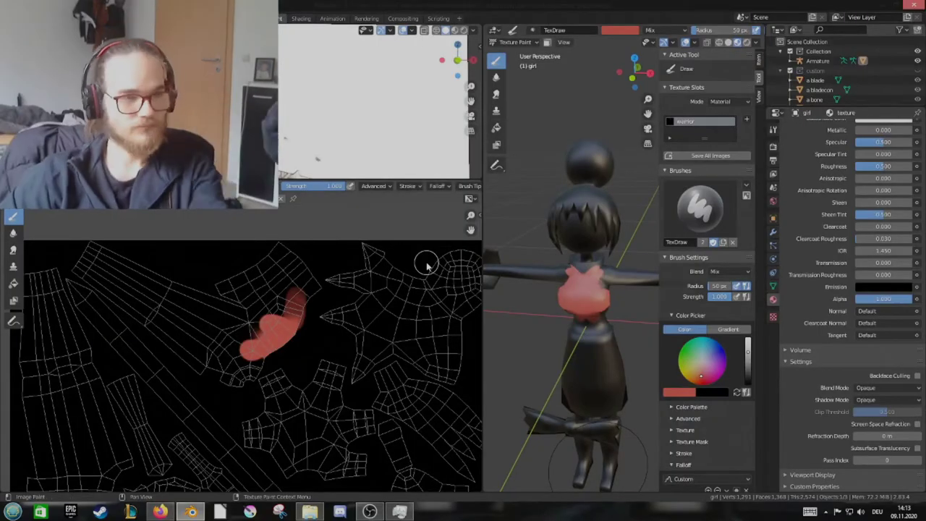
Paint the chest white over the red patch from several angles in the 3D view
scroll(252, 220, up, 1)
scroll(315, 361, up, 1)
drag(307, 351, 322, 370)
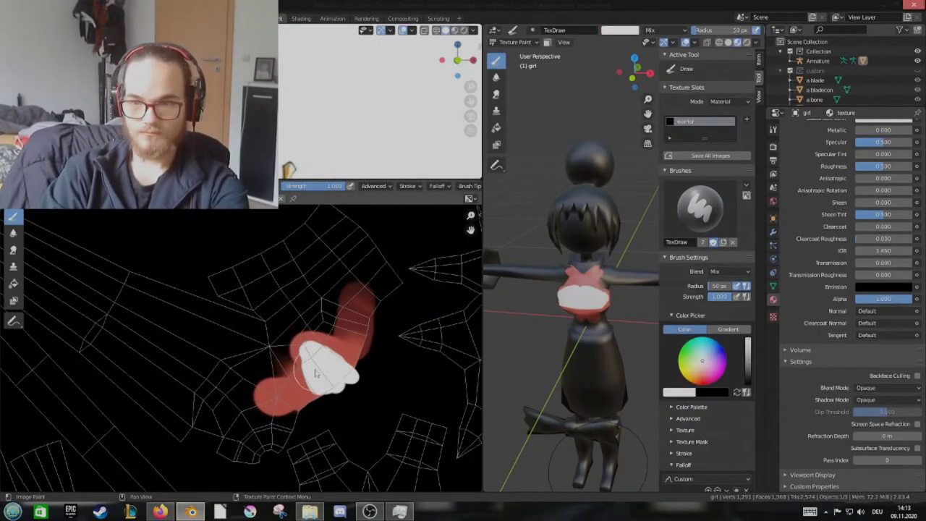
scroll(593, 235, up, 5)
drag(593, 235, 578, 304)
middle_drag(578, 303, 584, 312)
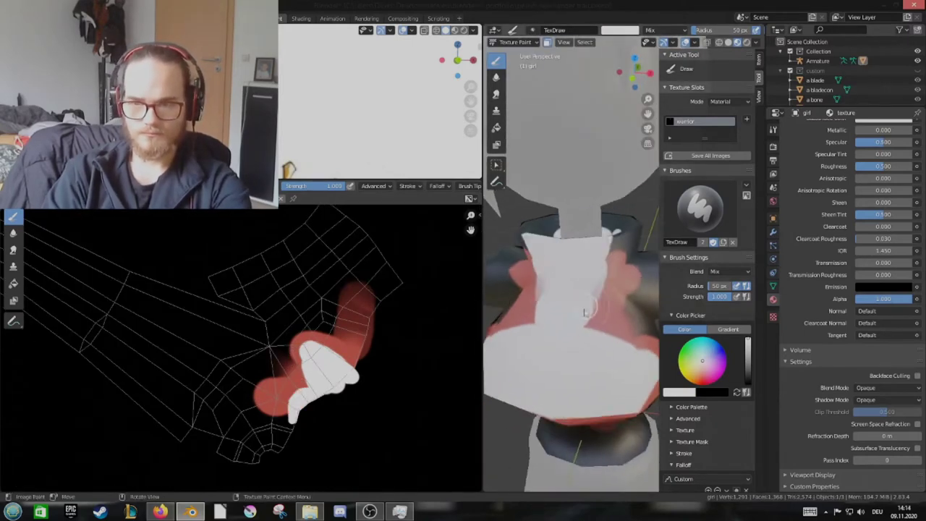
drag(584, 313, 578, 296)
middle_drag(579, 297, 556, 231)
drag(557, 231, 539, 205)
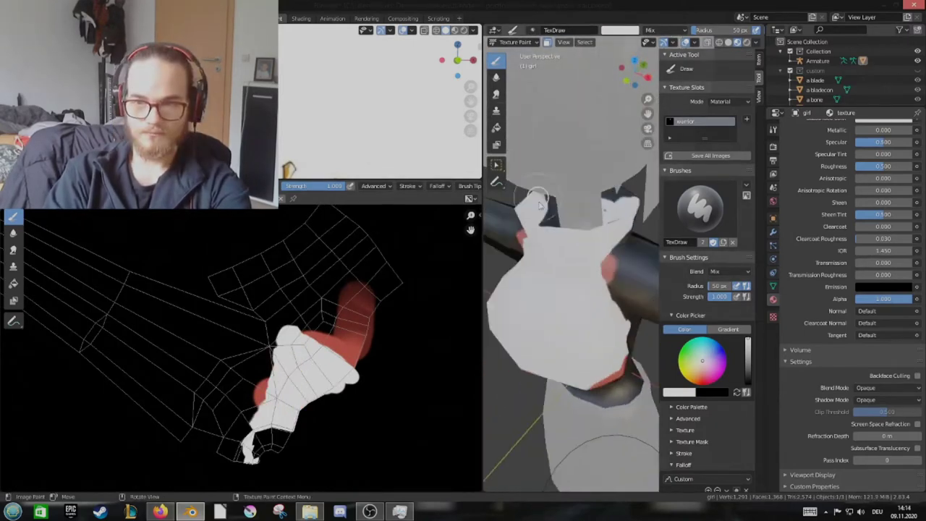
mouse_move(539, 205)
middle_down()
mouse_move(580, 323)
mouse_move(569, 323)
middle_up()
Extend the white over the small torso island with a smaller brush and show brush settings
scroll(325, 325, up, 2)
scroll(383, 338, up, 2)
key(s)
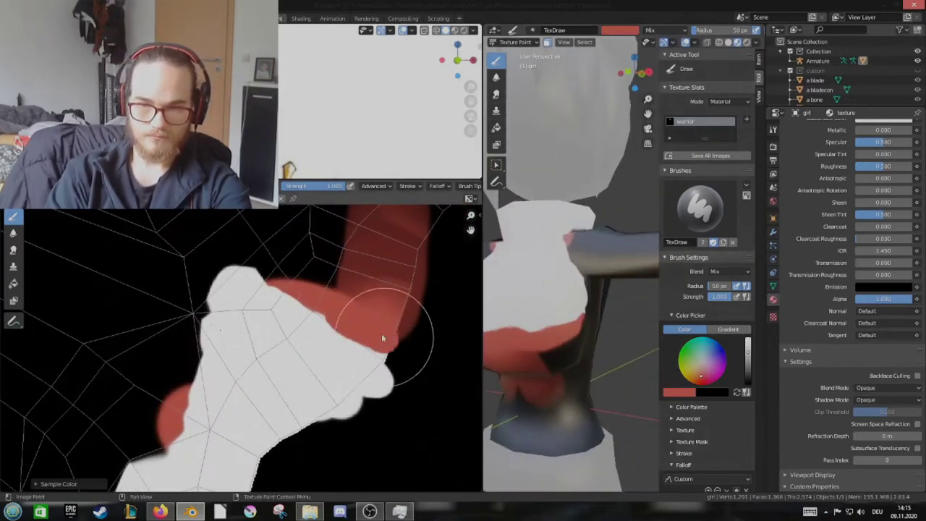
scroll(353, 366, down, 2)
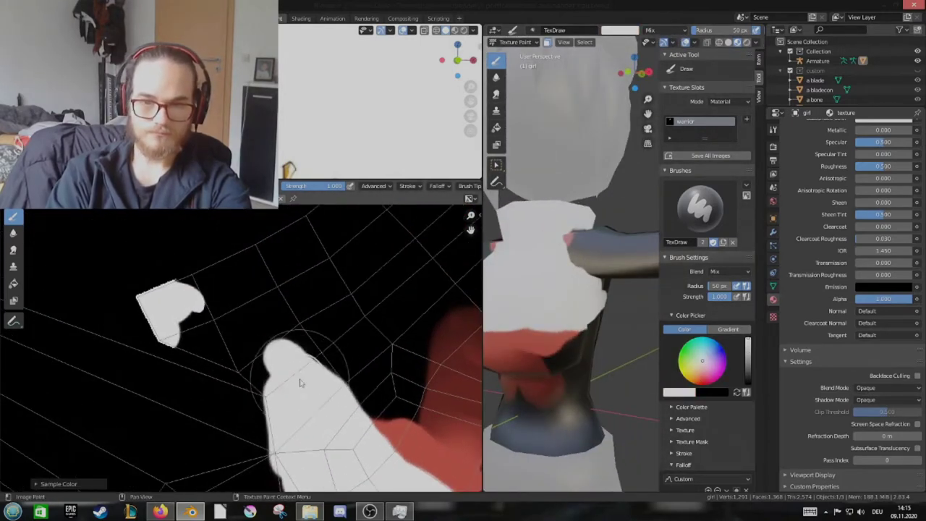
middle_drag(300, 379, 267, 366)
drag(268, 367, 274, 320)
middle_drag(275, 320, 239, 327)
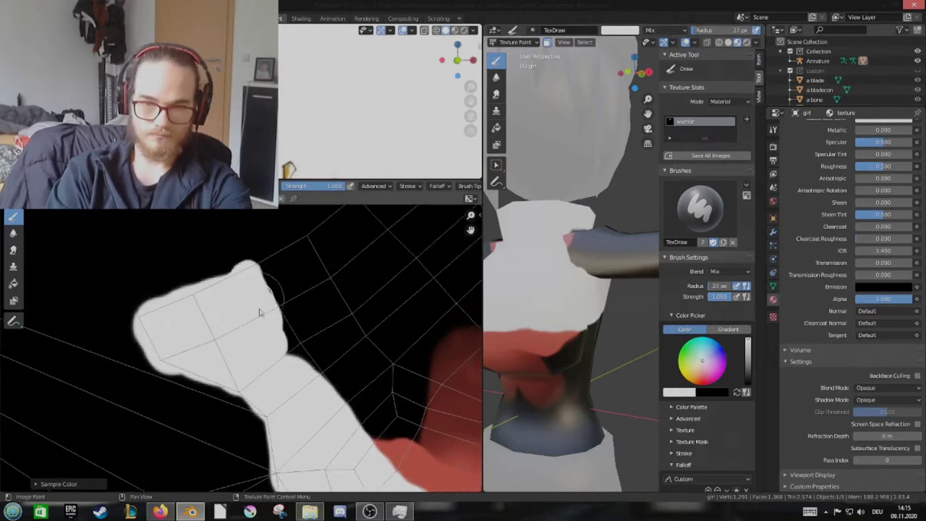
scroll(275, 339, up, 3)
key(n)
key(n)
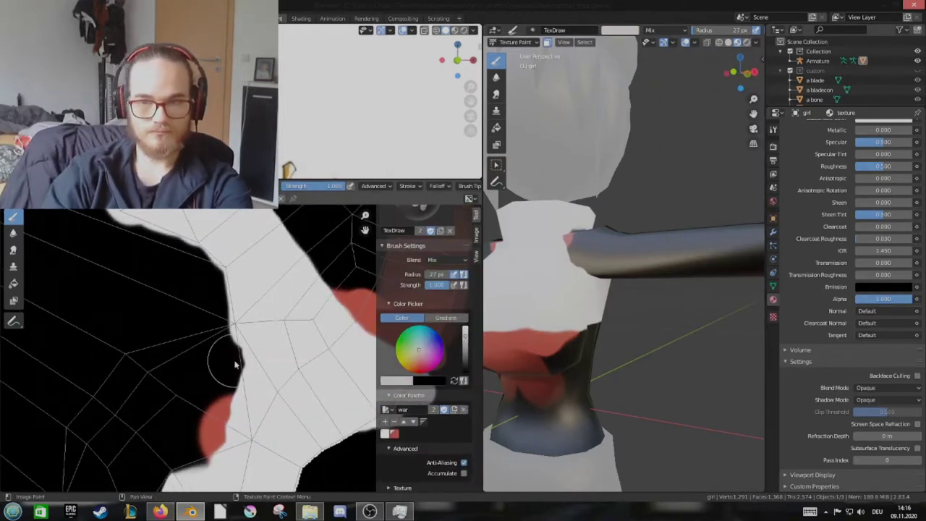
Paint a red waist band over the torso island, undoing the strokes that spilled toward the neck
middle_drag(235, 365, 273, 336)
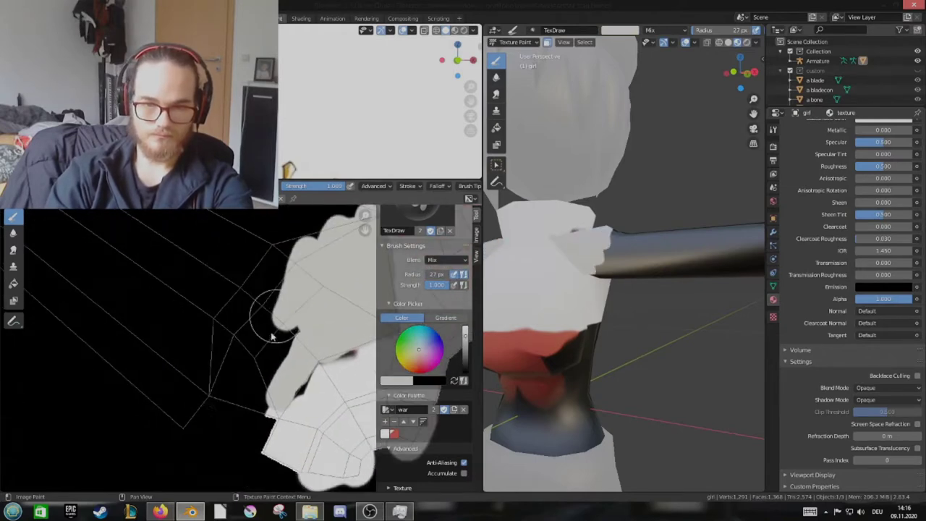
middle_drag(238, 363, 156, 362)
mouse_move(259, 363)
middle_down()
mouse_move(289, 371)
mouse_move(304, 311)
mouse_move(156, 372)
mouse_move(123, 286)
middle_up()
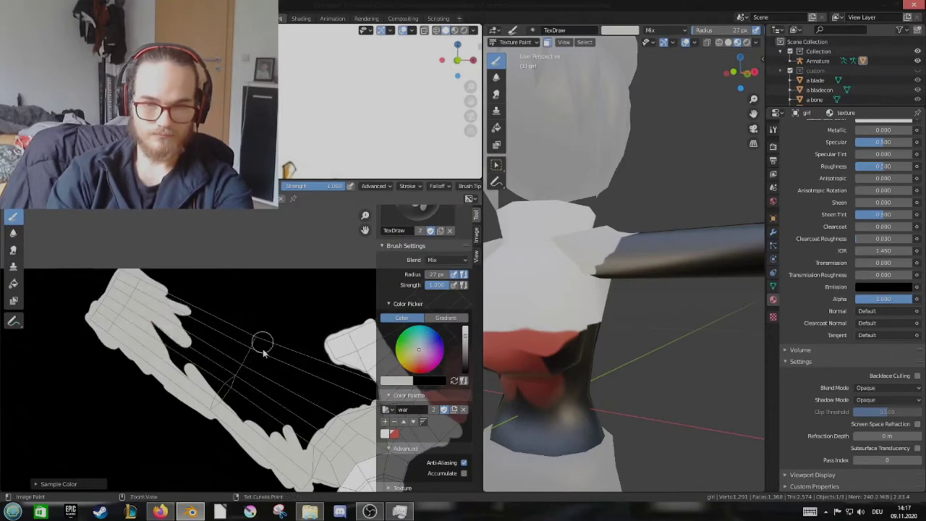
middle_drag(263, 350, 237, 307)
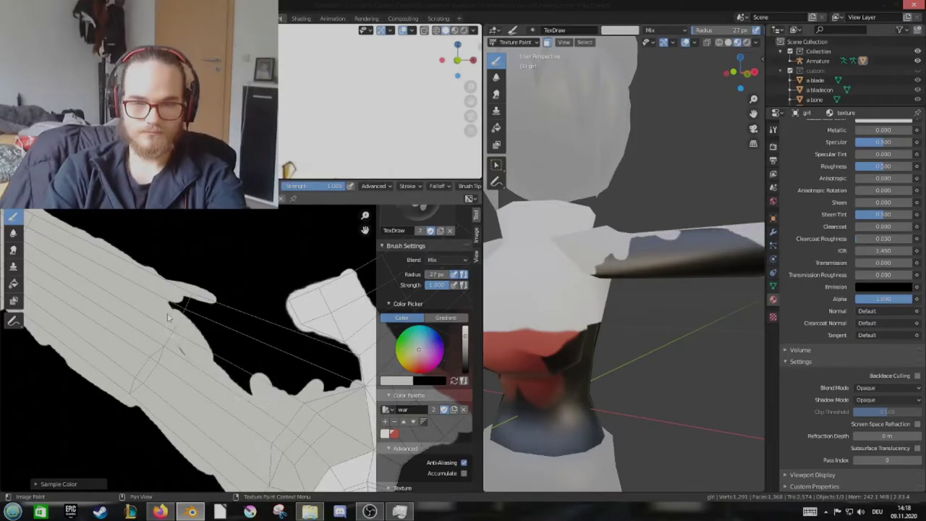
scroll(162, 330, up, 2)
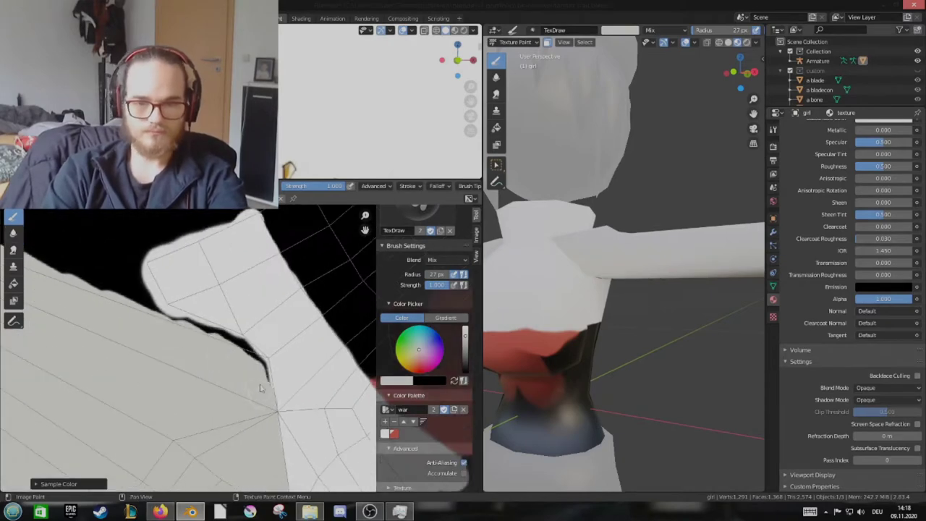
mouse_move(260, 388)
mouse_down()
mouse_move(231, 355)
mouse_move(296, 351)
mouse_up()
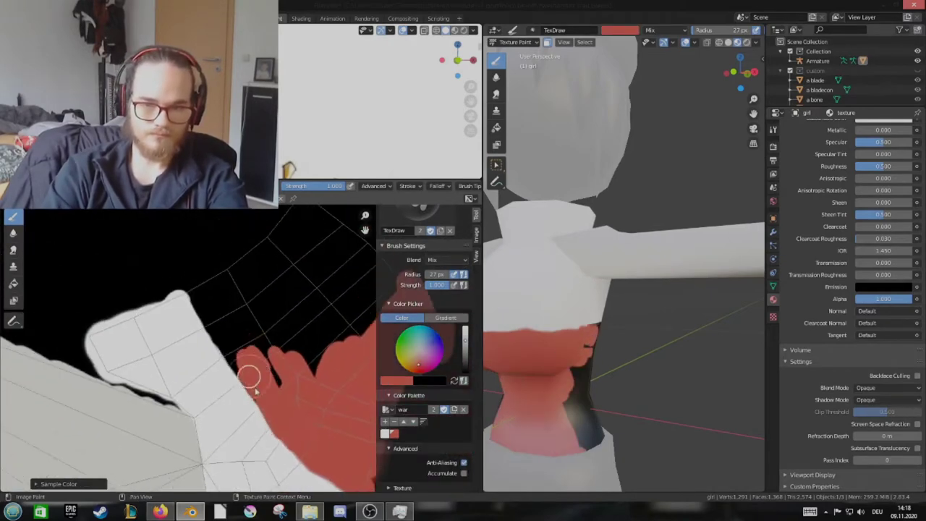
drag(286, 299, 248, 249)
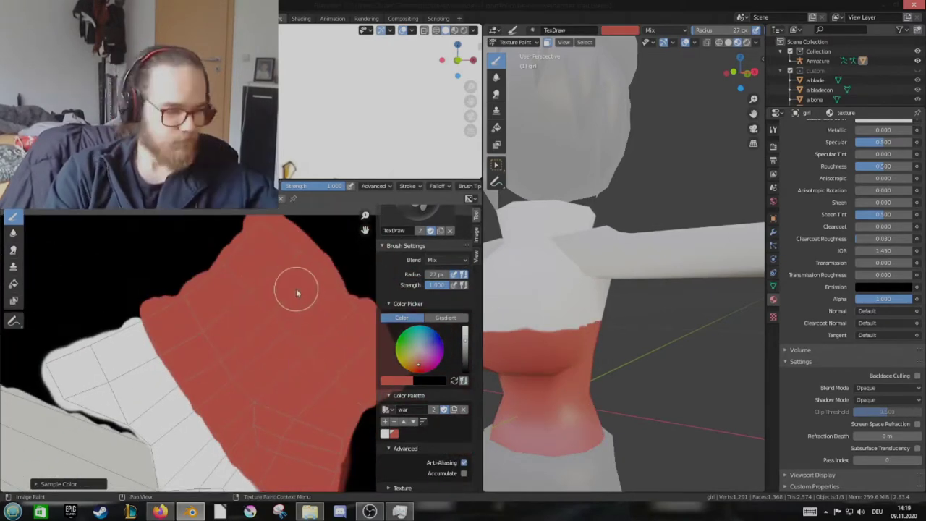
key(ctrl+z)
scroll(622, 260, down, 4)
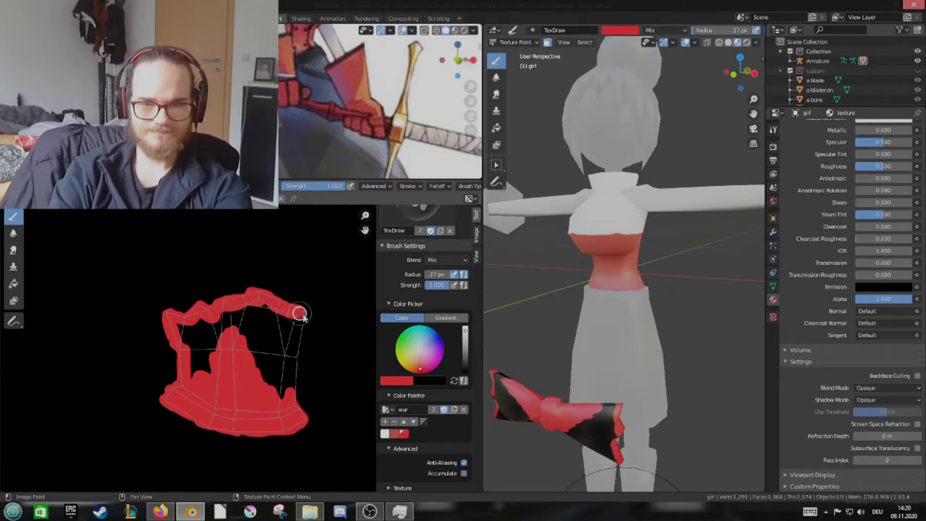
Sample the light grey and paint a patch onto the head's UV island
key(s)
scroll(308, 280, down, 3)
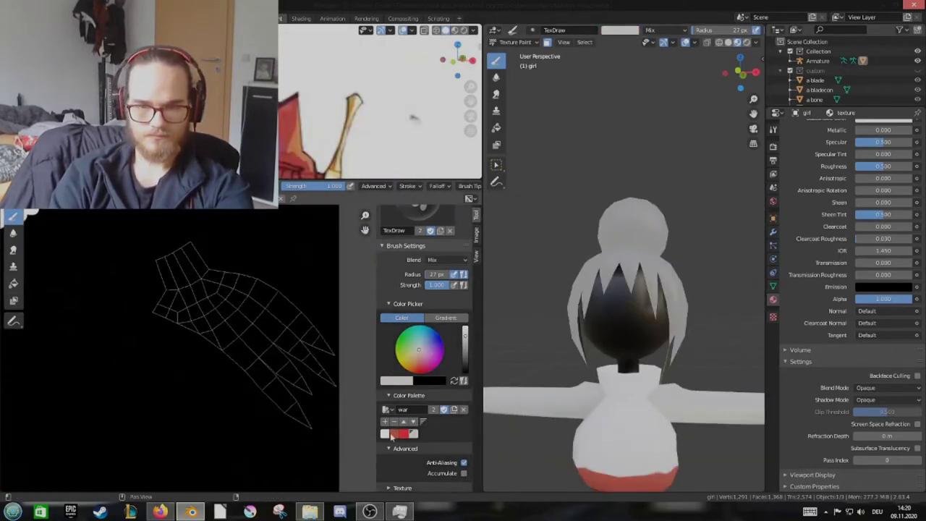
drag(285, 289, 239, 362)
scroll(621, 325, up, 3)
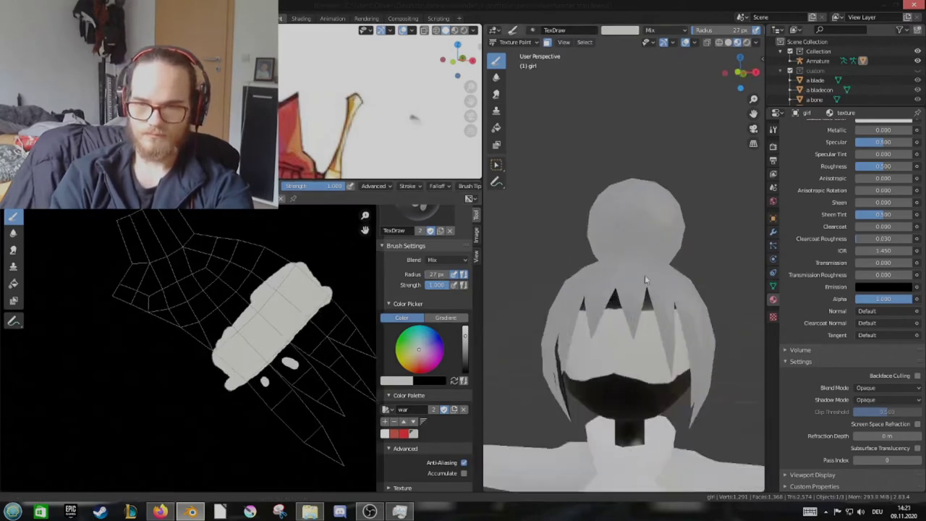
scroll(295, 289, up, 3)
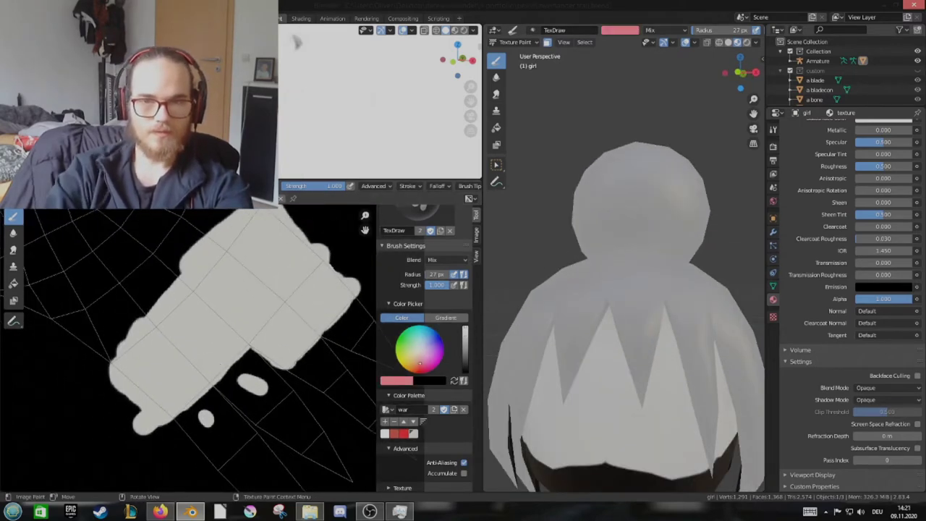
middle_drag(309, 324, 231, 340)
drag(233, 337, 214, 351)
scroll(247, 304, up, 1)
Brush pink strokes across the hair-strand islands, leaving a streak along the side of the hair
key(s)
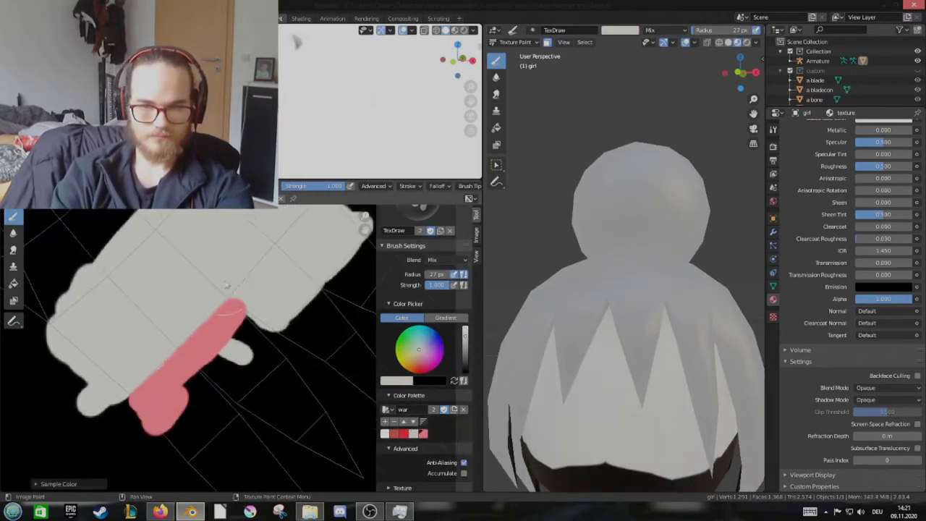
middle_drag(230, 311, 248, 299)
mouse_move(248, 300)
mouse_down()
mouse_move(181, 362)
mouse_move(355, 410)
mouse_up()
middle_drag(355, 410, 303, 470)
drag(304, 470, 247, 337)
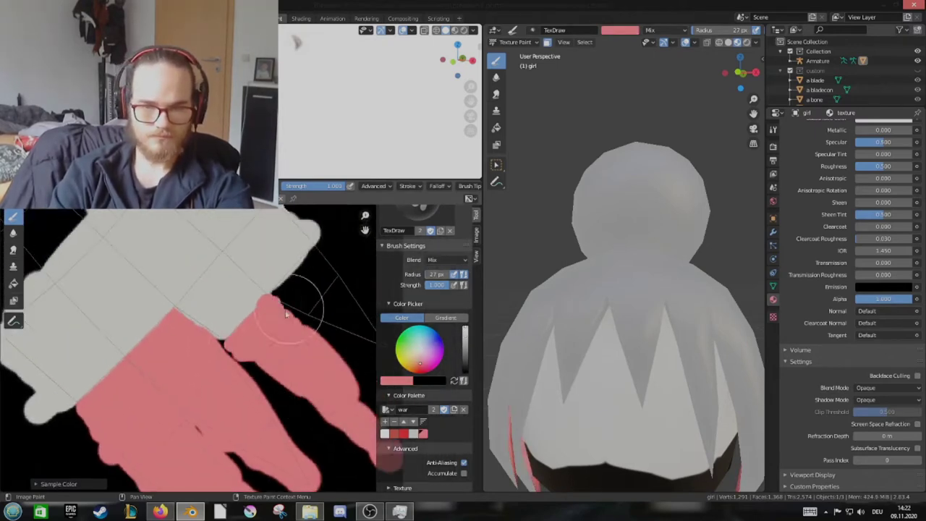
drag(286, 313, 292, 320)
key(s)
scroll(246, 318, down, 3)
scroll(217, 281, up, 2)
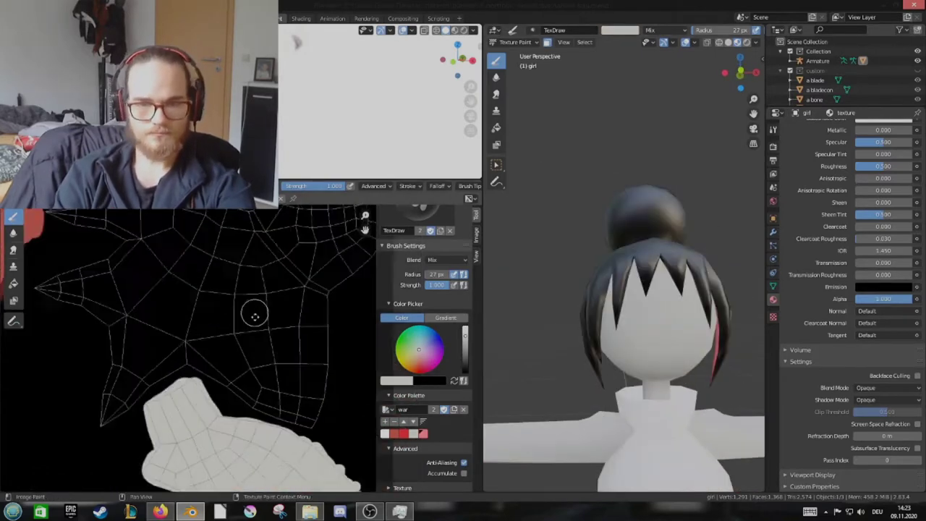
Enlarge the brush, fill the island's black gap, and pick red from the palette
scroll(307, 331, up, 3)
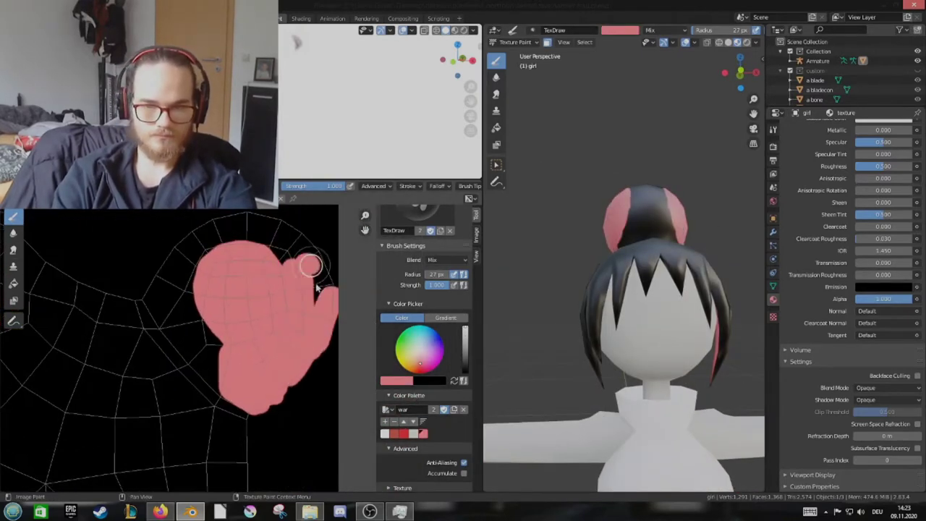
scroll(223, 385, down, 3)
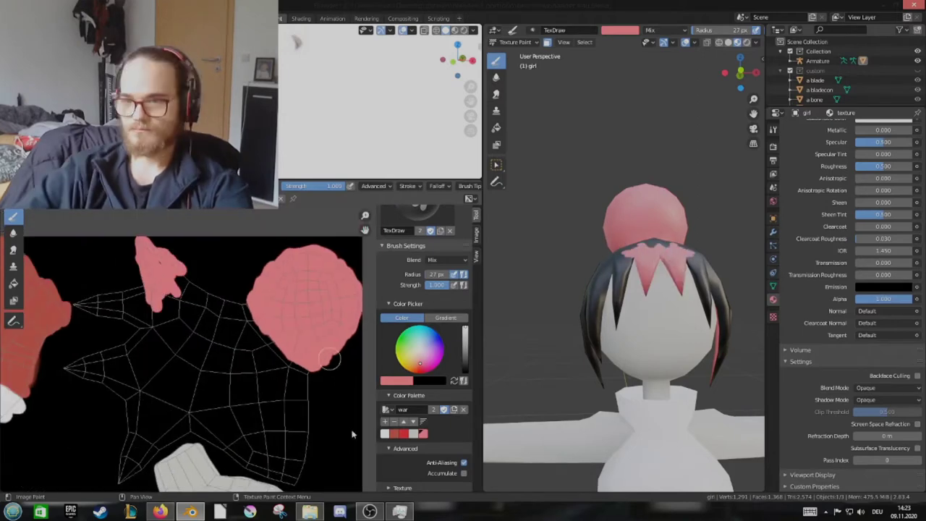
mouse_move(650, 238)
middle_down()
mouse_move(702, 268)
mouse_move(675, 355)
mouse_move(651, 304)
middle_up()
scroll(188, 291, up, 2)
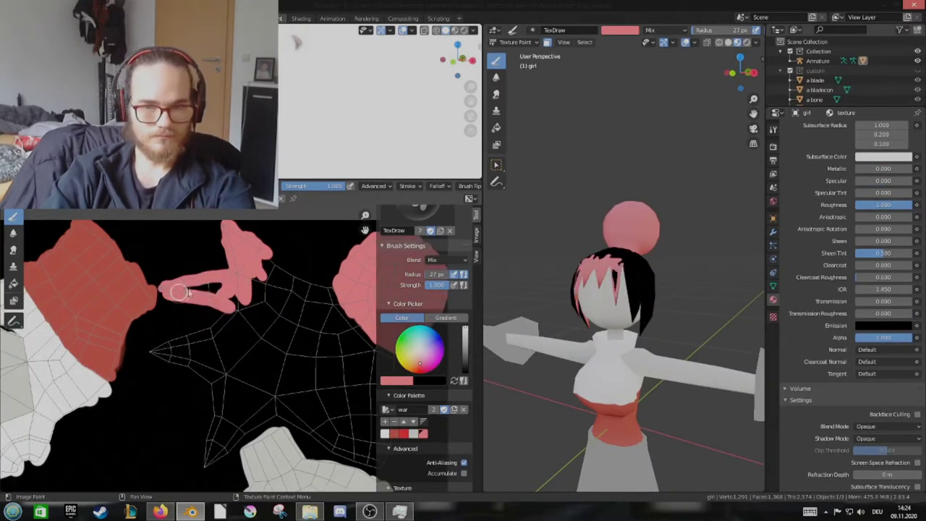
scroll(268, 348, up, 2)
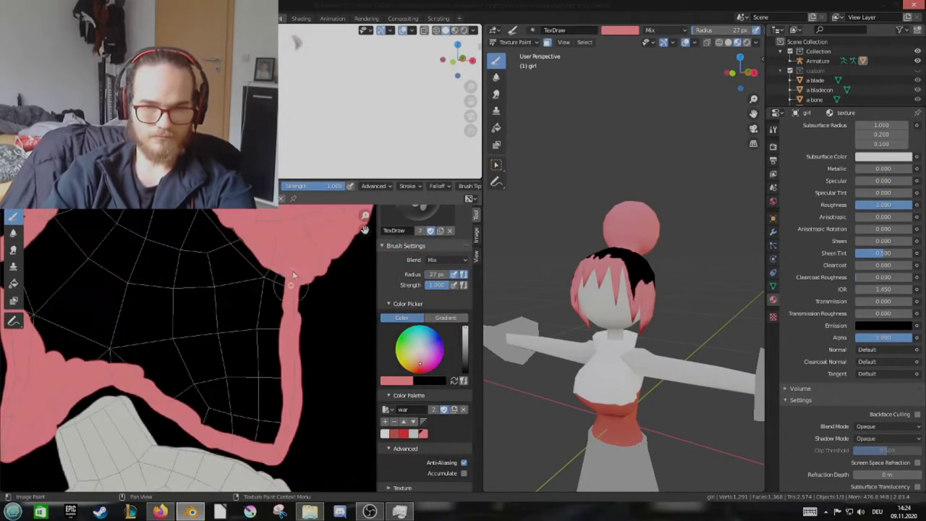
key(f)
drag(273, 383, 186, 279)
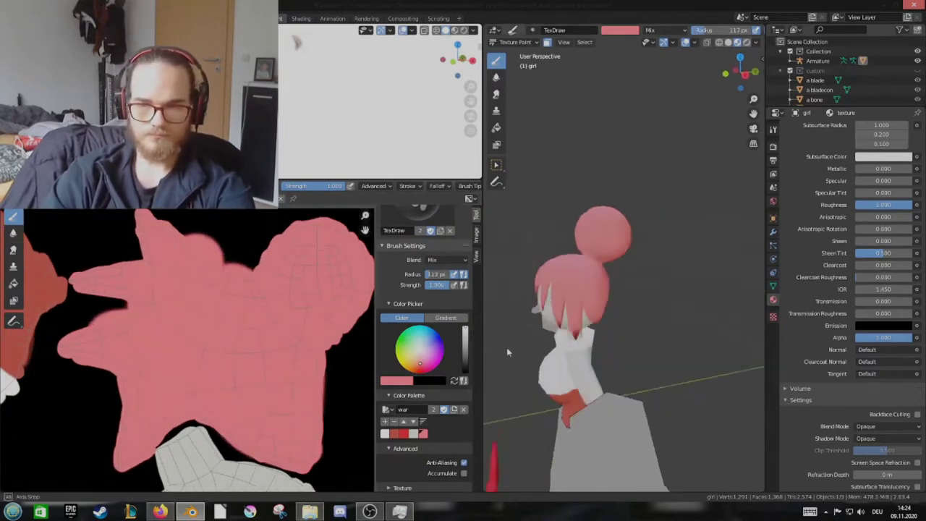
click(402, 434)
Sample the muted red, frame the unpainted hand island, and set the brush radius to 46 px
scroll(365, 282, up, 2)
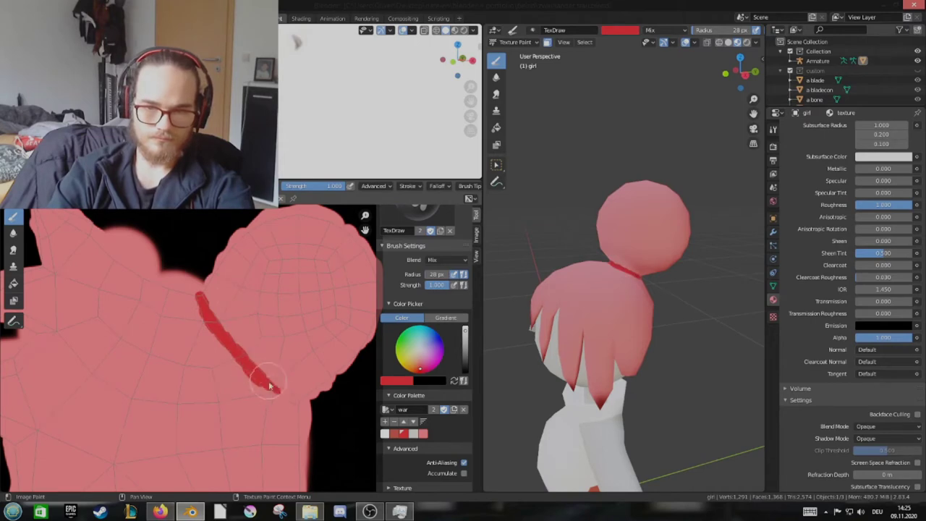
scroll(269, 387, up, 2)
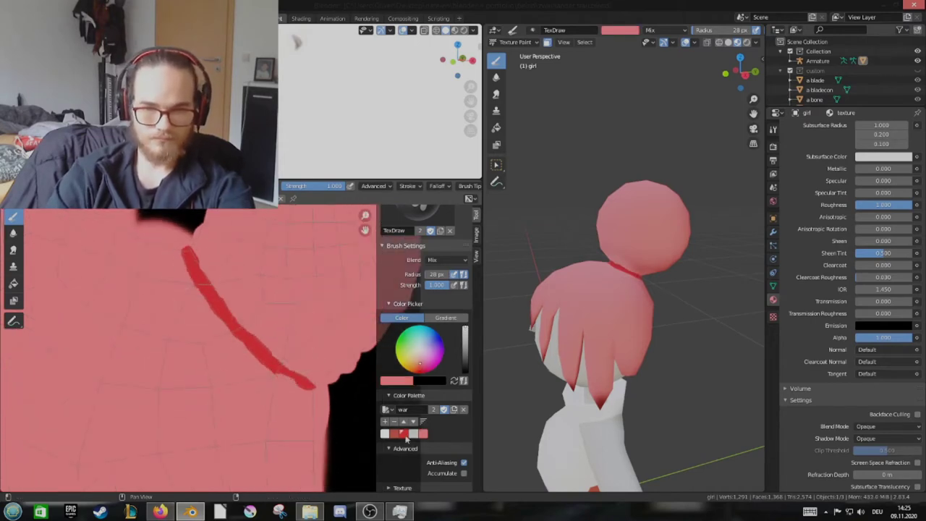
scroll(197, 272, up, 2)
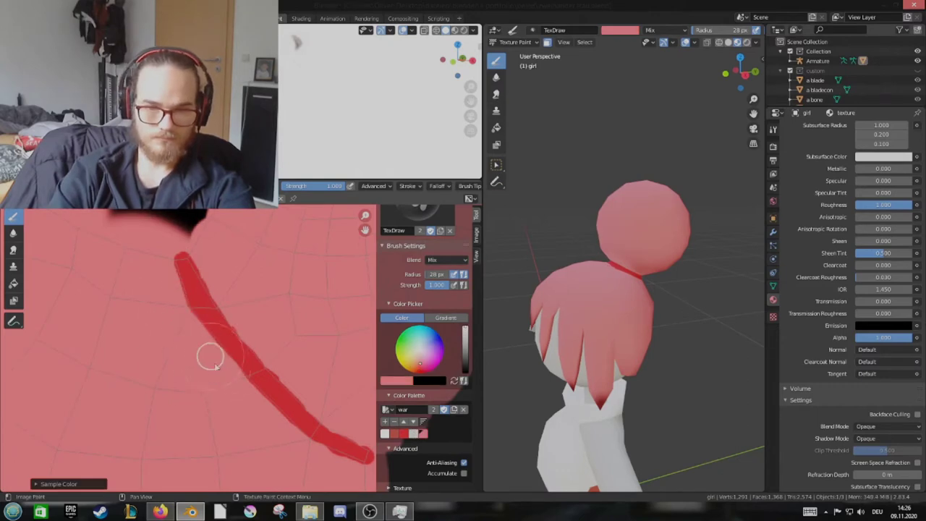
middle_drag(352, 460, 272, 395)
middle_drag(236, 364, 245, 366)
key(s)
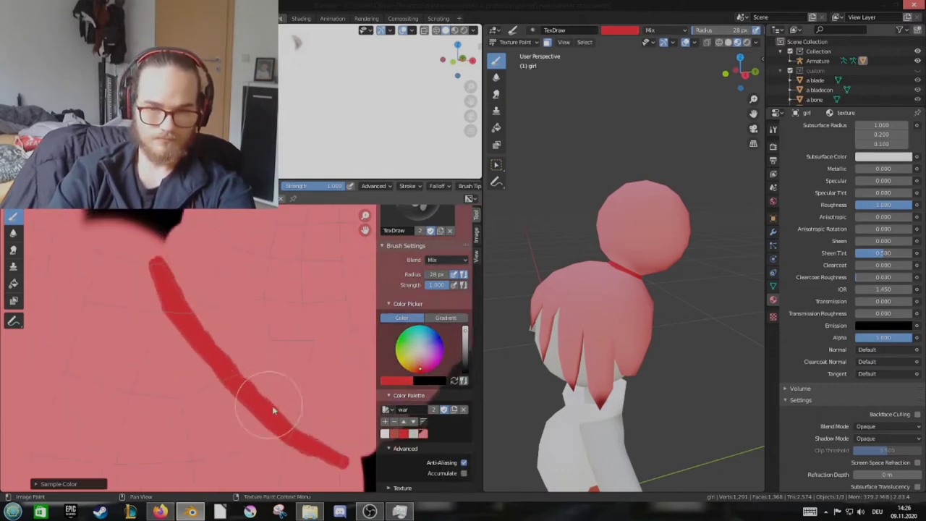
key(s)
key(Home)
mouse_move(621, 326)
middle_down()
mouse_move(639, 376)
mouse_move(622, 340)
middle_up()
scroll(639, 376, down, 3)
scroll(265, 377, up, 3)
mouse_move(550, 376)
middle_down()
mouse_move(538, 393)
mouse_move(553, 439)
middle_up()
Paint the first hand's palm and finger islands red
drag(170, 387, 185, 345)
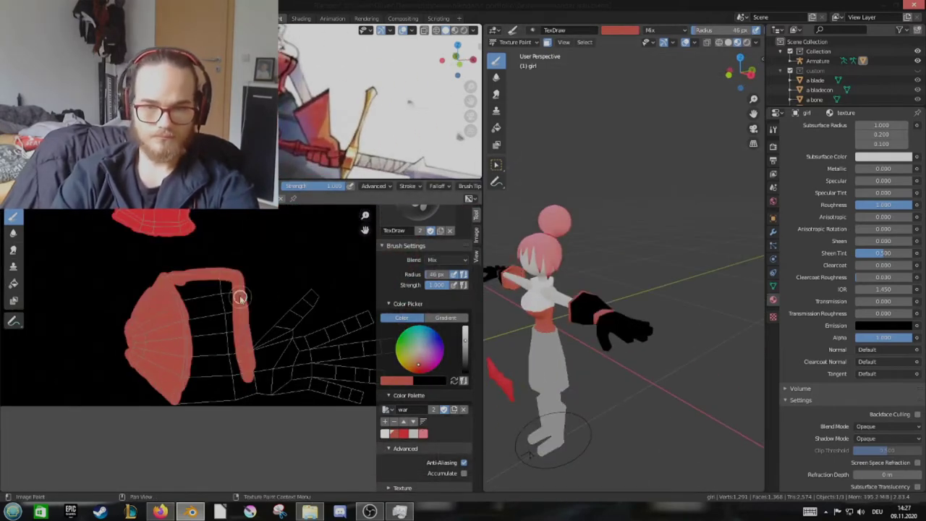
scroll(200, 347, up, 2)
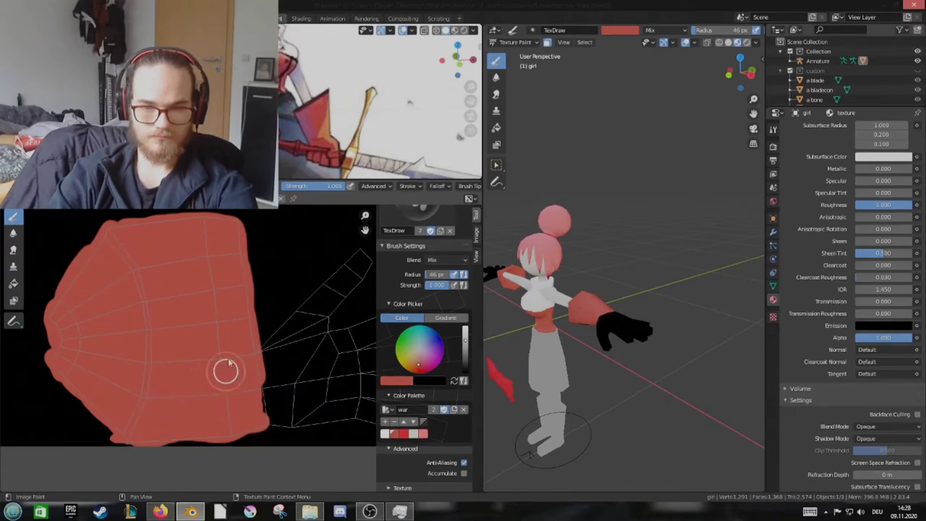
middle_drag(228, 365, 251, 289)
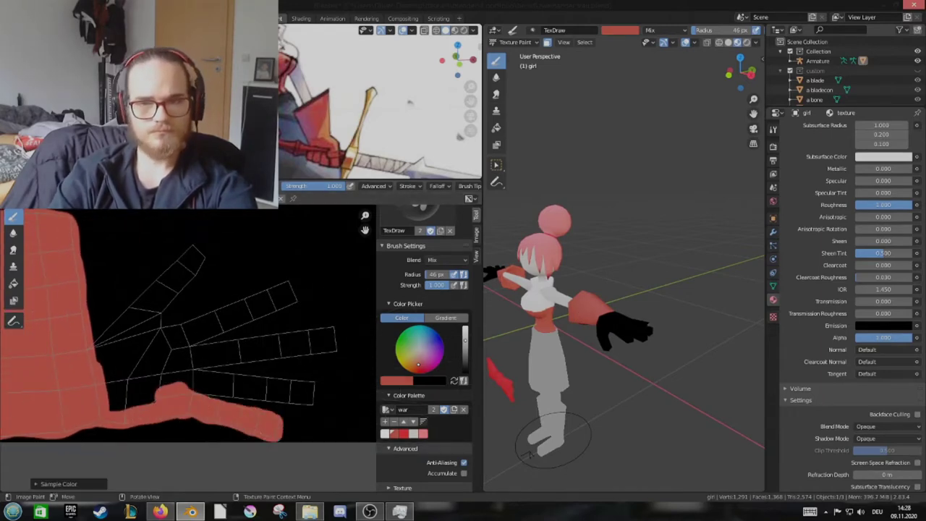
key(s)
mouse_move(165, 325)
mouse_down()
mouse_move(271, 283)
mouse_move(207, 418)
mouse_up()
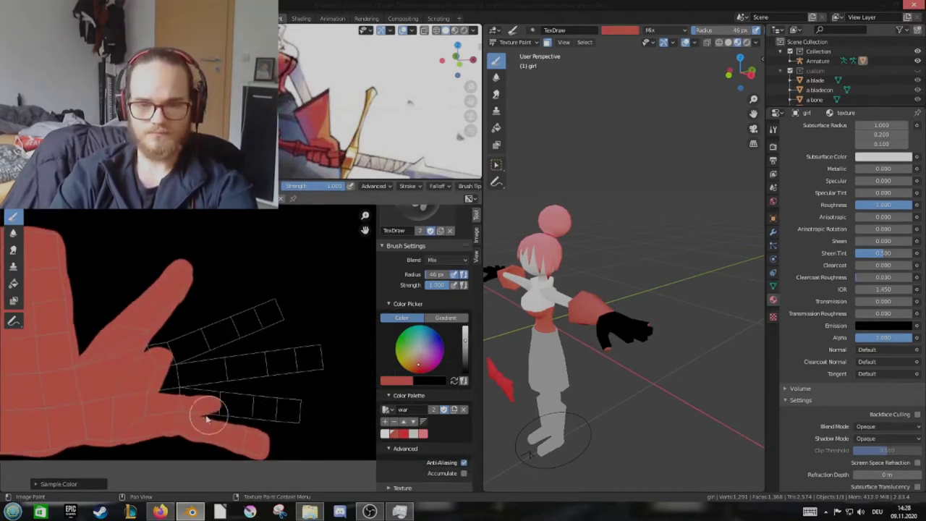
Paint the second hand's island fully red, covering its bottom edge and last black gaps
middle_drag(282, 340, 172, 372)
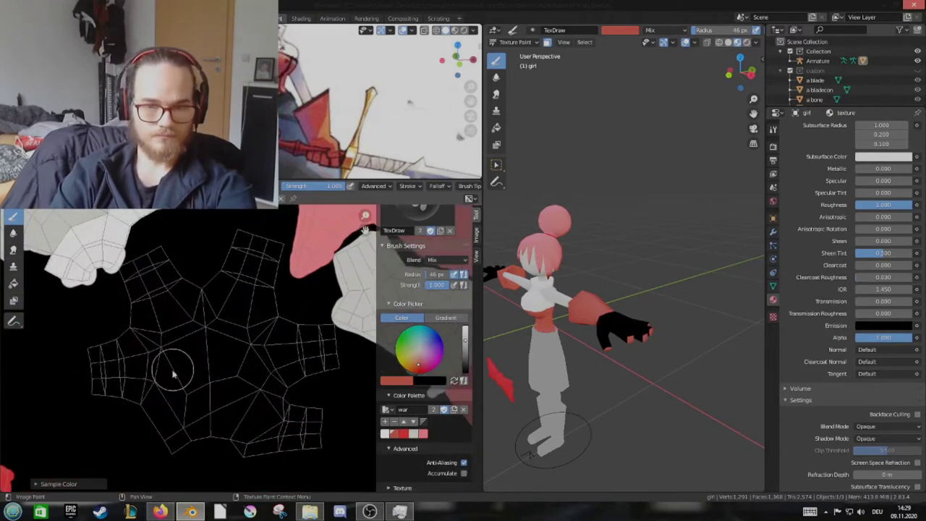
drag(167, 392, 161, 383)
scroll(192, 382, up, 2)
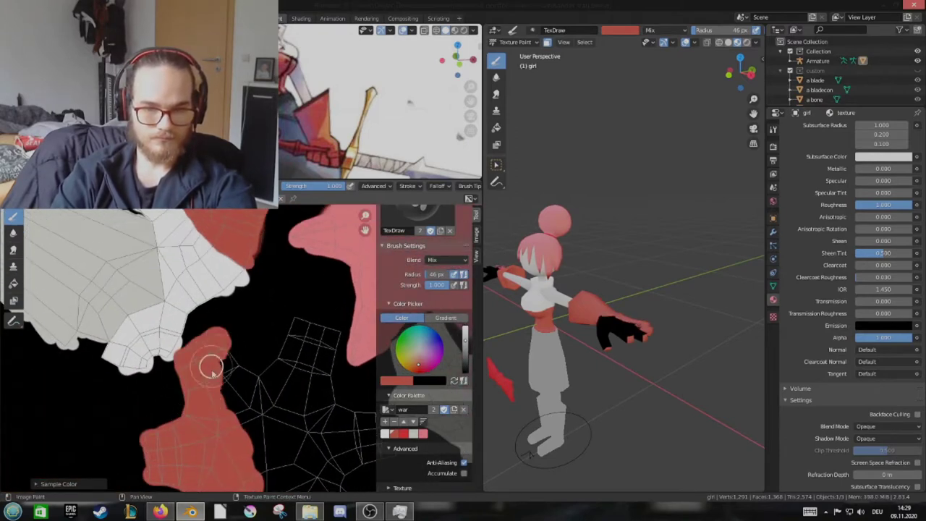
drag(209, 366, 223, 383)
middle_drag(221, 386, 160, 367)
drag(217, 443, 281, 451)
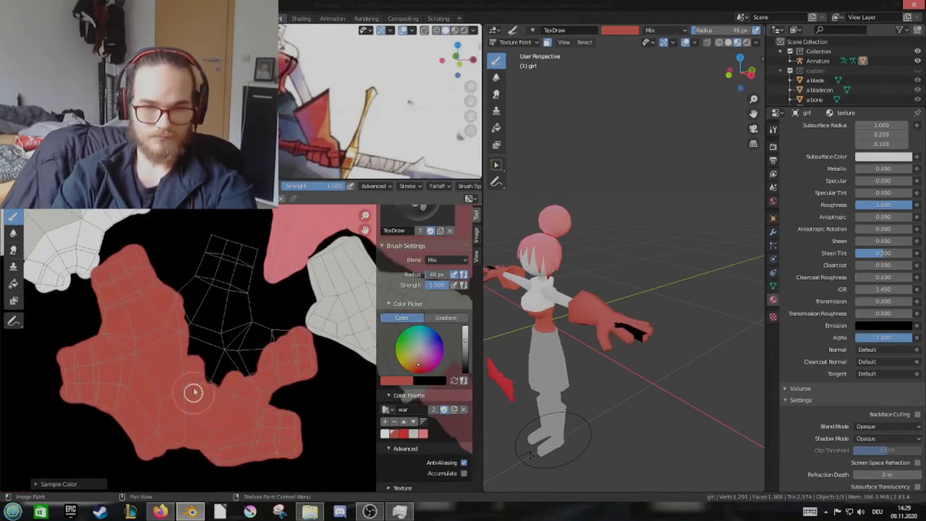
middle_drag(193, 391, 208, 433)
drag(296, 384, 257, 365)
drag(228, 282, 210, 298)
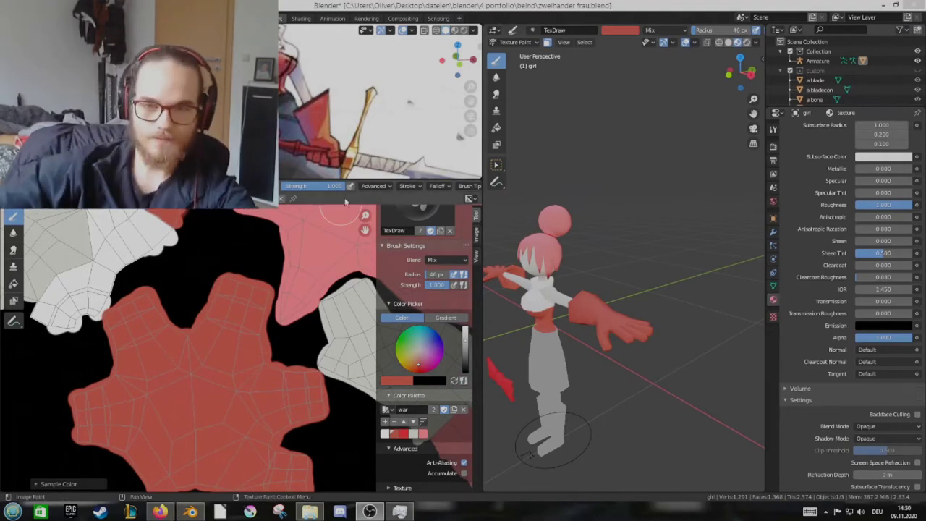
middle_drag(599, 372, 611, 352)
scroll(612, 351, up, 4)
Pick a grey shade and start painting it over the skirt's UV island
mouse_move(217, 325)
middle_down()
mouse_move(287, 384)
mouse_move(239, 405)
middle_up()
click(421, 350)
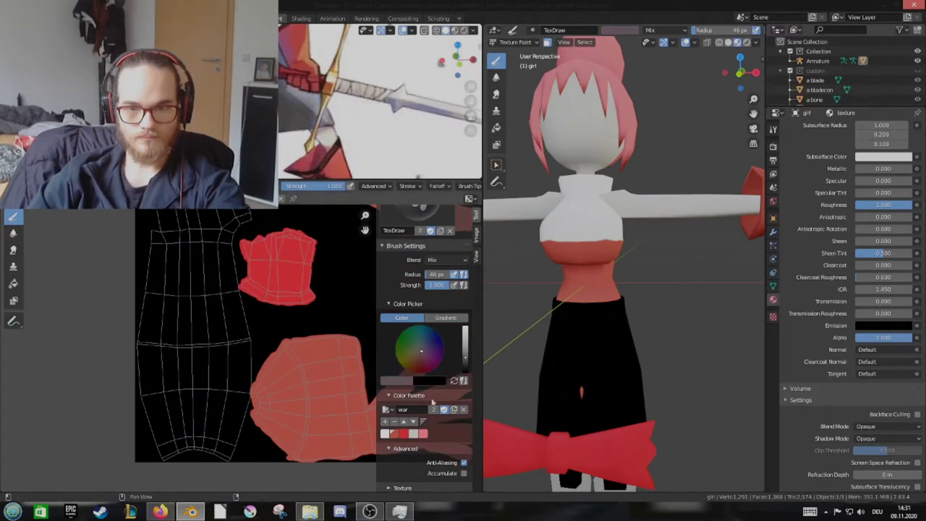
middle_drag(212, 444, 242, 434)
click(211, 358)
middle_drag(265, 345, 289, 309)
scroll(290, 310, up, 3)
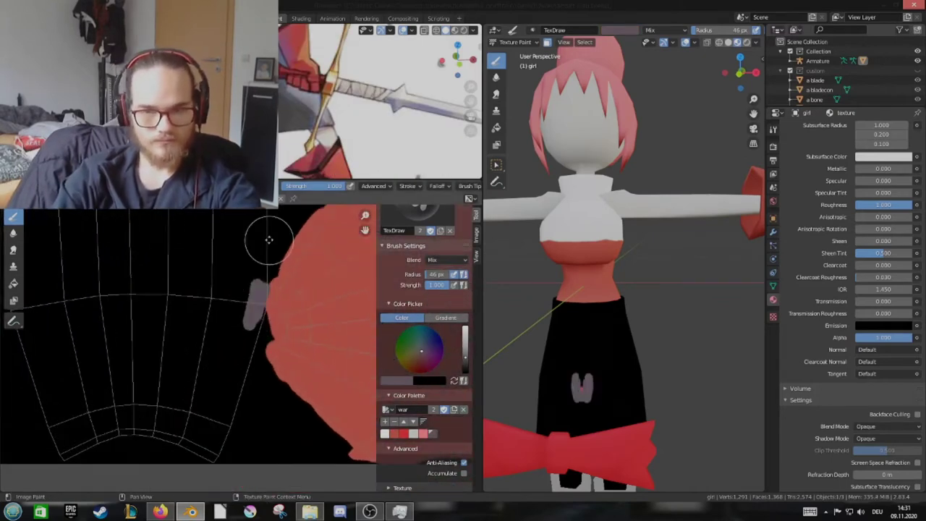
scroll(268, 241, down, 2)
drag(274, 333, 273, 390)
drag(152, 434, 257, 430)
Halve the brush radius to 23 px and fill the skirt's bands with grey-purple
key(f)
scroll(93, 434, up, 3)
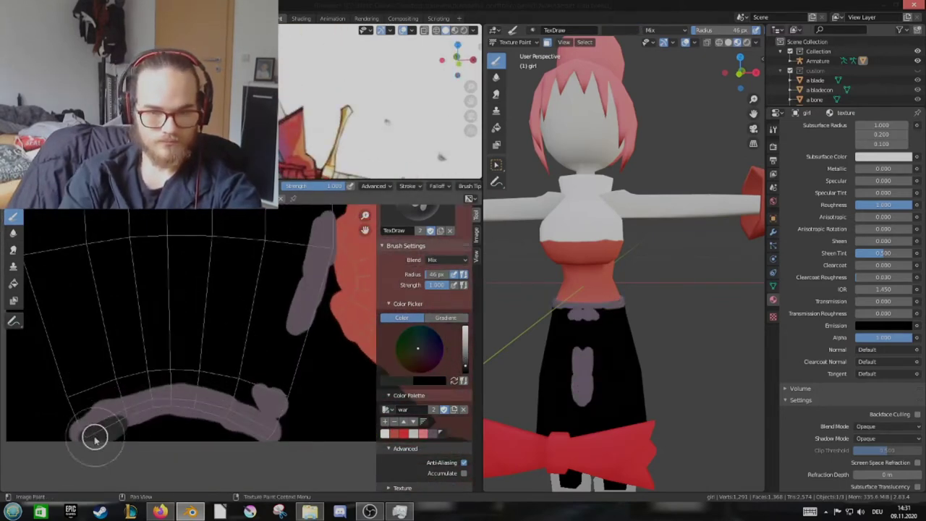
scroll(144, 416, up, 2)
drag(145, 416, 261, 383)
middle_drag(260, 383, 195, 376)
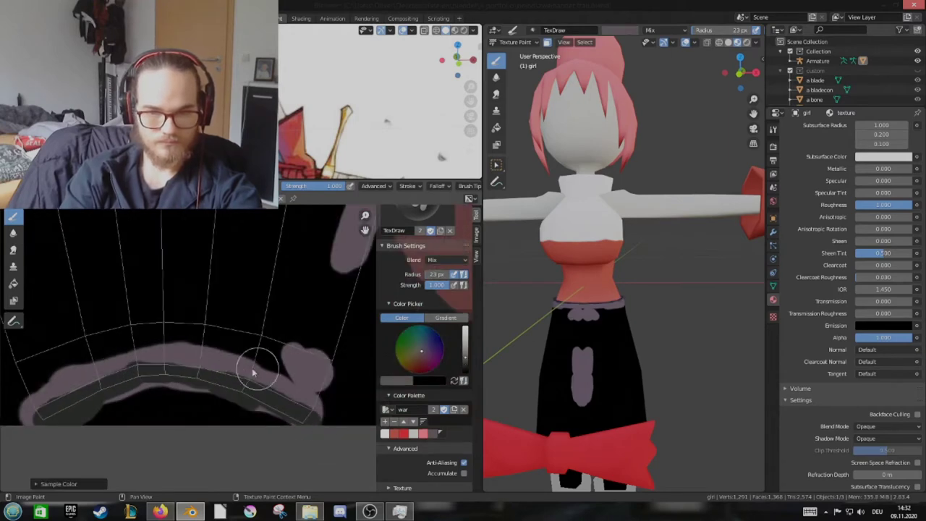
scroll(316, 363, down, 2)
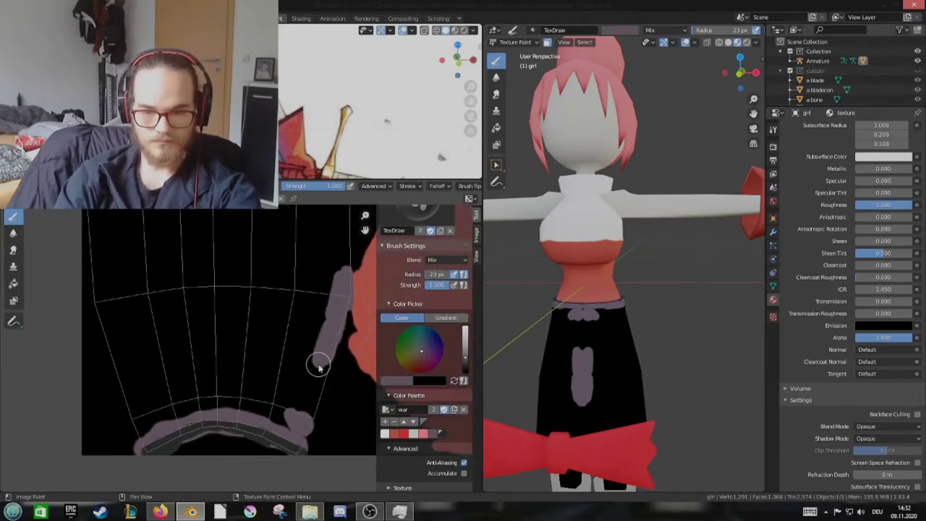
drag(304, 419, 159, 405)
scroll(180, 375, down, 1)
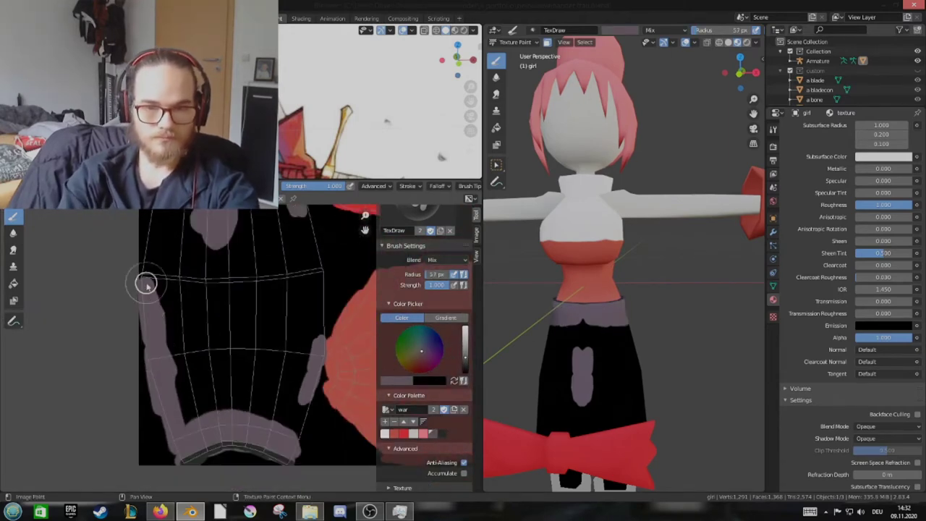
drag(145, 284, 253, 387)
Add the grey-purple to the palette and paint purple onto the adjacent red island
click(412, 433)
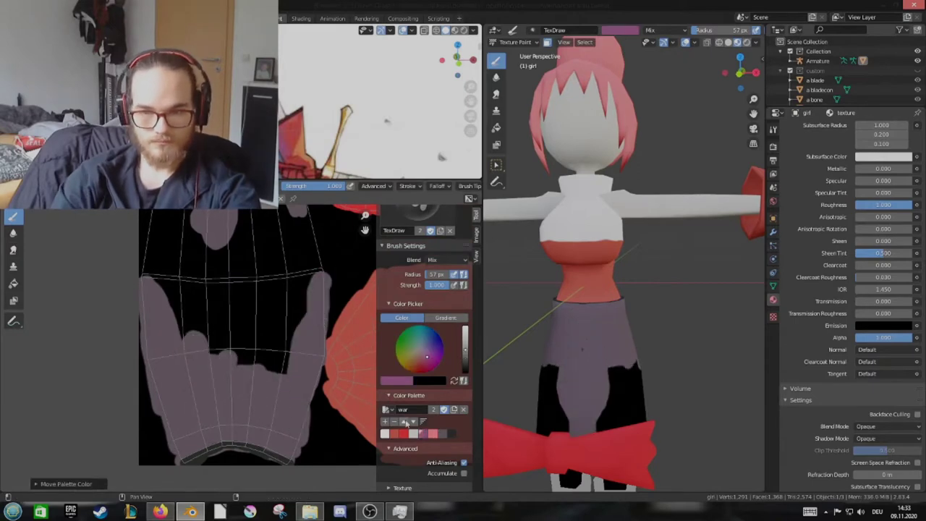
scroll(310, 355, up, 1)
drag(244, 345, 217, 378)
scroll(210, 376, up, 1)
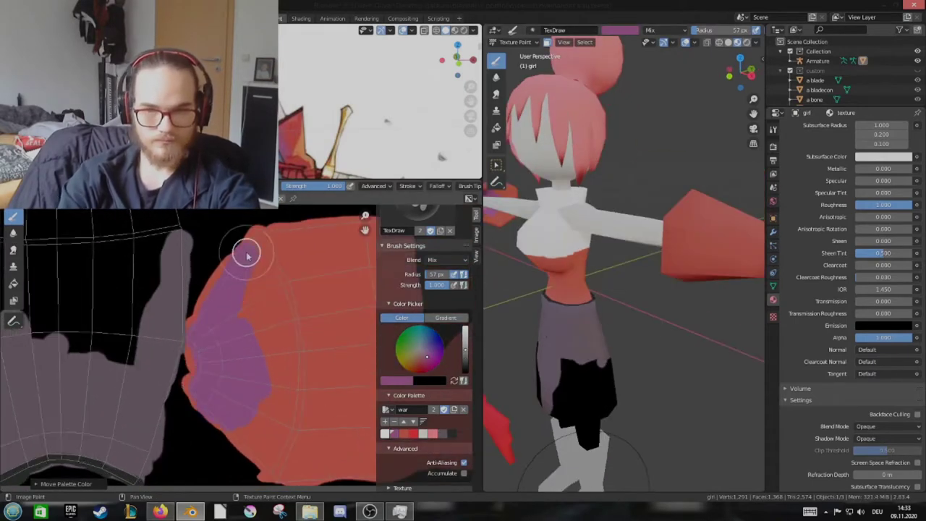
scroll(255, 372, up, 2)
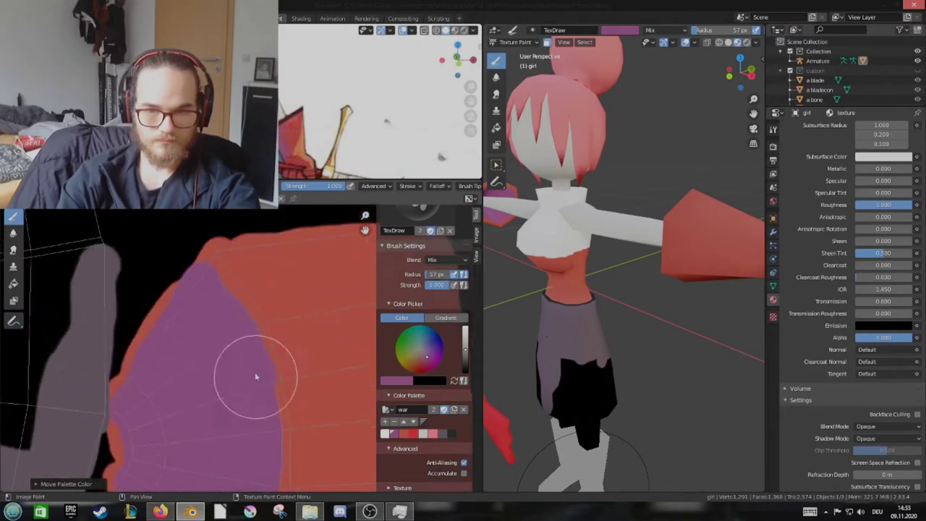
key(s)
scroll(268, 341, down, 2)
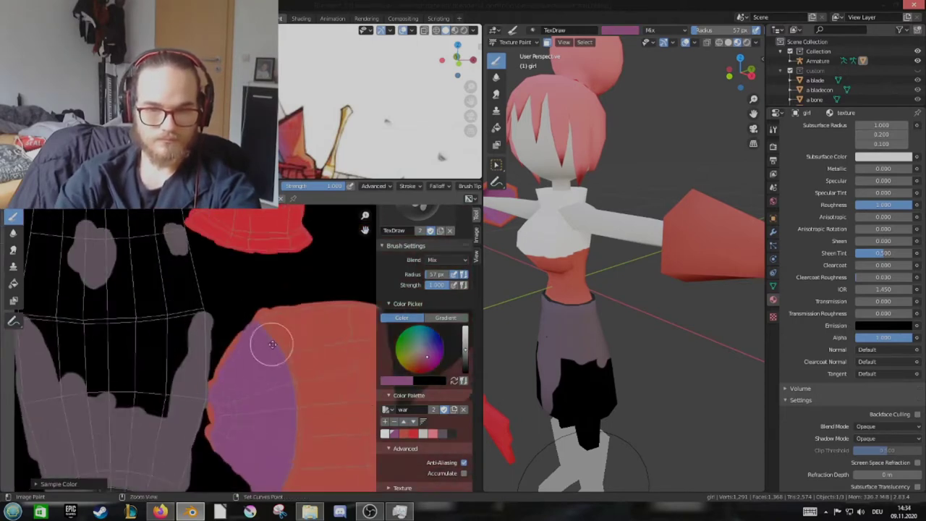
ctrl+scroll(234, 334, up, 3)
key(s)
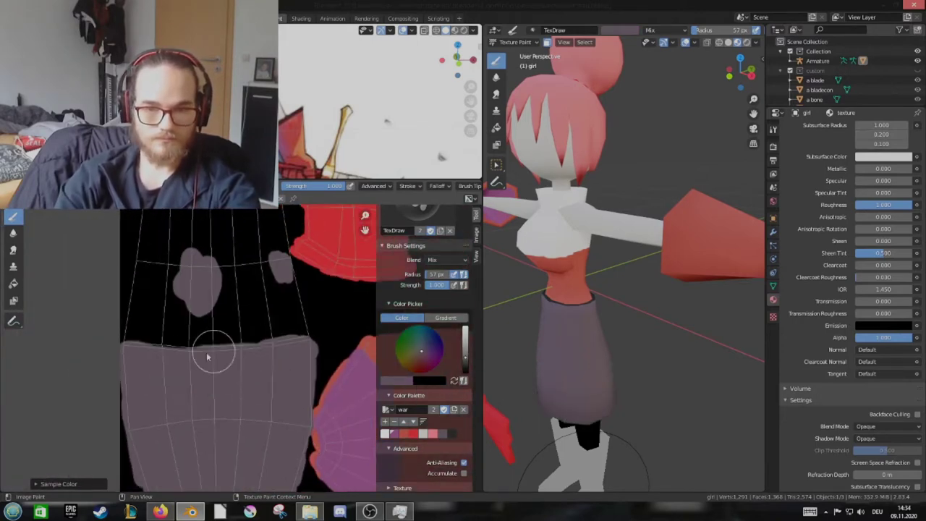
Inspect the sword and the skirt's underside, then sample a light colour from the texture
middle_drag(361, 109, 405, 101)
scroll(221, 331, up, 1)
scroll(190, 409, up, 2)
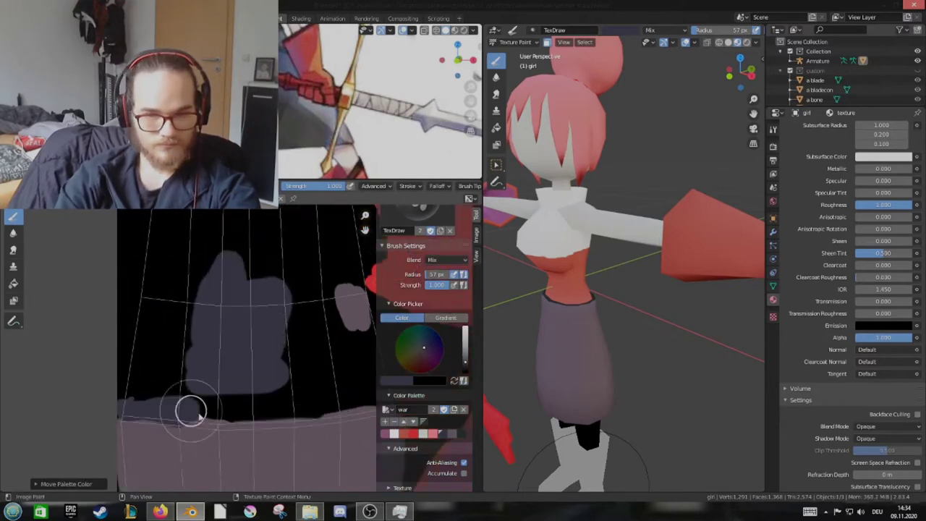
scroll(166, 393, up, 1)
scroll(281, 413, up, 1)
scroll(286, 401, down, 1)
scroll(165, 424, down, 1)
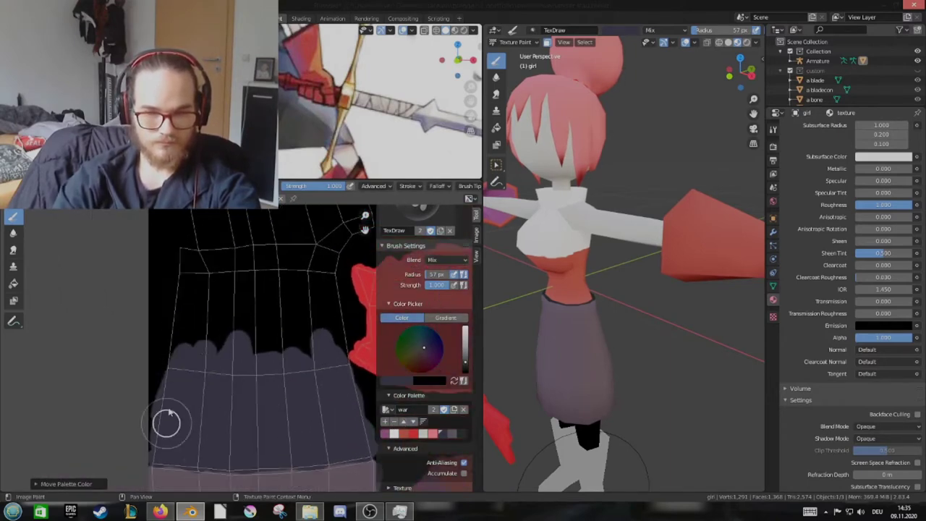
mouse_move(637, 304)
middle_down()
mouse_move(671, 326)
mouse_move(672, 361)
middle_up()
scroll(305, 428, up, 2)
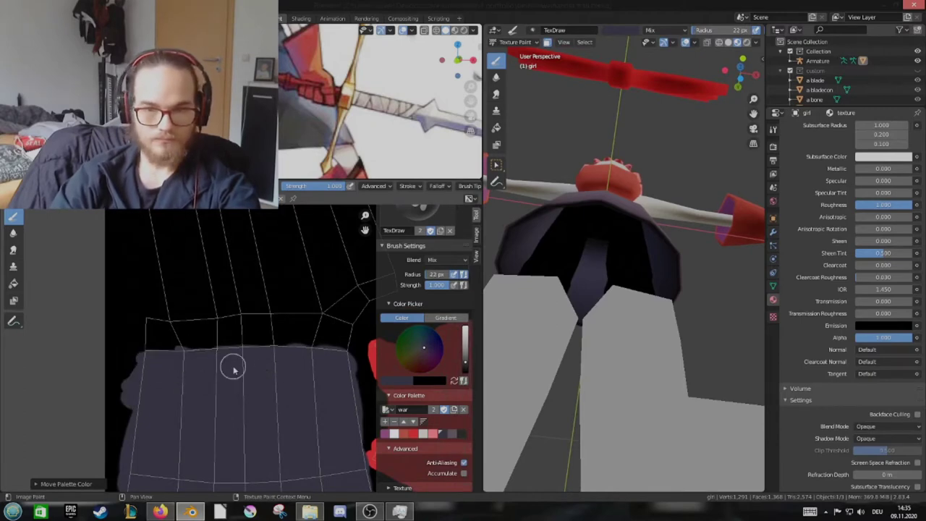
middle_drag(254, 327, 265, 344)
key(x)
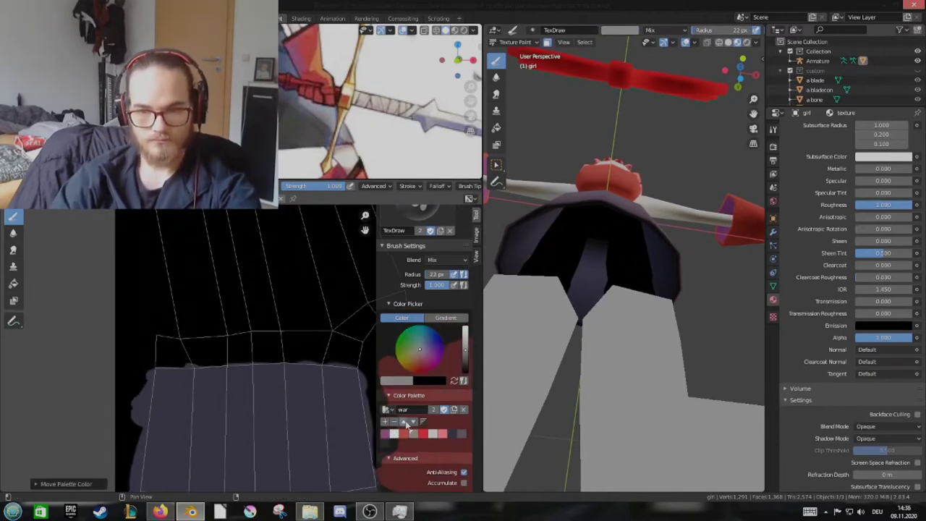
Paint a pale pink waistband along the skirt's top edge using a light palette swatch
click(403, 433)
middle_drag(190, 360, 151, 349)
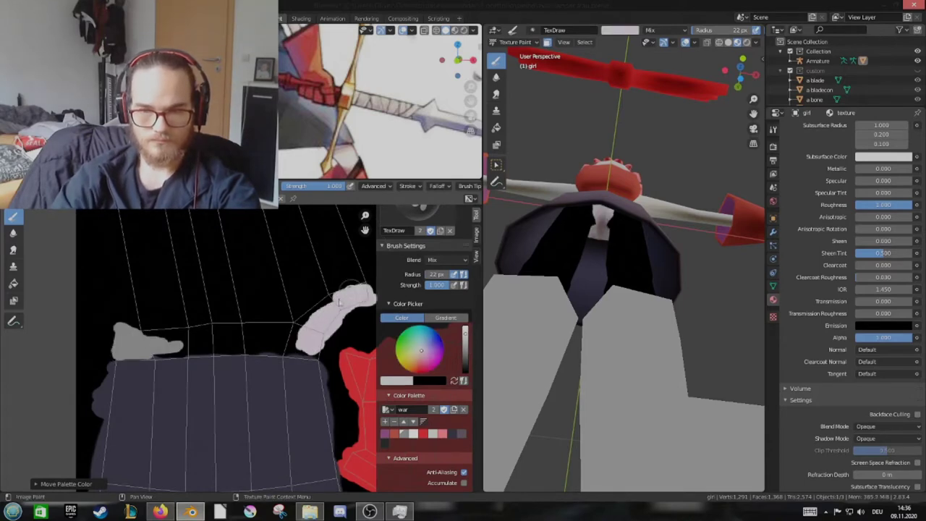
scroll(117, 352, up, 3)
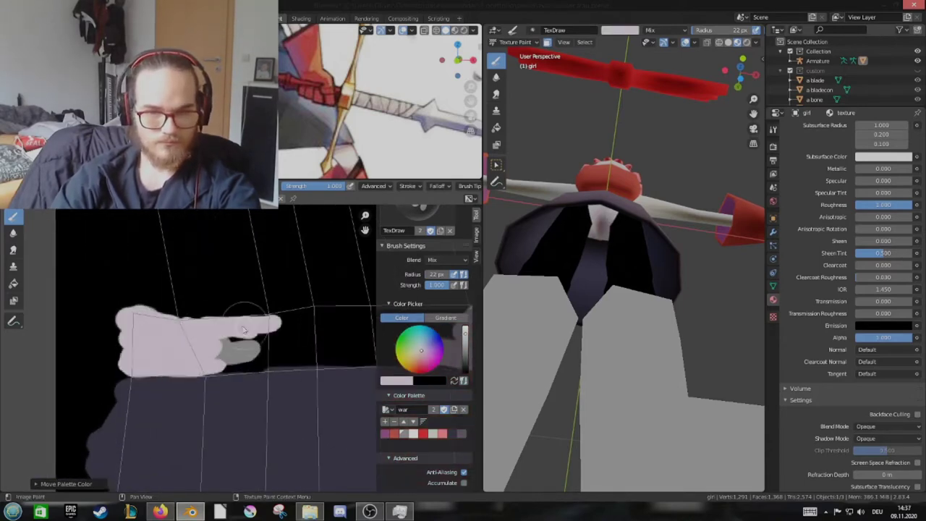
drag(244, 330, 186, 355)
middle_drag(186, 355, 84, 364)
drag(203, 380, 268, 373)
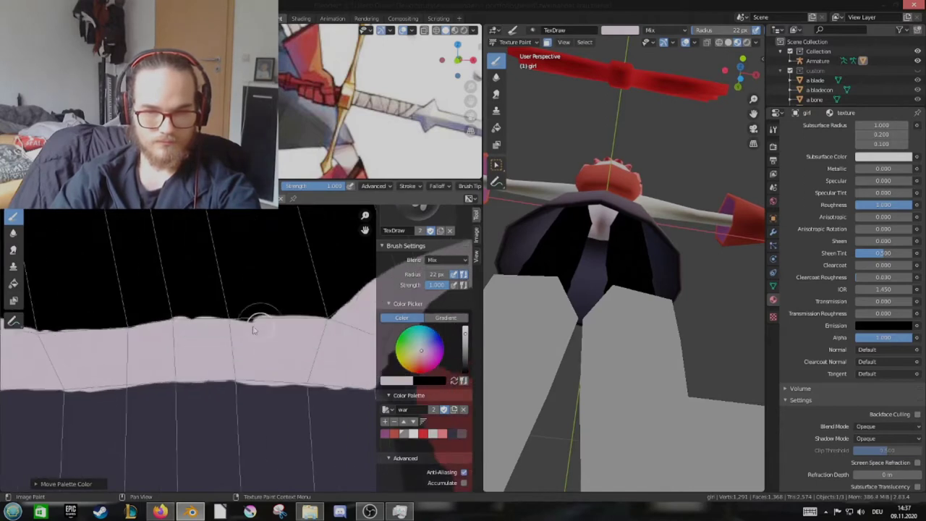
Sample the dark skirt colour, orbit to a front view, and enter Edit Mode
middle_drag(282, 392, 273, 365)
key(s)
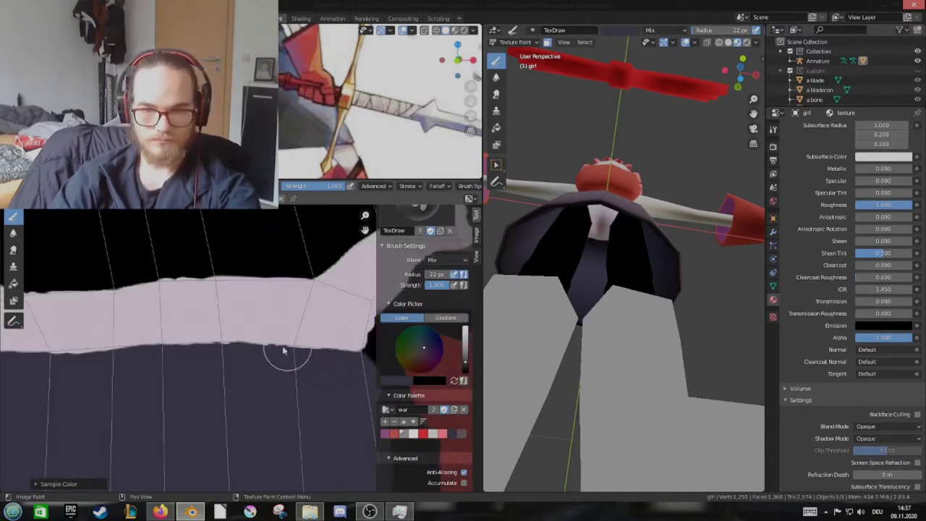
scroll(296, 355, down, 3)
middle_drag(521, 340, 645, 352)
key(Tab)
Frame the skirt, return to Texture Paint, and orbit to view the top, skirt and legs
key(KP_Decimal)
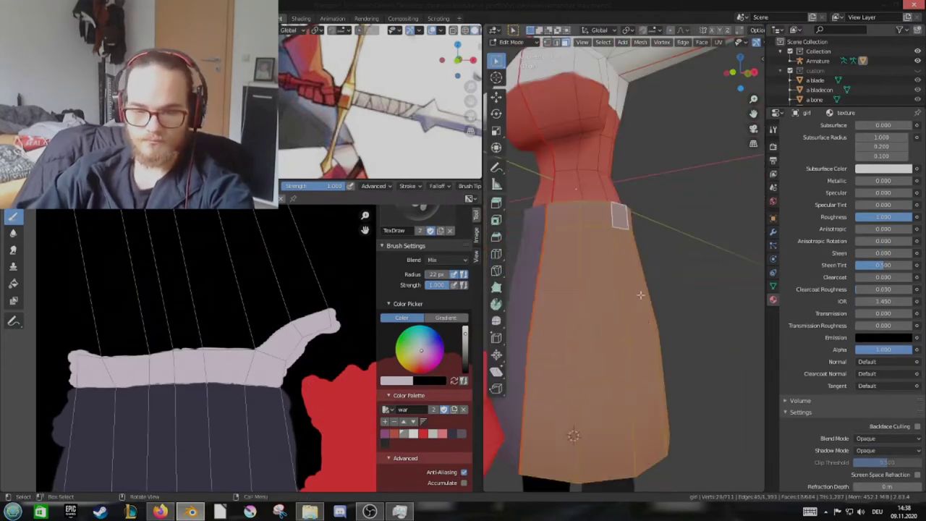
key(Tab)
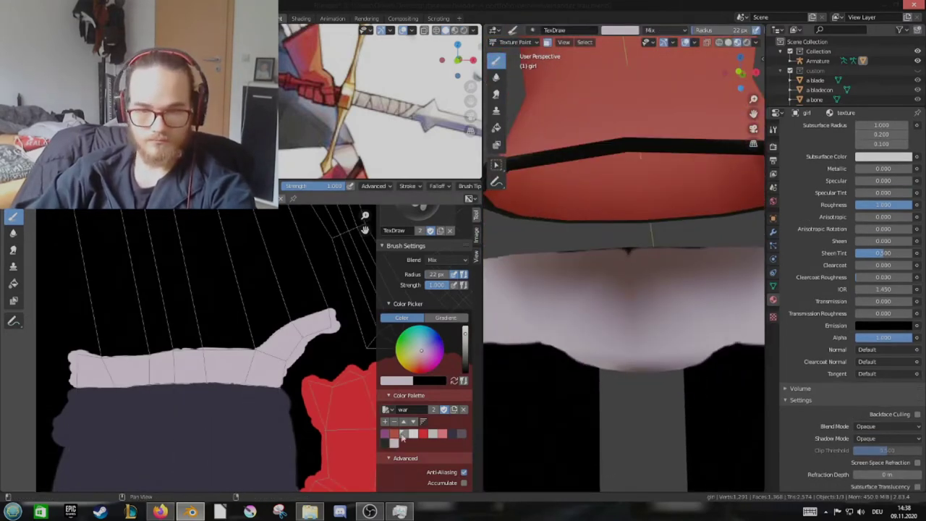
scroll(568, 268, down, 3)
mouse_move(686, 378)
middle_down()
mouse_move(617, 271)
mouse_move(612, 279)
middle_up()
scroll(280, 370, up, 4)
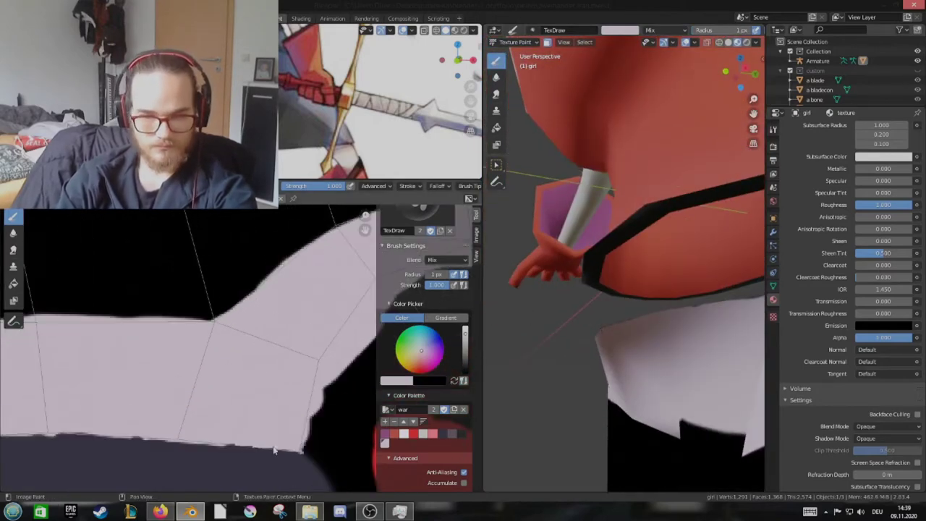
scroll(273, 450, down, 1)
scroll(253, 434, down, 1)
scroll(217, 419, down, 1)
scroll(224, 398, down, 2)
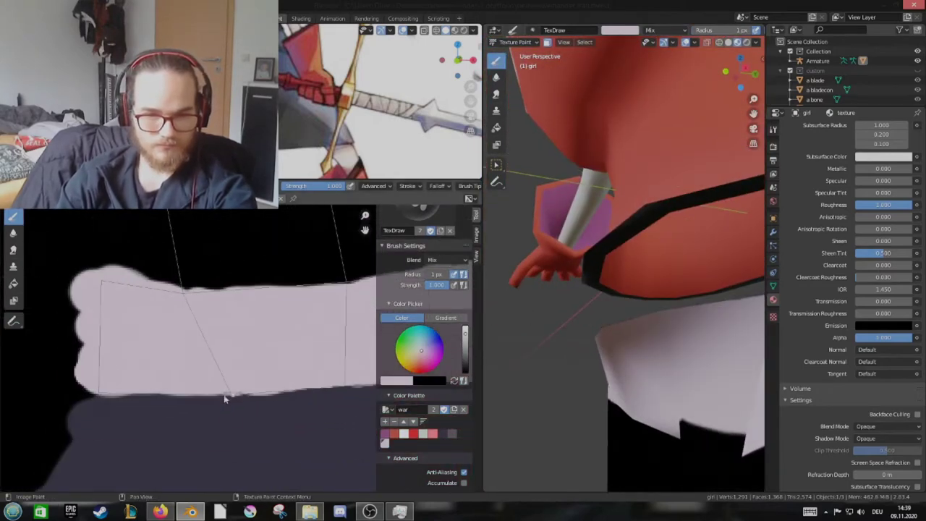
scroll(285, 384, down, 2)
scroll(687, 331, up, 3)
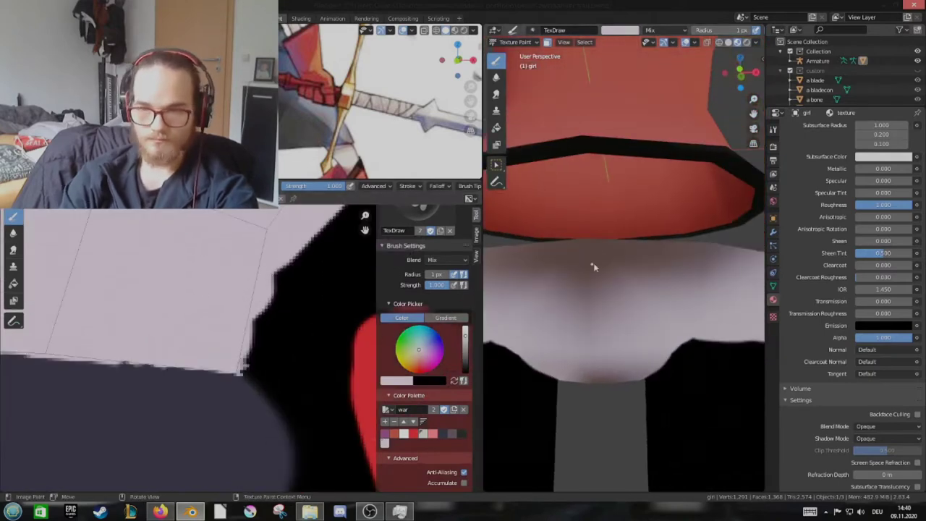
scroll(303, 357, up, 1)
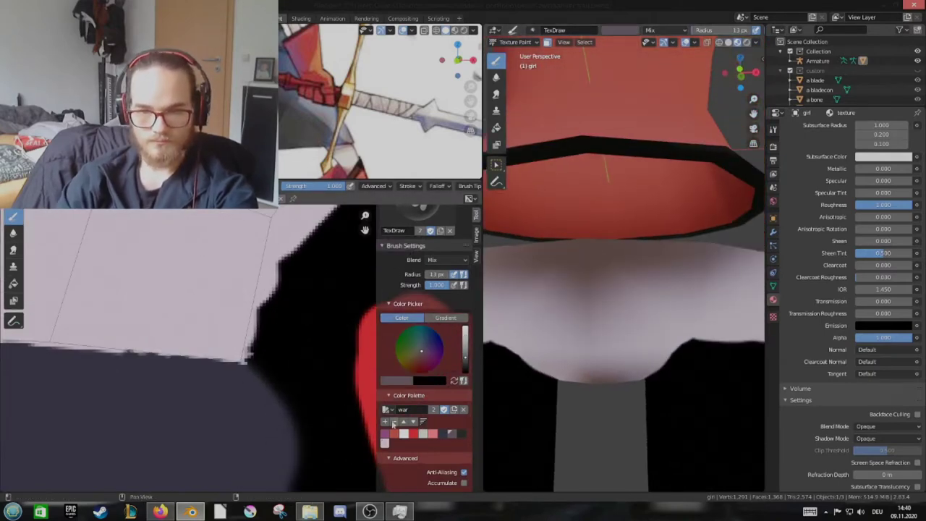
middle_drag(600, 273, 590, 277)
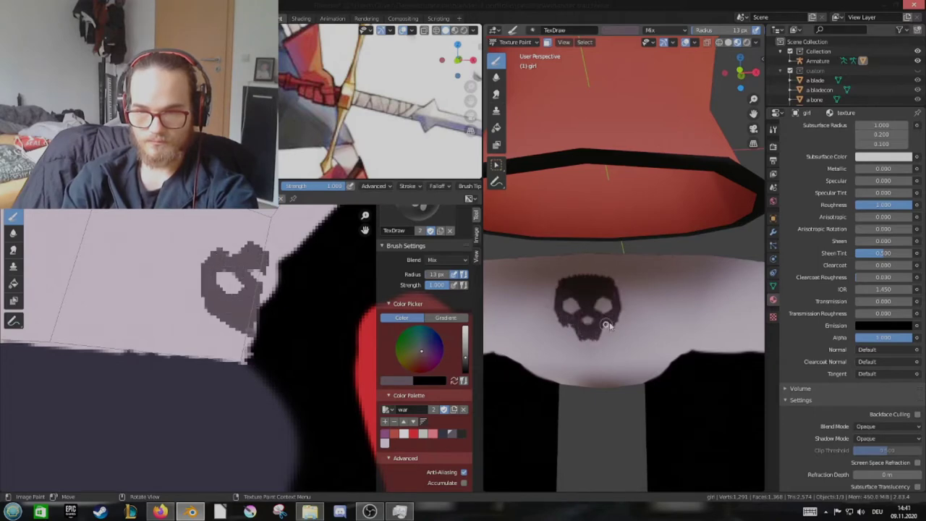
Paint a dark skull with teeth on the midriff, then reveal all hidden faces
middle_drag(608, 325, 589, 323)
key(s)
middle_drag(680, 349, 604, 313)
drag(589, 313, 603, 314)
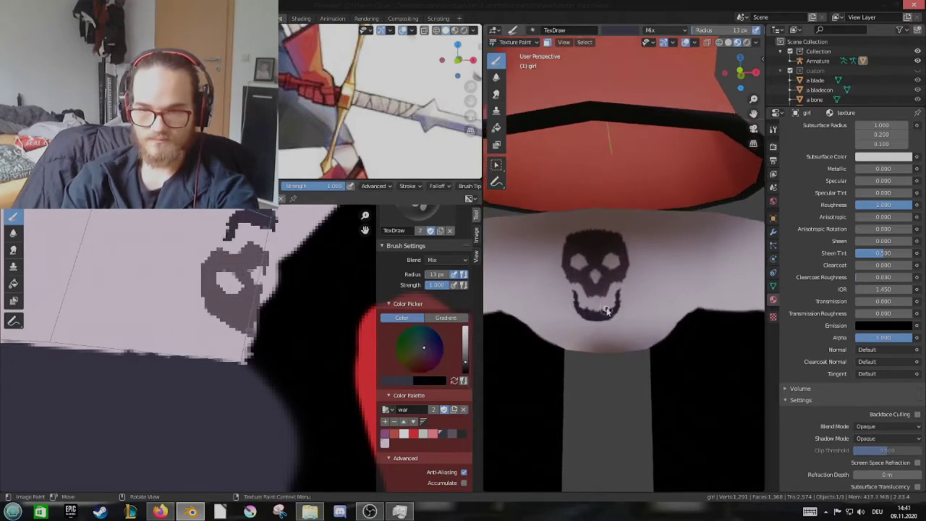
key(alt+h)
mouse_move(595, 311)
middle_down()
mouse_move(651, 310)
mouse_move(654, 205)
mouse_move(644, 311)
mouse_move(622, 312)
mouse_move(682, 325)
middle_up()
Orbit around the legs and paint the thighs above the boots pale skin colour instead of black
middle_drag(188, 405, 141, 325)
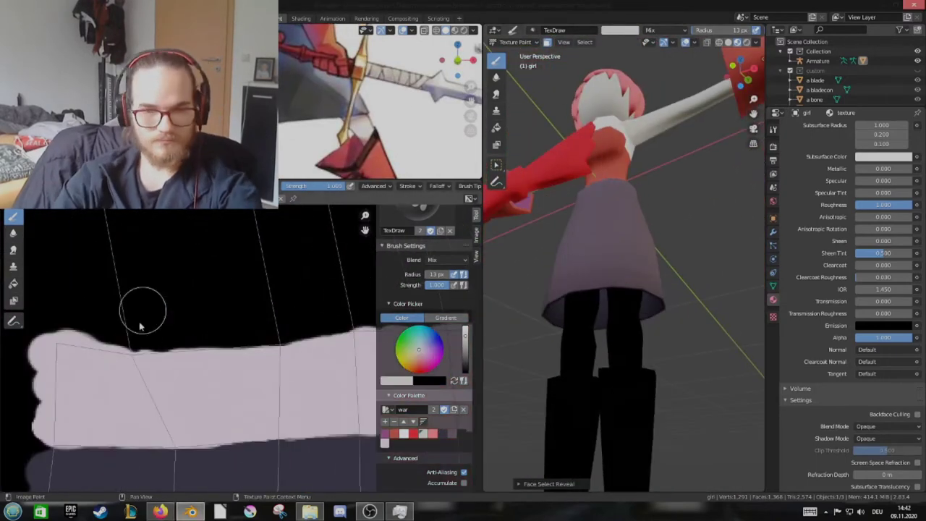
mouse_move(249, 346)
middle_down()
mouse_move(210, 318)
mouse_move(186, 372)
middle_up()
mouse_move(230, 331)
middle_down()
mouse_move(201, 316)
mouse_move(149, 325)
mouse_move(254, 330)
mouse_move(279, 311)
mouse_move(289, 326)
mouse_move(209, 342)
mouse_move(238, 321)
mouse_move(298, 335)
mouse_move(238, 331)
mouse_move(275, 389)
middle_up()
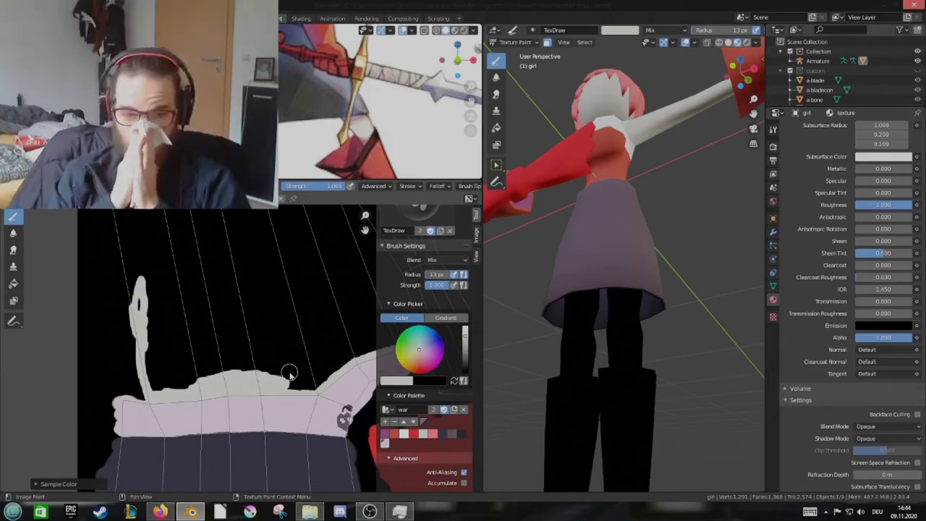
middle_drag(324, 332, 250, 386)
middle_drag(293, 287, 165, 329)
drag(165, 329, 261, 383)
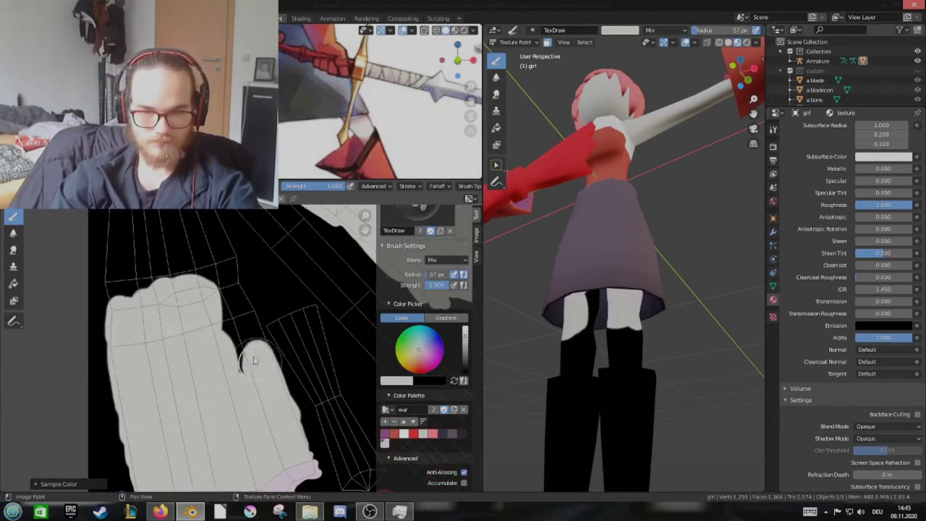
mouse_move(261, 383)
middle_down()
mouse_move(217, 332)
mouse_move(181, 311)
middle_up()
drag(181, 311, 232, 376)
middle_drag(232, 376, 217, 347)
drag(217, 347, 200, 430)
middle_drag(201, 429, 197, 329)
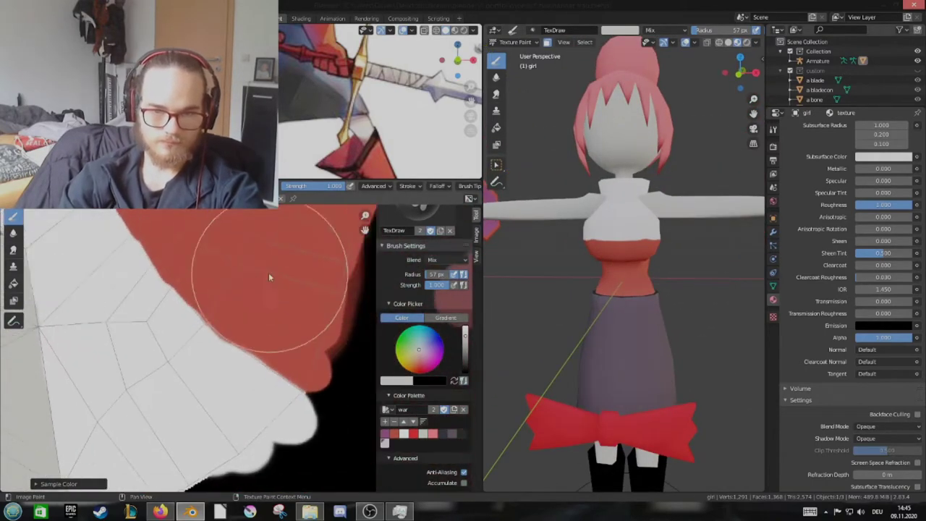
Sample the red and paint along the jagged red/white edge so it becomes smooth
mouse_move(326, 362)
middle_down()
mouse_move(231, 419)
mouse_move(268, 413)
mouse_move(196, 352)
mouse_move(237, 402)
middle_up()
mouse_move(263, 438)
middle_down()
mouse_move(238, 422)
mouse_move(195, 352)
middle_up()
mouse_move(289, 427)
middle_down()
mouse_move(222, 295)
mouse_move(186, 275)
mouse_move(208, 365)
mouse_move(135, 334)
mouse_move(126, 302)
middle_up()
key(s)
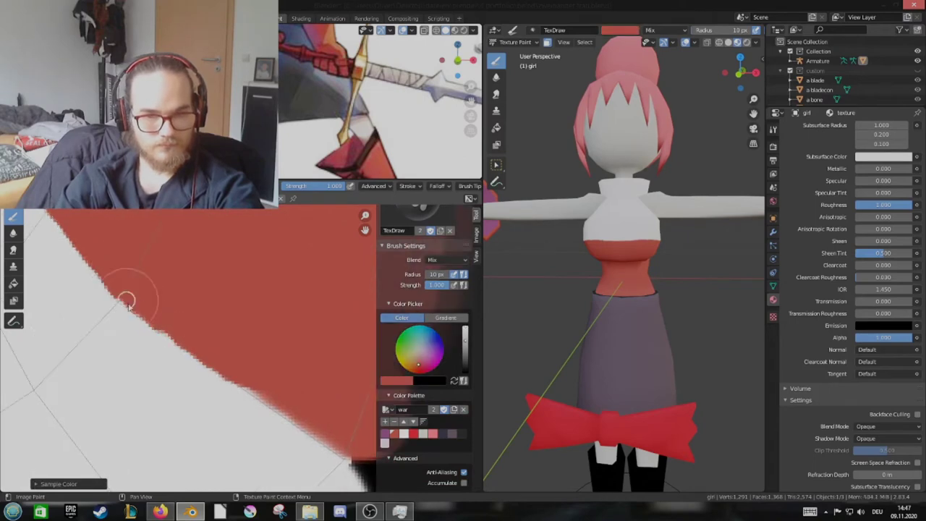
middle_drag(187, 343, 235, 350)
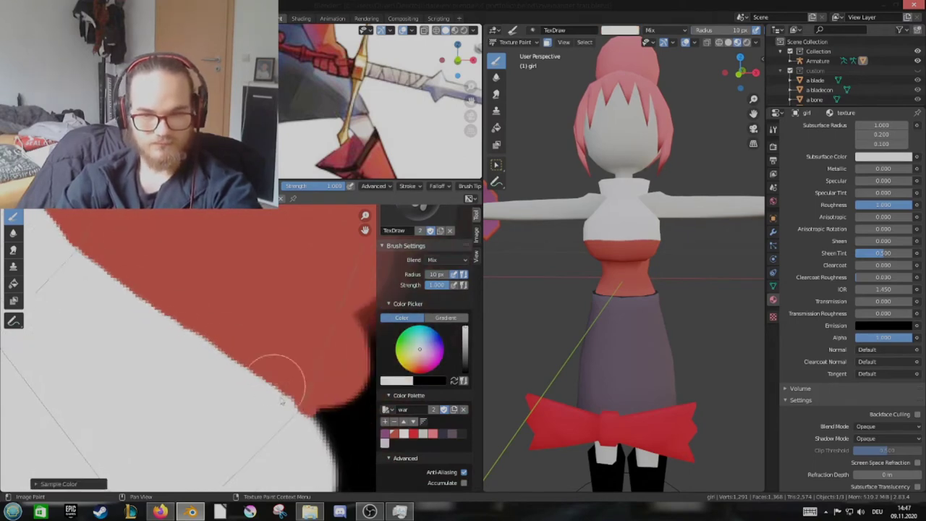
middle_drag(318, 418, 265, 378)
middle_drag(550, 325, 651, 325)
scroll(450, 258, down, 1)
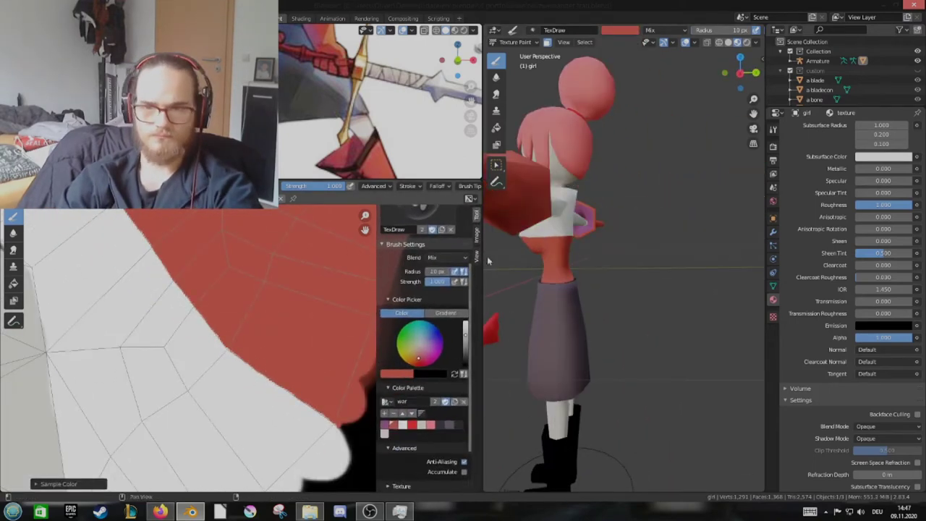
middle_drag(622, 289, 622, 238)
scroll(185, 372, up, 2)
scroll(185, 372, down, 3)
Pan and zoom around the UV layout to find the boot islands
scroll(598, 424, down, 2)
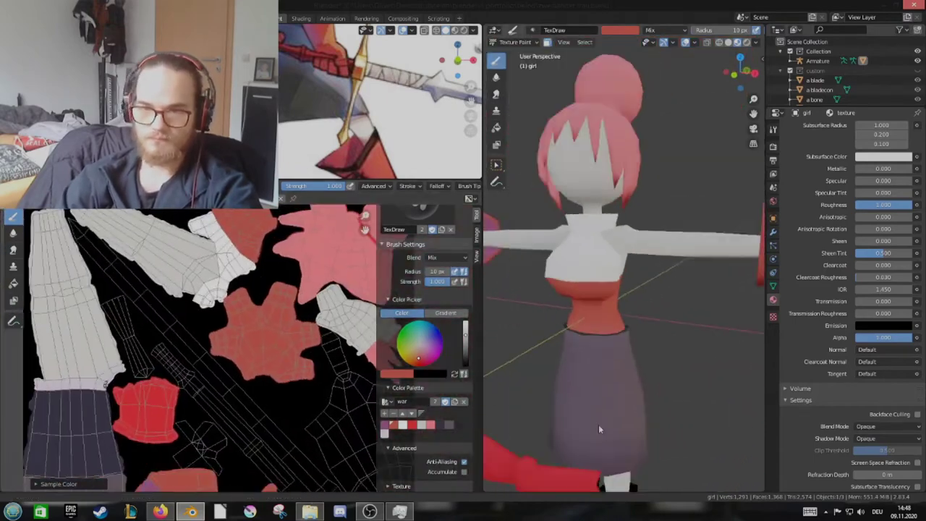
scroll(598, 424, down, 2)
scroll(282, 338, up, 3)
scroll(629, 326, up, 2)
scroll(217, 325, up, 2)
middle_drag(217, 325, 290, 351)
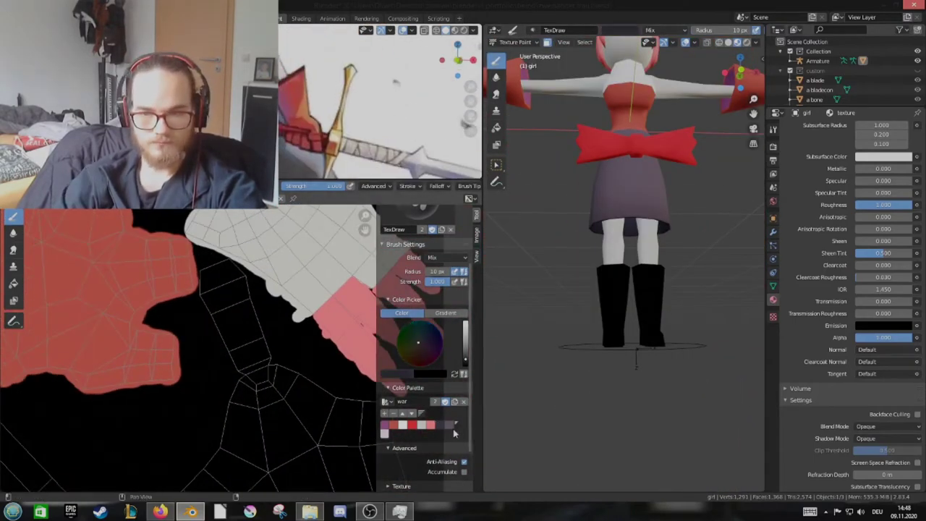
middle_drag(405, 405, 310, 306)
scroll(310, 306, up, 3)
scroll(265, 347, down, 3)
scroll(289, 290, down, 2)
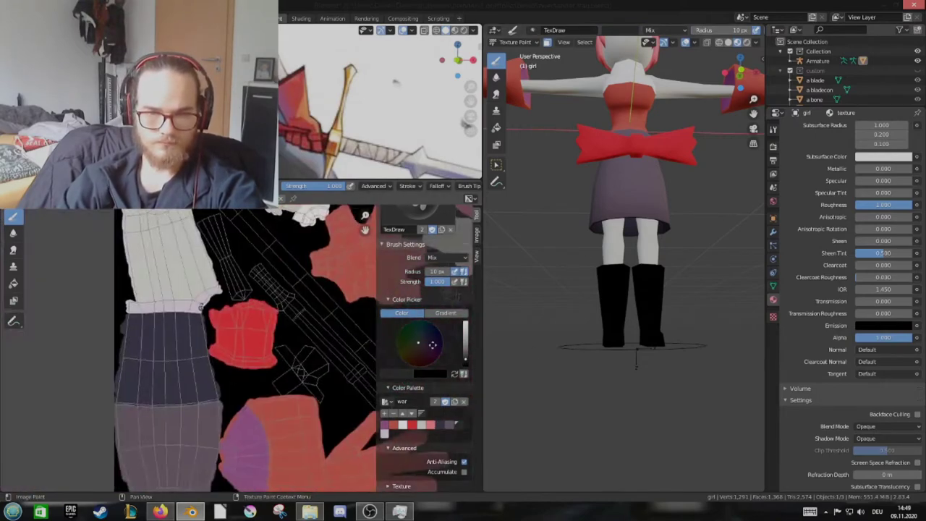
scroll(289, 354, up, 4)
Sample black and paint strokes across the boot and boot sole islands
key(s)
scroll(244, 383, up, 2)
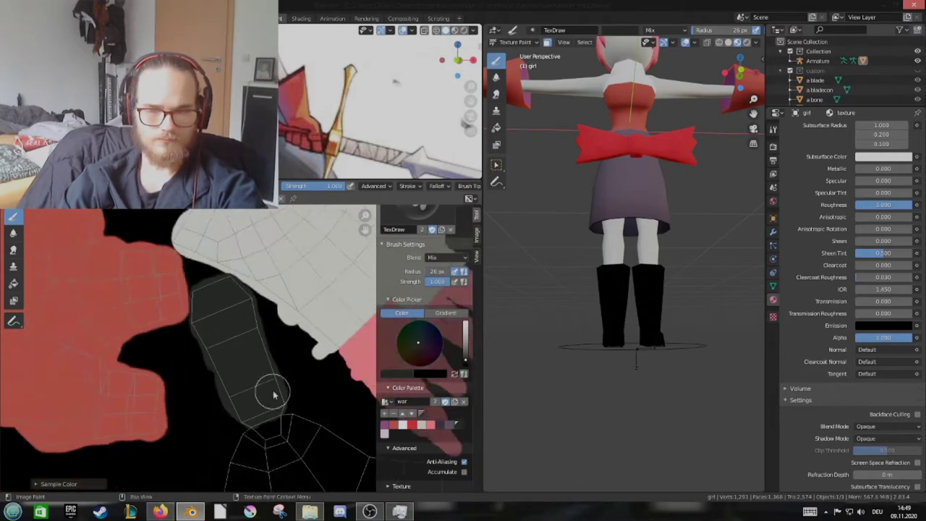
scroll(269, 389, up, 3)
scroll(593, 341, up, 3)
middle_drag(272, 231, 234, 330)
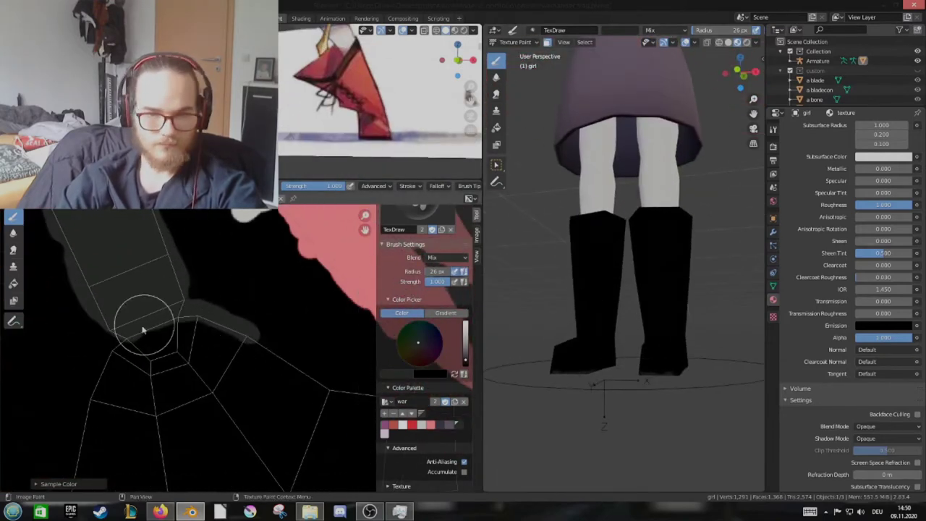
drag(137, 325, 250, 343)
drag(305, 350, 263, 316)
middle_drag(262, 316, 213, 260)
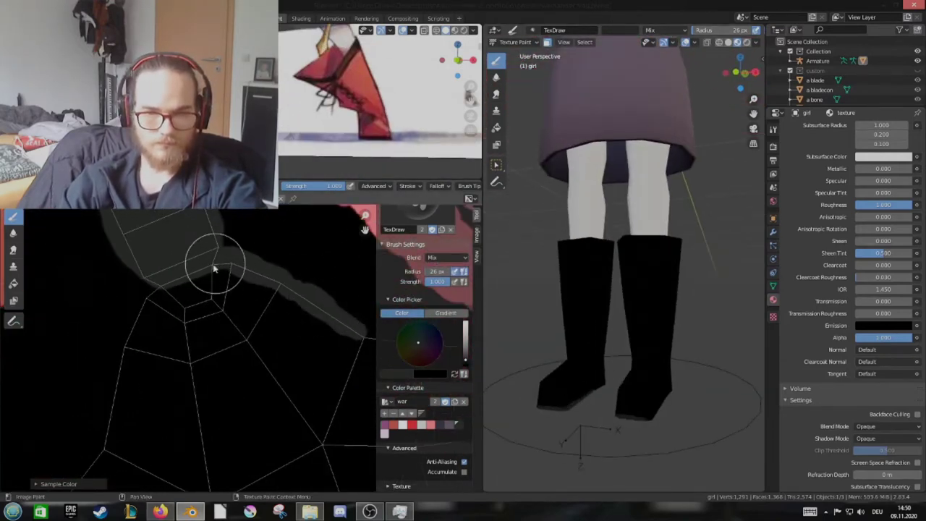
Sample salmon red and paint both boot islands with it
key(s)
mouse_move(242, 366)
mouse_down()
mouse_move(166, 361)
mouse_move(207, 444)
mouse_move(246, 319)
mouse_move(289, 361)
mouse_move(233, 355)
mouse_move(253, 279)
mouse_move(303, 318)
mouse_move(263, 361)
mouse_up()
mouse_move(263, 362)
middle_down()
mouse_move(304, 330)
mouse_move(343, 325)
mouse_move(214, 311)
mouse_move(207, 386)
middle_up()
scroll(207, 386, down, 2)
mouse_move(207, 386)
mouse_down()
mouse_move(237, 313)
mouse_move(275, 318)
mouse_up()
scroll(208, 389, up, 3)
Set the brush radius to 106 and fill the large boot area red
drag(449, 271, 438, 277)
text(106)
key(Return)
drag(280, 265, 214, 357)
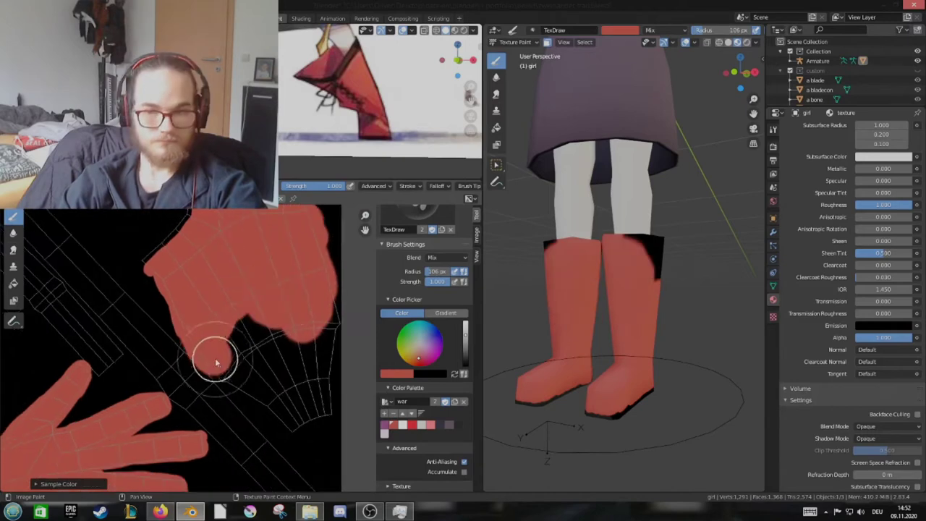
Paint purple beside the red, pushing it up to a clean diagonal edge
drag(299, 393, 322, 305)
scroll(322, 305, up, 2)
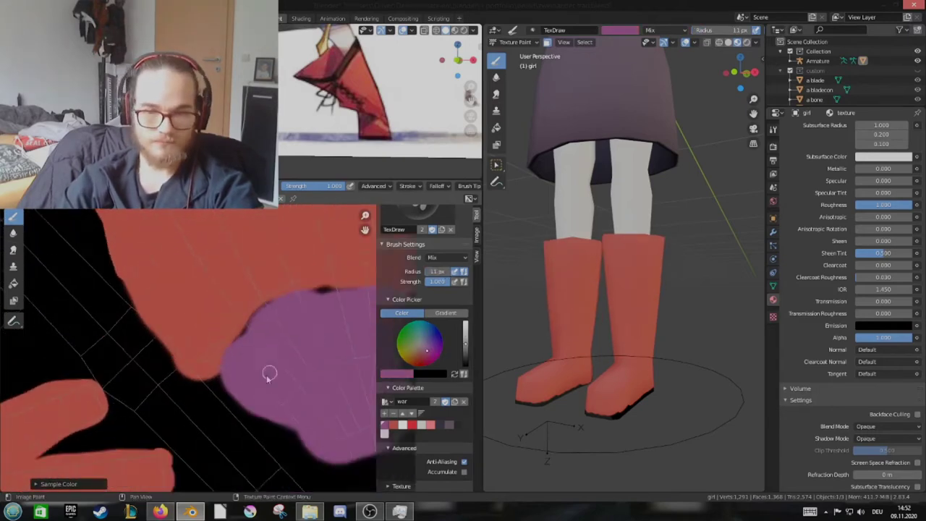
scroll(268, 372, up, 2)
scroll(242, 297, up, 2)
scroll(269, 365, up, 1)
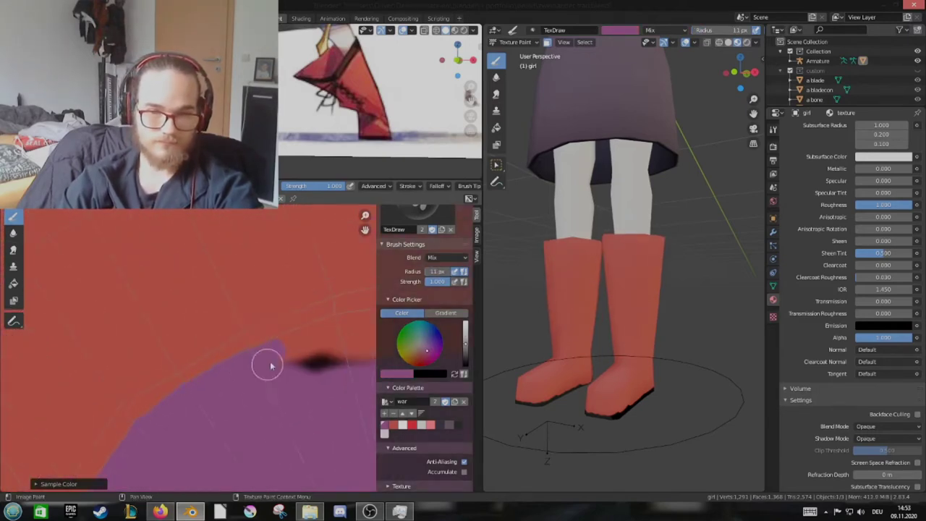
scroll(164, 360, down, 1)
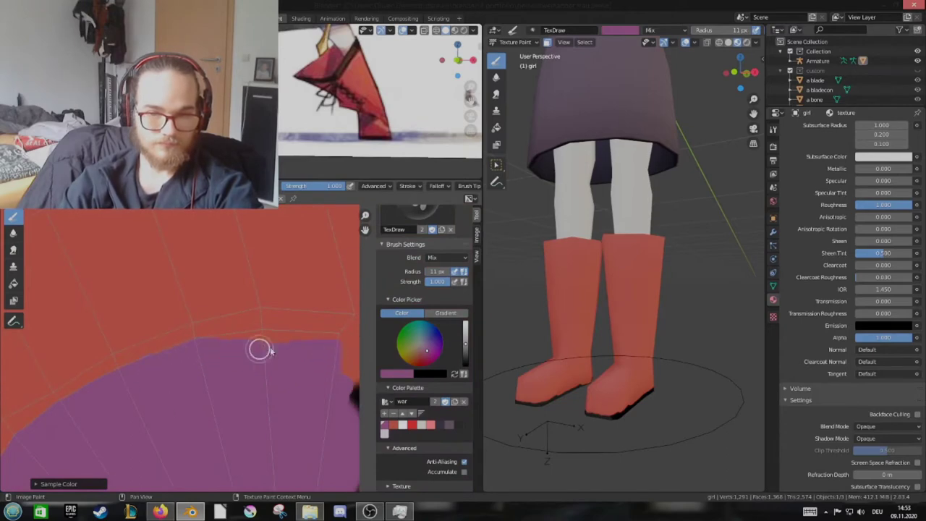
middle_drag(259, 350, 294, 354)
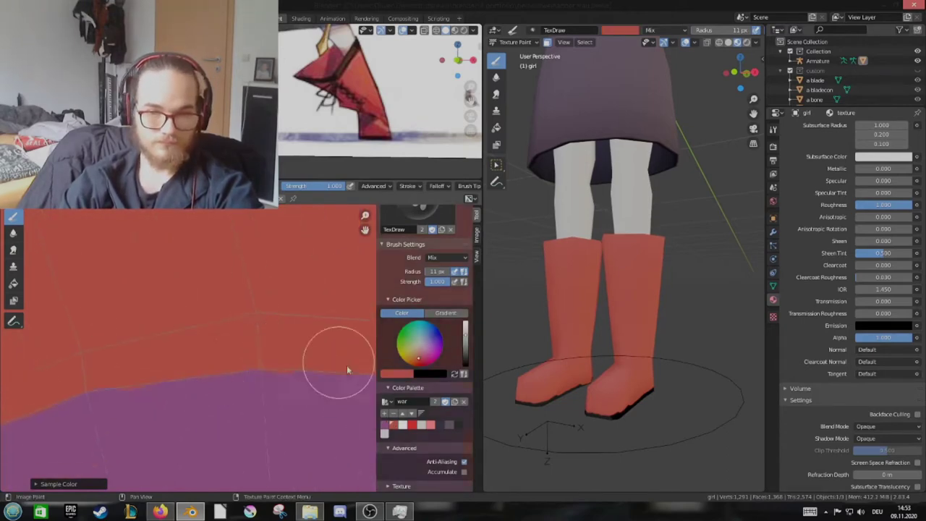
mouse_move(177, 405)
mouse_down()
mouse_move(165, 388)
mouse_move(282, 314)
mouse_up()
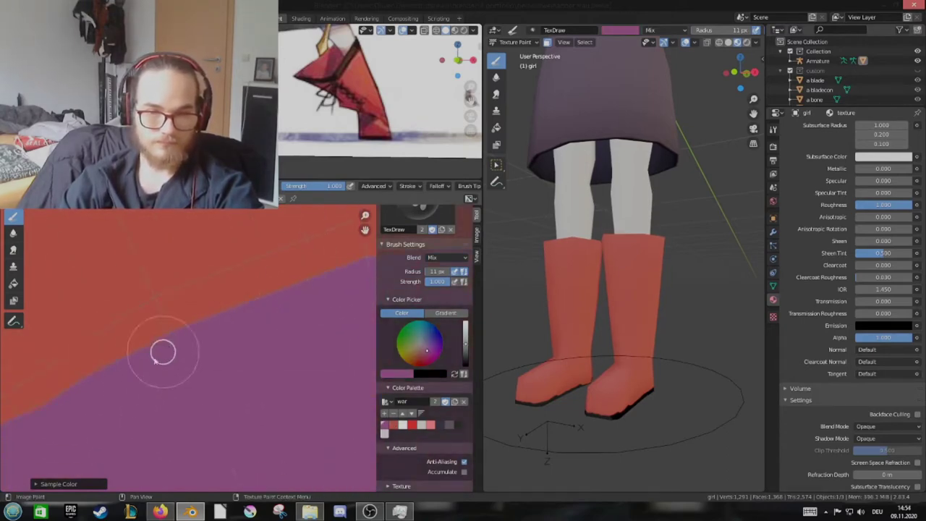
scroll(166, 370, down, 2)
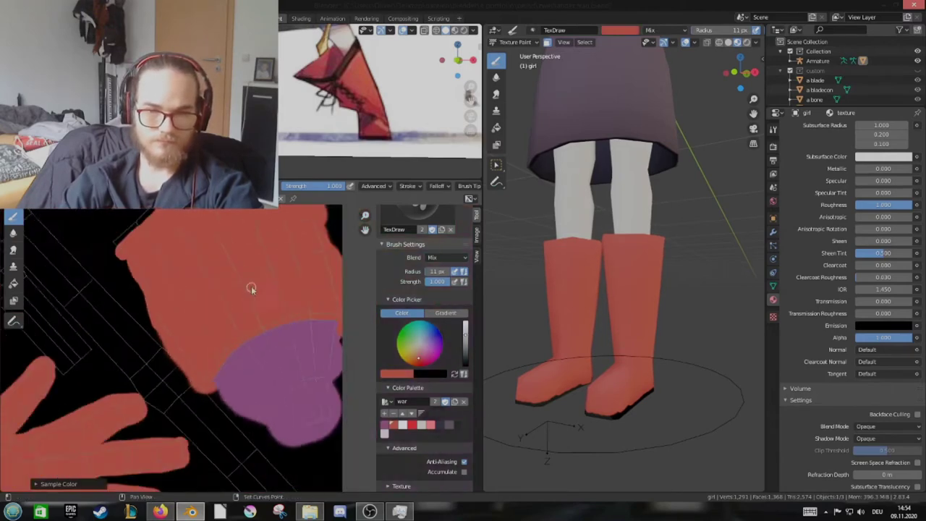
scroll(217, 326, up, 3)
Sample black and outline the edge of the red boot shape on the texture
key(s)
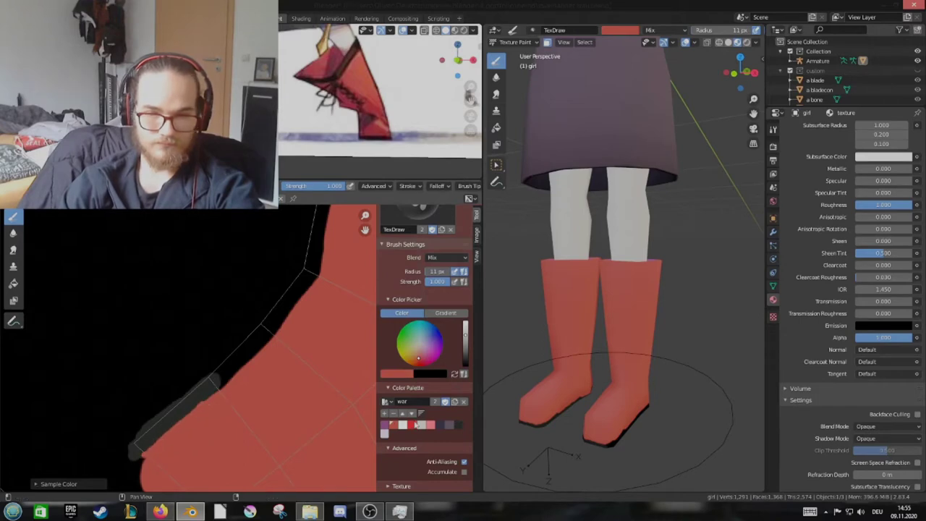
drag(161, 429, 229, 365)
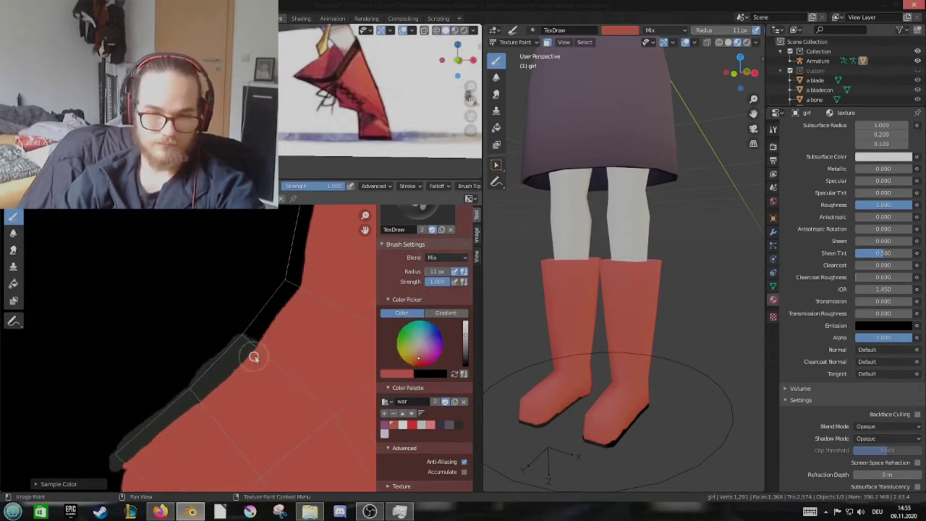
middle_drag(527, 393, 499, 413)
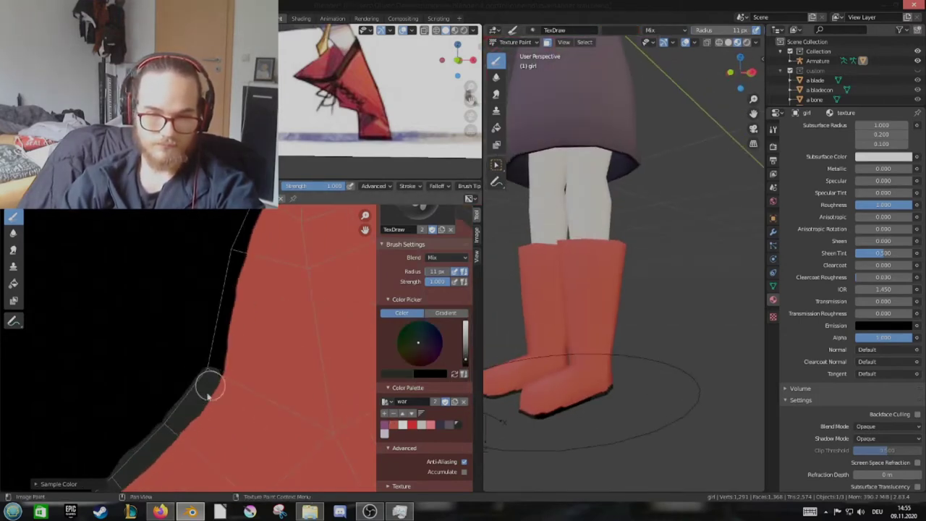
middle_drag(222, 390, 205, 404)
key(s)
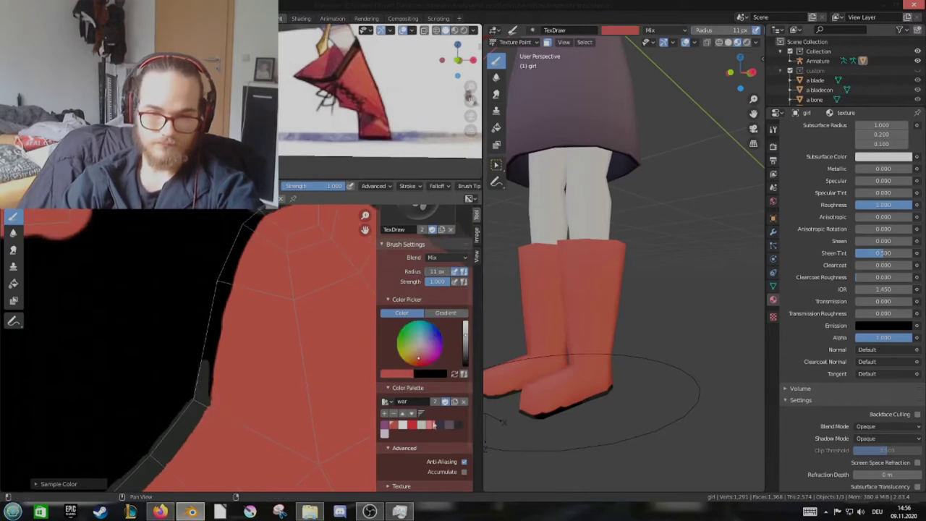
key(s)
scroll(215, 352, up, 2)
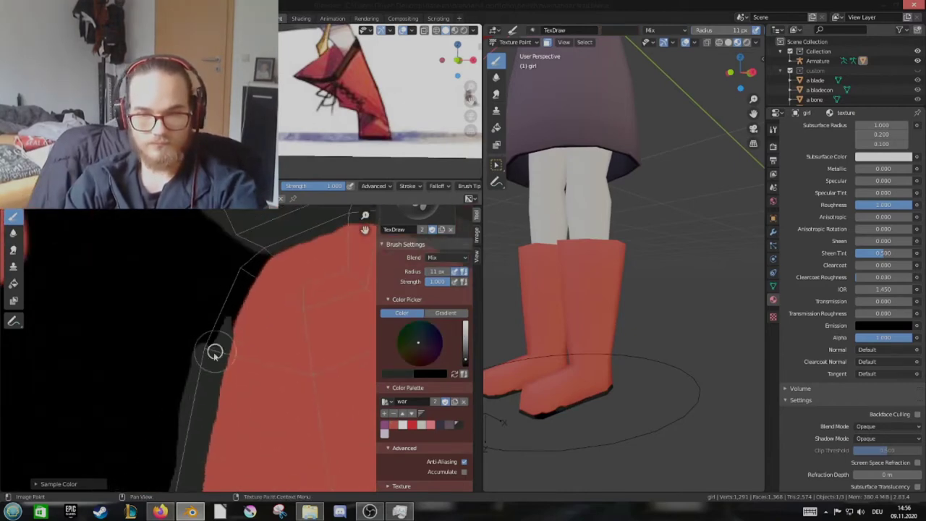
scroll(274, 247, down, 1)
scroll(517, 328, up, 4)
key(s)
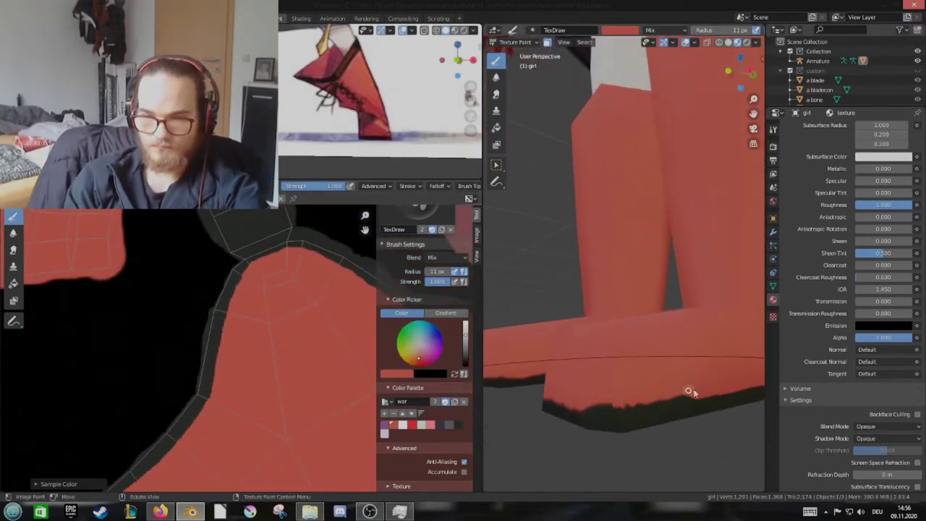
shift+middle_drag(651, 394, 640, 258)
Switch into Edit Mode to inspect the boot face, then return to Texture Paint
key(Tab)
right_click(645, 363)
key(Escape)
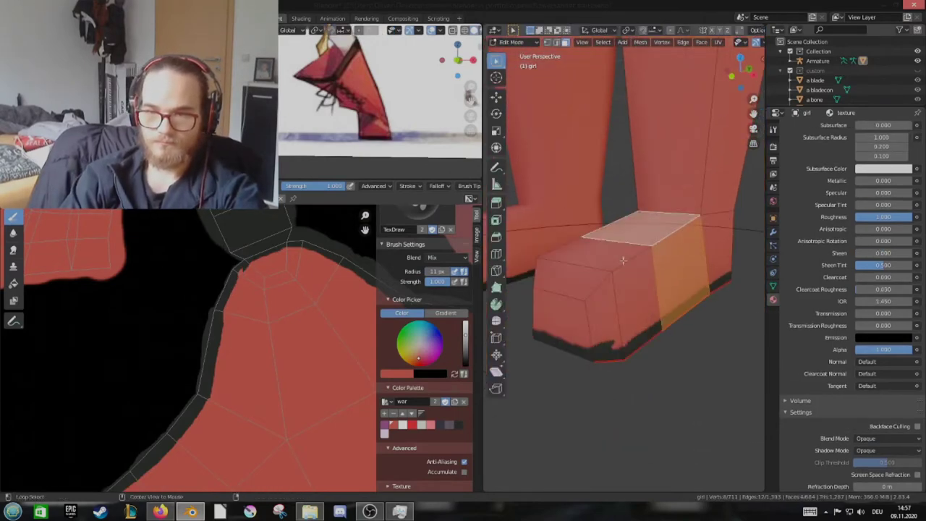
key(Tab)
Paint dark marks along the boot's bottom edge to form a thin sole line
scroll(580, 289, up, 2)
scroll(586, 290, up, 2)
scroll(591, 293, up, 2)
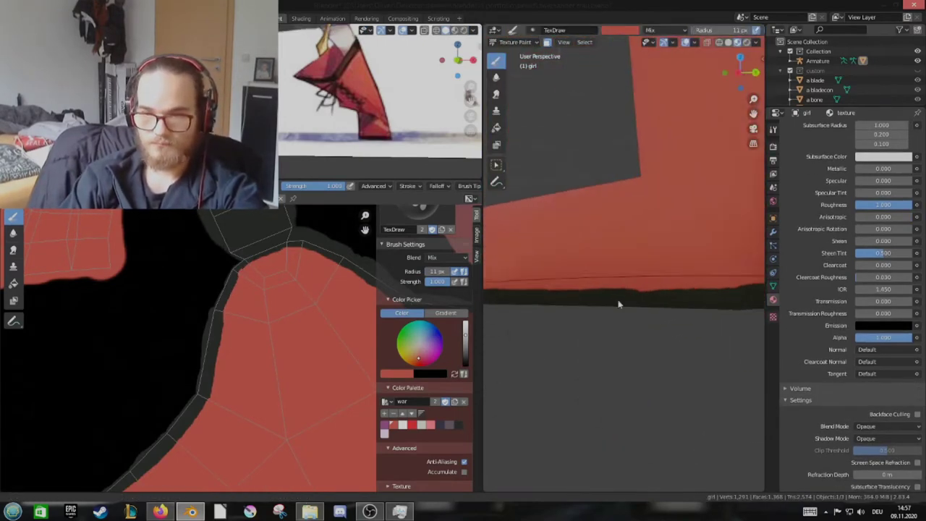
scroll(593, 293, down, 3)
key(s)
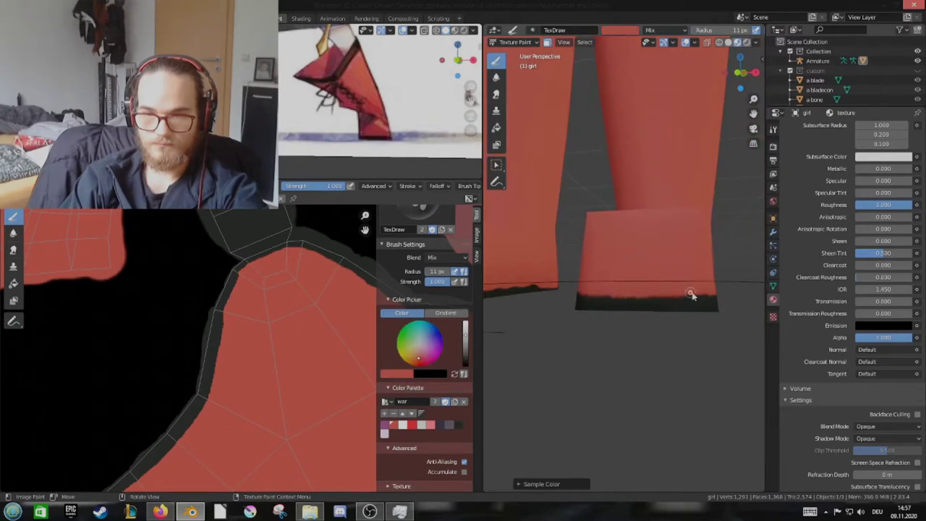
mouse_move(582, 297)
middle_down()
mouse_move(623, 295)
mouse_move(668, 313)
mouse_move(583, 303)
mouse_move(656, 310)
middle_up()
key(s)
middle_drag(583, 322, 587, 323)
drag(587, 324, 598, 326)
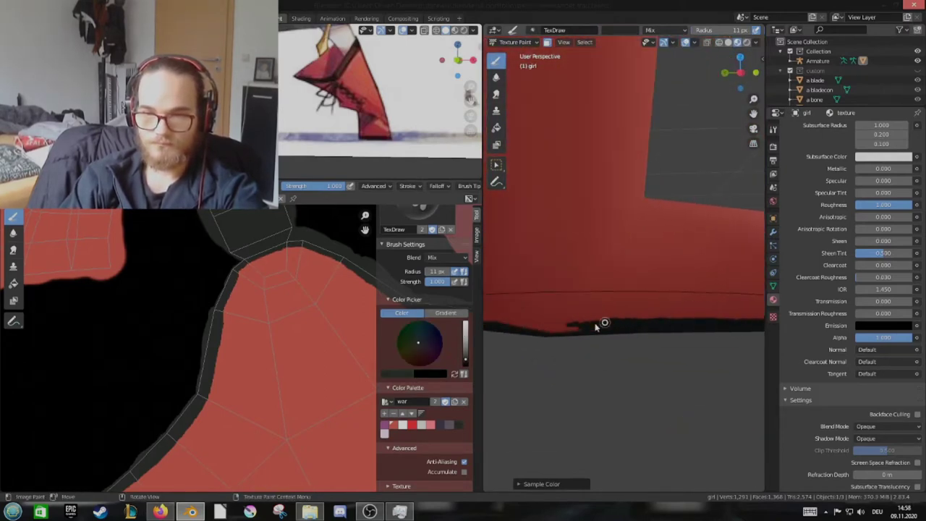
mouse_move(615, 323)
middle_down()
mouse_move(601, 320)
mouse_move(665, 325)
mouse_move(597, 310)
mouse_move(623, 298)
mouse_move(636, 311)
mouse_move(677, 296)
mouse_move(637, 291)
mouse_move(709, 293)
middle_up()
key(s)
scroll(554, 317, down, 5)
Zoom the view out to show the sword beside the girl
scroll(588, 367, down, 3)
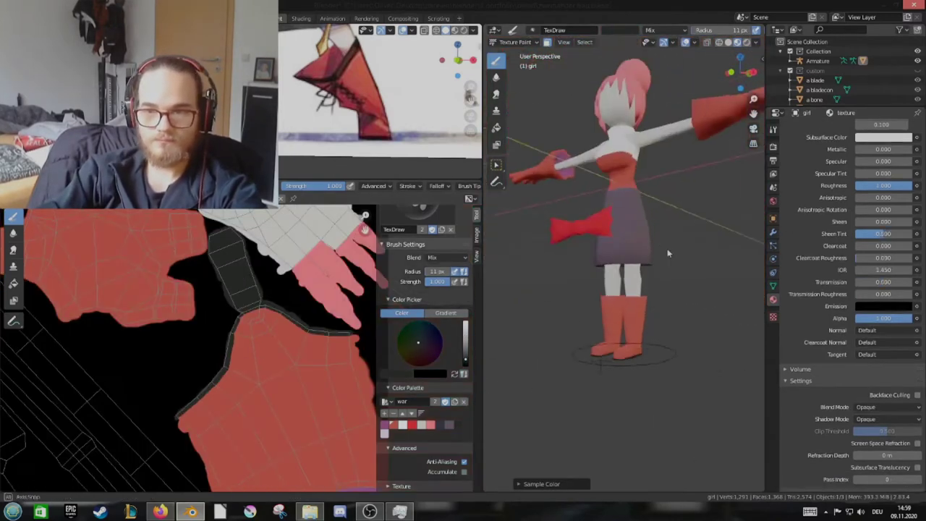
scroll(311, 323, down, 4)
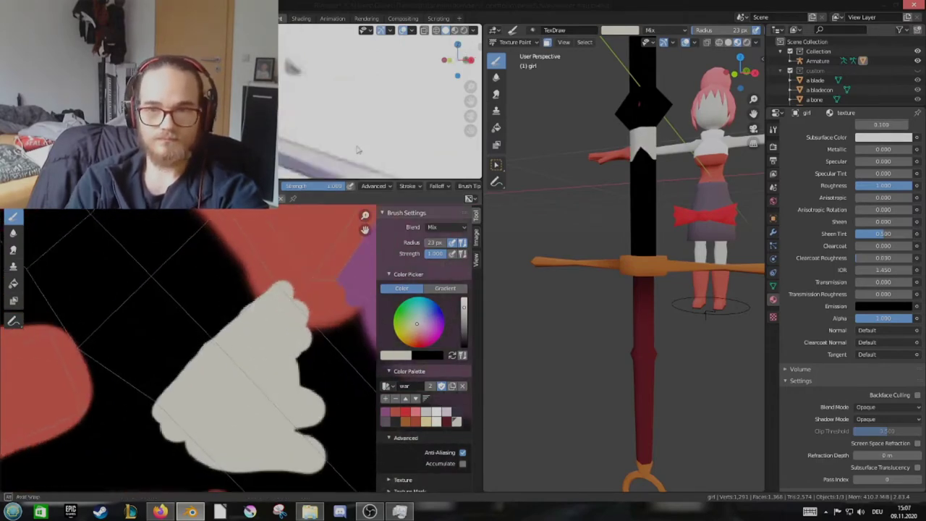
Paint the sword's blade islands light grey, then fit the whole texture in view
drag(228, 303, 165, 382)
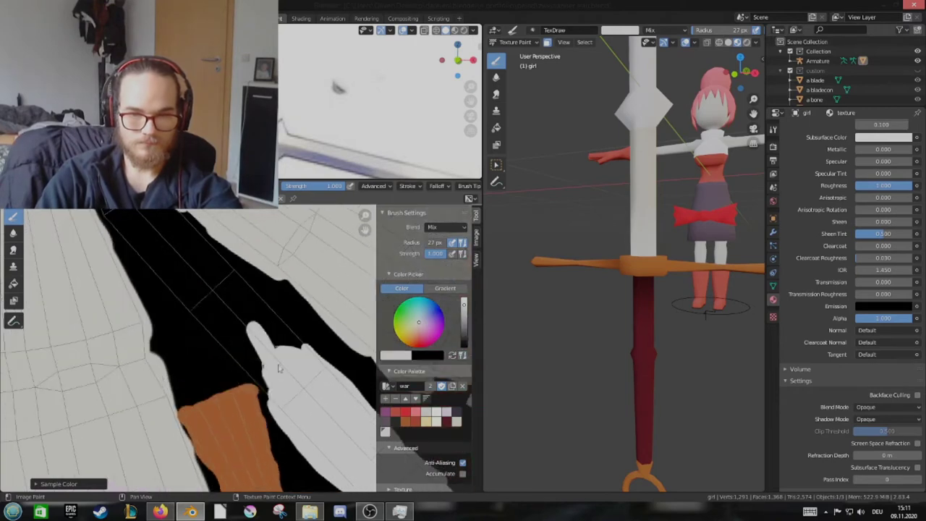
mouse_move(289, 355)
shift+middle_down()
mouse_move(279, 367)
mouse_move(244, 309)
shift+middle_up()
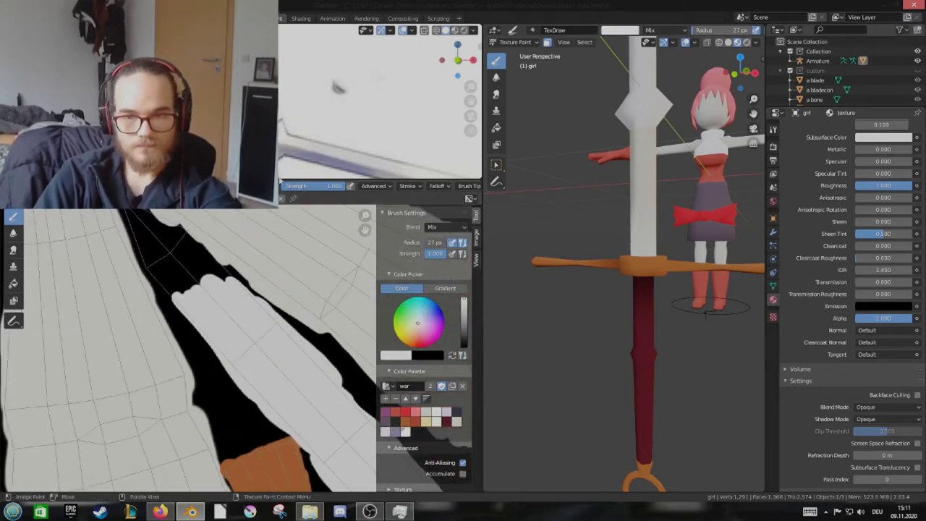
middle_drag(311, 275, 362, 340)
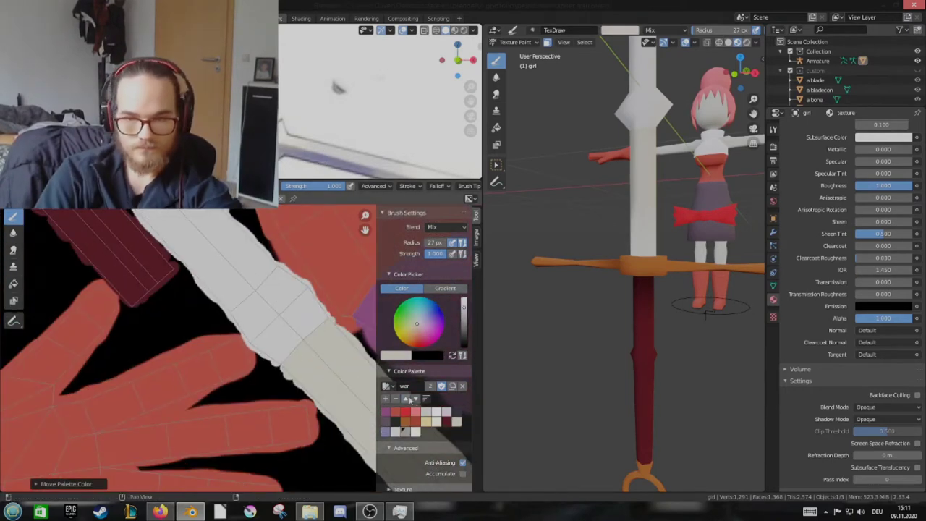
middle_drag(217, 340, 233, 353)
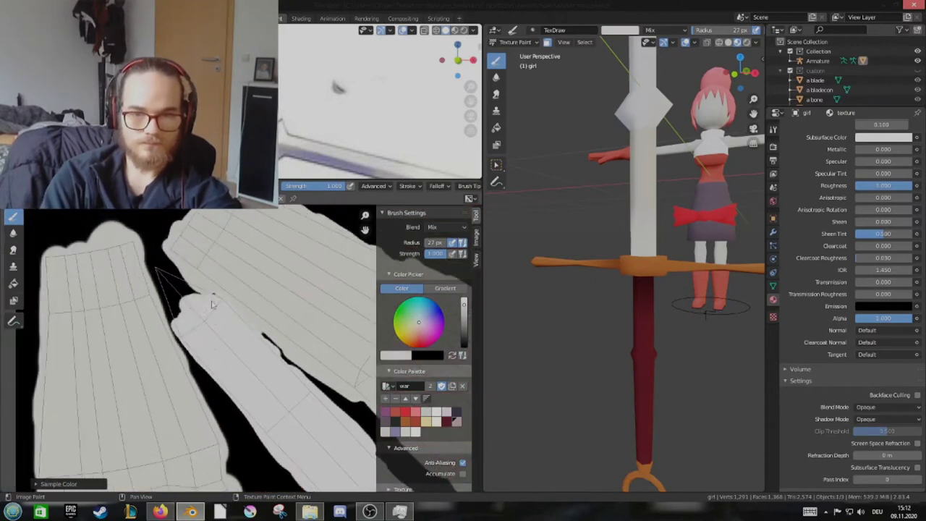
key(Home)
middle_drag(554, 329, 579, 304)
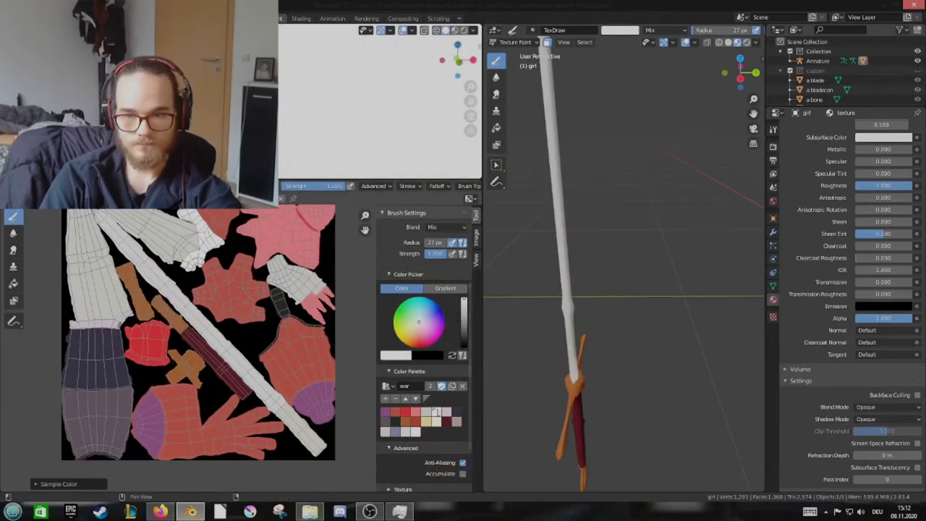
Select the bluish-grey palette swatch and move it up in the palette
click(396, 399)
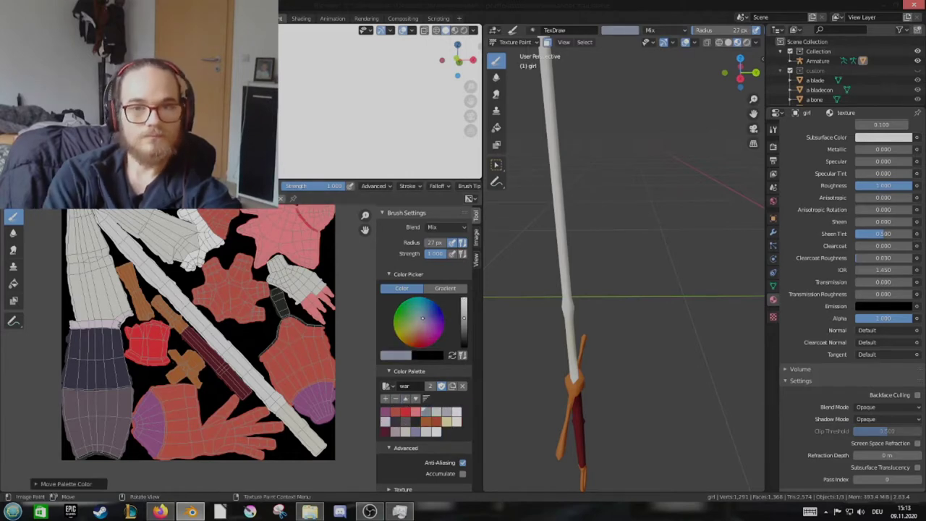
click(407, 398)
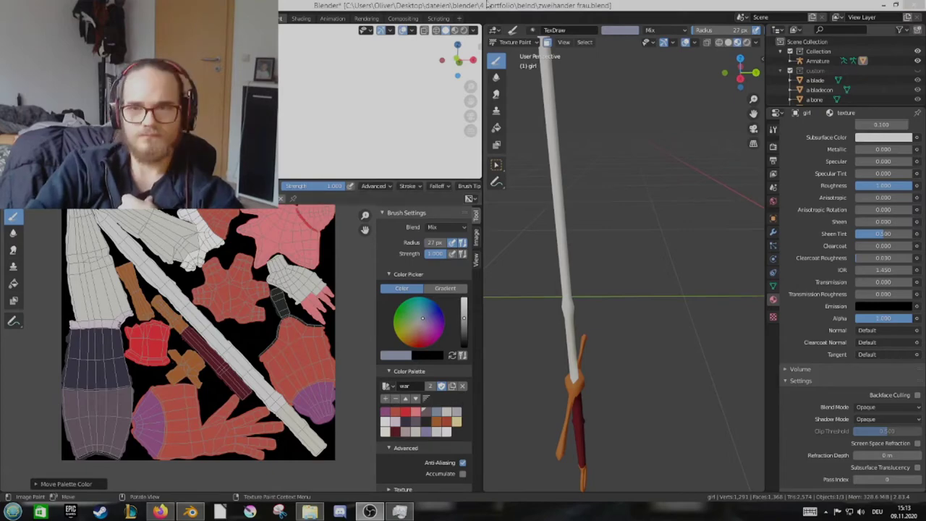
middle_drag(198, 362, 163, 398)
scroll(163, 398, up, 3)
Add pink and beige swatches to the palette, sample a tan, and move the new swatch up
click(415, 411)
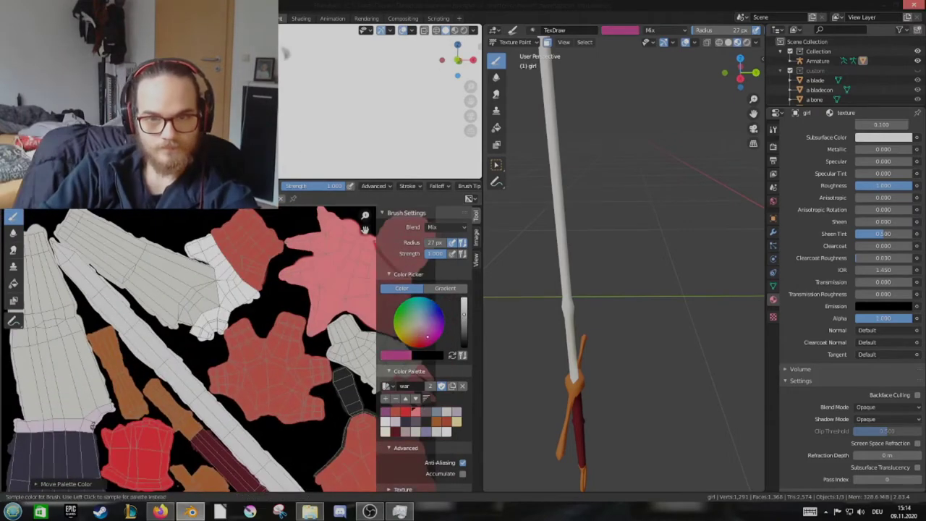
click(407, 398)
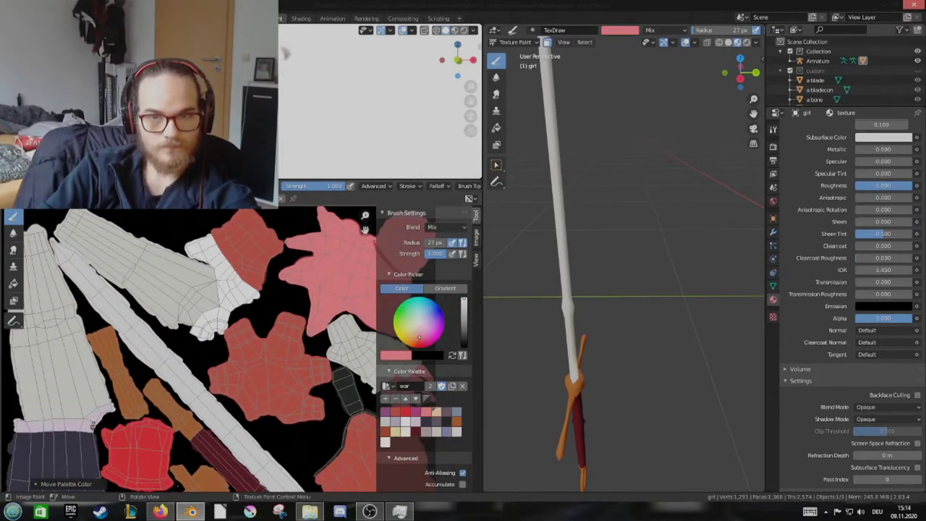
middle_drag(578, 217, 629, 261)
click(436, 411)
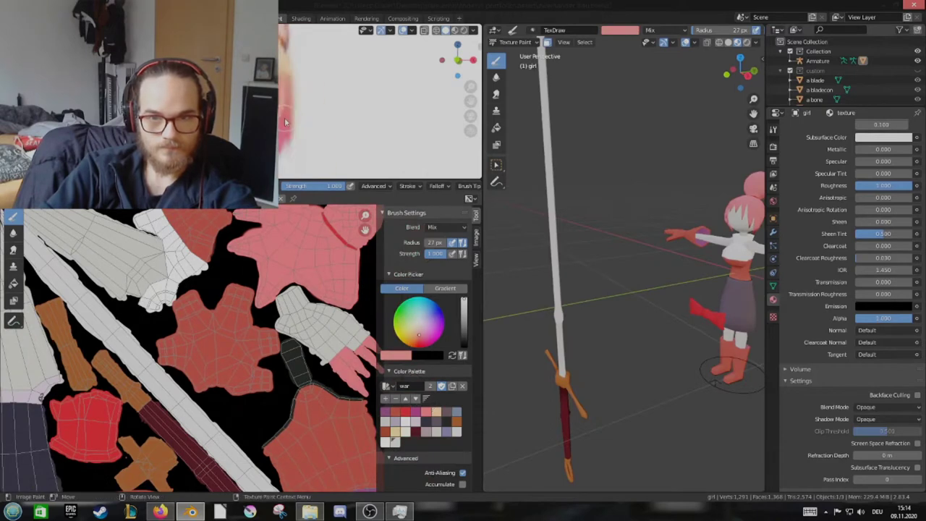
click(384, 398)
key(s)
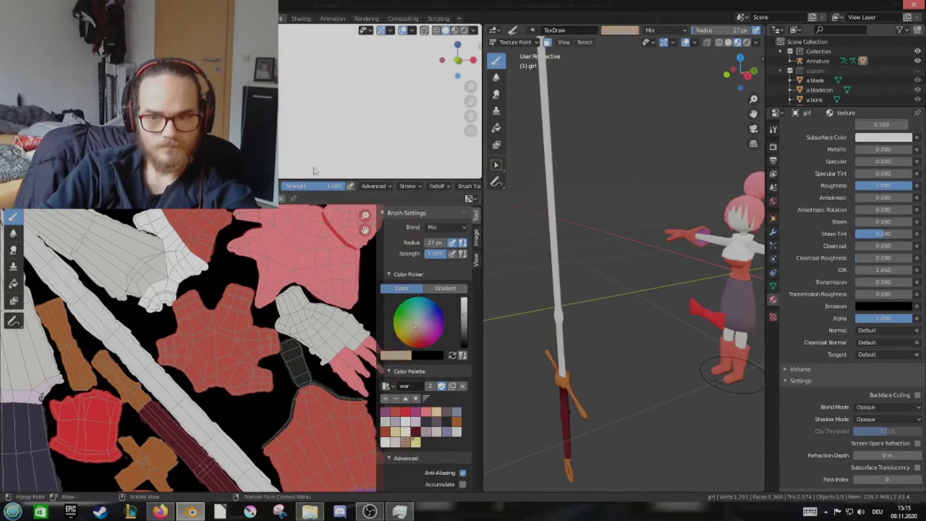
click(406, 398)
click(405, 399)
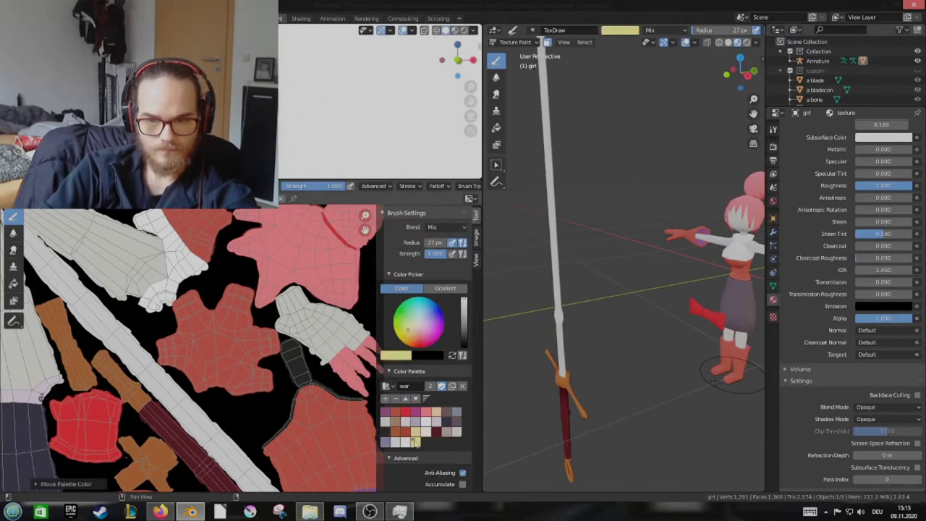
scroll(636, 378, up, 5)
Toggle into edit mode and back, then choose a pale pink palette colour
key(Tab)
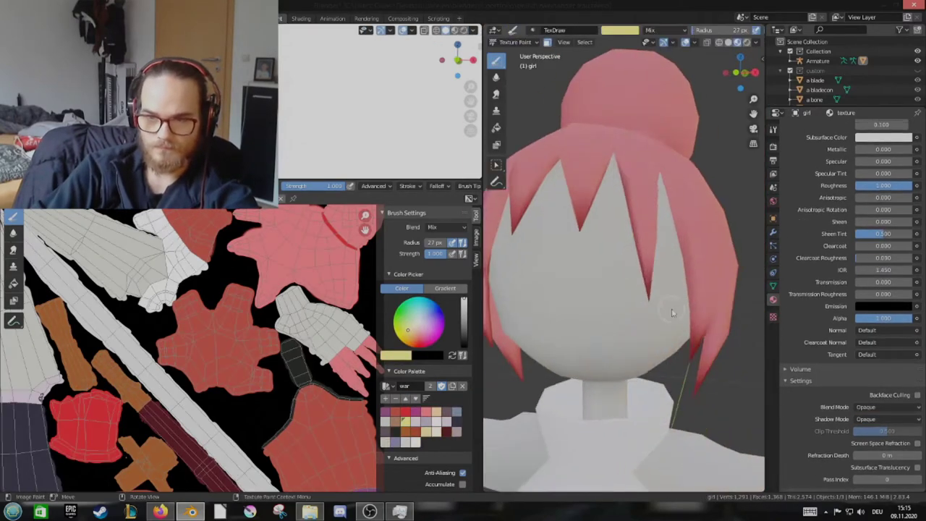
scroll(644, 219, up, 5)
key(Tab)
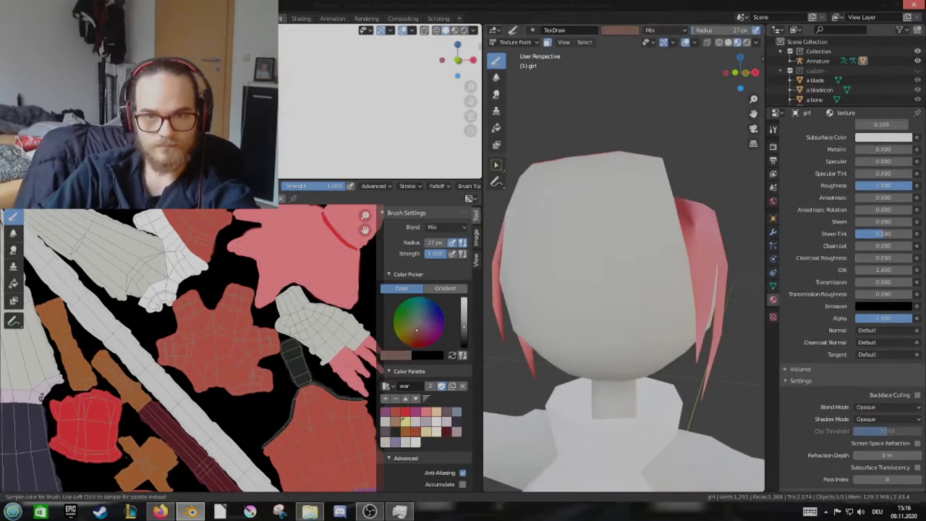
click(407, 400)
scroll(622, 275, down, 2)
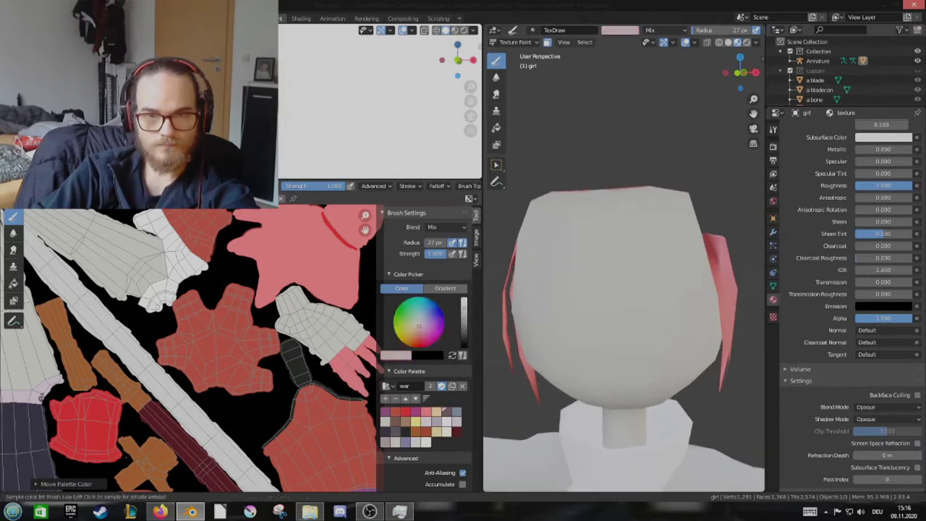
scroll(622, 275, down, 2)
click(397, 415)
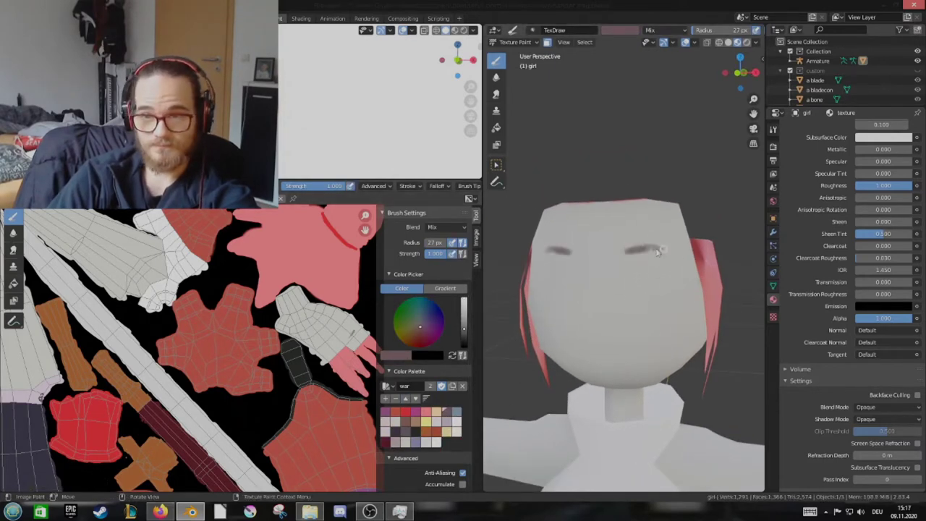
Sample the eyebrow, pale grey forehead and muted pink colours from the head
mouse_move(683, 250)
middle_down()
mouse_move(670, 225)
mouse_move(627, 232)
mouse_move(537, 368)
middle_up()
key(s)
scroll(670, 225, up, 1)
key(s)
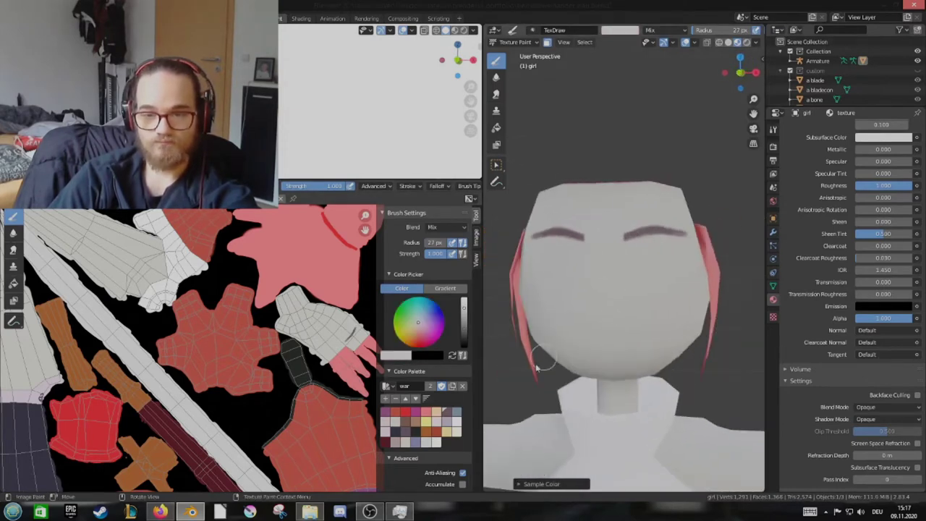
middle_drag(660, 234, 625, 201)
key(s)
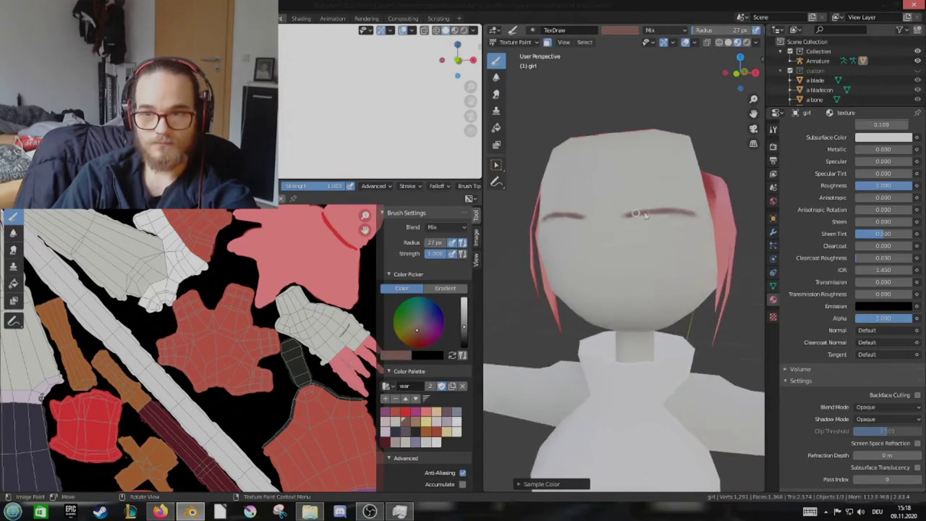
From a frontal view, sample the pale grey, bluish-grey and pale face colours
middle_drag(679, 217, 673, 230)
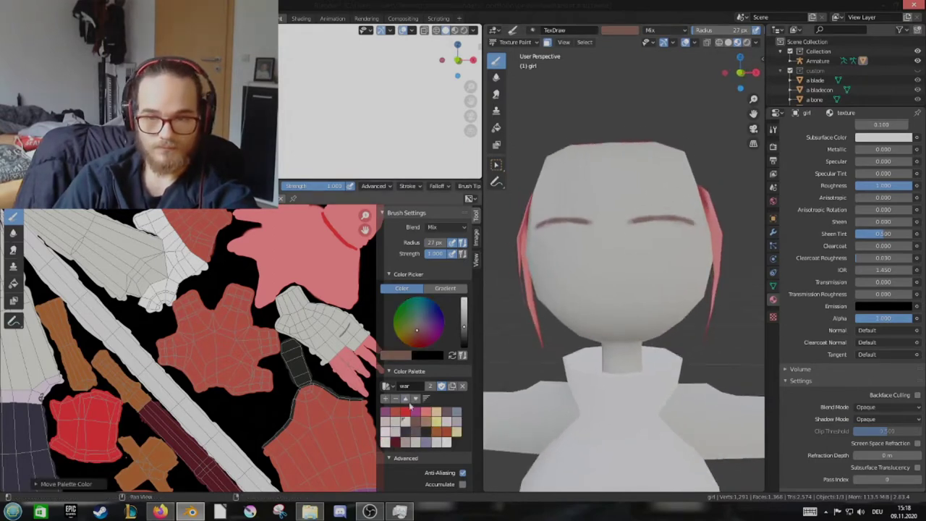
key(s)
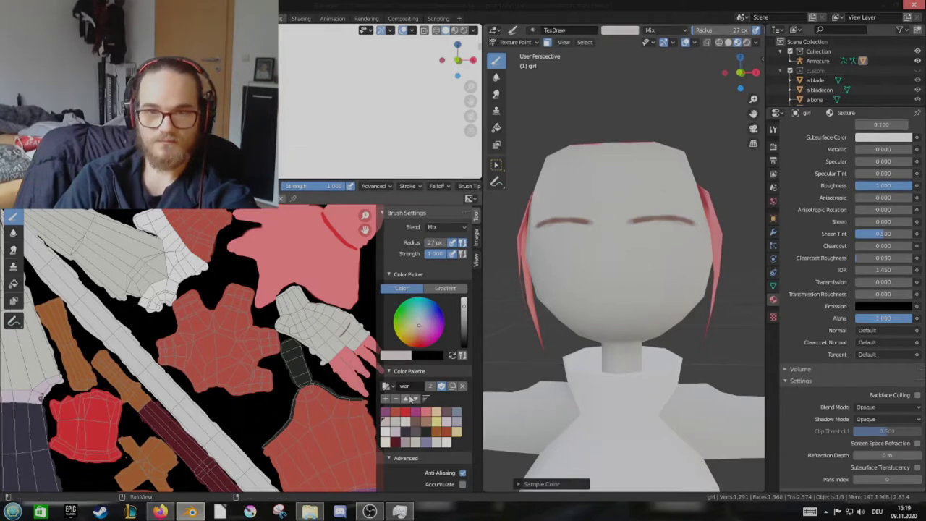
key(s)
scroll(449, 332, down, 3)
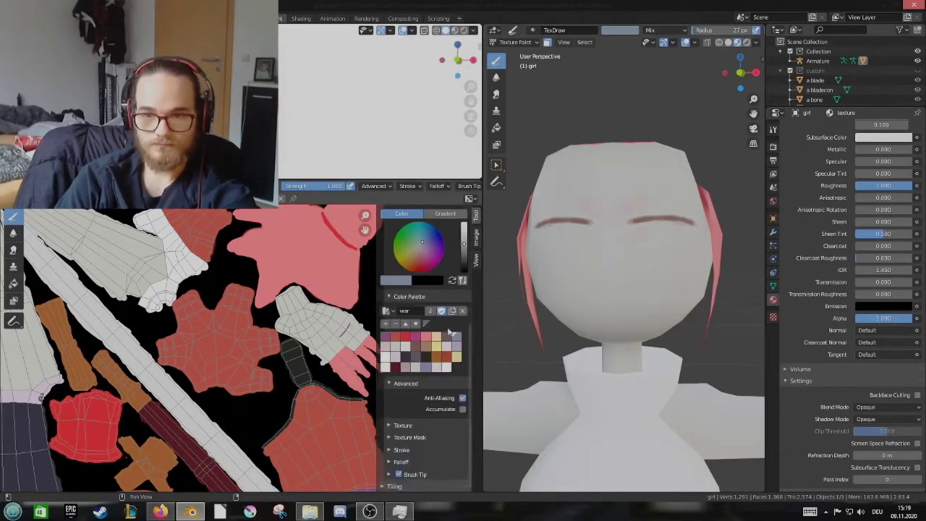
scroll(450, 332, down, 4)
key(s)
scroll(470, 226, up, 4)
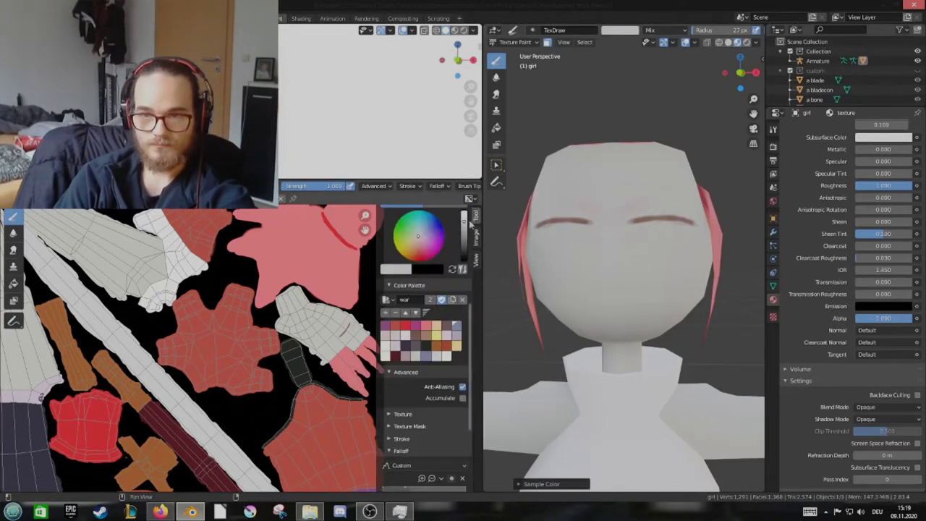
scroll(470, 226, up, 5)
Shrink the brush from 125 px and sample a darker pink colour
key(s)
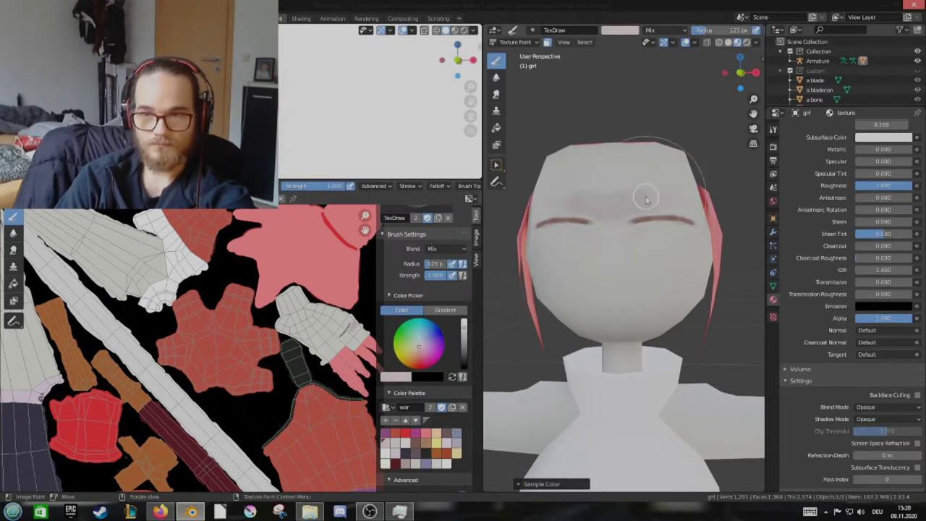
middle_drag(658, 201, 637, 203)
key(s)
key(f)
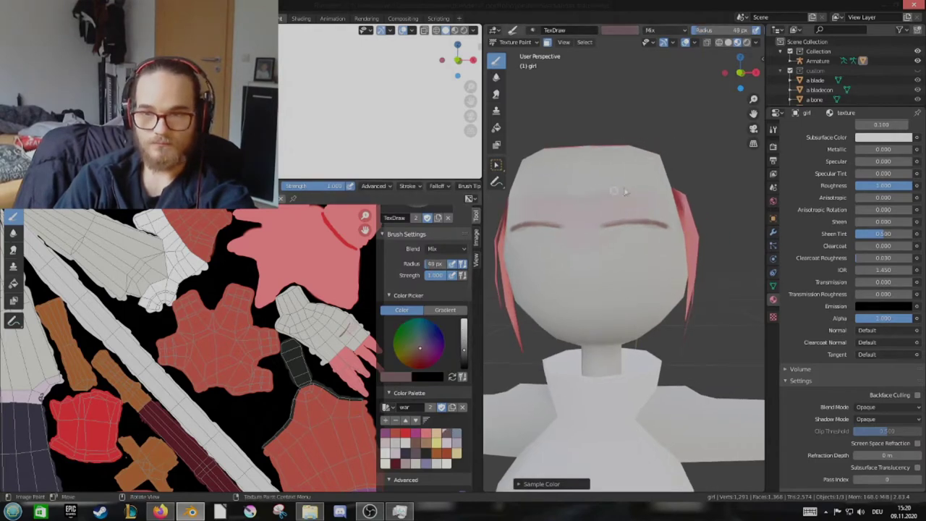
click(603, 208)
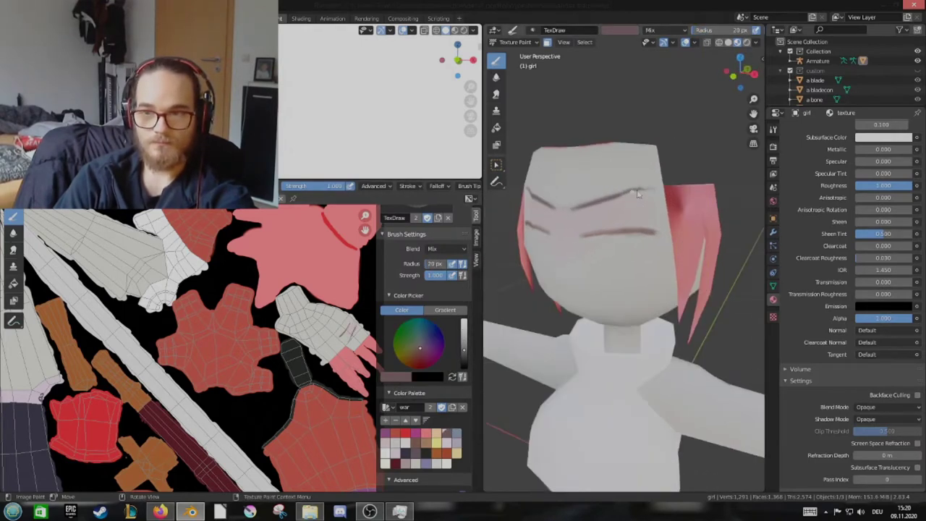
middle_drag(654, 190, 653, 223)
key(s)
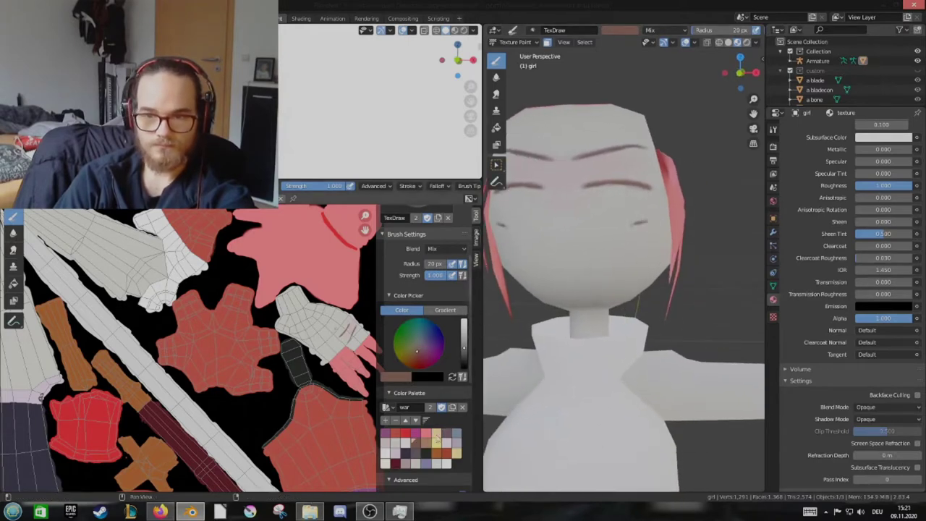
Resize the brush to 55 px, then 31 px, sampling the brownish pink from the face
key(s)
key(f)
click(597, 201)
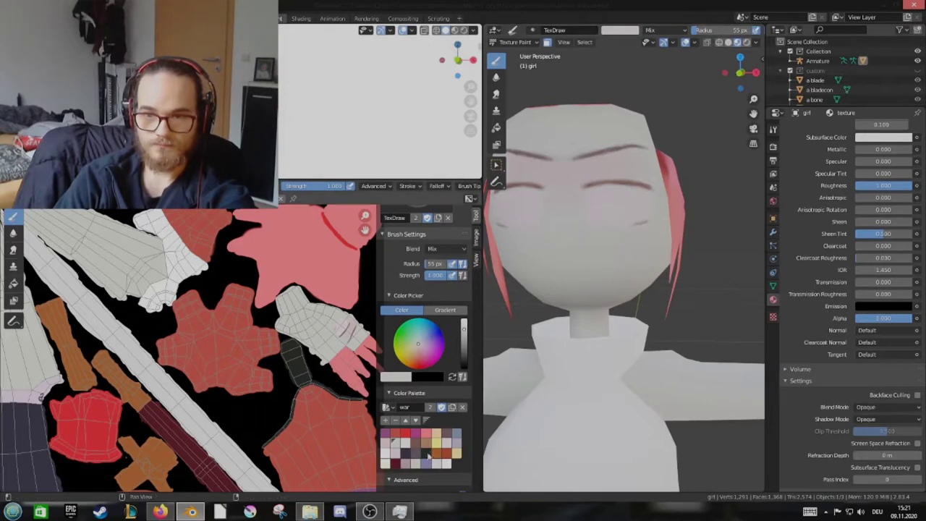
key(s)
key(f)
click(646, 224)
Paint brown irises, shade the eye edges dull gold, then repaint both eyes bright yellow
key(s)
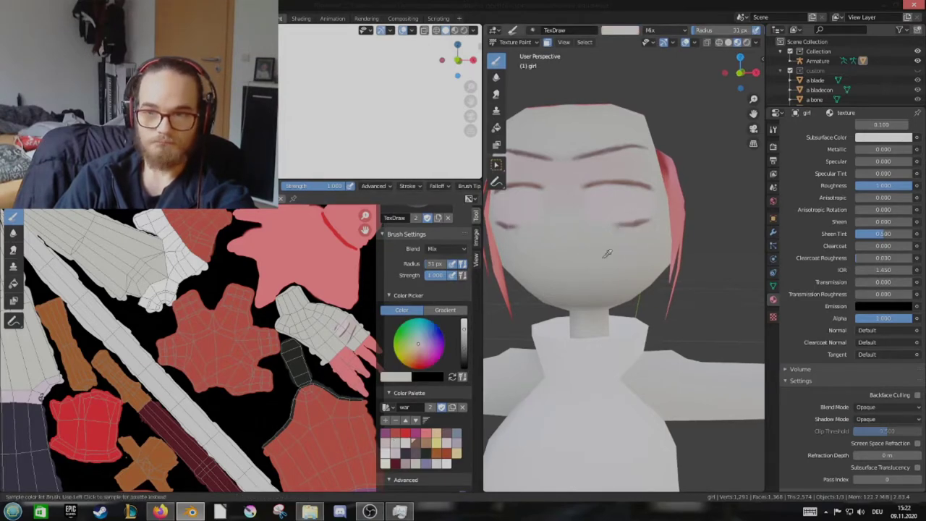
key(Escape)
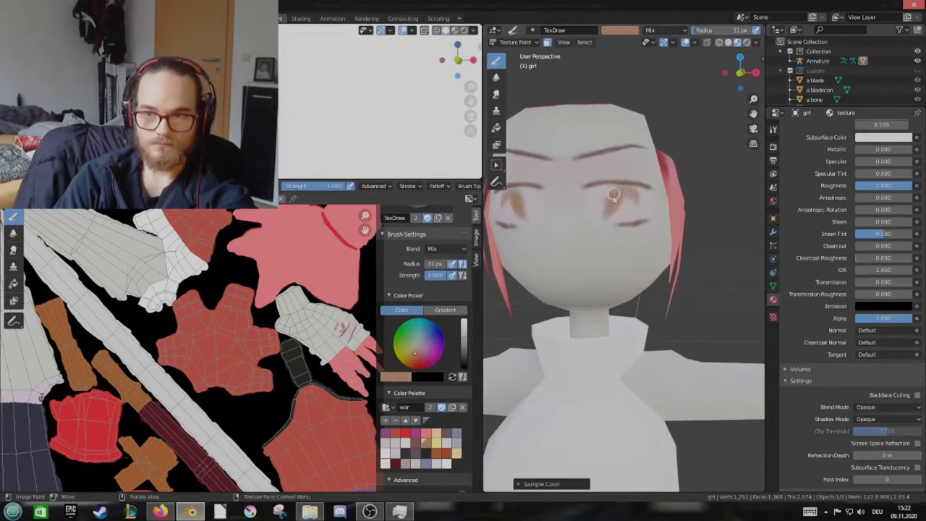
drag(609, 209, 583, 214)
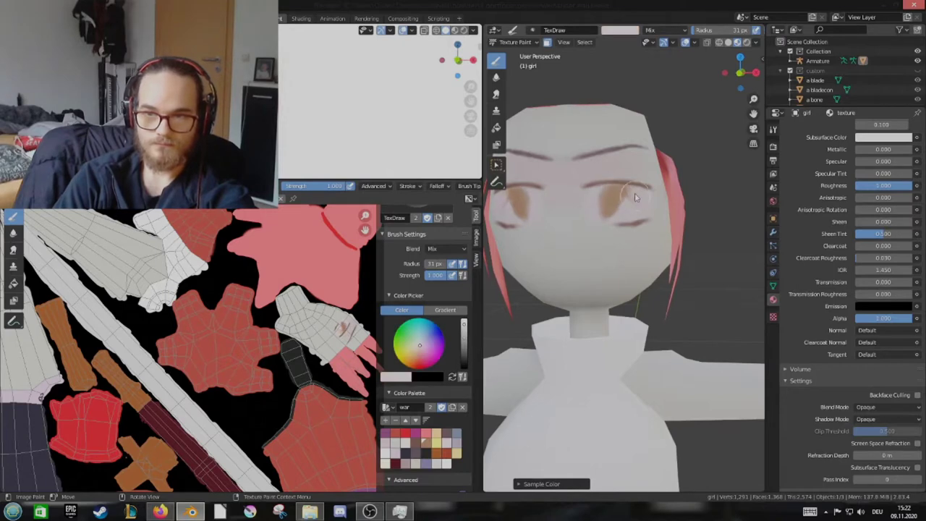
key(s)
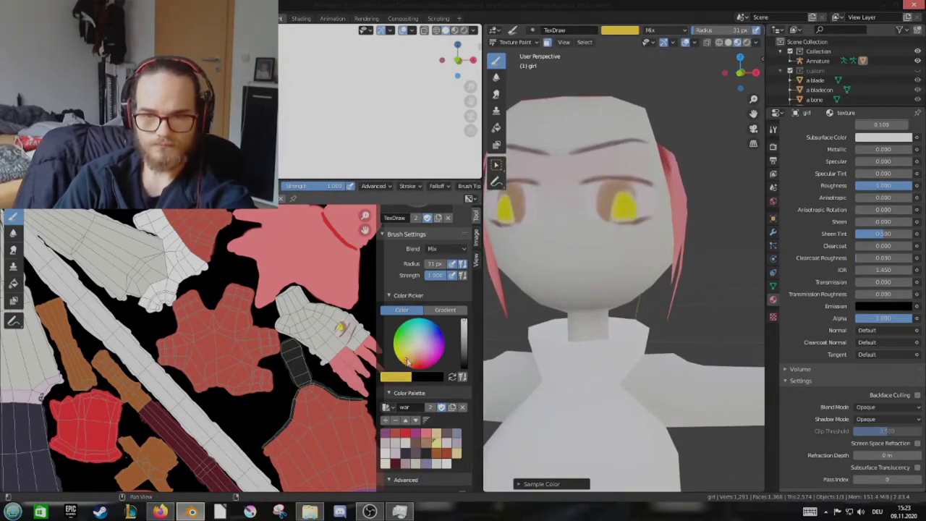
scroll(410, 350, down, 3)
click(604, 210)
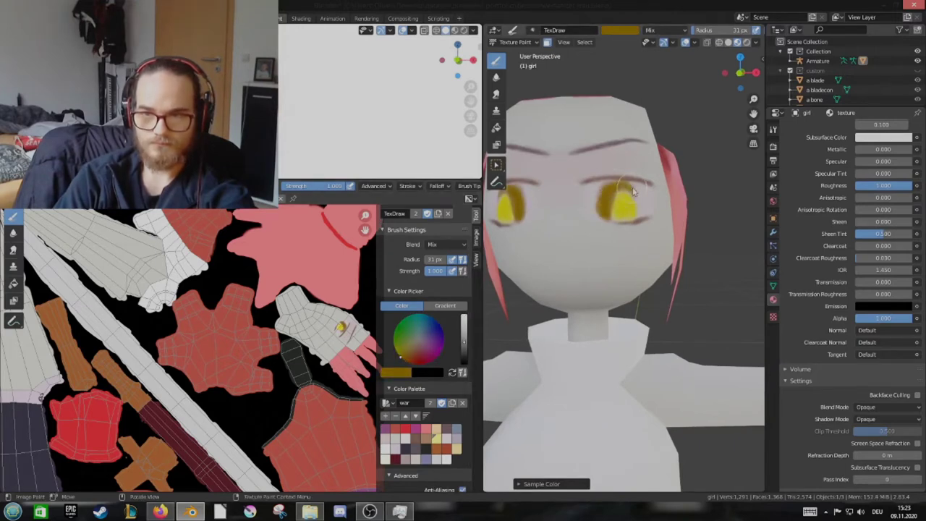
scroll(633, 190, down, 2)
key(s)
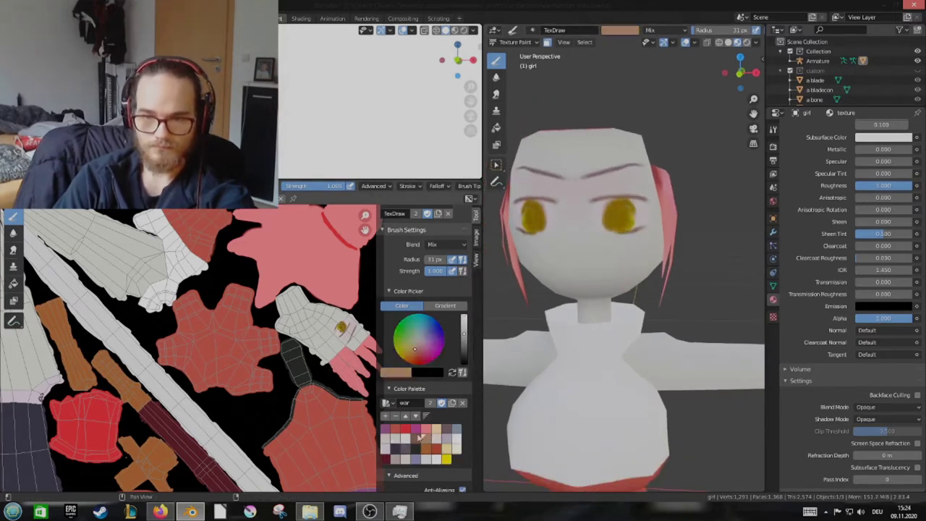
click(628, 227)
Sample the eye yellows and pale skin colour, and enlarge the brush to 53 px
key(s)
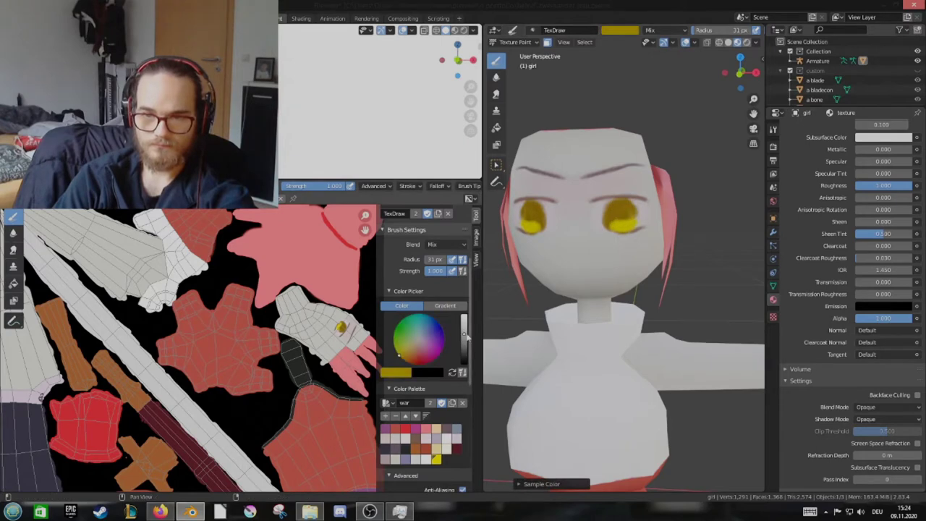
key(s)
middle_drag(617, 211, 626, 224)
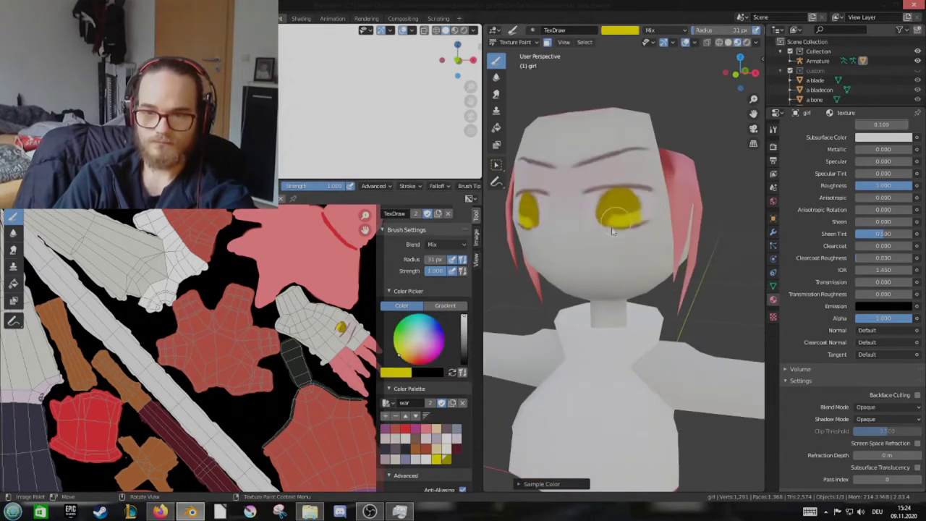
key(s)
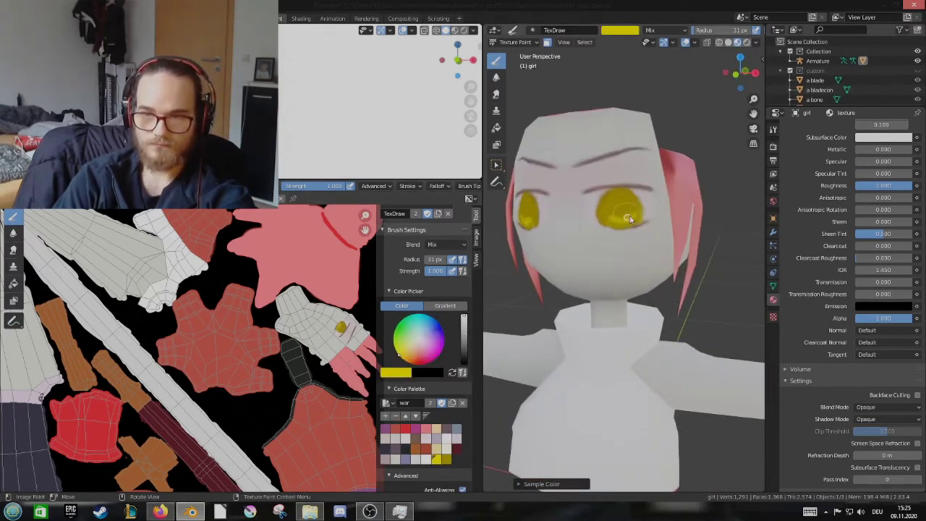
scroll(629, 253, down, 2)
scroll(651, 267, up, 1)
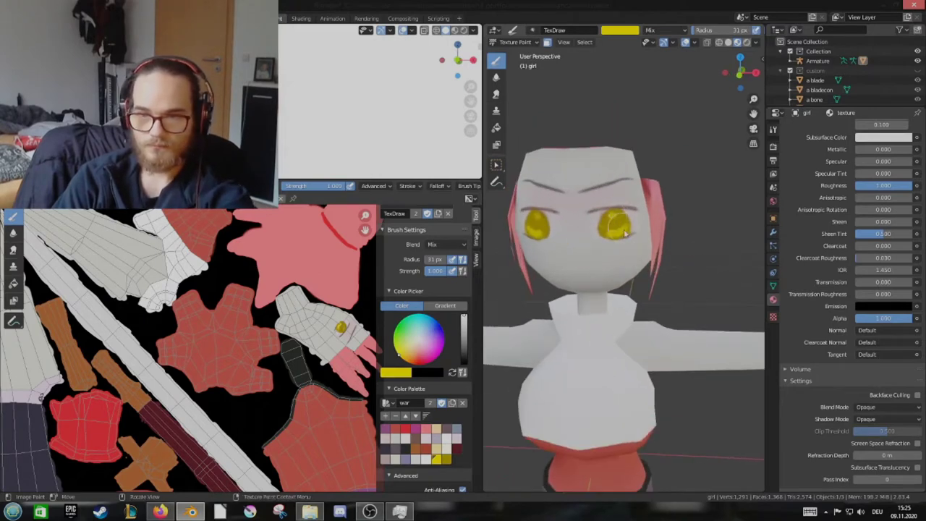
scroll(631, 296, down, 1)
scroll(631, 297, up, 1)
key(s)
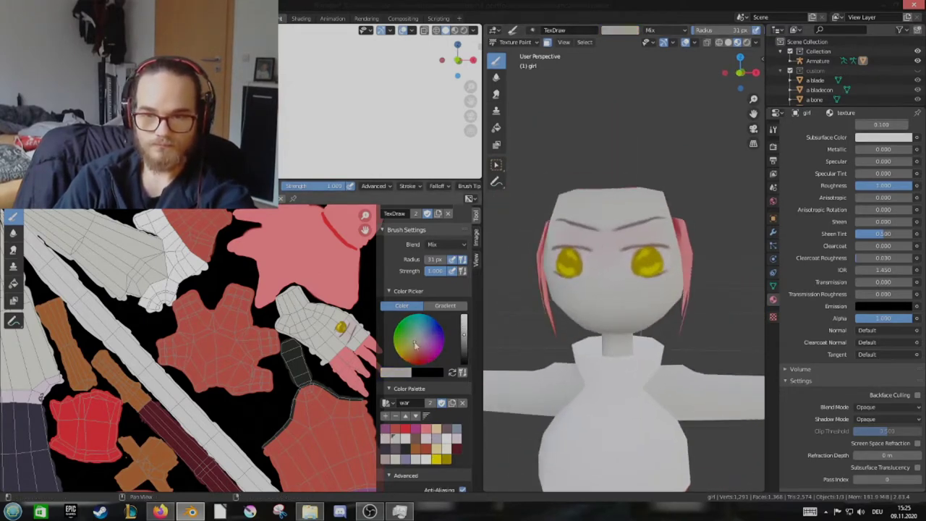
key(f)
click(634, 241)
Reveal the hidden hair and paint over both eyes with the light face colour
scroll(606, 243, up, 1)
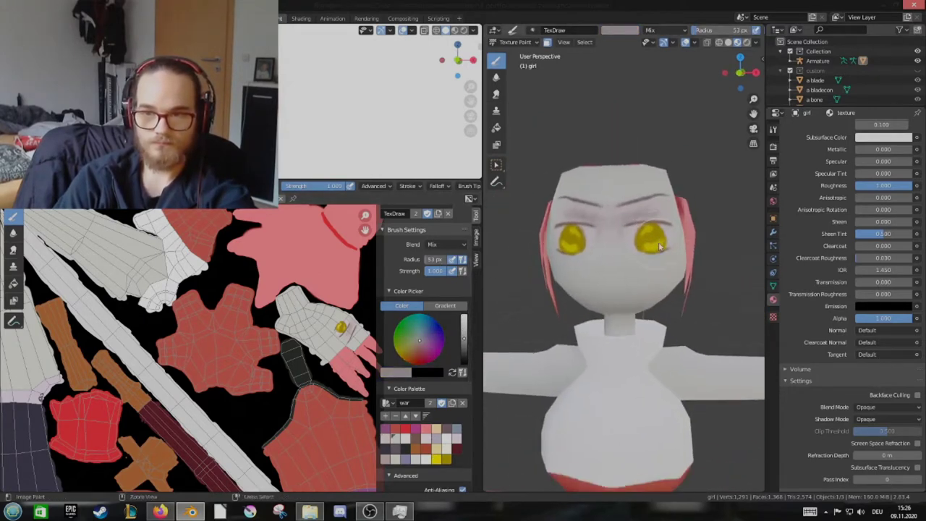
scroll(621, 239, up, 1)
key(s)
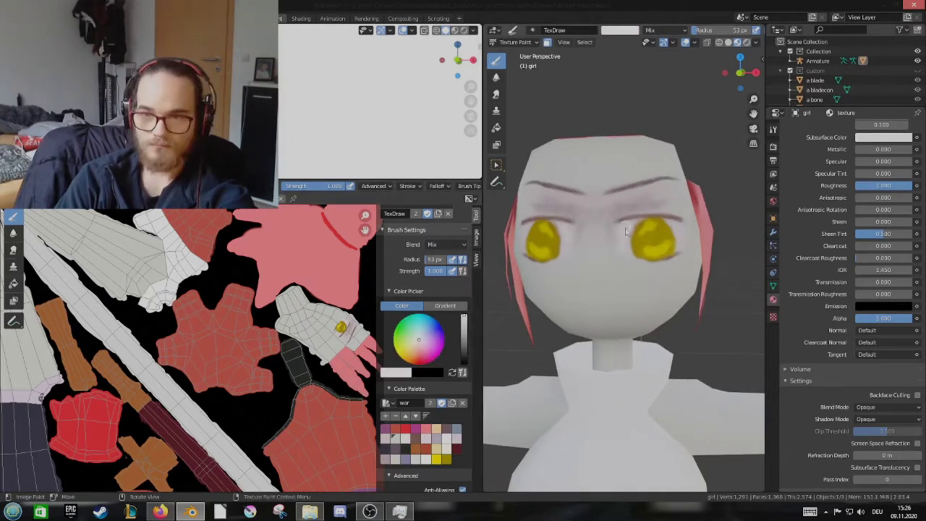
key(s)
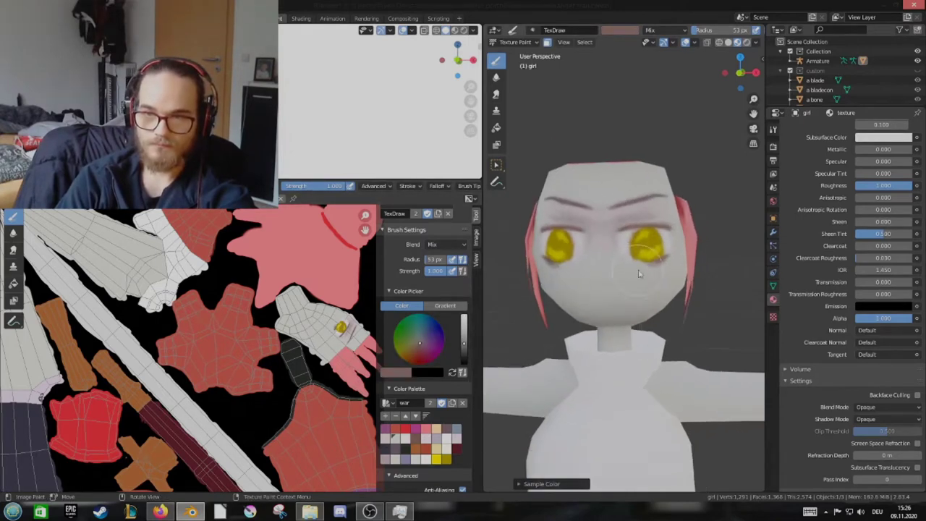
mouse_move(629, 191)
middle_down()
mouse_move(610, 241)
mouse_move(611, 225)
mouse_move(620, 244)
mouse_move(654, 249)
middle_up()
key(s)
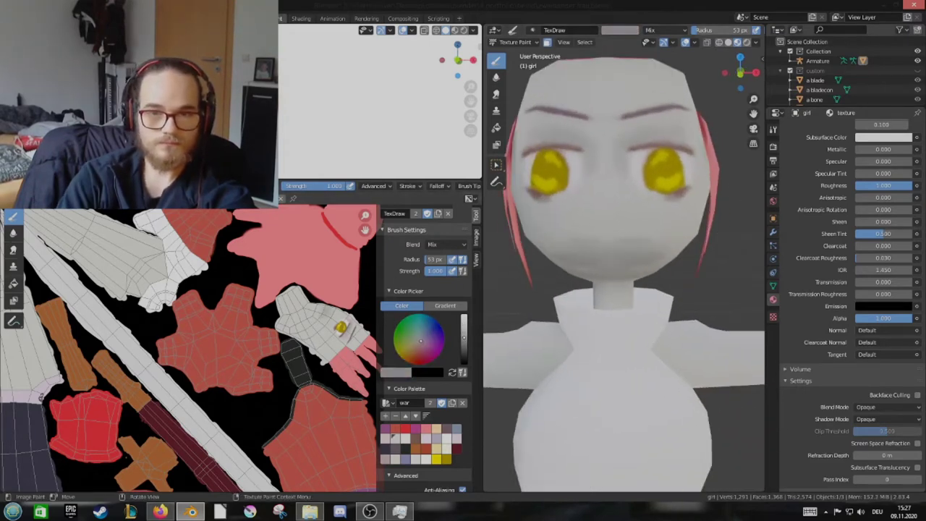
scroll(619, 236, down, 3)
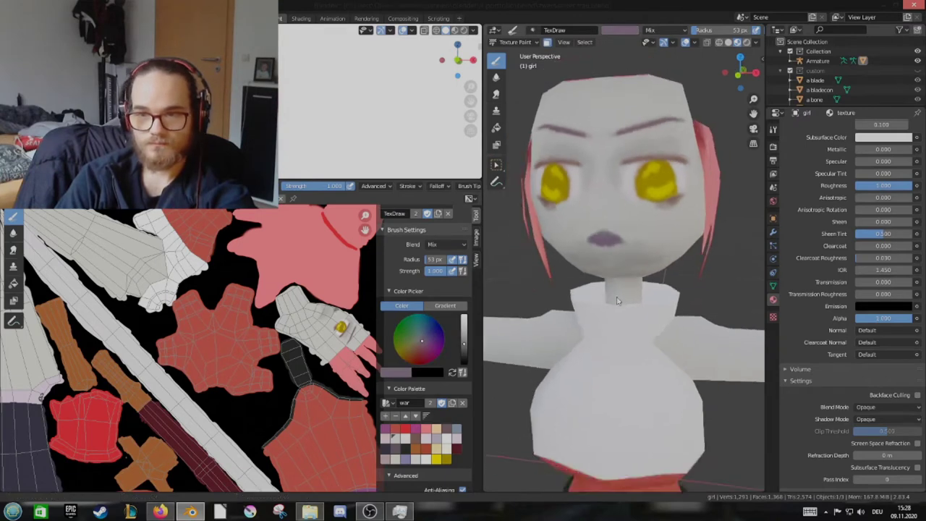
mouse_move(618, 236)
middle_down()
mouse_move(669, 299)
mouse_move(616, 301)
mouse_move(629, 251)
middle_up()
key(KP_Divide)
scroll(669, 299, up, 4)
key(s)
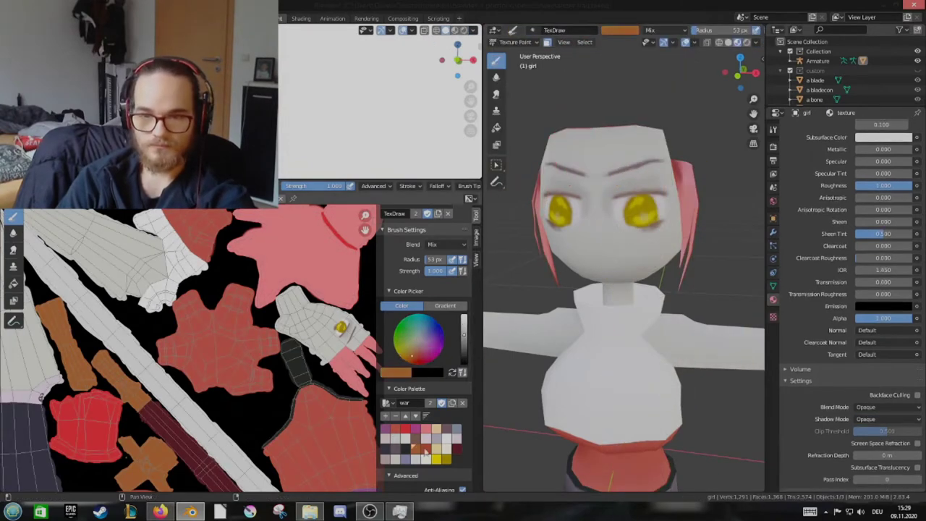
key(s)
drag(557, 210, 646, 220)
Sample the reddish-brown and light grey colours while showing and re-hiding the hair
middle_drag(647, 195, 625, 206)
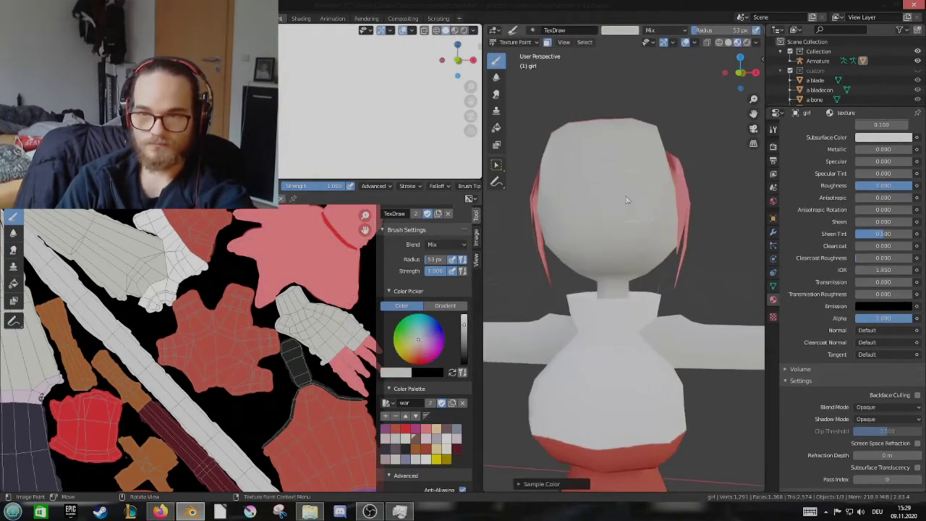
key(s)
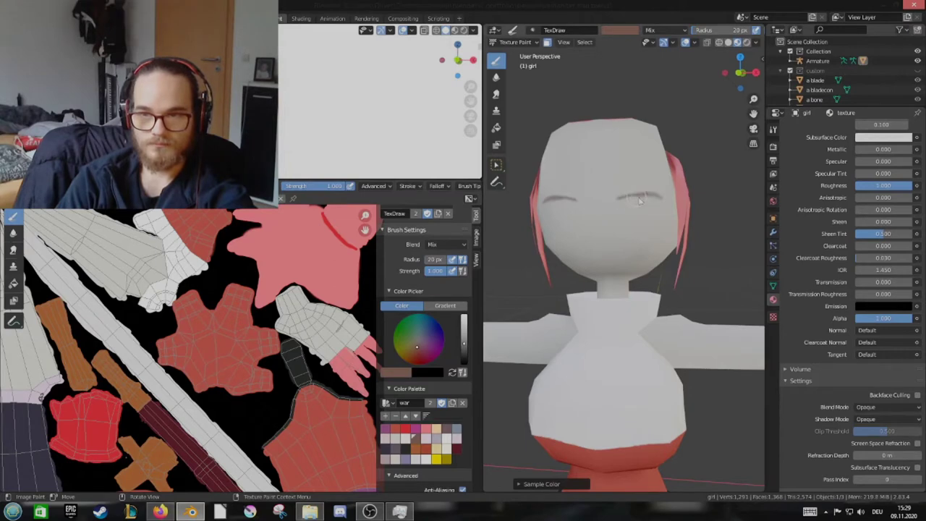
key(alt+h)
middle_drag(653, 251, 613, 224)
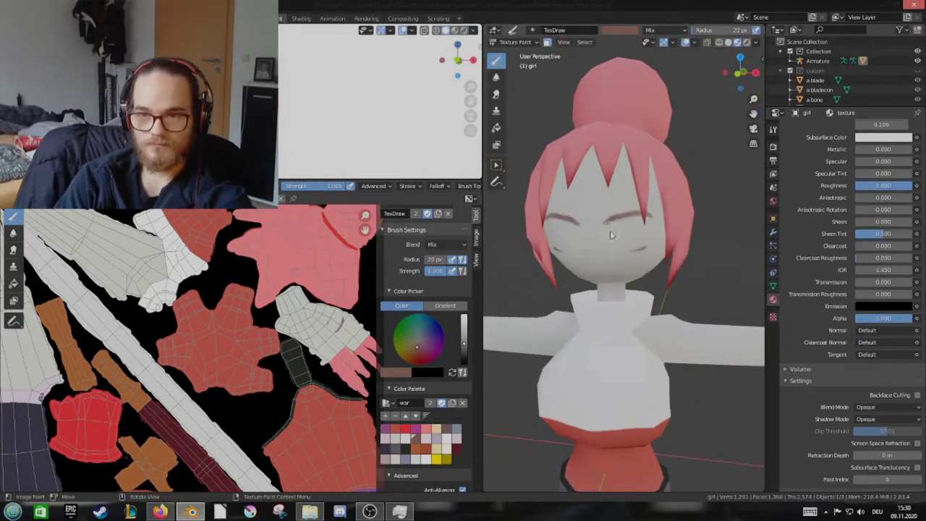
key(s)
key(s)
key(h)
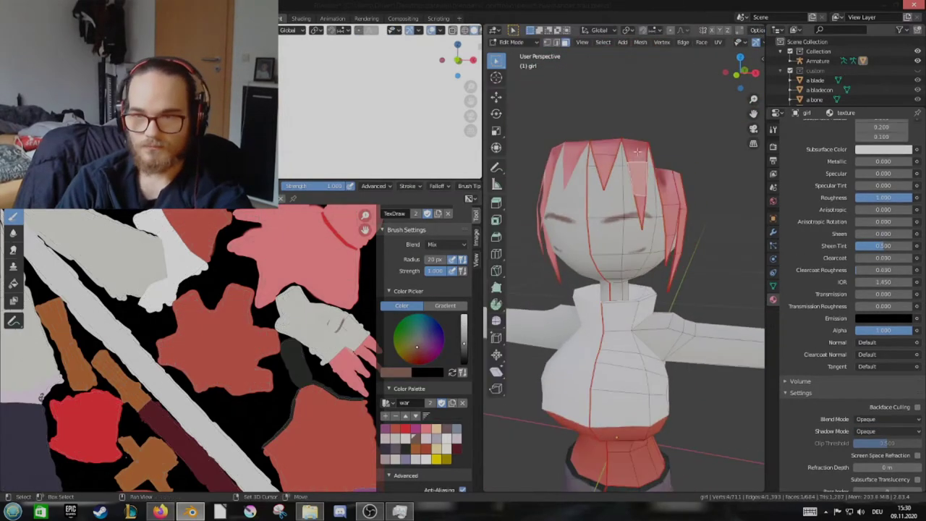
middle_drag(630, 211, 615, 217)
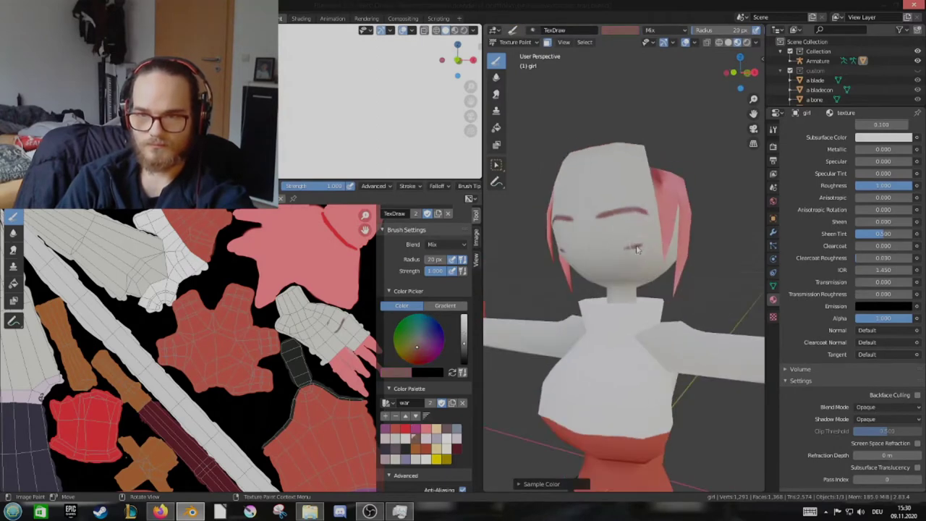
Paint white patches for both eyes with the light grey face colour
key(s)
click(446, 437)
drag(611, 216, 623, 239)
drag(573, 225, 566, 243)
mouse_move(627, 239)
middle_down()
mouse_move(633, 224)
mouse_move(646, 231)
mouse_move(618, 212)
middle_up()
Sample face, yellow and dull pink colours, ending on the dark reddish-brown eyebrow colour
key(s)
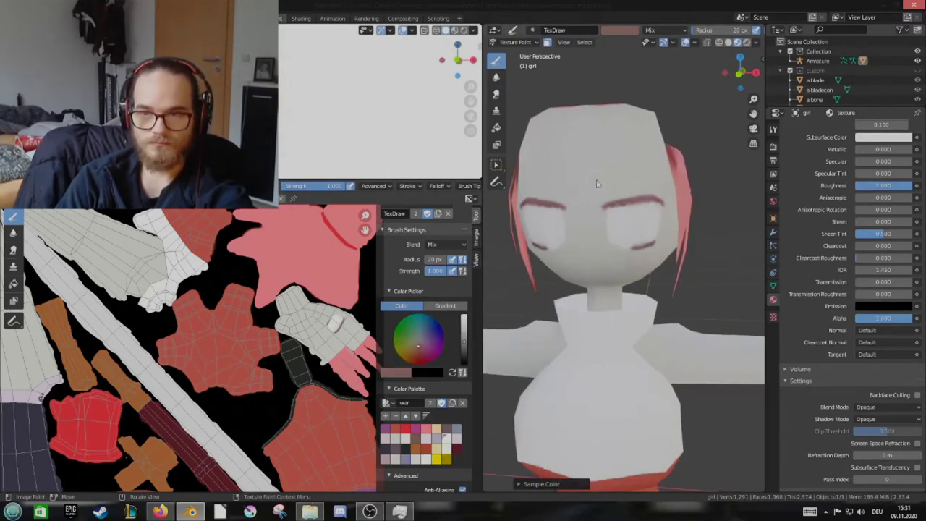
middle_drag(651, 173, 622, 230)
key(s)
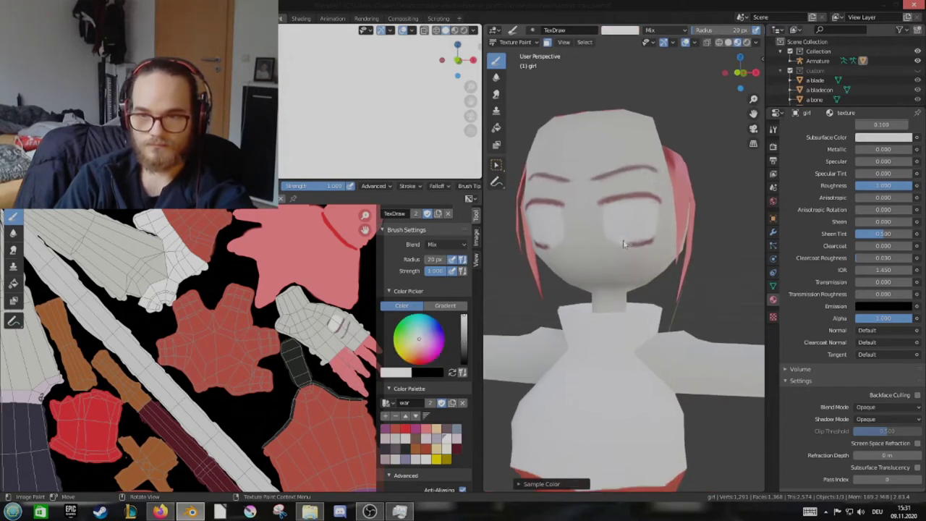
key(s)
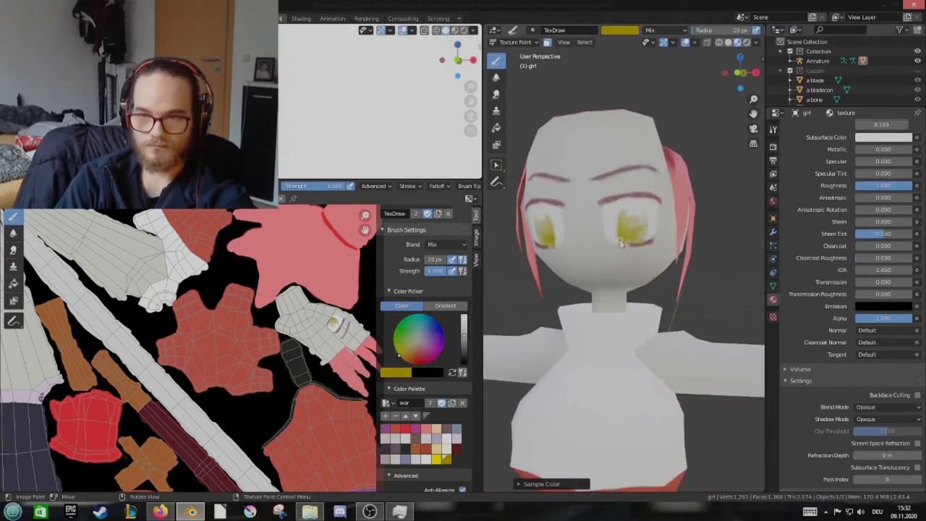
key(s)
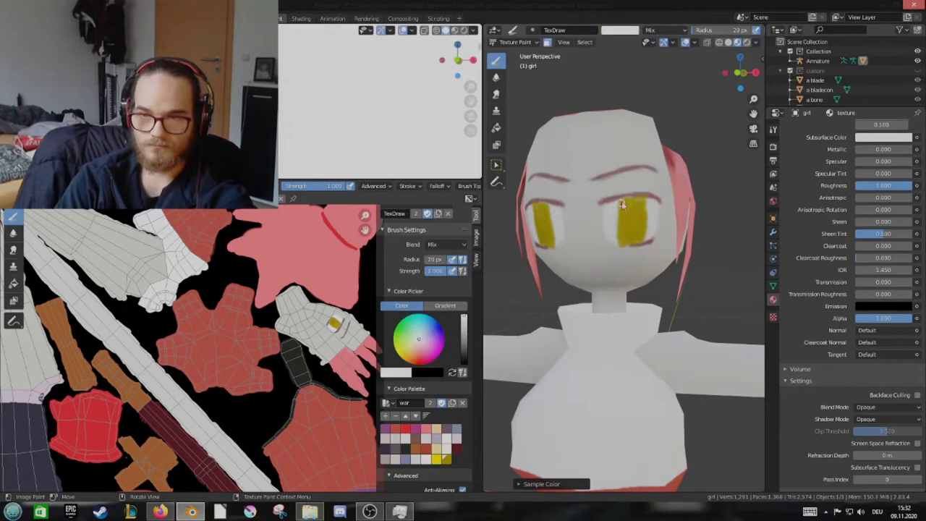
mouse_move(617, 251)
middle_down()
mouse_move(642, 240)
mouse_move(650, 251)
middle_up()
key(s)
key(s)
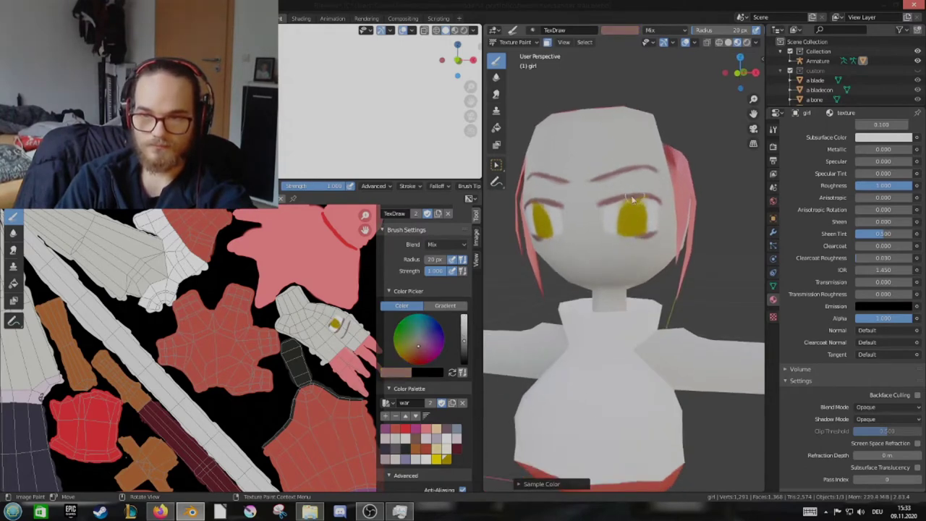
key(s)
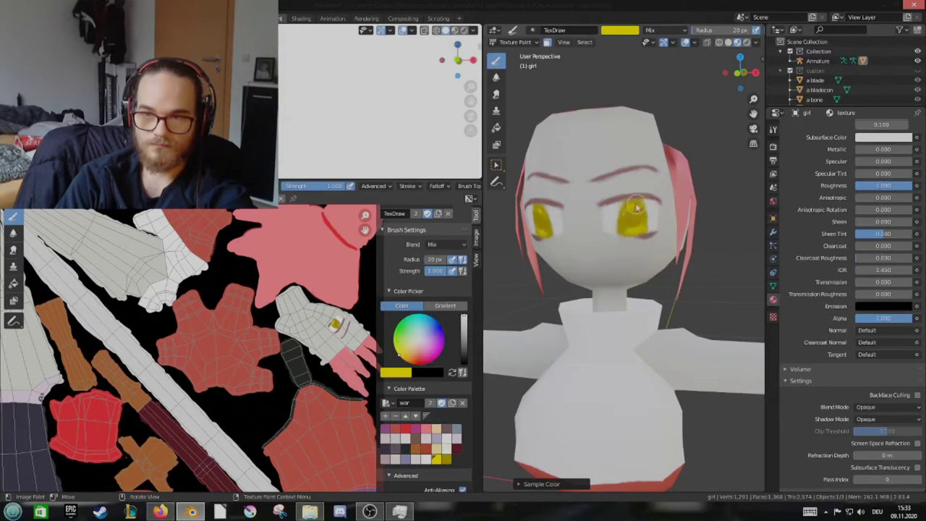
mouse_move(635, 208)
middle_down()
mouse_move(562, 279)
mouse_move(615, 253)
middle_up()
key(s)
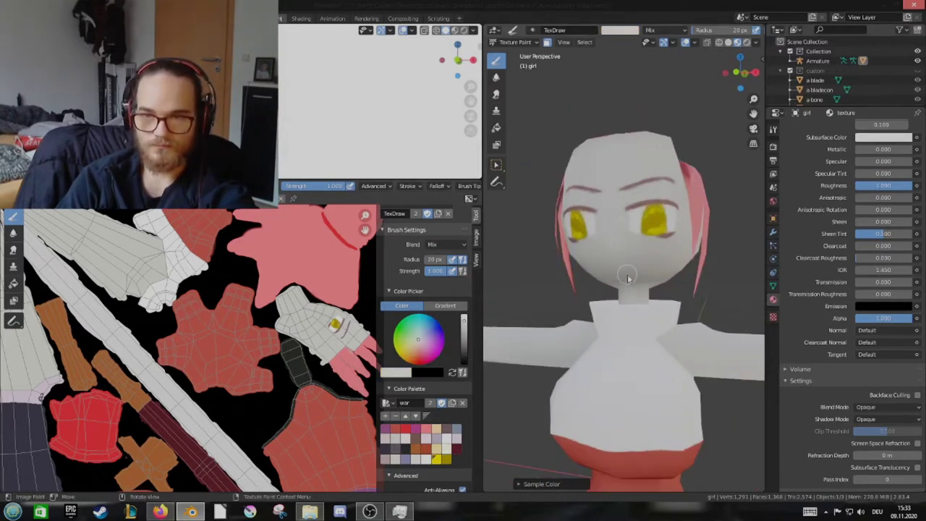
scroll(626, 276, up, 2)
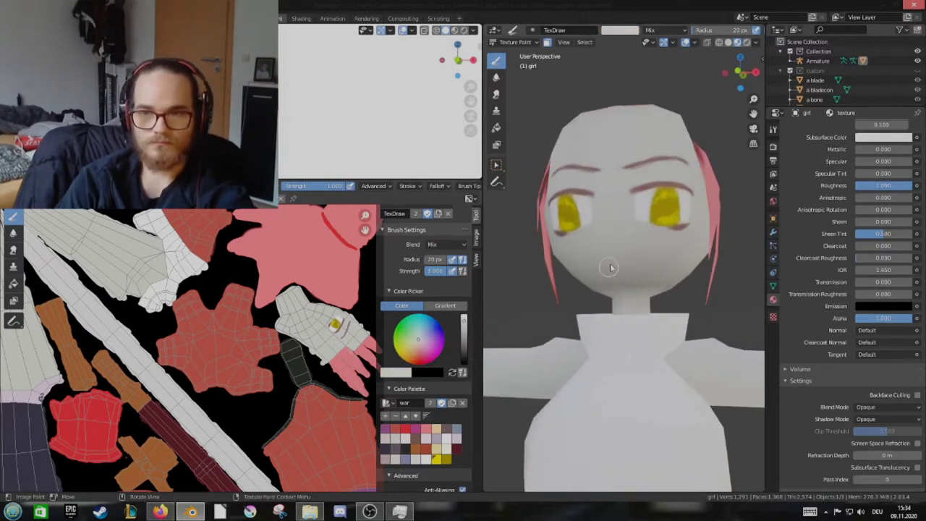
key(s)
mouse_move(610, 268)
middle_down()
mouse_move(642, 201)
mouse_move(623, 245)
middle_up()
Sample crimson red, the light grey skin and a face colour while orbiting to an angled view
key(s)
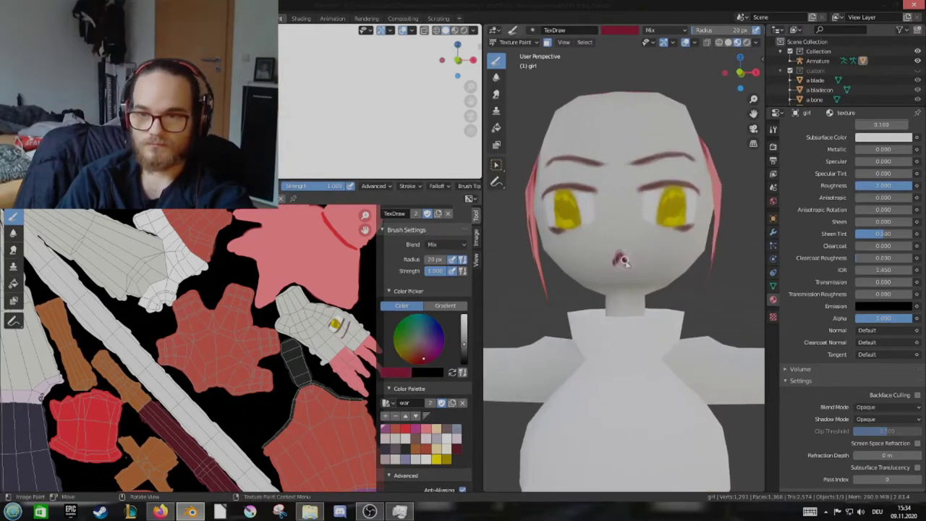
scroll(619, 273, down, 2)
scroll(620, 274, up, 2)
key(s)
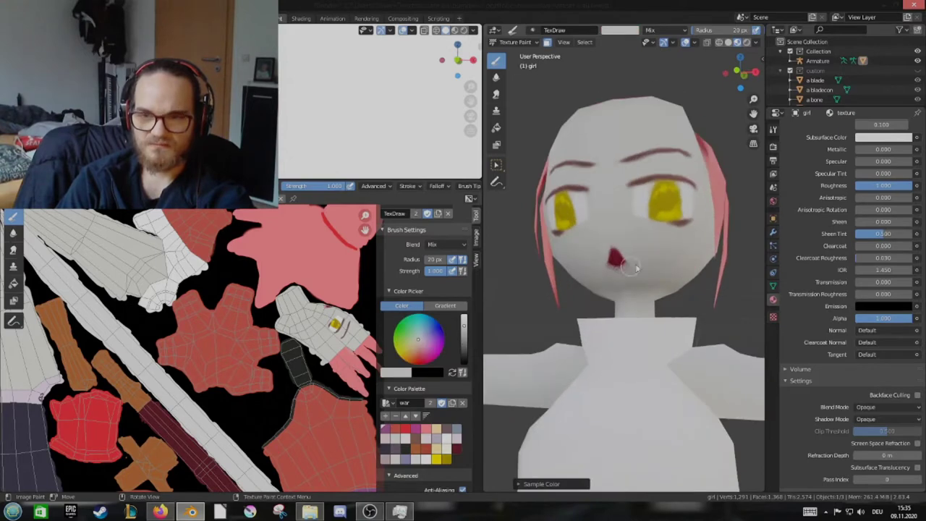
mouse_move(620, 274)
middle_down()
mouse_move(629, 302)
mouse_move(650, 240)
mouse_move(645, 247)
mouse_move(634, 234)
middle_up()
scroll(650, 240, up, 2)
key(s)
scroll(650, 241, up, 1)
Paint the girl's right eye larger and rounder in yellow
key(s)
drag(590, 211, 614, 232)
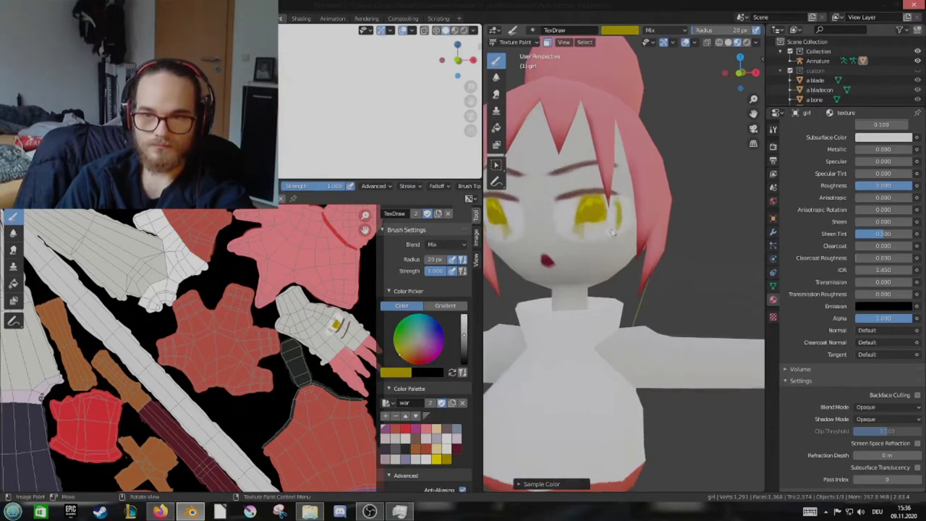
middle_drag(615, 232, 600, 228)
drag(589, 217, 618, 238)
scroll(606, 246, up, 2)
drag(585, 188, 606, 245)
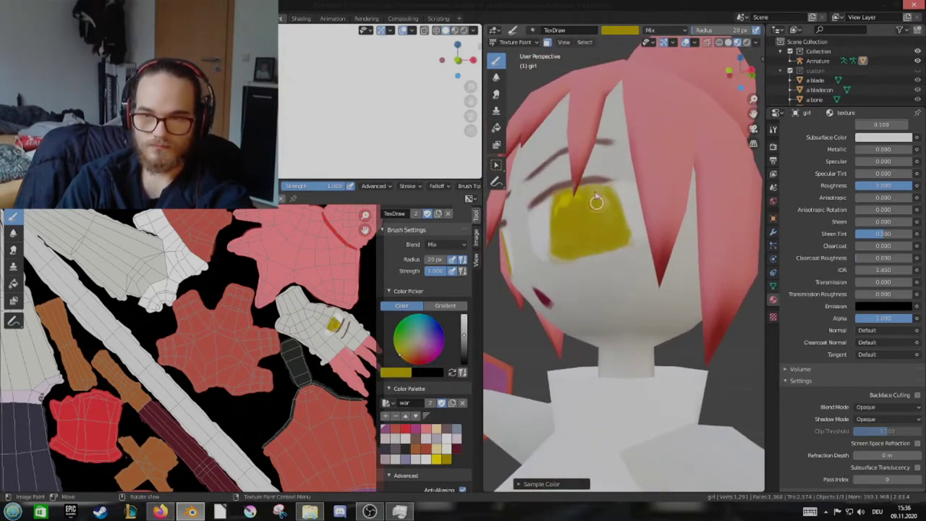
Turn the head to face the viewer and sample the dark red eyebrow colour
middle_drag(596, 201, 577, 175)
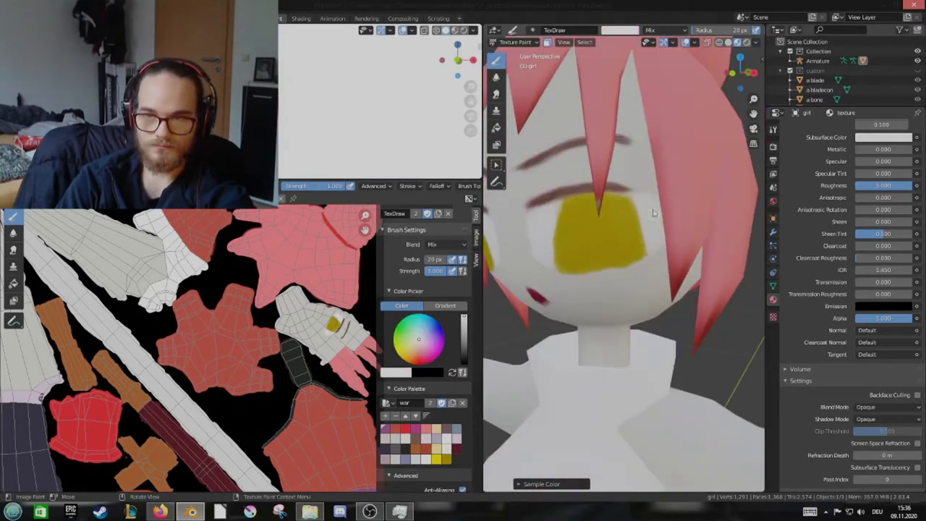
key(s)
mouse_move(672, 245)
middle_down()
mouse_move(651, 210)
mouse_move(665, 227)
middle_up()
scroll(653, 180, up, 2)
Zoom in on the eye and sample its yellow and a darker yellow
key(s)
scroll(664, 227, down, 3)
scroll(624, 265, down, 2)
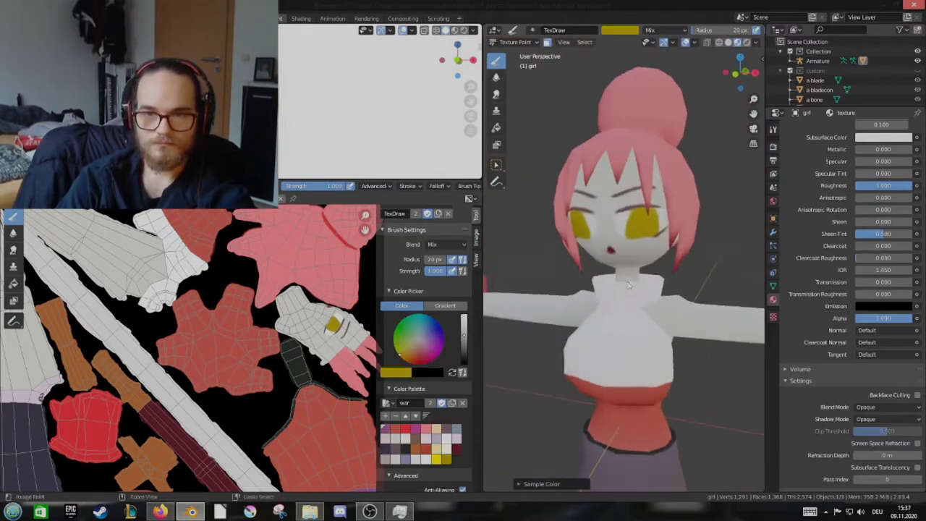
scroll(630, 205, up, 2)
scroll(624, 209, down, 2)
scroll(623, 209, down, 2)
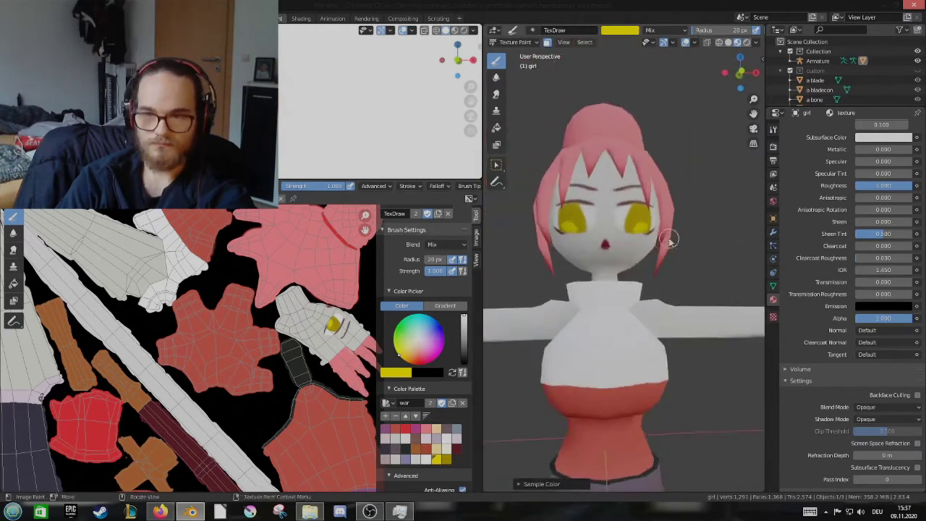
scroll(630, 213, up, 4)
scroll(623, 179, down, 3)
scroll(629, 195, up, 1)
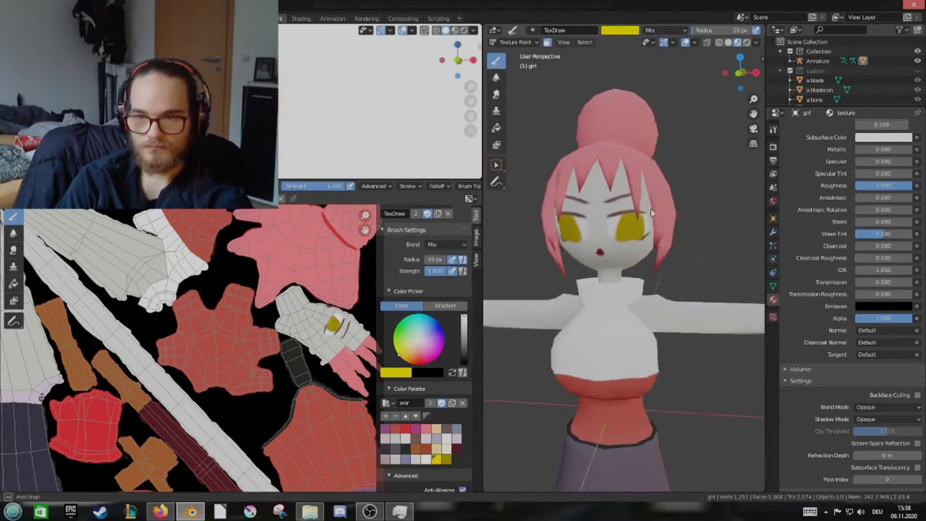
scroll(636, 206, up, 2)
key(s)
scroll(641, 210, down, 1)
scroll(643, 195, up, 2)
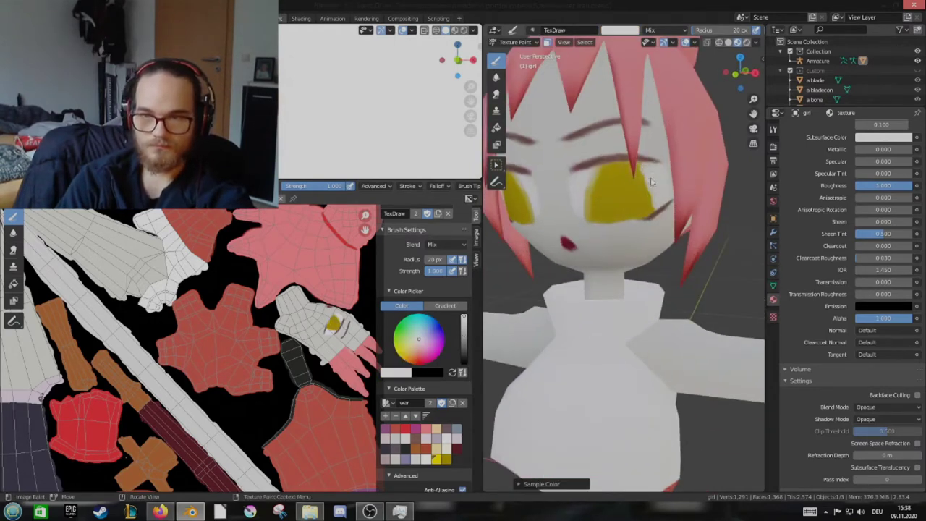
scroll(644, 163, up, 2)
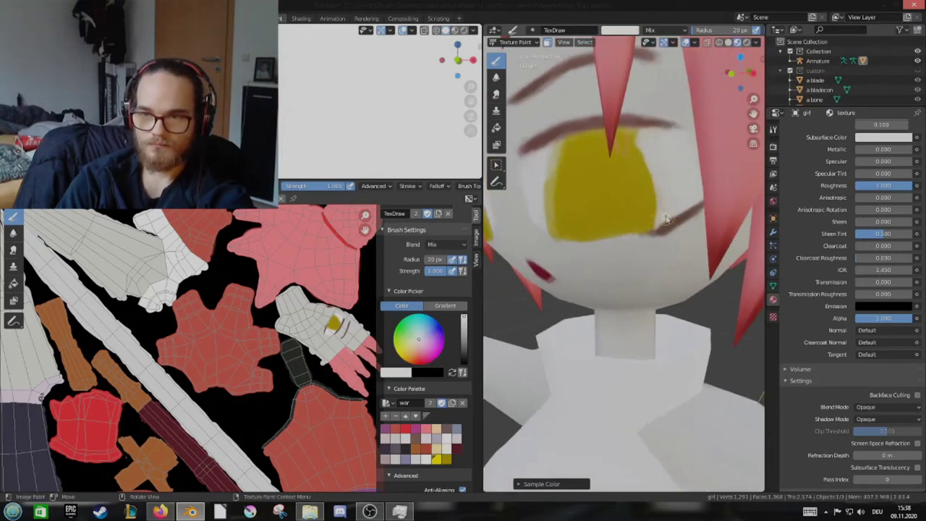
Bring the face to a front view and sample the eye yellow again
middle_drag(668, 208, 675, 217)
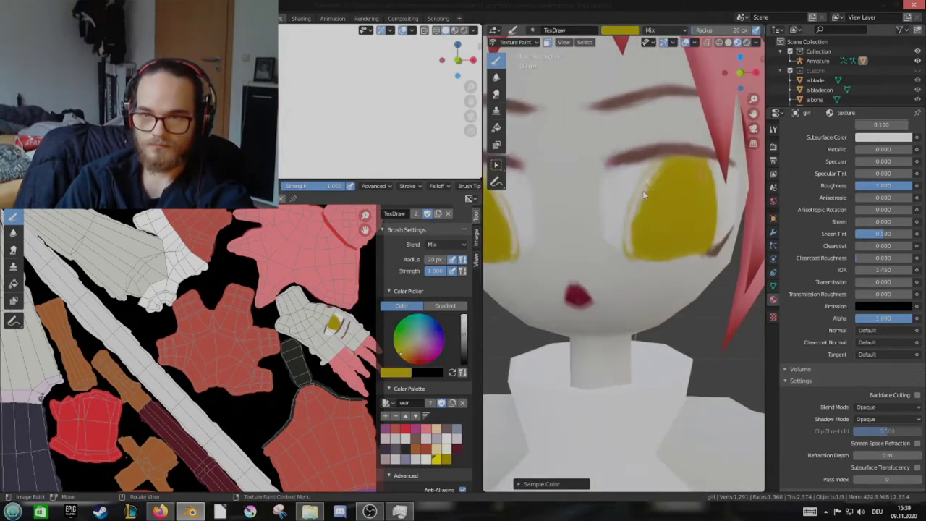
key(s)
scroll(626, 186, down, 3)
scroll(643, 236, up, 2)
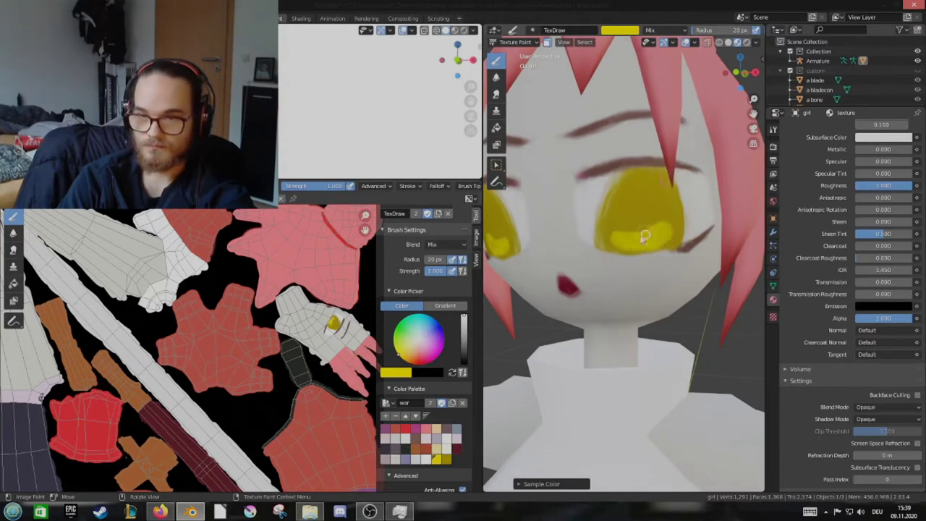
scroll(644, 236, down, 3)
scroll(633, 210, up, 2)
scroll(627, 215, down, 3)
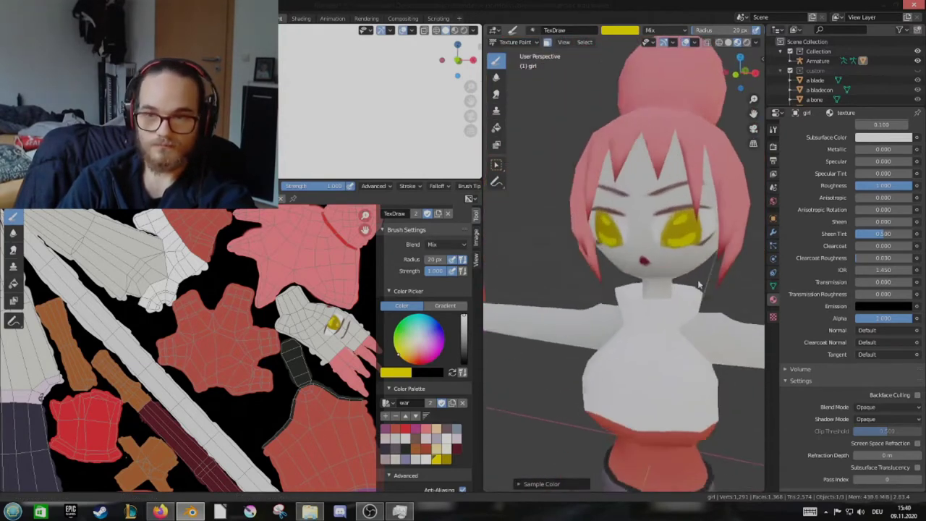
scroll(644, 243, up, 4)
Sample the mouth red, choose peach from the palette, then sample red from the model
key(s)
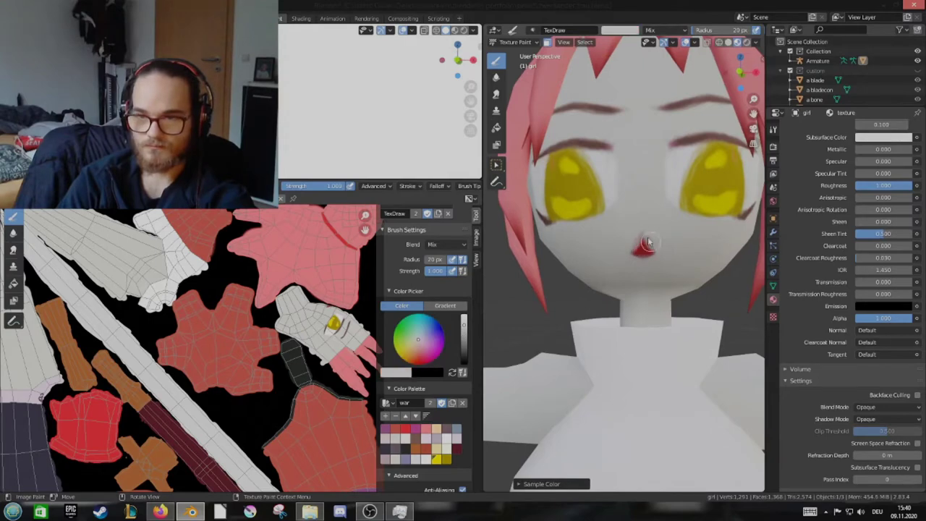
scroll(644, 242, down, 3)
mouse_move(644, 243)
middle_down()
mouse_move(644, 290)
mouse_move(597, 279)
mouse_move(662, 222)
middle_up()
click(438, 429)
scroll(598, 279, up, 3)
scroll(597, 279, down, 3)
scroll(639, 264, up, 3)
key(s)
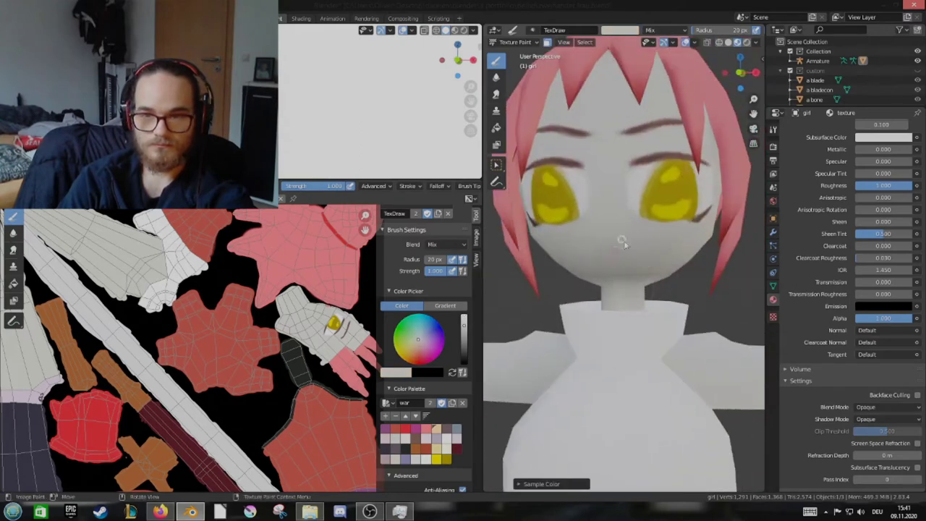
mouse_move(639, 264)
middle_down()
mouse_move(639, 231)
mouse_move(629, 246)
mouse_move(648, 267)
middle_up()
scroll(603, 305, down, 5)
Paint over the stray yellow eye paint with the light grey skin colour
scroll(603, 304, up, 5)
scroll(217, 340, down, 4)
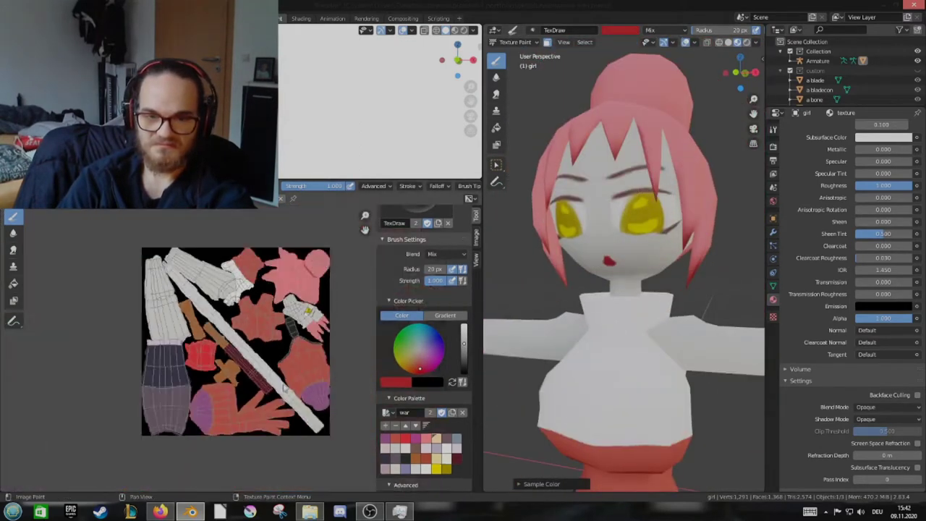
scroll(311, 311, up, 6)
key(s)
drag(282, 326, 329, 283)
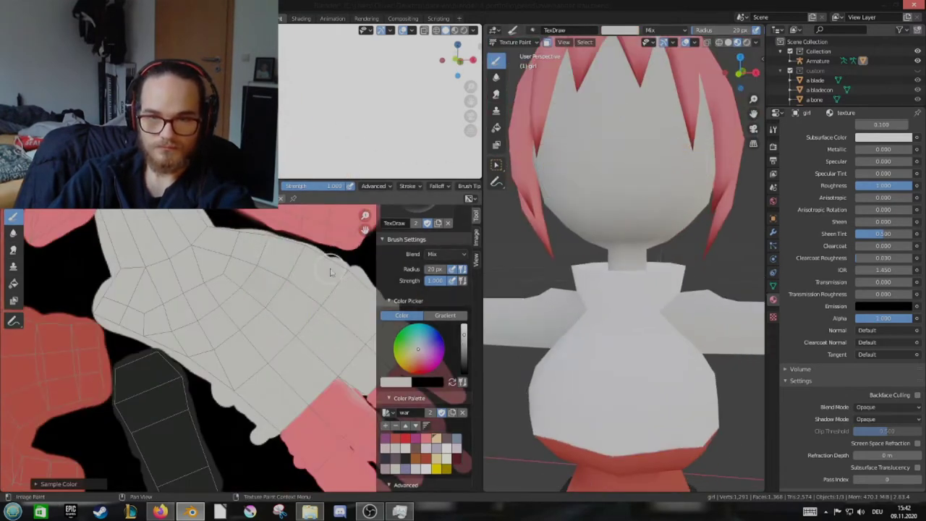
Paint a near-black vertical seam line down the front of the white top
scroll(330, 272, up, 1)
scroll(622, 290, up, 3)
middle_drag(622, 289, 622, 474)
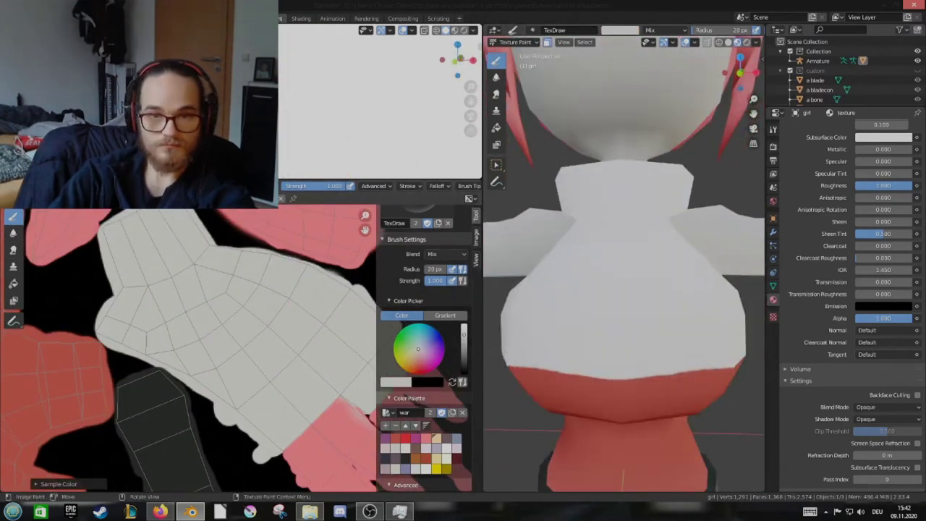
key(s)
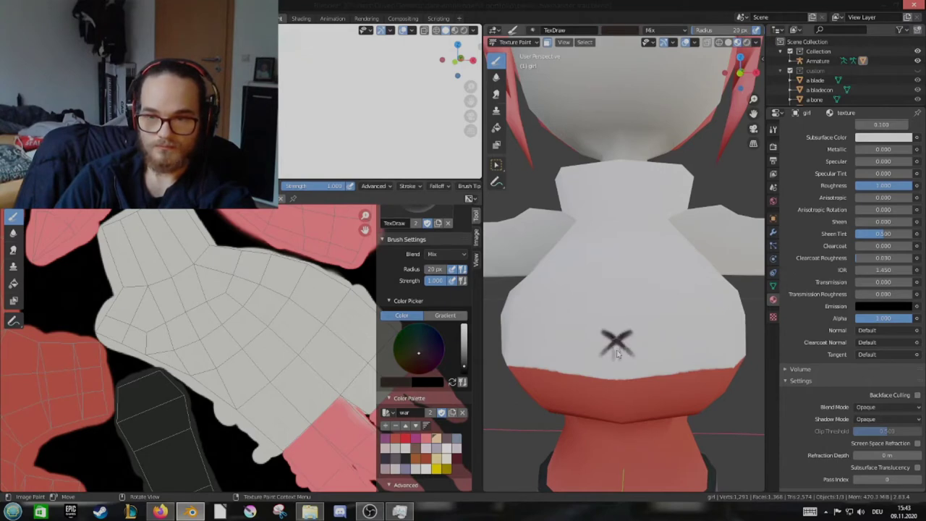
middle_drag(616, 353, 626, 374)
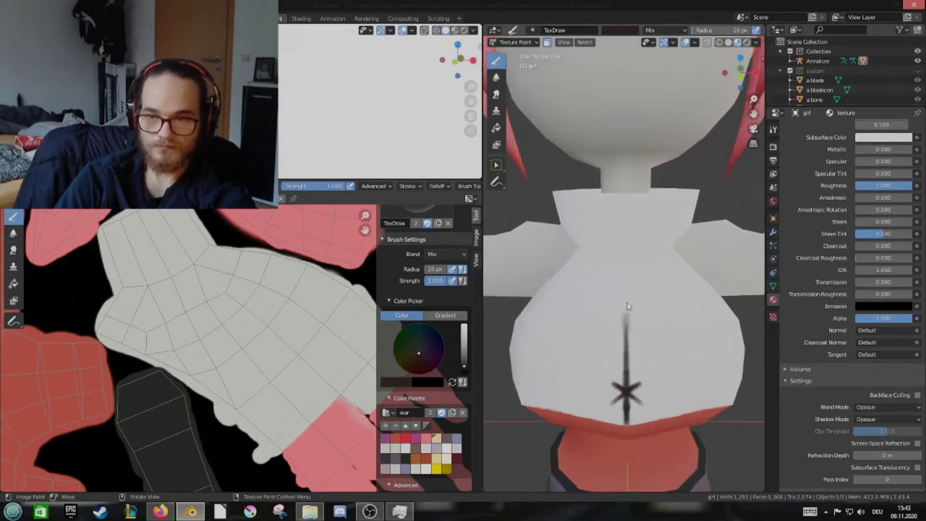
middle_drag(628, 306, 634, 337)
Paint dark X cross stitches over the seam line
key(s)
scroll(634, 337, up, 2)
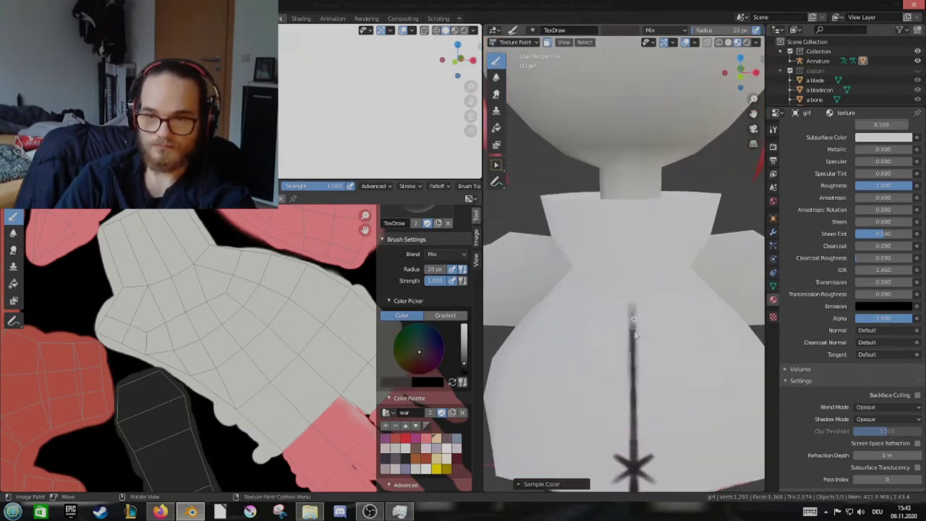
mouse_move(631, 288)
middle_down()
mouse_move(634, 423)
mouse_move(620, 293)
middle_up()
scroll(618, 322, down, 2)
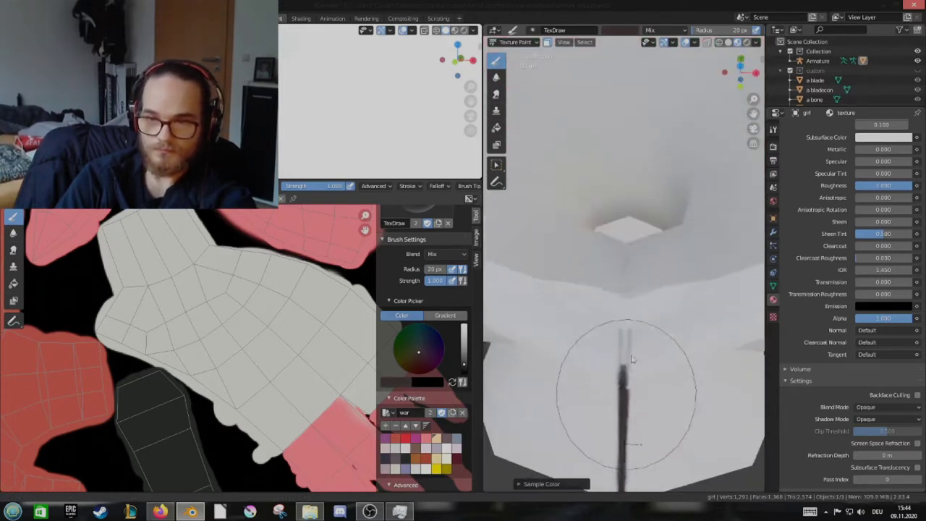
drag(635, 340, 637, 296)
scroll(636, 311, down, 3)
drag(615, 327, 638, 347)
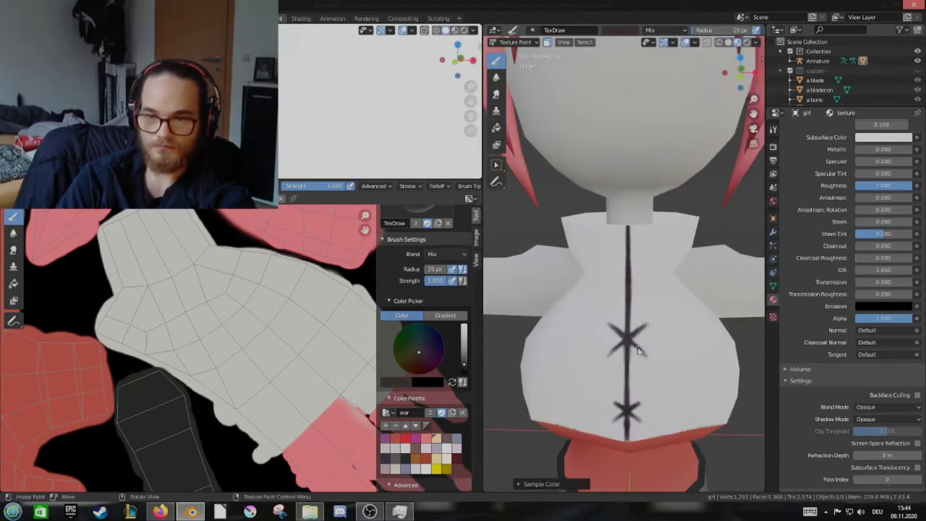
Paint a dark line along the white-red hem border and sample black for outlining
mouse_move(638, 351)
middle_down()
mouse_move(640, 376)
mouse_move(631, 245)
mouse_move(622, 278)
middle_up()
drag(556, 266, 608, 266)
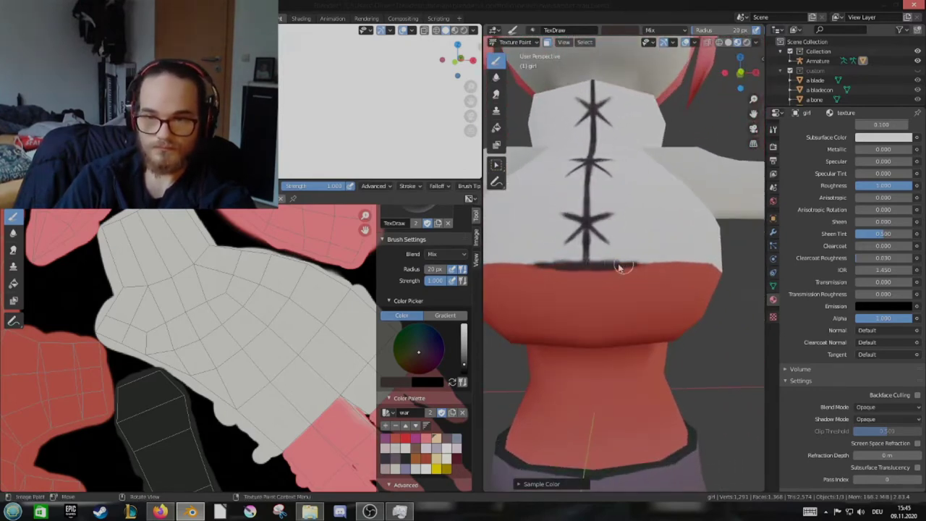
mouse_move(678, 264)
middle_down()
mouse_move(647, 277)
mouse_move(560, 273)
mouse_move(597, 285)
middle_up()
key(s)
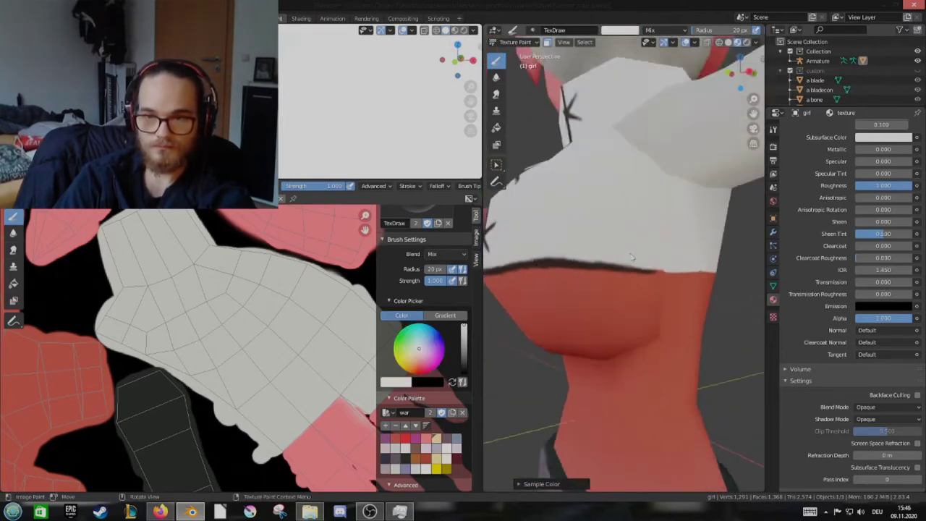
mouse_move(631, 256)
middle_down()
mouse_move(593, 256)
mouse_move(600, 283)
mouse_move(550, 275)
mouse_move(624, 265)
mouse_move(618, 221)
mouse_move(595, 262)
mouse_move(619, 281)
mouse_move(570, 212)
middle_up()
key(s)
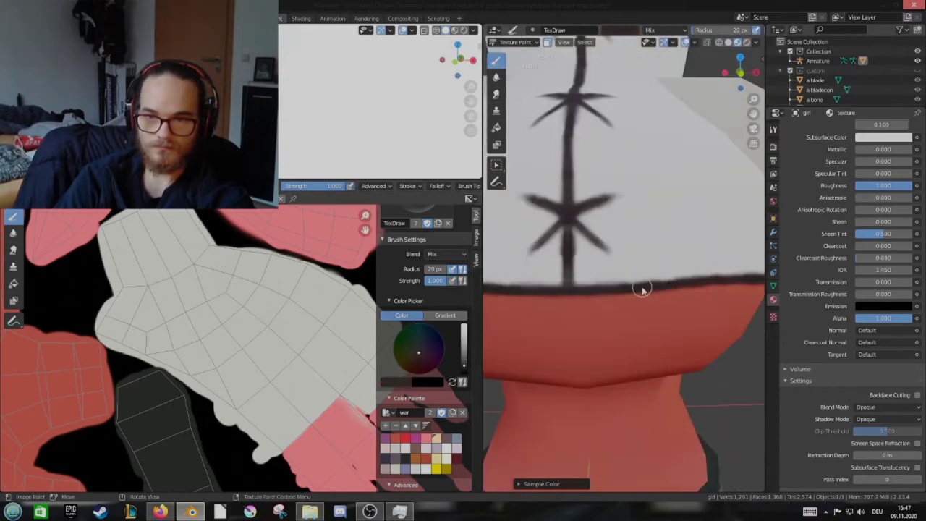
Review the whole character, then return to an angled torso close-up and sample a torso colour
middle_drag(642, 289, 578, 265)
scroll(620, 393, down, 5)
scroll(619, 393, up, 5)
mouse_move(620, 393)
middle_down()
mouse_move(645, 275)
mouse_move(593, 286)
mouse_move(647, 280)
mouse_move(600, 289)
mouse_move(622, 282)
mouse_move(636, 329)
mouse_move(589, 233)
mouse_move(628, 259)
mouse_move(661, 227)
mouse_move(632, 243)
mouse_move(615, 274)
mouse_move(637, 306)
mouse_move(597, 364)
middle_up()
key(s)
scroll(627, 297, down, 2)
Select one collar face in Edit Mode, then return to Texture Paint
scroll(615, 275, up, 2)
key(Tab)
scroll(622, 307, up, 2)
click(607, 311)
scroll(597, 364, down, 2)
key(Tab)
scroll(295, 305, up, 3)
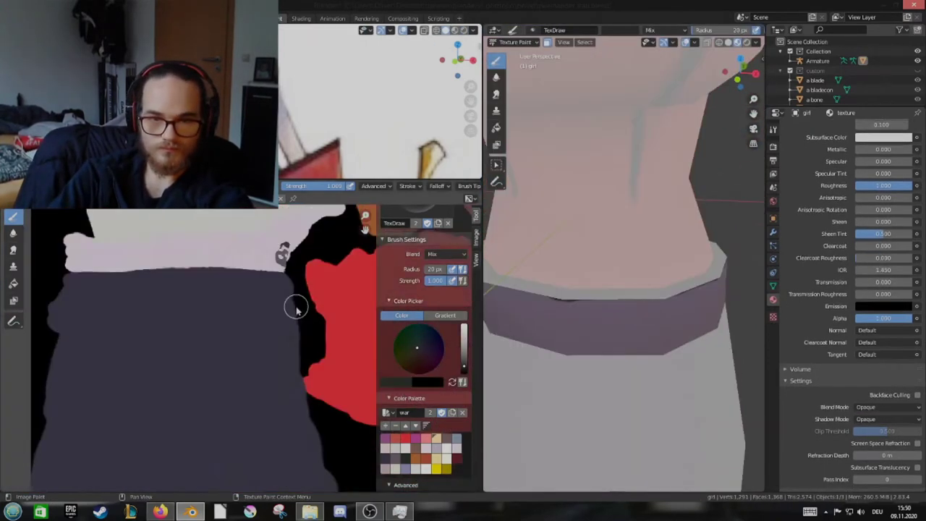
scroll(140, 386, up, 2)
scroll(139, 386, up, 2)
Sample colours from the texture and the torso red while viewing the collar from new angles
key(s)
middle_drag(520, 288, 612, 289)
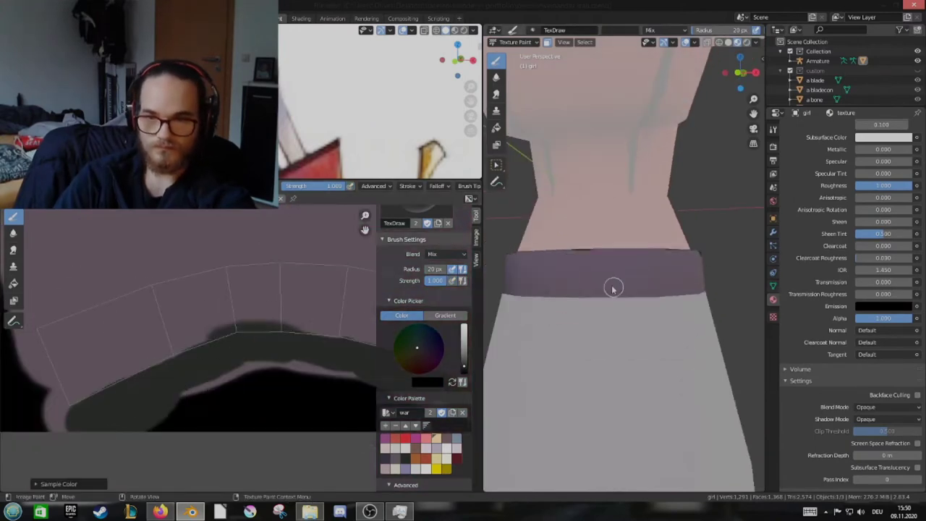
mouse_move(663, 264)
middle_down()
mouse_move(593, 275)
mouse_move(629, 213)
mouse_move(605, 201)
mouse_move(597, 231)
mouse_move(653, 219)
mouse_move(664, 314)
mouse_move(655, 273)
mouse_move(694, 297)
mouse_move(647, 292)
mouse_move(646, 213)
mouse_move(632, 151)
mouse_move(621, 184)
mouse_move(624, 155)
middle_up()
scroll(283, 338, up, 2)
key(s)
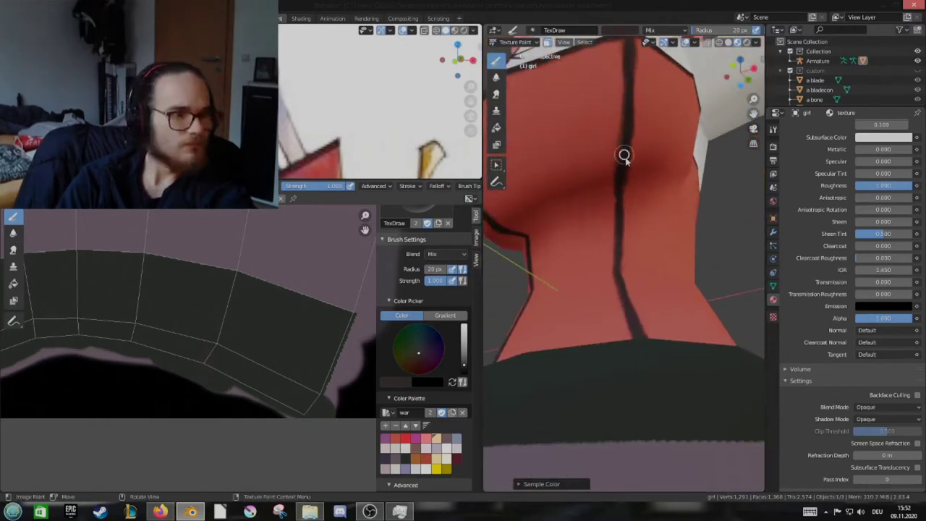
Frame the red corset from the front and sample its red as the brush colour
middle_drag(623, 94, 640, 103)
middle_drag(612, 169, 624, 194)
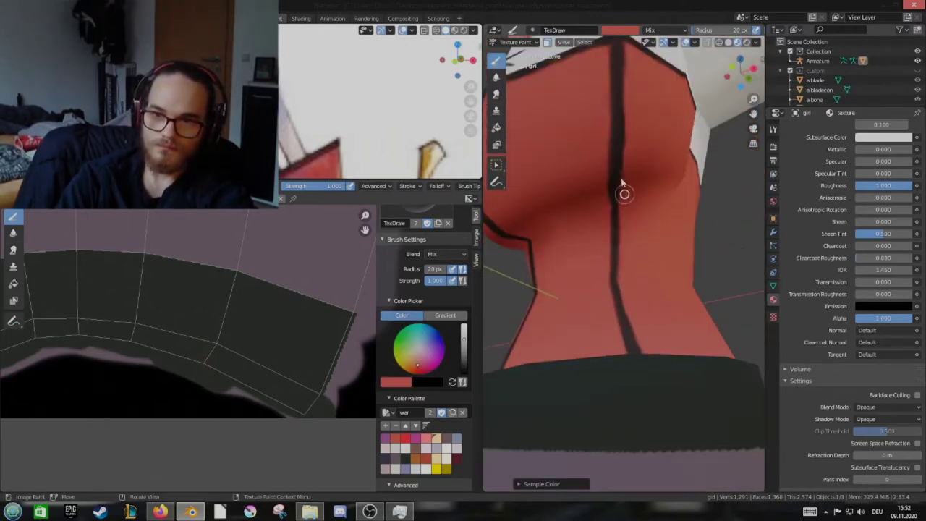
mouse_move(625, 155)
middle_down()
mouse_move(634, 109)
mouse_move(659, 221)
middle_up()
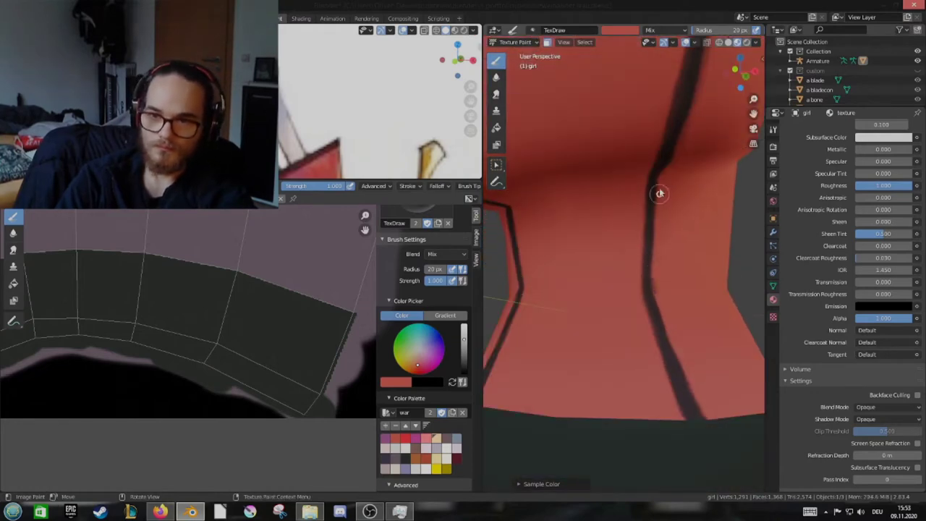
middle_drag(673, 377, 641, 207)
scroll(643, 202, down, 3)
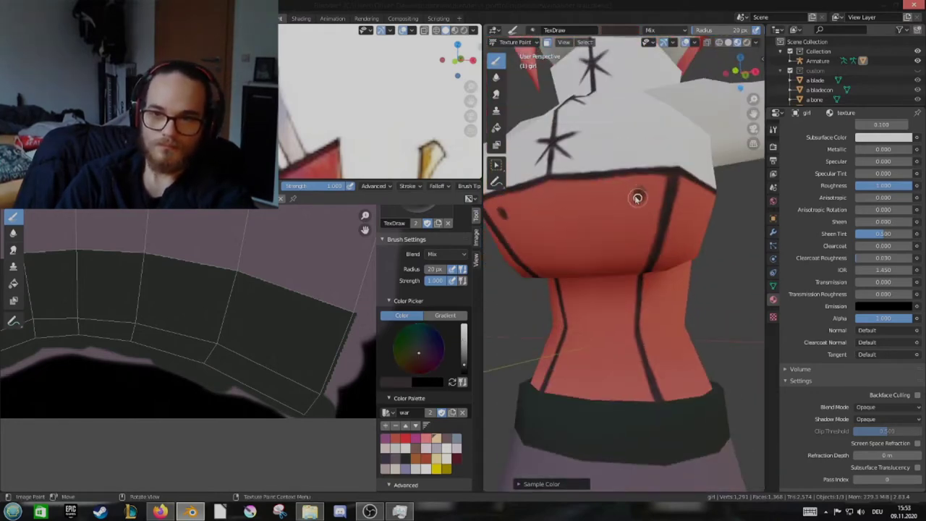
scroll(640, 195, up, 2)
key(s)
Paint a dark stroke along the sleeve edge in the Image Editor and extend it diagonally downward
mouse_move(628, 170)
middle_down()
mouse_move(653, 193)
mouse_move(639, 210)
mouse_move(658, 291)
mouse_move(687, 295)
middle_up()
scroll(652, 293, down, 5)
scroll(197, 265, up, 3)
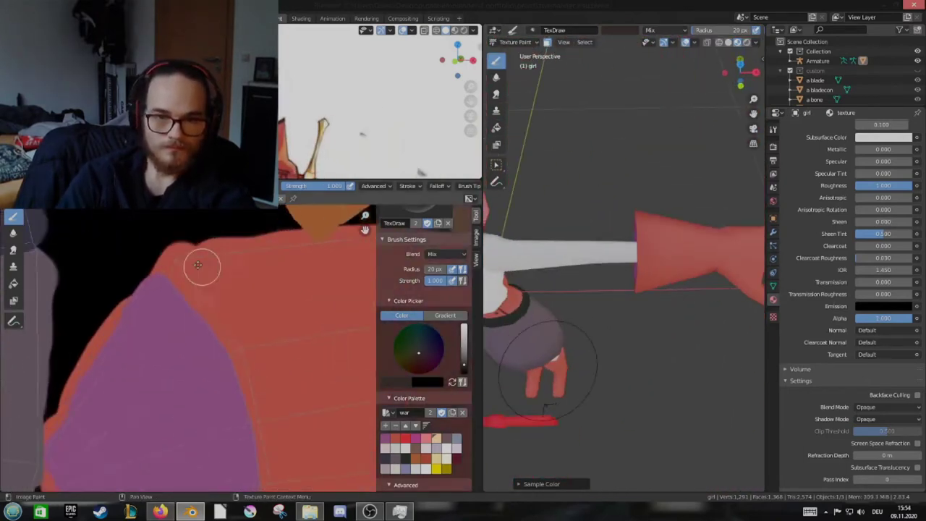
drag(186, 287, 179, 279)
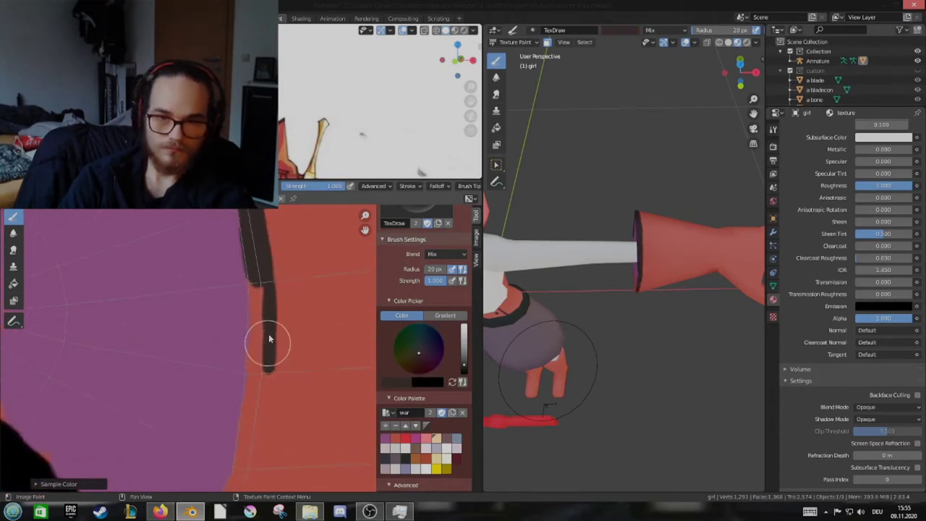
scroll(268, 304, down, 3)
drag(267, 304, 235, 350)
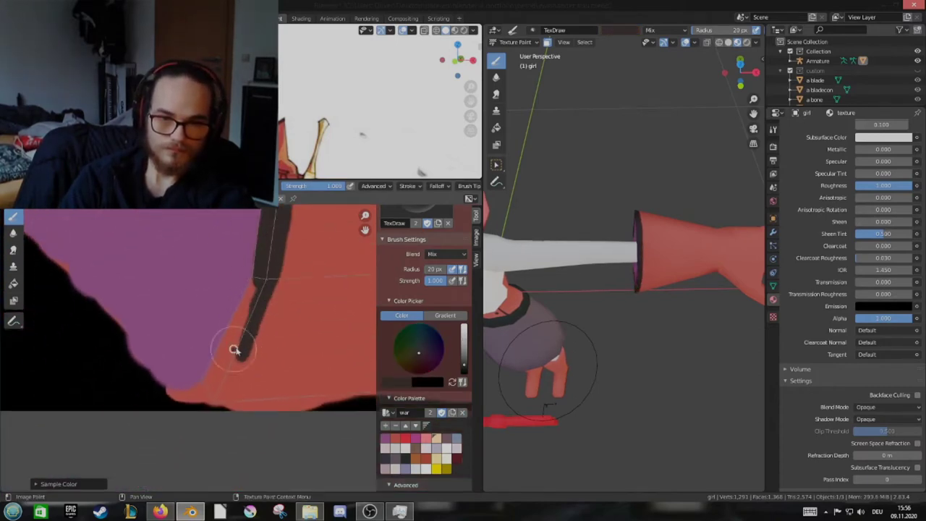
scroll(258, 316, down, 2)
scroll(258, 316, down, 3)
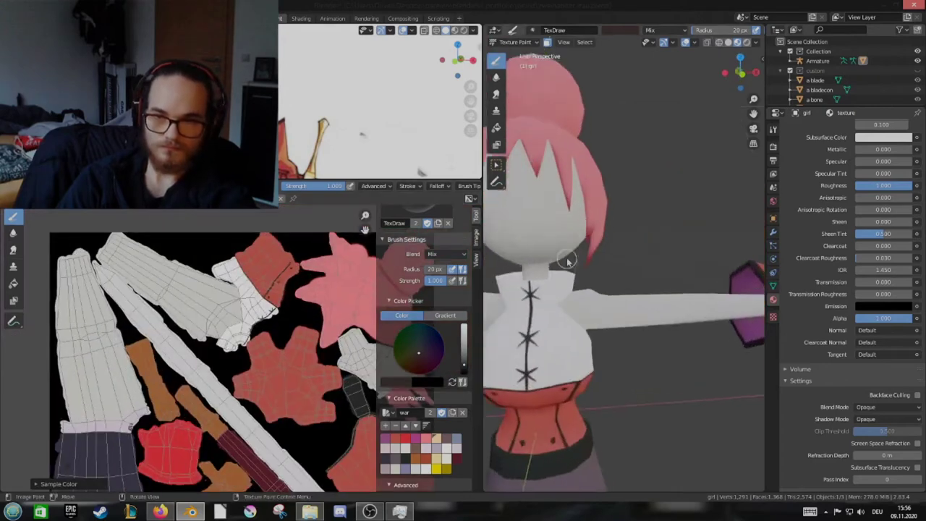
middle_drag(603, 296, 621, 217)
scroll(622, 192, up, 3)
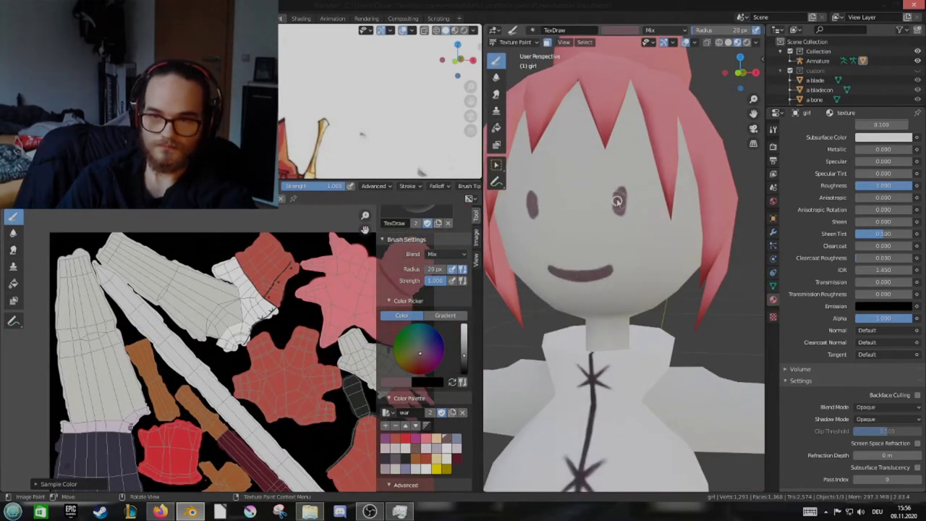
scroll(617, 201, down, 3)
scroll(671, 196, up, 3)
scroll(629, 289, up, 2)
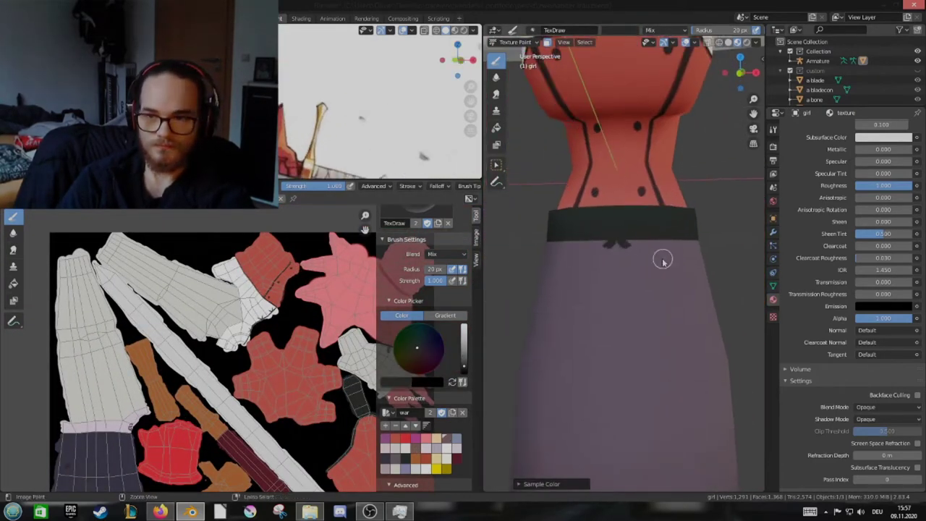
middle_drag(665, 228, 554, 321)
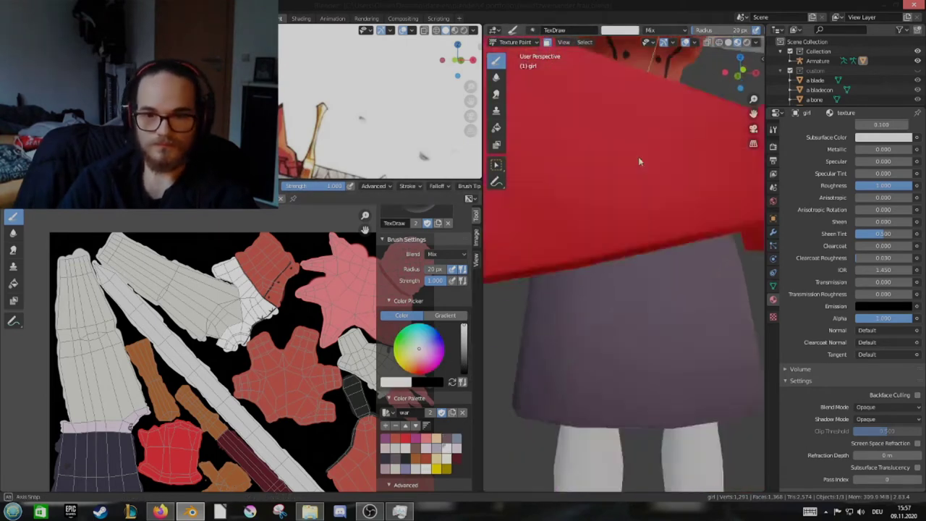
scroll(627, 236, down, 2)
scroll(622, 210, up, 2)
scroll(641, 240, down, 2)
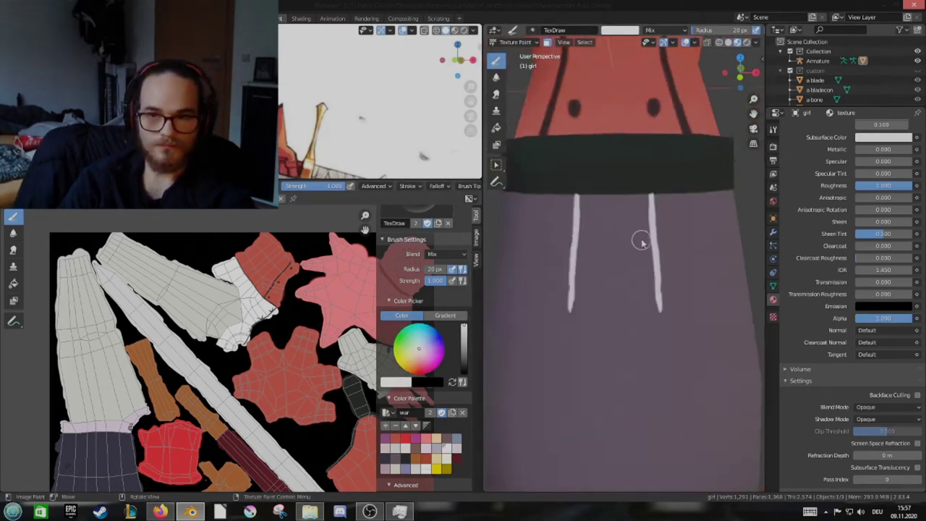
scroll(615, 301, down, 2)
scroll(615, 301, down, 3)
key(Tab)
key(KP_Decimal)
key(Tab)
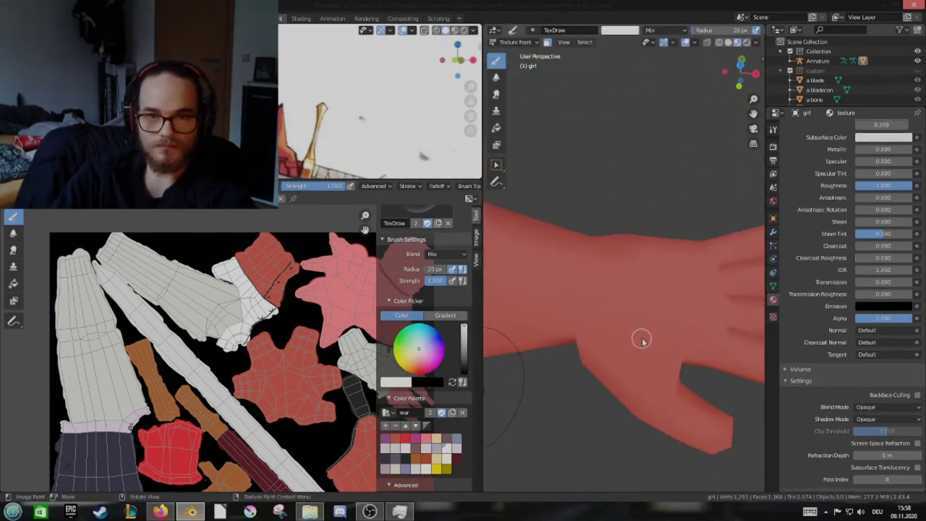
scroll(566, 306, down, 2)
scroll(532, 391, up, 4)
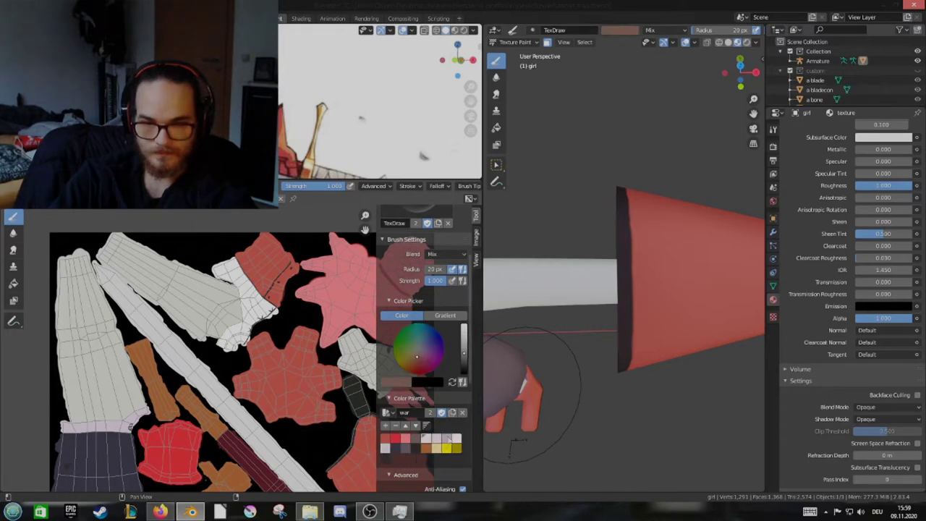
scroll(510, 404, down, 5)
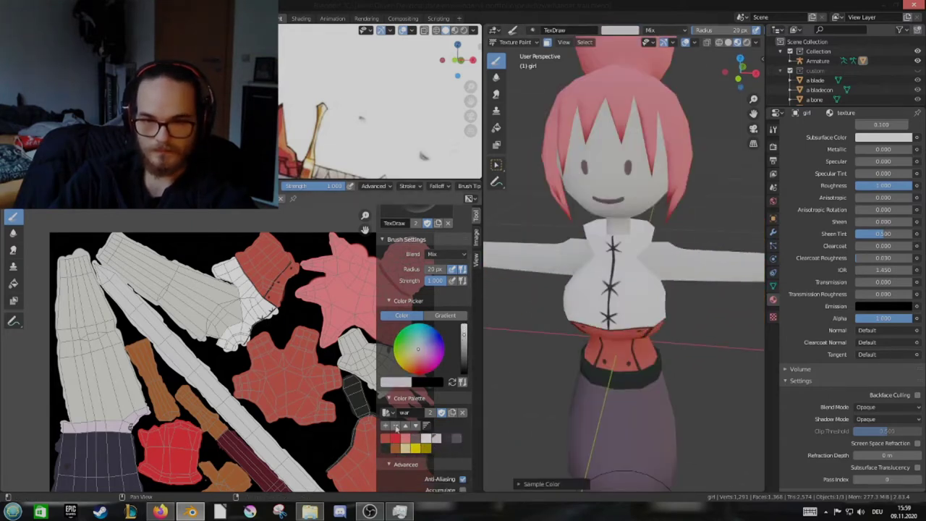
scroll(463, 441, down, 2)
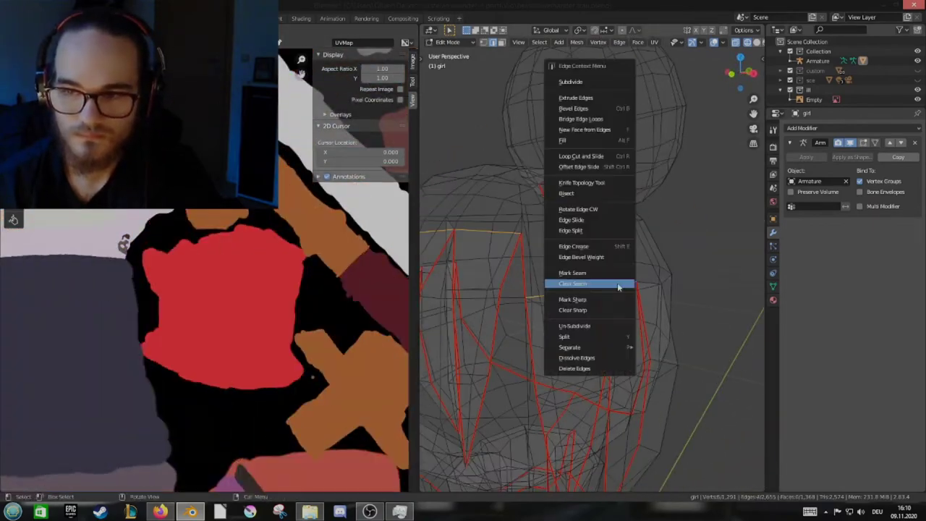
Select a hair edge, then two diagonal hair edges for clearing their seams
middle_drag(622, 329, 557, 268)
click(556, 260)
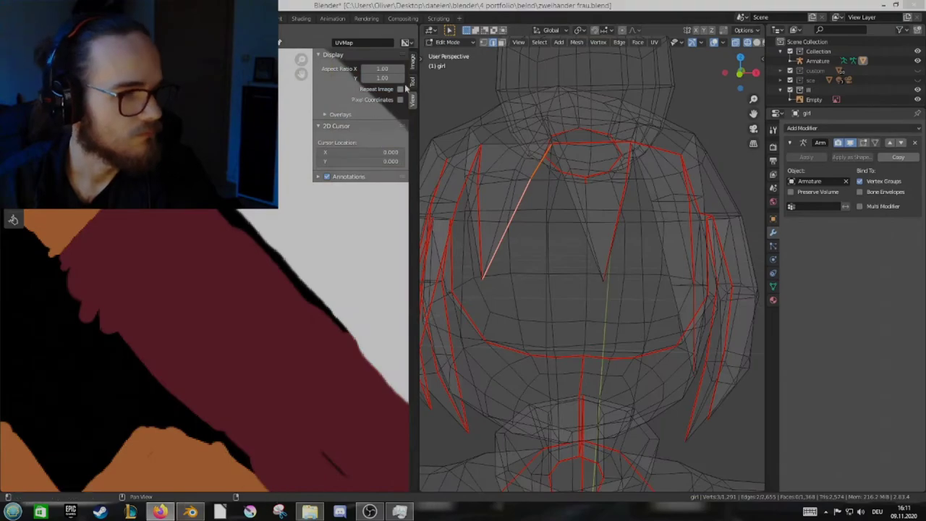
middle_drag(601, 290, 559, 245)
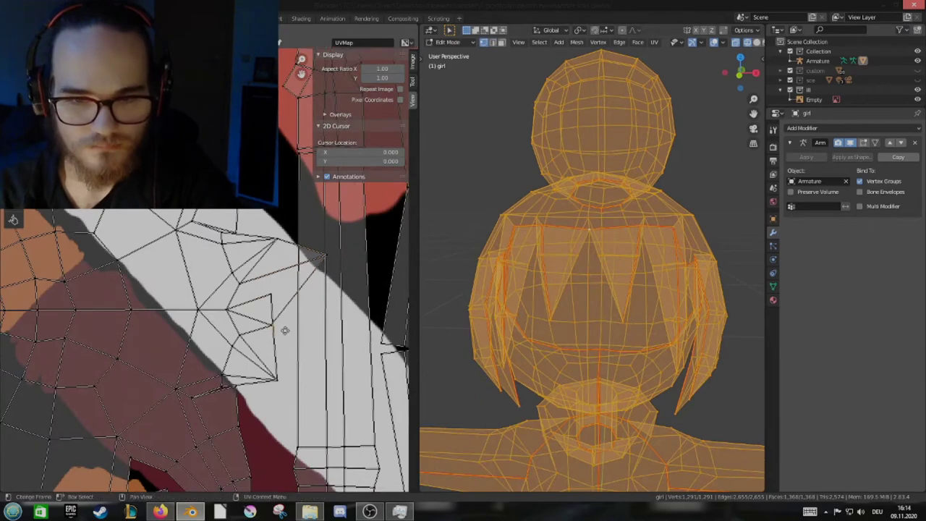
scroll(285, 329, up, 3)
scroll(284, 330, up, 2)
scroll(613, 268, up, 3)
scroll(614, 268, down, 3)
click(613, 267)
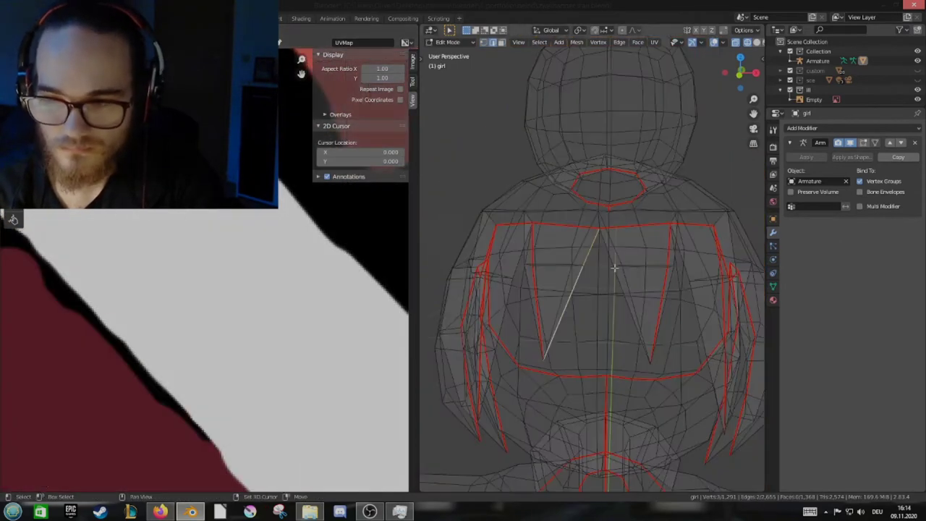
shift+click(614, 268)
scroll(614, 268, up, 2)
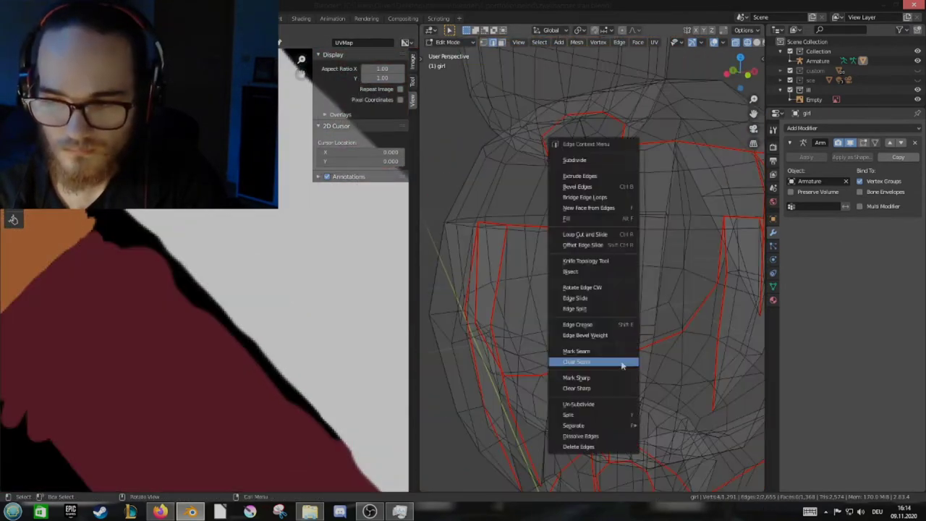
scroll(605, 279, down, 2)
Dissolve the stray edges at the arm joint
key(a)
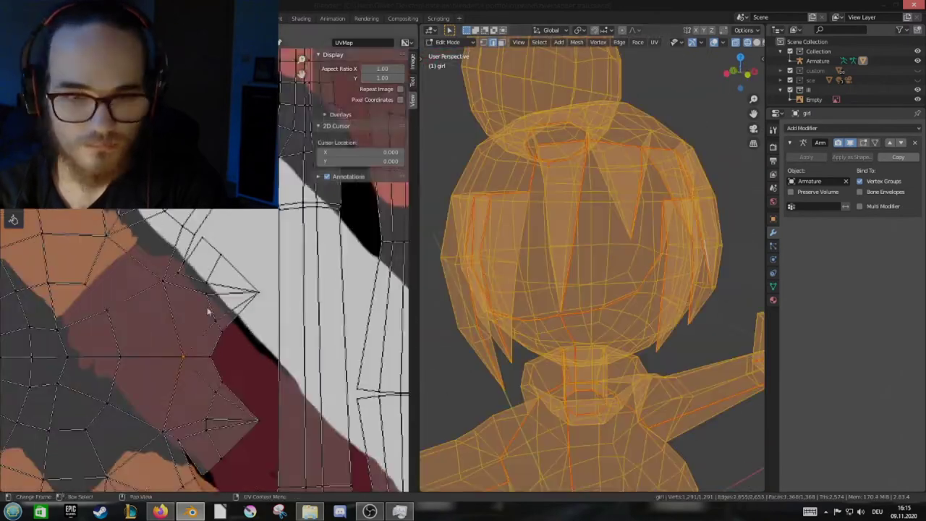
scroll(600, 238, down, 2)
key(alt+a)
mouse_move(598, 201)
middle_down()
mouse_move(622, 206)
mouse_move(620, 313)
mouse_move(656, 270)
mouse_move(637, 311)
middle_up()
key(a)
scroll(636, 311, up, 5)
key(ctrl+z)
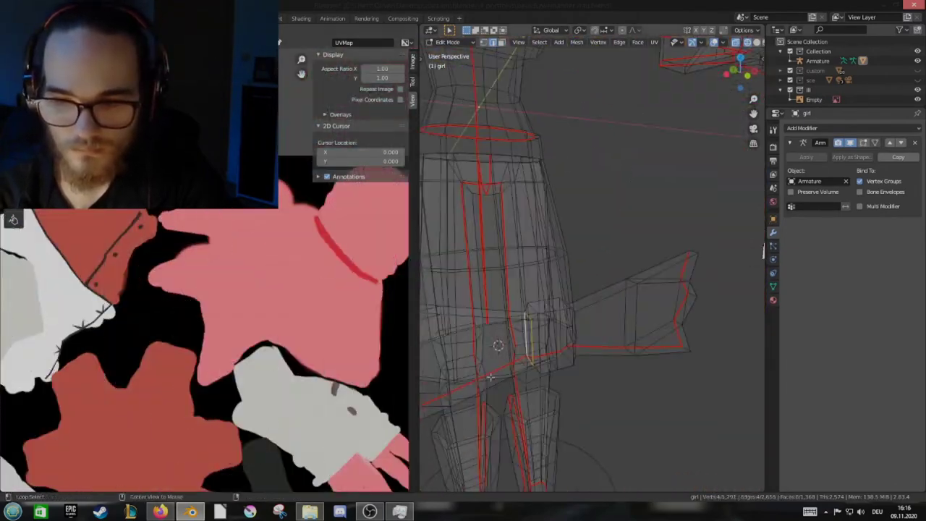
middle_drag(631, 349, 533, 247)
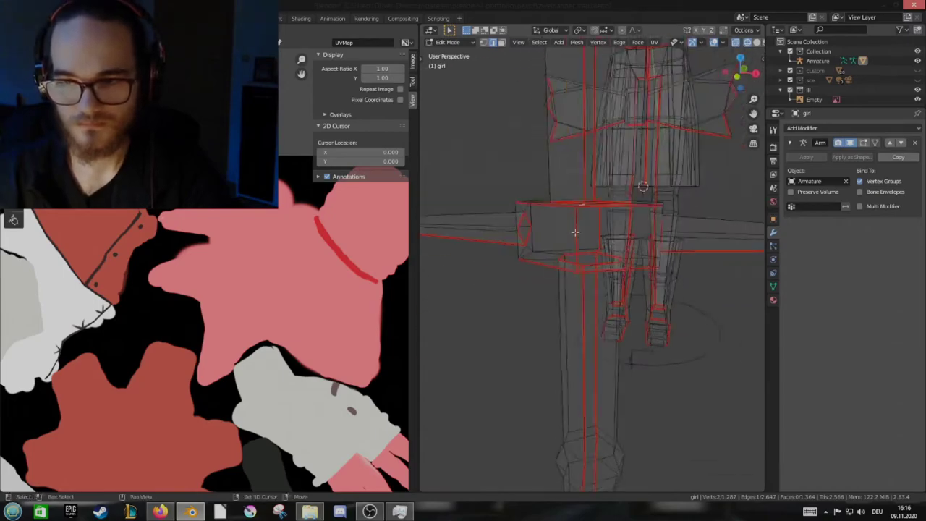
Check the UV islands and bring the sword handle into close view
key(a)
scroll(272, 418, up, 4)
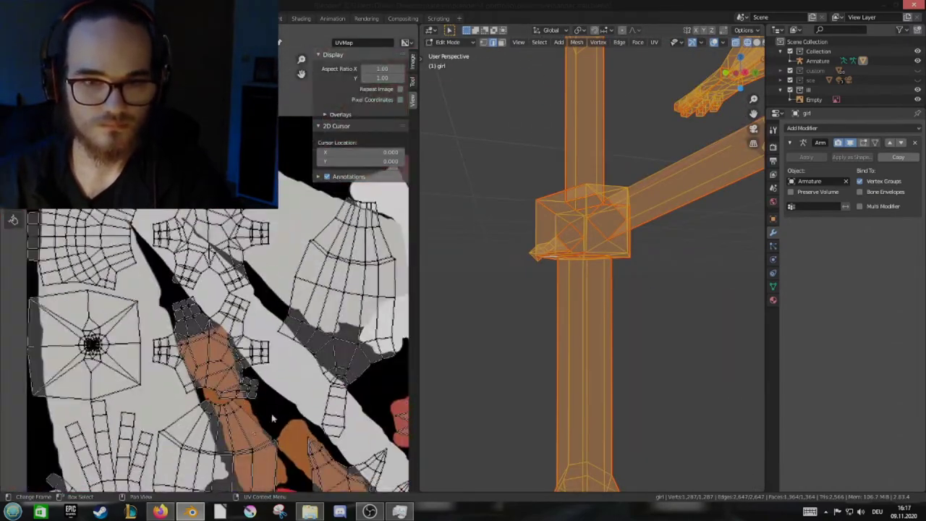
scroll(273, 418, up, 2)
key(alt+a)
scroll(558, 287, down, 3)
scroll(559, 287, up, 2)
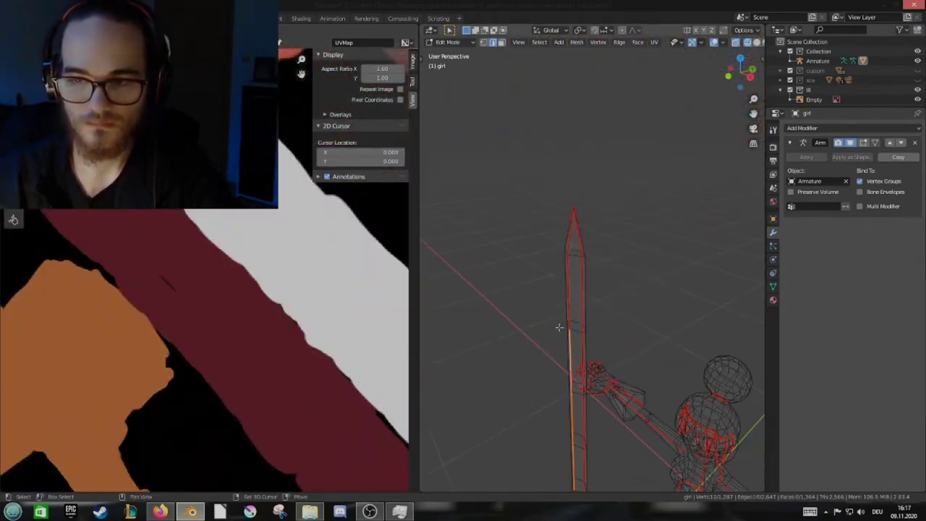
key(a)
mouse_move(559, 327)
middle_down()
mouse_move(601, 305)
mouse_move(612, 165)
middle_up()
key(alt+a)
right_click(477, 295)
key(a)
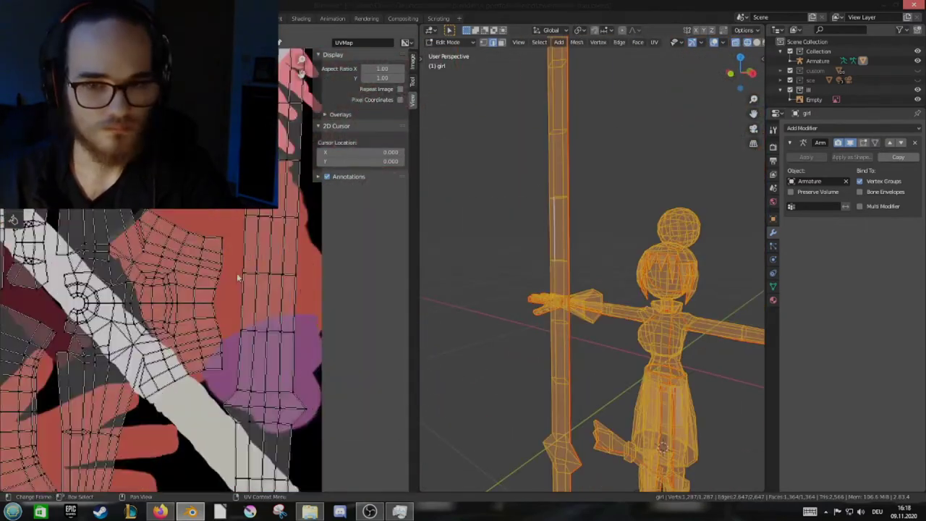
mouse_move(550, 289)
middle_down()
mouse_move(585, 212)
mouse_move(552, 274)
middle_up()
key(alt+a)
Mark seams along a grip edge loop and where the handle meets the pommel ring
alt+click(549, 316)
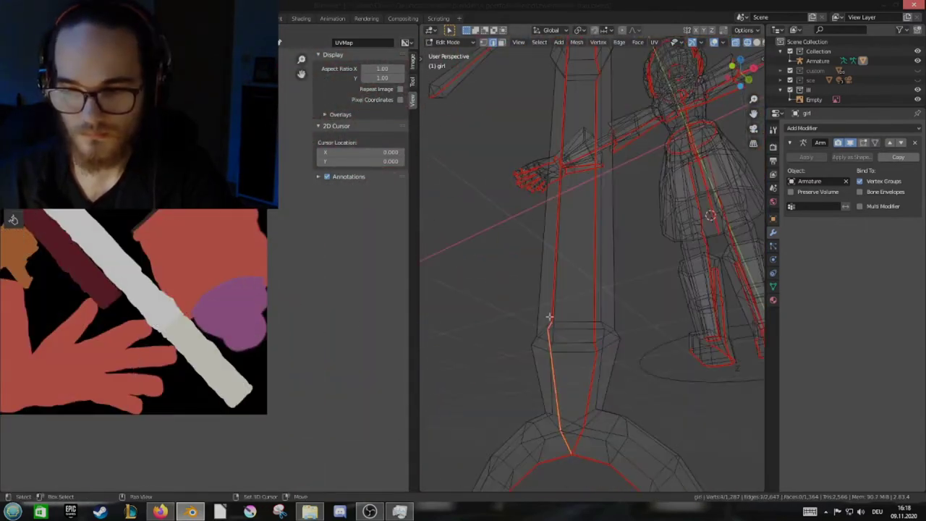
middle_drag(549, 316, 593, 289)
key(a)
scroll(615, 302, up, 3)
key(alt+a)
click(614, 302)
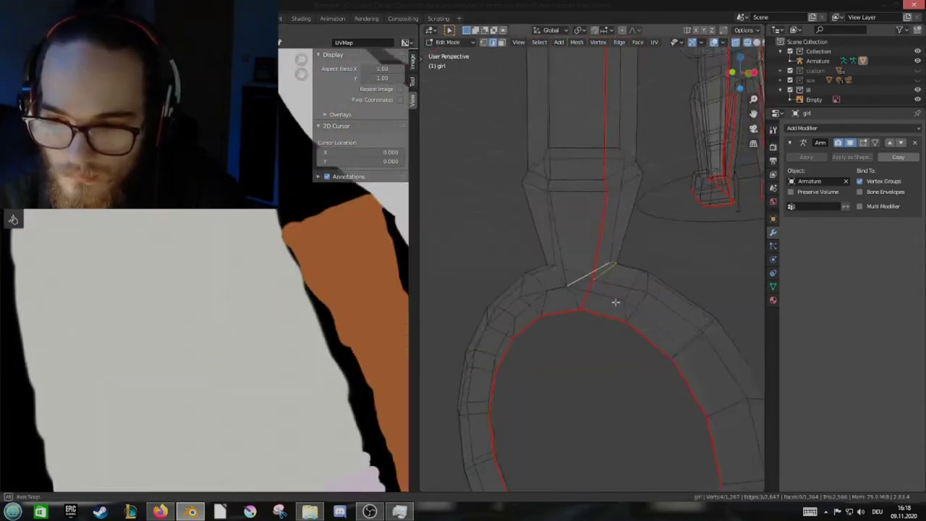
key(a)
right_click(608, 356)
click(607, 356)
Re-unwrap the mesh and inspect the pommel ring's UV island
key(a)
middle_drag(608, 356, 550, 304)
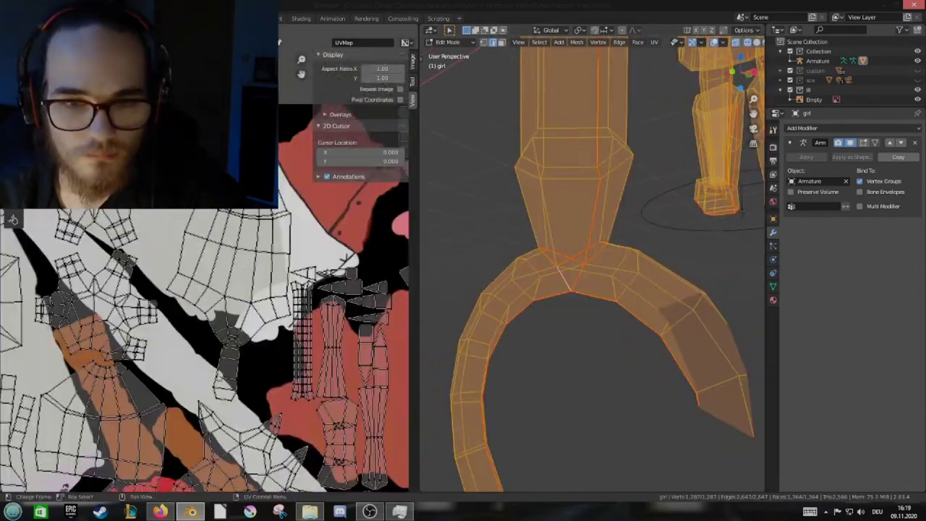
scroll(228, 287, up, 2)
scroll(228, 288, down, 3)
middle_drag(227, 288, 181, 253)
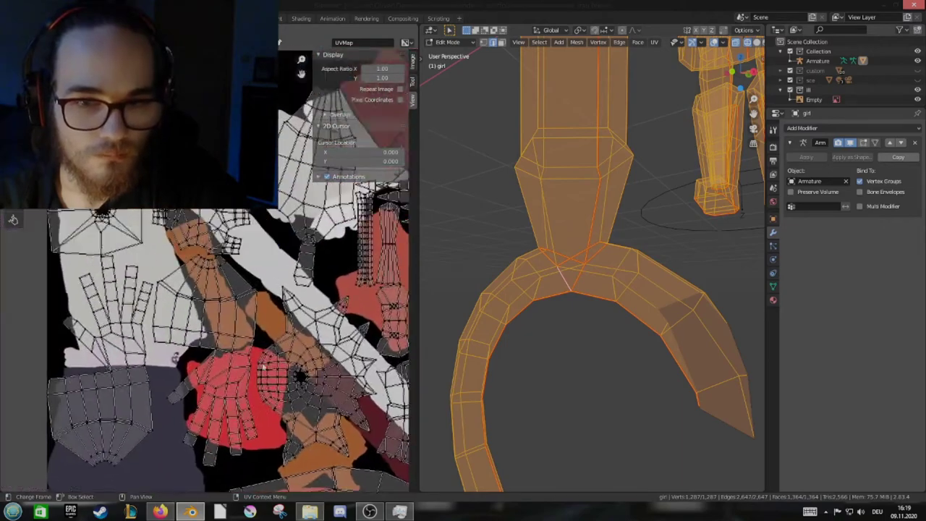
scroll(180, 253, up, 4)
mouse_move(578, 303)
middle_down()
mouse_move(609, 340)
mouse_move(602, 293)
mouse_move(506, 306)
middle_up()
key(alt+a)
key(l)
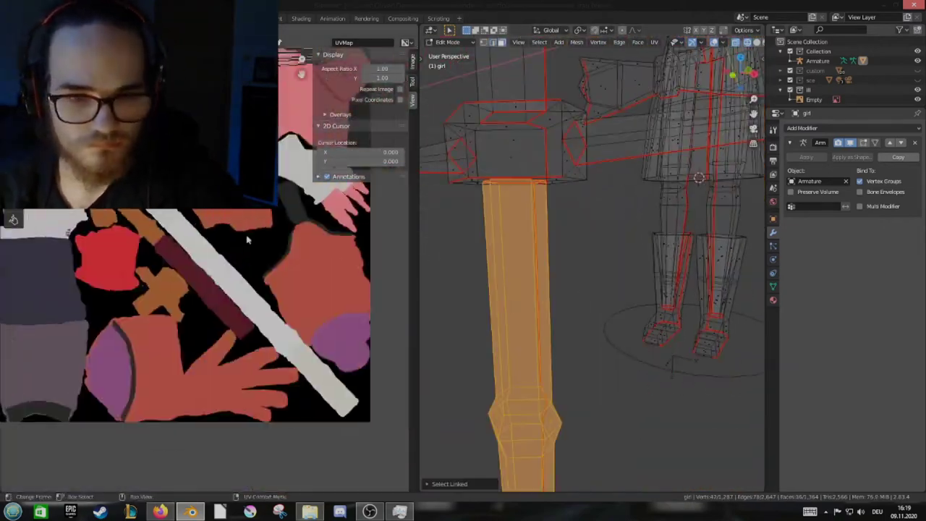
scroll(253, 308, up, 3)
middle_drag(254, 309, 340, 144)
Select the connected belt, handle and head sphere pieces with L
scroll(593, 289, down, 5)
key(l)
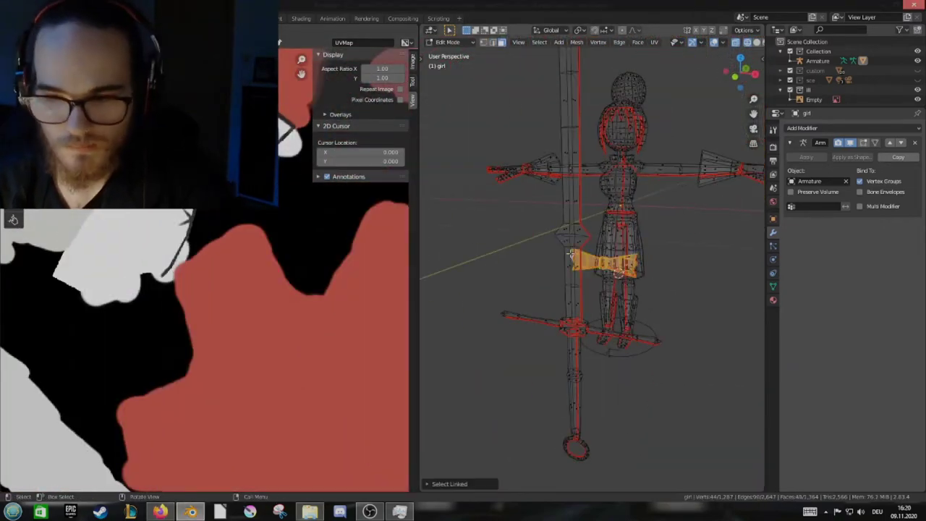
key(l)
scroll(217, 289, down, 3)
key(l)
scroll(307, 286, up, 5)
scroll(307, 286, up, 4)
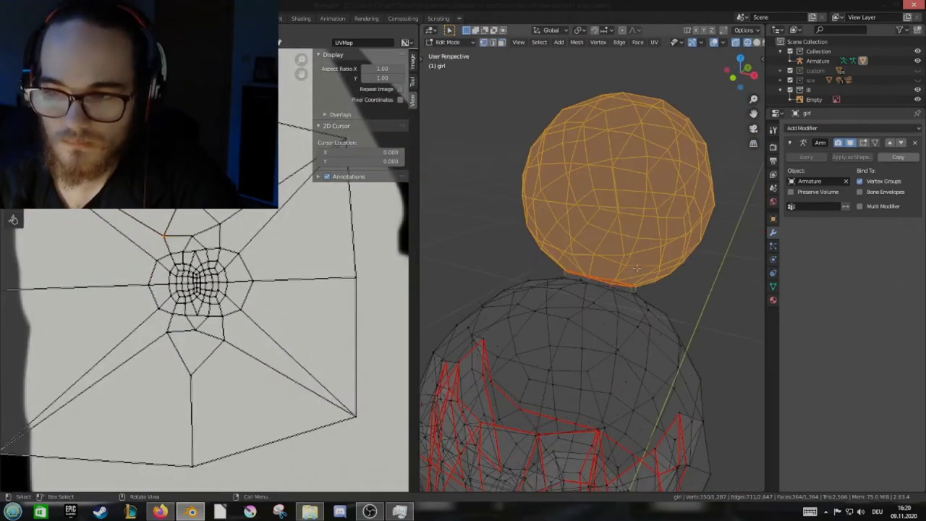
scroll(593, 217, up, 4)
Select the head sphere and frame it in the view
click(538, 41)
click(557, 200)
key(z)
scroll(217, 325, down, 3)
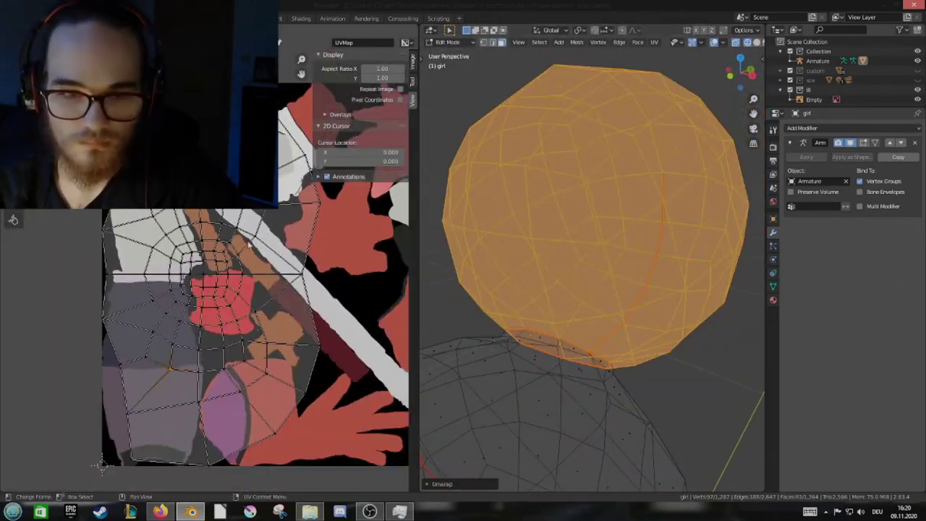
scroll(578, 289, down, 3)
scroll(217, 326, down, 4)
scroll(560, 359, down, 3)
scroll(217, 325, up, 5)
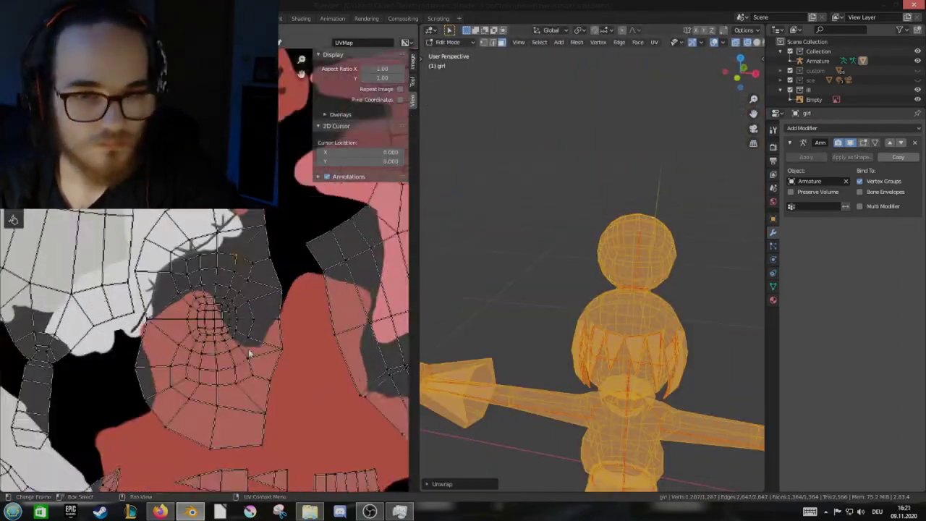
scroll(578, 290, up, 3)
scroll(578, 289, down, 3)
Unwrap the selection into UV islands, then re-unwrap the whole mesh
key(u)
key(Return)
scroll(294, 300, up, 3)
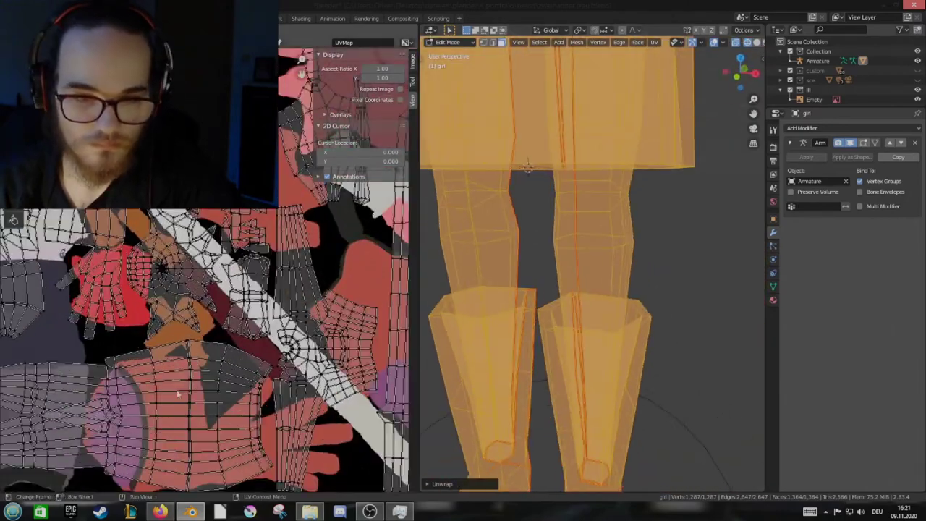
scroll(615, 217, up, 5)
key(alt+a)
right_click(629, 219)
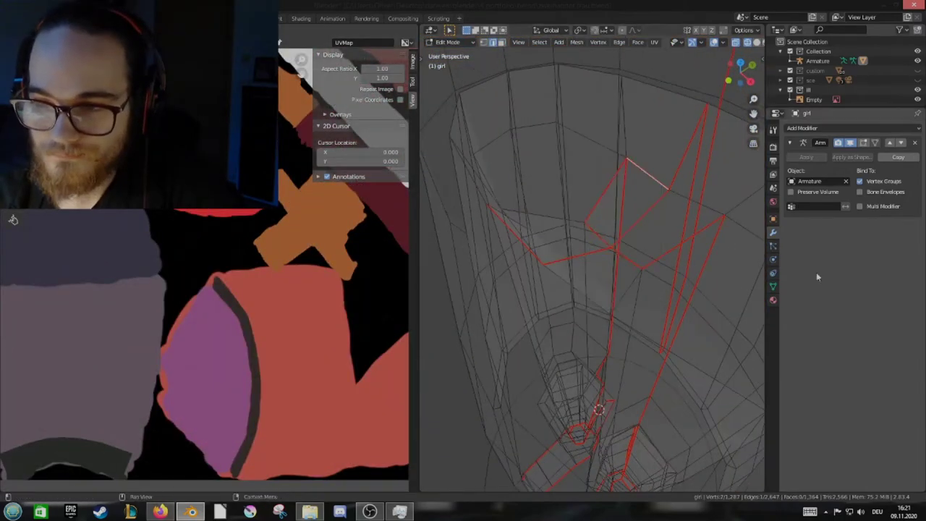
key(a)
key(u)
click(619, 268)
Mark three more edge picks around the neck and torso as seams
scroll(217, 326, up, 3)
key(alt+a)
middle_drag(578, 290, 552, 306)
right_click(500, 233)
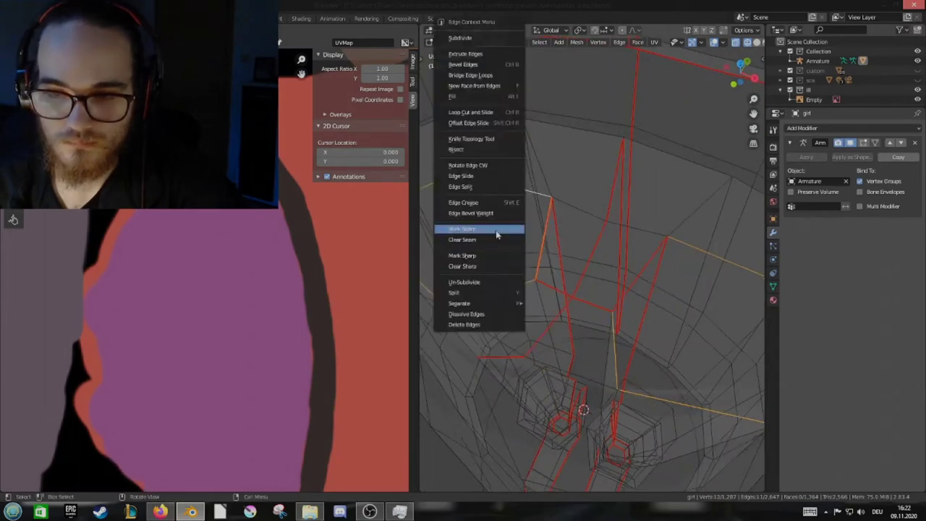
click(499, 234)
right_click(585, 302)
click(584, 301)
key(a)
key(alt+a)
scroll(583, 310, up, 3)
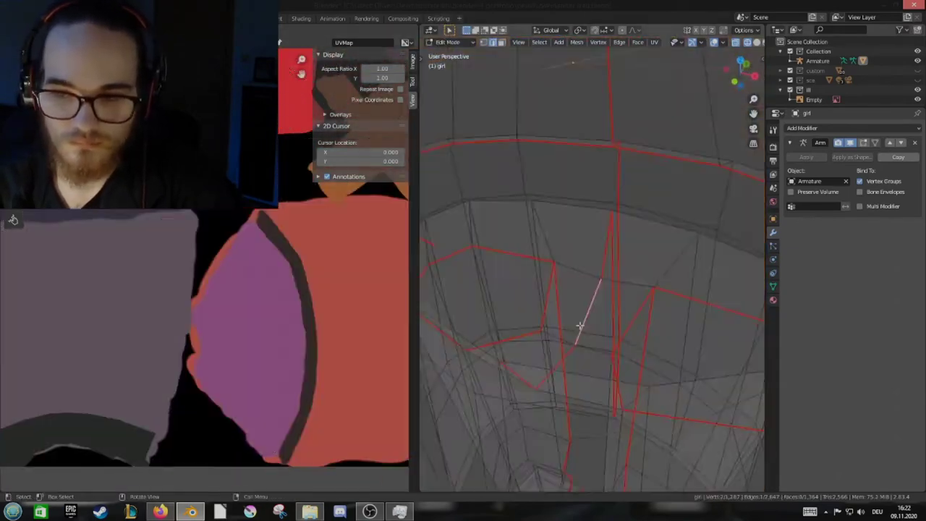
scroll(583, 311, down, 3)
right_click(697, 296)
click(697, 296)
Check the updated UVs and pick a short edge path near the neck
key(a)
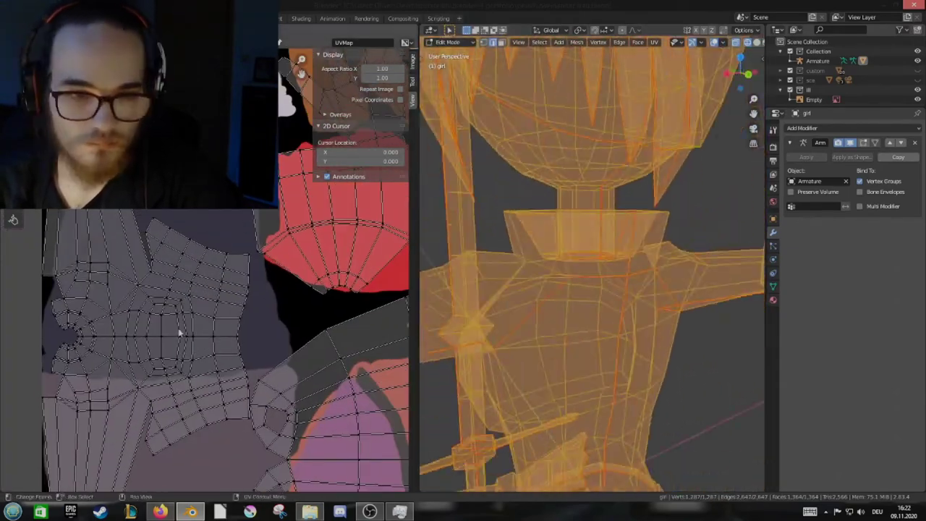
scroll(568, 286, down, 5)
key(alt+a)
key(a)
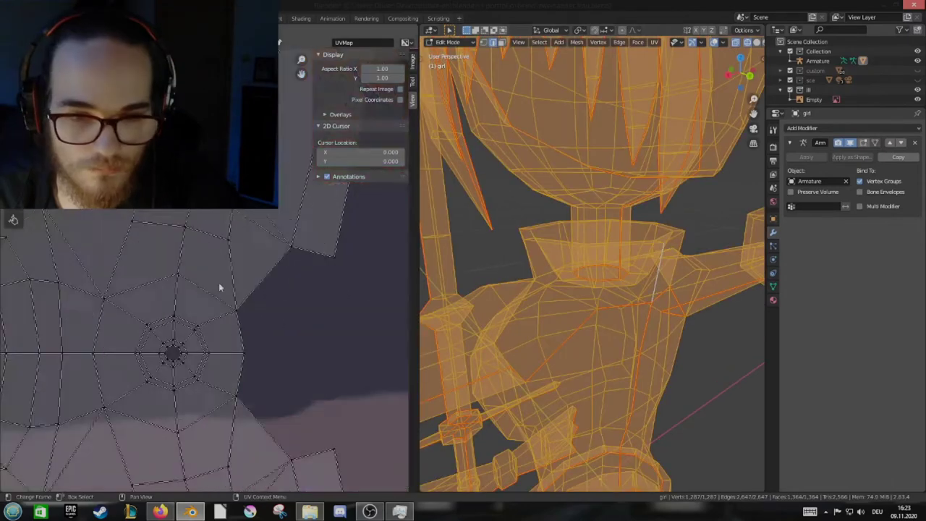
key(alt+a)
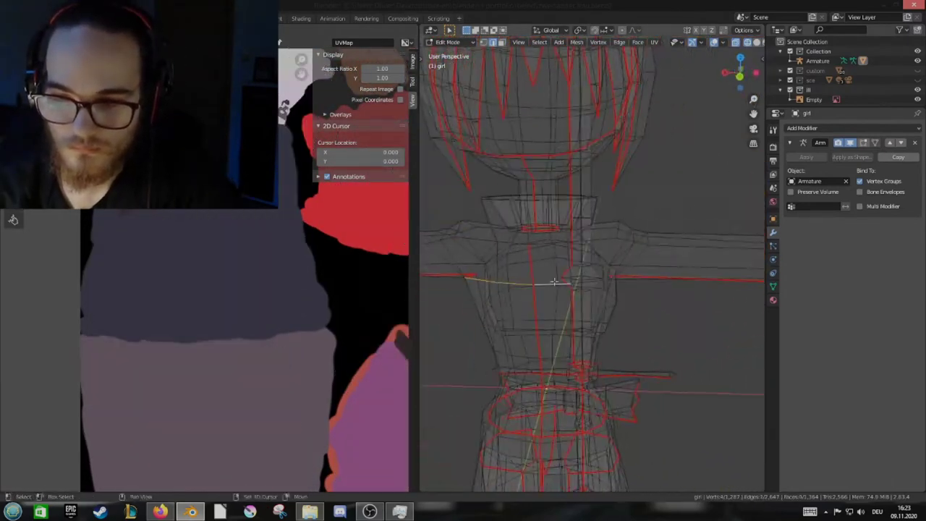
key(a)
middle_drag(553, 282, 593, 275)
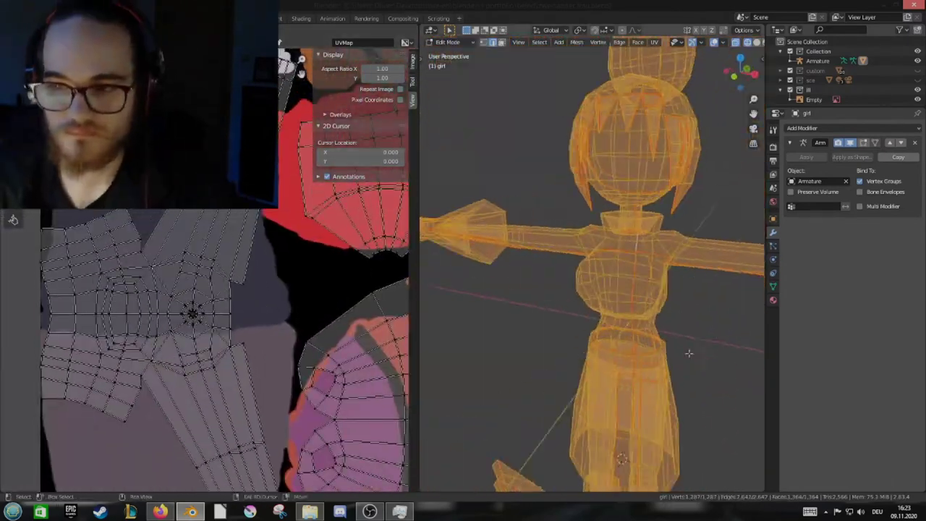
ctrl+click(603, 288)
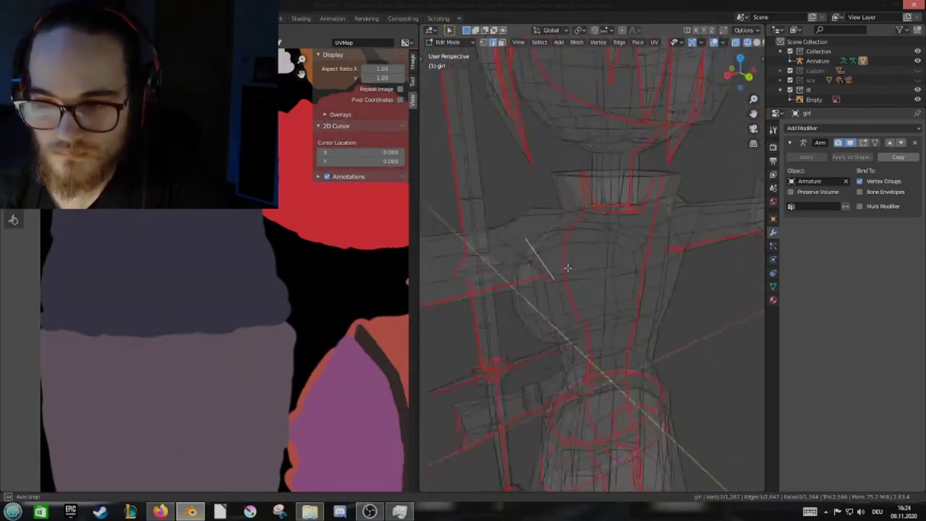
Re-unwrap the whole mesh and pick a small part near the arm
scroll(556, 333, down, 3)
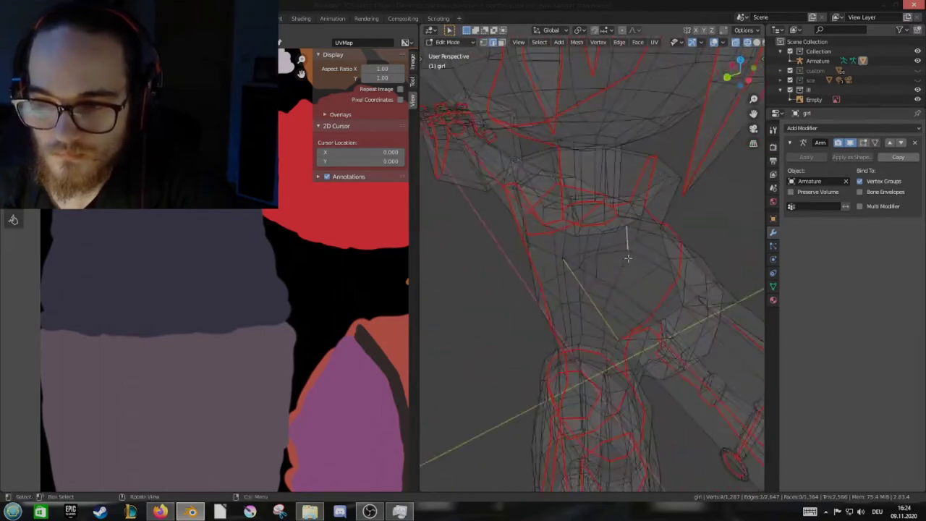
scroll(557, 333, down, 3)
key(a)
scroll(194, 378, up, 3)
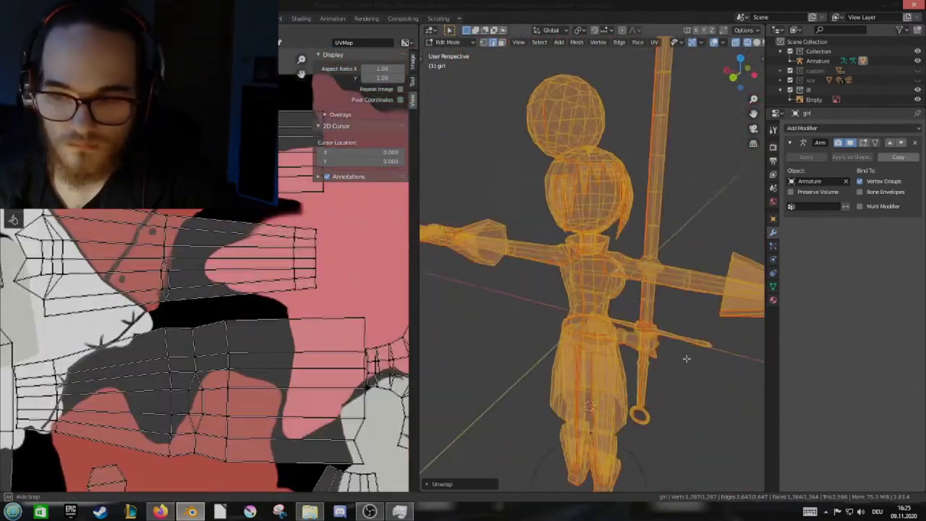
click(740, 395)
scroll(740, 396, up, 5)
scroll(740, 395, up, 3)
scroll(741, 395, down, 5)
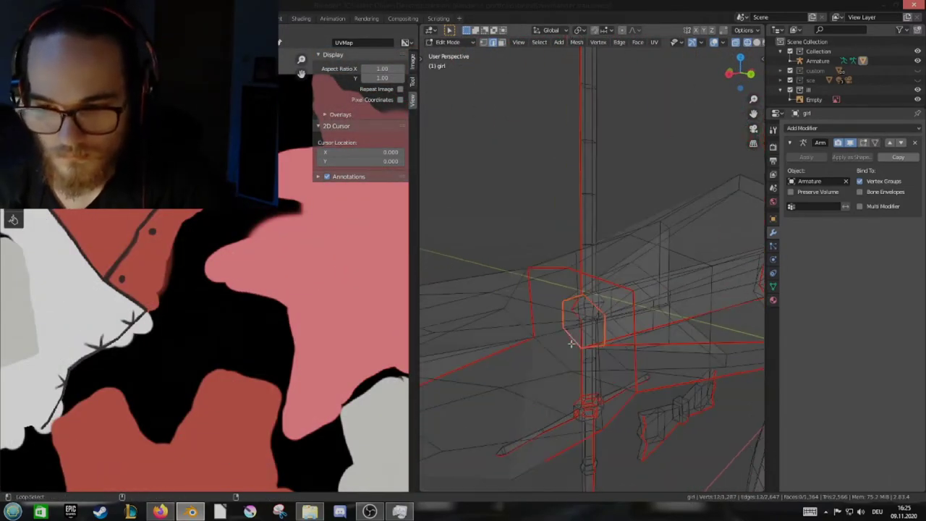
key(a)
scroll(217, 325, up, 4)
scroll(217, 326, up, 2)
scroll(498, 303, up, 5)
middle_drag(498, 304, 506, 316)
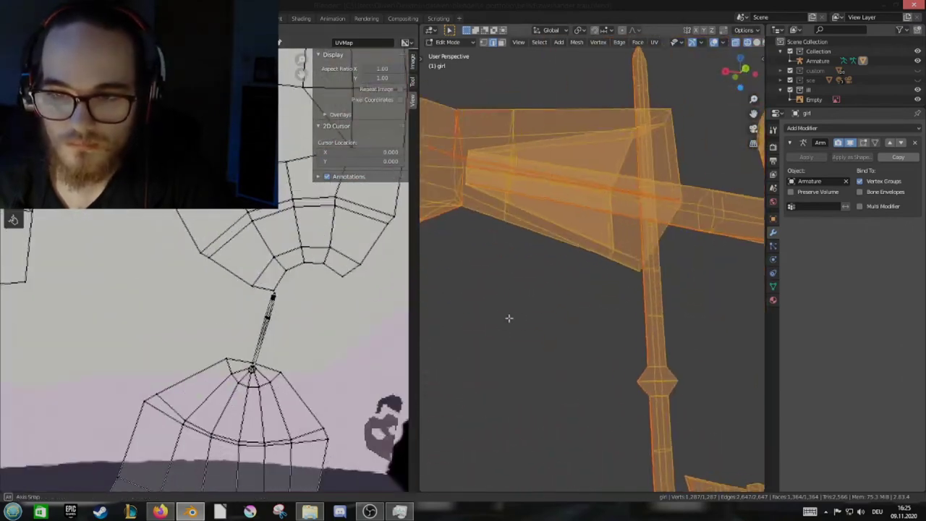
Pick an edge on the arm and inspect it up close
click(554, 192)
mouse_move(554, 193)
middle_down()
mouse_move(538, 253)
mouse_move(624, 263)
mouse_move(689, 317)
mouse_move(665, 302)
middle_up()
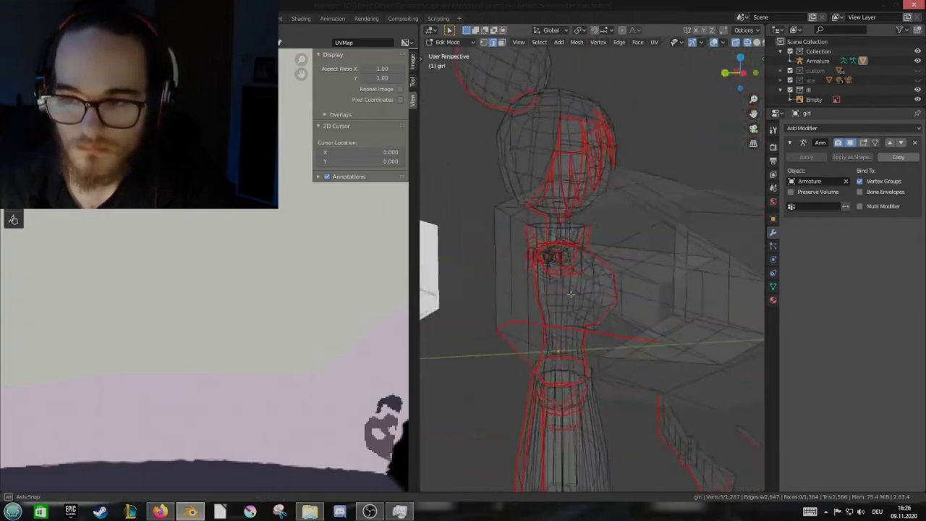
middle_drag(666, 302, 598, 326)
key(a)
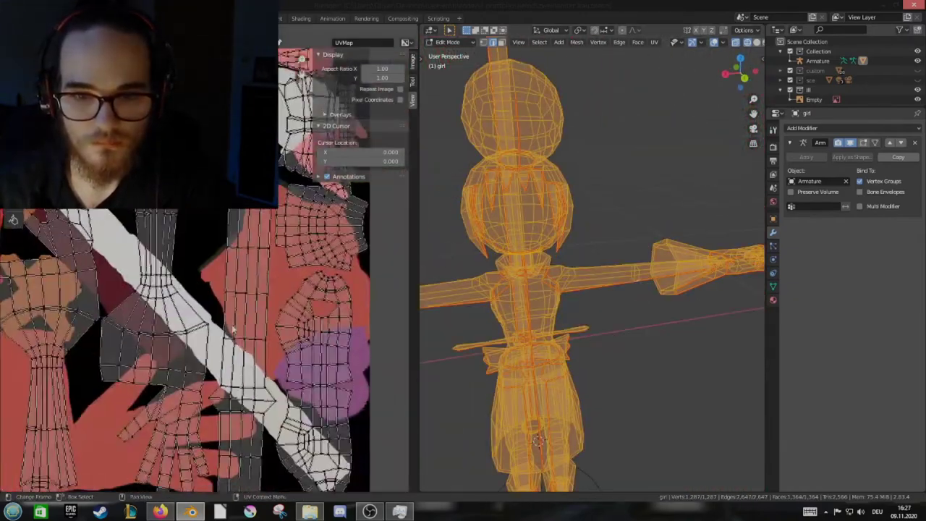
Pick an edge on the legs, then select the linked head mesh with Ctrl+L
scroll(536, 441, up, 5)
click(616, 432)
mouse_move(616, 433)
middle_down()
mouse_move(651, 312)
mouse_move(550, 217)
mouse_move(653, 282)
middle_up()
click(548, 155)
key(ctrl+l)
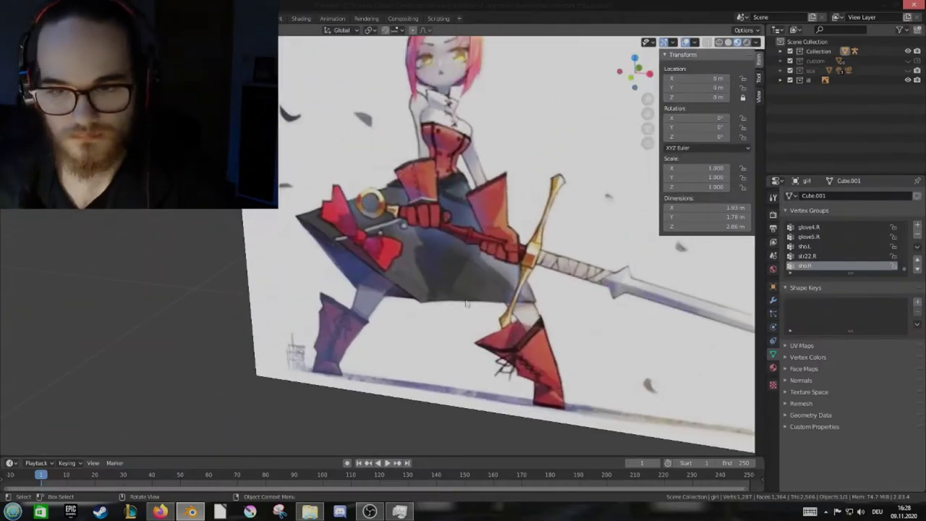
Select the linked left arm and hand UV geometry and move it to a new spot
middle_drag(467, 304, 401, 247)
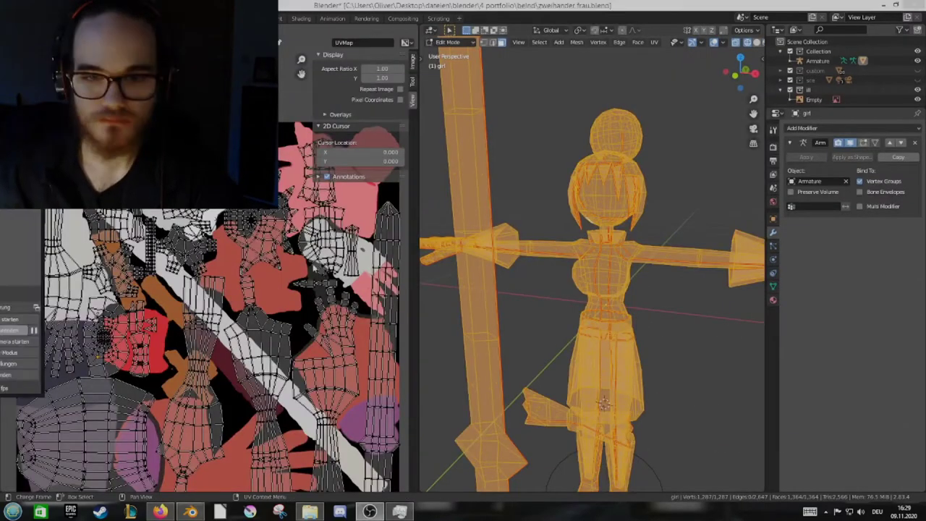
scroll(203, 279, up, 2)
scroll(203, 279, up, 2)
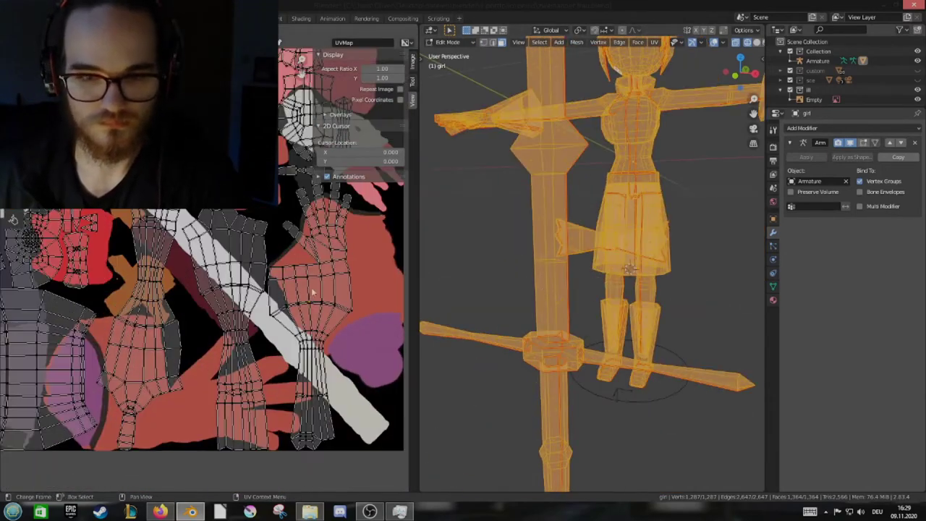
key(alt+a)
key(l)
key(g)
click(193, 321)
Pick a single hand UV island and place it over the painted red hand
scroll(193, 320, up, 2)
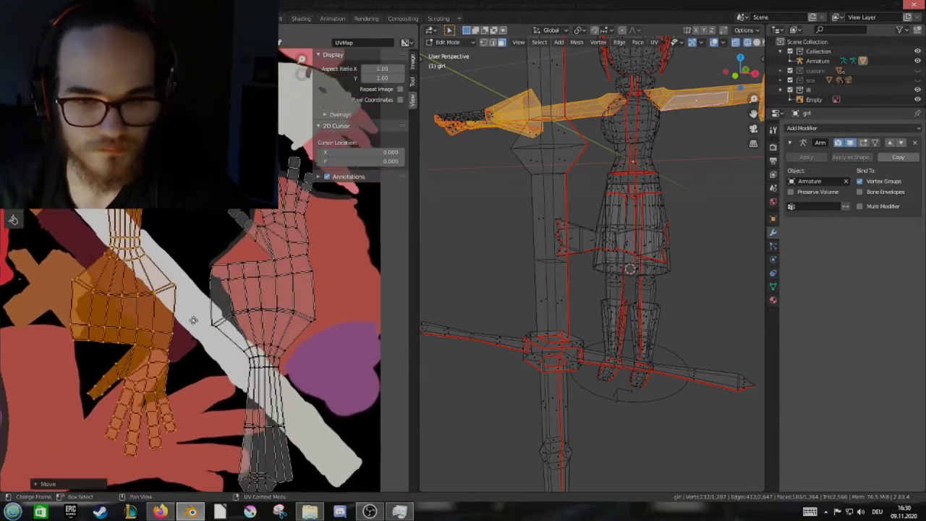
key(alt+a)
middle_drag(193, 320, 188, 354)
key(l)
key(g)
click(158, 445)
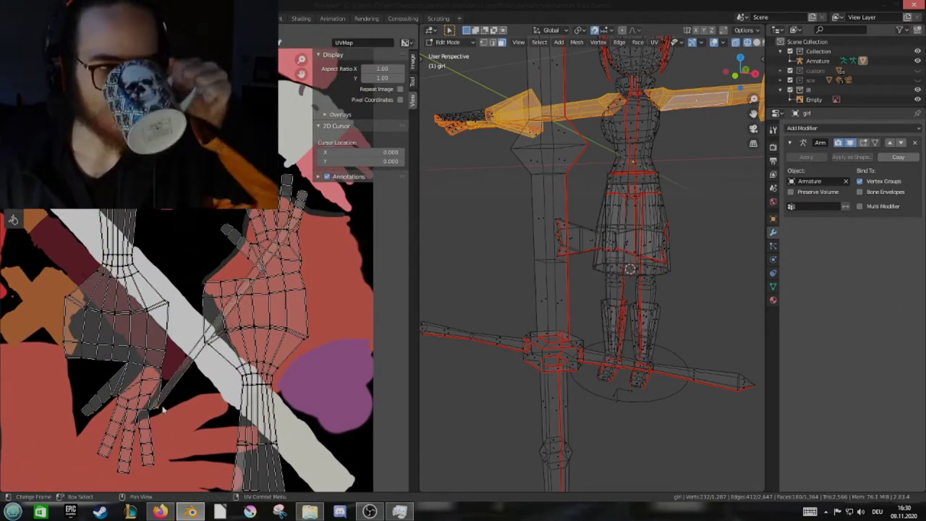
key(g)
click(170, 383)
scroll(288, 263, up, 3)
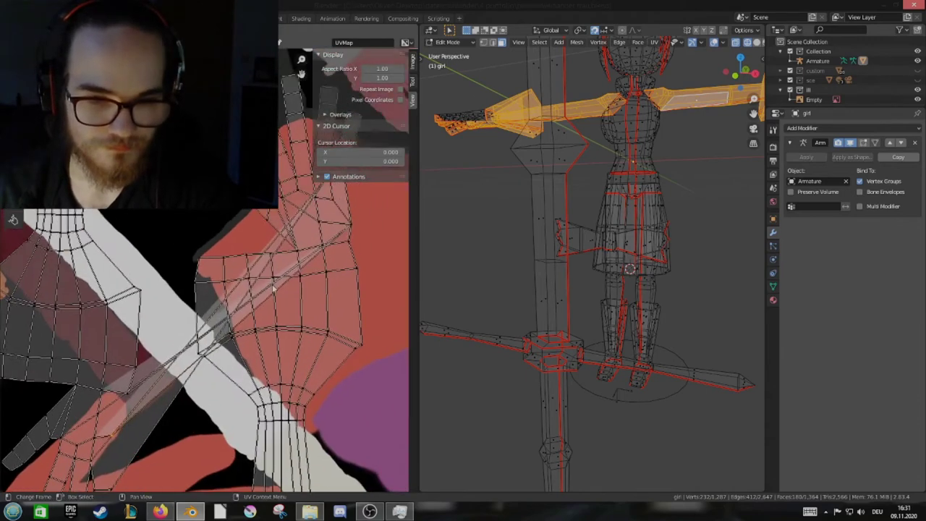
scroll(133, 407, down, 1)
scroll(303, 223, down, 1)
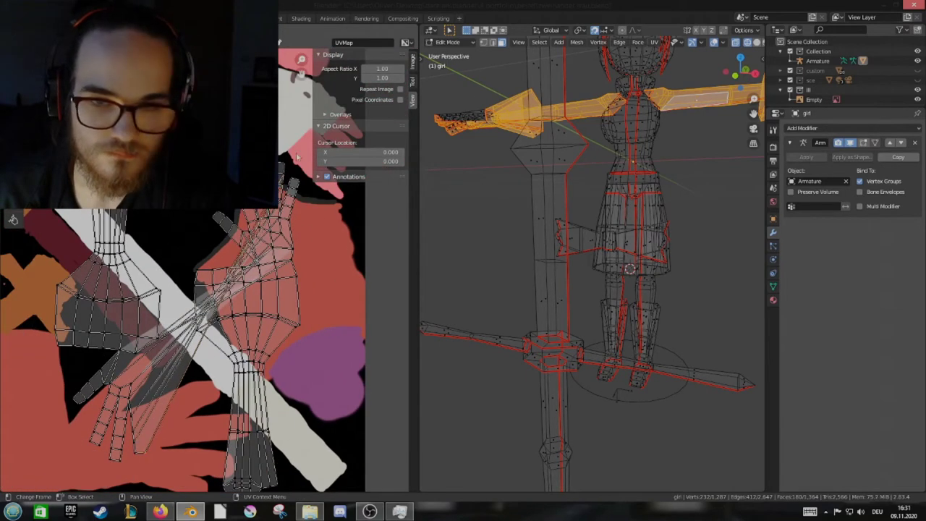
scroll(259, 258, up, 3)
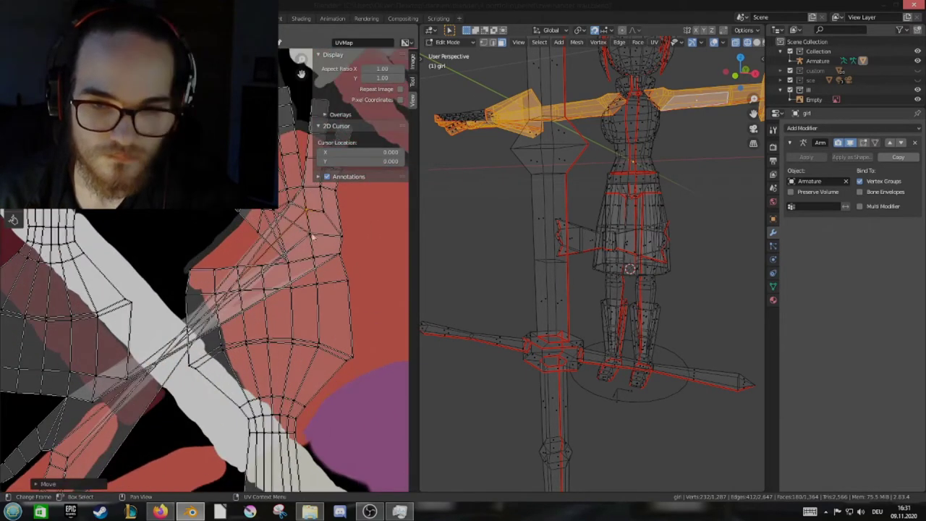
scroll(259, 258, down, 2)
key(Return)
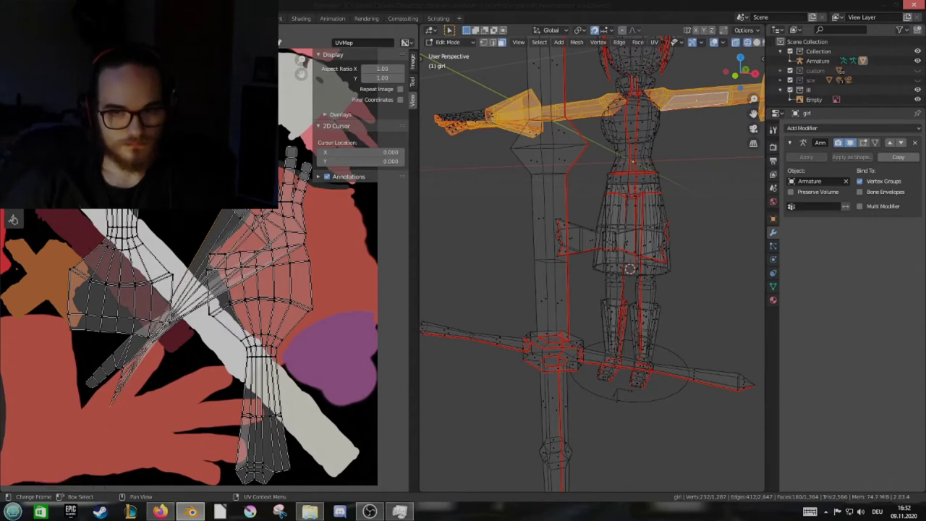
Fine-tune and confirm the hand island's placement over the painted texture
scroll(78, 452, up, 1)
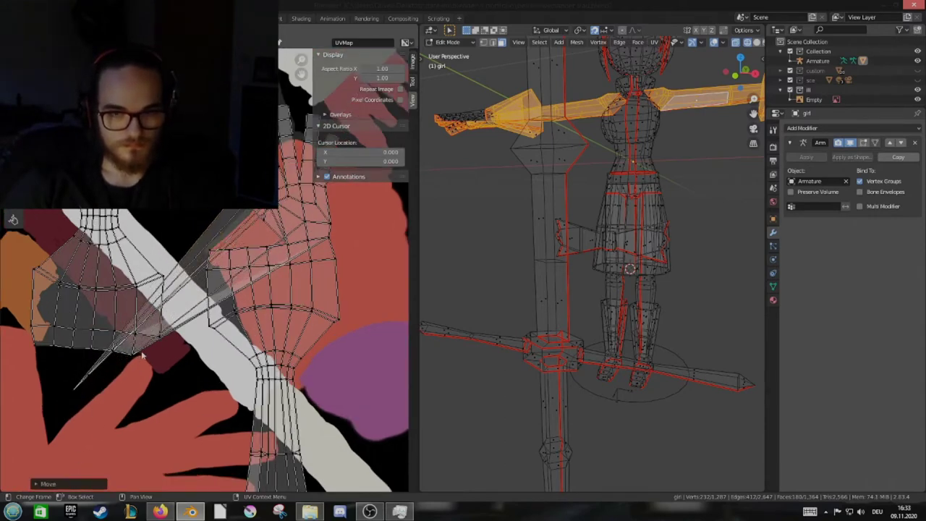
scroll(143, 354, up, 2)
scroll(145, 372, down, 2)
scroll(70, 443, up, 3)
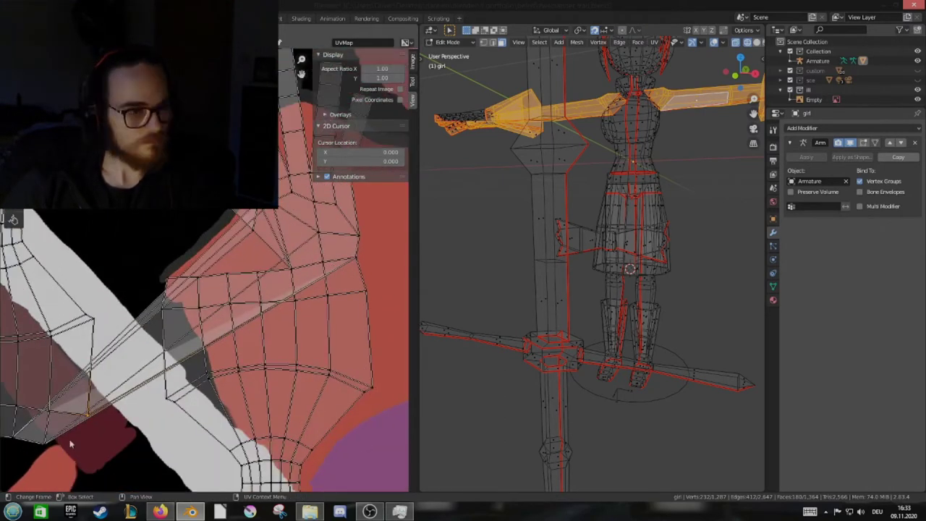
scroll(70, 444, down, 1)
scroll(70, 443, down, 1)
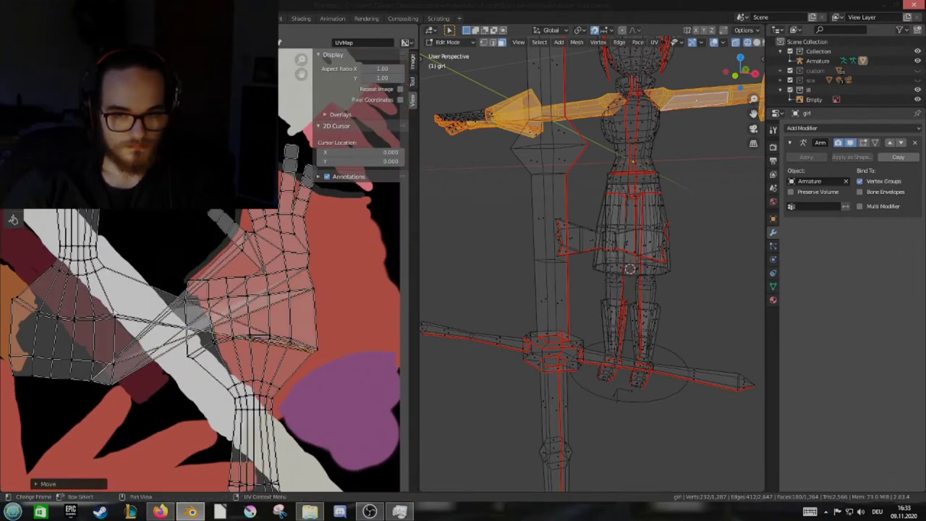
scroll(202, 347, up, 2)
scroll(203, 347, down, 1)
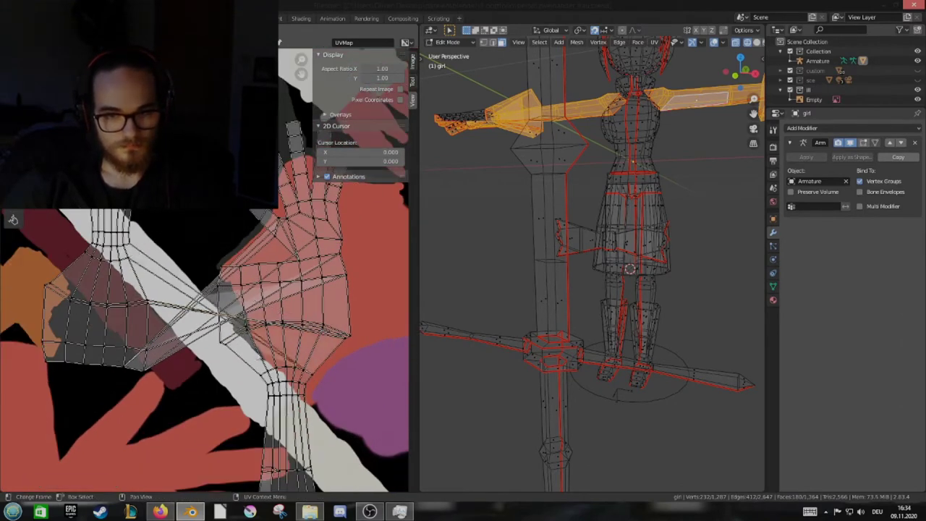
scroll(322, 397, up, 2)
click(266, 398)
scroll(266, 398, down, 1)
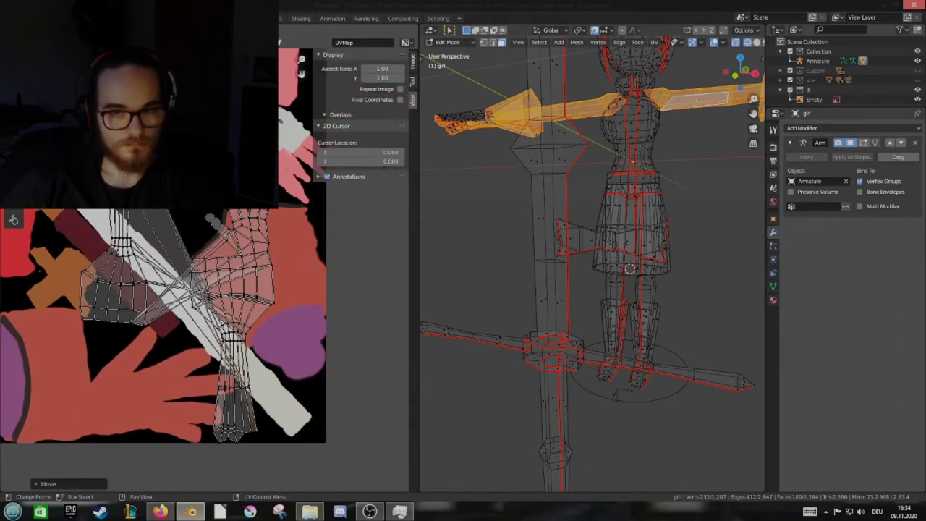
scroll(159, 362, up, 2)
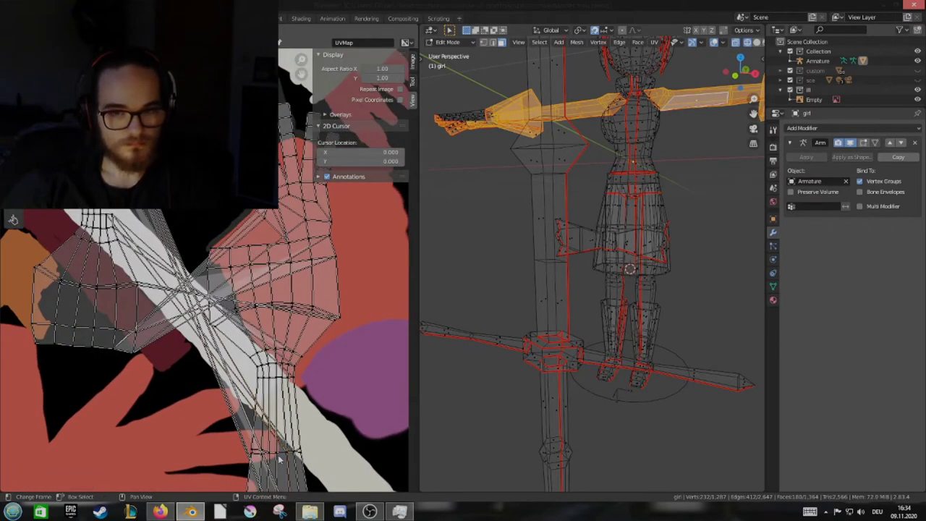
Move the selected arm UV vertices to a new position on the texture
key(g)
click(257, 441)
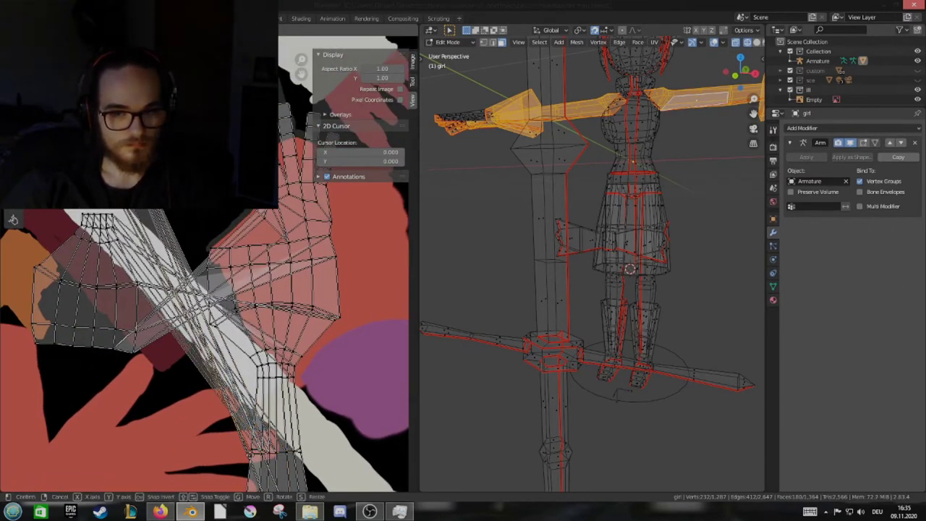
scroll(281, 331, up, 2)
scroll(281, 331, up, 2)
scroll(281, 330, down, 3)
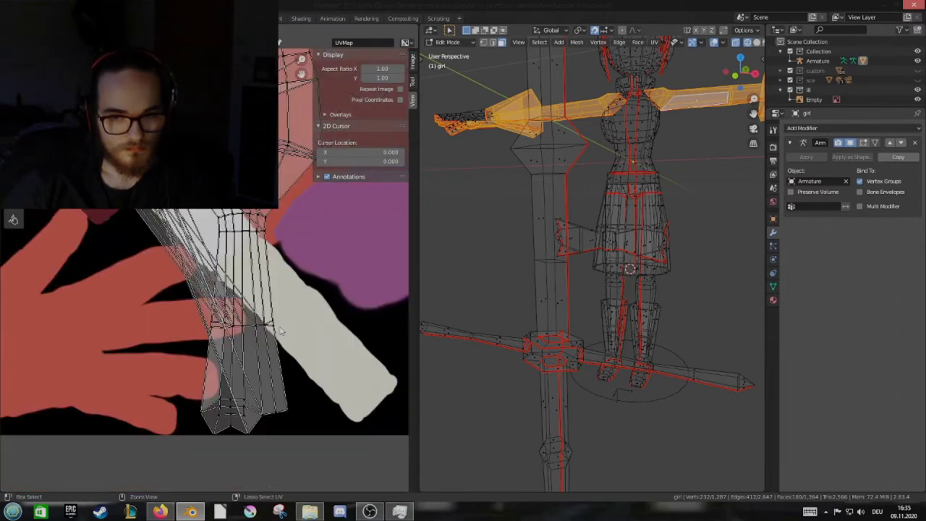
scroll(281, 330, up, 3)
scroll(261, 369, down, 3)
scroll(236, 413, up, 2)
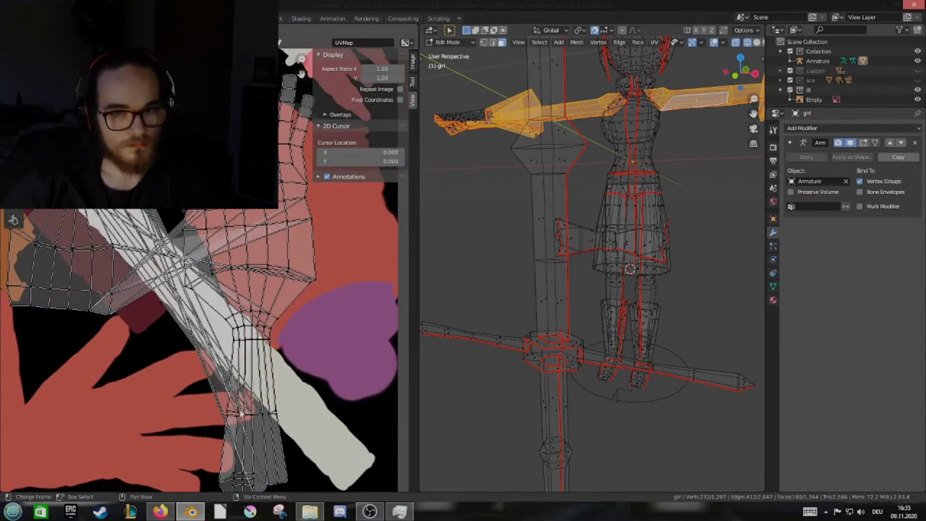
scroll(235, 422, down, 2)
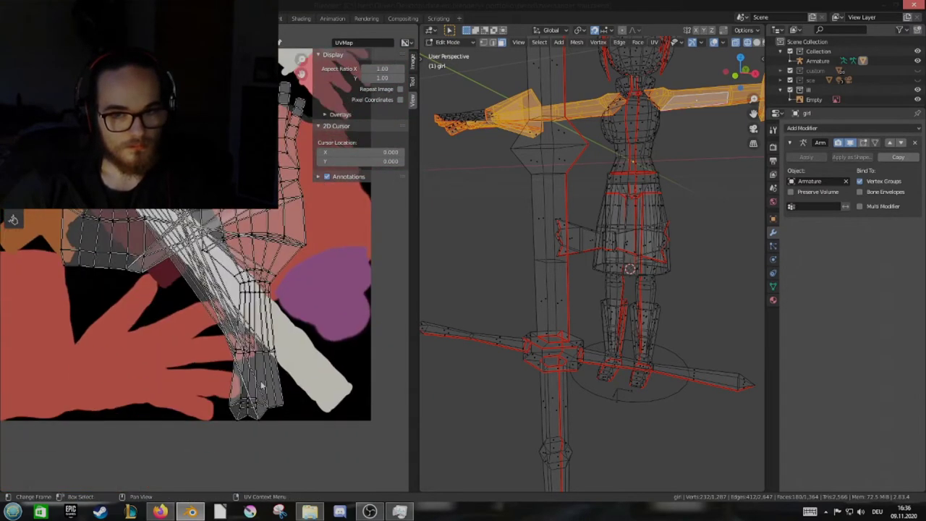
Shift the wrist UV vertices over the painted wrist area
drag(237, 420, 253, 425)
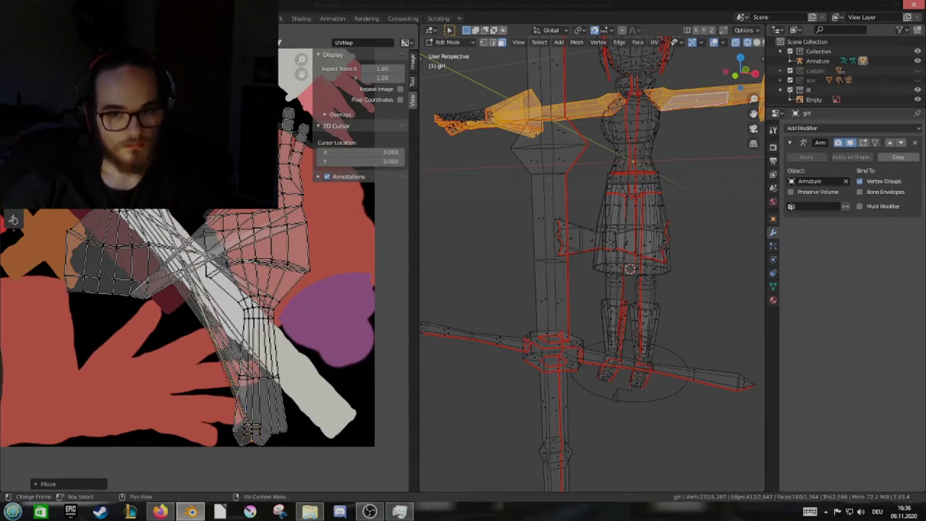
scroll(238, 426, up, 3)
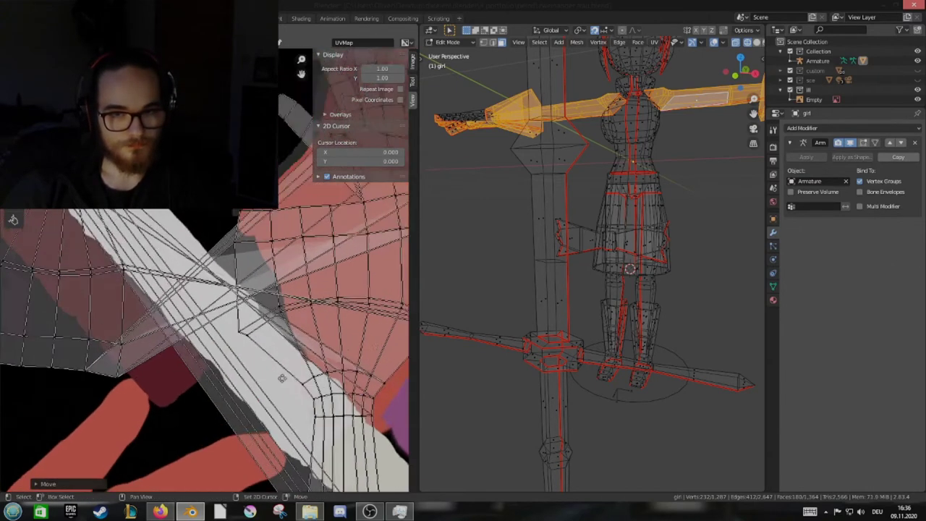
scroll(224, 376, down, 1)
scroll(217, 358, down, 1)
scroll(215, 350, down, 1)
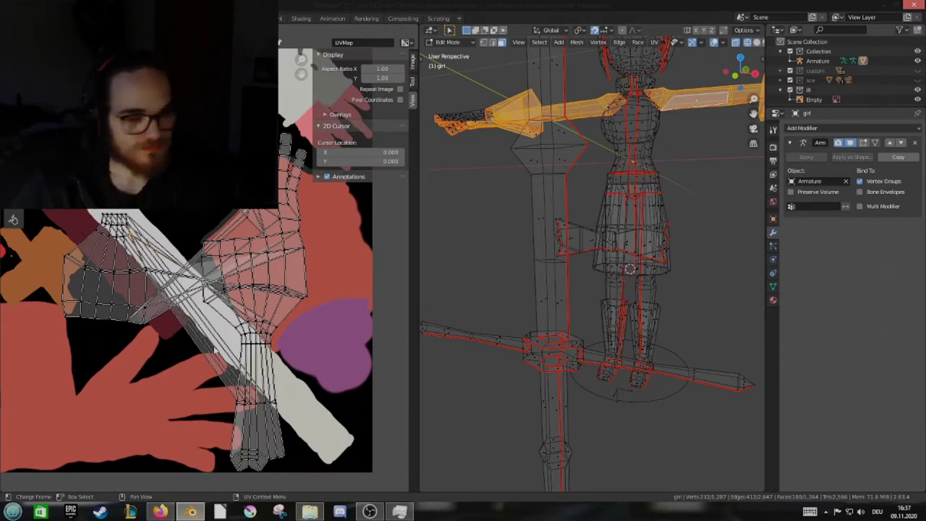
scroll(214, 350, up, 2)
scroll(305, 354, up, 1)
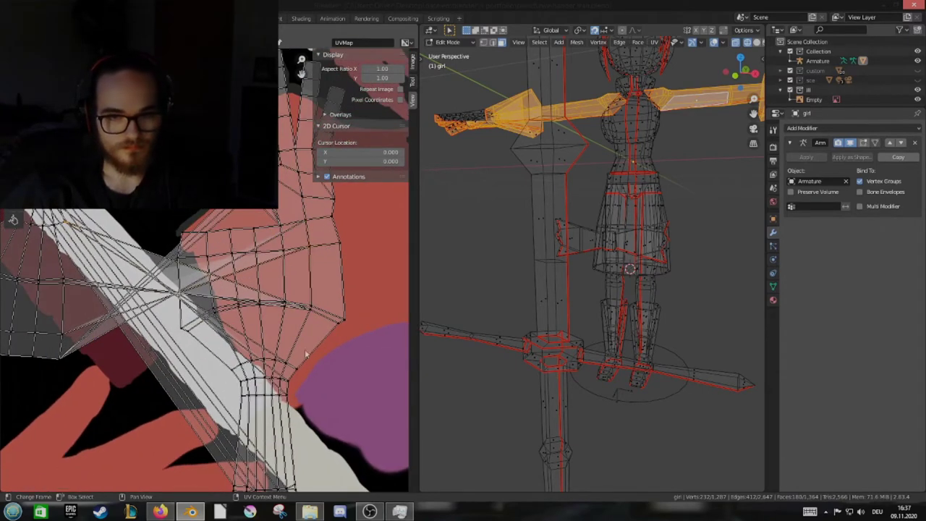
Drag the wrist and left-hand UV vertices onto the painted hand regions
drag(130, 246, 333, 389)
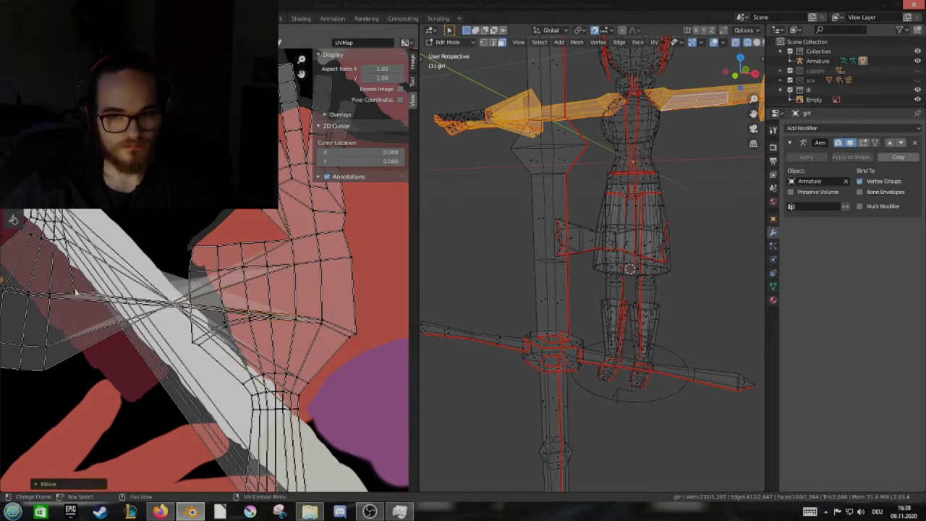
middle_drag(9, 326, 52, 330)
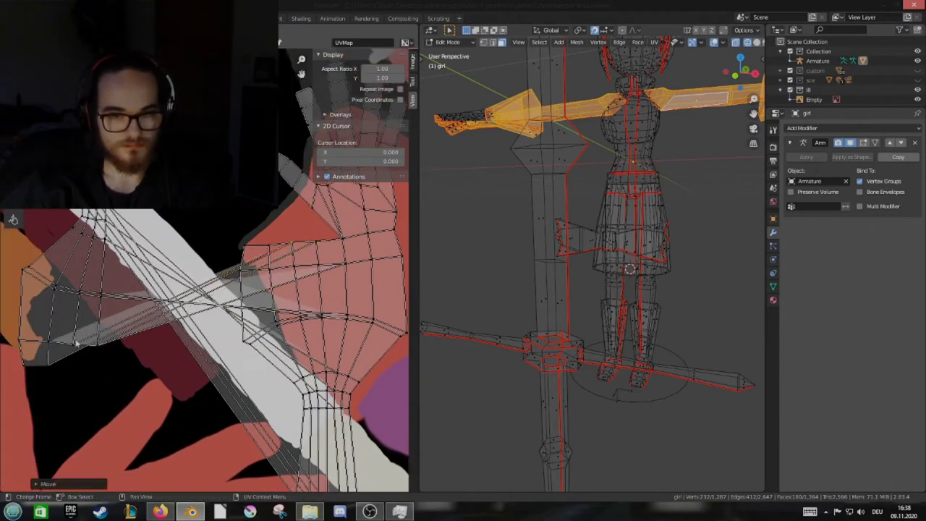
middle_drag(326, 332, 314, 327)
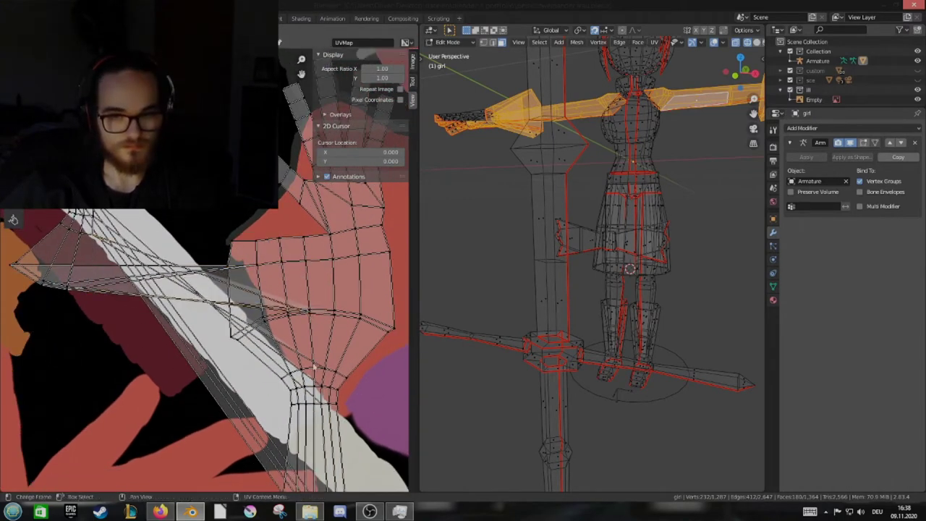
drag(315, 367, 311, 370)
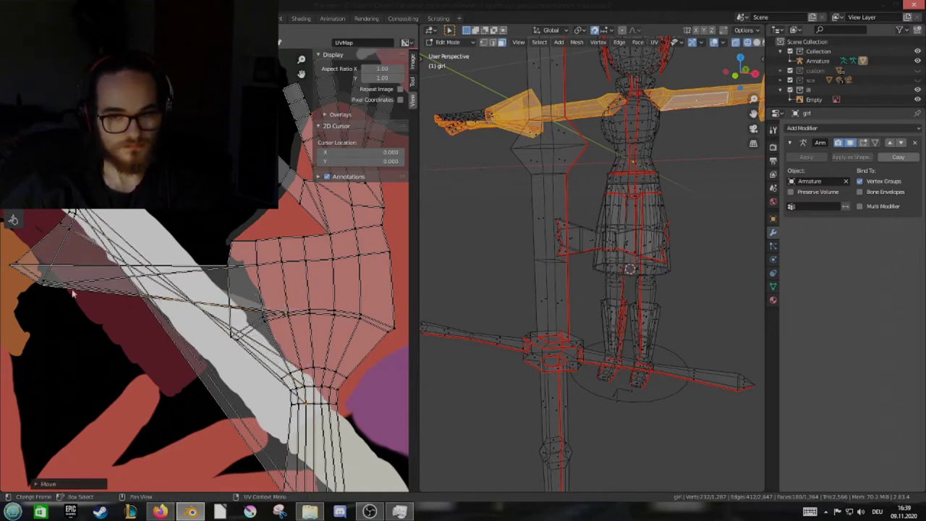
drag(73, 293, 237, 350)
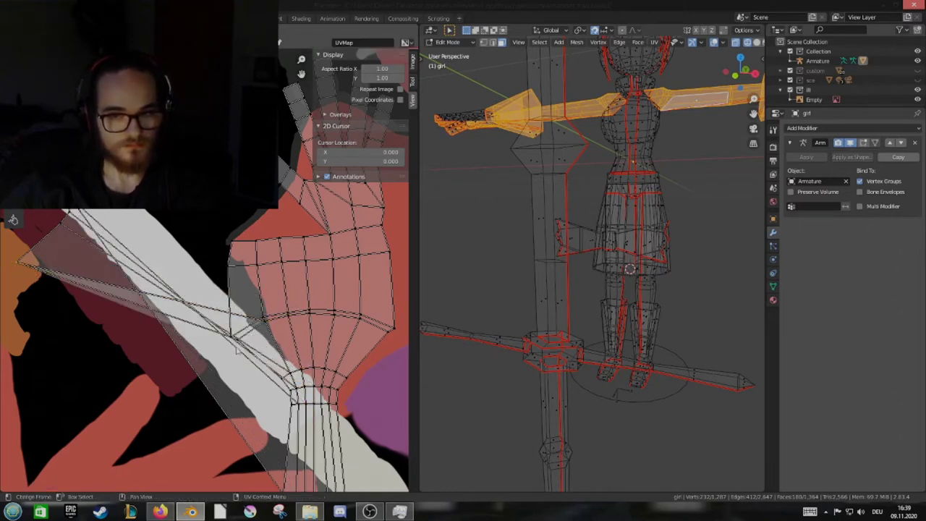
Select only the two hands and re-unwrap them into separate flat UV islands
scroll(273, 328, down, 2)
key(l)
scroll(245, 347, down, 3)
key(c)
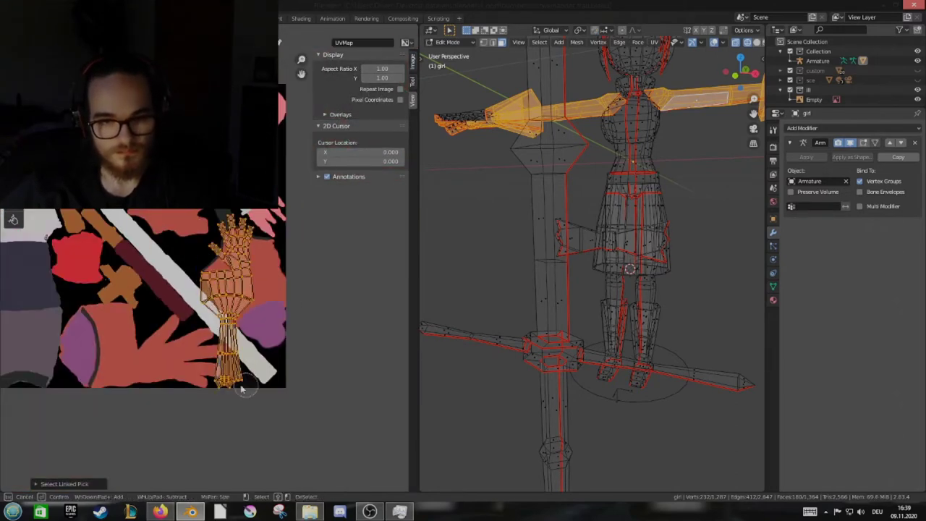
key(Escape)
middle_drag(593, 253, 550, 275)
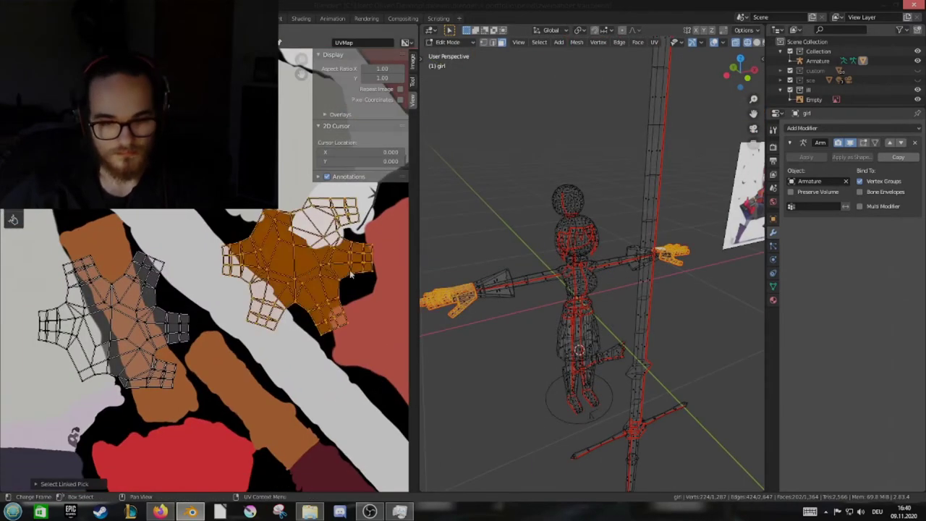
scroll(191, 331, up, 2)
key(a)
scroll(320, 321, up, 2)
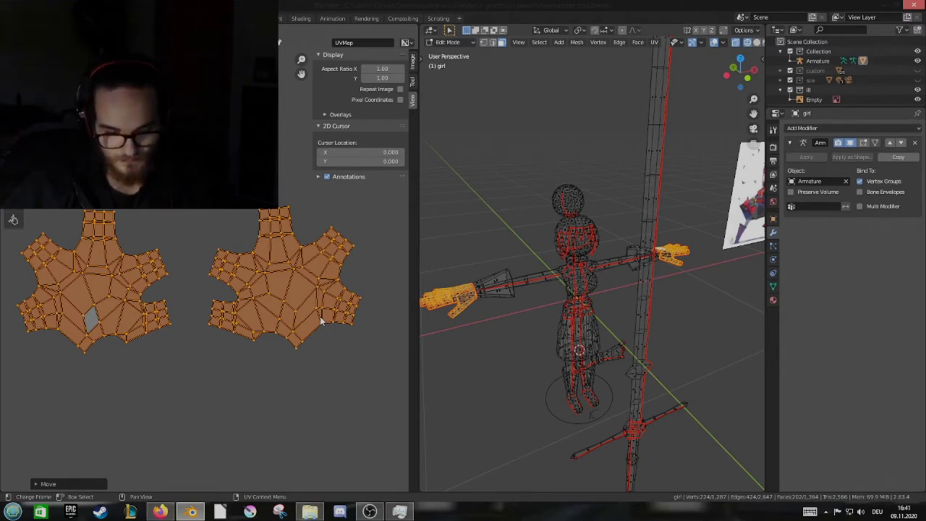
Select vertices and the top edge of the stretched strip and shift them into place
click(282, 318)
scroll(282, 319, up, 4)
click(235, 295)
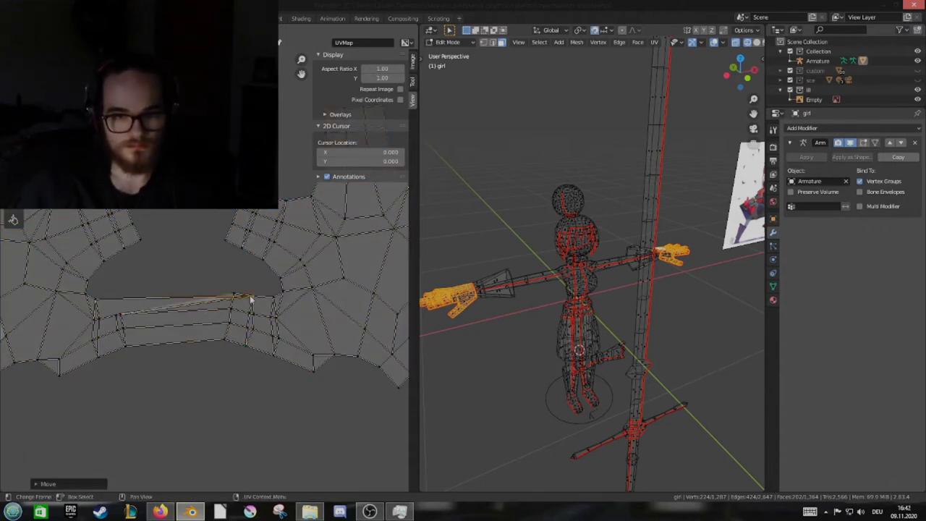
drag(130, 333, 248, 347)
click(130, 306)
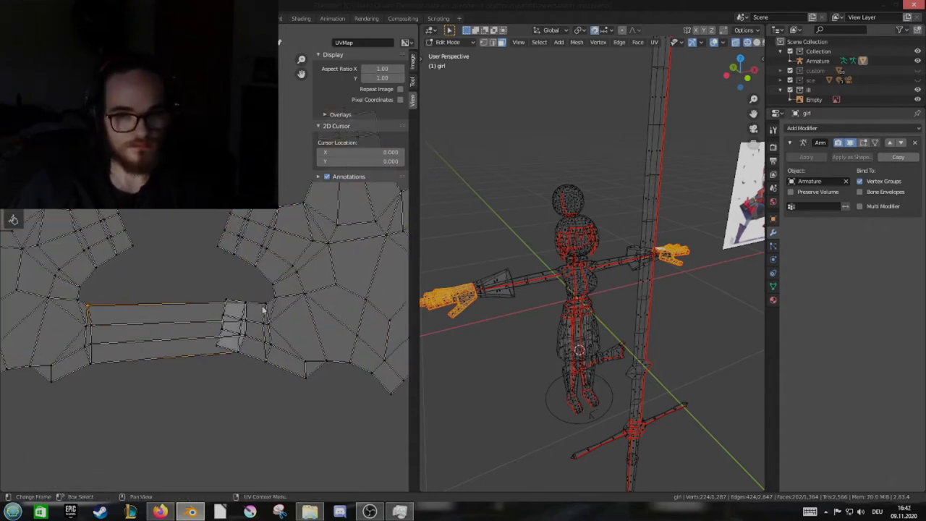
mouse_move(107, 347)
mouse_down()
mouse_move(107, 306)
mouse_move(75, 367)
mouse_up()
middle_drag(75, 367, 79, 396)
Select an upper edge of the strip and pull it up and to the left
click(137, 287)
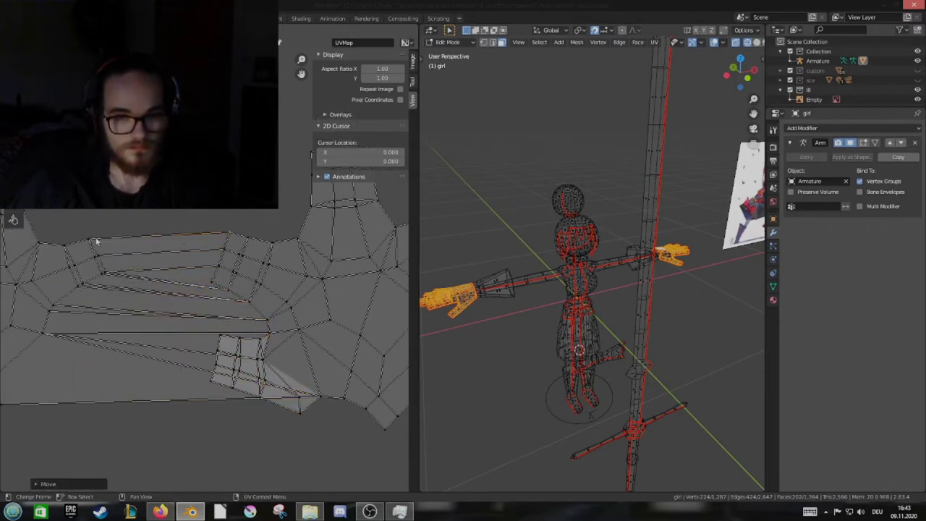
drag(97, 241, 235, 252)
drag(105, 261, 79, 250)
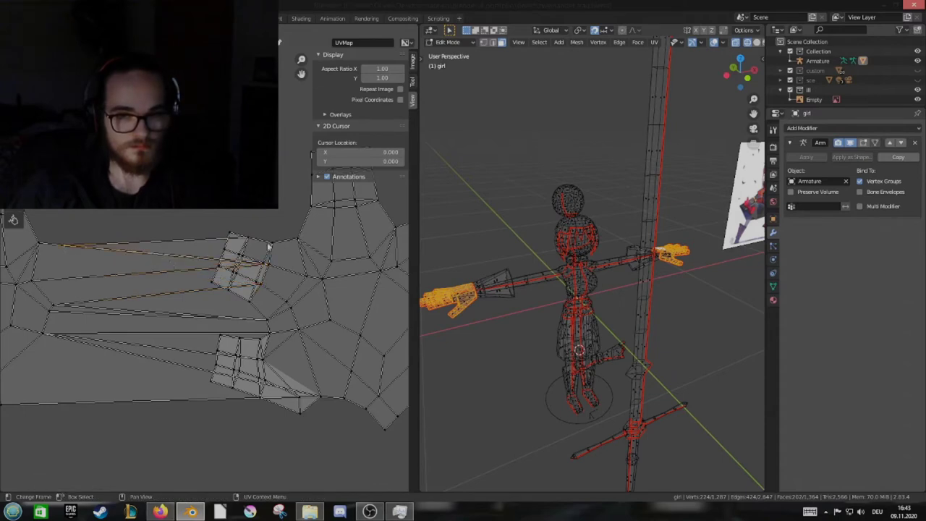
scroll(287, 291, down, 2)
scroll(286, 291, up, 2)
drag(296, 295, 201, 265)
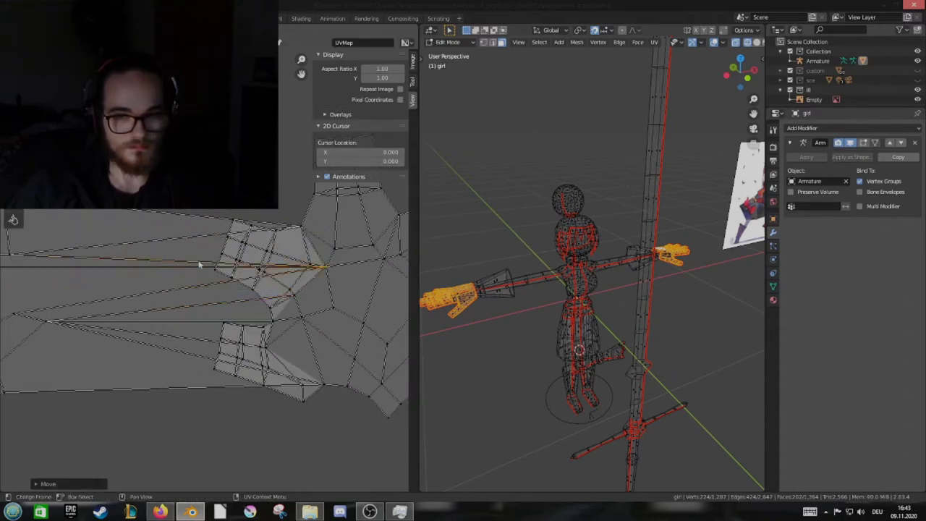
scroll(192, 269, up, 1)
drag(312, 268, 62, 247)
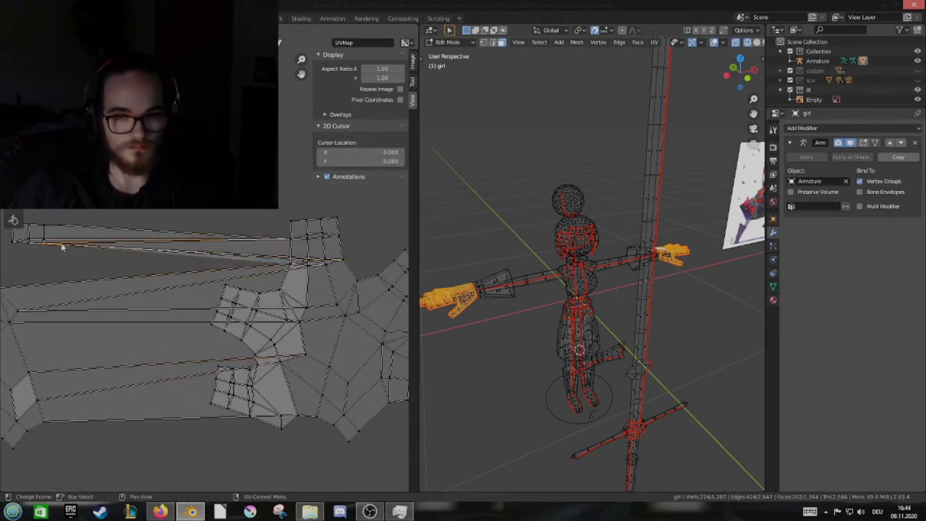
drag(323, 233, 73, 249)
Set the edge's end against the hand and straighten the strip into an even band
scroll(314, 233, down, 1)
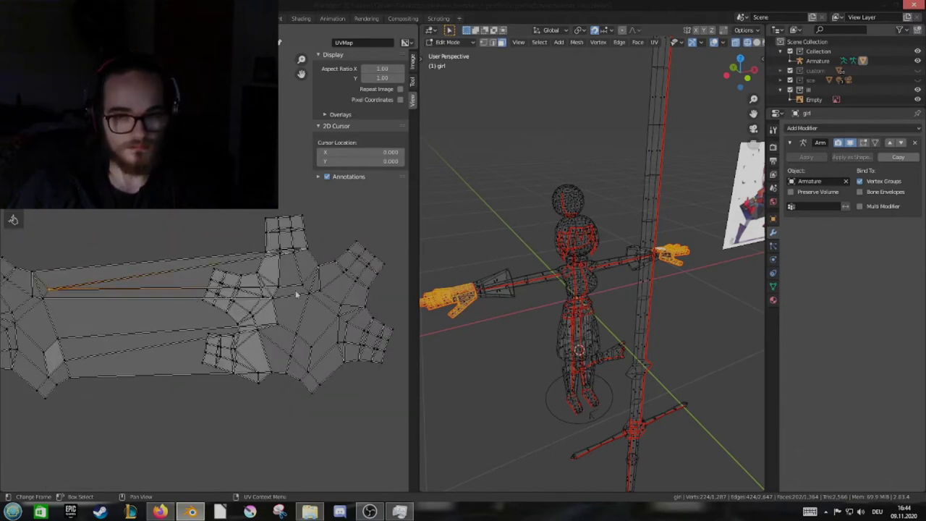
drag(318, 293, 193, 266)
scroll(325, 248, down, 1)
scroll(325, 248, up, 1)
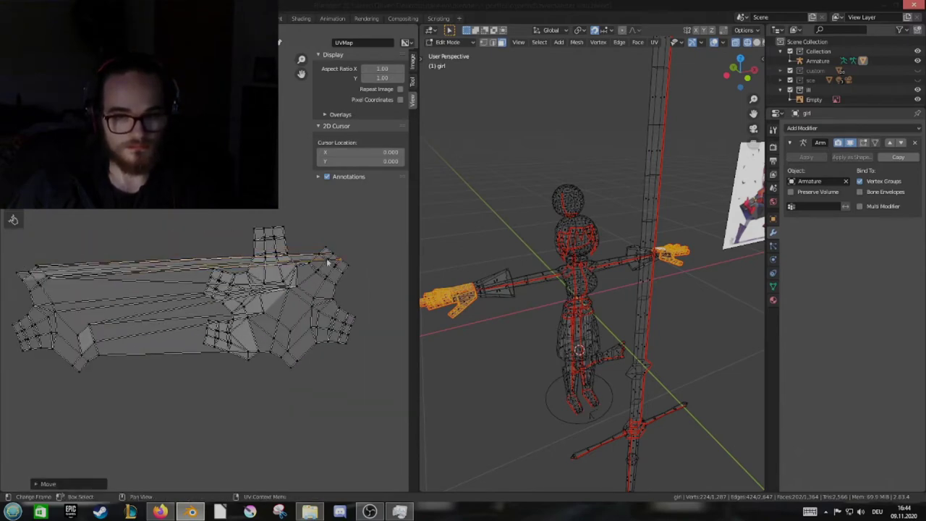
mouse_move(325, 248)
mouse_down()
mouse_move(387, 275)
mouse_move(239, 332)
mouse_up()
scroll(336, 300, down, 1)
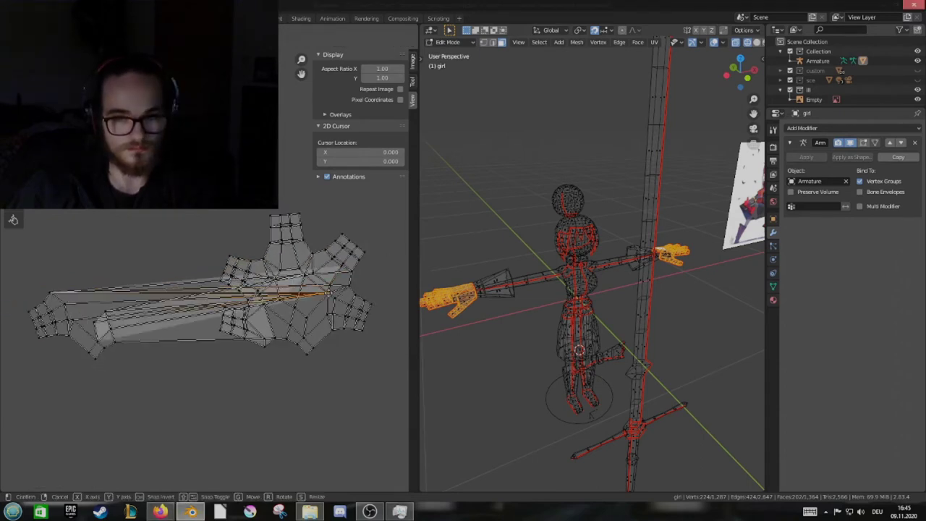
scroll(217, 347, up, 1)
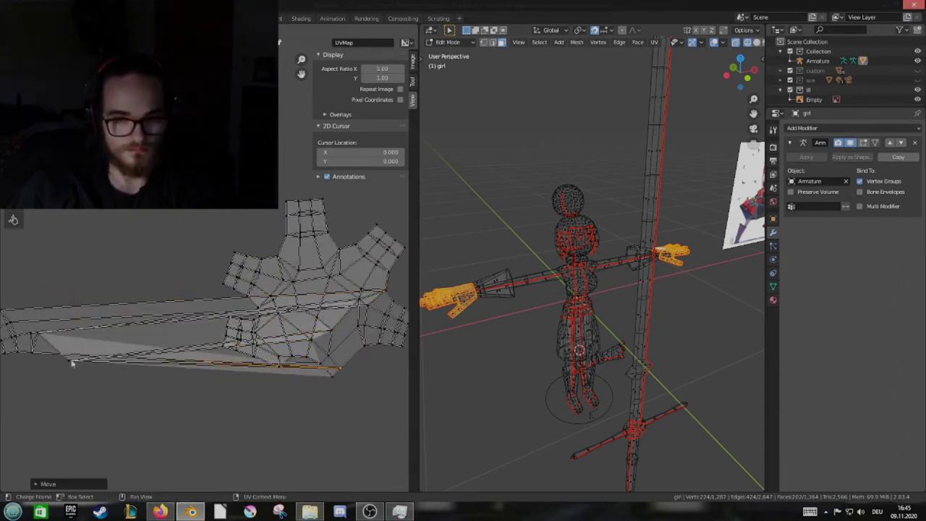
drag(209, 372, 365, 346)
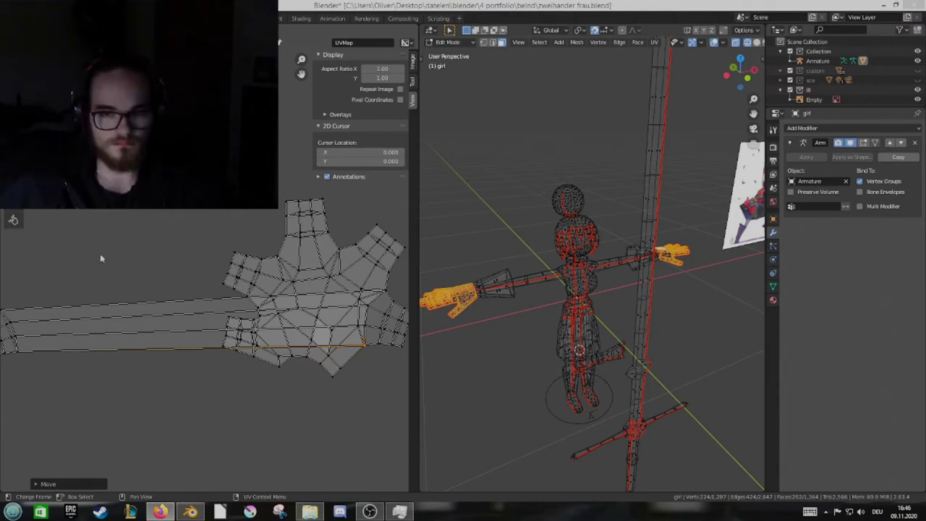
scroll(101, 258, down, 1)
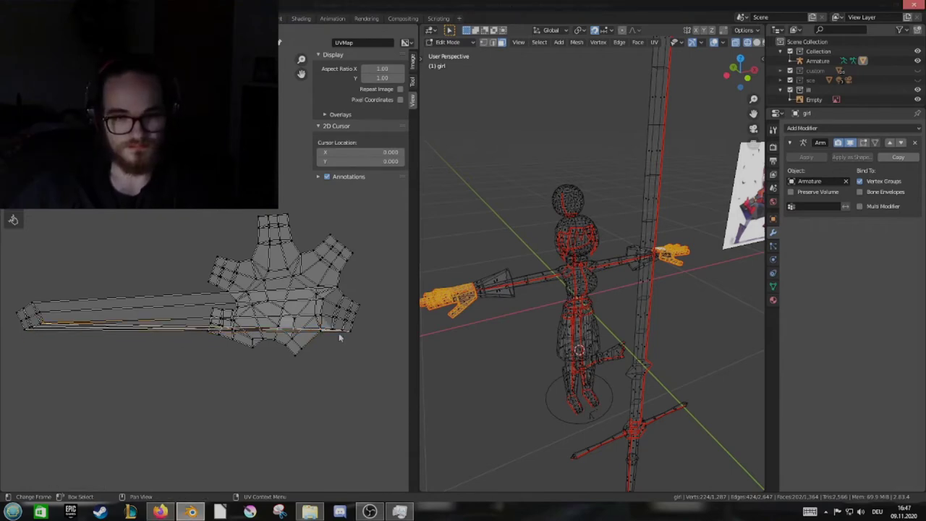
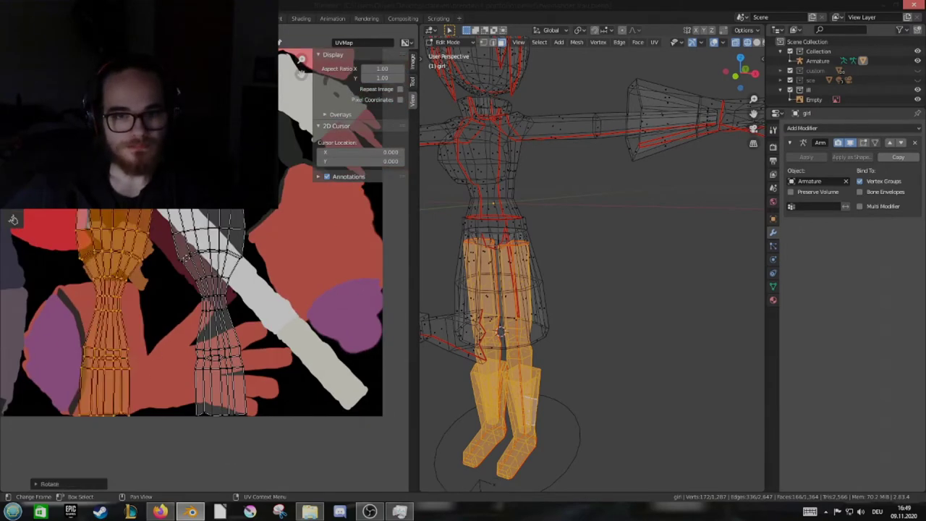
Reposition the lower-leg UV vertices and reshape the long leg strip over the texture
scroll(231, 214, up, 5)
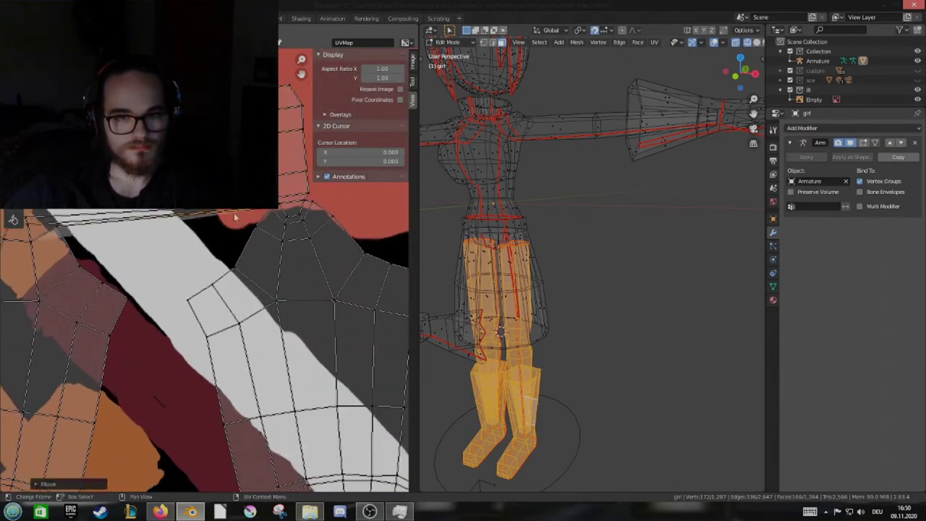
scroll(293, 313, down, 2)
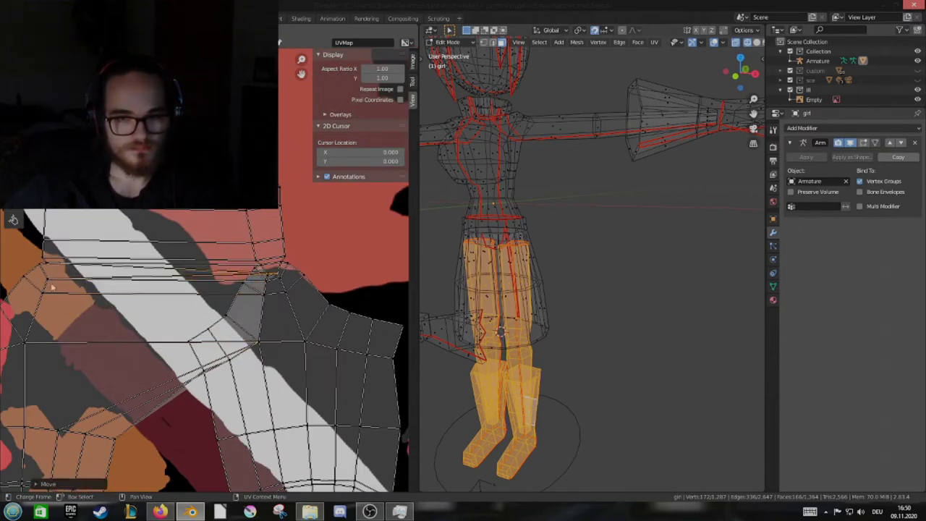
drag(52, 287, 106, 292)
drag(42, 267, 28, 278)
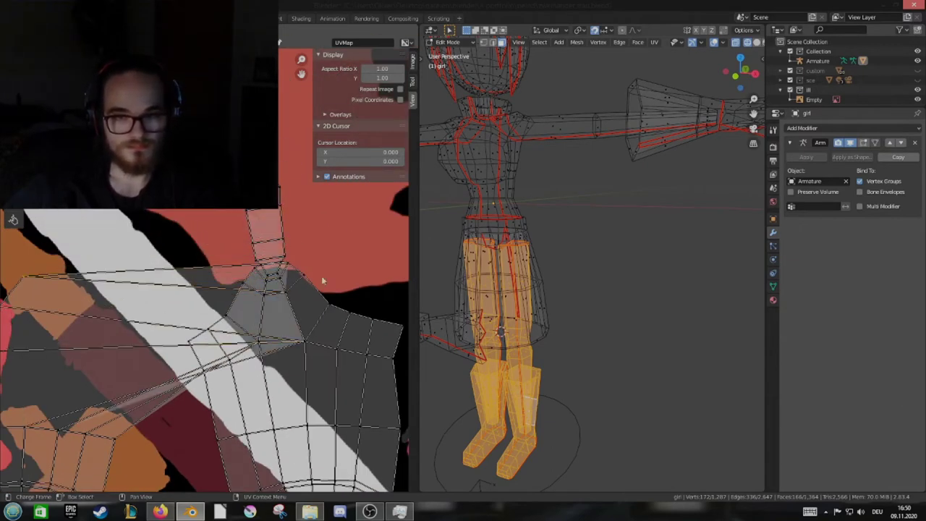
scroll(323, 281, down, 2)
drag(207, 265, 181, 275)
scroll(168, 329, up, 2)
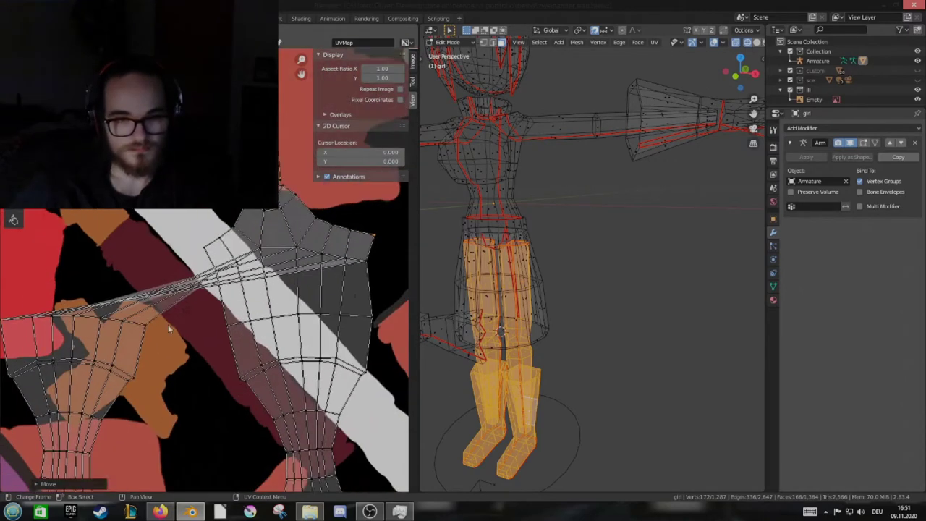
shift+scroll(168, 329, down, 1)
drag(168, 329, 194, 352)
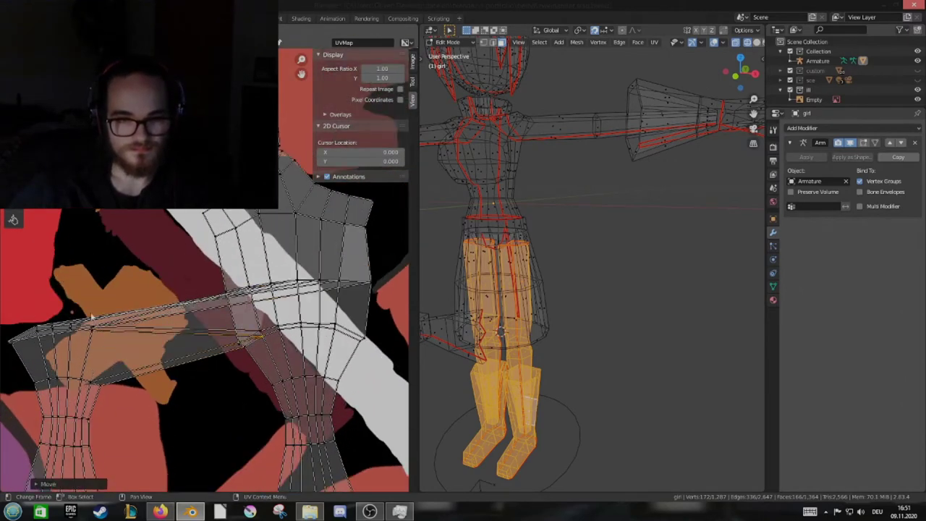
drag(92, 317, 116, 358)
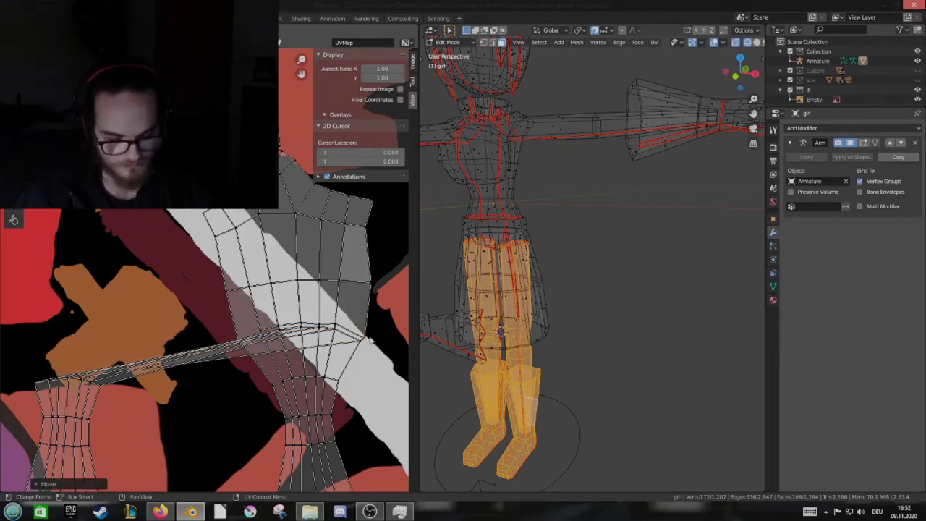
middle_drag(276, 391, 276, 334)
Move the leg UV strip below the texture and collapse it into a thin line
key(g)
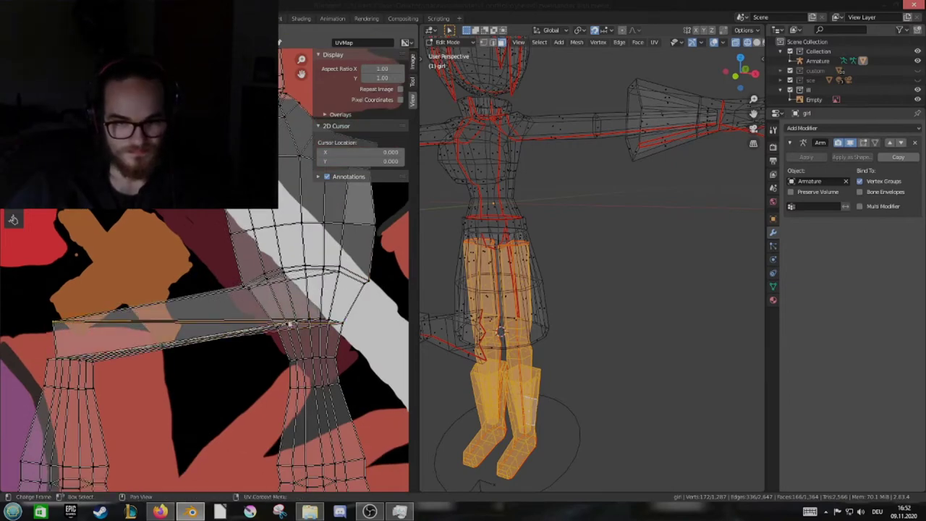
click(144, 367)
middle_drag(313, 359, 292, 335)
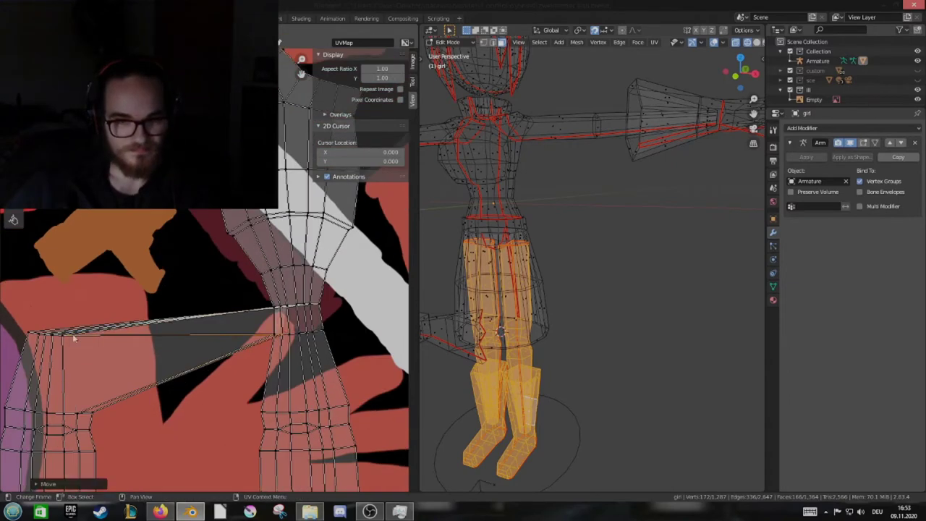
scroll(282, 338, up, 2)
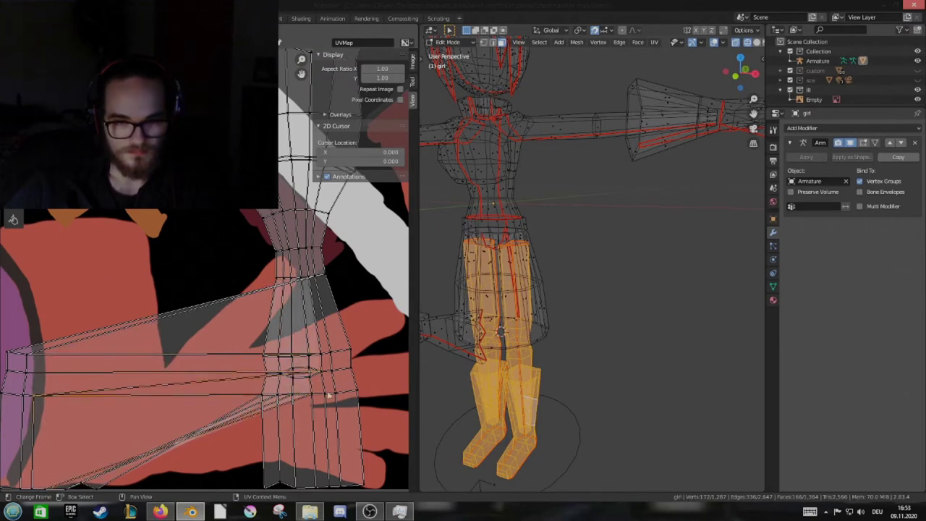
key(g)
click(255, 430)
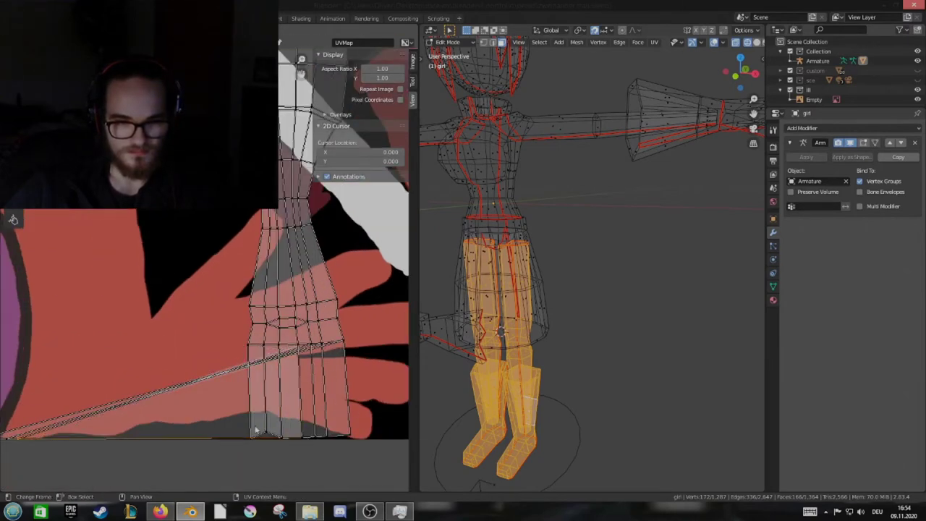
scroll(255, 430, down, 3)
scroll(256, 430, down, 2)
Select the connected torso UV island and place it beside the other torso island
key(g)
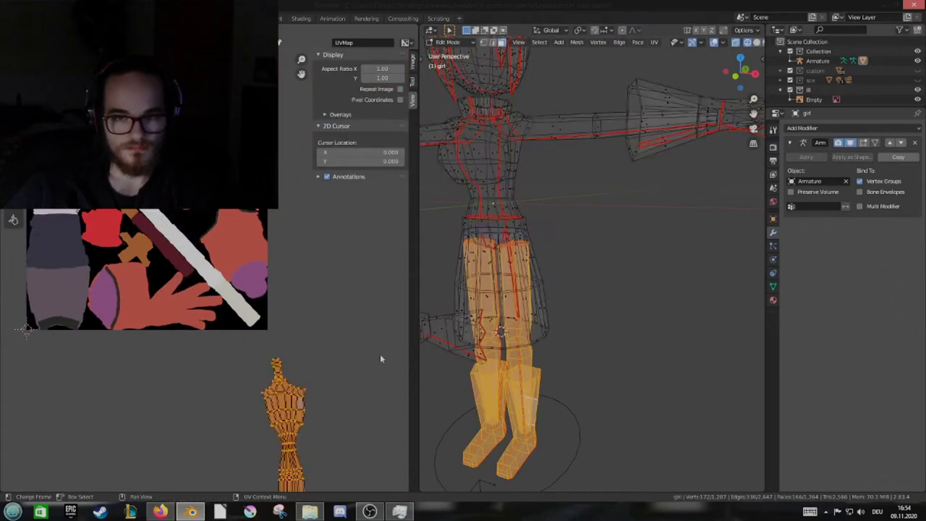
key(a)
scroll(379, 354, up, 2)
scroll(379, 353, up, 2)
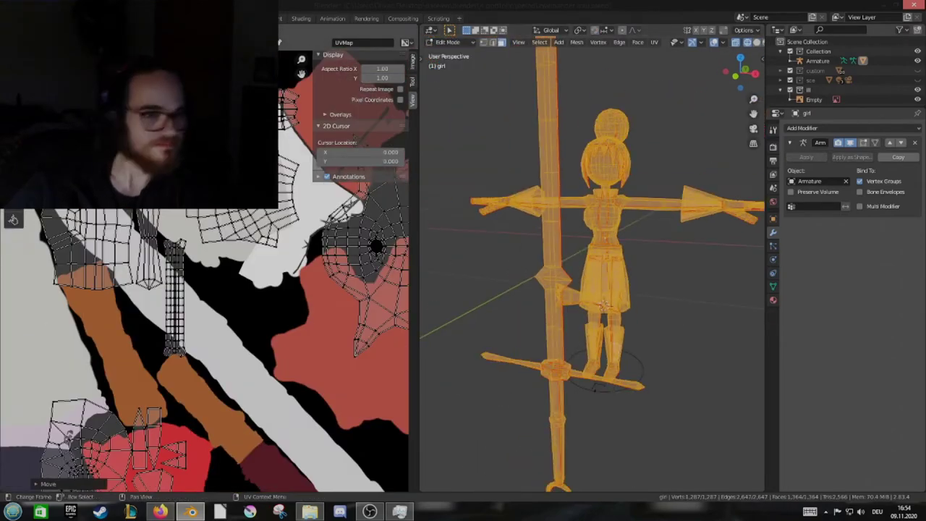
scroll(217, 325, down, 3)
scroll(639, 135, up, 3)
click(639, 135)
key(ctrl+l)
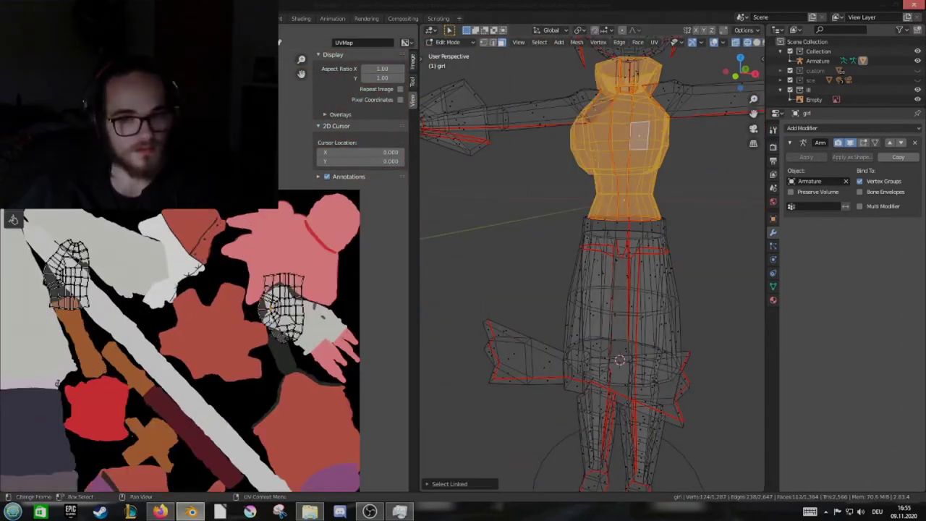
key(g)
key(Return)
Stretch the island's bottom vertices toward the other island and nudge selected vertices up-right
scroll(44, 231, up, 3)
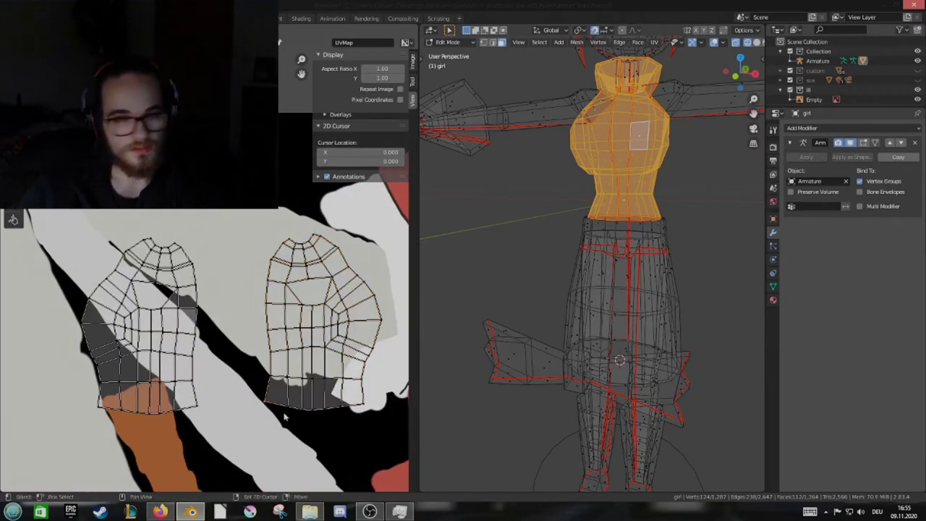
drag(284, 417, 132, 387)
scroll(177, 318, up, 1)
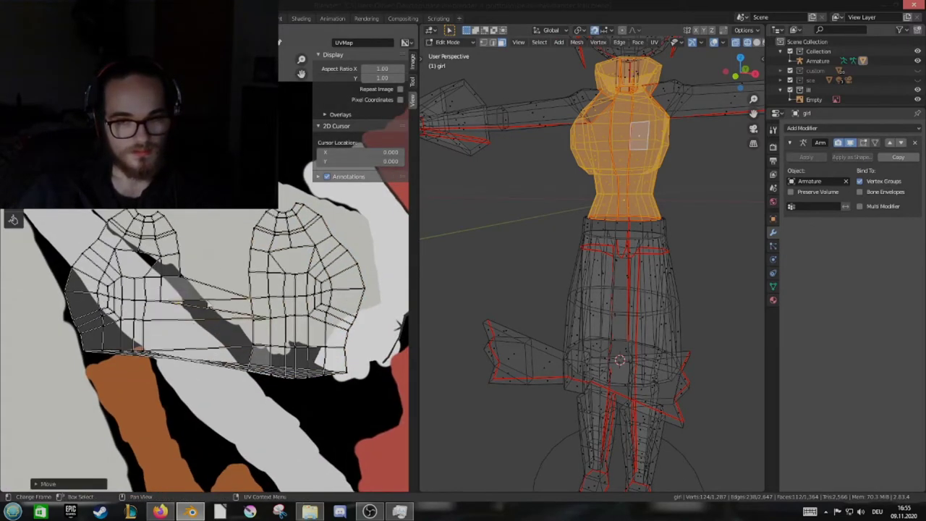
scroll(172, 300, up, 1)
scroll(168, 284, up, 1)
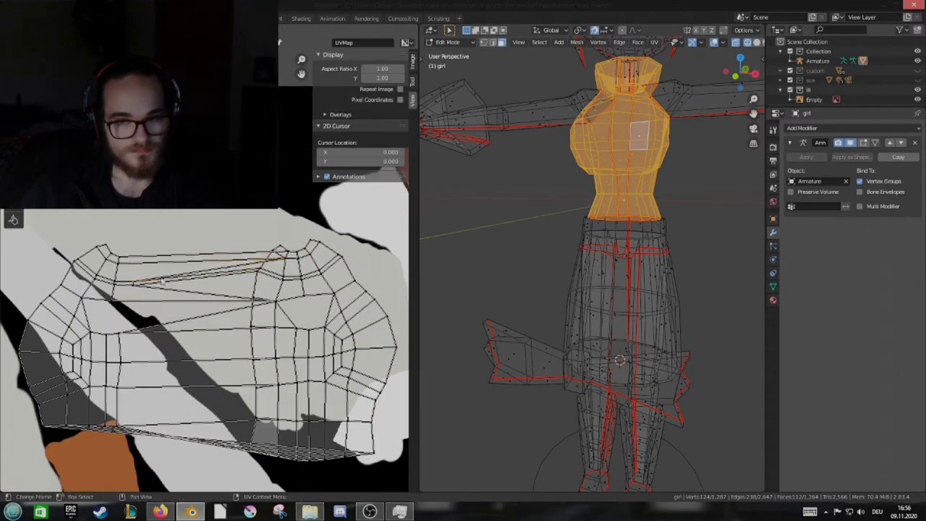
drag(319, 253, 335, 258)
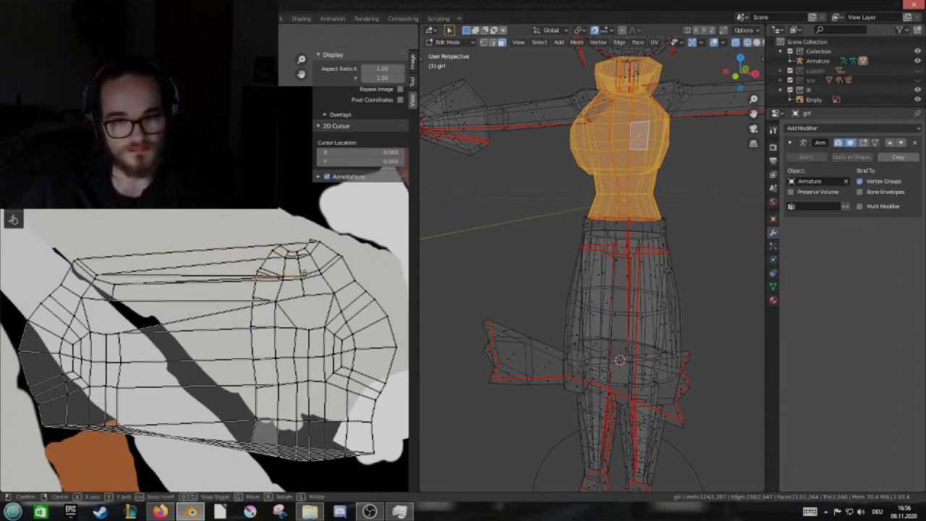
scroll(289, 300, up, 1)
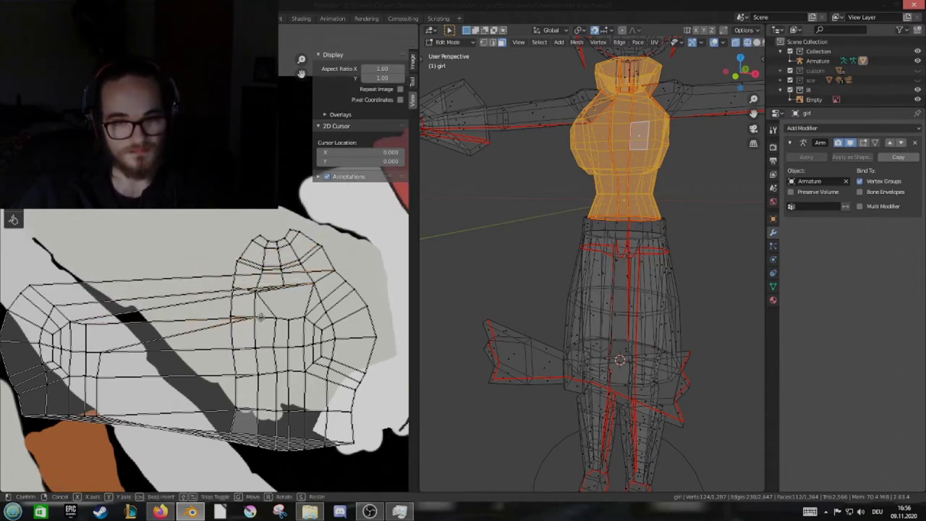
scroll(278, 306, up, 1)
scroll(272, 311, up, 1)
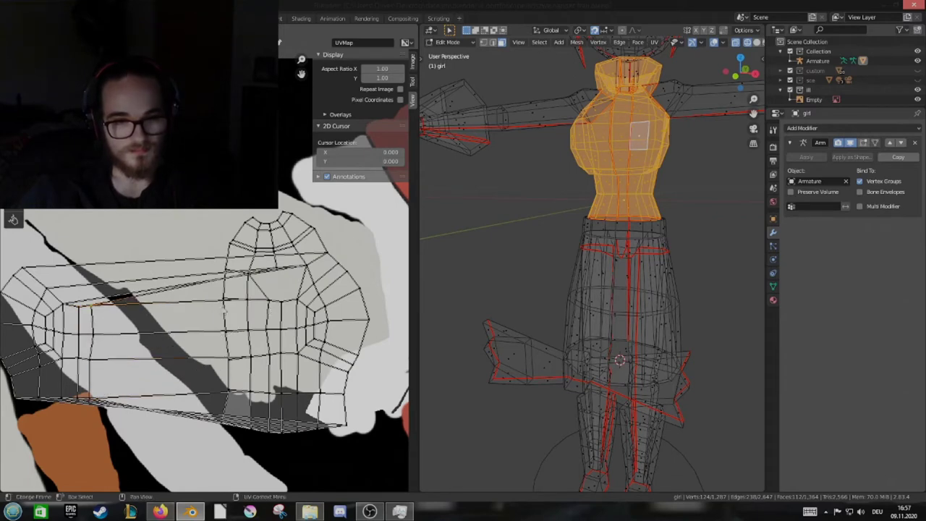
Pull the remaining stray torso vertices and edges into place, then select all
drag(224, 309, 113, 292)
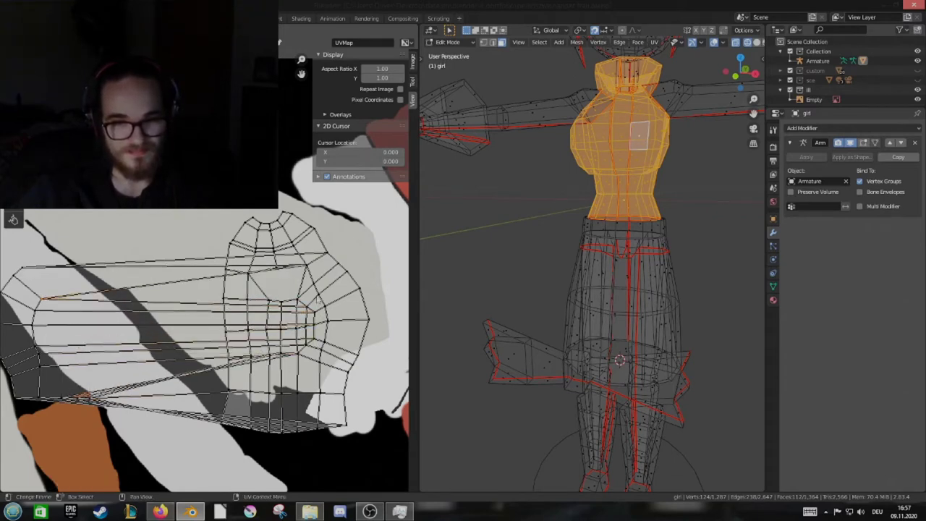
middle_drag(316, 297, 320, 313)
drag(321, 313, 84, 354)
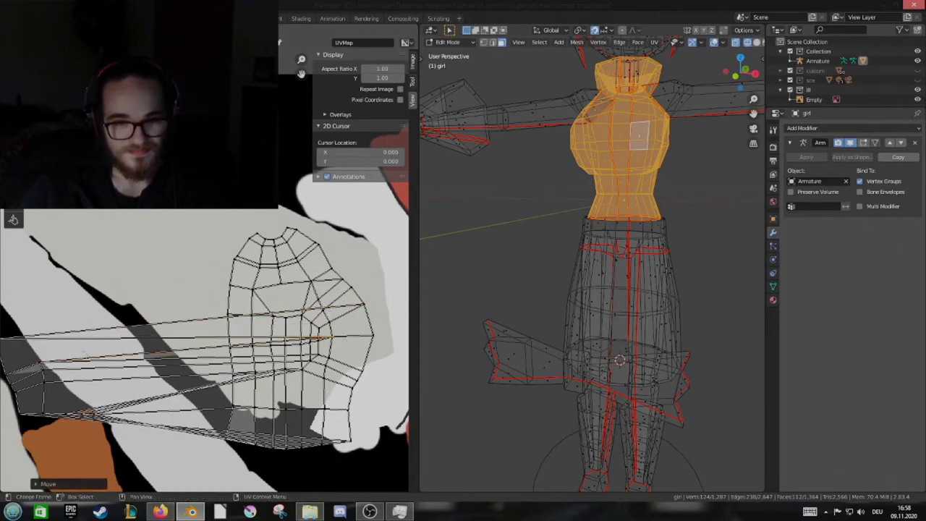
middle_drag(84, 354, 66, 300)
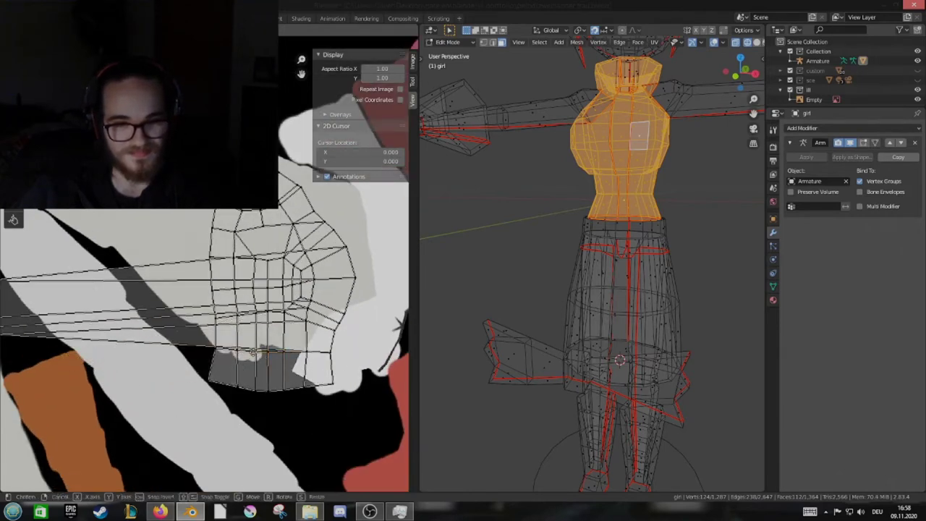
scroll(253, 352, up, 3)
scroll(295, 327, down, 8)
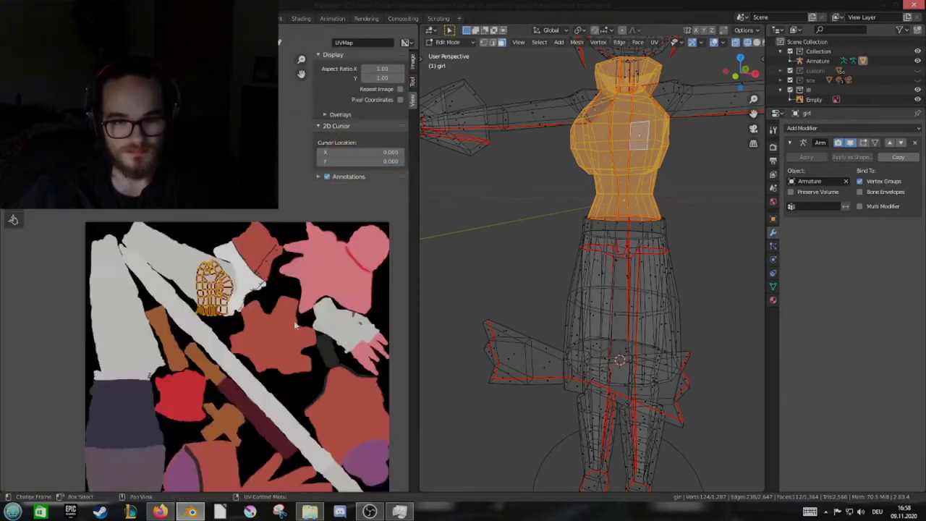
key(a)
scroll(295, 327, up, 5)
scroll(640, 277, up, 4)
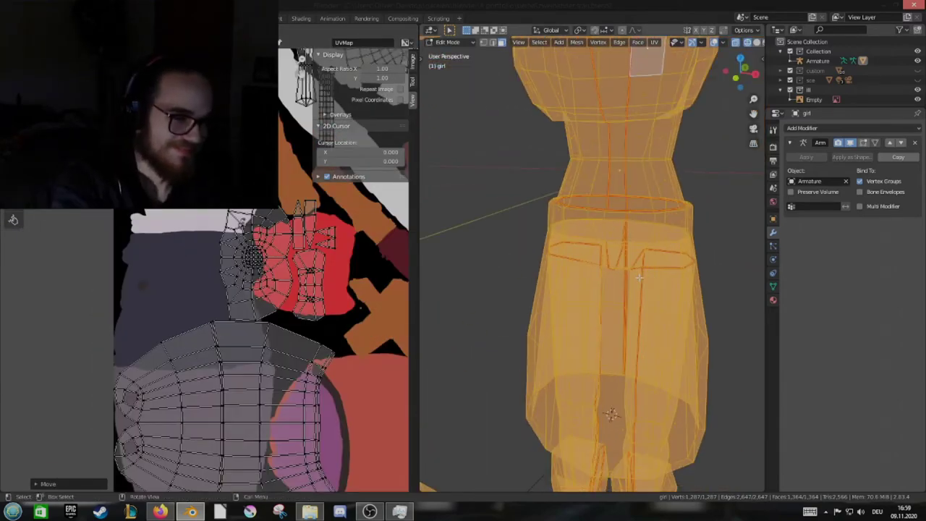
Scale all the UV islands so they fit onto the texture
scroll(238, 302, down, 5)
scroll(237, 301, up, 4)
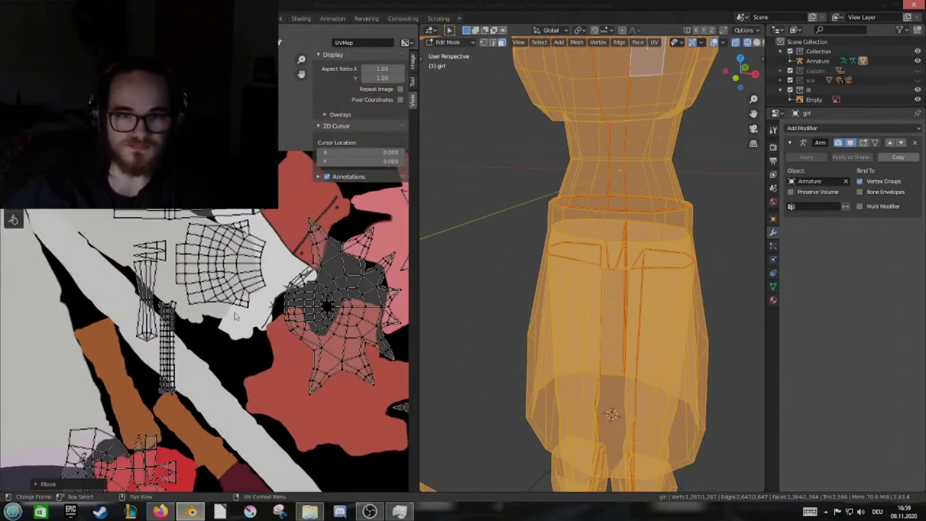
scroll(600, 275, down, 4)
scroll(321, 323, up, 2)
scroll(320, 322, down, 4)
scroll(600, 217, up, 3)
key(s)
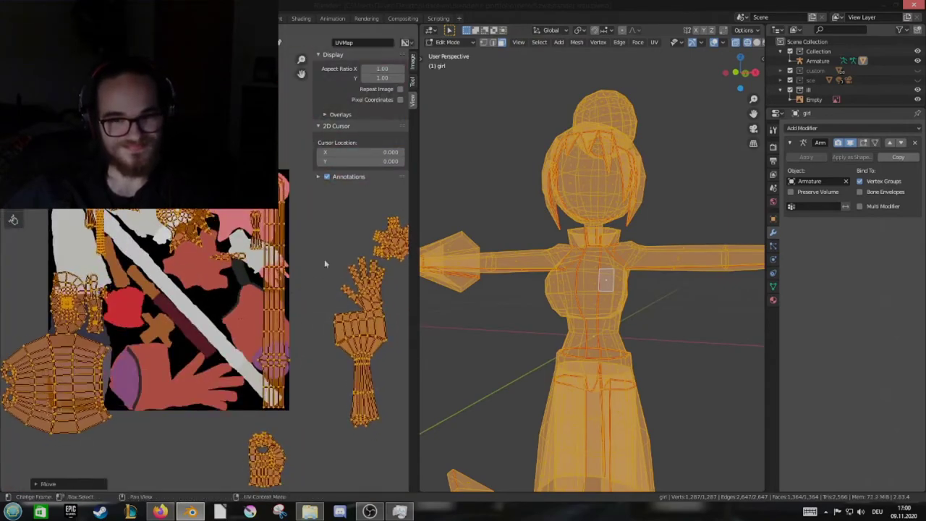
click(324, 265)
scroll(316, 303, up, 3)
click(316, 304)
Rotate the skirt UV island into its new orientation
scroll(263, 384, up, 3)
scroll(166, 306, up, 2)
scroll(166, 305, down, 5)
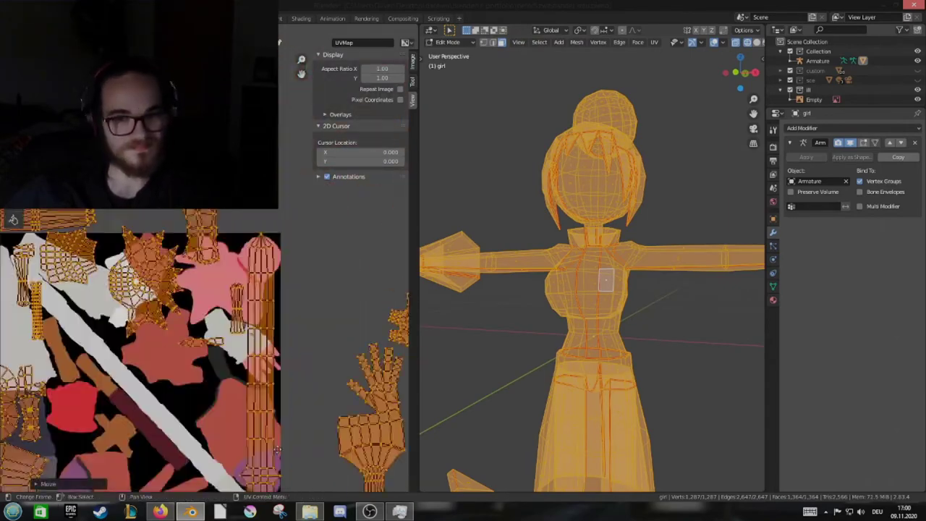
scroll(226, 372, up, 2)
scroll(226, 372, down, 3)
scroll(239, 326, up, 5)
key(r)
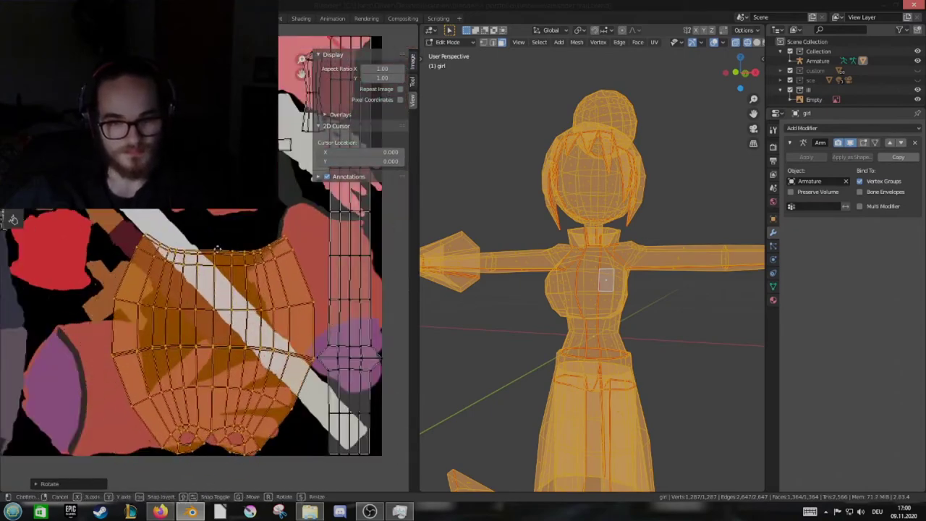
click(352, 222)
Select the whole arm UV island and drop it onto the painted texture
scroll(351, 222, down, 4)
scroll(217, 304, up, 3)
scroll(217, 304, down, 1)
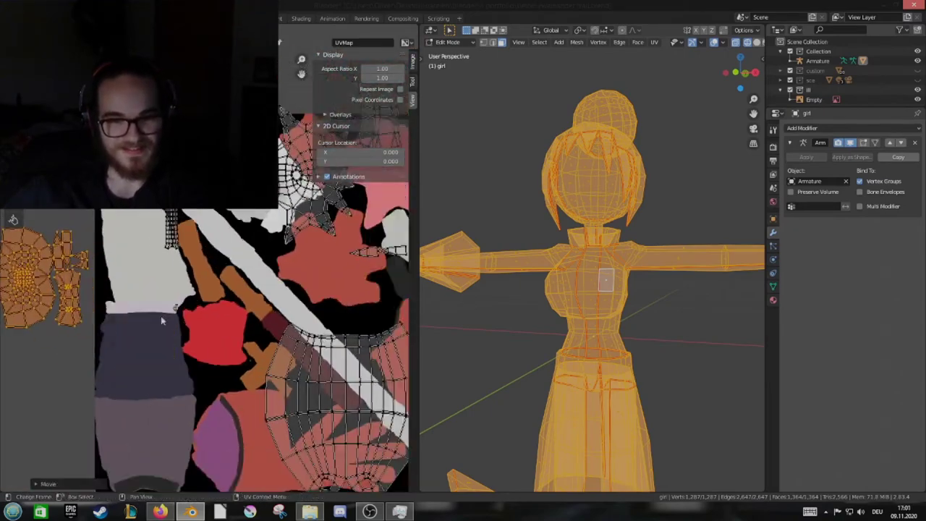
scroll(334, 317, down, 2)
key(l)
scroll(334, 317, up, 3)
scroll(257, 370, down, 2)
scroll(257, 370, down, 2)
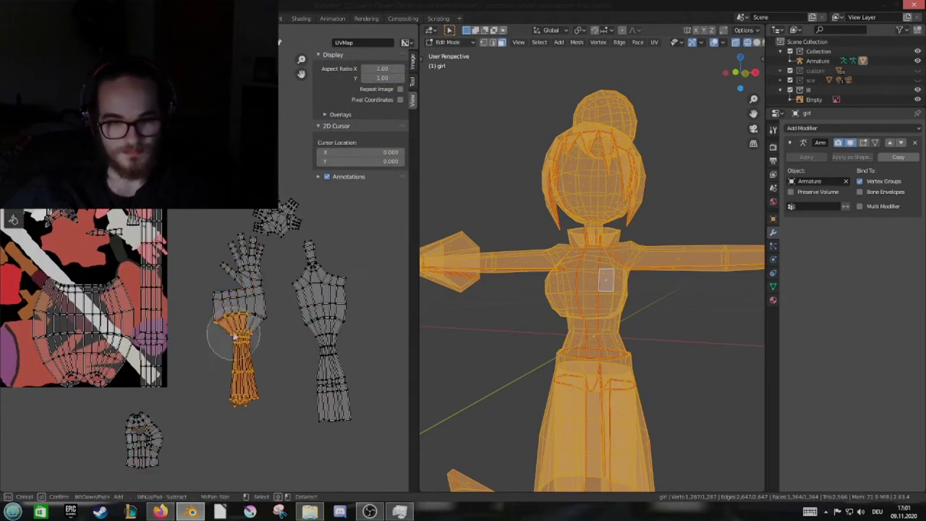
scroll(284, 299, up, 2)
scroll(284, 299, up, 4)
key(g)
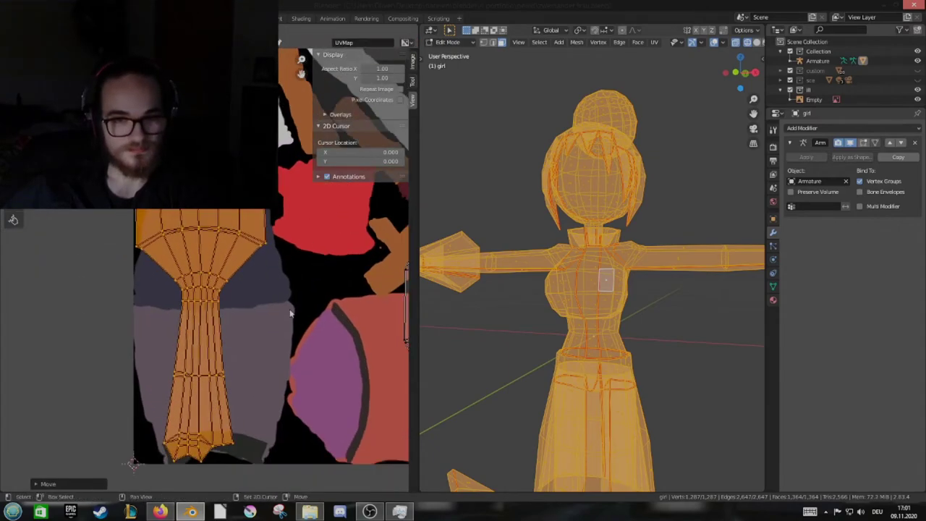
click(252, 324)
Resize the arm island to fit the coloured area
scroll(252, 330, down, 2)
scroll(252, 329, down, 2)
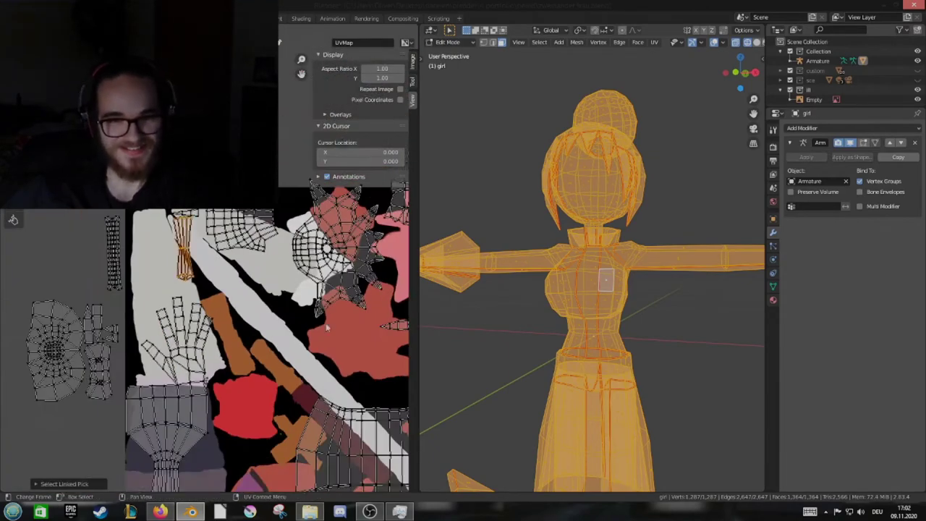
scroll(278, 331, up, 3)
key(s)
click(281, 330)
scroll(324, 363, up, 2)
Select the sleeve island and move it onto its painted area of the texture
scroll(310, 312, down, 3)
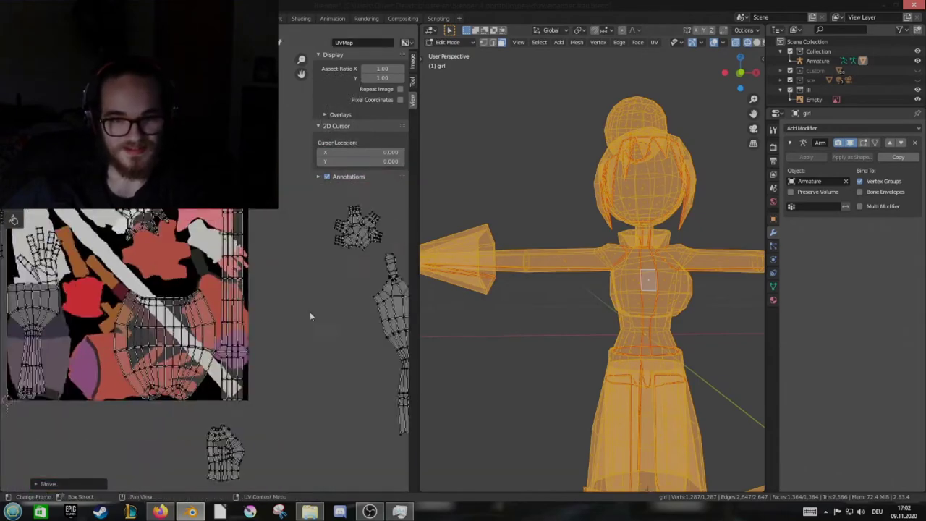
scroll(309, 312, up, 2)
key(c)
key(Escape)
scroll(348, 391, up, 3)
key(g)
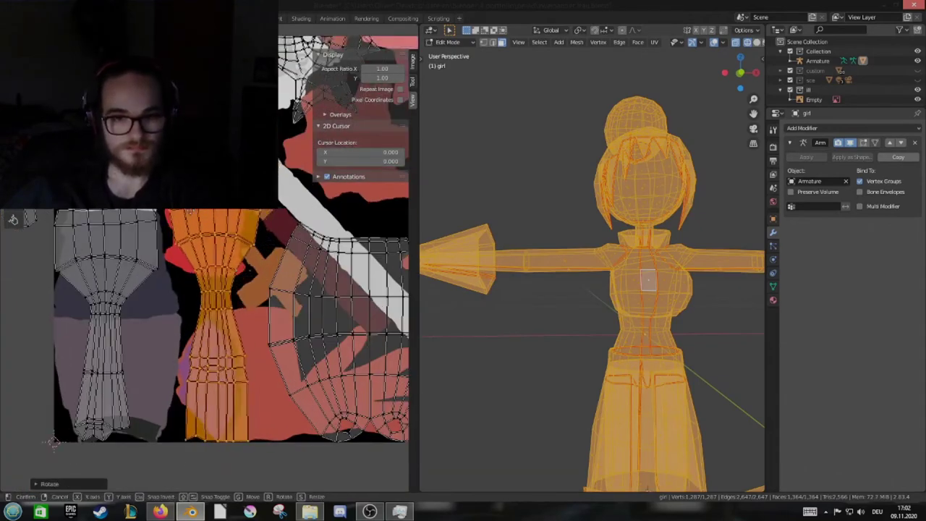
click(269, 377)
Adjust the sleeve island's size to fit its painted region
scroll(270, 377, up, 2)
scroll(253, 326, up, 2)
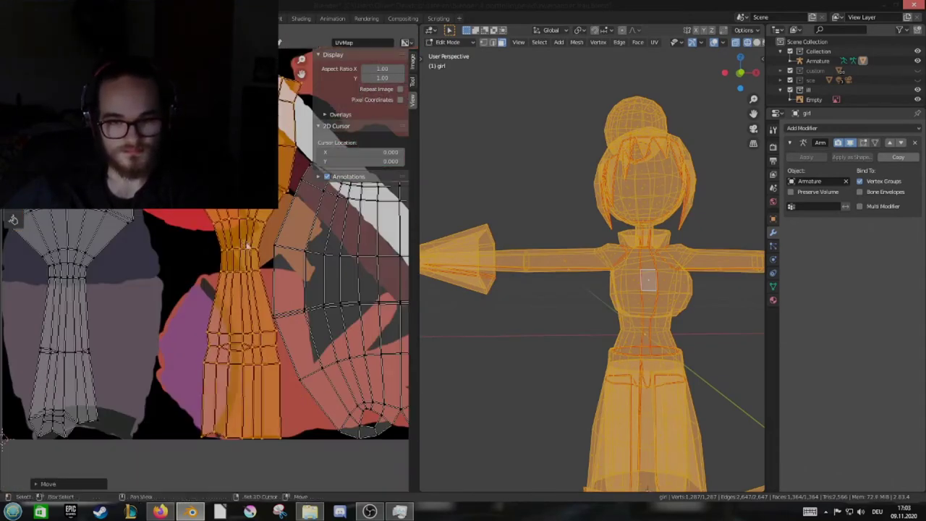
scroll(230, 229, up, 2)
scroll(230, 228, down, 1)
scroll(239, 289, down, 3)
scroll(246, 325, up, 1)
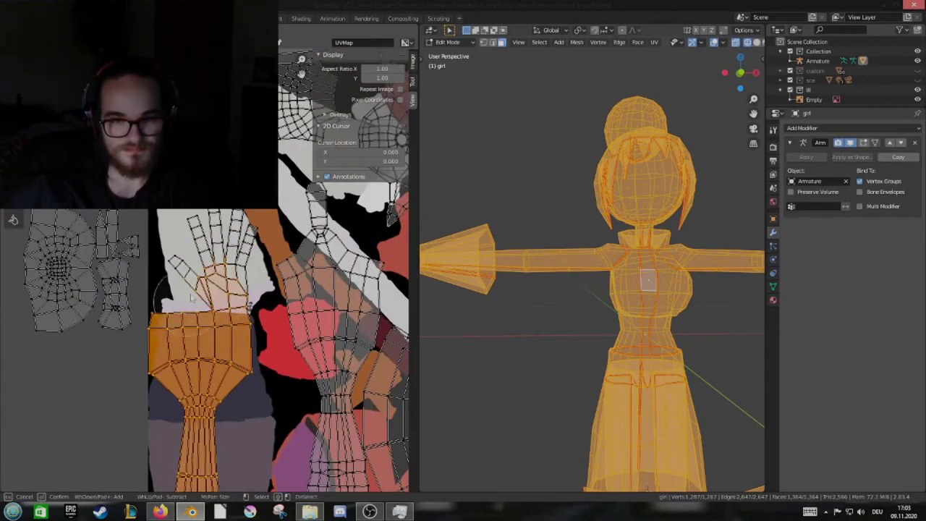
scroll(247, 343, down, 1)
scroll(247, 343, up, 2)
scroll(246, 343, up, 2)
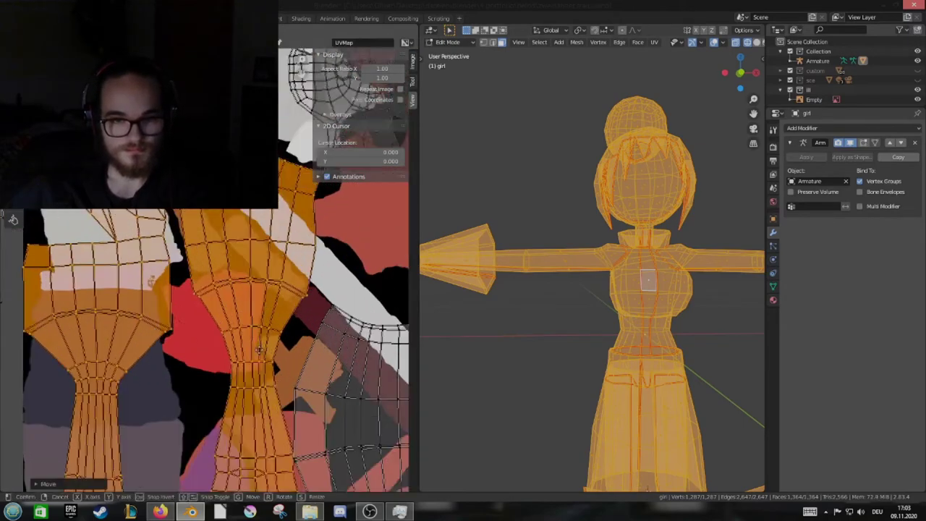
key(s)
key(Escape)
scroll(375, 359, down, 3)
scroll(253, 325, up, 3)
scroll(217, 325, down, 3)
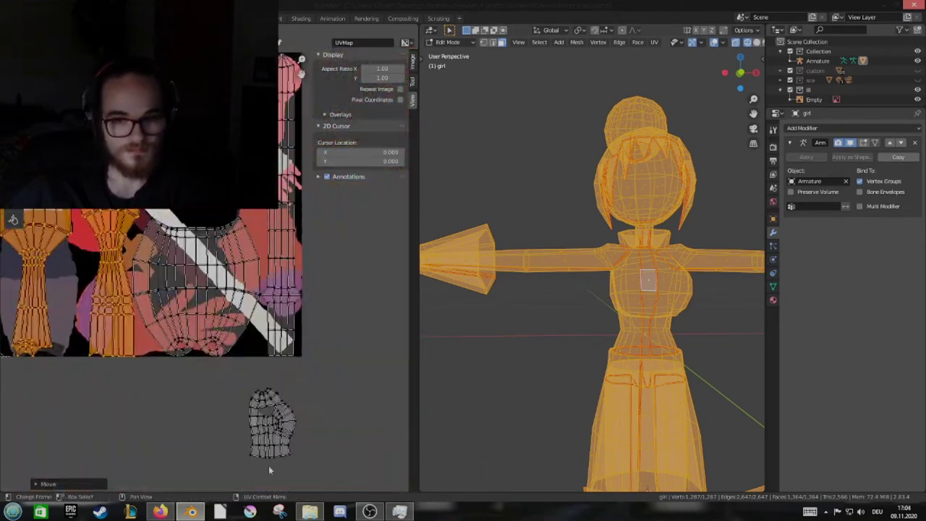
scroll(139, 288, up, 4)
scroll(140, 287, down, 3)
scroll(173, 359, up, 2)
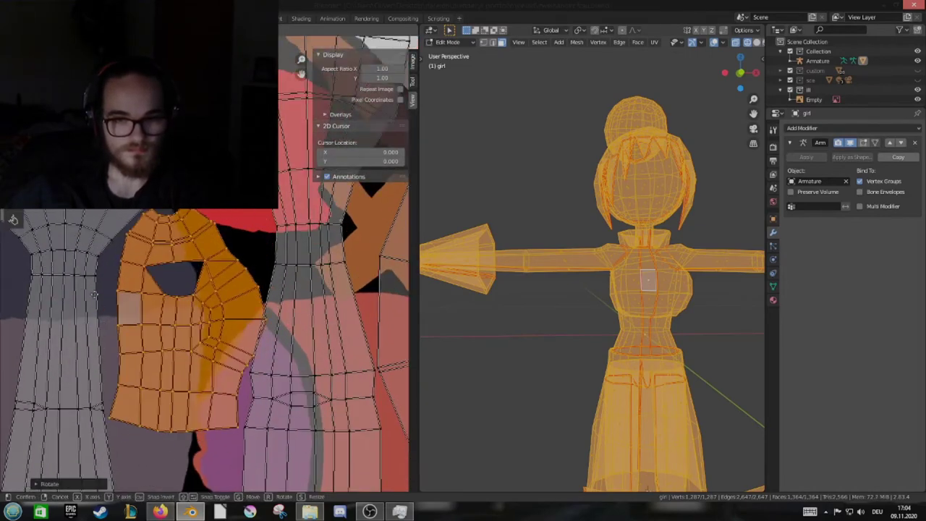
scroll(173, 359, up, 1)
scroll(302, 379, down, 3)
scroll(217, 303, up, 2)
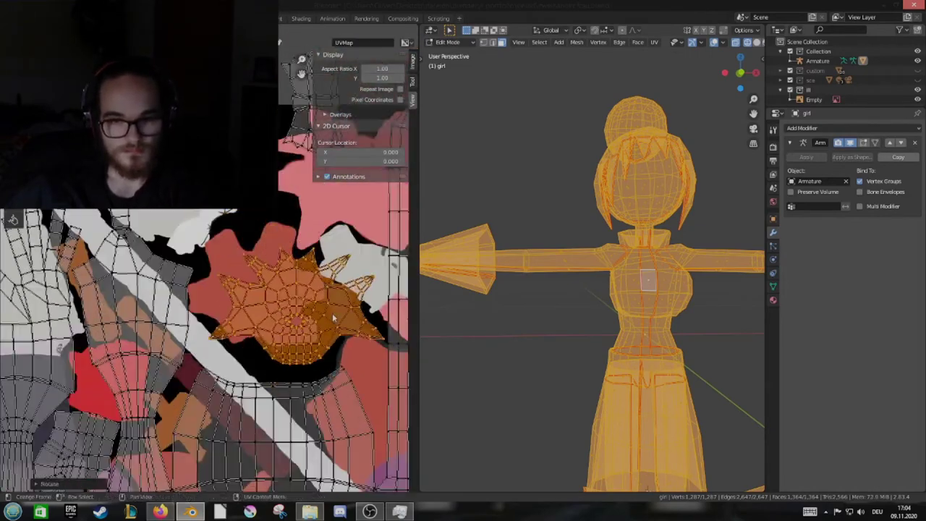
scroll(217, 303, up, 2)
Select the star-shaped island and reposition it on the texture
key(g)
click(217, 304)
scroll(216, 325, down, 2)
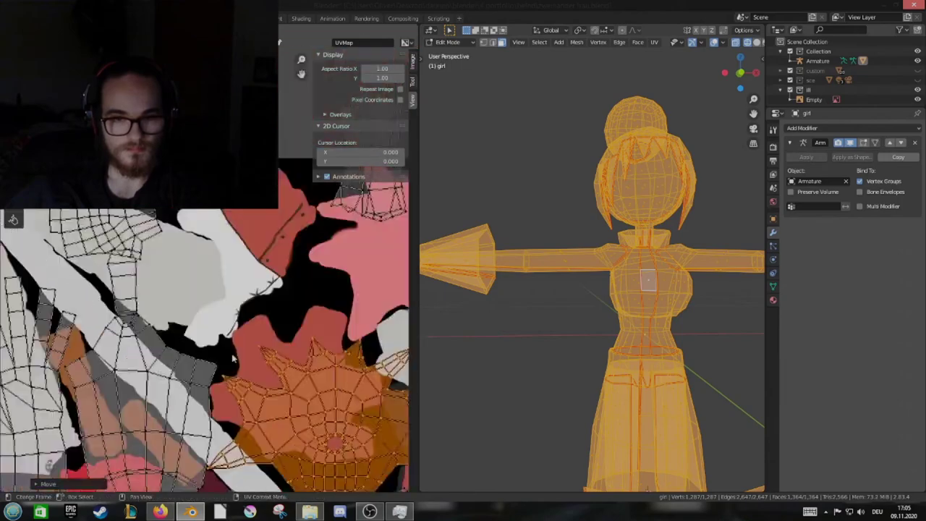
scroll(217, 326, down, 2)
scroll(217, 326, up, 3)
key(g)
click(217, 303)
scroll(216, 304, down, 2)
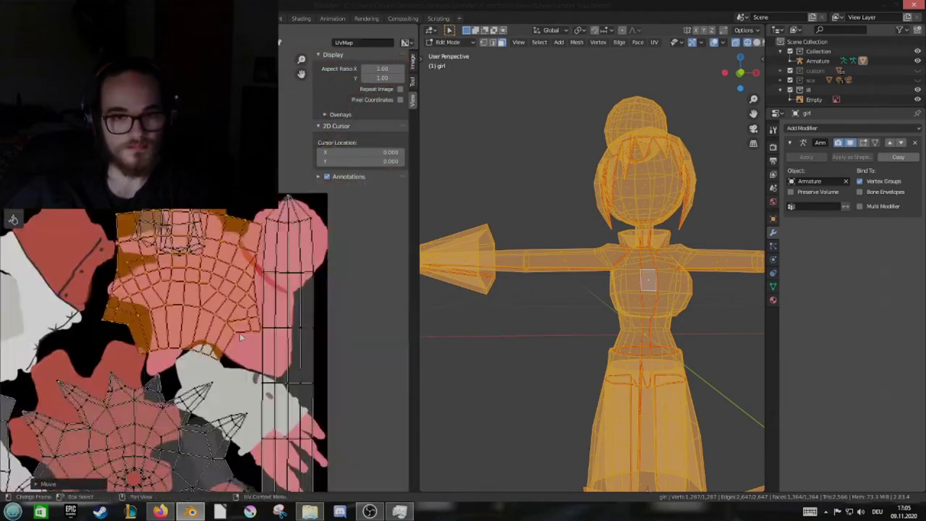
scroll(216, 304, down, 2)
scroll(311, 296, up, 4)
Rotate the linked island and move the small triangular pieces into place
key(l)
scroll(311, 297, down, 2)
key(r)
click(290, 325)
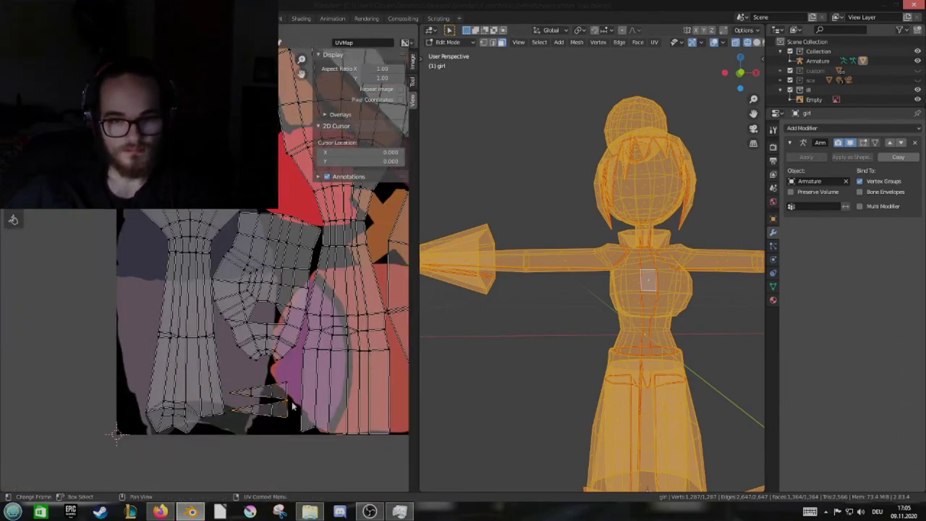
scroll(274, 430, up, 2)
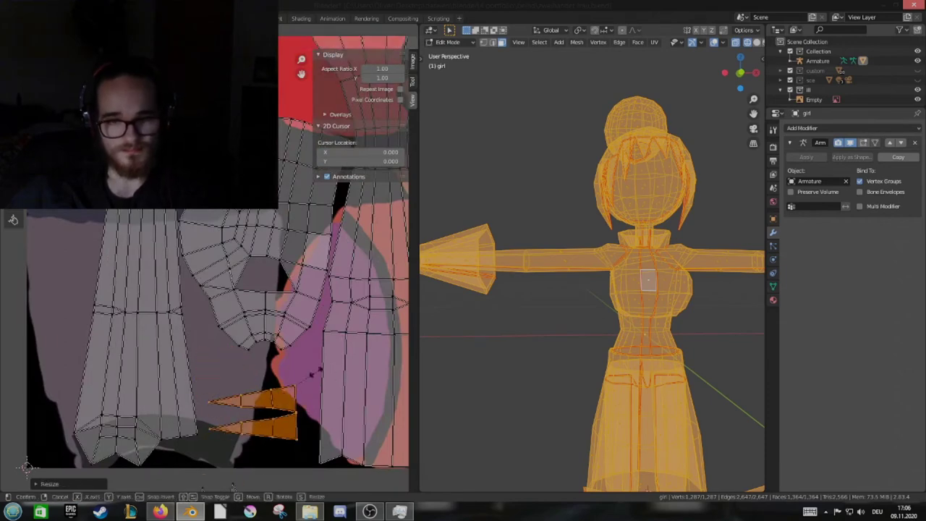
scroll(275, 297, down, 2)
scroll(275, 297, down, 2)
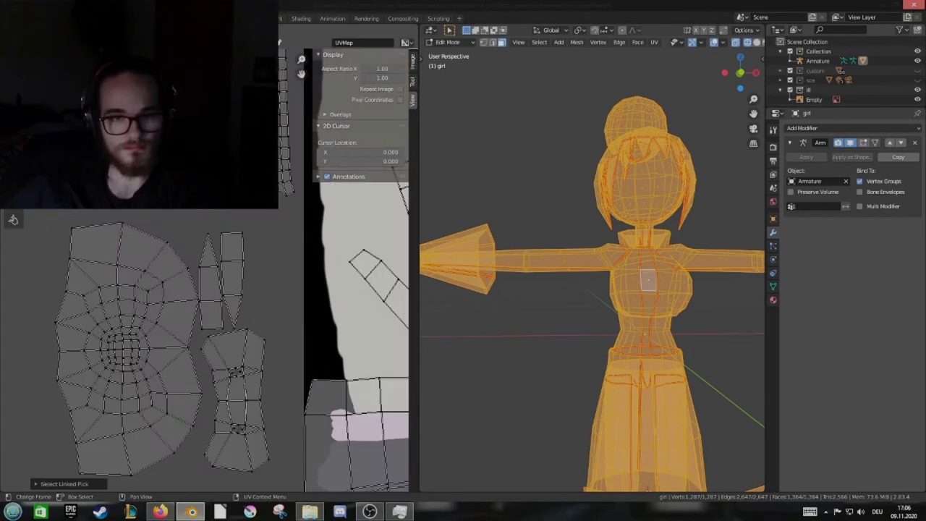
scroll(325, 325, up, 3)
key(g)
click(304, 354)
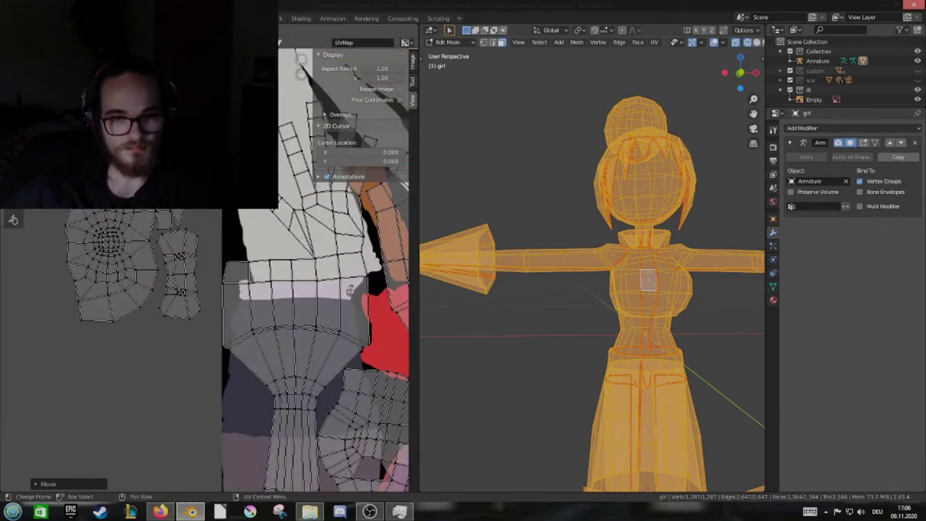
scroll(350, 373, up, 2)
scroll(349, 373, down, 2)
scroll(289, 347, down, 1)
scroll(217, 326, up, 2)
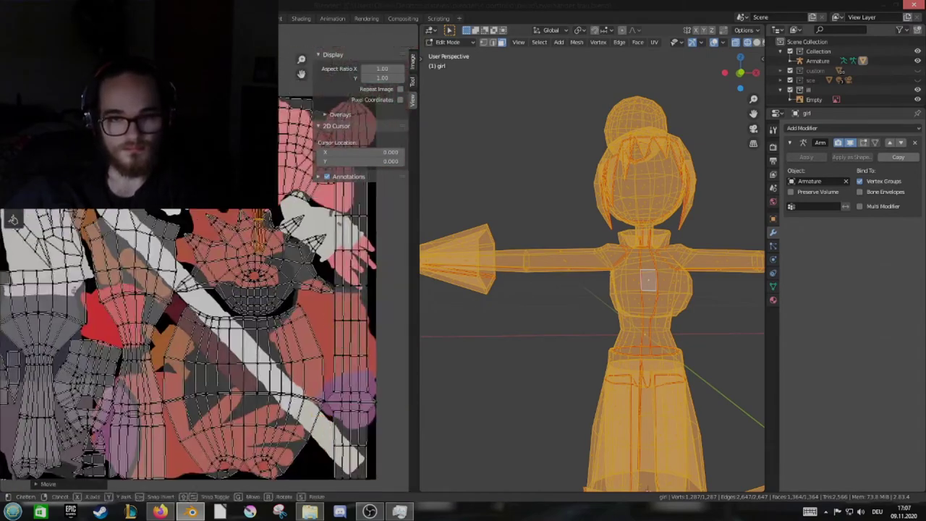
scroll(145, 303, down, 2)
Move, enlarge and rotate a small island over its painted area
key(l)
scroll(132, 294, up, 3)
key(g)
click(286, 267)
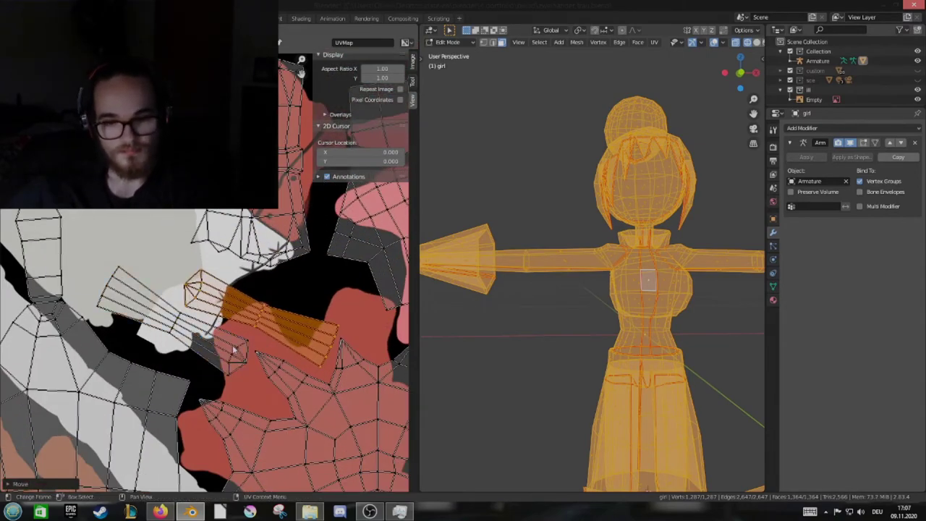
click(285, 354)
scroll(248, 342, down, 1)
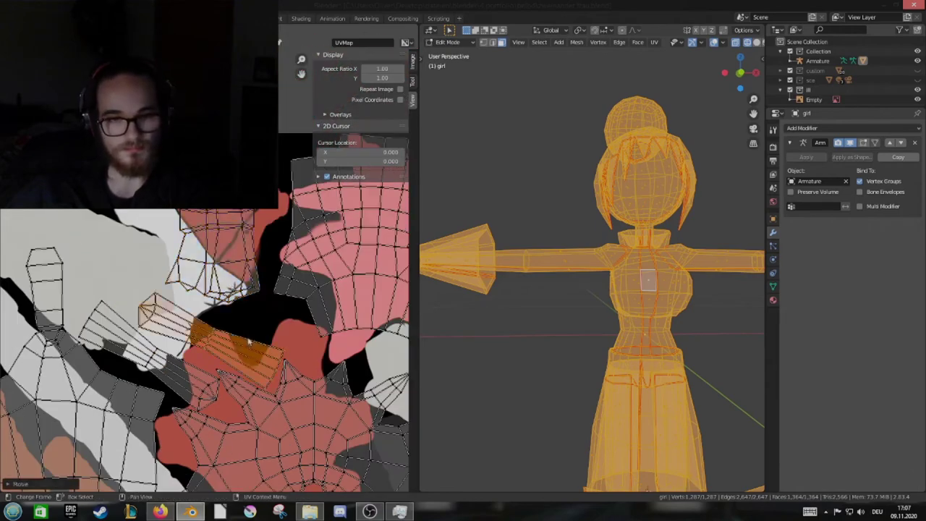
scroll(318, 296, up, 1)
key(r)
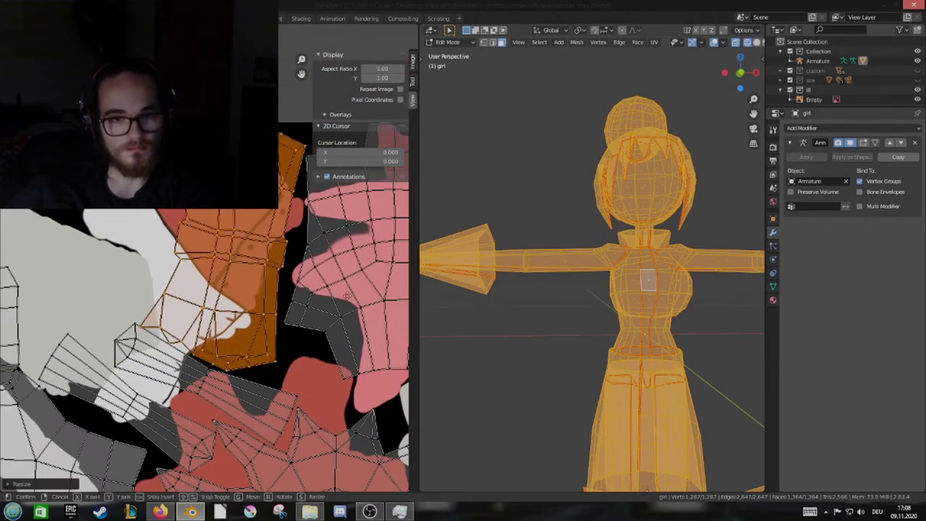
click(346, 295)
scroll(304, 289, down, 2)
Select the bow-tie island and resize it to fit its painted region
key(l)
key(g)
scroll(111, 253, up, 2)
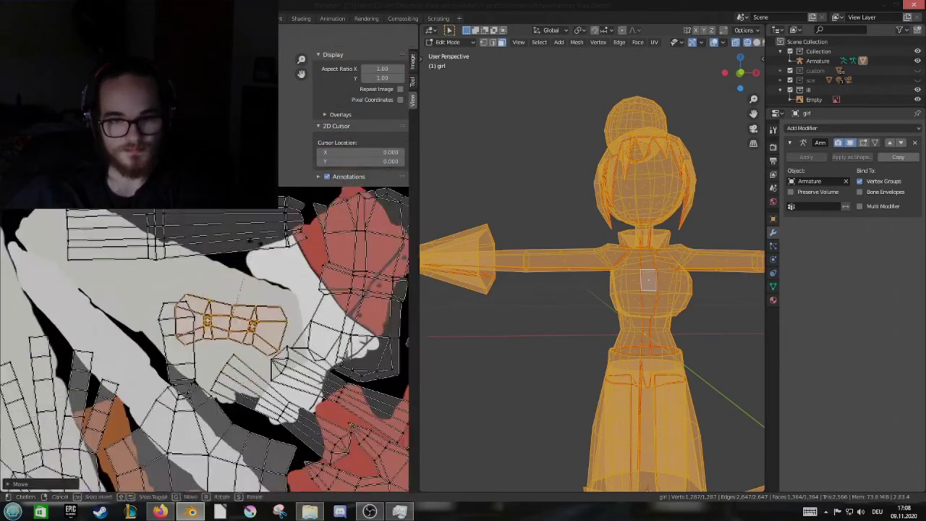
key(Escape)
key(l)
scroll(191, 322, up, 1)
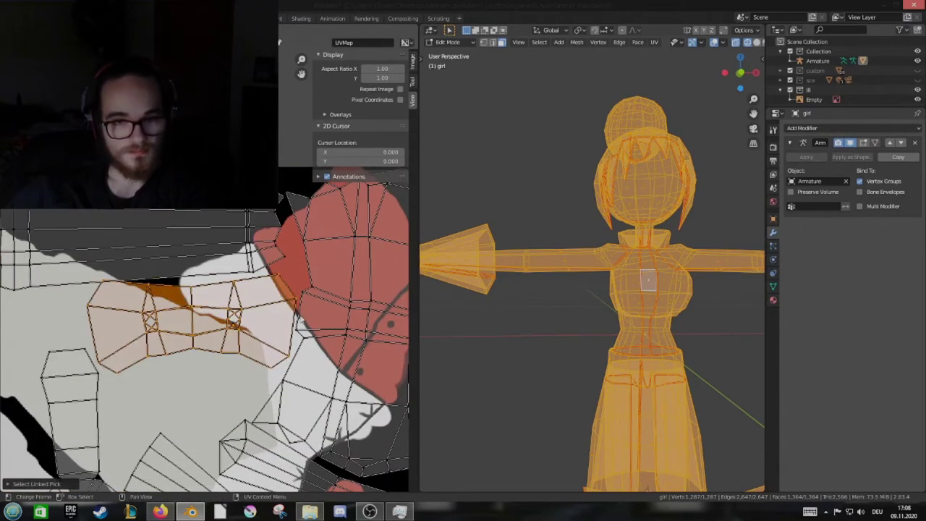
click(308, 361)
Pan to the long strip island and select it for moving
middle_drag(308, 354, 220, 263)
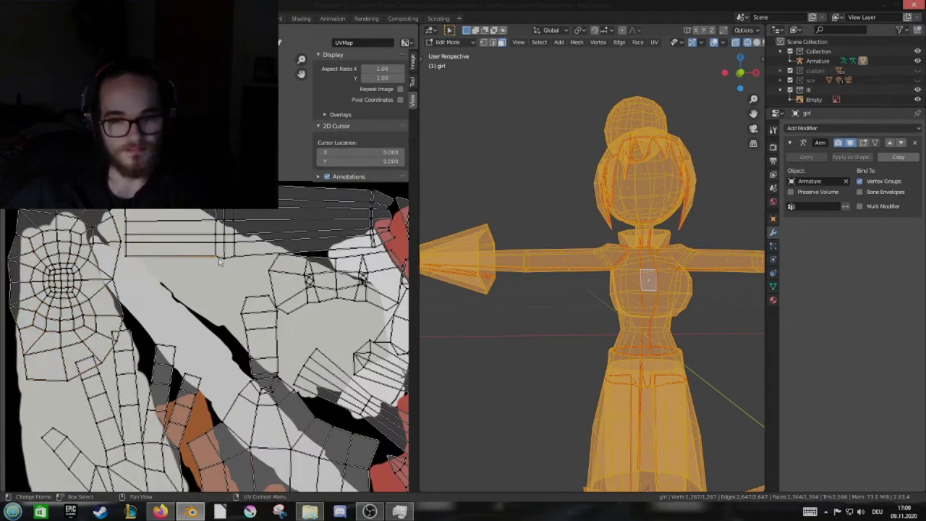
scroll(32, 448, down, 5)
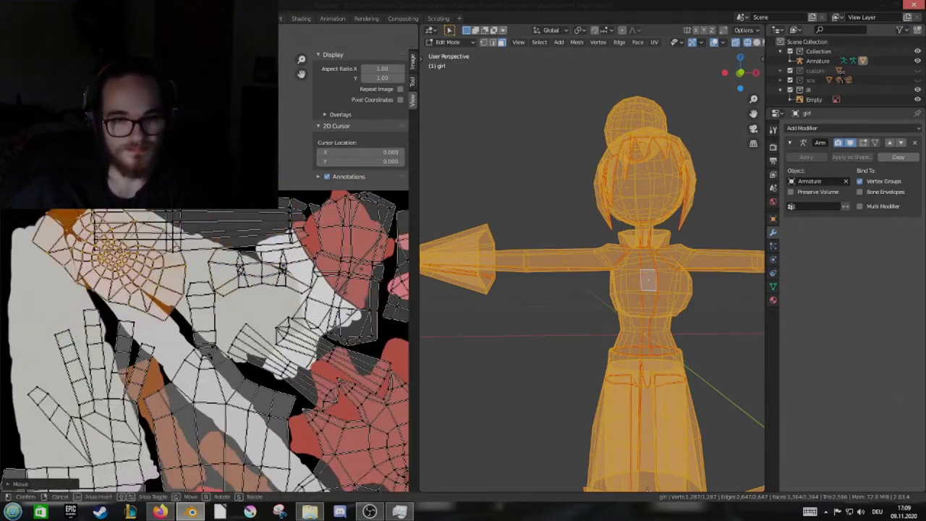
scroll(237, 249, up, 2)
scroll(237, 250, up, 2)
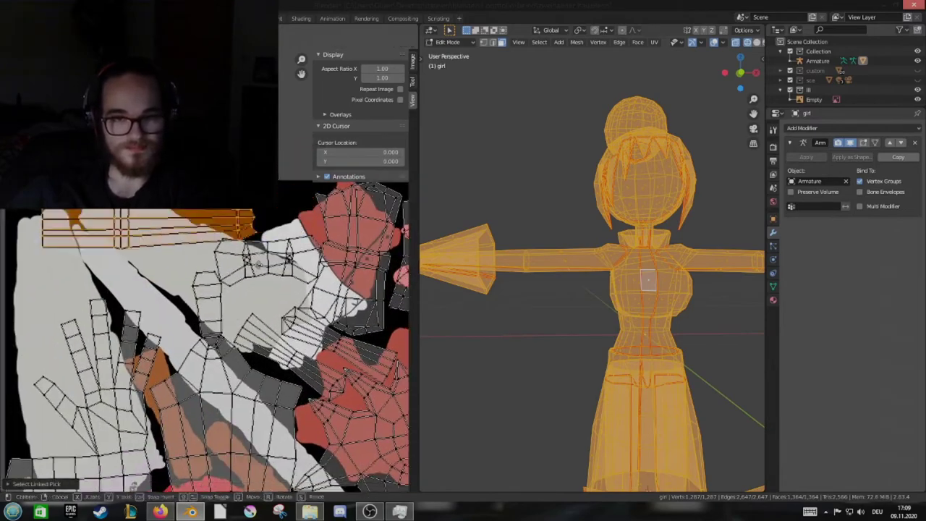
key(l)
key(g)
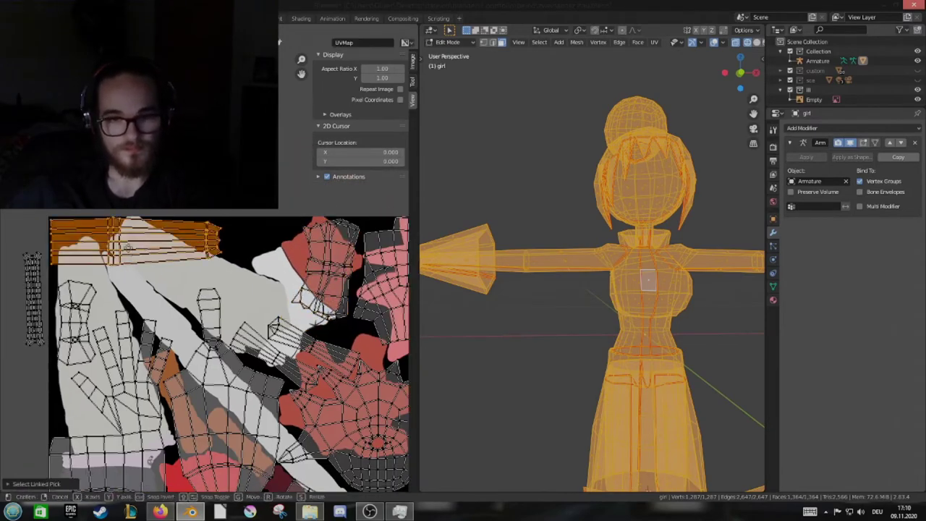
Lay the long strip island along the texture's top edge
click(175, 269)
scroll(263, 371, up, 2)
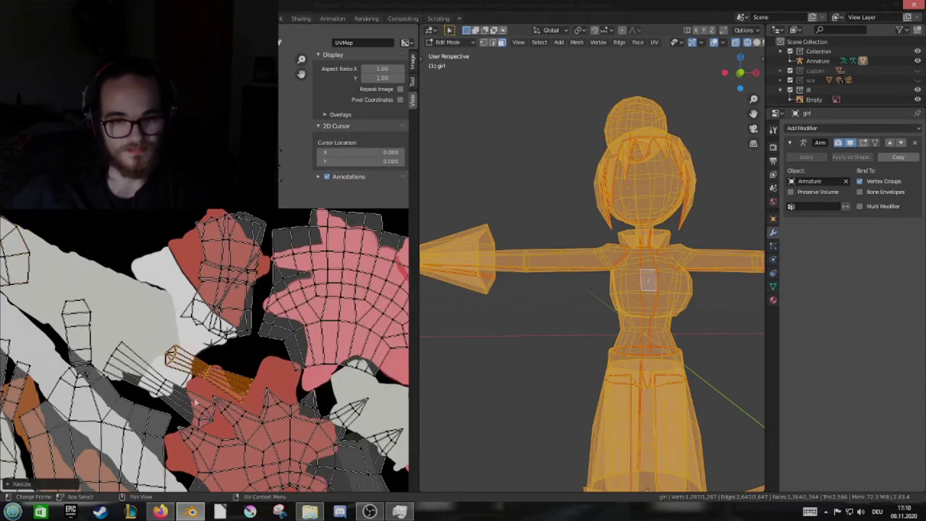
middle_drag(263, 371, 284, 396)
click(212, 365)
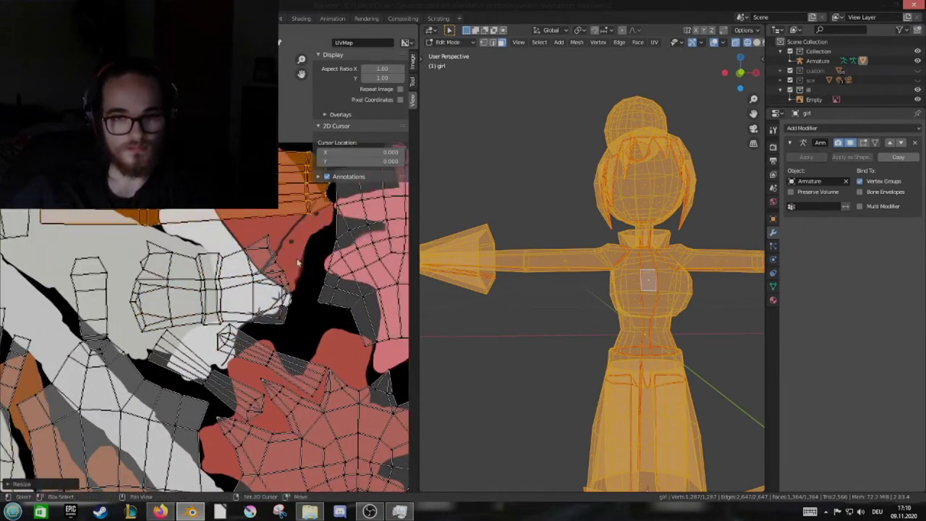
middle_drag(212, 366, 178, 375)
Move the trapezoid island over its painted area
middle_drag(126, 280, 186, 261)
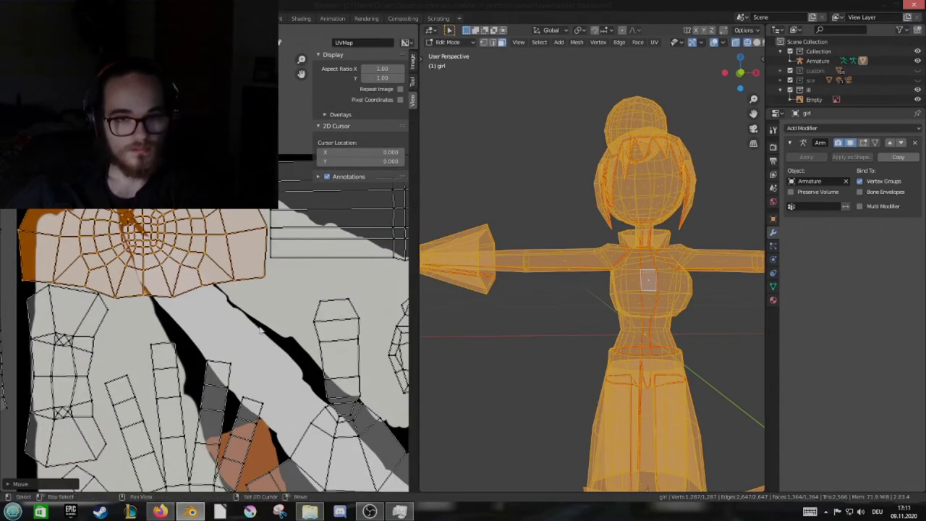
key(g)
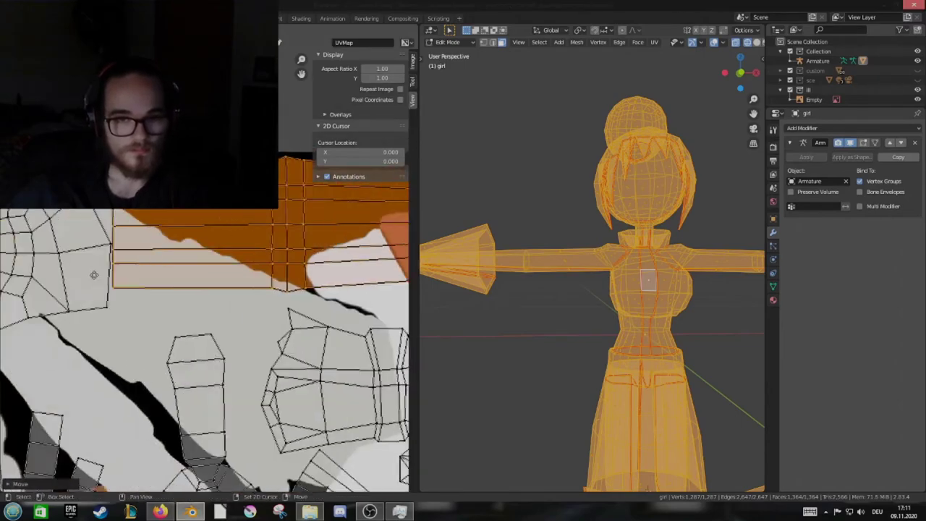
click(186, 262)
click(166, 310)
key(g)
Select the long strip island and move it to a new position
middle_drag(239, 300, 181, 238)
click(269, 343)
key(g)
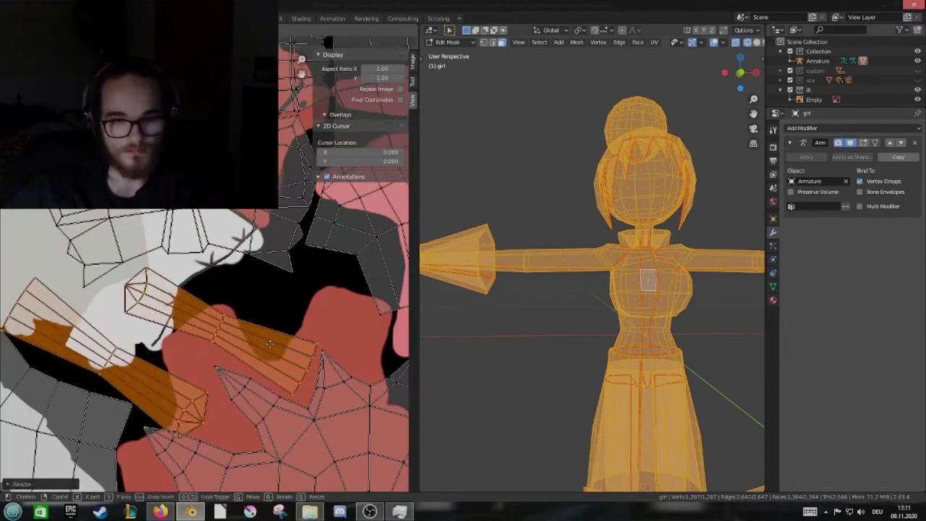
click(194, 405)
Select a small island and rotate it into place
scroll(145, 434, down, 5)
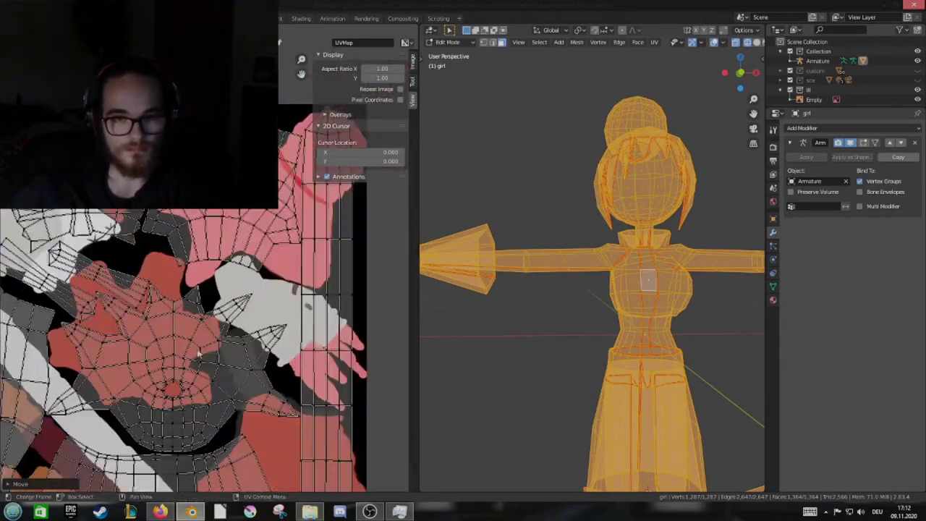
scroll(217, 325, up, 3)
scroll(217, 325, up, 2)
middle_drag(217, 325, 205, 336)
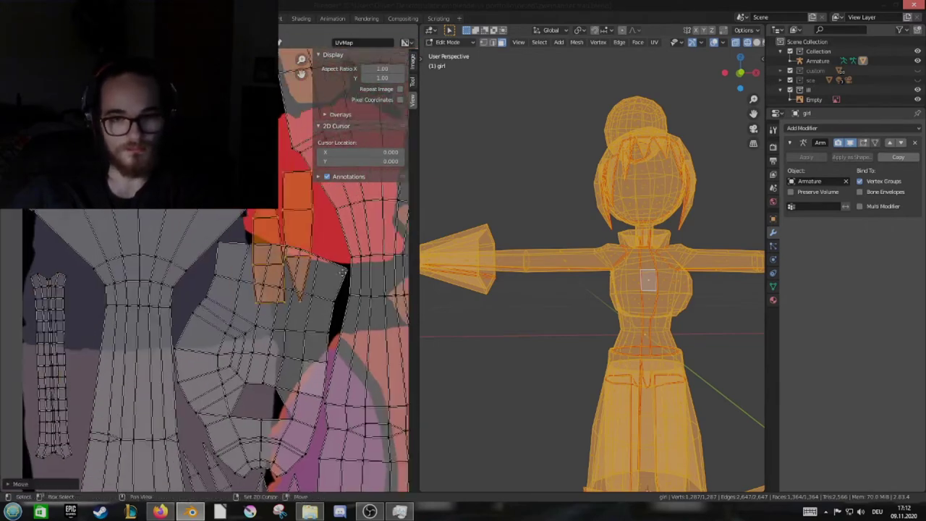
key(l)
key(g)
scroll(225, 290, down, 3)
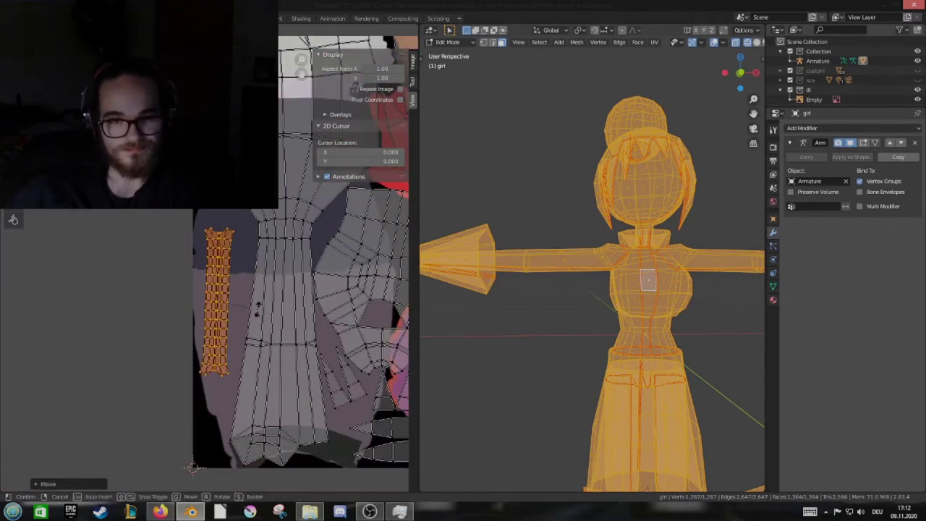
key(r)
click(269, 310)
Nudge the strip island into its final position and switch to Object Mode
scroll(275, 347, up, 3)
key(g)
click(275, 346)
scroll(299, 294, down, 2)
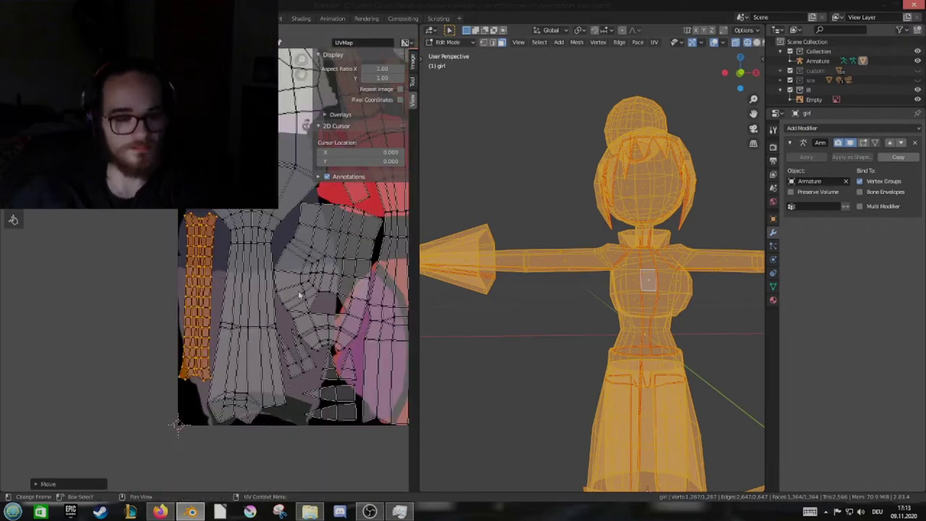
scroll(299, 295, down, 3)
key(Tab)
scroll(695, 315, down, 2)
Preview the textured girl in Material Preview and orbit to inspect it
key(z)
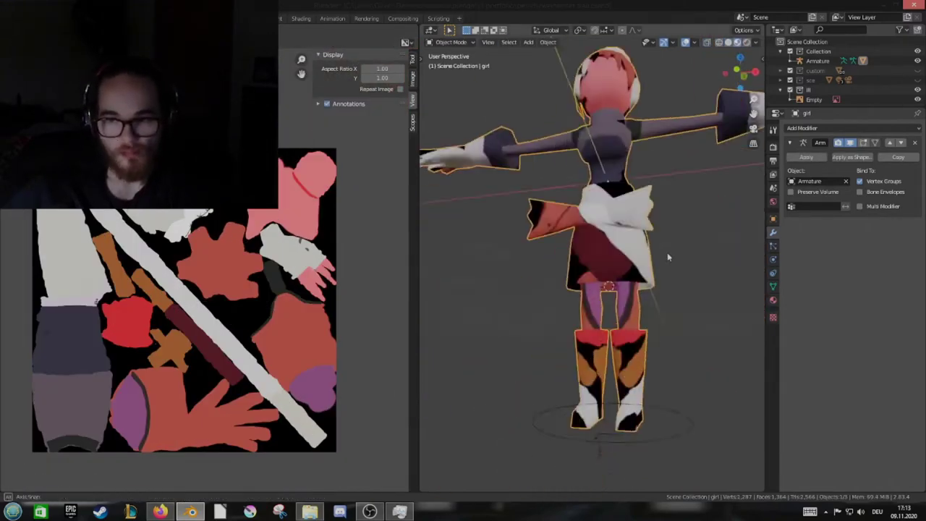
scroll(647, 298, down, 2)
middle_drag(667, 256, 651, 304)
key(Tab)
scroll(622, 275, up, 5)
scroll(289, 325, up, 3)
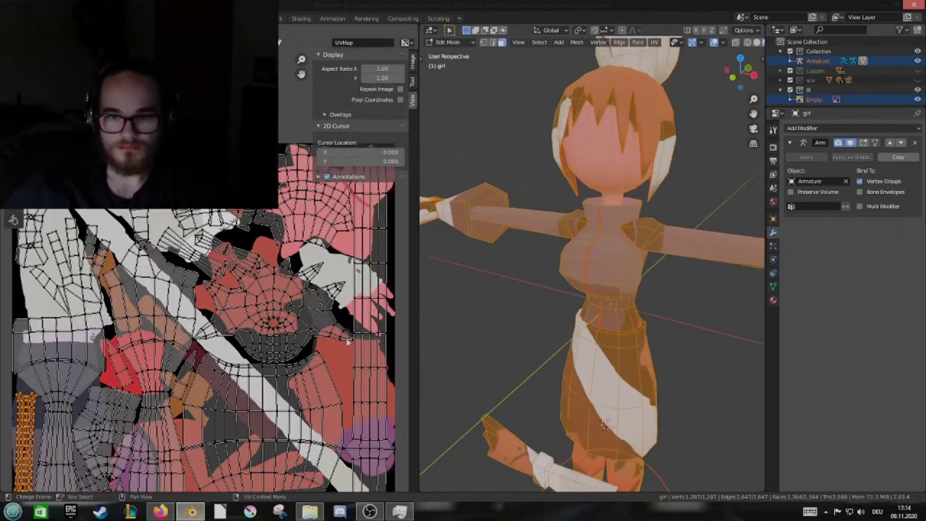
In Texture Paint, sample black and paint over the torso and red/white areas
key(ctrl+Page_Up)
scroll(289, 362, up, 2)
scroll(289, 383, up, 2)
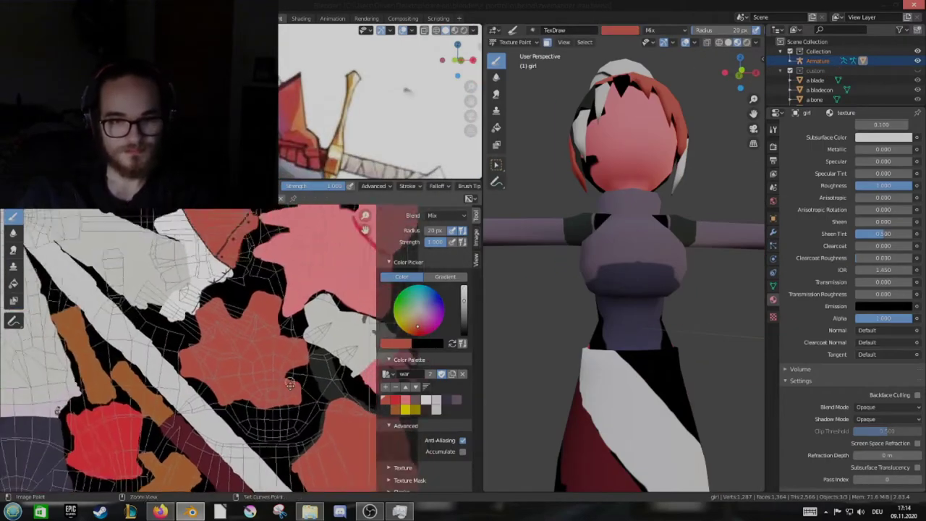
scroll(289, 383, down, 3)
key(s)
scroll(302, 399, down, 1)
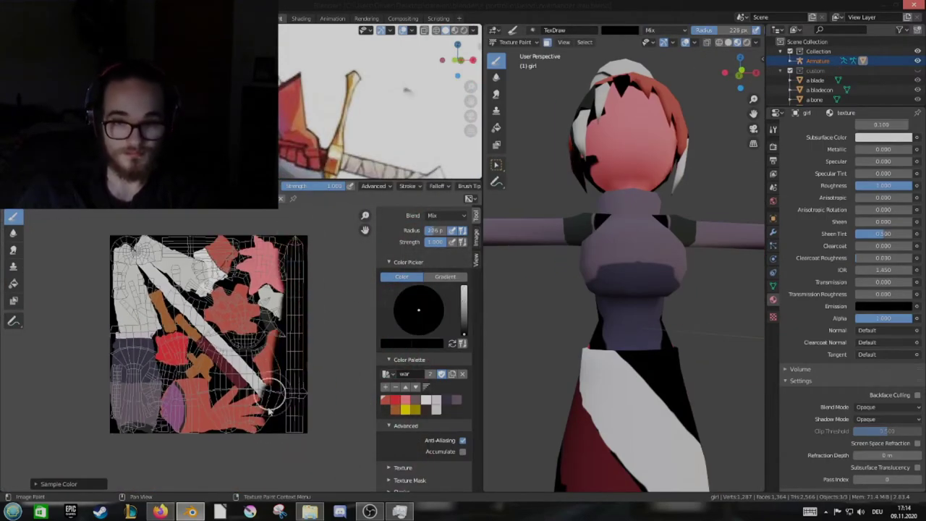
drag(151, 369, 123, 242)
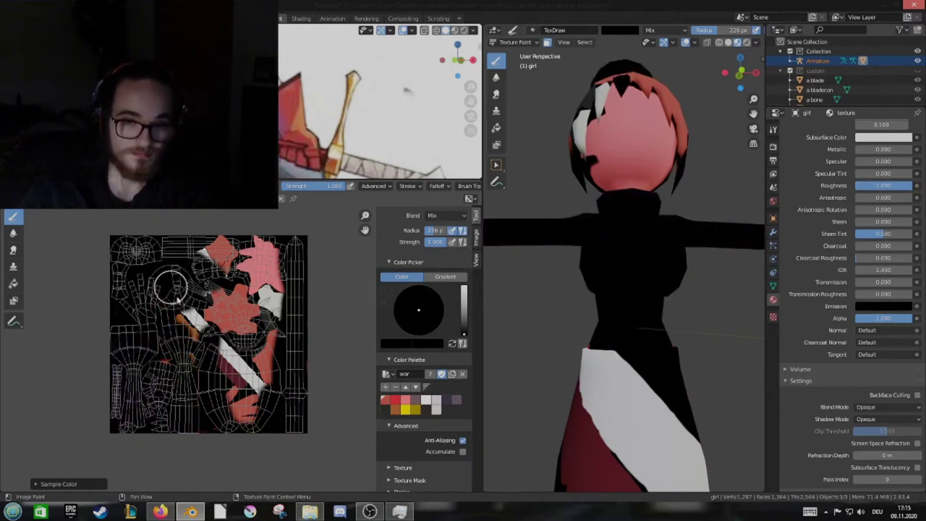
mouse_move(171, 287)
mouse_down()
mouse_move(227, 355)
mouse_move(265, 243)
mouse_move(233, 265)
mouse_up()
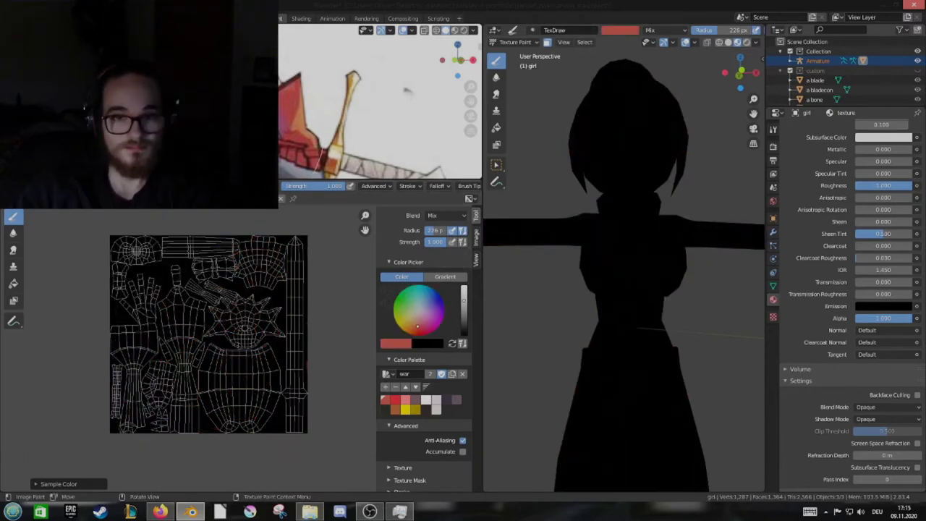
Paint the hand and thumb UV islands red
scroll(231, 364, up, 5)
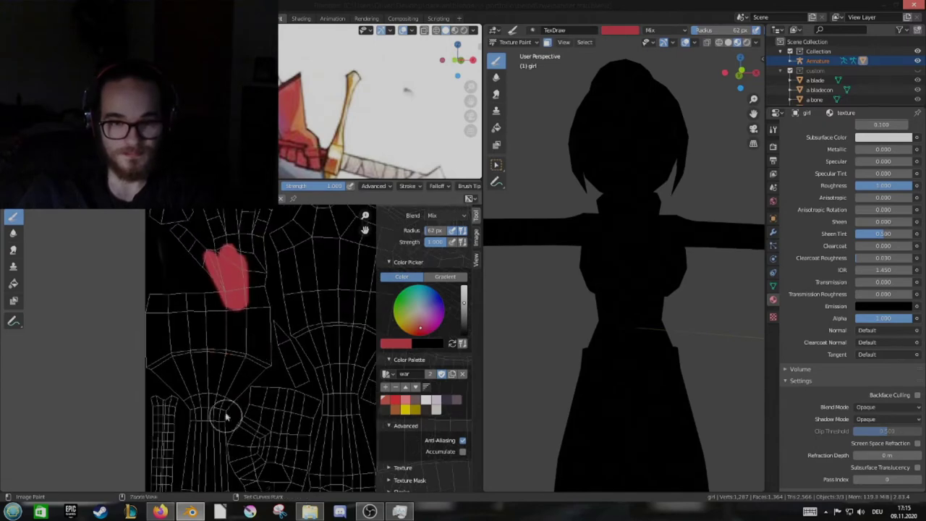
mouse_move(265, 338)
middle_down()
mouse_move(207, 386)
mouse_move(239, 320)
mouse_move(267, 430)
middle_up()
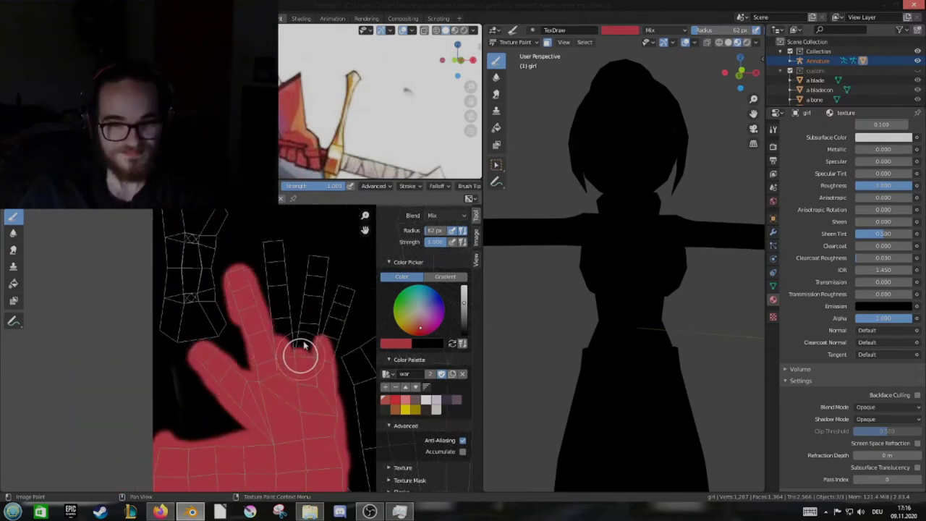
middle_drag(278, 241, 244, 366)
scroll(243, 366, down, 2)
mouse_move(622, 325)
middle_down()
mouse_move(620, 479)
mouse_move(611, 444)
middle_up()
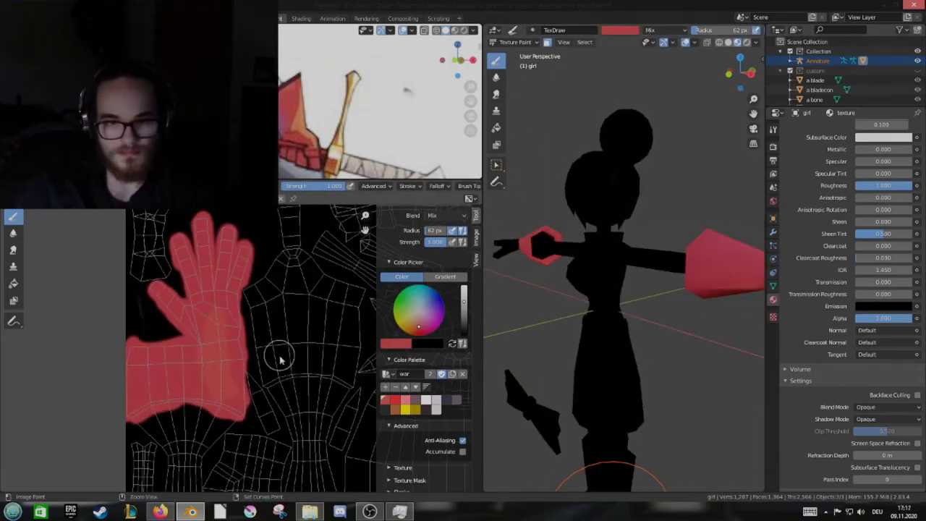
scroll(274, 345, up, 2)
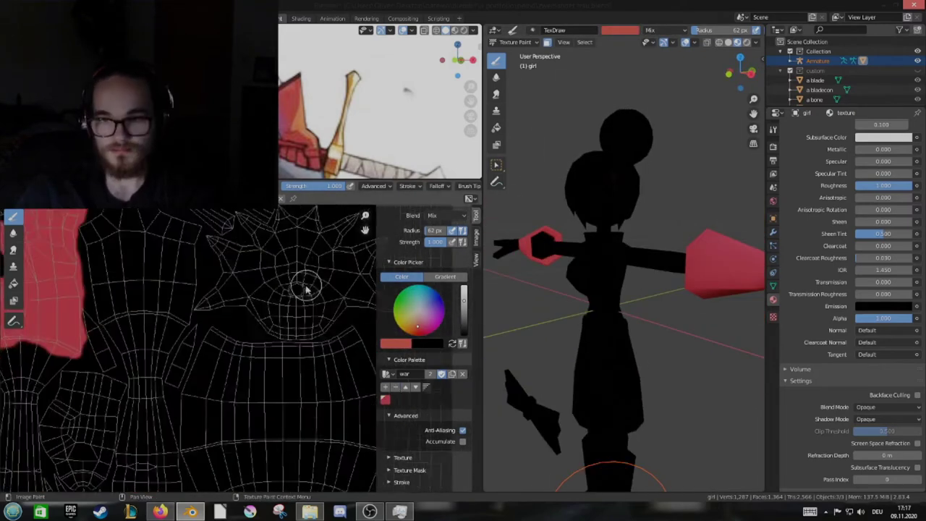
middle_drag(310, 279, 265, 312)
drag(170, 431, 176, 403)
key(s)
drag(307, 214, 365, 229)
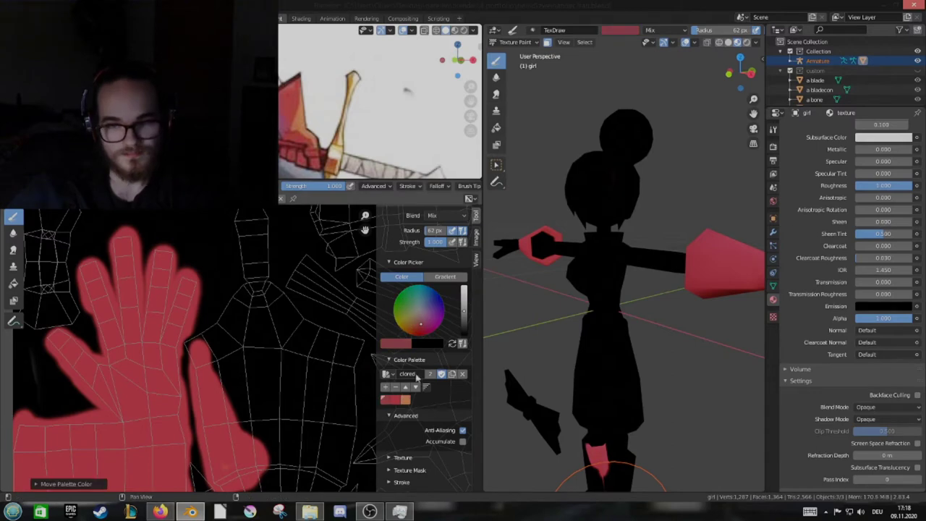
Pick red from the palette and paint the chest band island red
click(385, 399)
drag(226, 297, 236, 270)
middle_drag(236, 271, 190, 217)
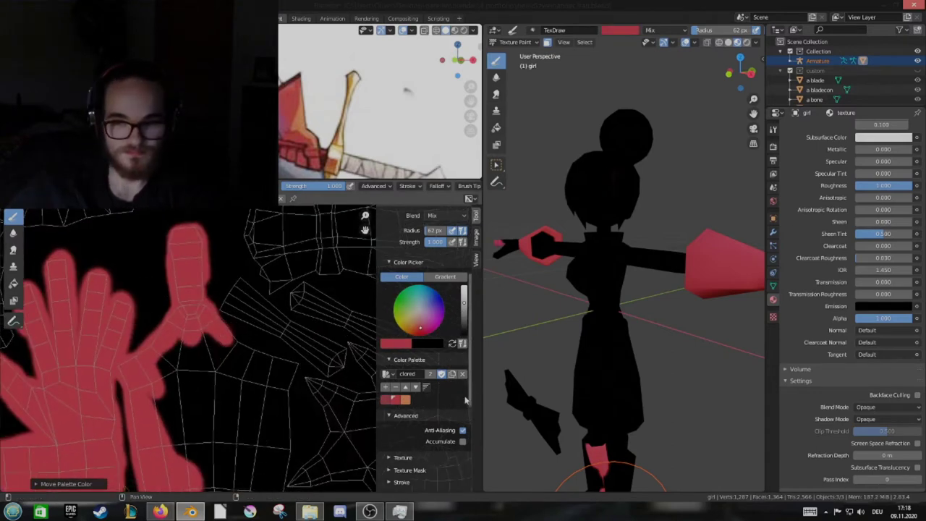
scroll(427, 405, down, 5)
click(401, 356)
middle_drag(286, 395, 164, 312)
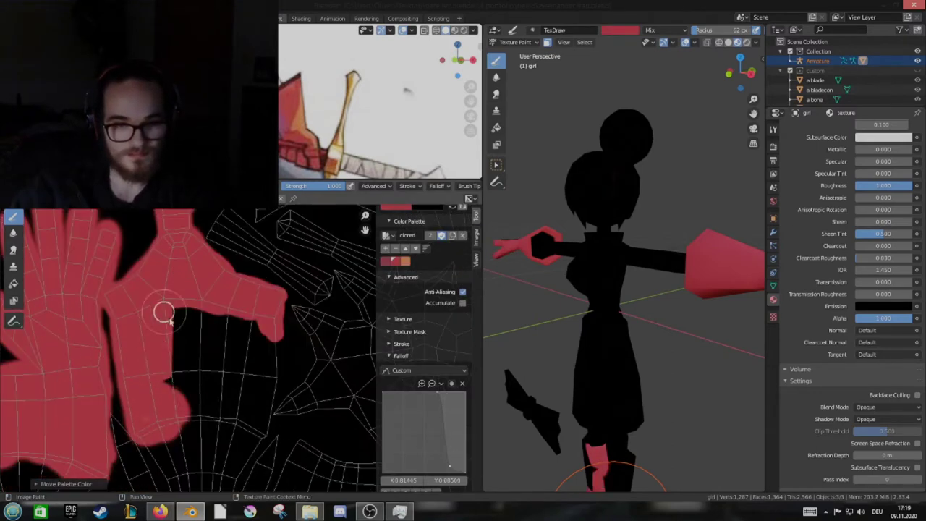
scroll(157, 418, down, 3)
middle_drag(549, 326, 614, 279)
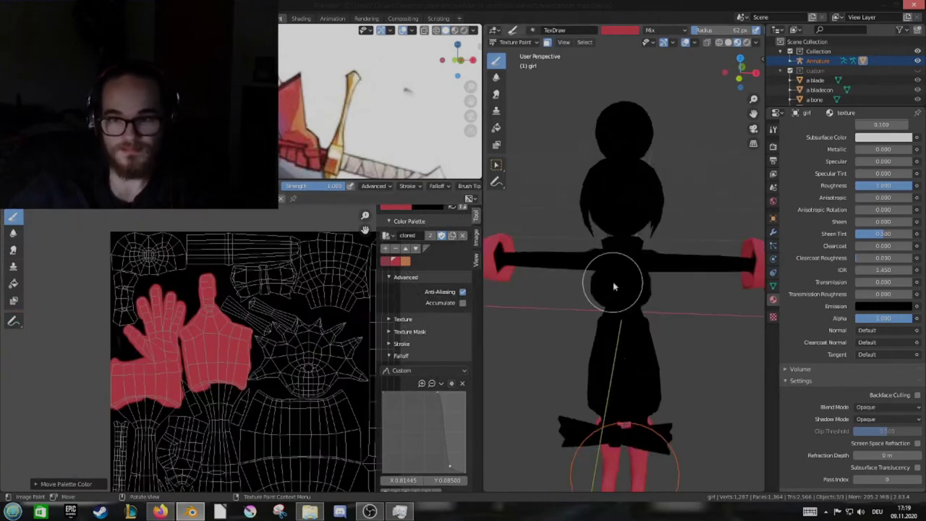
click(614, 281)
scroll(233, 355, up, 4)
mouse_move(233, 355)
mouse_down()
mouse_move(161, 355)
mouse_move(188, 367)
mouse_move(279, 304)
mouse_move(203, 269)
mouse_move(254, 409)
mouse_up()
Paint red onto the remaining boot and shoulder islands
scroll(423, 326, up, 5)
scroll(275, 303, down, 2)
scroll(275, 303, down, 2)
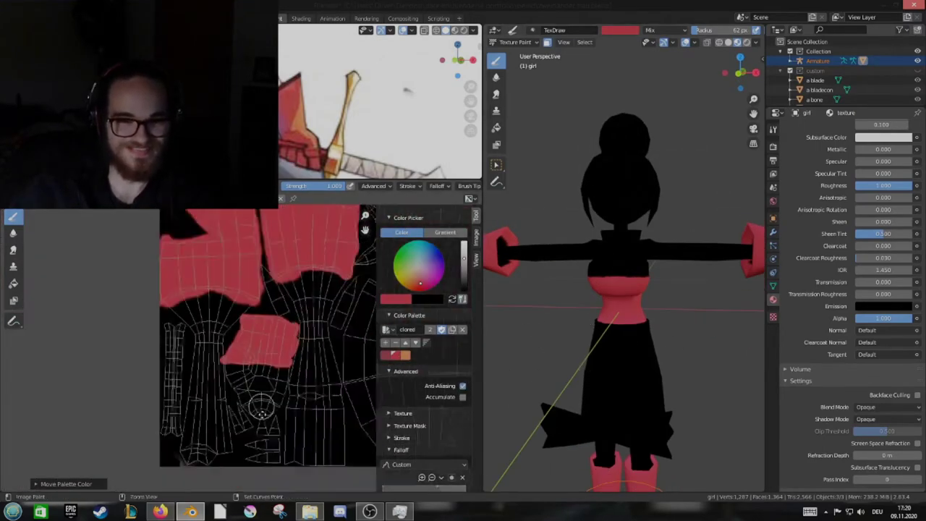
scroll(258, 382, up, 3)
scroll(595, 305, up, 4)
mouse_move(595, 306)
middle_down()
mouse_move(626, 214)
mouse_move(555, 225)
mouse_move(593, 275)
middle_up()
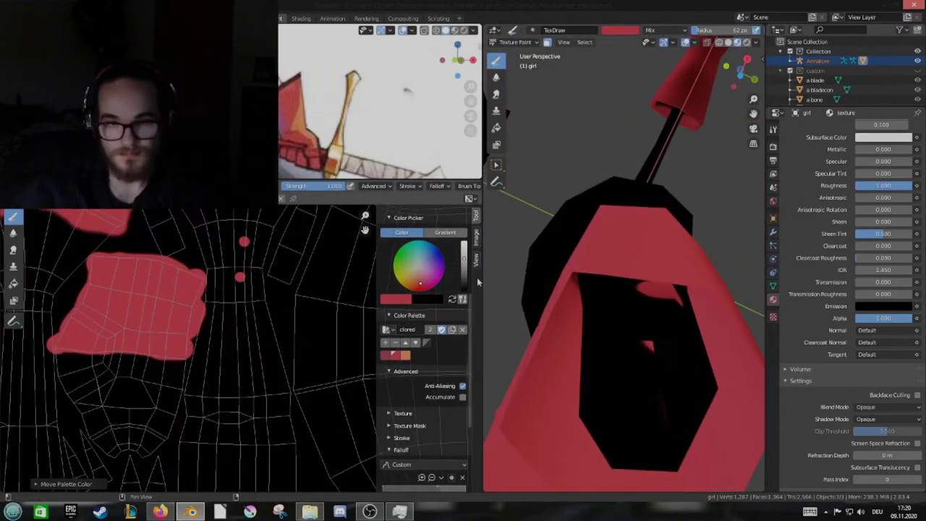
Switch to a different colour palette
scroll(241, 379, up, 2)
mouse_move(275, 372)
mouse_down()
mouse_move(151, 254)
mouse_move(320, 268)
mouse_up()
middle_drag(320, 269, 275, 283)
scroll(275, 282, up, 2)
click(387, 329)
click(396, 354)
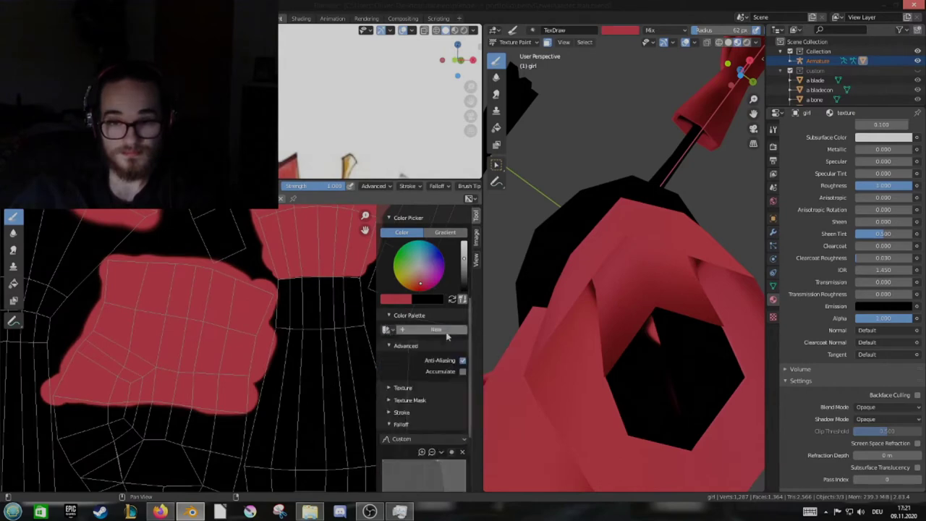
Add a white swatch, shrink the brush to 25 px, and paint light grey finger shapes
click(385, 343)
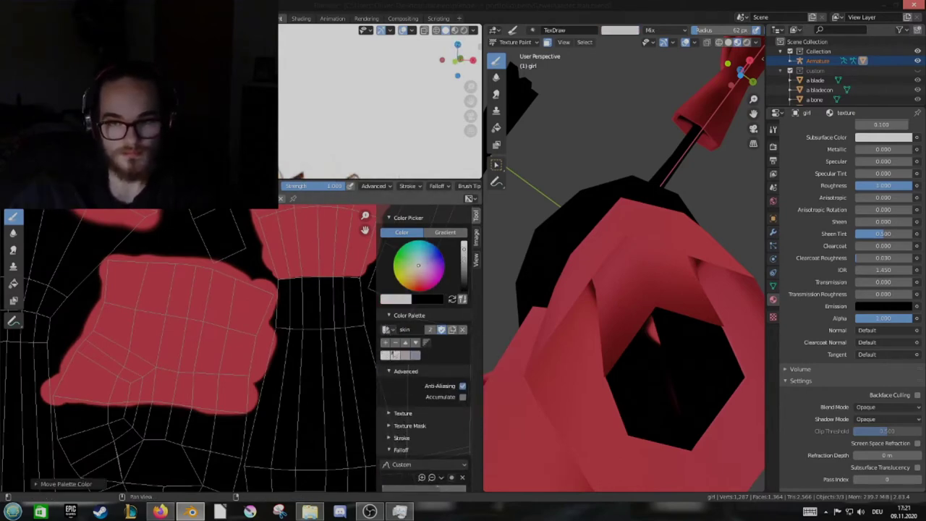
key(f)
drag(284, 299, 289, 369)
drag(238, 289, 347, 339)
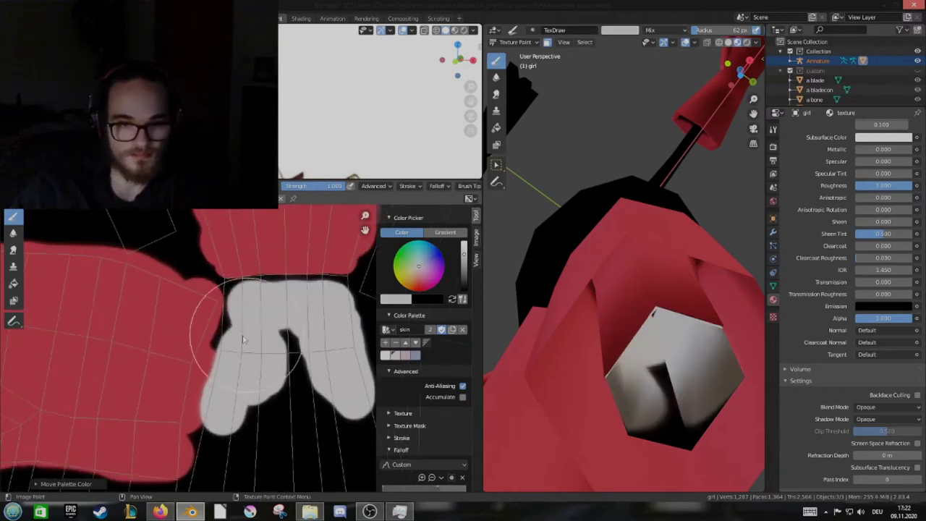
scroll(400, 250, up, 3)
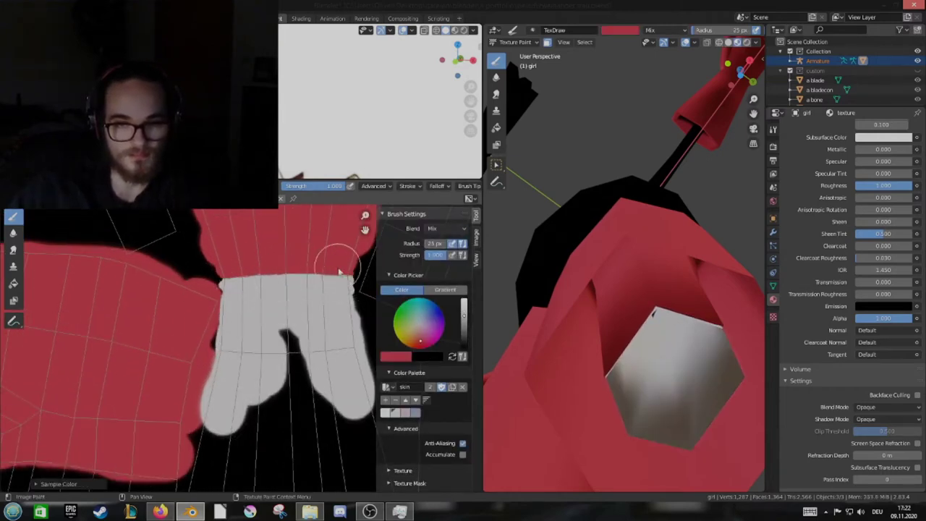
middle_drag(338, 270, 311, 209)
key(s)
drag(289, 289, 296, 356)
middle_drag(246, 289, 272, 190)
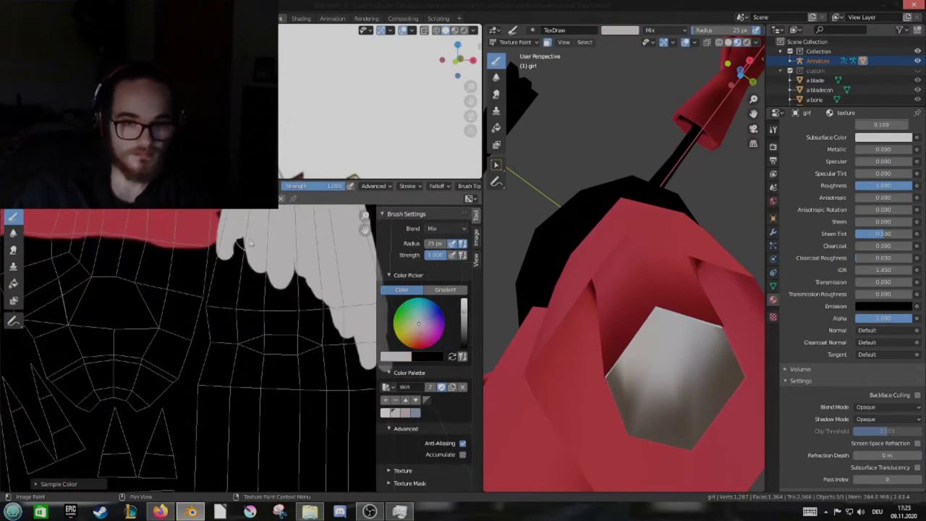
drag(225, 231, 228, 287)
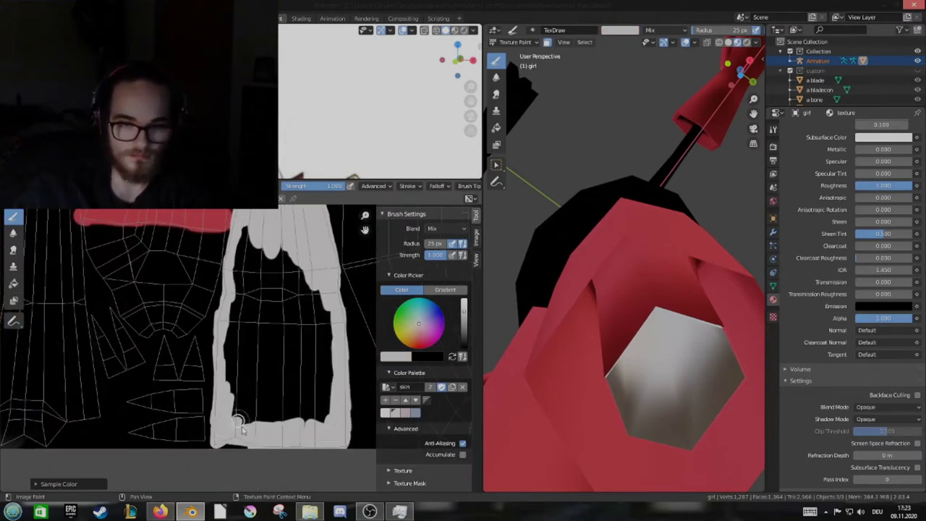
Paint the light trim along the collar arc and its downward curve
middle_drag(311, 370, 293, 415)
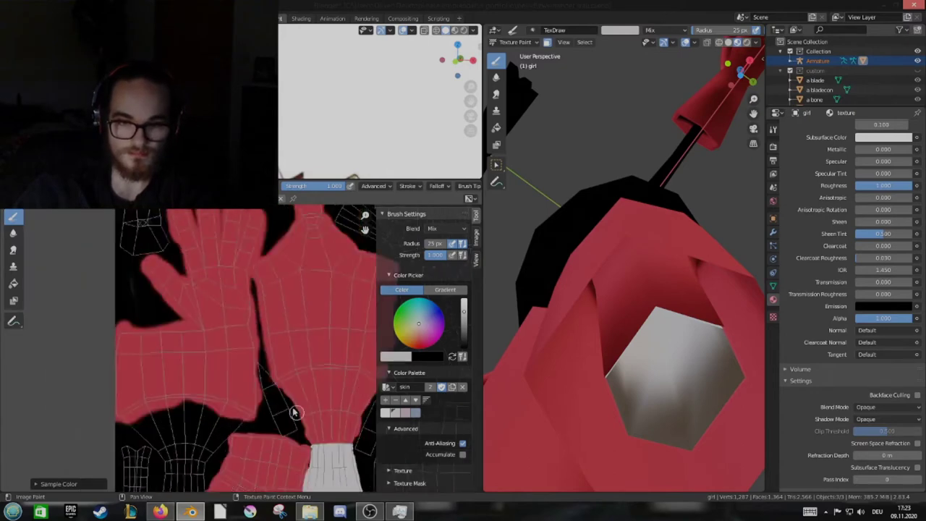
scroll(123, 304, up, 2)
drag(134, 295, 113, 304)
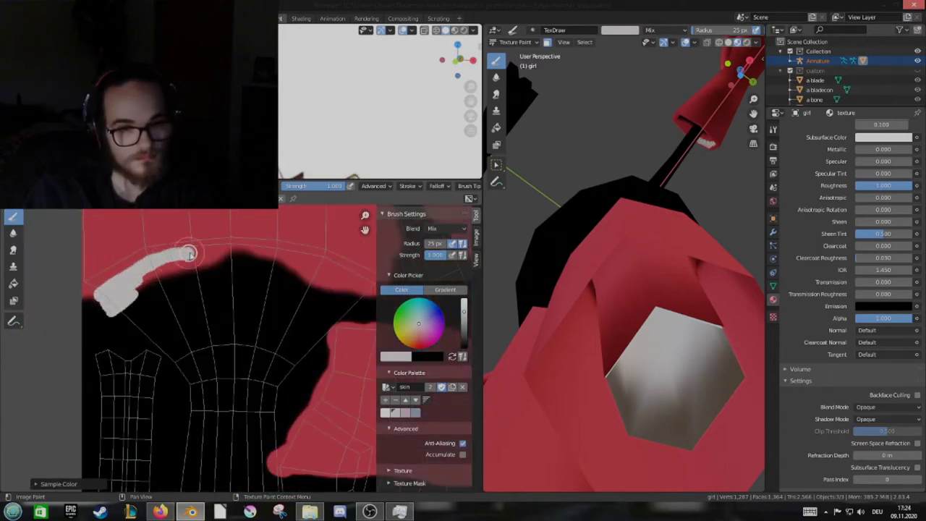
drag(190, 253, 223, 268)
middle_drag(223, 268, 194, 340)
drag(194, 340, 264, 332)
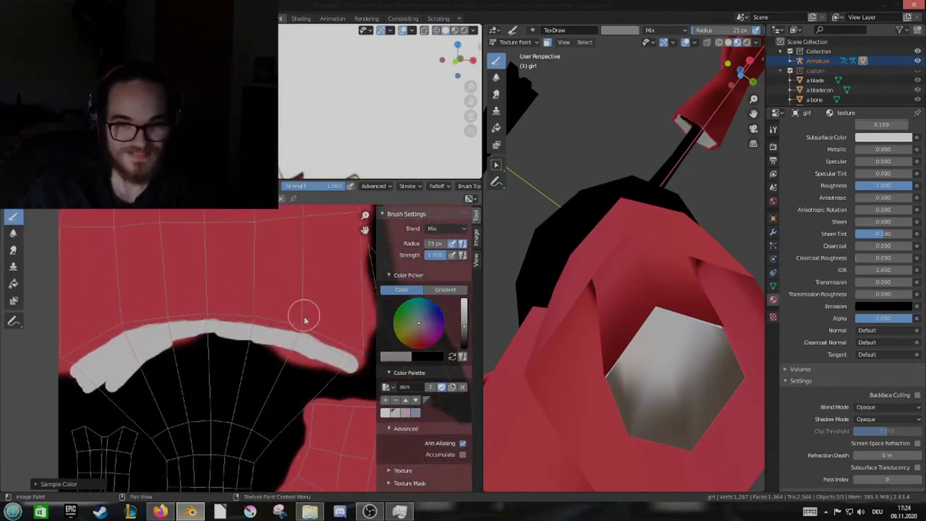
middle_drag(207, 331, 186, 292)
drag(318, 326, 278, 360)
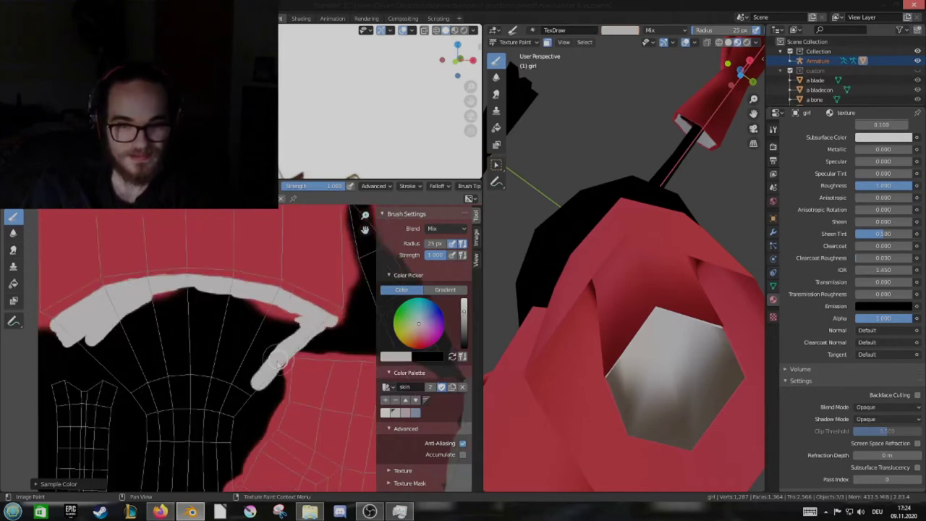
Paint long vertical light strokes down the neck island
mouse_move(84, 347)
middle_down()
mouse_move(150, 326)
mouse_move(155, 217)
middle_up()
mouse_move(155, 217)
mouse_down()
mouse_move(169, 386)
mouse_move(125, 420)
mouse_up()
middle_drag(147, 366, 177, 381)
drag(152, 434, 227, 479)
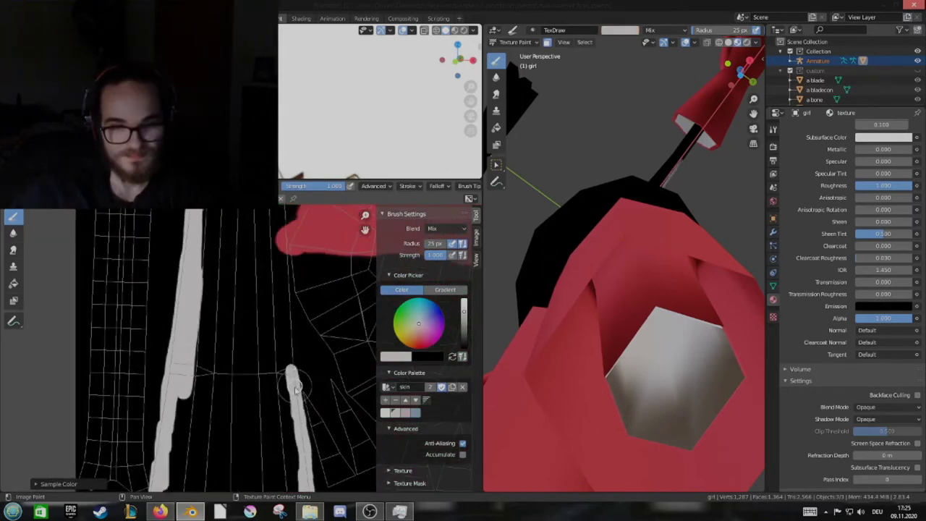
mouse_move(316, 427)
middle_down()
mouse_move(289, 325)
mouse_move(268, 382)
middle_up()
drag(271, 478, 271, 340)
Fill the inner top of the collar and the lower neck in light skin colour
scroll(203, 288, down, 2)
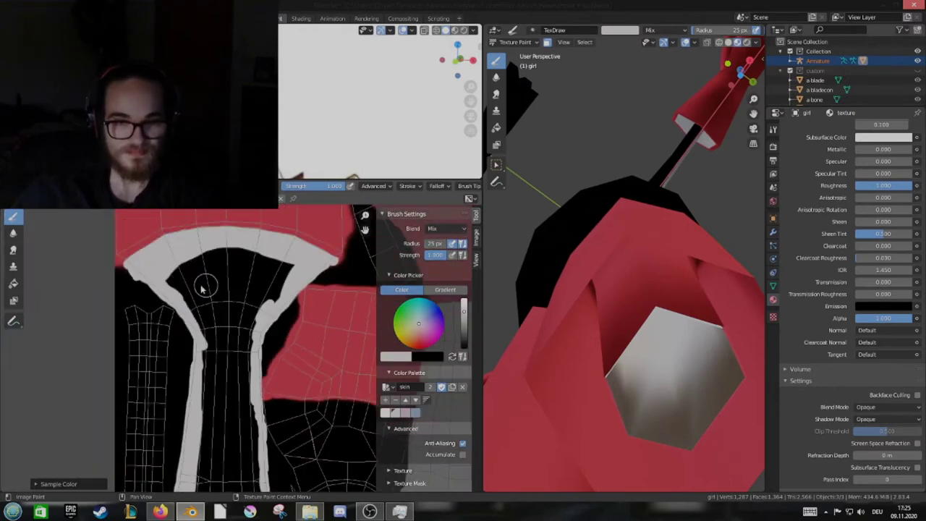
drag(248, 271, 269, 337)
scroll(268, 337, up, 2)
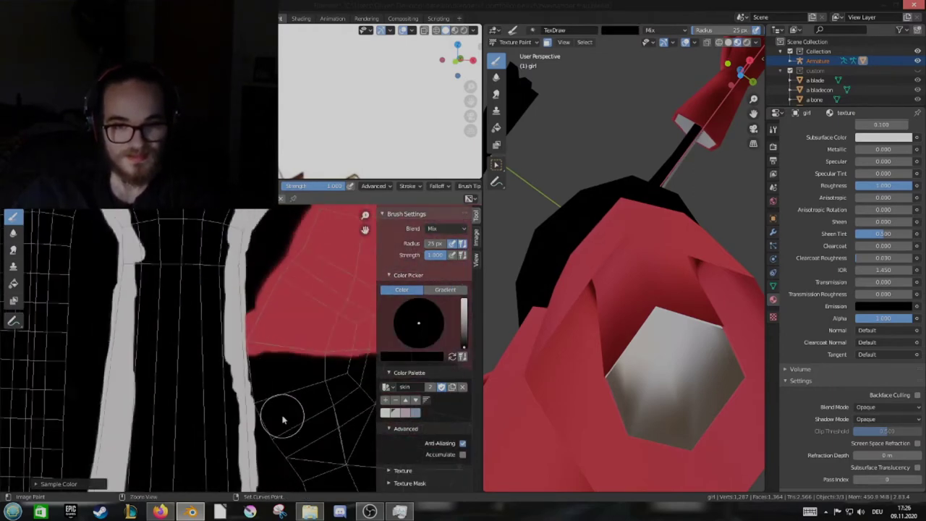
scroll(279, 413, down, 2)
middle_drag(230, 411, 231, 289)
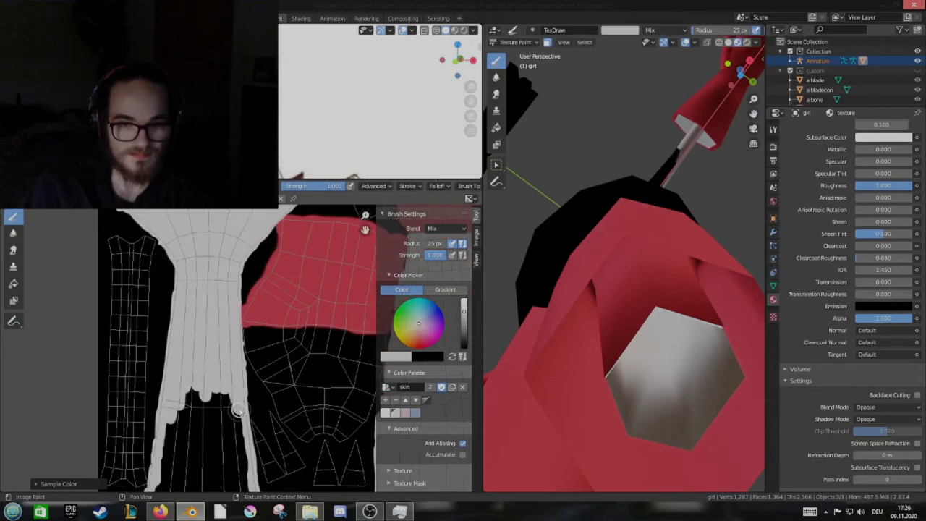
drag(217, 405, 159, 340)
middle_drag(217, 326, 238, 380)
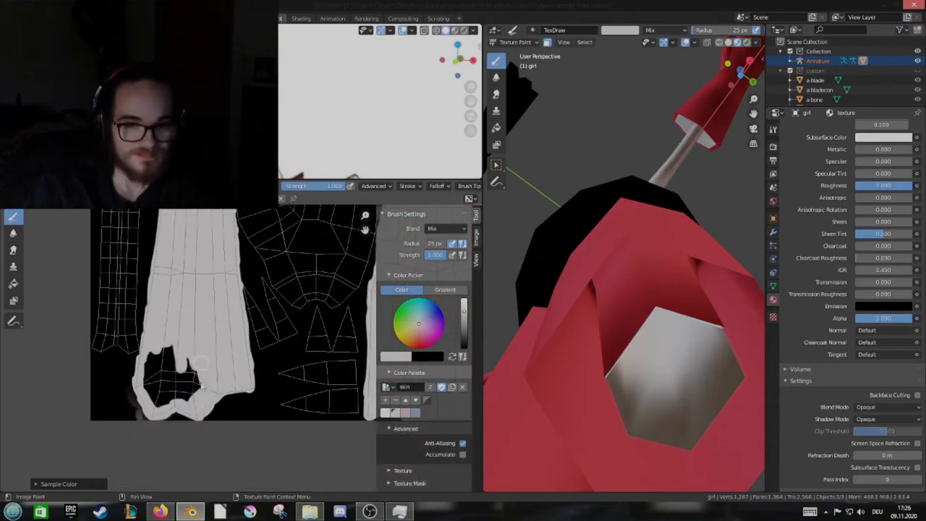
Paint and outline the face island in light skin colour, then create a new empty palette
scroll(202, 389, down, 3)
scroll(613, 324, down, 3)
middle_drag(613, 325, 622, 289)
middle_drag(239, 340, 257, 319)
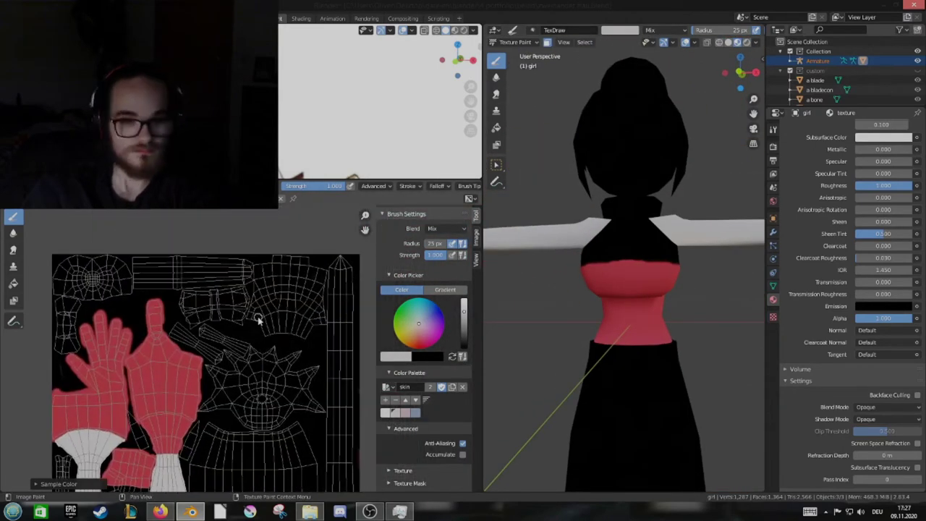
scroll(257, 312, up, 3)
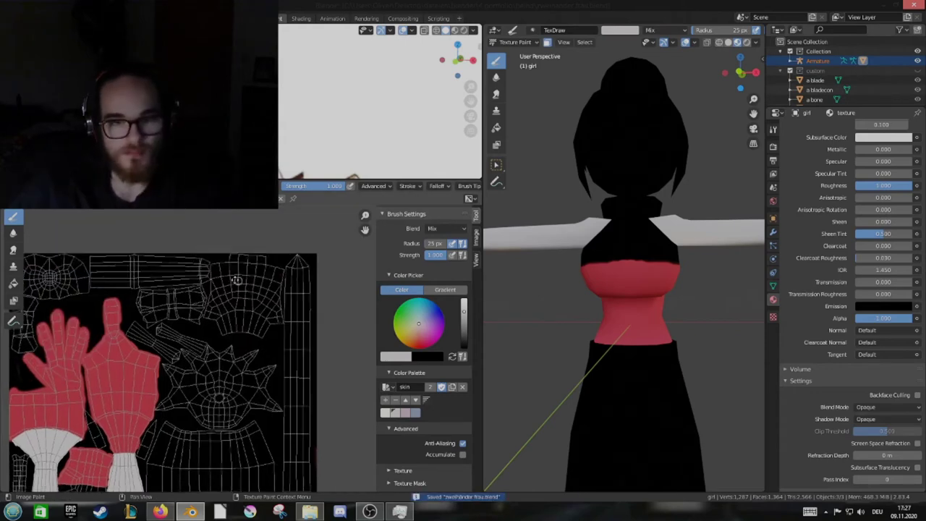
drag(223, 284, 223, 325)
scroll(270, 377, up, 3)
mouse_move(278, 353)
mouse_down()
mouse_move(263, 391)
mouse_move(281, 311)
mouse_up()
scroll(268, 340, down, 2)
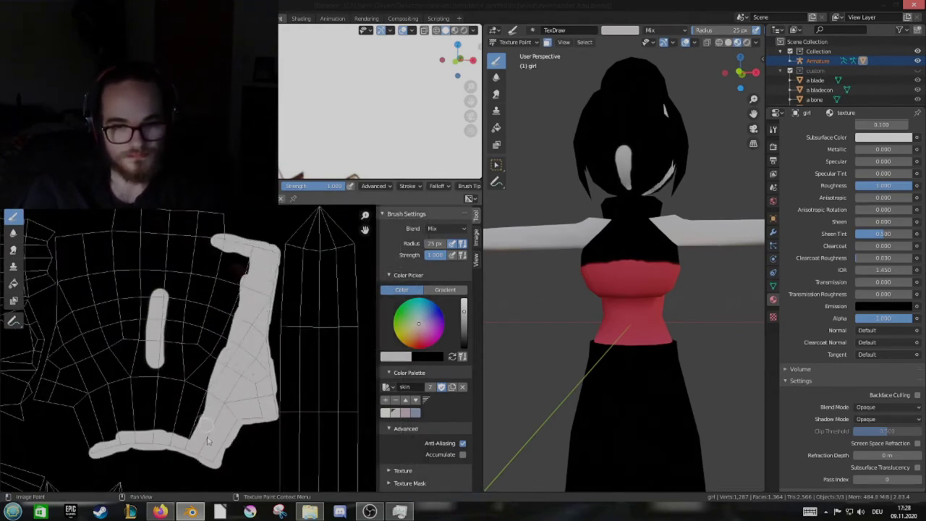
scroll(200, 355, down, 2)
scroll(203, 349, up, 3)
drag(193, 405, 203, 348)
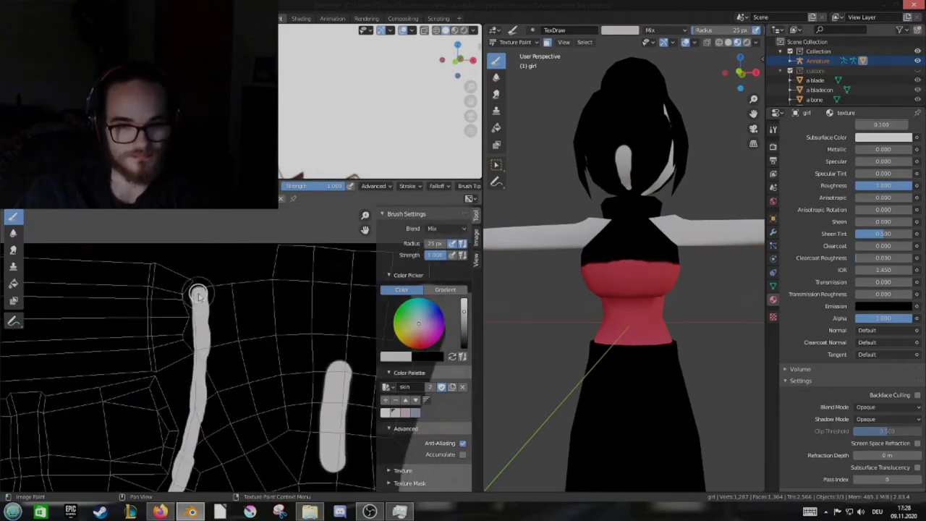
scroll(198, 295, down, 2)
drag(145, 300, 335, 306)
scroll(241, 374, up, 2)
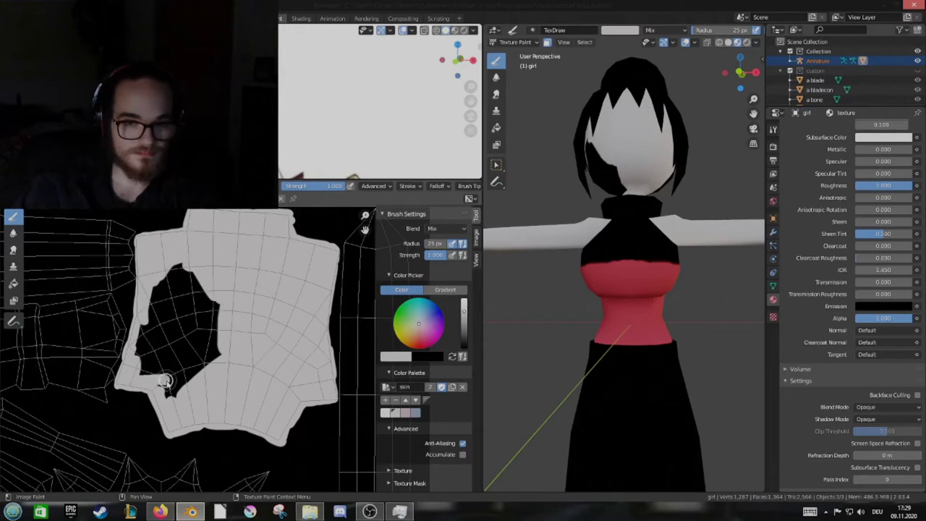
click(452, 387)
Add a pink swatch to the current palette
scroll(427, 325, up, 3)
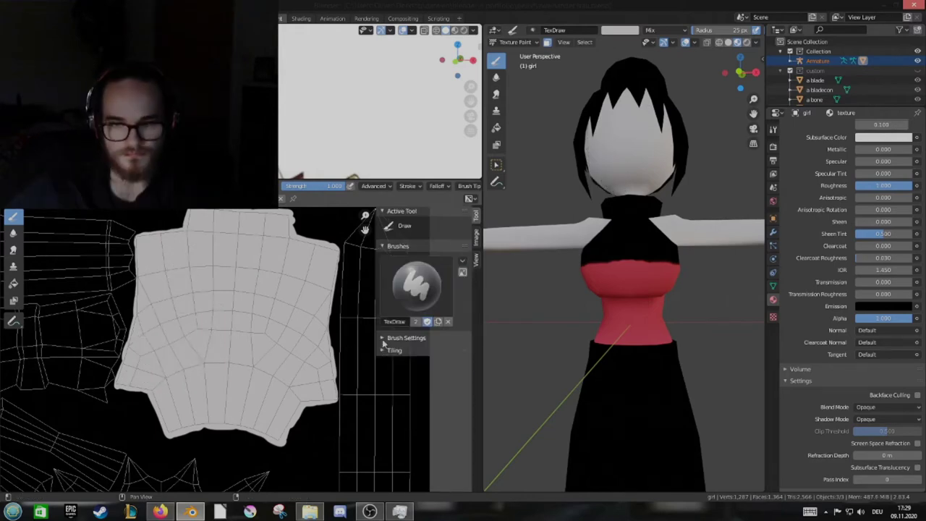
scroll(426, 326, down, 2)
click(420, 365)
click(384, 426)
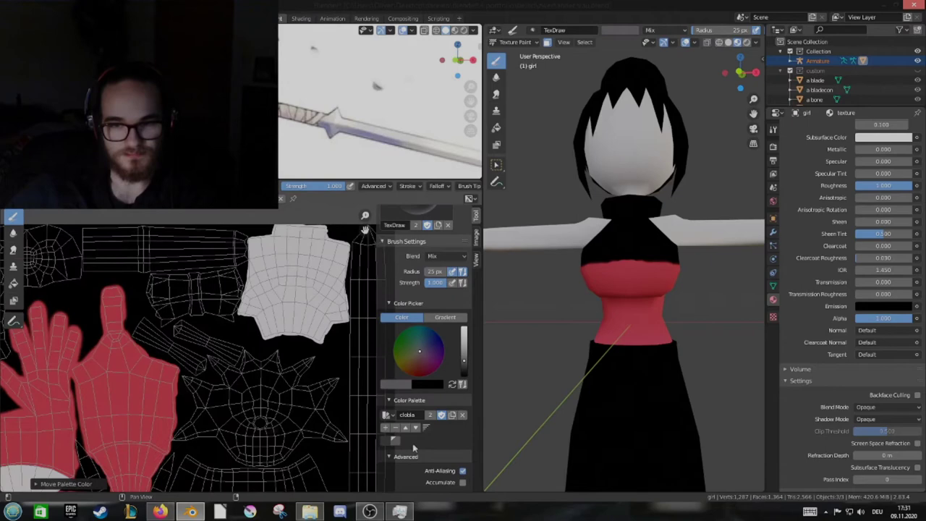
In the 'clored' palette, add light grey and white swatches and reorder them
click(387, 415)
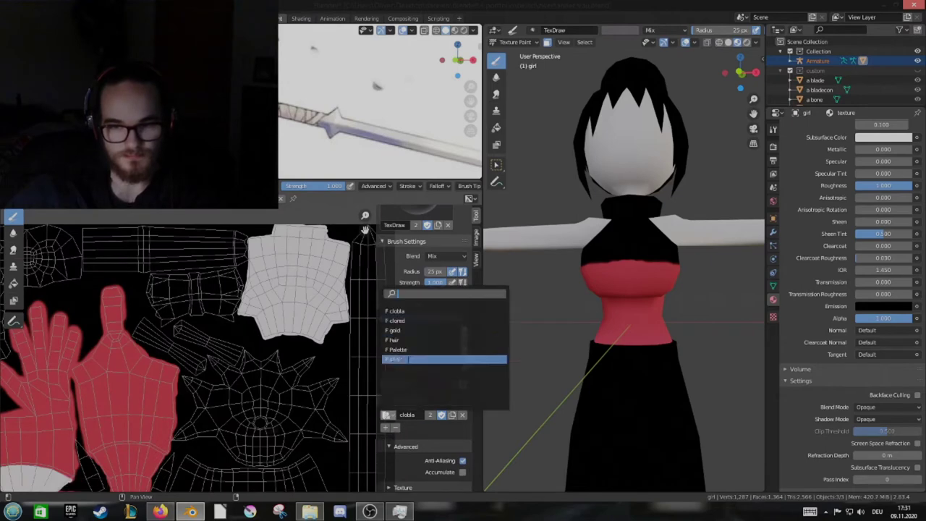
click(408, 360)
click(434, 452)
click(441, 453)
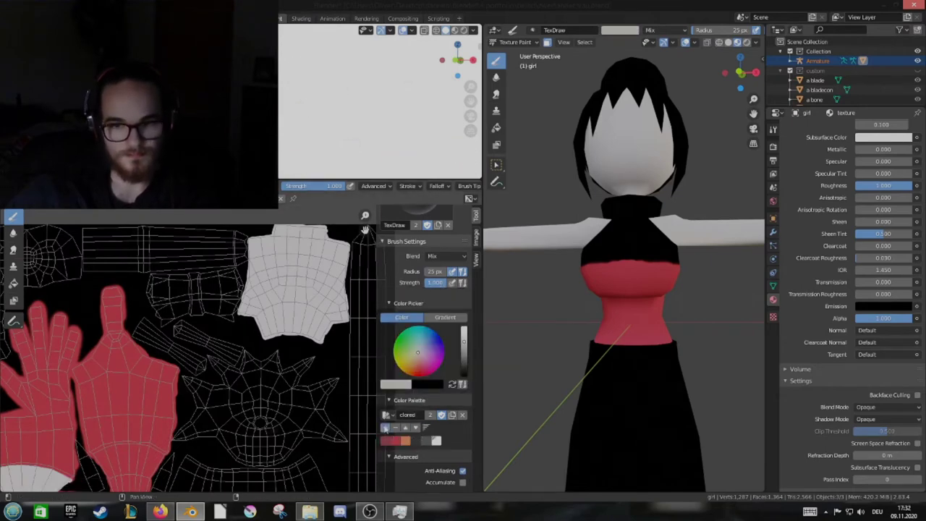
click(446, 454)
click(405, 426)
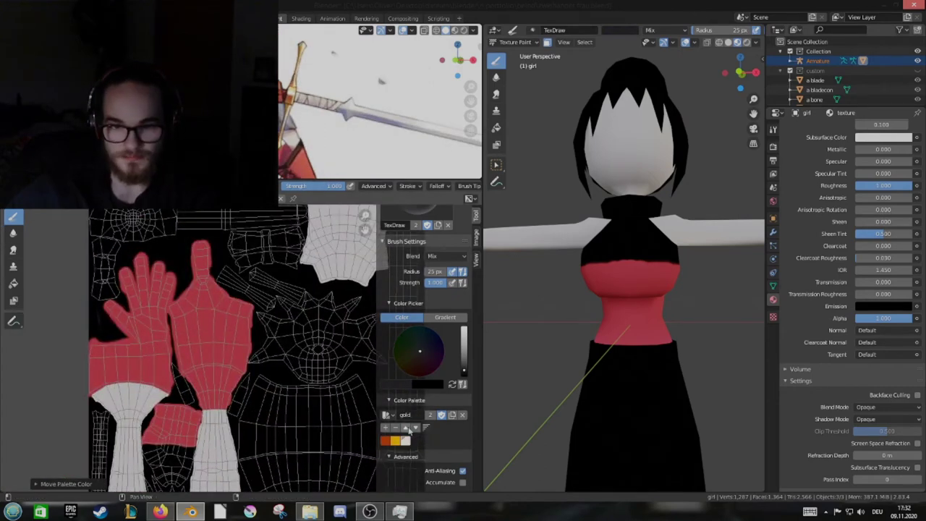
Add a light pink swatch, switch to the hair palette, then quit Blender saving changes
scroll(382, 81, up, 5)
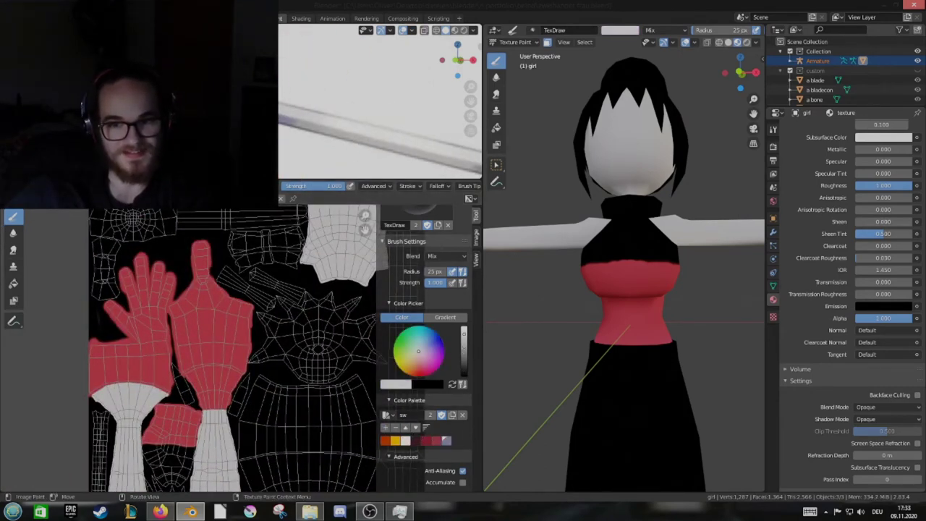
middle_drag(390, 72, 375, 36)
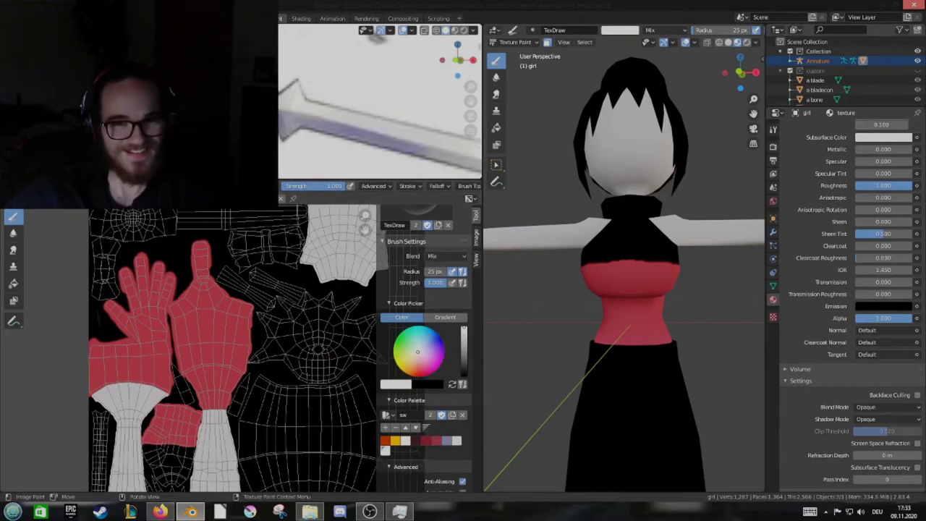
click(418, 354)
click(385, 428)
key(Home)
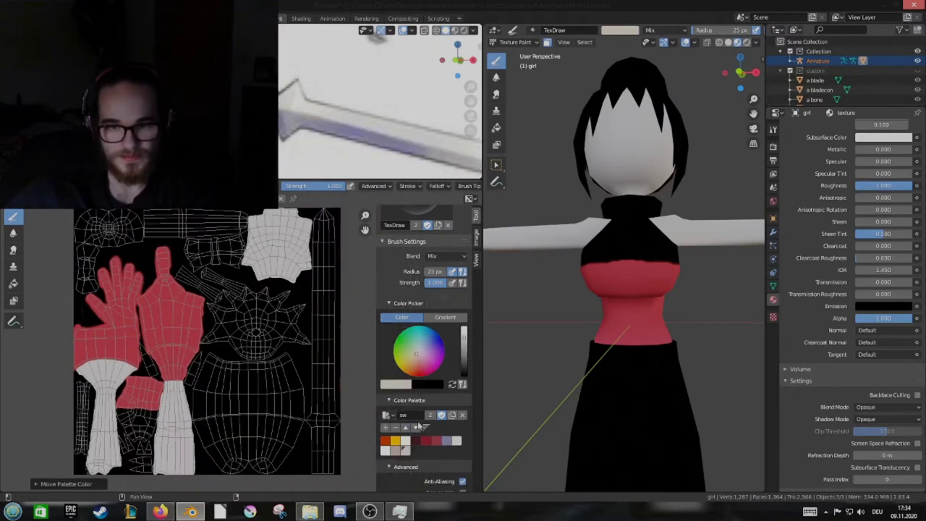
click(385, 415)
click(388, 425)
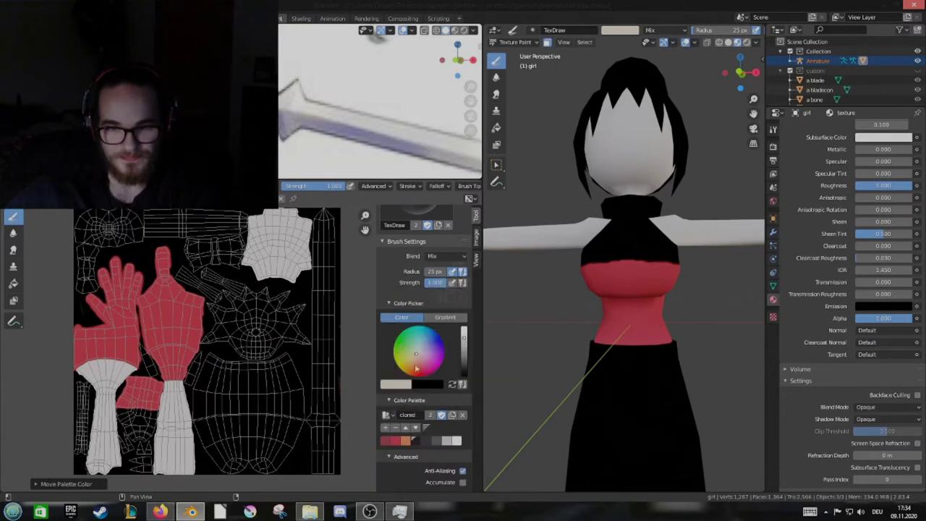
key(ctrl+q)
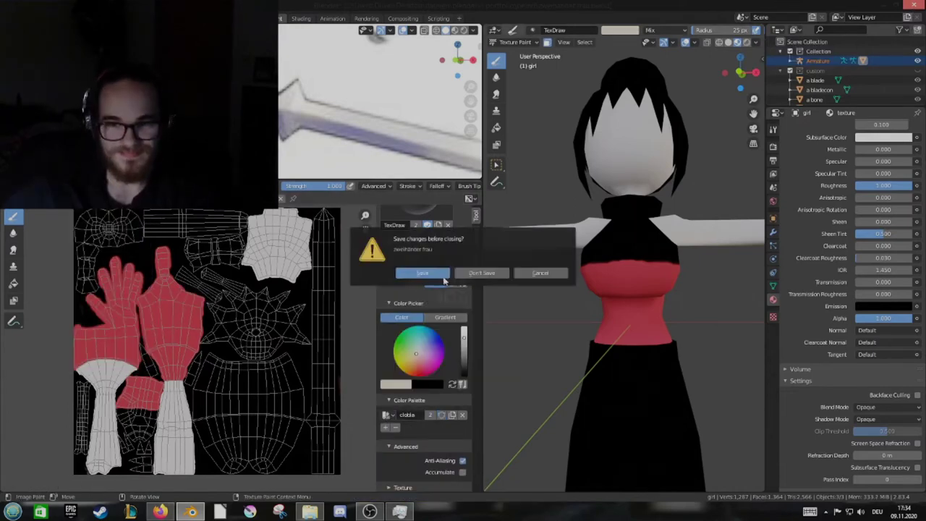
click(427, 271)
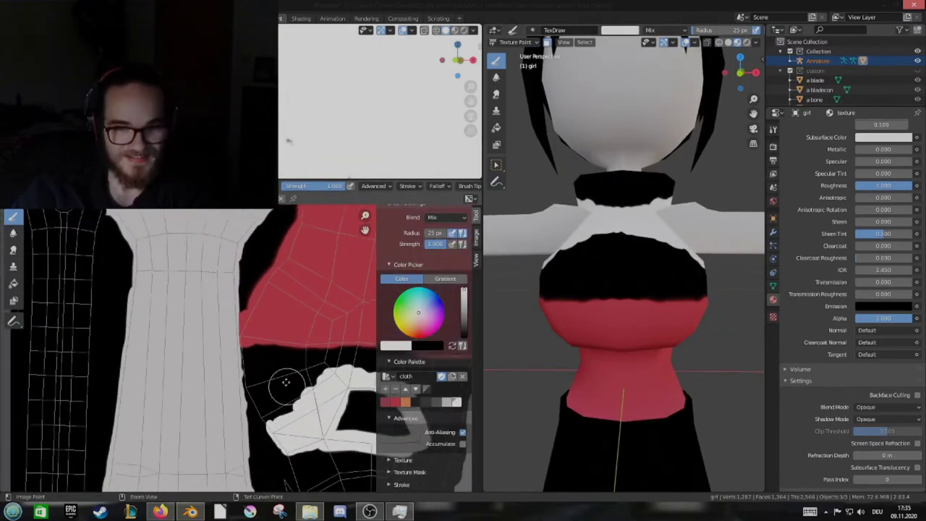
Paint white over the chest area, along the chest seam and onto the collar
drag(288, 410, 247, 370)
scroll(247, 370, up, 1)
key(s)
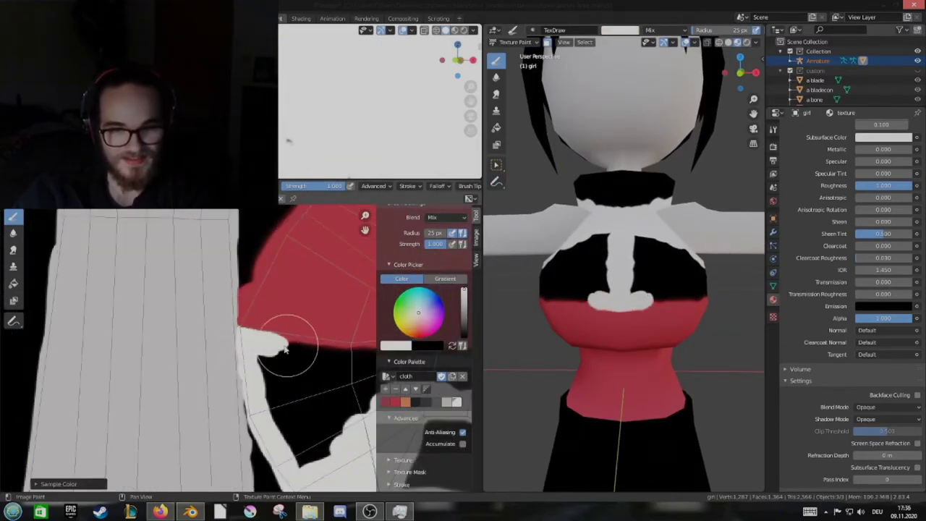
scroll(285, 350, up, 1)
mouse_move(246, 405)
mouse_down()
mouse_move(222, 342)
mouse_move(237, 336)
mouse_move(213, 320)
mouse_up()
mouse_move(213, 321)
middle_down()
mouse_move(224, 371)
mouse_move(223, 273)
middle_up()
drag(190, 424, 219, 418)
drag(304, 337, 217, 390)
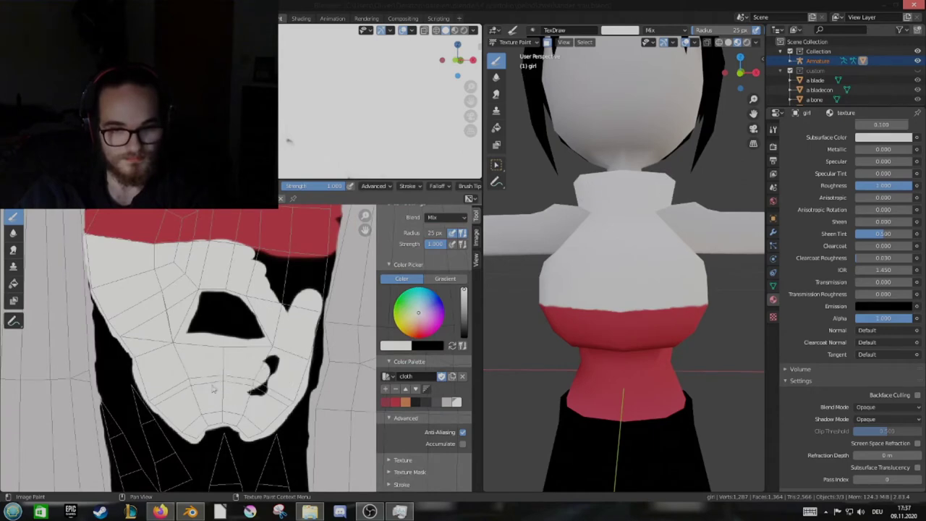
scroll(210, 340, up, 2)
middle_drag(210, 318, 186, 316)
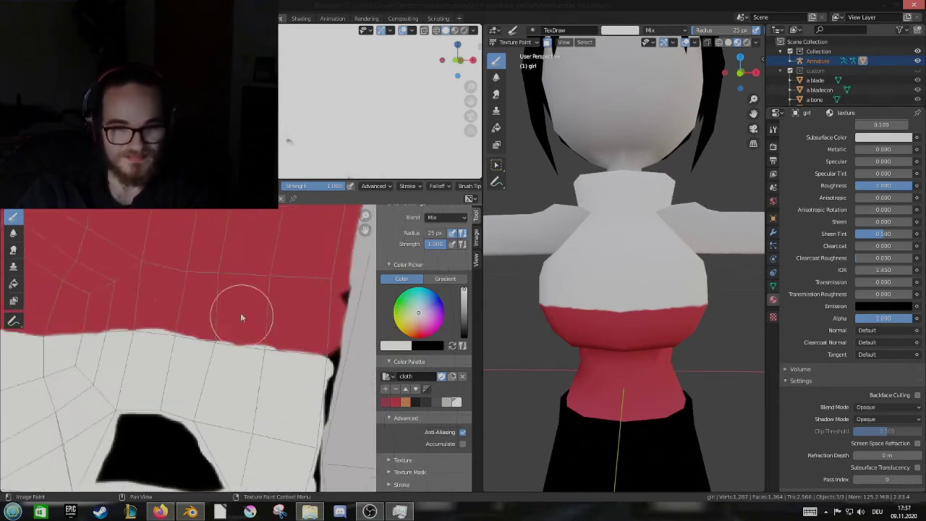
Sample black and paint a black line along the top's hem and down its front
key(s)
scroll(633, 311, up, 2)
click(611, 305)
drag(637, 302, 582, 304)
middle_drag(583, 303, 549, 318)
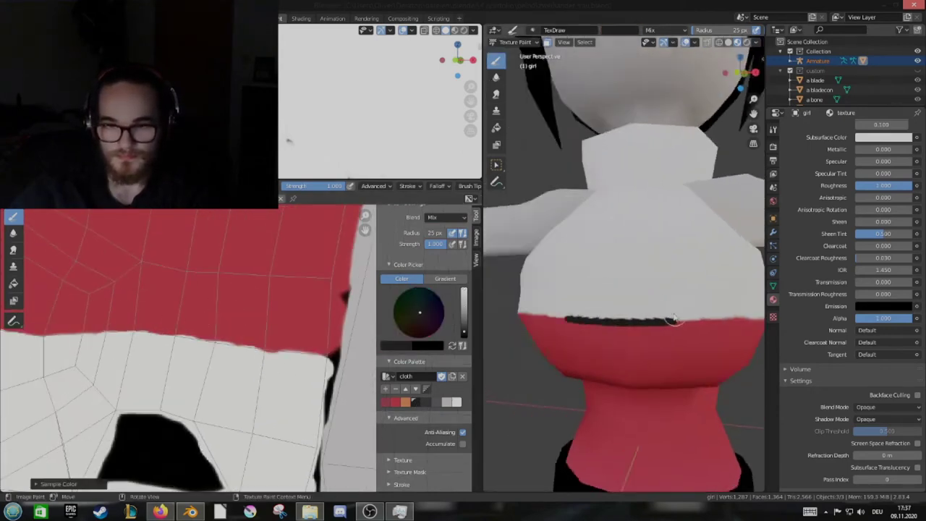
scroll(427, 361, down, 5)
click(400, 349)
mouse_move(506, 420)
middle_down()
mouse_move(612, 308)
mouse_move(637, 342)
mouse_move(594, 347)
middle_up()
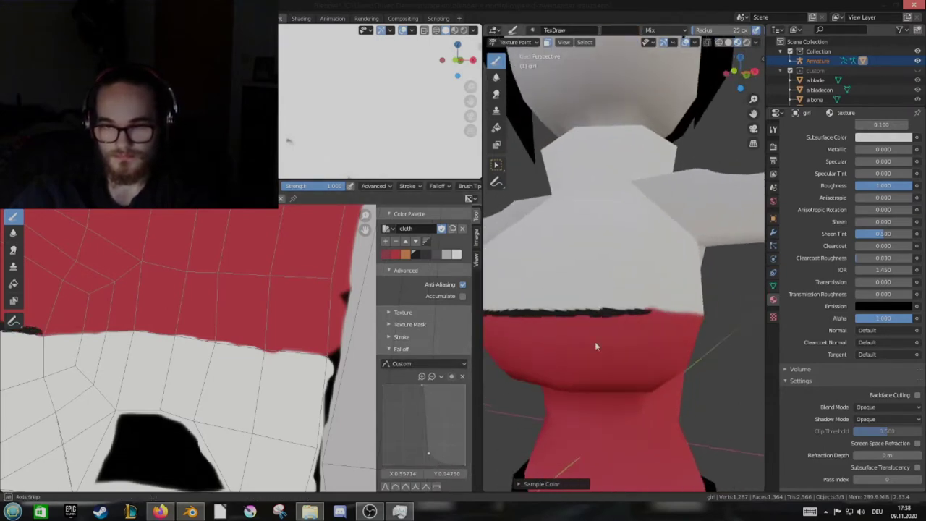
mouse_move(636, 317)
middle_down()
mouse_move(559, 332)
mouse_move(576, 326)
mouse_move(562, 314)
mouse_move(582, 348)
mouse_move(590, 333)
mouse_move(687, 345)
mouse_move(676, 318)
mouse_move(630, 303)
mouse_move(599, 310)
mouse_move(600, 320)
mouse_move(620, 322)
mouse_move(562, 323)
mouse_move(614, 323)
mouse_move(586, 308)
mouse_move(569, 318)
mouse_move(630, 319)
mouse_move(593, 324)
mouse_move(634, 309)
mouse_move(673, 337)
mouse_move(626, 289)
mouse_move(610, 369)
middle_up()
key(s)
key(s)
key(s)
mouse_move(611, 334)
middle_down()
mouse_move(620, 283)
mouse_move(641, 337)
mouse_move(615, 279)
mouse_move(637, 362)
mouse_move(622, 333)
middle_up()
Select the connected face strip in Edit Mode, return to Texture Paint and sample the shirt's colours
key(Tab)
key(l)
key(Tab)
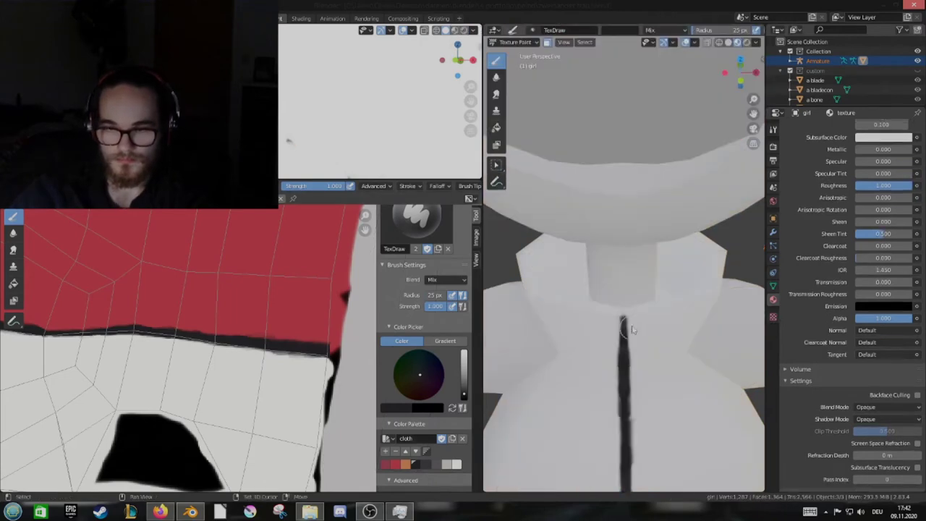
mouse_move(679, 336)
middle_down()
mouse_move(626, 347)
mouse_move(635, 321)
middle_up()
key(s)
middle_drag(635, 376, 640, 329)
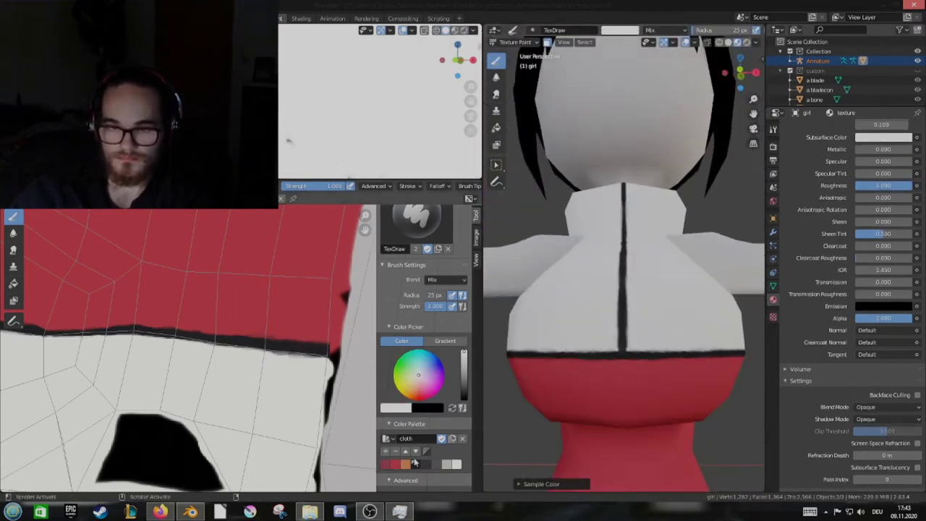
key(s)
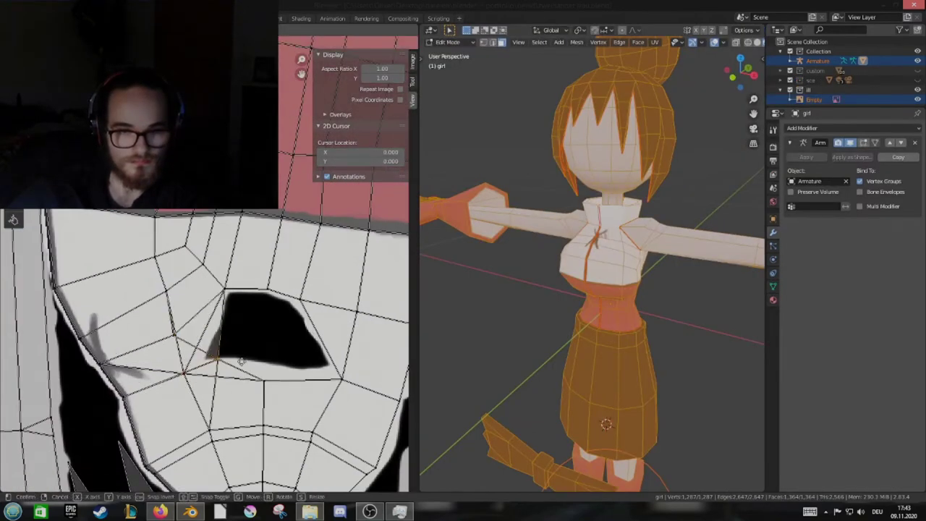
Pick black from the cloth palette and paint the cross-laces down the white shirt front
key(ctrl+z)
key(g)
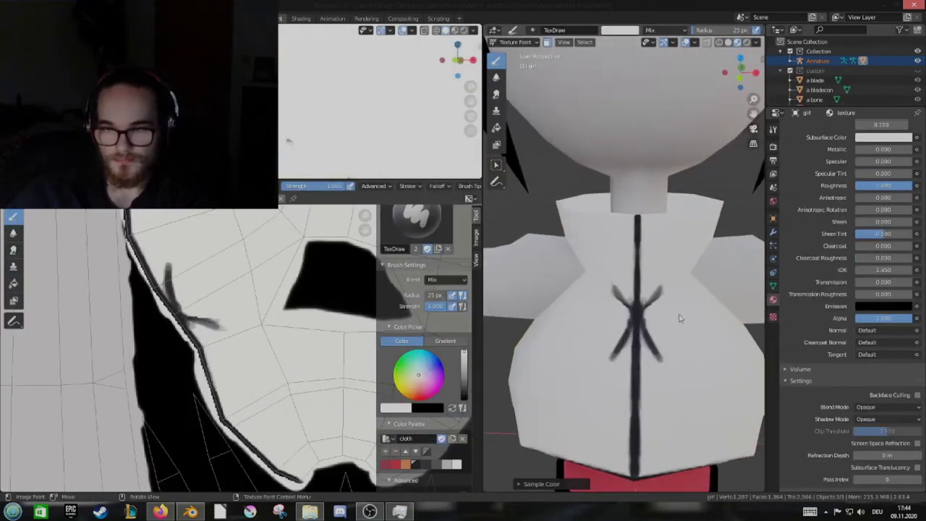
click(416, 464)
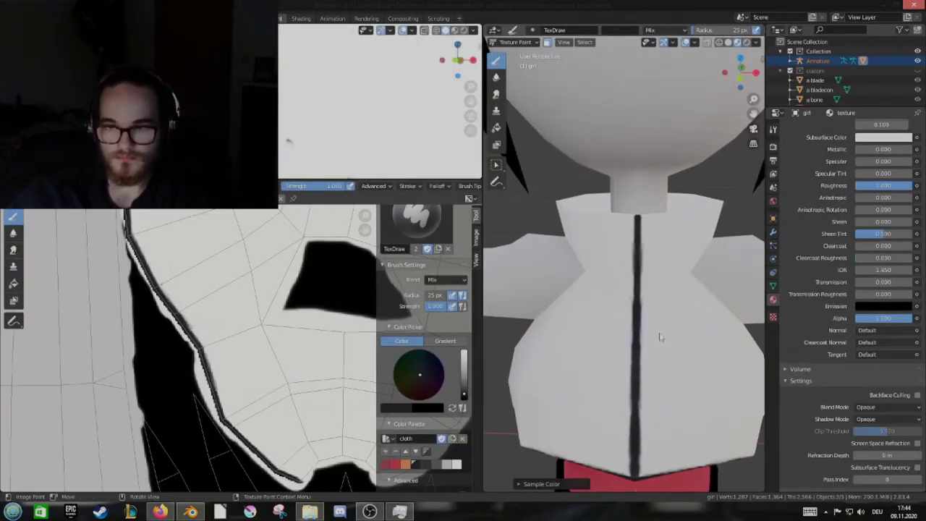
mouse_move(648, 305)
middle_down()
mouse_move(623, 372)
mouse_move(654, 363)
middle_up()
mouse_move(636, 340)
mouse_down()
mouse_move(651, 360)
mouse_move(626, 327)
mouse_up()
key(x)
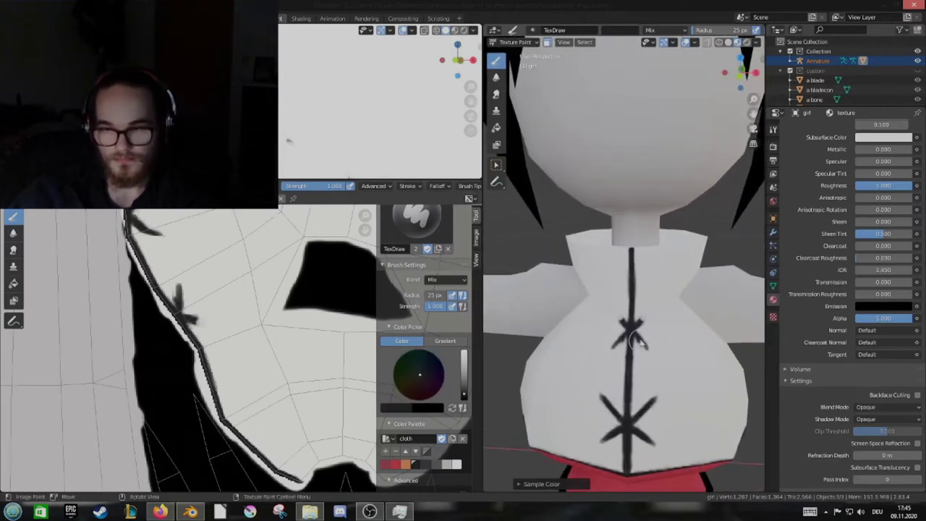
Sample black from the seam line and add black seams and round buttons on the red corset
mouse_move(645, 286)
middle_down()
mouse_move(663, 295)
mouse_move(622, 230)
mouse_move(640, 250)
mouse_move(620, 305)
mouse_move(640, 242)
mouse_move(637, 262)
mouse_move(600, 246)
middle_up()
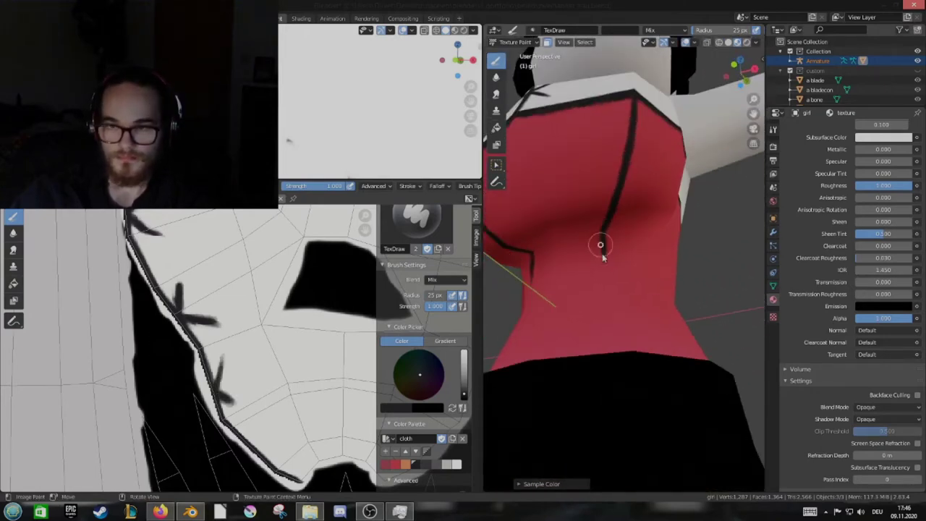
key(s)
mouse_move(594, 284)
middle_down()
mouse_move(647, 330)
mouse_move(628, 291)
mouse_move(641, 300)
mouse_move(640, 365)
mouse_move(612, 313)
mouse_move(630, 335)
mouse_move(641, 292)
middle_up()
scroll(615, 310, up, 1)
scroll(601, 296, up, 2)
scroll(620, 314, up, 1)
scroll(620, 315, down, 2)
scroll(653, 276, down, 2)
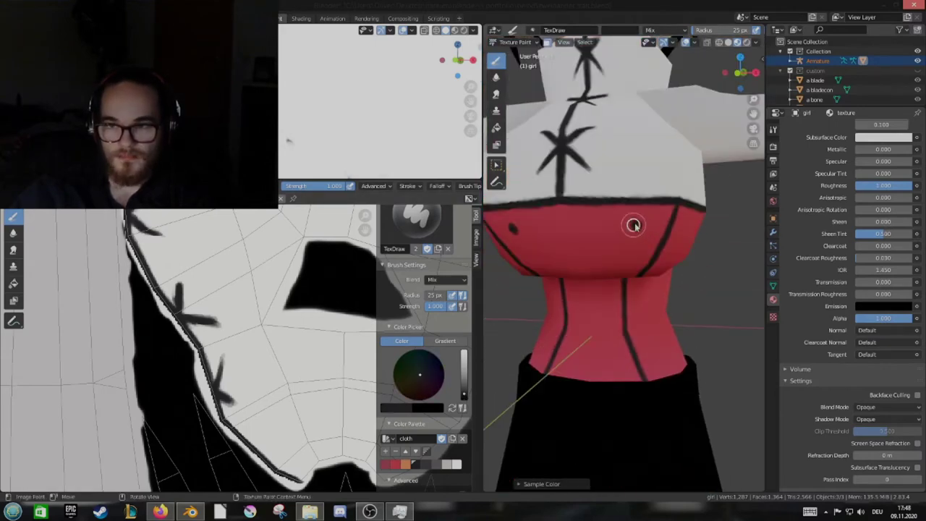
mouse_move(633, 224)
middle_down()
mouse_move(658, 217)
mouse_move(641, 269)
mouse_move(639, 319)
middle_up()
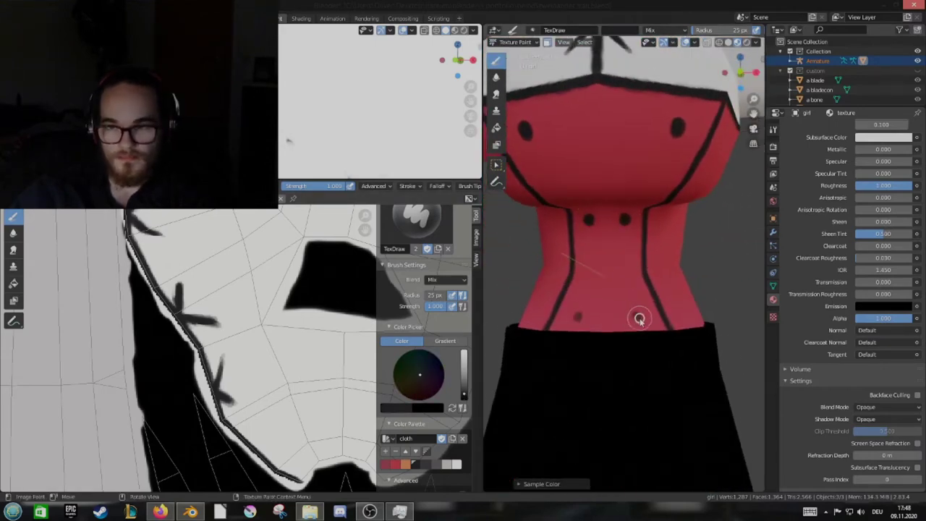
scroll(635, 316, down, 3)
scroll(633, 226, up, 3)
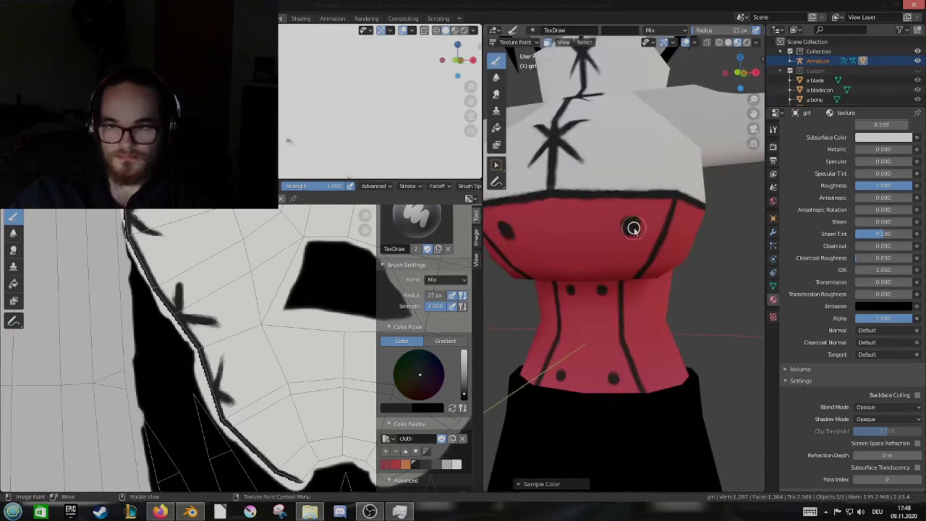
middle_drag(641, 207, 644, 306)
scroll(644, 306, down, 4)
scroll(390, 389, down, 2)
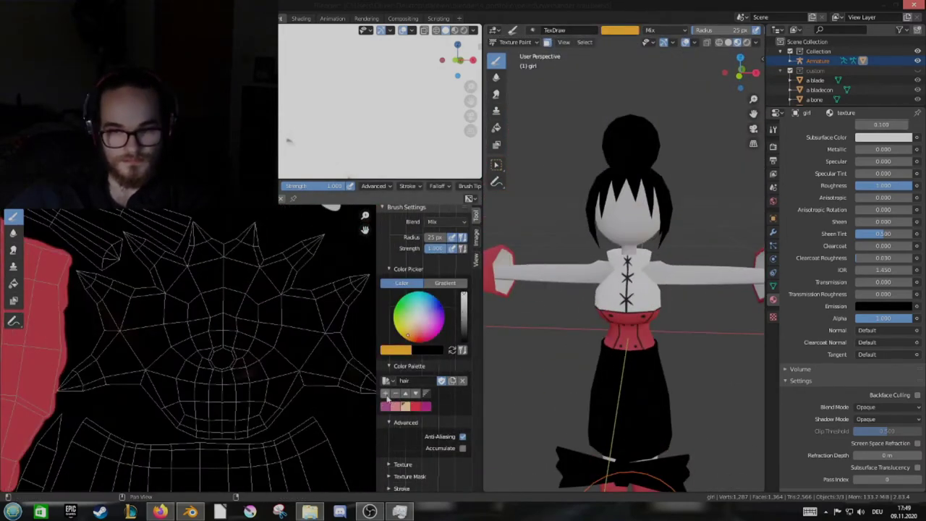
Paint the main hair island orange in the texture, including its left side
scroll(564, 337, up, 2)
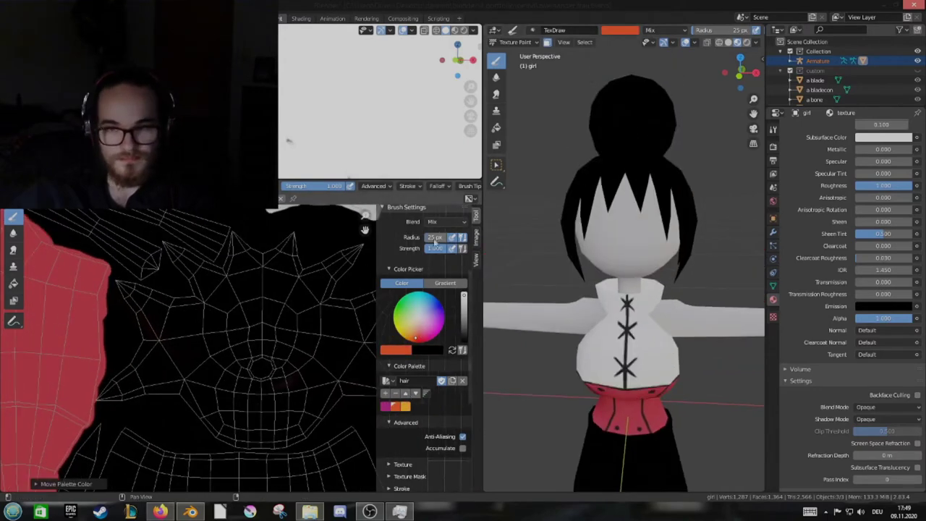
click(249, 361)
scroll(426, 325, down, 5)
scroll(310, 370, up, 2)
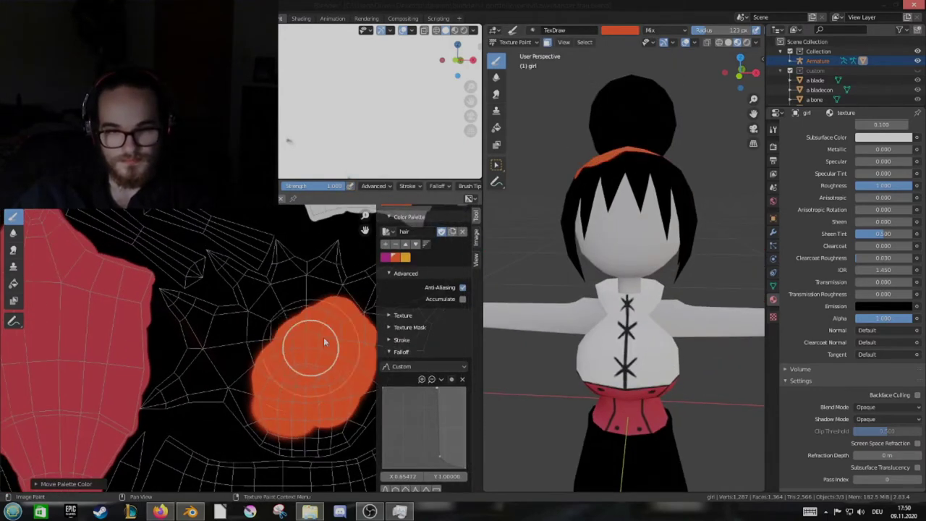
scroll(313, 402, up, 2)
scroll(420, 325, up, 5)
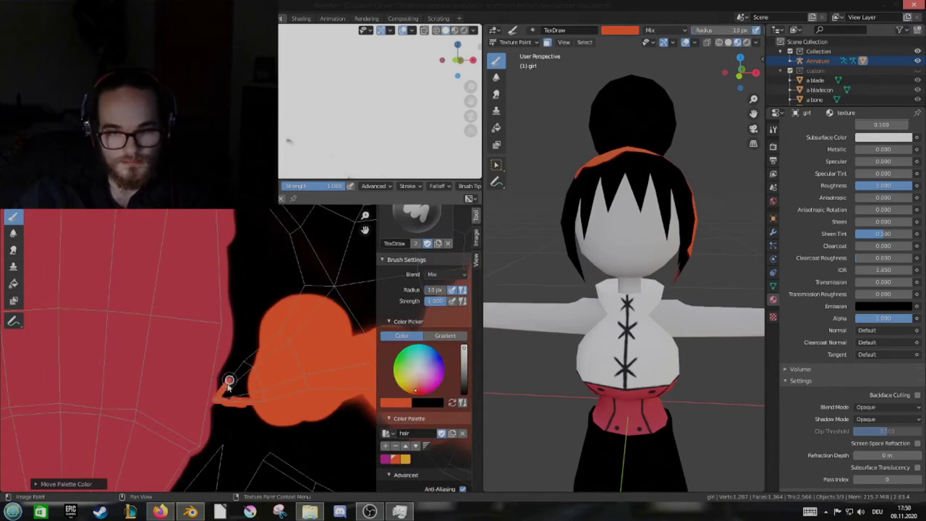
scroll(280, 369, up, 2)
middle_drag(329, 366, 265, 340)
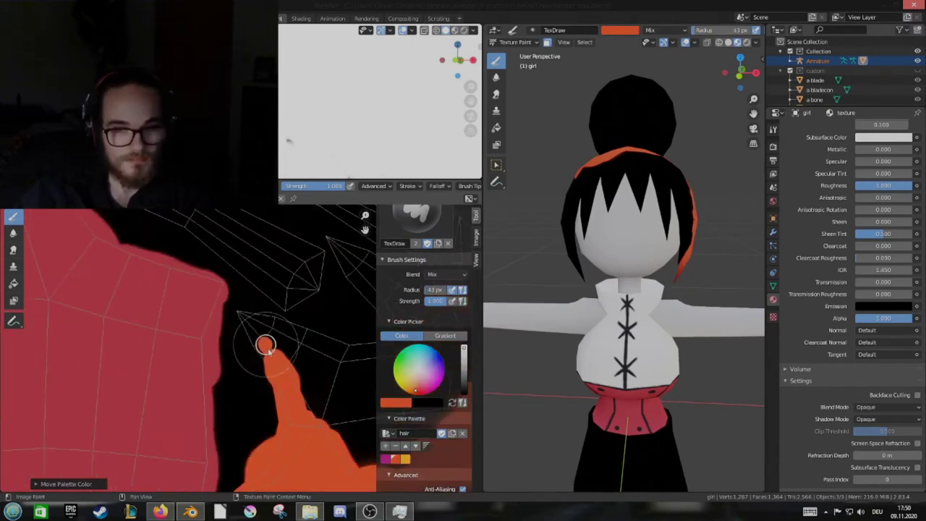
drag(265, 340, 324, 444)
middle_drag(324, 444, 212, 352)
drag(212, 351, 260, 376)
mouse_move(260, 376)
middle_down()
mouse_move(246, 389)
mouse_move(270, 306)
middle_up()
drag(271, 306, 310, 436)
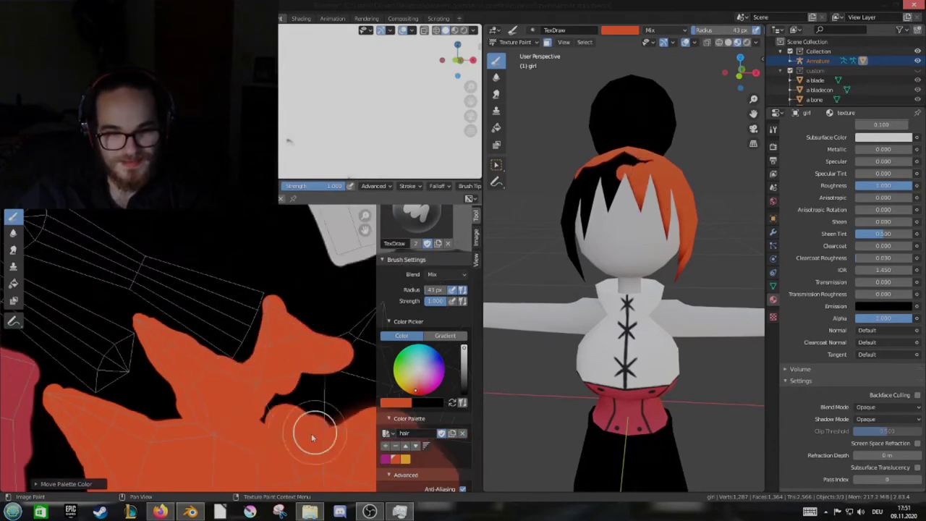
middle_drag(310, 436, 311, 423)
drag(311, 424, 306, 355)
middle_drag(306, 355, 290, 376)
drag(289, 376, 316, 321)
middle_drag(316, 321, 181, 353)
drag(180, 353, 224, 351)
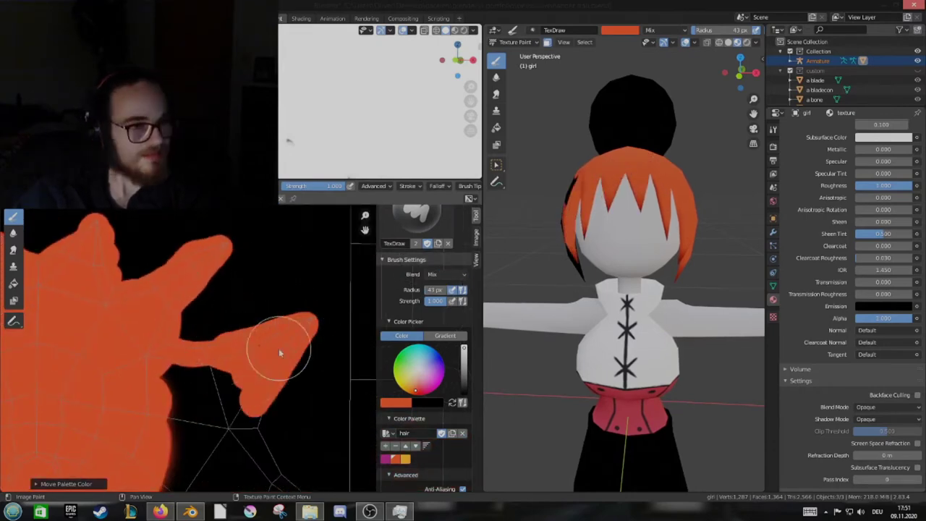
Fill the remaining hair strands and small hair pieces with orange
middle_drag(278, 352, 238, 362)
drag(238, 362, 190, 320)
middle_drag(190, 320, 144, 362)
mouse_move(145, 362)
mouse_down()
mouse_move(223, 300)
mouse_move(260, 366)
mouse_up()
mouse_move(145, 311)
middle_down()
mouse_move(206, 297)
mouse_move(148, 346)
middle_up()
drag(148, 345, 198, 385)
scroll(349, 287, down, 4)
scroll(244, 331, up, 3)
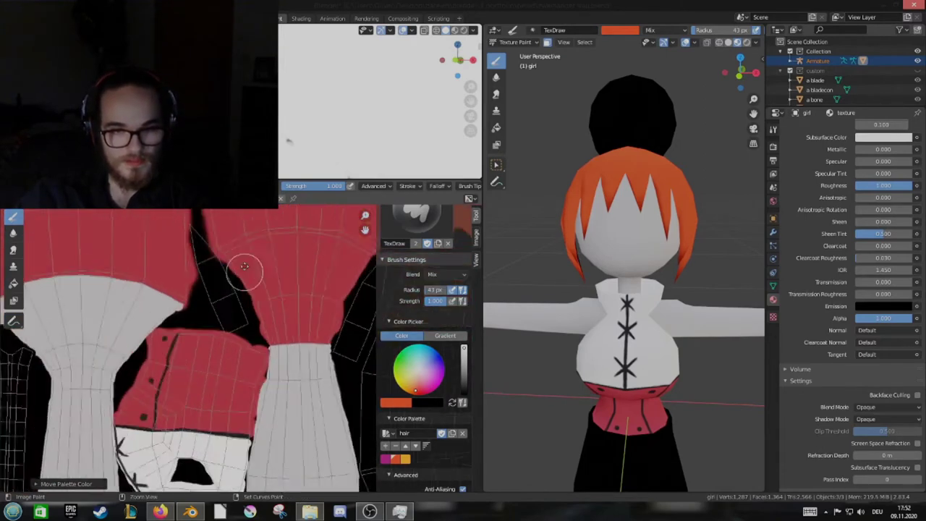
scroll(241, 271, up, 2)
drag(206, 289, 231, 344)
middle_drag(208, 382, 217, 422)
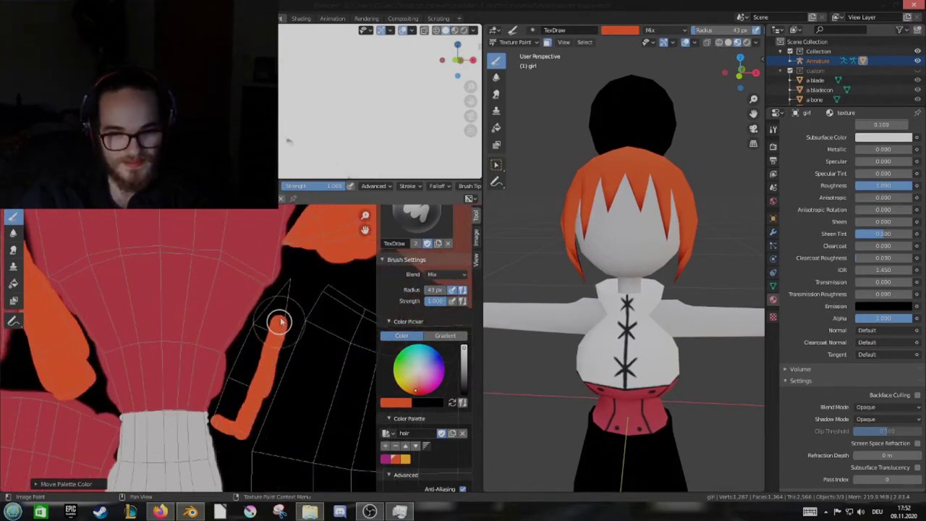
scroll(222, 419, down, 3)
click(239, 417)
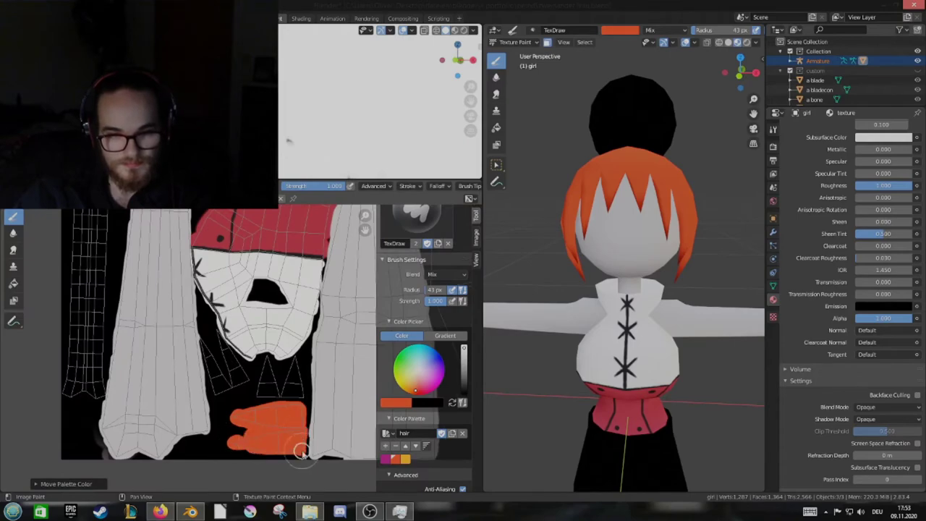
scroll(246, 384, up, 3)
drag(220, 351, 238, 394)
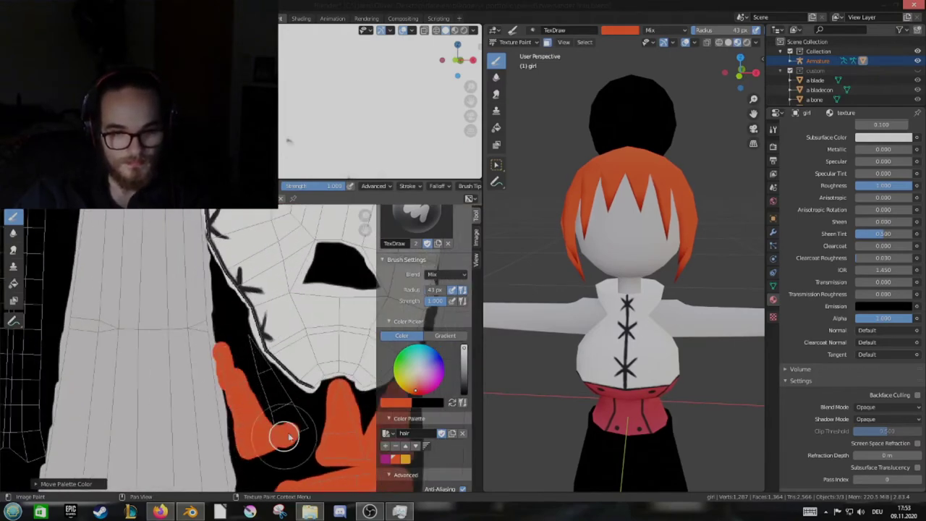
Paint the hair bun and leftover hair area orange, then save the file
mouse_move(261, 371)
middle_down()
mouse_move(264, 290)
mouse_move(271, 320)
middle_up()
mouse_move(185, 286)
mouse_down()
mouse_move(186, 382)
mouse_move(317, 321)
mouse_move(232, 289)
mouse_move(210, 421)
mouse_up()
mouse_move(89, 412)
mouse_down()
mouse_move(207, 310)
mouse_move(141, 310)
mouse_up()
mouse_move(140, 310)
middle_down()
mouse_move(210, 376)
mouse_move(282, 304)
middle_up()
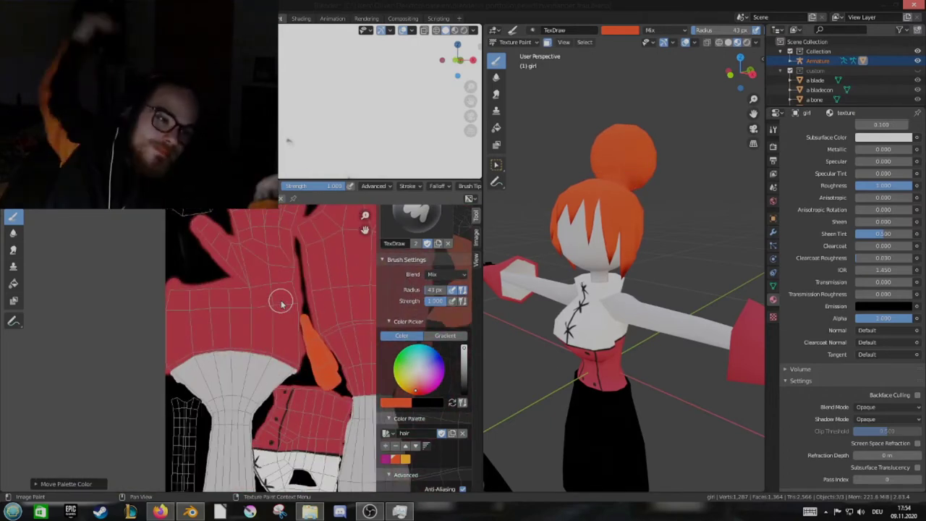
middle_drag(622, 289, 665, 275)
key(ctrl+s)
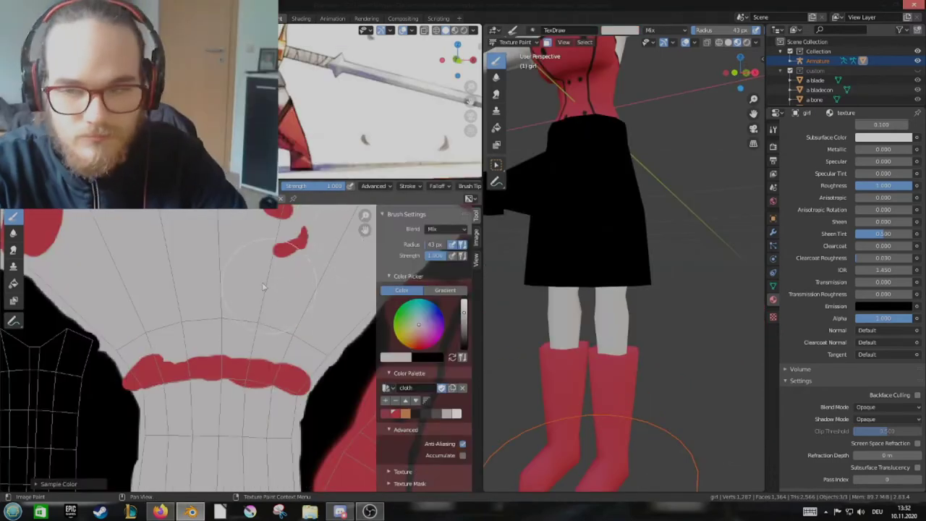
Widen the red band by painting over the white area at the sleeve's end
drag(249, 389, 138, 366)
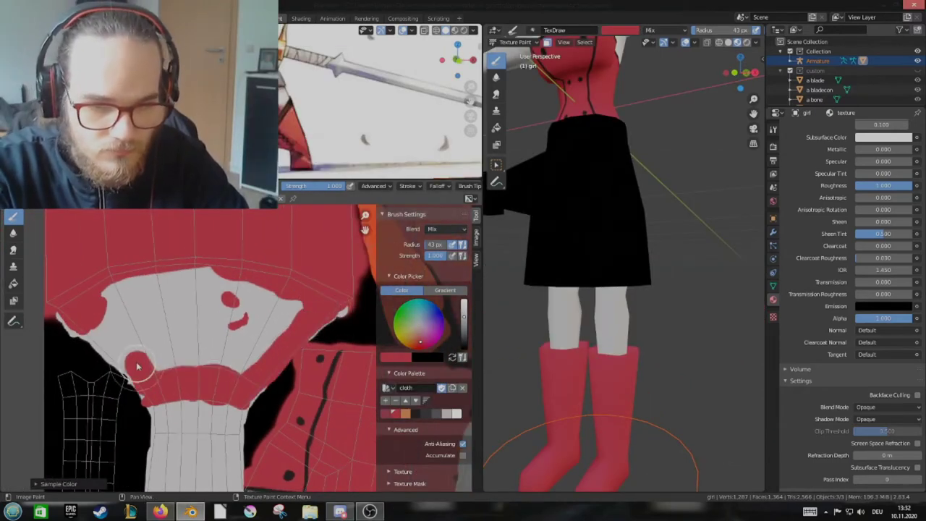
drag(124, 325, 268, 296)
scroll(227, 232, up, 2)
scroll(62, 314, up, 2)
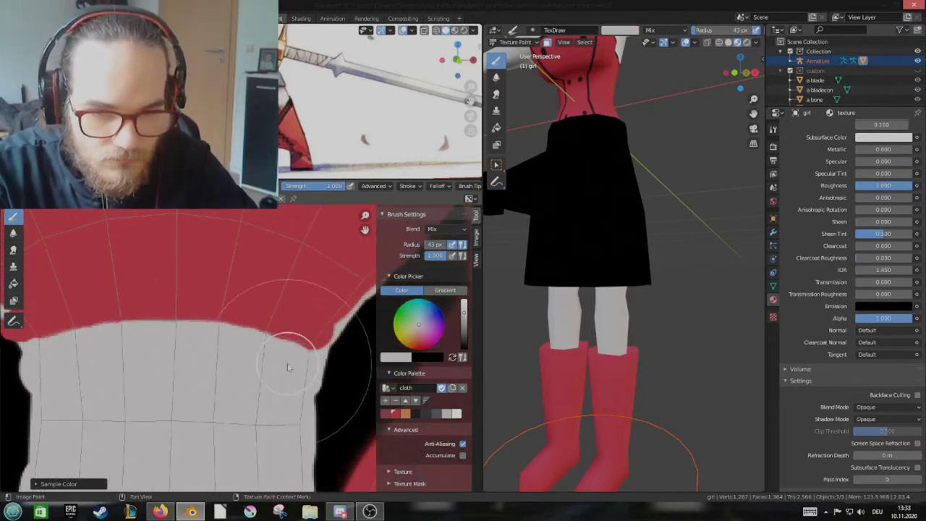
scroll(287, 367, down, 1)
Paint a grey stroke across the black skirt island
middle_drag(255, 334, 217, 304)
scroll(217, 303, down, 3)
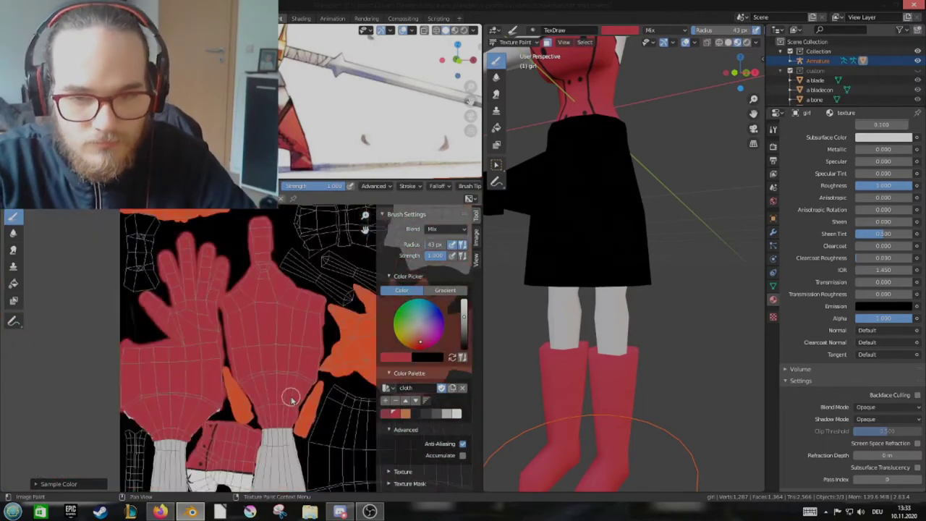
scroll(217, 303, up, 3)
drag(289, 300, 205, 298)
middle_drag(205, 299, 250, 354)
Paint a grey band along the skirt's waist seam
key(s)
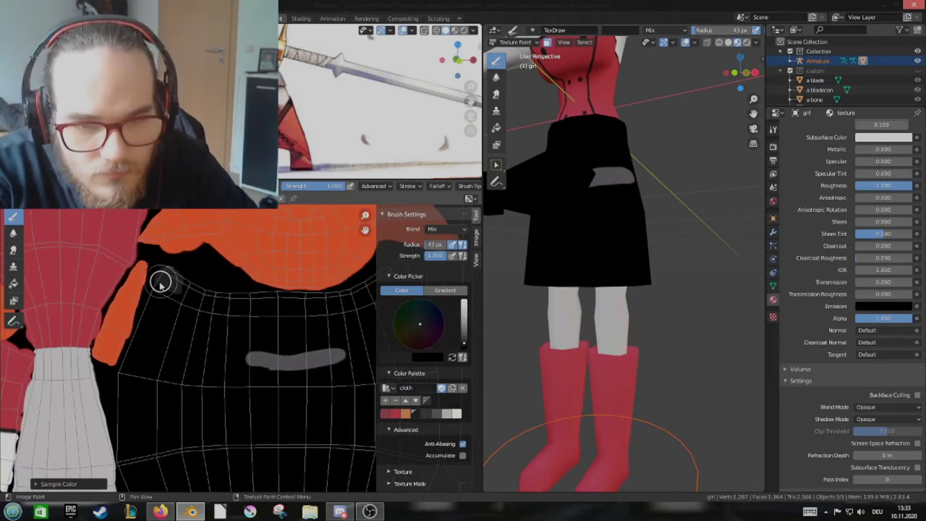
scroll(246, 307, down, 1)
scroll(217, 260, up, 3)
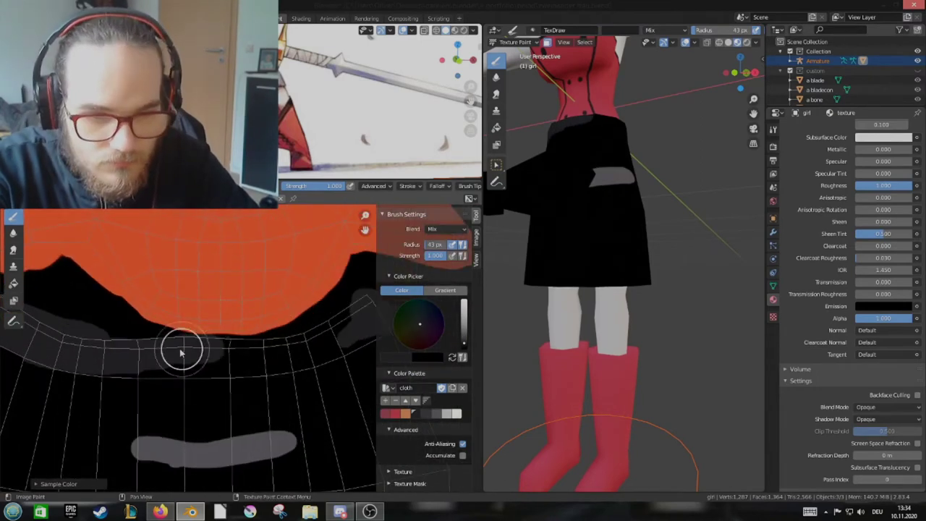
mouse_move(180, 348)
mouse_down()
mouse_move(77, 355)
mouse_move(246, 381)
mouse_up()
mouse_move(246, 381)
middle_down()
mouse_move(145, 331)
mouse_move(193, 378)
middle_up()
scroll(186, 334, up, 2)
mouse_move(236, 327)
middle_down()
mouse_move(223, 393)
mouse_move(241, 379)
middle_up()
Fill the rest of the skirt island with grey
drag(242, 388, 279, 307)
middle_drag(278, 307, 303, 407)
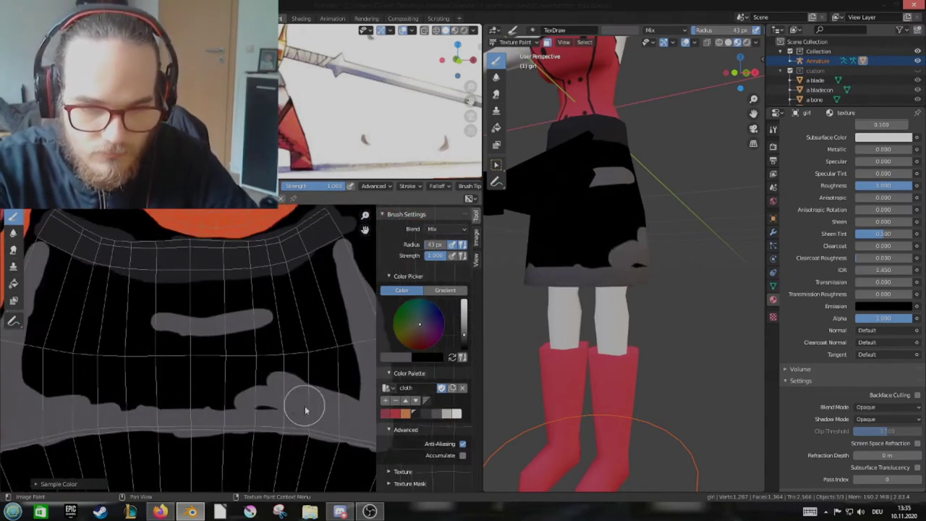
drag(304, 407, 152, 398)
middle_drag(151, 398, 104, 412)
mouse_move(104, 413)
mouse_down()
mouse_move(241, 399)
mouse_move(120, 320)
mouse_up()
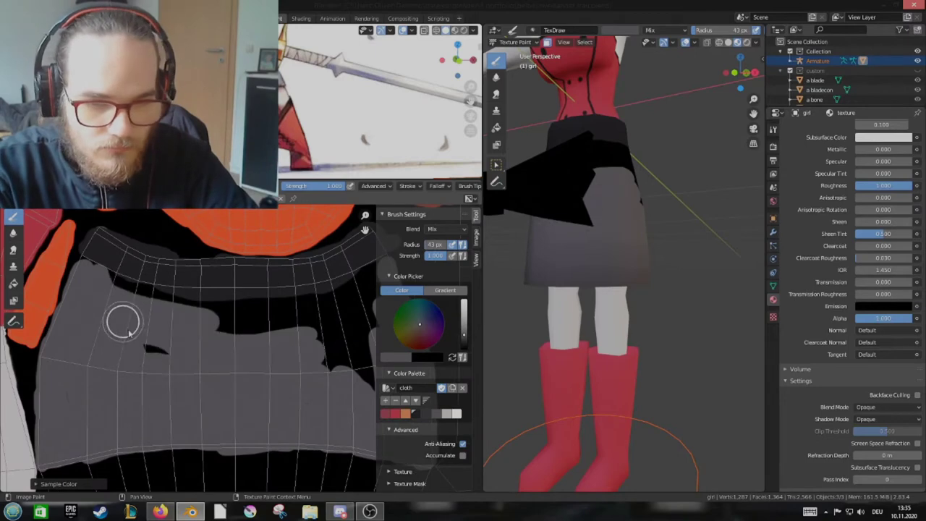
middle_drag(120, 320, 294, 316)
drag(293, 316, 137, 299)
scroll(339, 318, up, 2)
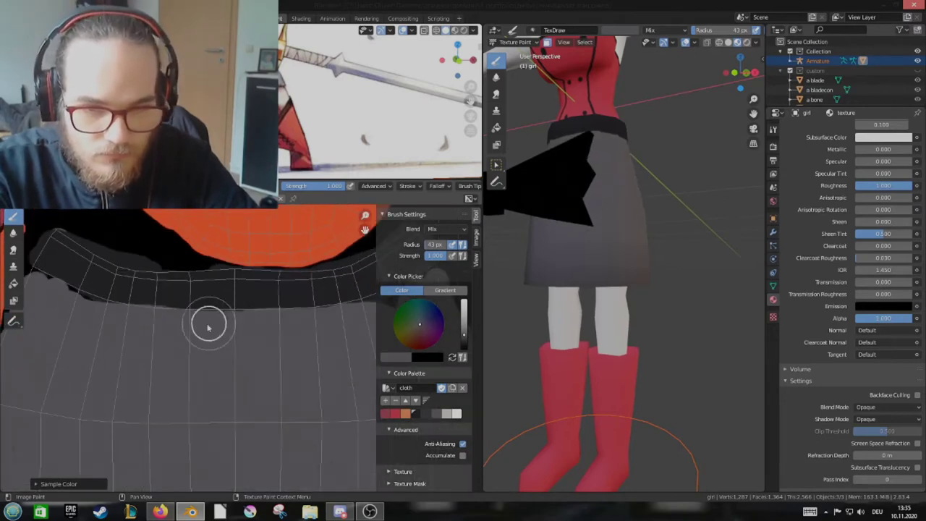
scroll(208, 328, down, 1)
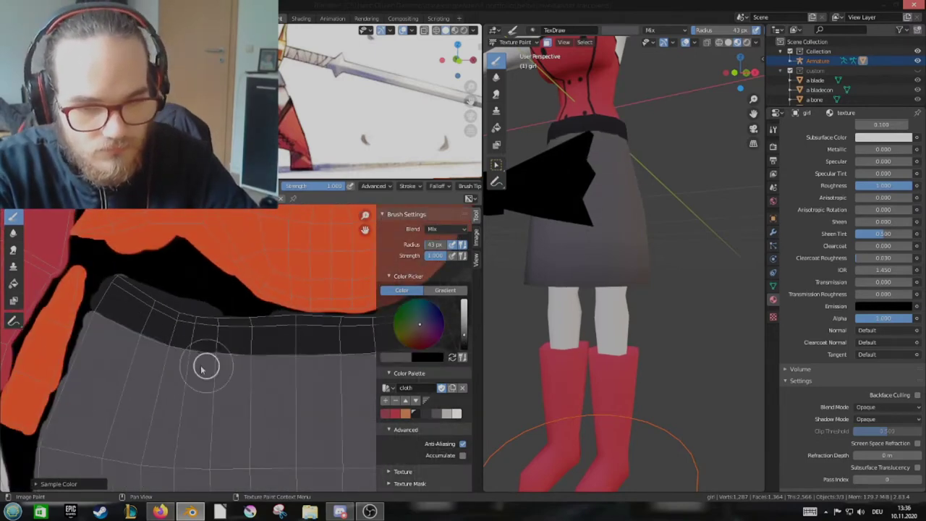
Sample black from the waistband to keep a black band along the waistline
middle_drag(202, 369, 261, 377)
key(s)
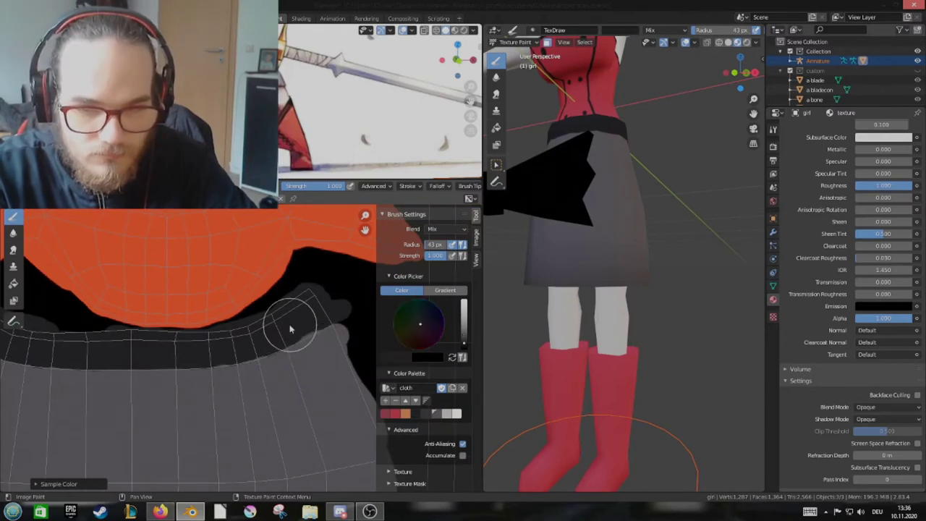
scroll(291, 401, up, 1)
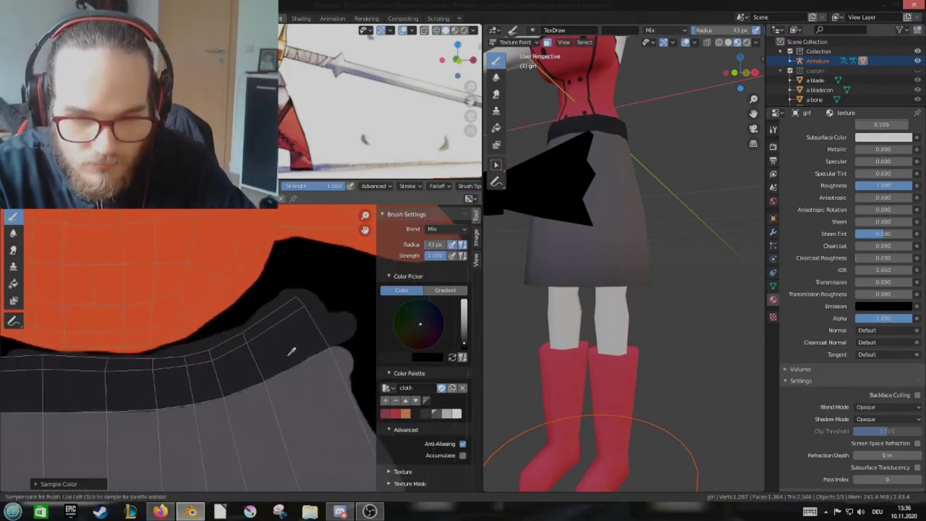
scroll(290, 376, up, 1)
scroll(215, 350, down, 2)
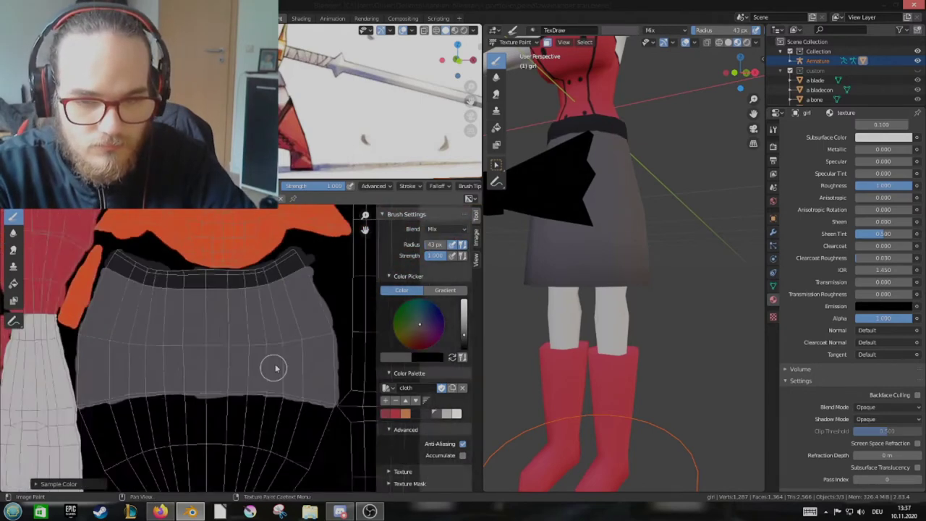
middle_drag(271, 368, 203, 304)
scroll(203, 304, up, 2)
Sample the top's red and light grey and tidy the dark red band along its lower edge
key(s)
scroll(258, 347, up, 1)
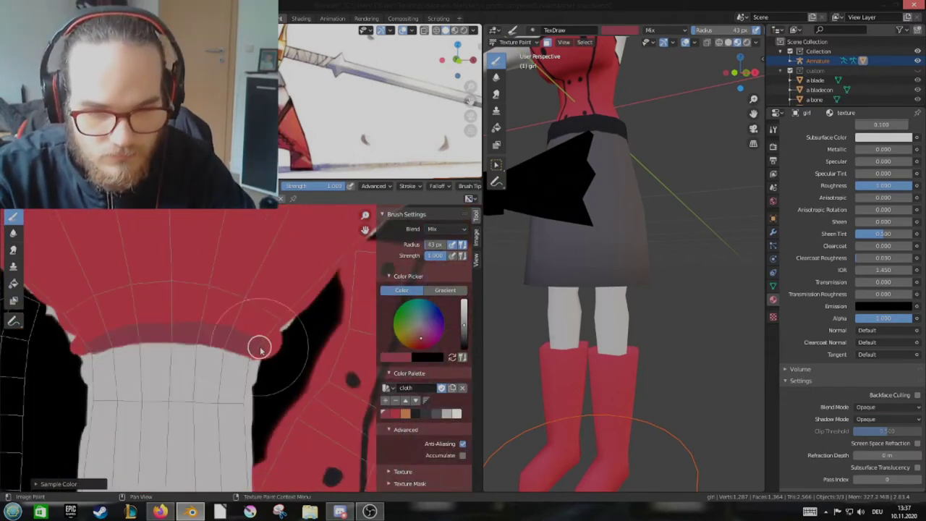
scroll(246, 349, up, 1)
scroll(130, 296, up, 1)
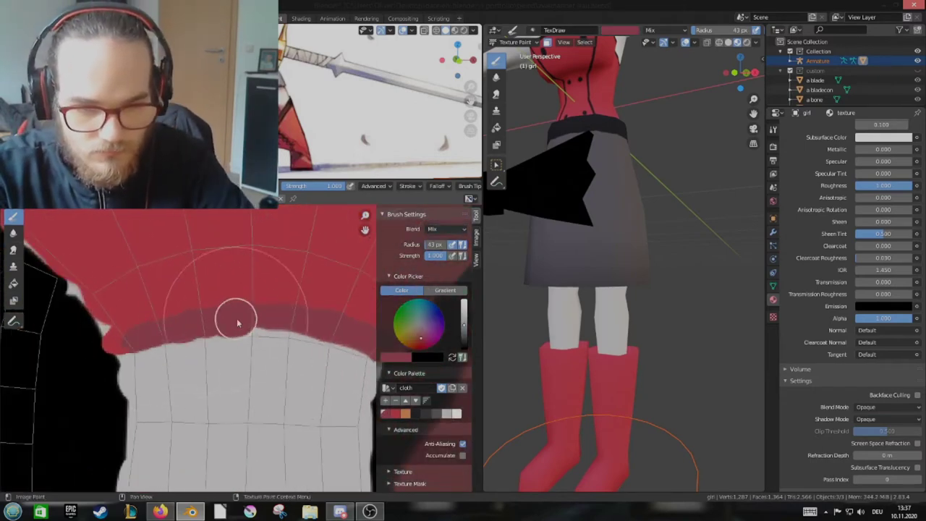
middle_drag(315, 334, 331, 340)
key(s)
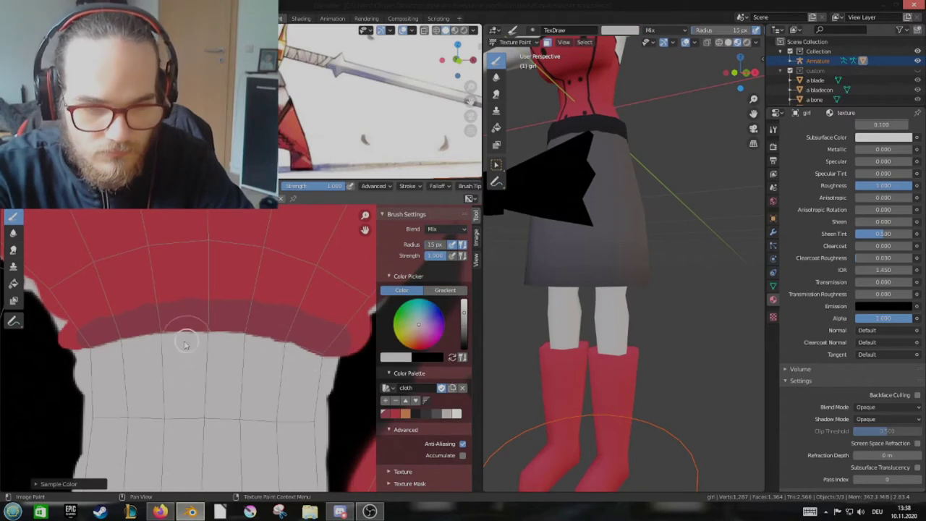
key(s)
middle_drag(269, 331, 290, 368)
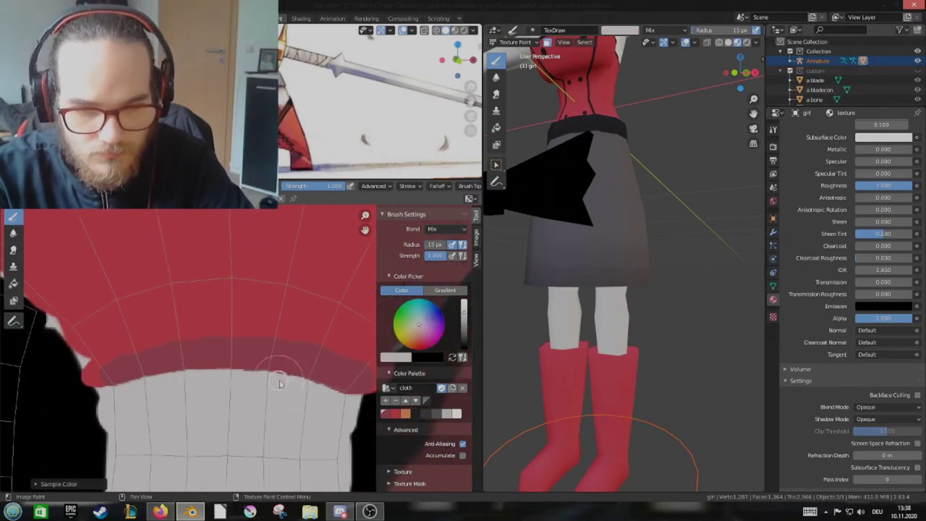
scroll(282, 367, down, 2)
Frame the red cuff on the arm and paint black along its rim
key(Tab)
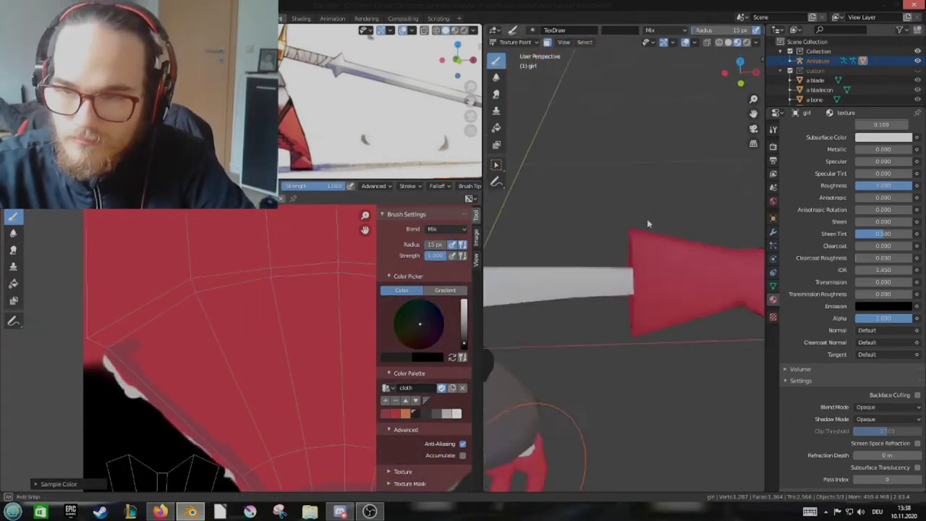
scroll(646, 218, up, 2)
middle_drag(615, 253, 611, 217)
key(Tab)
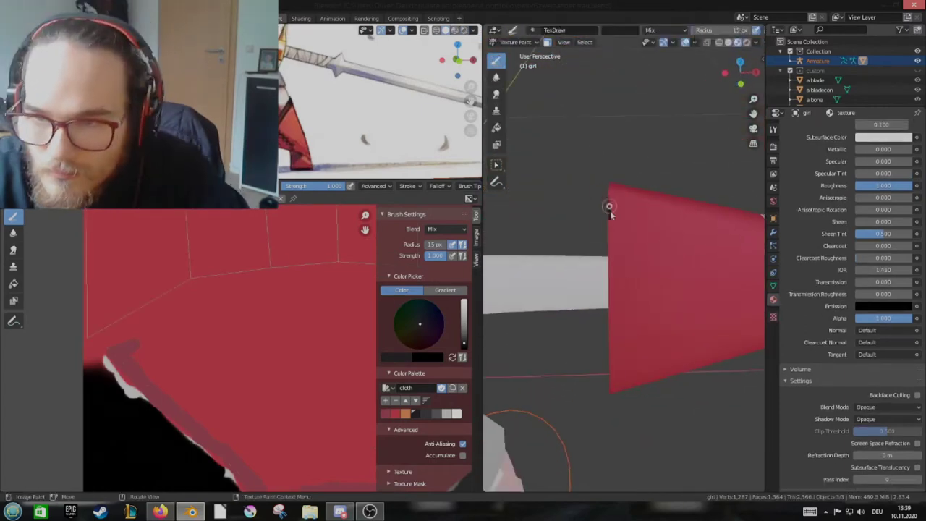
middle_drag(613, 288, 680, 362)
drag(687, 369, 662, 209)
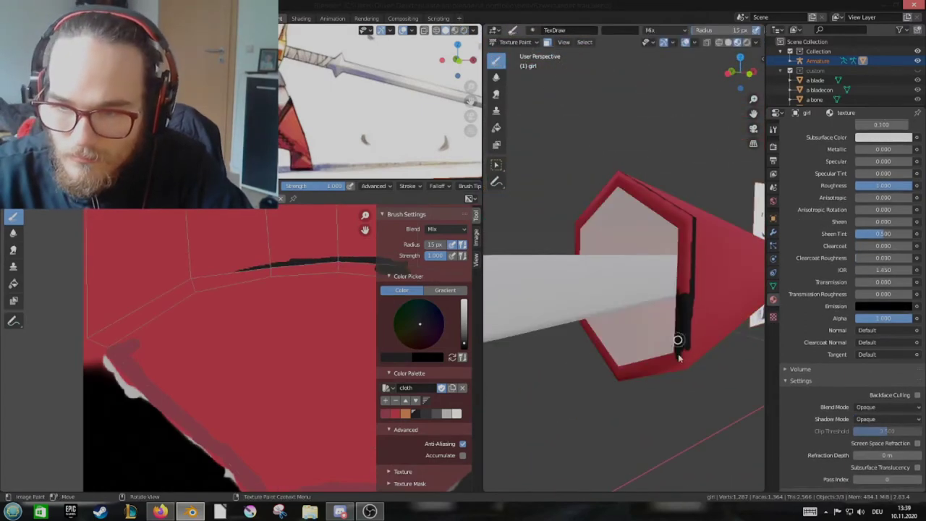
mouse_move(662, 210)
middle_down()
mouse_move(638, 239)
mouse_move(612, 191)
middle_up()
Face the cuff squarely and paint black along its whole edge
scroll(611, 252, down, 4)
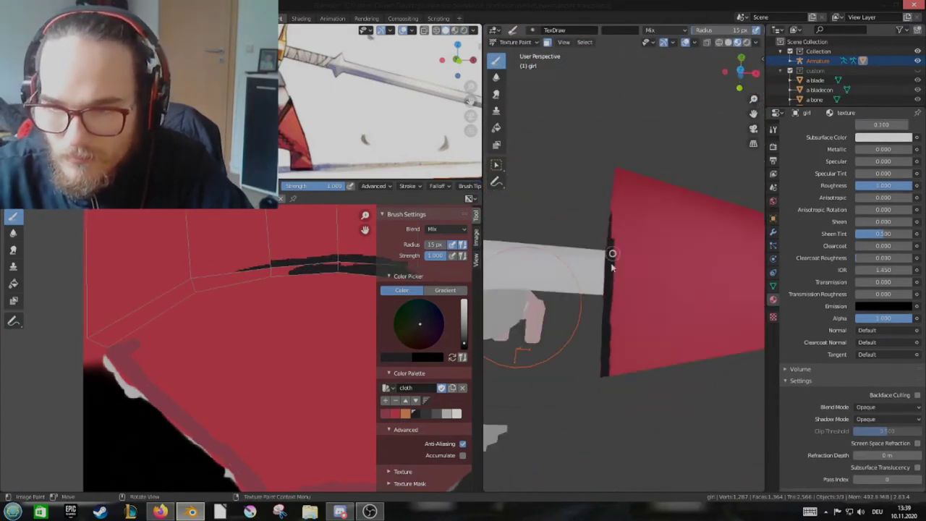
scroll(634, 384, up, 5)
mouse_move(627, 309)
middle_down()
mouse_move(630, 291)
mouse_move(630, 367)
mouse_move(626, 196)
mouse_move(640, 167)
mouse_move(631, 183)
middle_up()
key(s)
key(s)
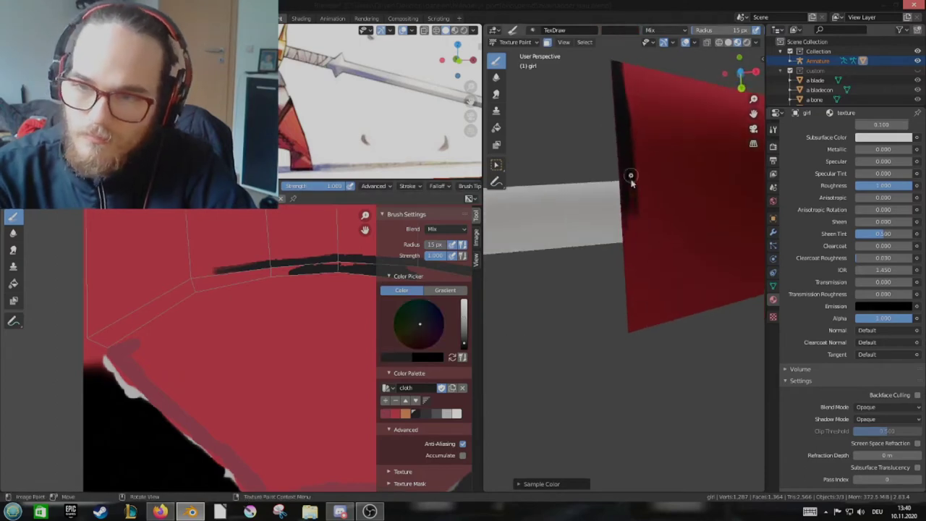
middle_drag(631, 226, 631, 235)
drag(631, 235, 630, 243)
middle_drag(630, 243, 630, 254)
drag(630, 253, 629, 262)
middle_drag(630, 261, 629, 274)
drag(629, 273, 630, 282)
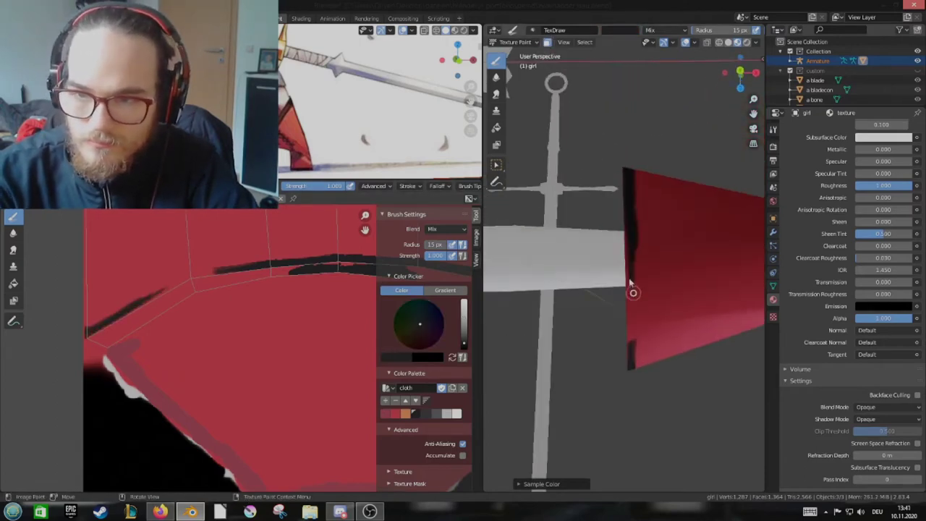
middle_drag(630, 290, 626, 275)
drag(626, 275, 624, 264)
mouse_move(623, 264)
middle_down()
mouse_move(616, 233)
mouse_move(630, 227)
middle_up()
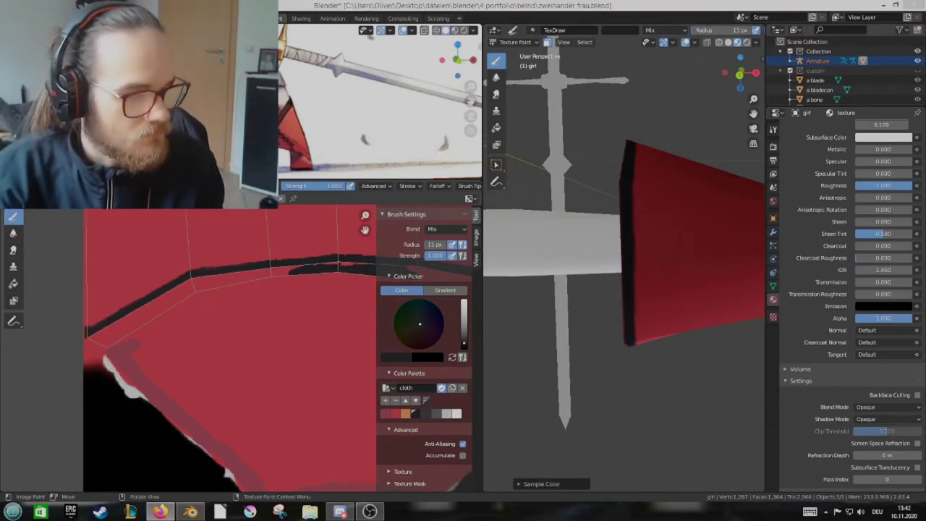
Check the cuff from several angles, then bring up the body's UV layout in Edit Mode
mouse_move(622, 275)
middle_down()
mouse_move(666, 270)
mouse_move(650, 325)
middle_up()
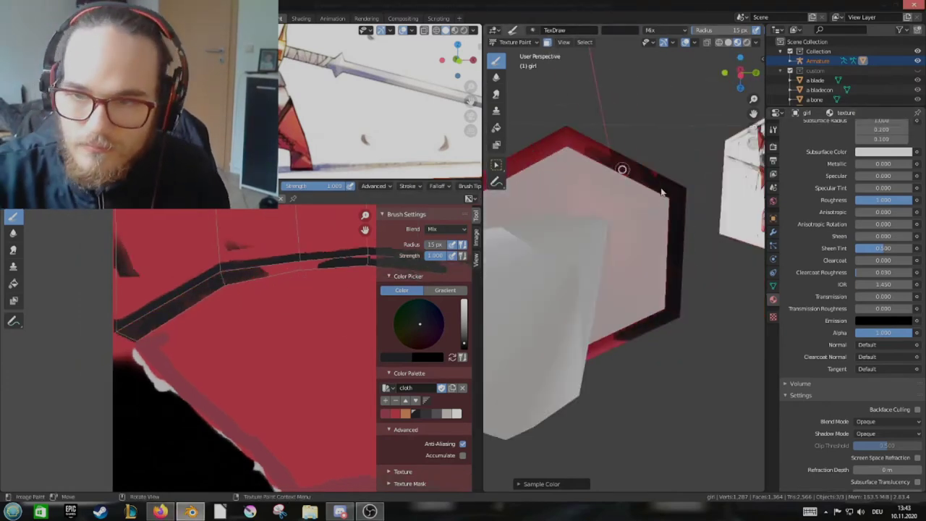
middle_drag(499, 329, 521, 337)
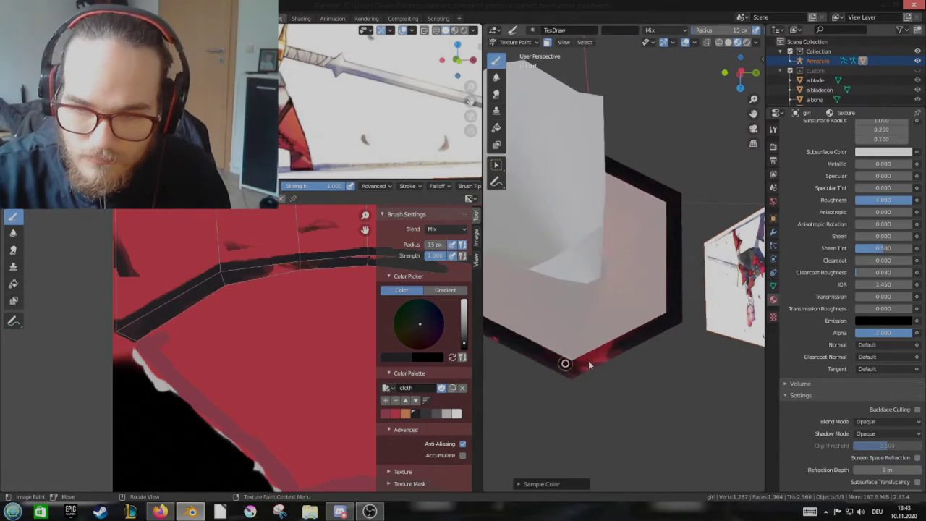
middle_drag(569, 366, 588, 289)
scroll(600, 340, down, 2)
mouse_move(599, 340)
middle_down()
mouse_move(662, 190)
mouse_move(574, 285)
mouse_move(592, 250)
mouse_move(622, 239)
mouse_move(647, 249)
mouse_move(651, 289)
mouse_move(638, 245)
middle_up()
key(s)
scroll(638, 269, down, 5)
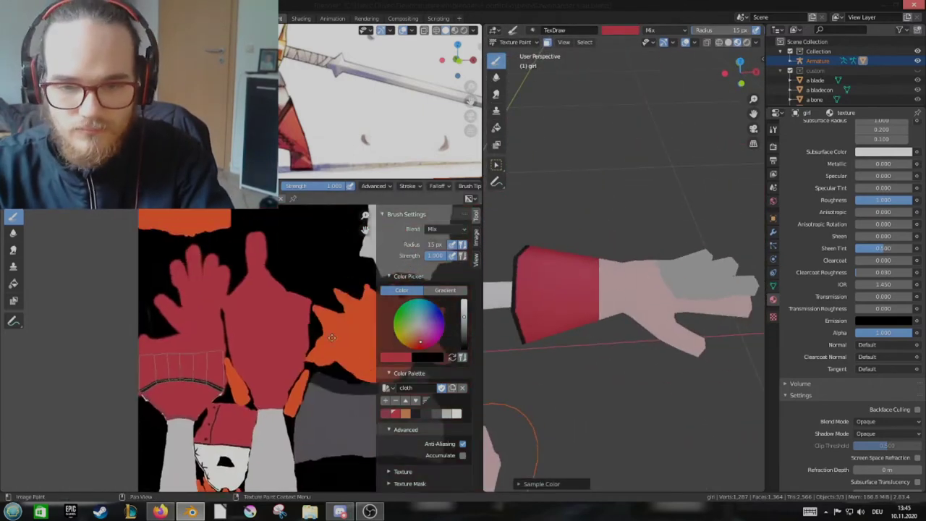
scroll(274, 392, down, 5)
scroll(287, 382, down, 6)
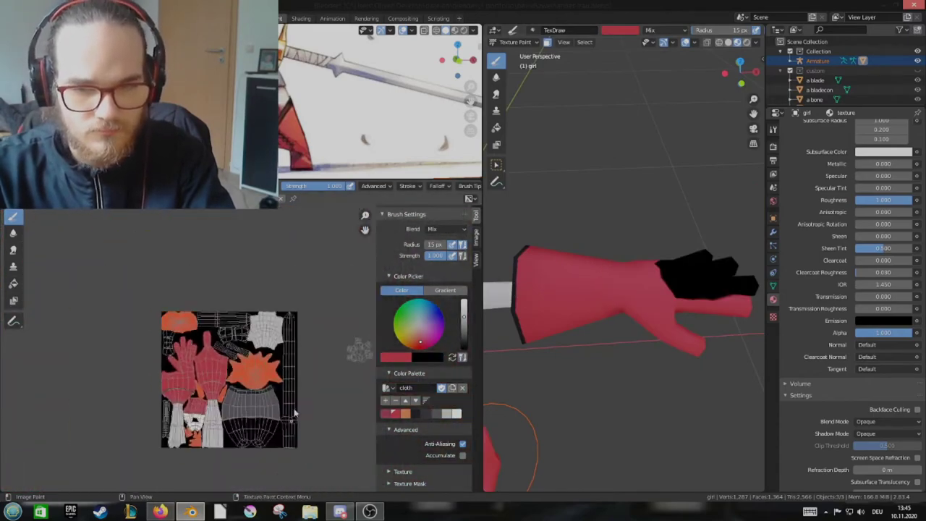
middle_drag(550, 376, 590, 433)
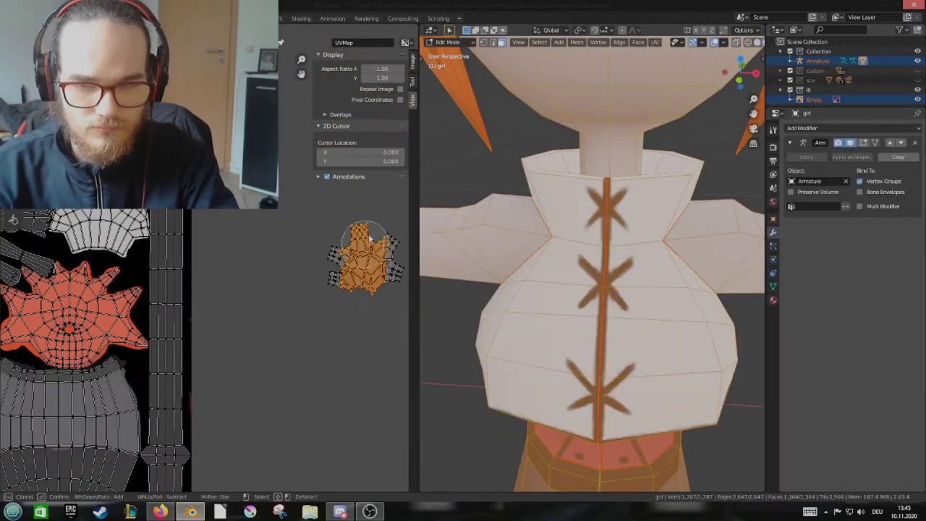
Select all UV islands and scale them up together
middle_drag(293, 293, 319, 270)
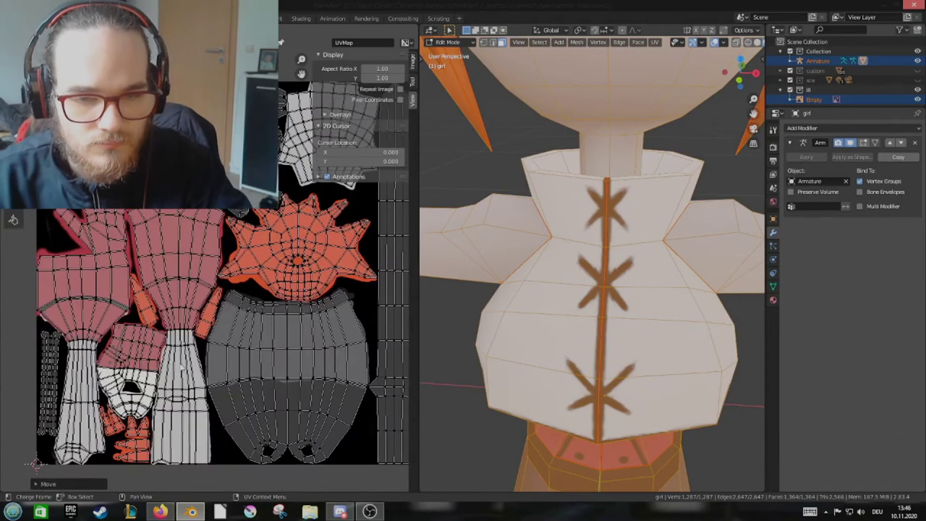
scroll(180, 365, down, 1)
scroll(177, 347, down, 3)
key(a)
scroll(174, 318, up, 3)
scroll(171, 311, up, 1)
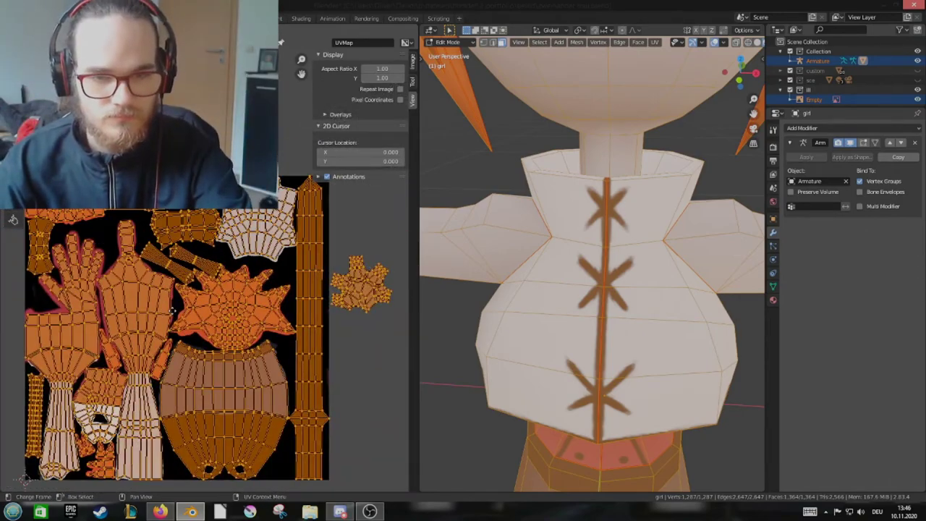
key(s)
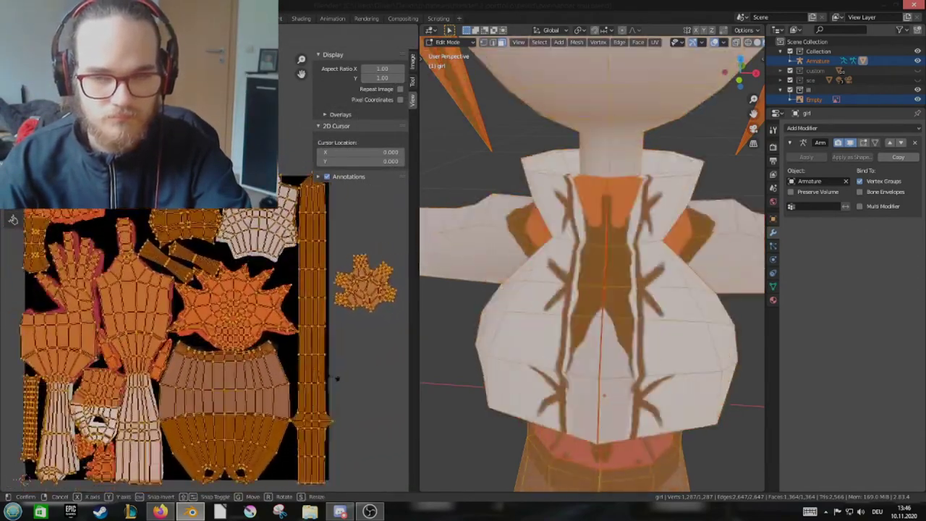
click(336, 378)
Reposition the long vertical strip island and rotate the skirt island
key(alt+a)
key(l)
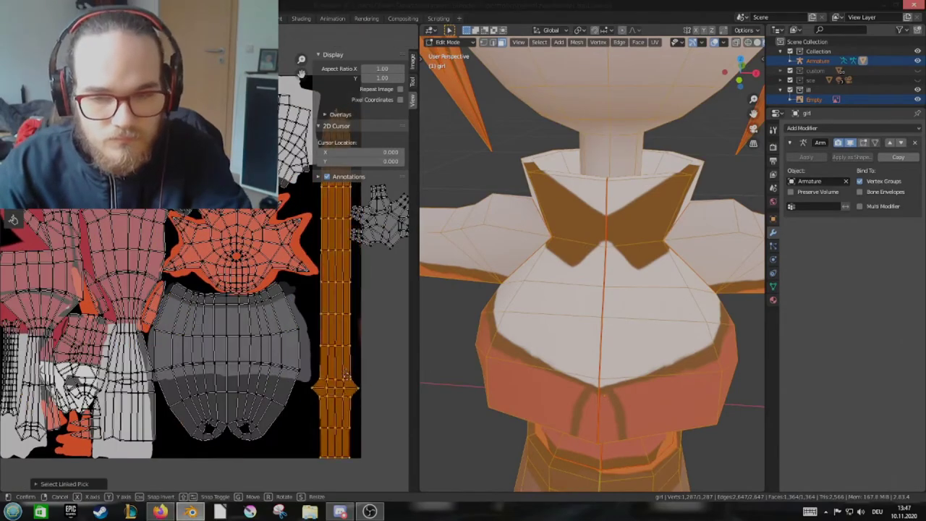
click(306, 293)
click(248, 310)
key(l)
middle_drag(157, 338, 258, 295)
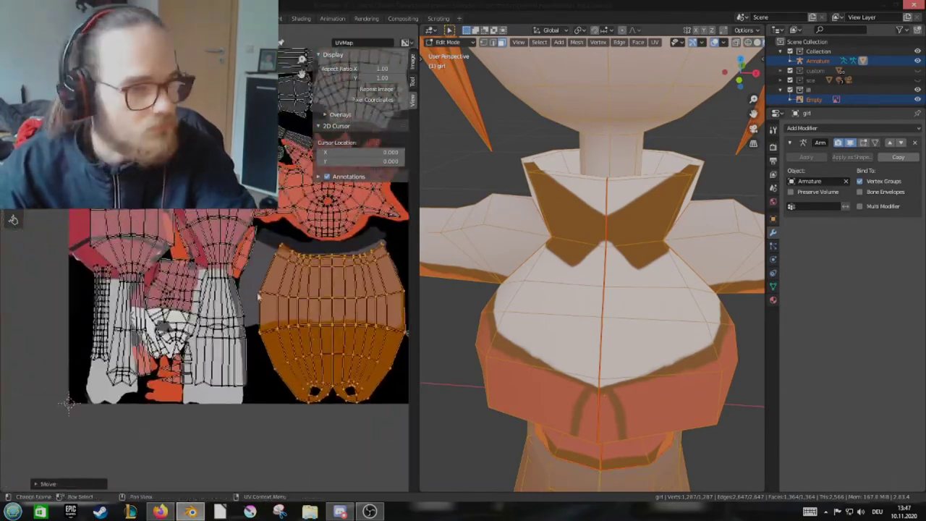
scroll(258, 295, up, 2)
key(r)
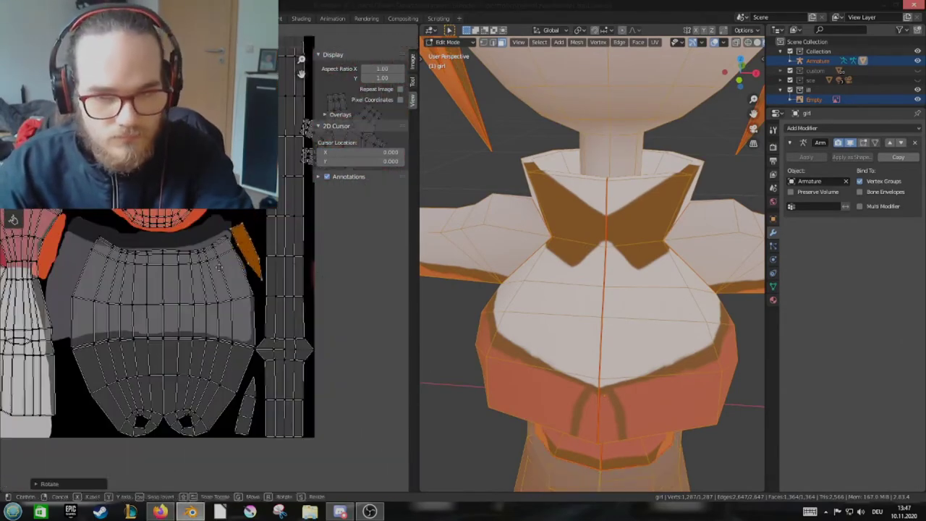
click(218, 267)
Move the small strip island to the left of the texture
middle_drag(218, 267, 224, 317)
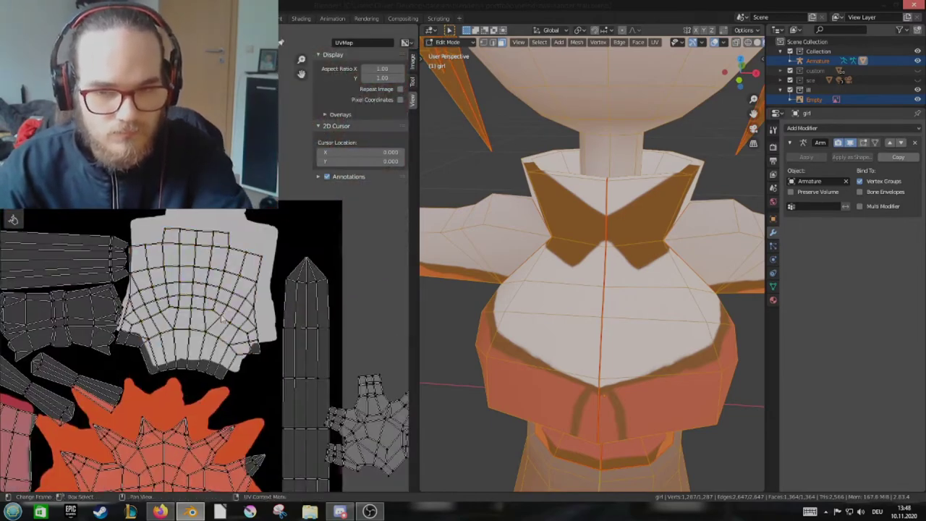
scroll(224, 317, up, 2)
key(g)
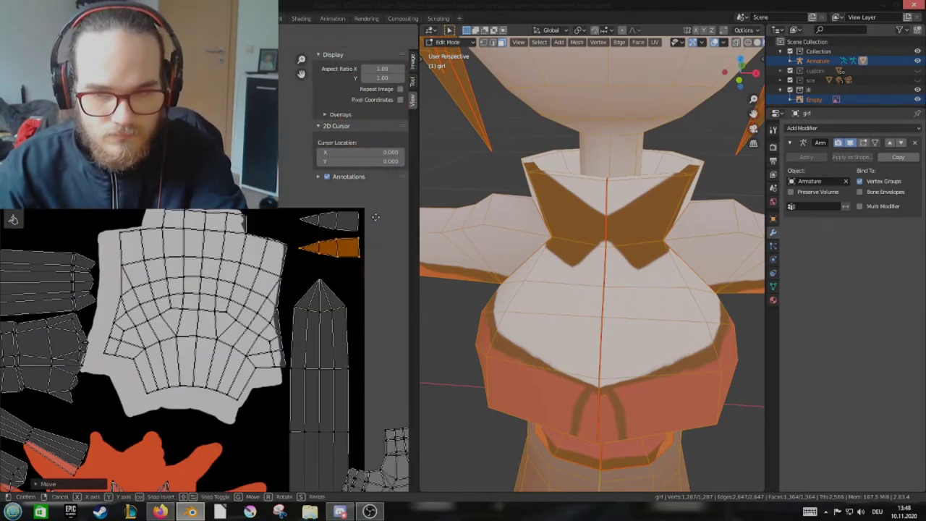
scroll(376, 217, down, 3)
click(135, 353)
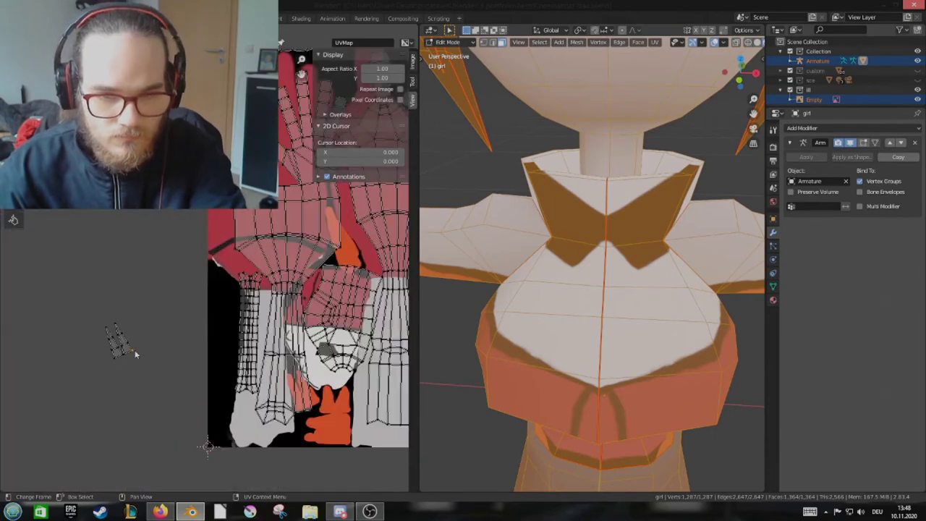
scroll(134, 353, up, 3)
scroll(134, 353, down, 2)
Select the whole strip island and move it into its final place
mouse_move(135, 353)
middle_down()
mouse_move(168, 389)
mouse_move(222, 418)
middle_up()
scroll(168, 389, up, 1)
key(l)
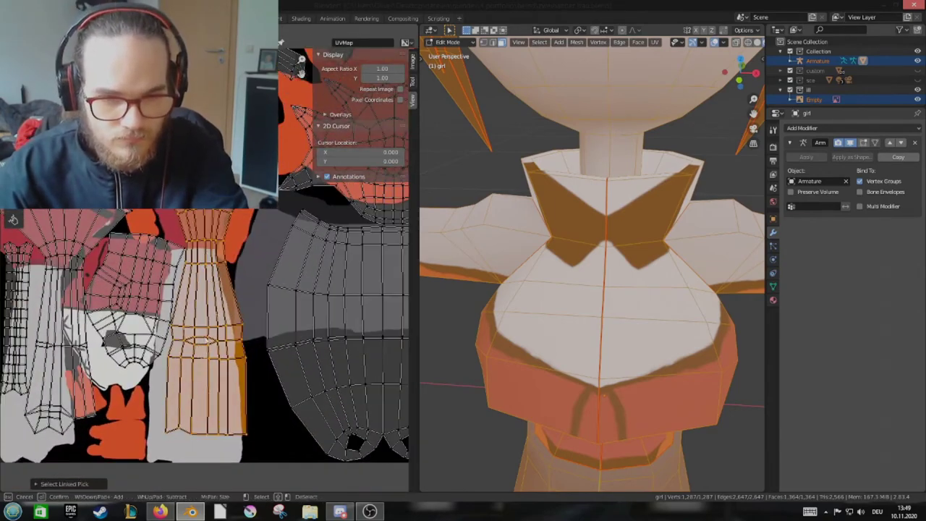
scroll(234, 264, up, 1)
scroll(239, 264, up, 1)
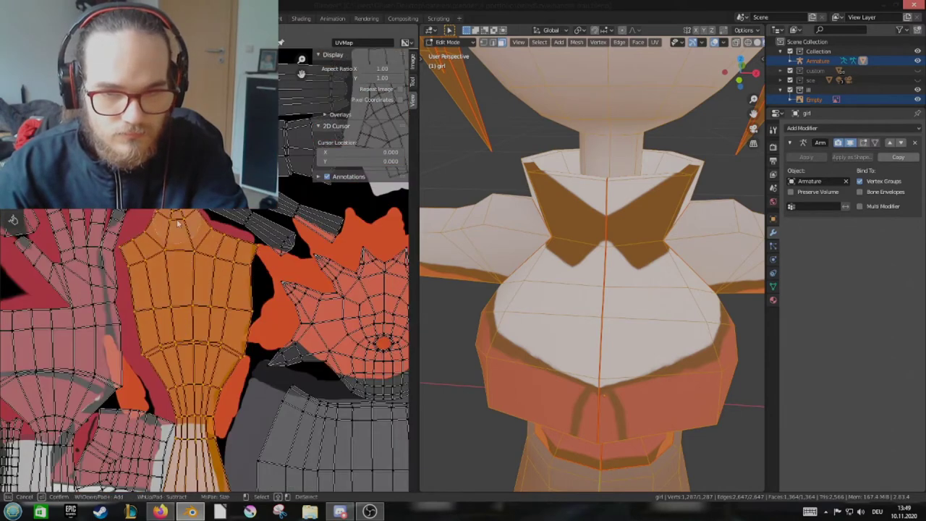
scroll(178, 222, down, 2)
key(g)
click(273, 266)
scroll(273, 266, up, 4)
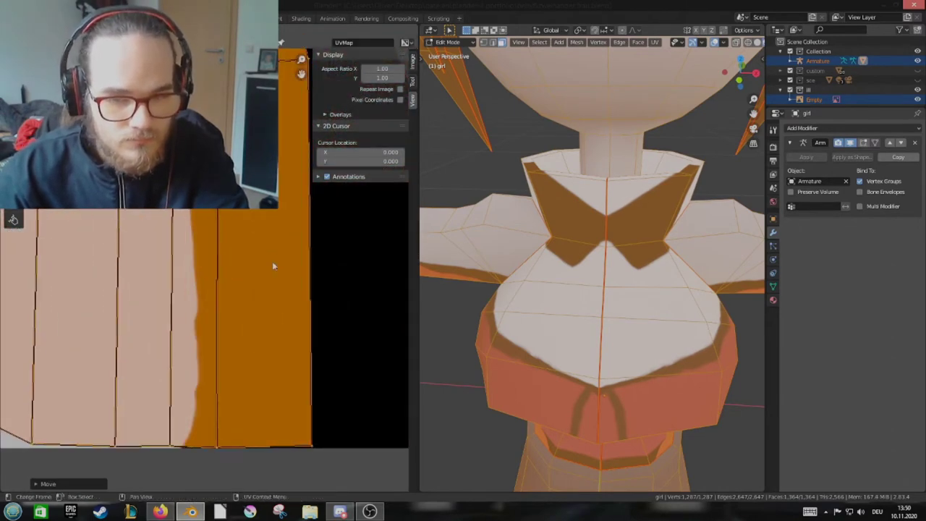
scroll(273, 267, down, 3)
scroll(274, 266, down, 2)
key(g)
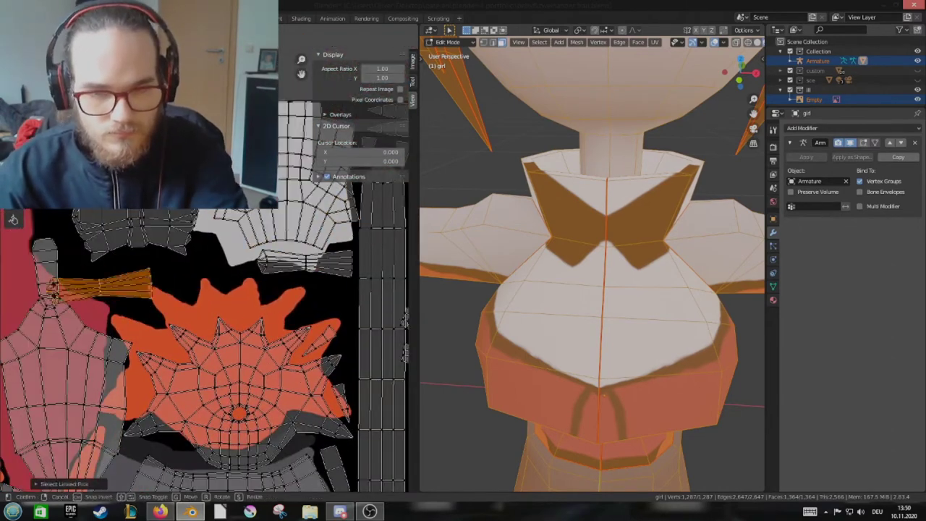
click(52, 288)
Select the chest and torso faces, clear the paint, and return to UV Editing
scroll(166, 324, up, 2)
click(166, 324)
scroll(166, 324, down, 3)
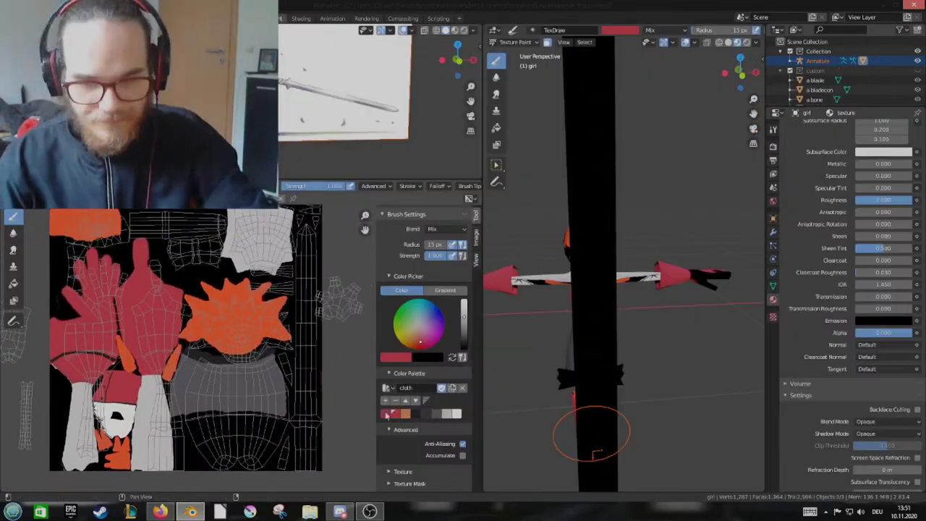
key(ctrl+z)
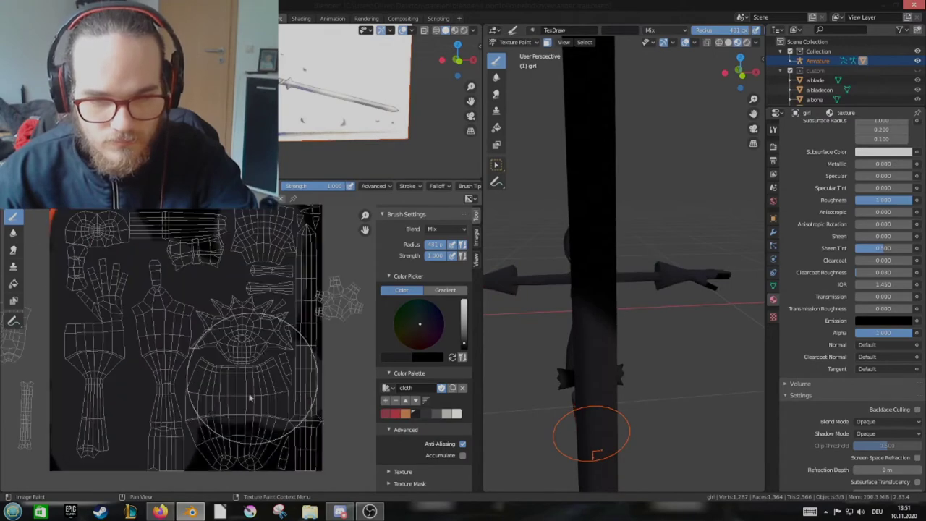
key(ctrl+Page_Up)
Circle-select the hand island and the star-shaped island
scroll(208, 390, up, 3)
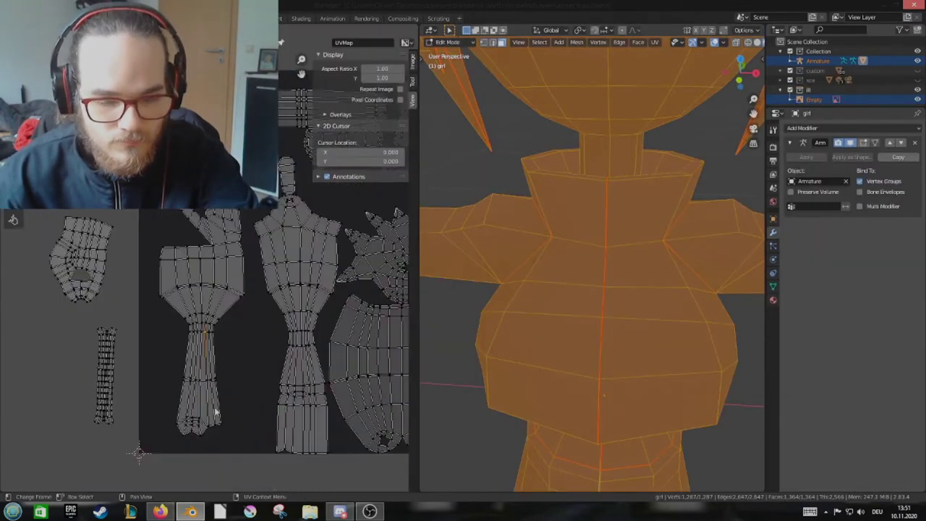
key(c)
click(208, 391)
scroll(209, 278, down, 3)
key(l)
key(shift+l)
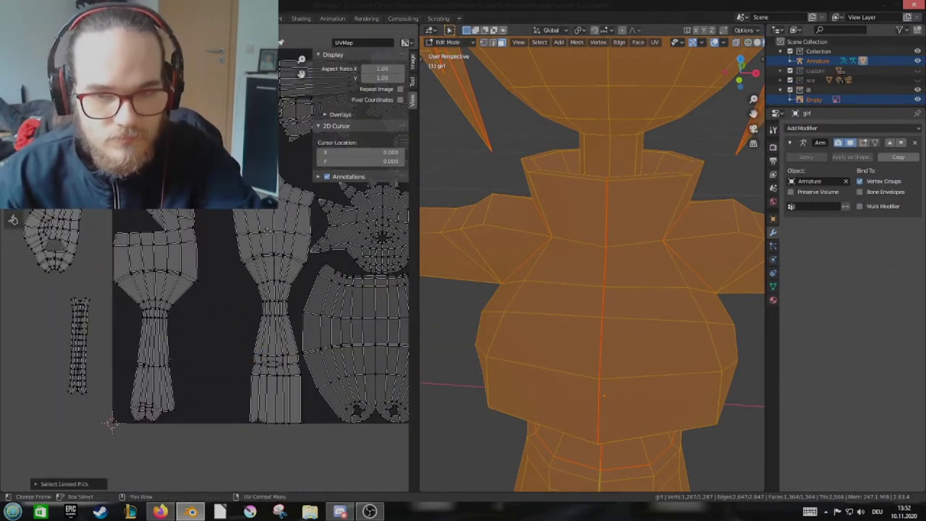
scroll(323, 292, down, 2)
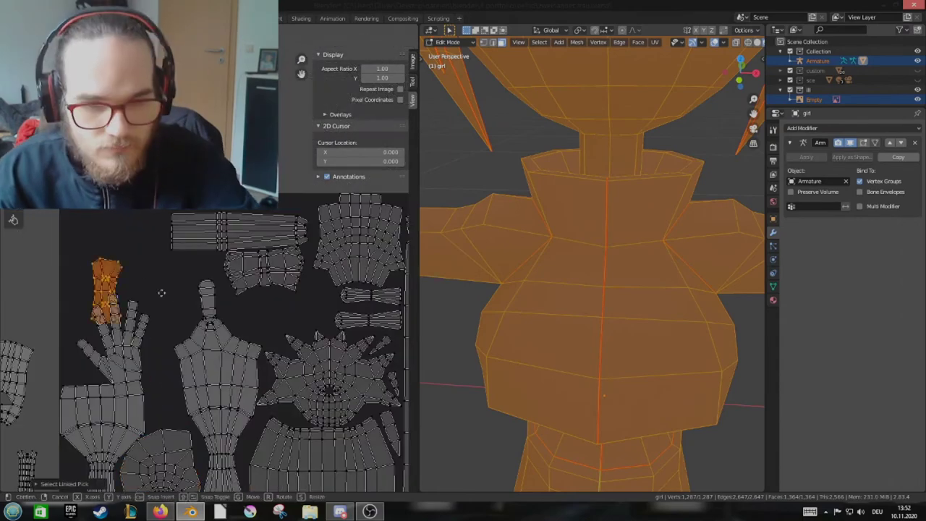
scroll(271, 367, up, 5)
key(c)
drag(315, 304, 355, 231)
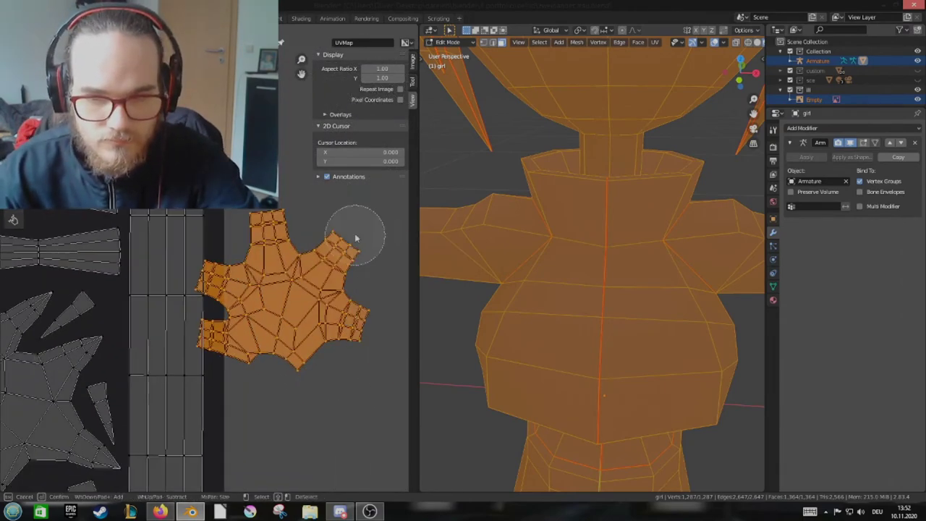
key(Escape)
scroll(279, 266, down, 3)
scroll(278, 266, down, 2)
Resize and rotate the selected orange island
key(alt+a)
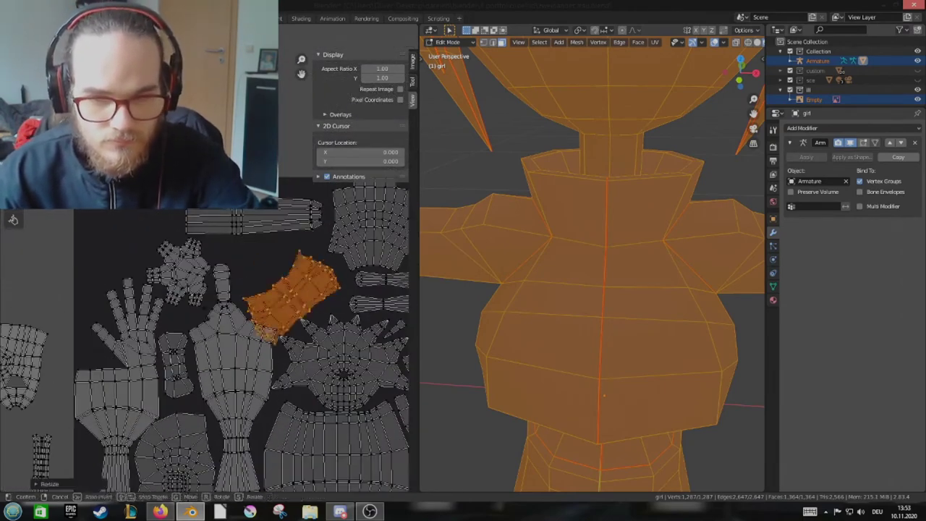
scroll(358, 311, up, 2)
key(r)
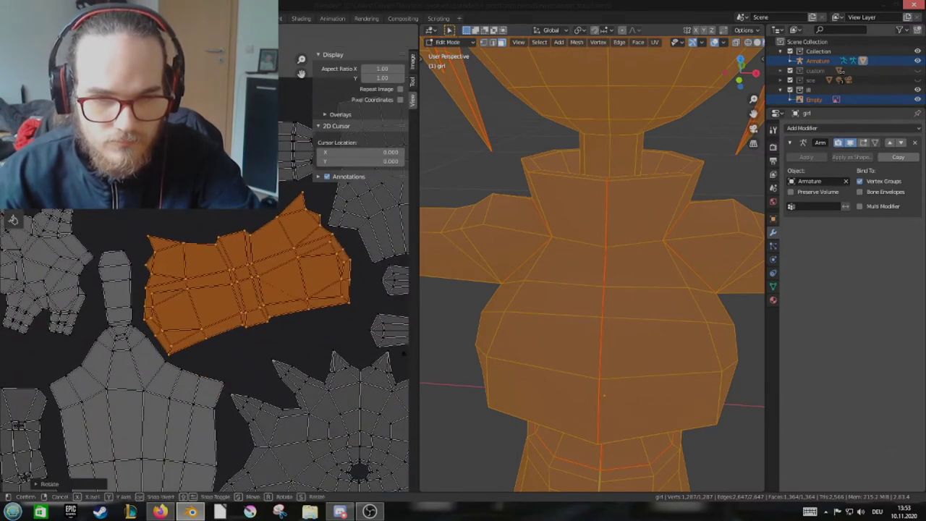
click(402, 352)
scroll(217, 347, down, 3)
scroll(94, 418, up, 3)
scroll(94, 418, up, 2)
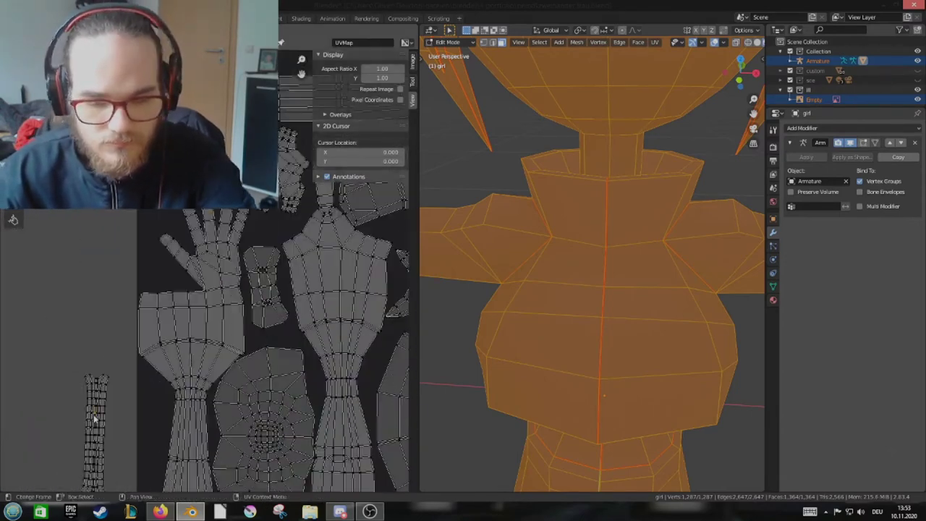
Move the small strip island and reveal all hidden UV islands with Alt+H
key(l)
scroll(94, 418, up, 3)
scroll(304, 331, up, 2)
scroll(256, 306, down, 3)
scroll(256, 306, down, 2)
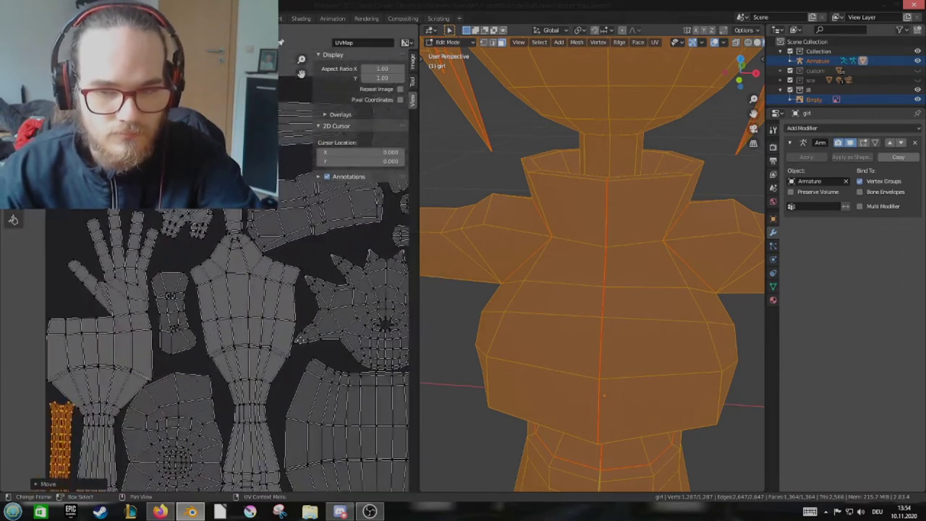
scroll(274, 263, up, 2)
scroll(375, 316, up, 2)
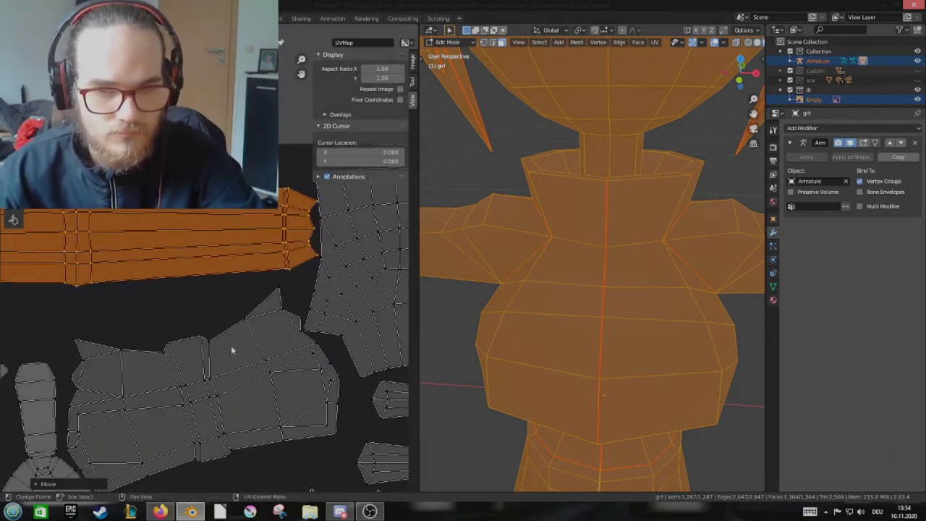
scroll(313, 327, down, 2)
scroll(217, 304, down, 3)
key(alt+h)
scroll(117, 272, up, 5)
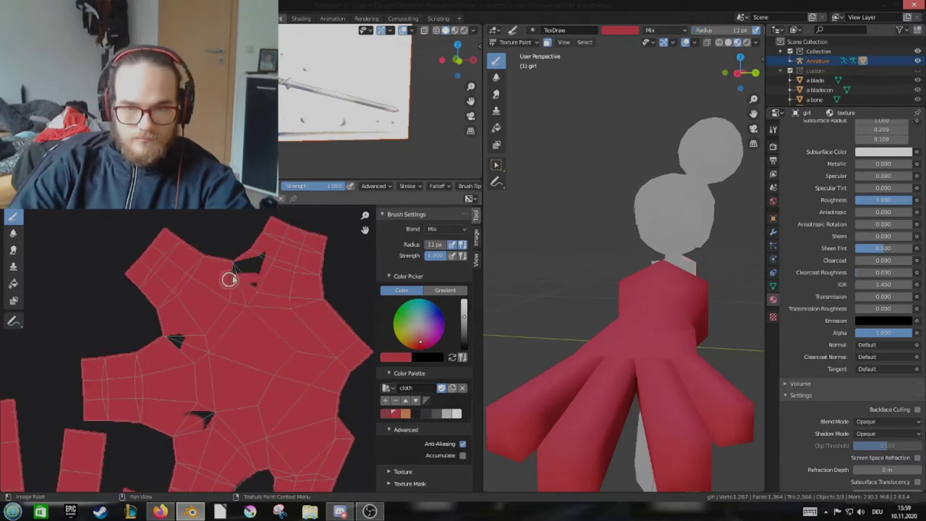
Paint the skirt red from the cloth palette and the hair islands orange
scroll(417, 443, down, 5)
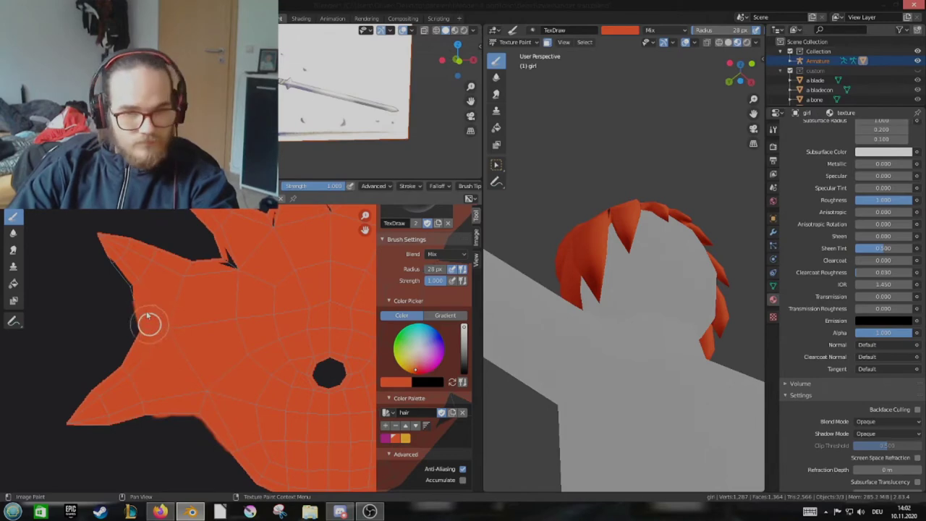
scroll(207, 357, up, 4)
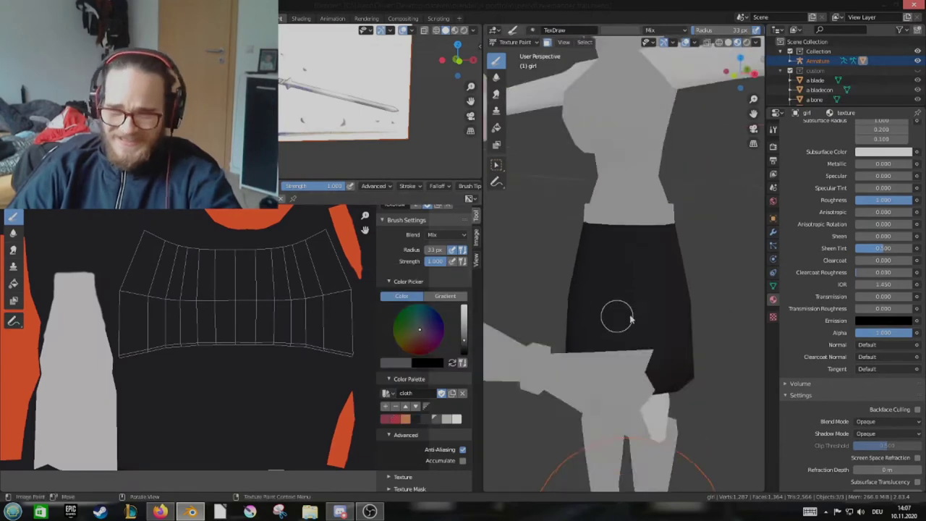
Paint the skirt interior dark, shrink the brush, and cover the grey smudge in white
middle_drag(607, 241, 625, 241)
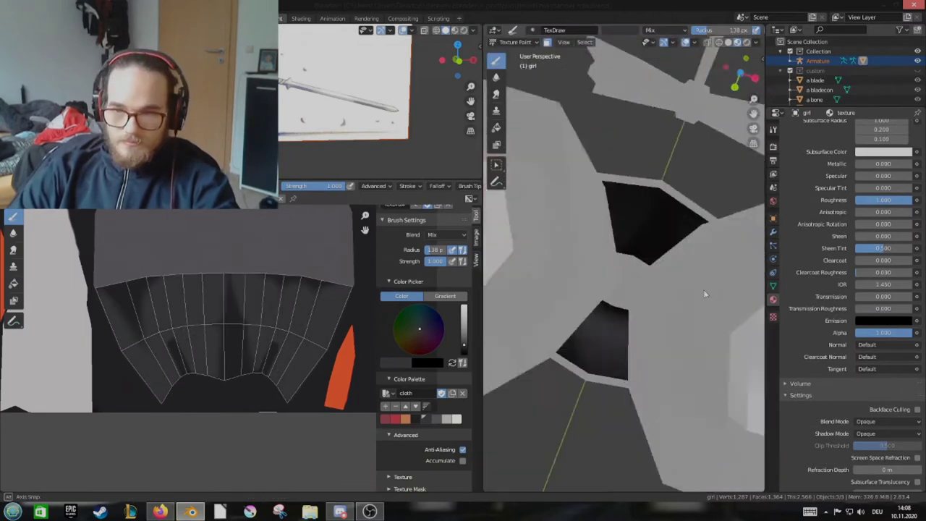
middle_drag(604, 200, 646, 285)
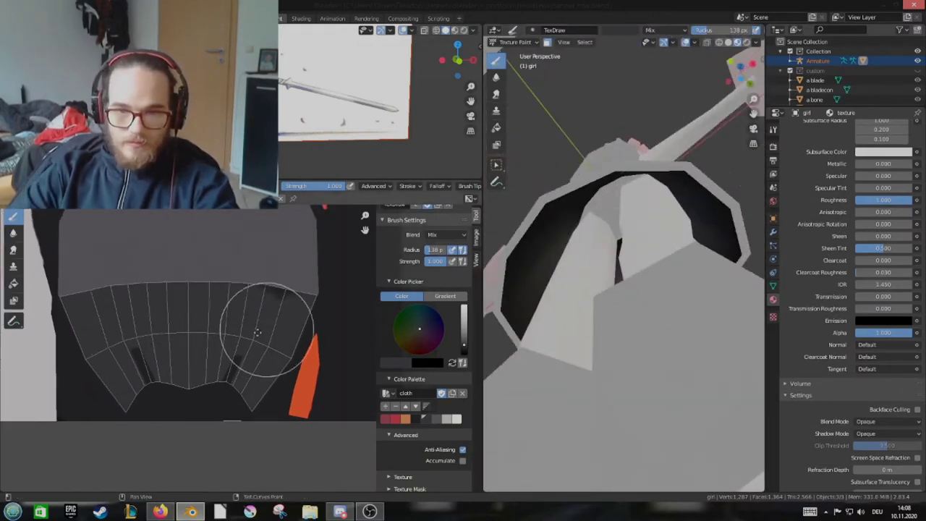
scroll(316, 254, up, 2)
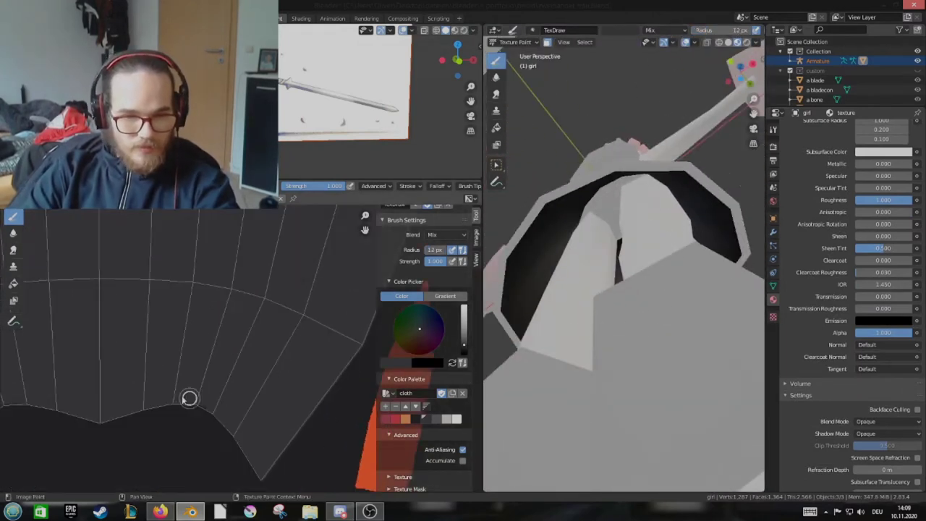
scroll(188, 321, up, 2)
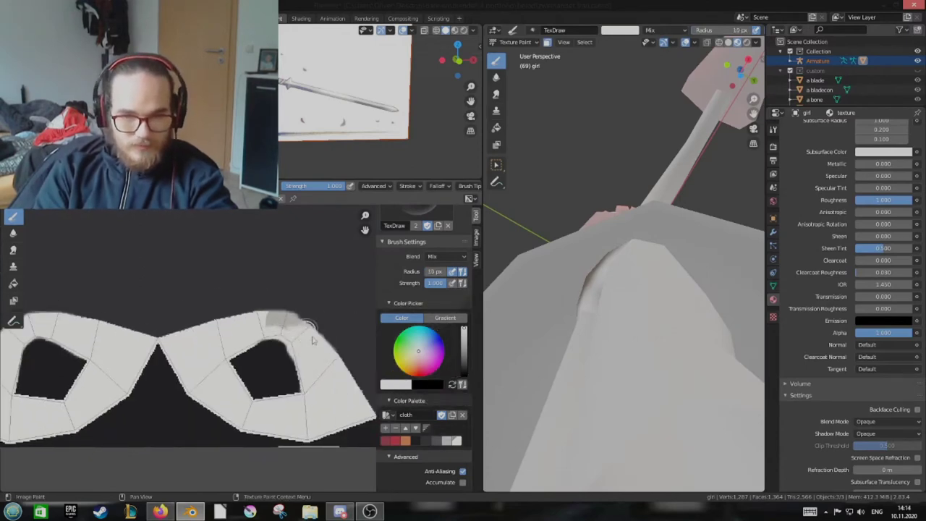
drag(313, 340, 281, 364)
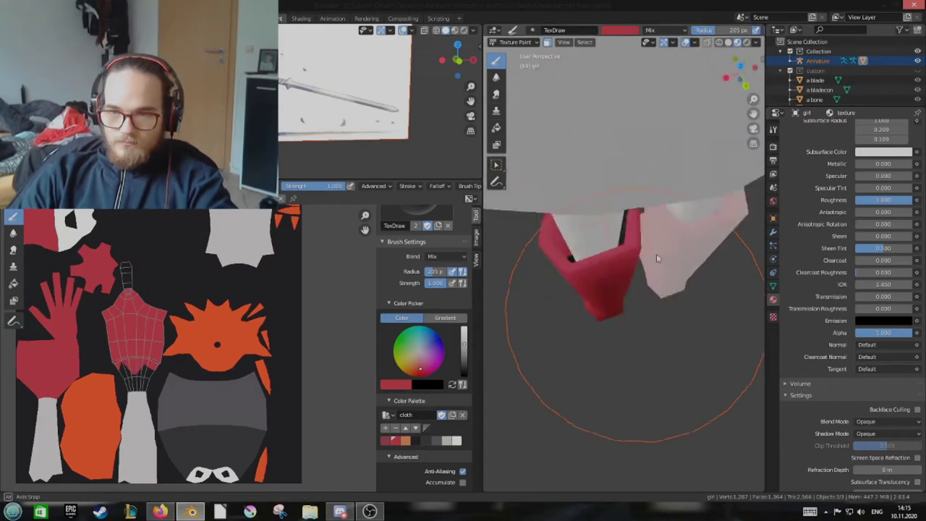
Select the mesh in Edit Mode, pick brighter red from the sw palette, and view the crossguard
middle_drag(692, 177, 636, 304)
key(Tab)
key(Tab)
scroll(630, 298, down, 3)
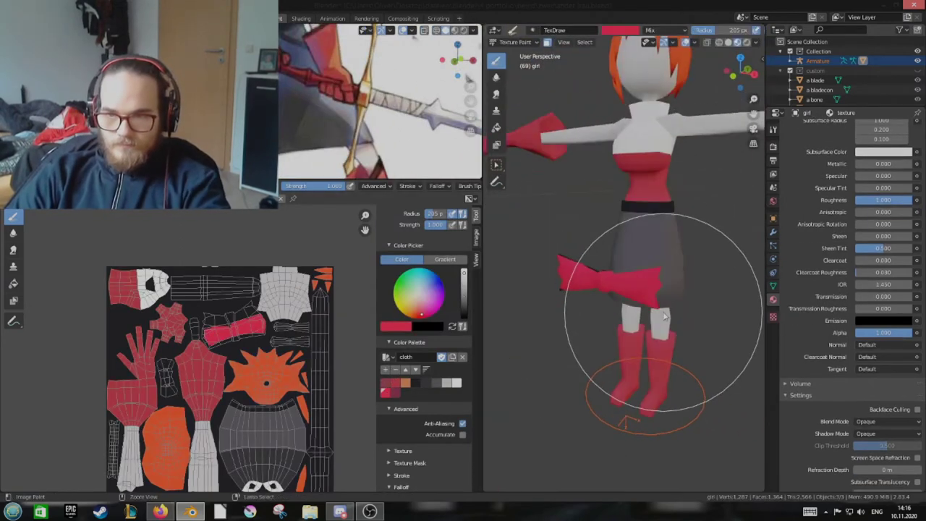
scroll(421, 359, up, 2)
click(396, 429)
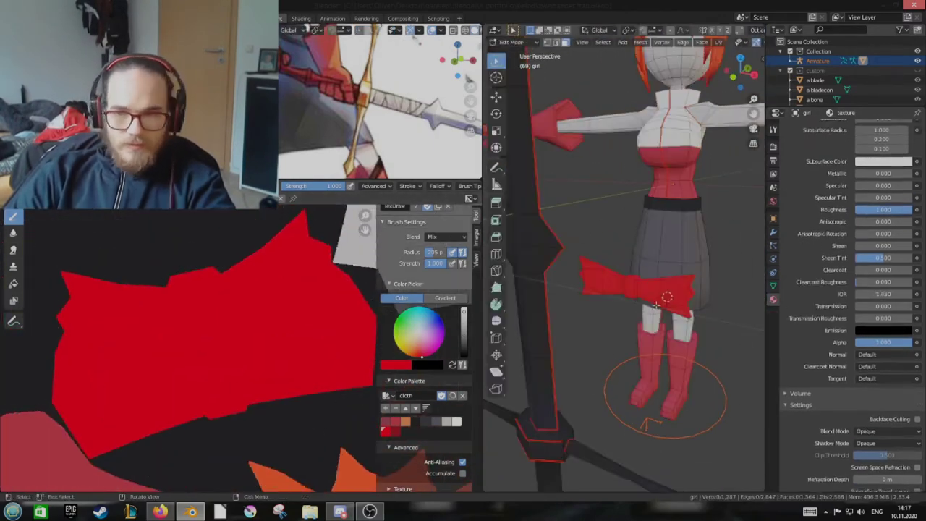
click(386, 395)
click(405, 340)
scroll(422, 378, up, 1)
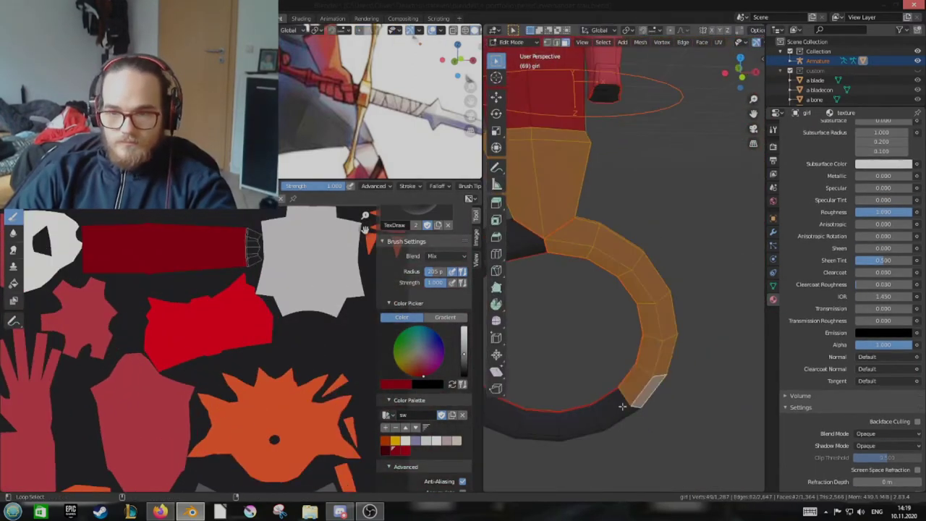
middle_drag(670, 276, 661, 343)
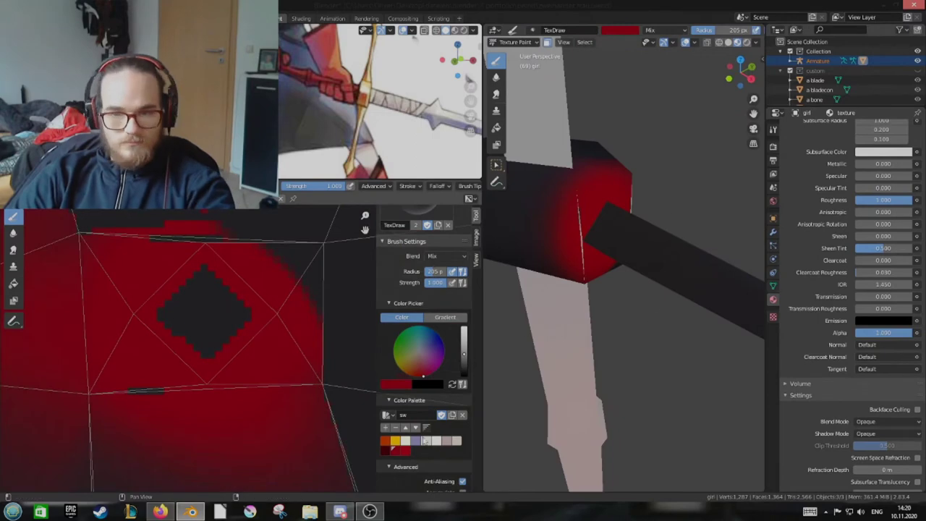
Paint the sword with yellow and pale grey, then save the texture as warrior.png
click(395, 439)
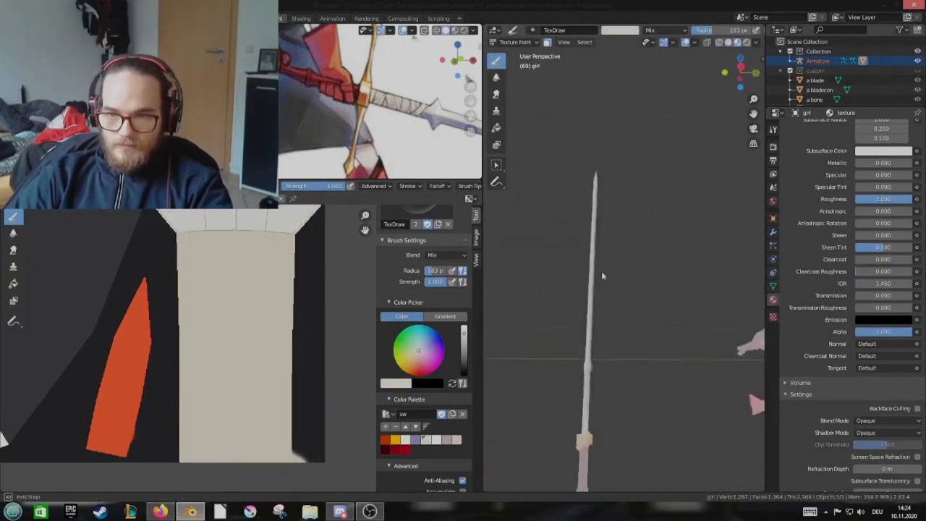
key(shift+alt+s)
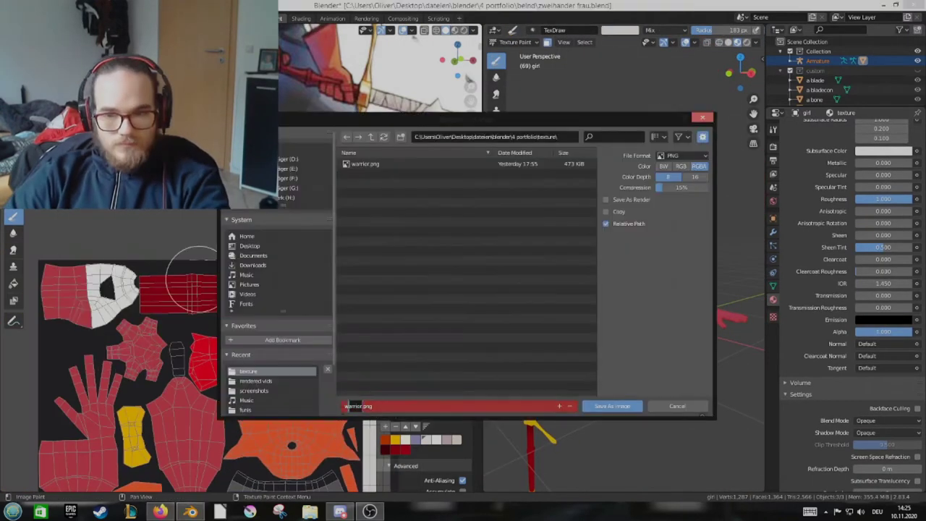
click(612, 406)
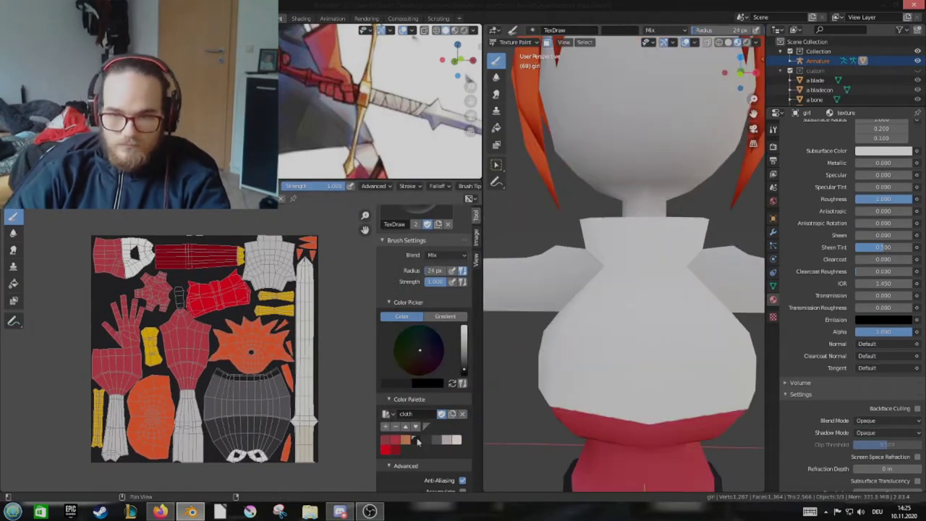
Paint a black line along the waist edge between the white top and red corset
mouse_move(537, 296)
middle_down()
mouse_move(603, 329)
mouse_move(581, 335)
mouse_move(620, 321)
mouse_move(614, 304)
mouse_move(568, 301)
middle_up()
drag(568, 301, 615, 301)
middle_drag(615, 301, 622, 298)
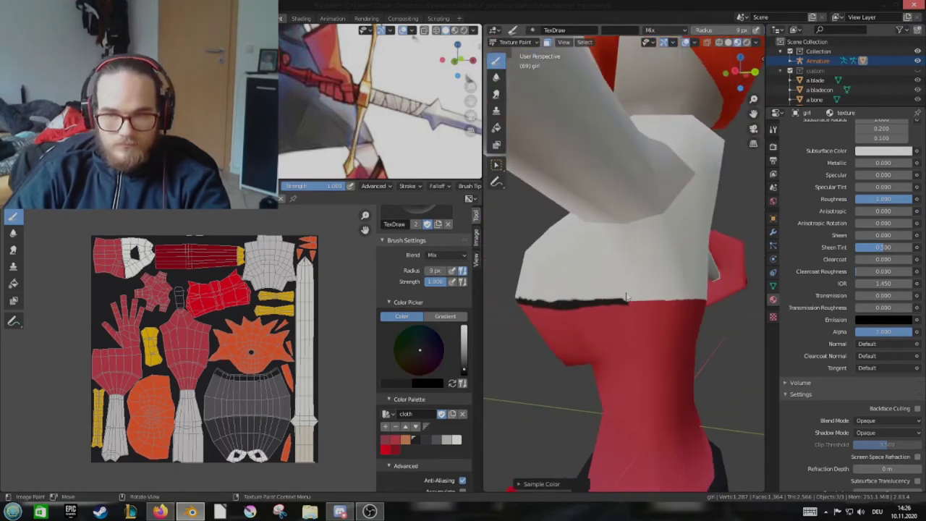
drag(622, 298, 655, 300)
middle_drag(654, 299, 615, 289)
drag(615, 289, 613, 285)
mouse_move(612, 285)
middle_down()
mouse_move(635, 322)
mouse_move(570, 355)
mouse_move(660, 327)
mouse_move(624, 323)
mouse_move(556, 376)
middle_up()
Re-sample near-black from the model and turn the view toward the girl's head
key(s)
click(394, 451)
key(s)
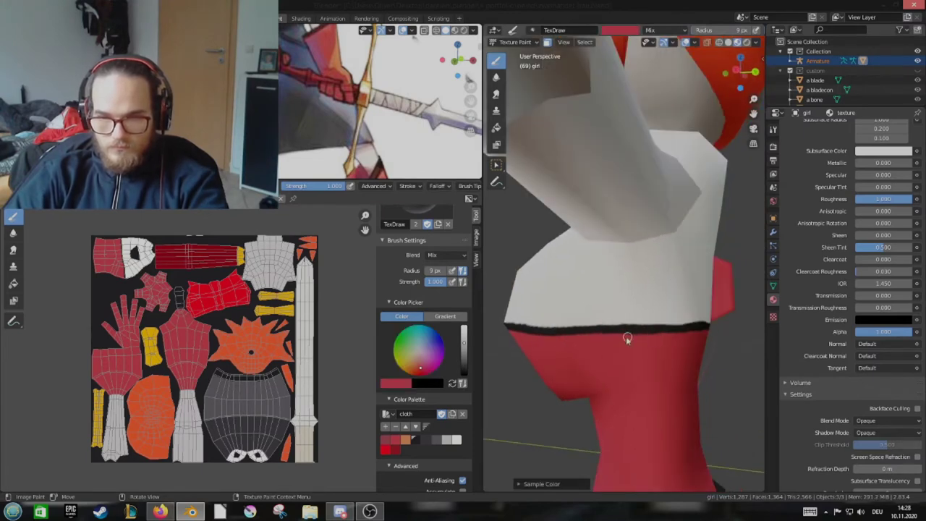
middle_drag(658, 346, 728, 348)
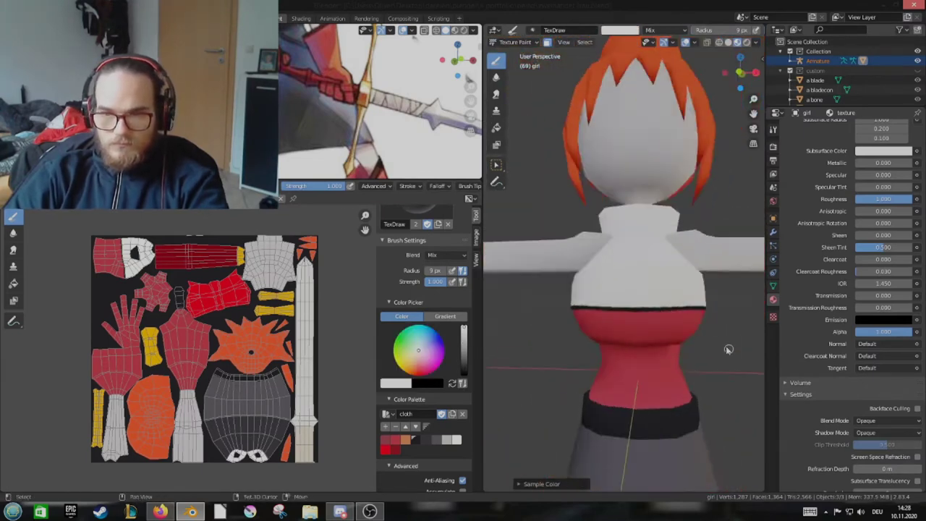
scroll(728, 347, up, 4)
Load the skin palette and paint the neck bluish-grey
click(387, 413)
click(430, 404)
scroll(347, 168, up, 3)
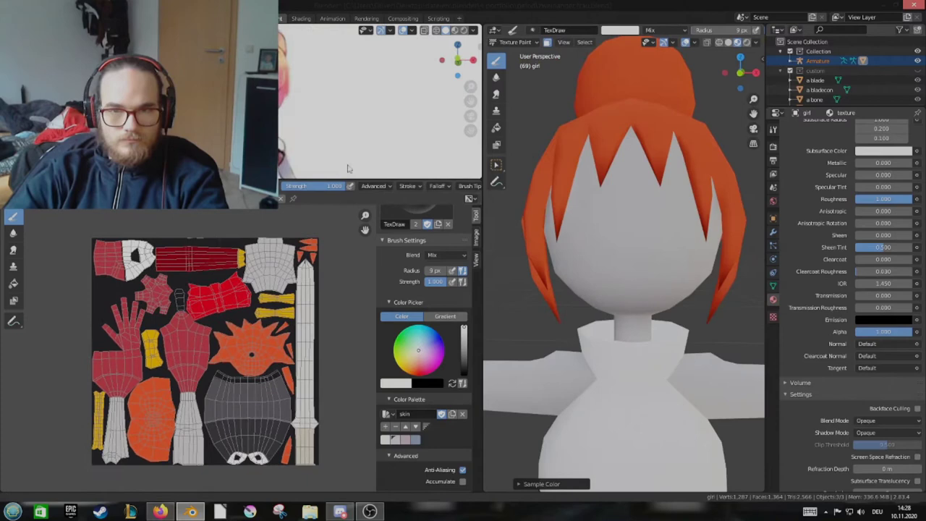
click(405, 439)
mouse_move(615, 246)
middle_down()
mouse_move(619, 226)
mouse_move(623, 260)
middle_up()
key(s)
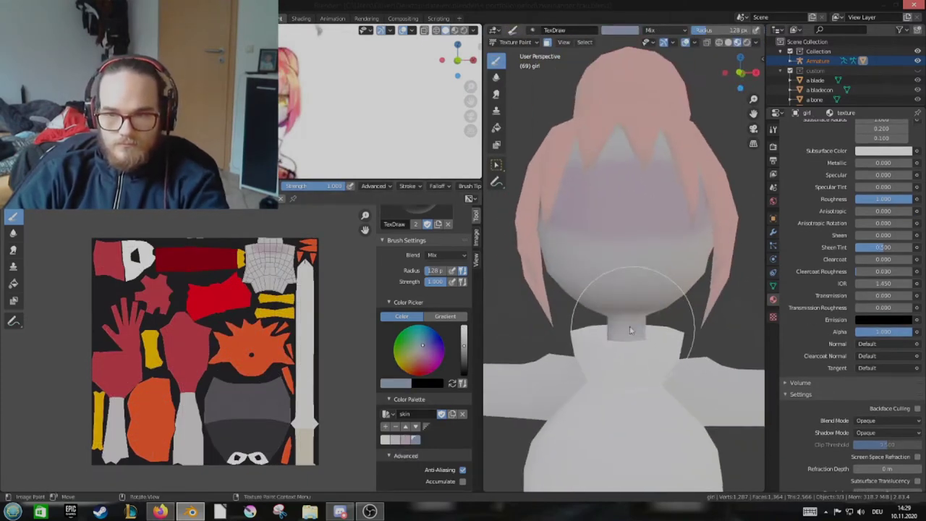
click(646, 329)
mouse_move(646, 329)
middle_down()
mouse_move(622, 311)
mouse_move(607, 319)
mouse_move(633, 335)
middle_up()
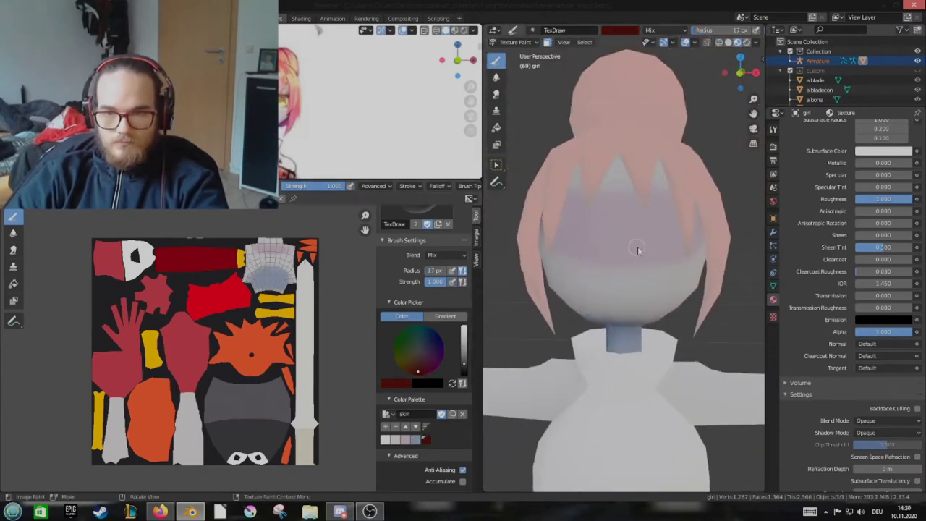
Paint a dark-red eyebrow stroke near the right eye
middle_drag(638, 251, 647, 238)
click(391, 440)
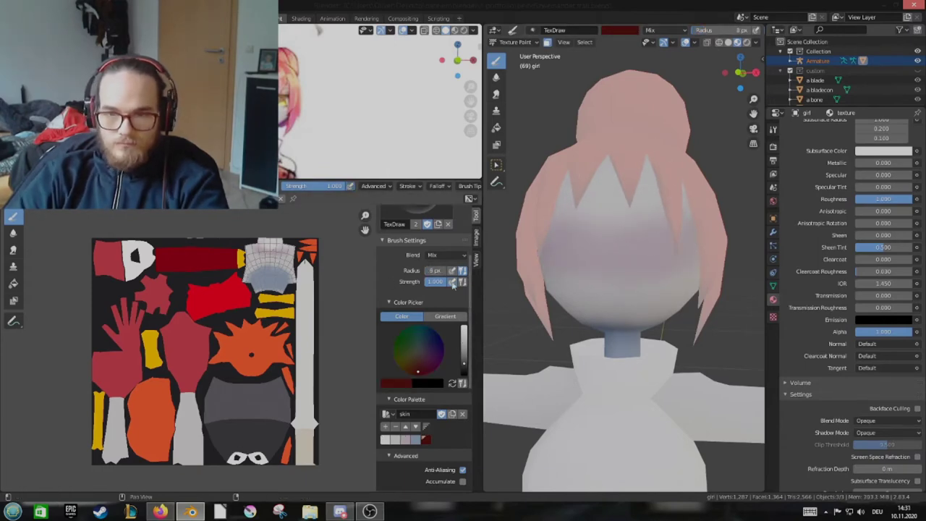
drag(658, 211, 675, 202)
mouse_move(676, 202)
middle_down()
mouse_move(649, 233)
mouse_move(552, 272)
mouse_move(685, 238)
mouse_move(643, 246)
middle_up()
Mask the hair via Edit Mode L-select, then draw the left eye's upper line in dark red
key(Tab)
key(l)
key(Tab)
key(s)
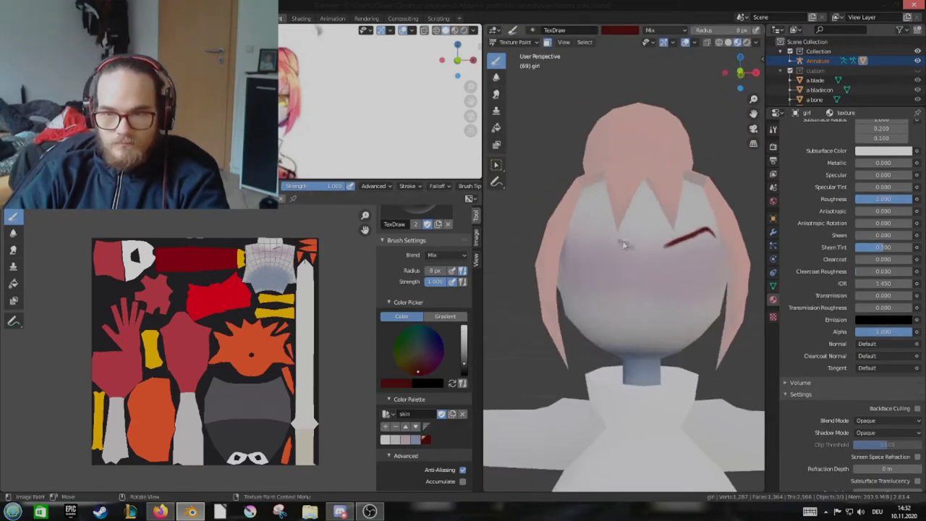
drag(642, 252, 615, 241)
mouse_move(577, 247)
middle_down()
mouse_move(649, 232)
mouse_move(680, 214)
middle_up()
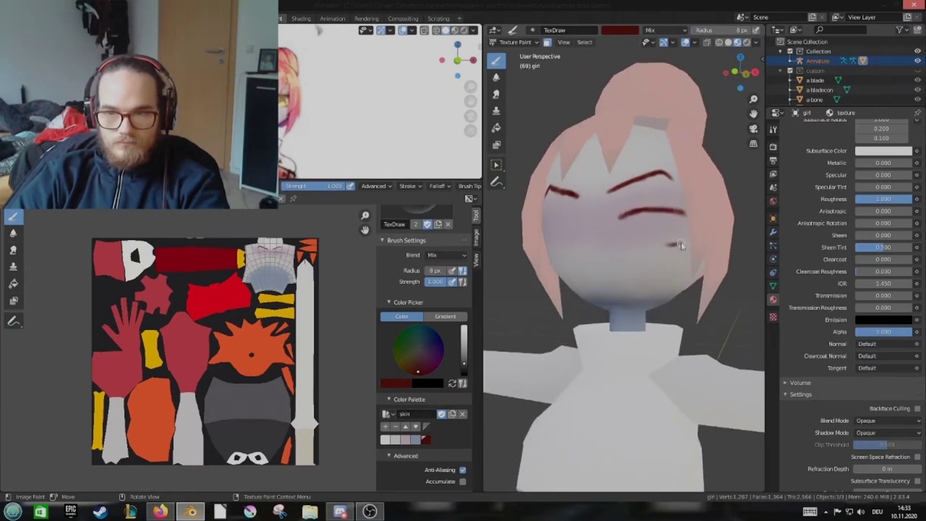
key(s)
middle_drag(680, 246, 626, 284)
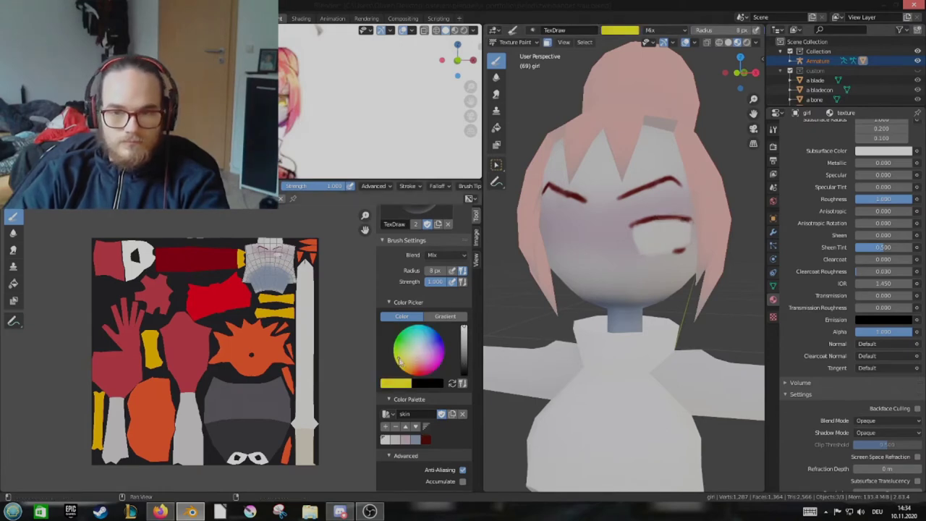
Paint both irises yellow
drag(465, 360, 465, 370)
middle_drag(506, 332, 530, 315)
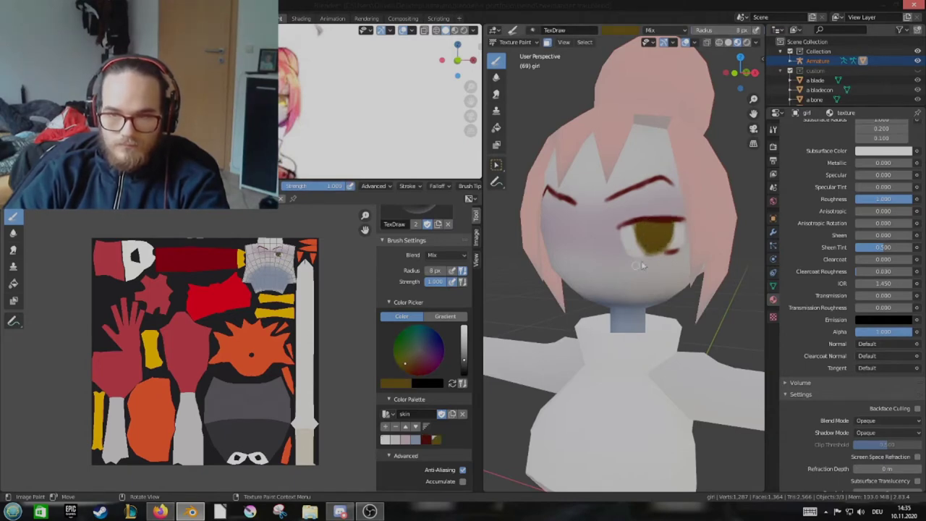
middle_drag(641, 266, 691, 266)
mouse_move(636, 249)
middle_down()
mouse_move(665, 238)
mouse_move(621, 307)
middle_up()
key(s)
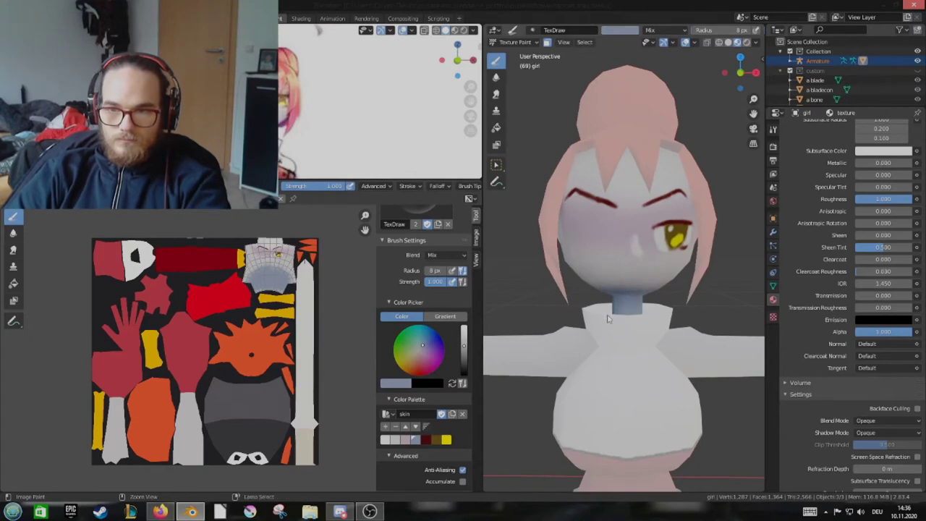
Shade the eyes with dark red and olive-brown and paint a small mouth
mouse_move(591, 311)
middle_down()
mouse_move(587, 230)
mouse_move(603, 258)
mouse_move(599, 250)
middle_up()
key(s)
key(s)
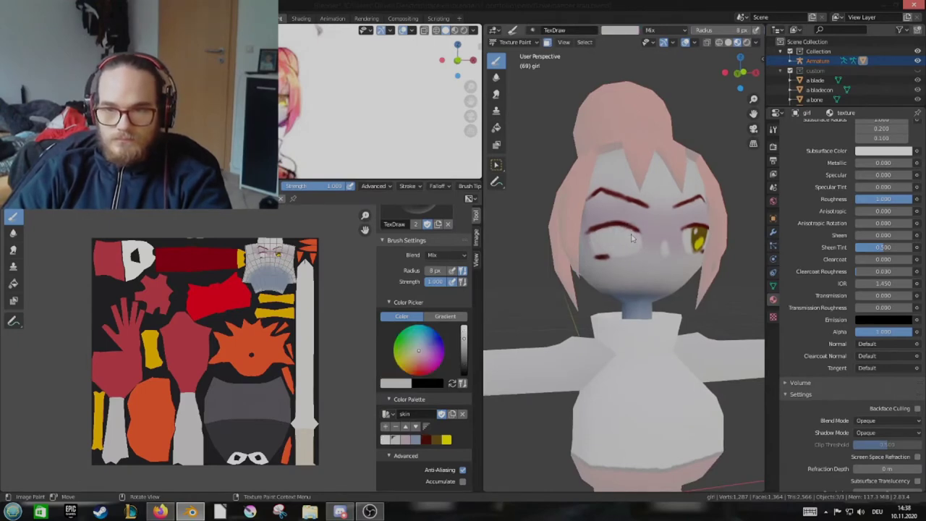
mouse_move(630, 238)
middle_down()
mouse_move(626, 288)
mouse_move(613, 242)
middle_up()
key(s)
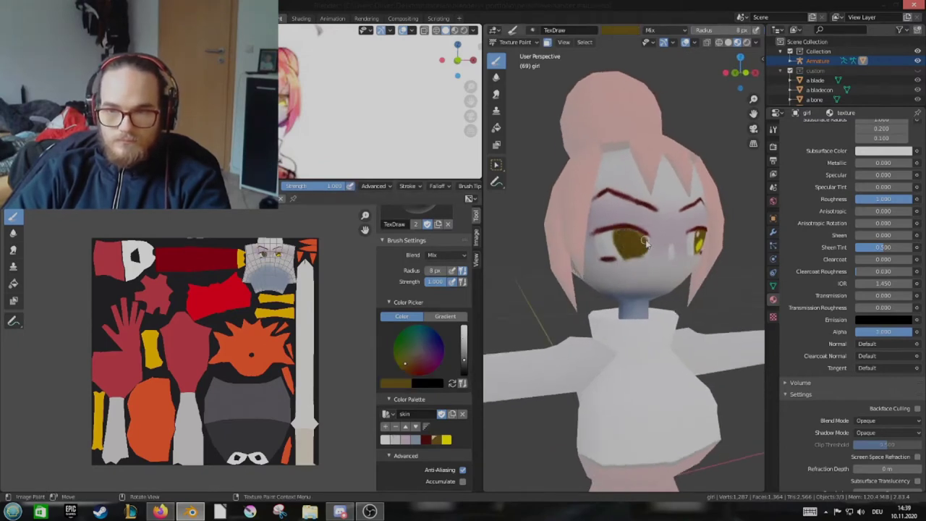
key(s)
mouse_move(646, 241)
middle_down()
mouse_move(623, 240)
mouse_move(639, 251)
middle_up()
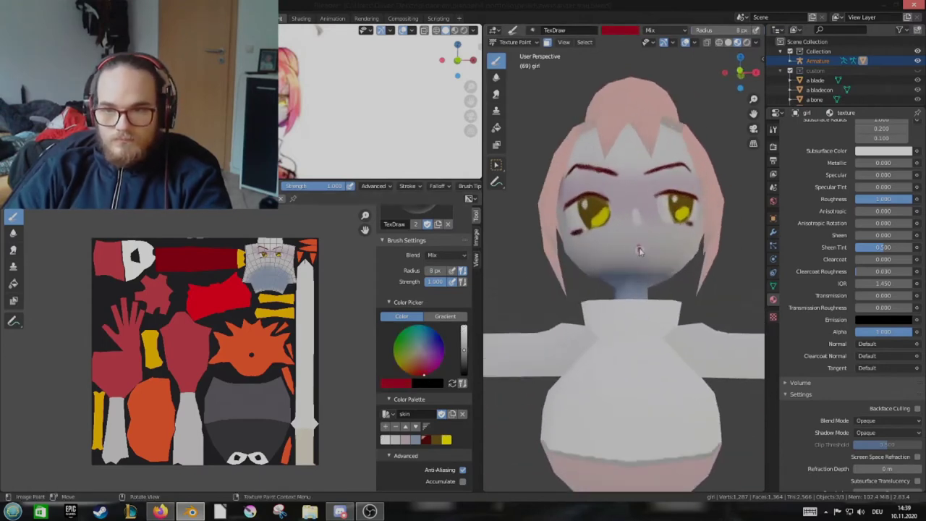
key(s)
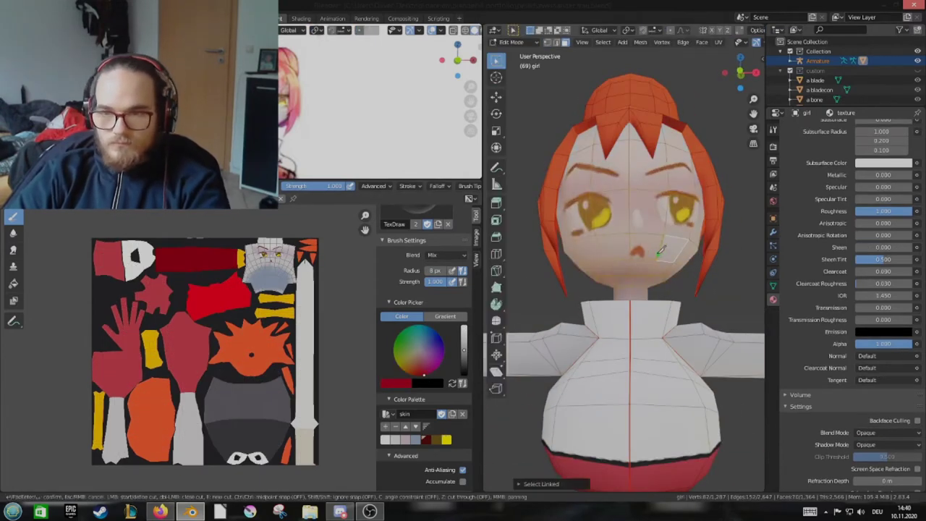
Switch the paint colour to deep red and bring the character to a frontal view, briefly checking its mesh in Edit Mode
click(464, 345)
mouse_move(627, 246)
middle_down()
mouse_move(634, 251)
mouse_move(587, 278)
mouse_move(661, 244)
mouse_move(568, 180)
middle_up()
mouse_move(642, 191)
middle_down()
mouse_move(684, 251)
mouse_move(651, 275)
mouse_move(637, 308)
mouse_move(622, 290)
middle_up()
scroll(651, 289, down, 3)
key(Tab)
scroll(637, 308, up, 3)
key(Tab)
Save the texture image with Shift+Alt+S and line up a straight front view of the torso
key(shift+alt+s)
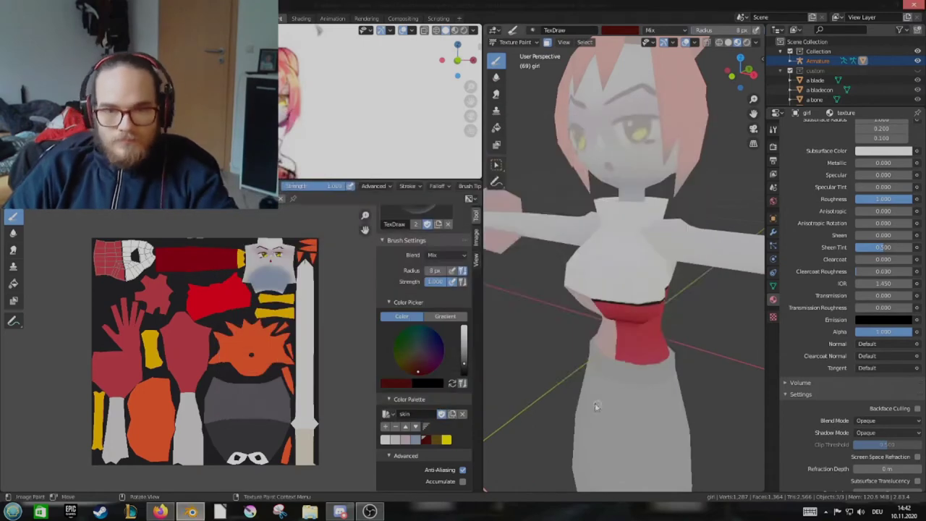
scroll(595, 402, up, 3)
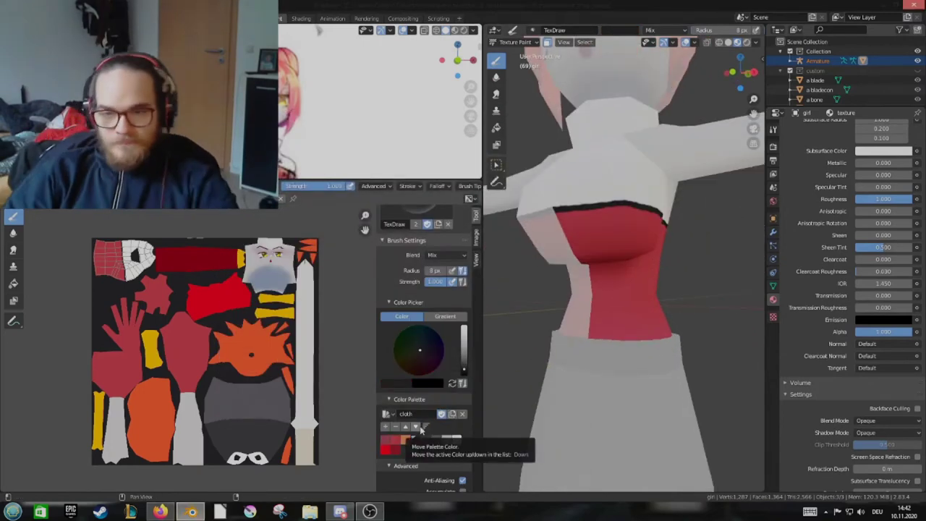
middle_drag(593, 318, 617, 313)
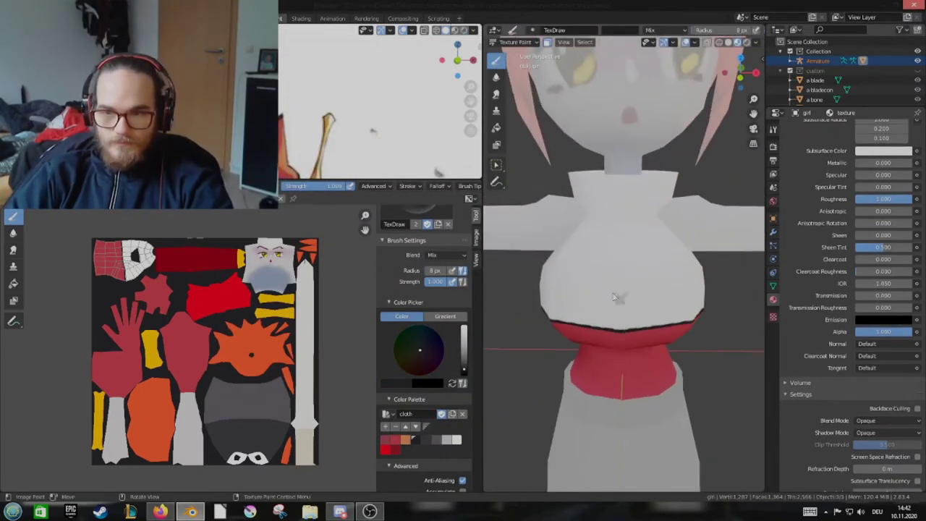
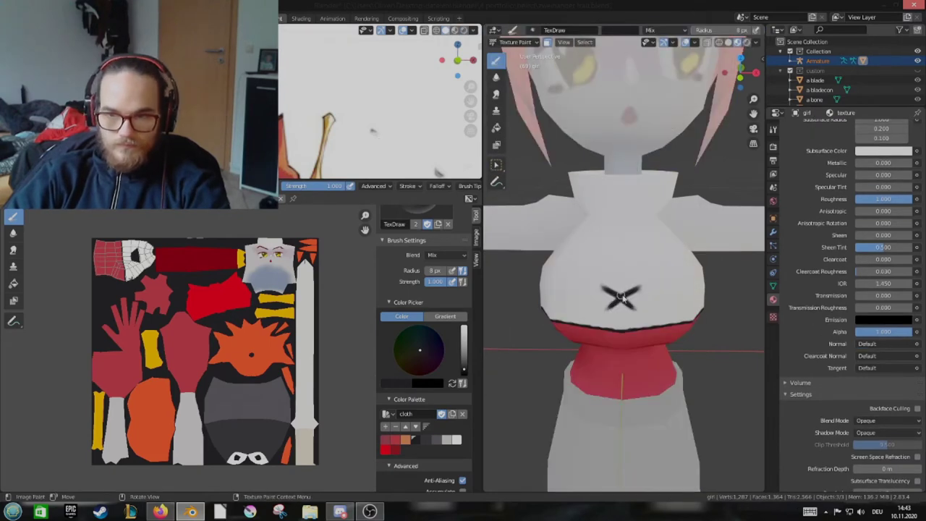
Paint black cross-stitch marks down the chest of the white blouse
drag(601, 282, 630, 304)
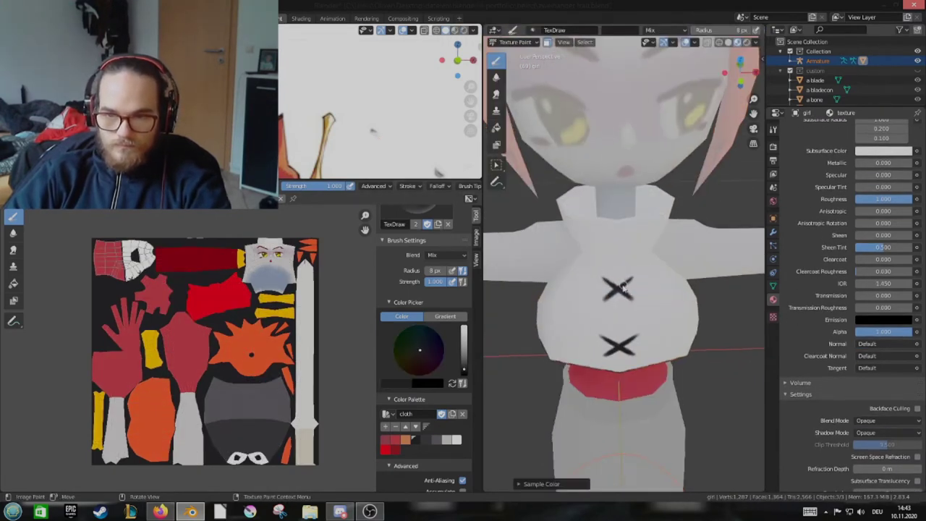
scroll(623, 289, up, 1)
mouse_move(636, 248)
mouse_down()
mouse_move(615, 247)
mouse_move(634, 313)
mouse_up()
middle_drag(634, 313, 635, 327)
middle_drag(638, 267, 655, 310)
scroll(638, 303, up, 2)
scroll(637, 311, up, 2)
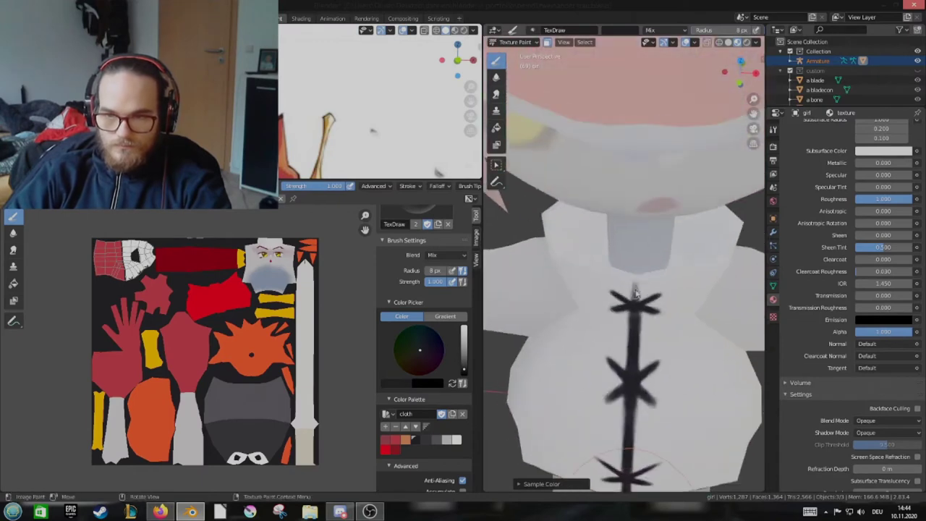
scroll(635, 322, up, 2)
mouse_move(632, 330)
middle_down()
mouse_move(625, 332)
mouse_move(639, 248)
mouse_move(598, 310)
mouse_move(593, 243)
mouse_move(638, 249)
mouse_move(619, 244)
mouse_move(643, 263)
middle_up()
scroll(622, 332, down, 3)
Paint a black vertical seam down the red corset and add black dots, sampling colours with S
key(s)
drag(642, 254, 642, 289)
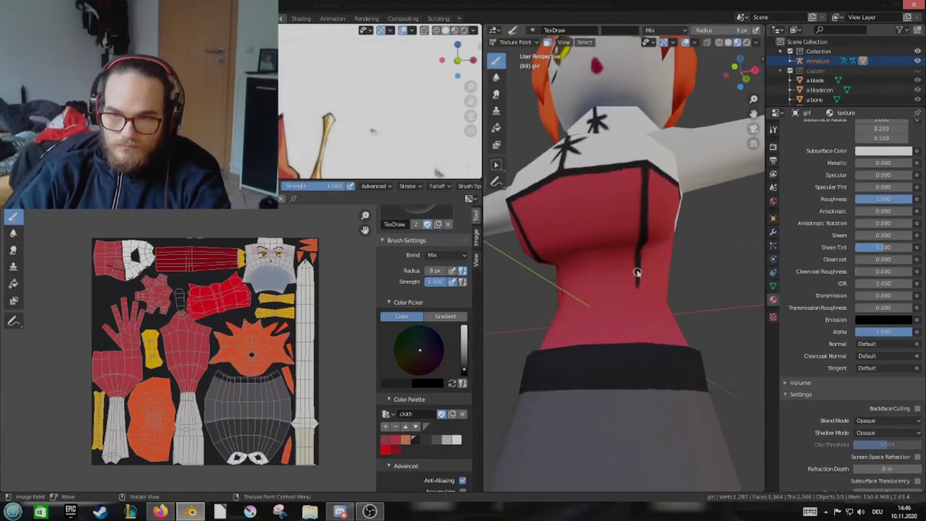
mouse_move(644, 270)
middle_down()
mouse_move(627, 335)
mouse_move(639, 299)
mouse_move(616, 279)
mouse_move(607, 180)
mouse_move(612, 269)
mouse_move(647, 385)
mouse_move(627, 324)
mouse_move(636, 258)
mouse_move(600, 232)
mouse_move(647, 432)
mouse_move(656, 265)
mouse_move(624, 282)
middle_up()
key(s)
key(s)
key(s)
click(654, 266)
key(s)
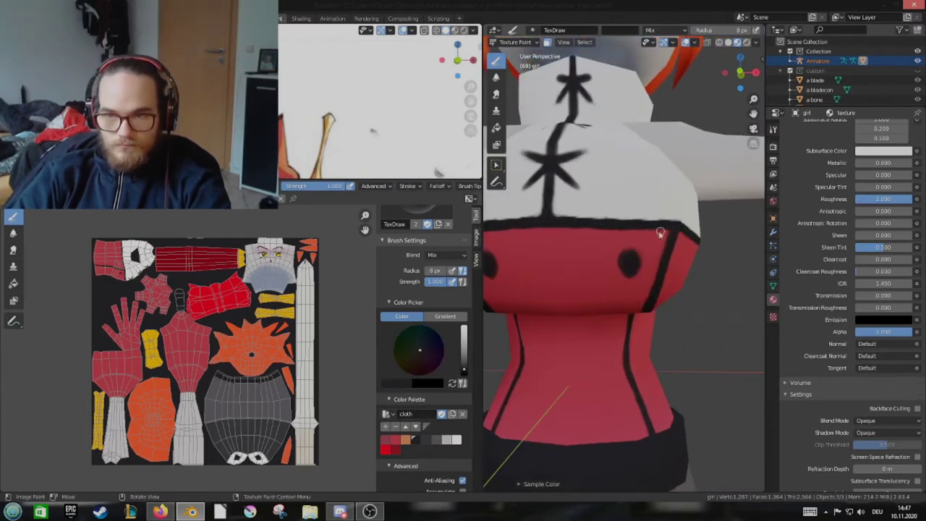
key(s)
mouse_move(659, 227)
middle_down()
mouse_move(605, 283)
mouse_move(631, 262)
mouse_move(654, 269)
middle_up()
key(s)
click(629, 267)
key(s)
Add mirrored pairs of black dots across the corset, switching the brush back to black
scroll(662, 264, up, 2)
middle_drag(619, 311, 631, 316)
click(631, 316)
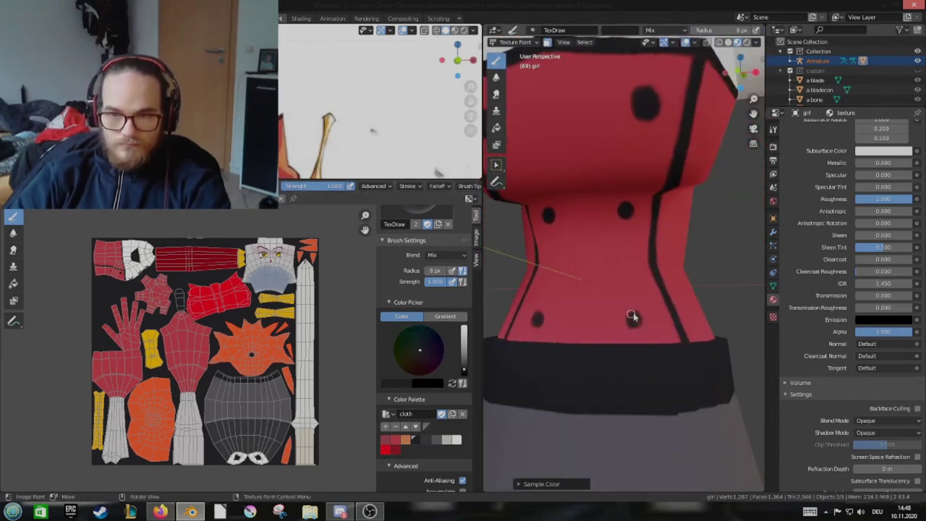
scroll(636, 304, down, 3)
scroll(646, 242, up, 3)
scroll(646, 242, up, 1)
key(s)
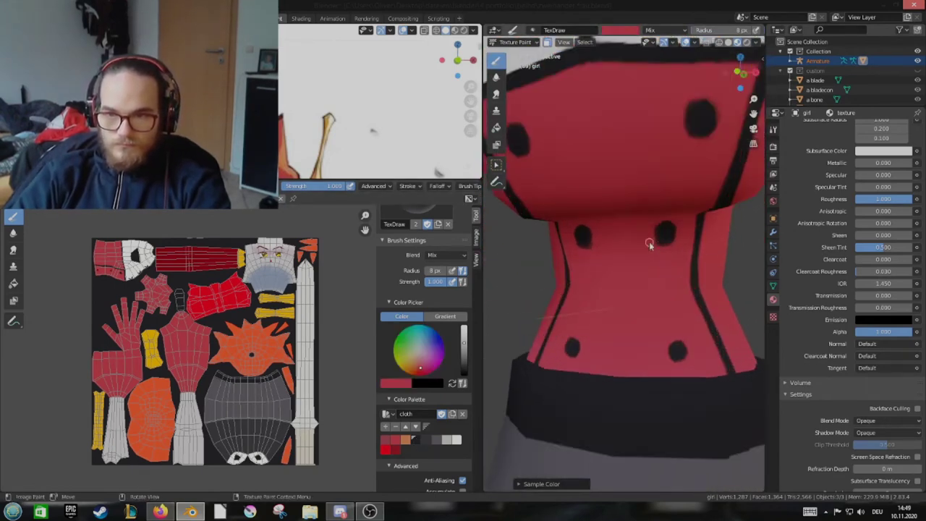
scroll(647, 241, down, 1)
click(434, 434)
middle_drag(629, 192, 643, 180)
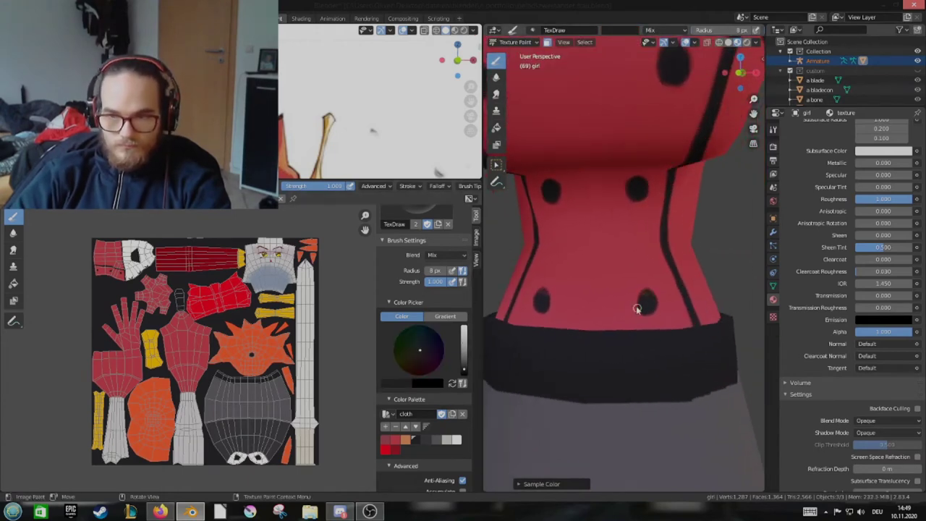
scroll(644, 304, down, 3)
scroll(622, 289, down, 3)
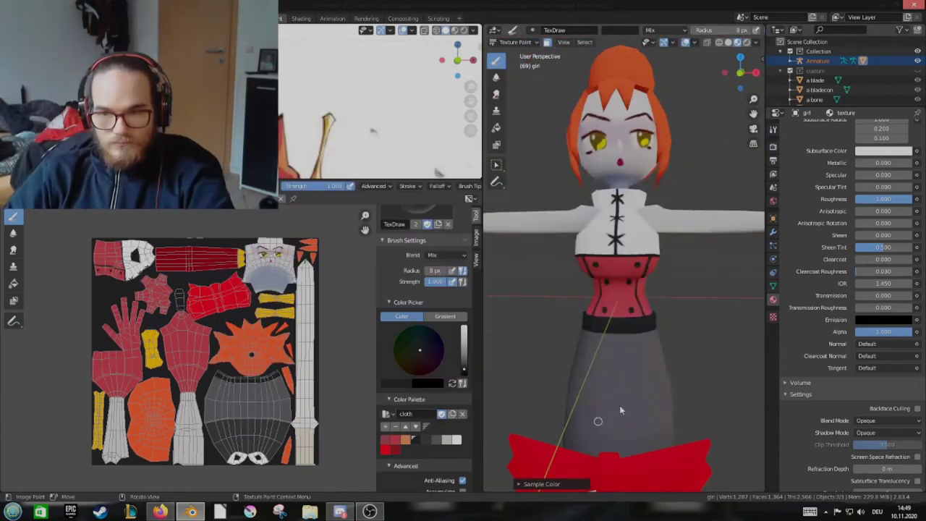
Mask the sleeve faces in Edit Mode, then return to Texture Paint
scroll(619, 410, up, 3)
middle_drag(619, 410, 665, 329)
scroll(295, 421, up, 3)
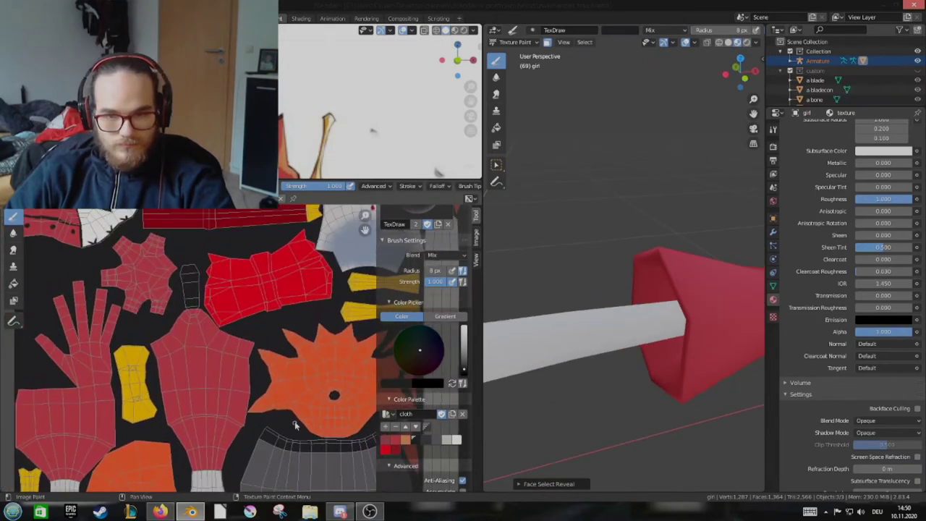
key(Tab)
scroll(616, 307, up, 2)
mouse_move(616, 307)
middle_down()
mouse_move(630, 320)
mouse_move(608, 290)
middle_up()
key(Tab)
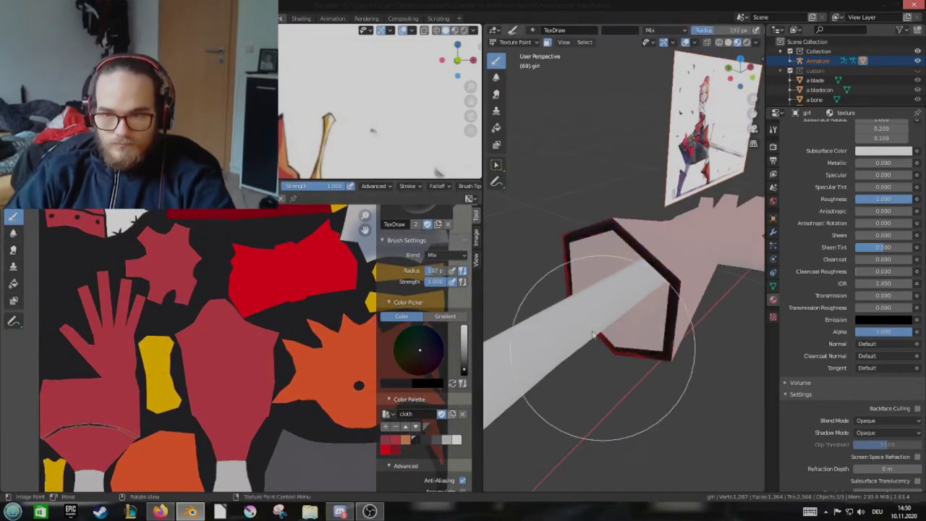
mouse_move(591, 334)
middle_down()
mouse_move(640, 207)
mouse_move(605, 321)
middle_up()
key(Tab)
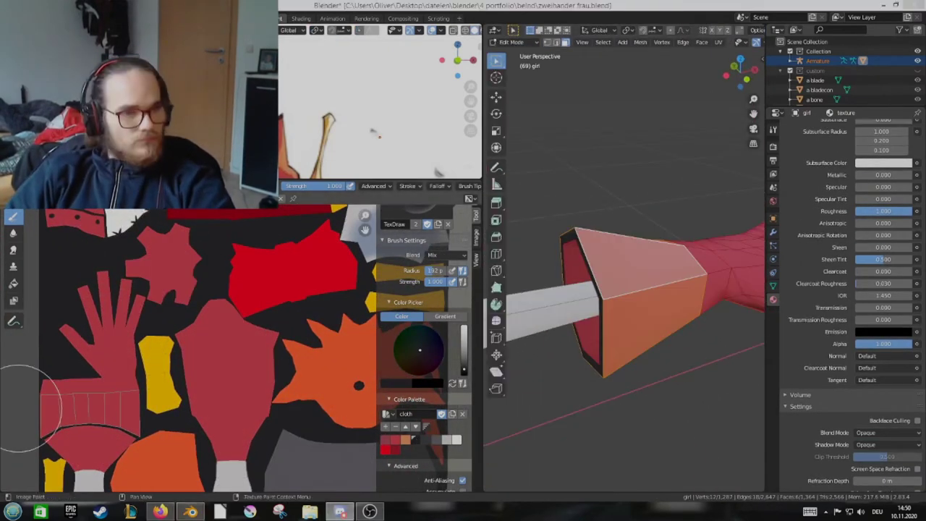
key(Tab)
Tilt the view onto the sleeve cone, sample its red, and open a file explorer window
mouse_move(700, 354)
middle_down()
mouse_move(653, 270)
mouse_move(525, 330)
middle_up()
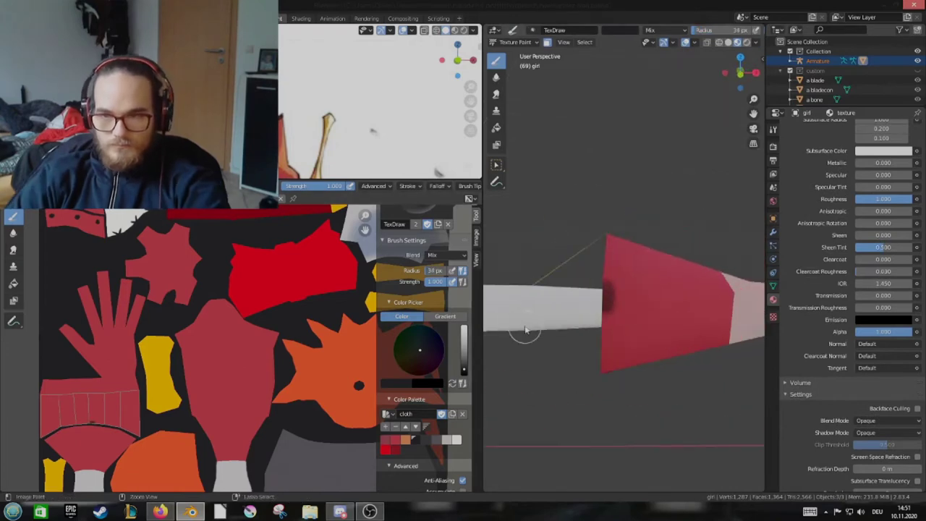
mouse_move(610, 266)
middle_down()
mouse_move(611, 384)
mouse_move(612, 306)
mouse_move(646, 248)
mouse_move(548, 331)
mouse_move(622, 311)
mouse_move(661, 365)
mouse_move(728, 253)
mouse_move(622, 304)
middle_up()
key(s)
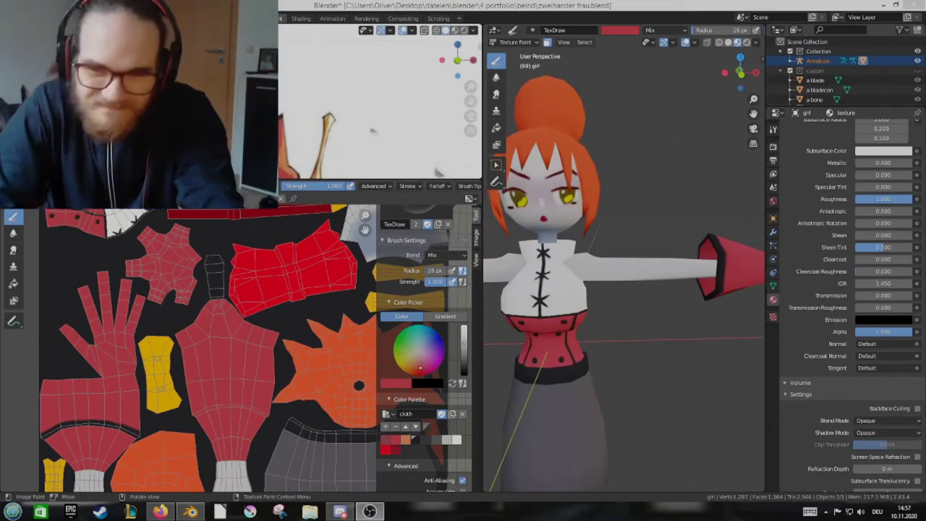
key(super+e)
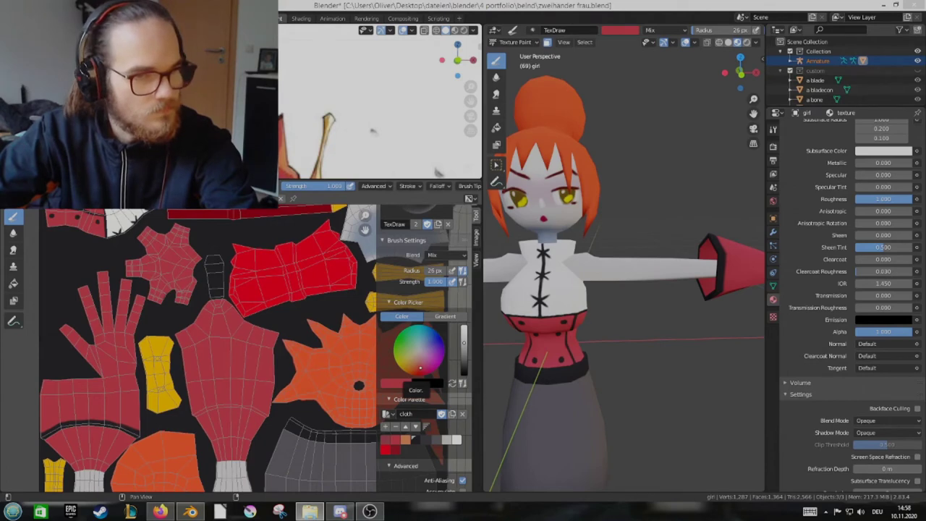
scroll(639, 324, down, 1)
Shrink the brush, mask the arm faces and paint a black band around the wrist
scroll(639, 323, up, 5)
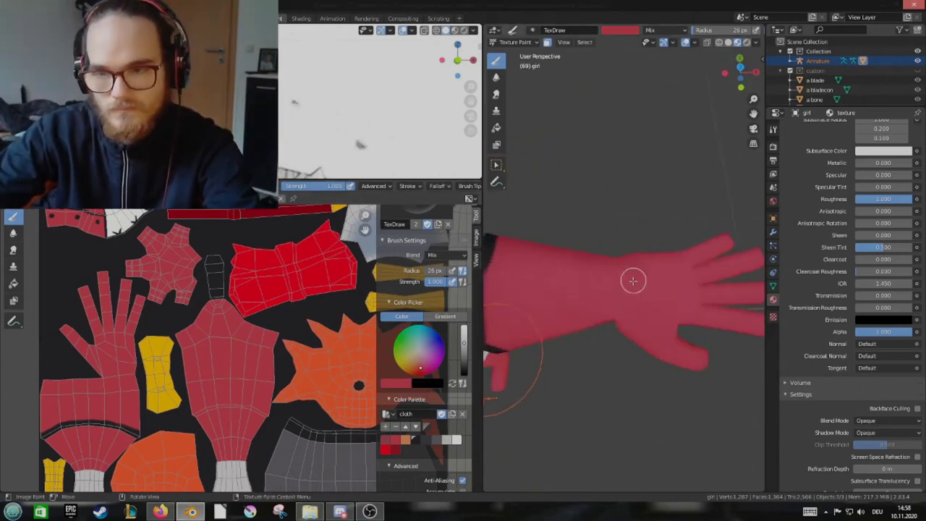
middle_drag(630, 279, 629, 244)
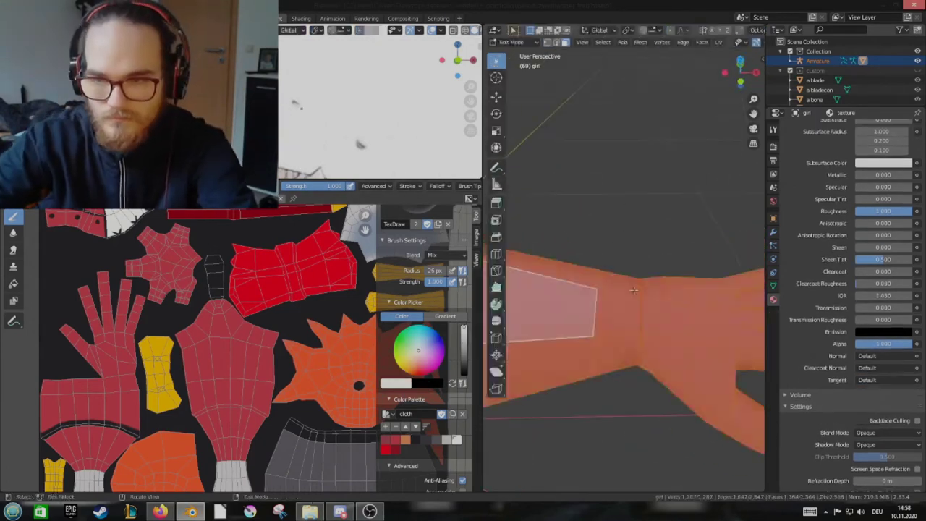
drag(449, 270, 432, 276)
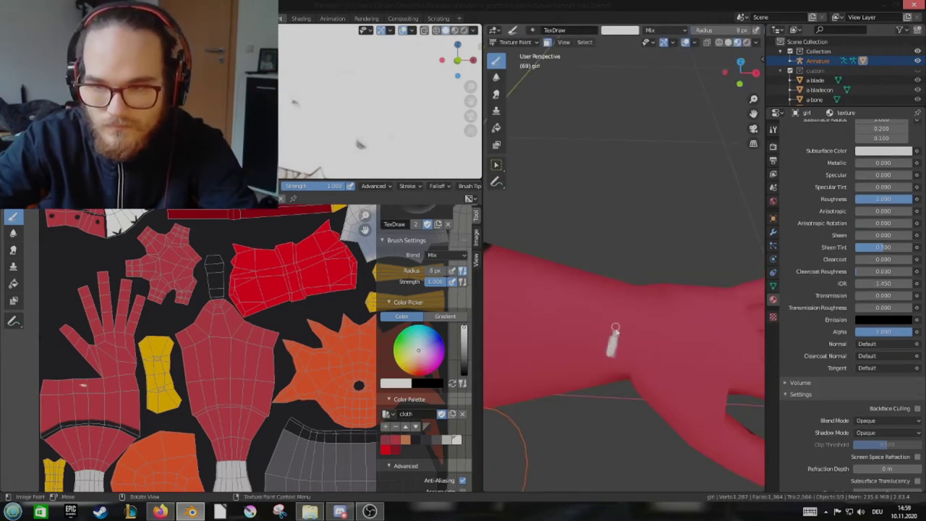
mouse_move(506, 232)
middle_down()
mouse_move(693, 274)
mouse_move(636, 305)
mouse_move(595, 268)
mouse_move(574, 297)
middle_up()
key(Tab)
key(Tab)
key(x)
key(s)
middle_drag(634, 288, 550, 355)
drag(616, 333, 626, 308)
mouse_move(627, 307)
middle_down()
mouse_move(638, 279)
mouse_move(628, 345)
middle_up()
Sample white and red to paint a thin white piping stripe through the black cuff band
mouse_move(642, 304)
middle_down()
mouse_move(625, 324)
mouse_move(675, 303)
mouse_move(676, 248)
mouse_move(602, 341)
mouse_move(655, 287)
middle_up()
key(s)
key(s)
mouse_move(484, 411)
middle_down()
mouse_move(654, 324)
mouse_move(584, 322)
mouse_move(606, 327)
mouse_move(636, 311)
mouse_move(575, 313)
mouse_move(588, 329)
mouse_move(709, 378)
mouse_move(579, 311)
mouse_move(653, 289)
mouse_move(659, 319)
middle_up()
key(s)
key(s)
click(395, 450)
middle_drag(564, 376, 619, 344)
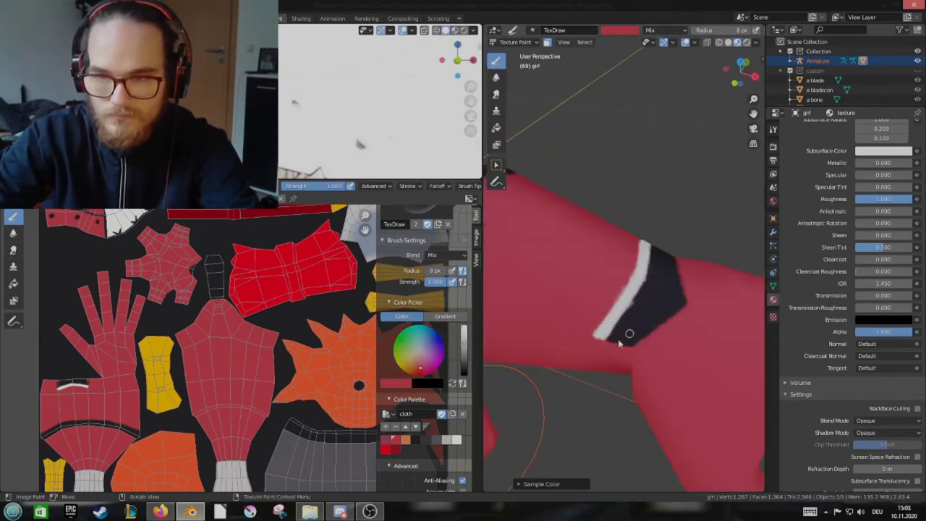
mouse_move(633, 311)
middle_down()
mouse_move(622, 260)
mouse_move(521, 362)
middle_up()
key(s)
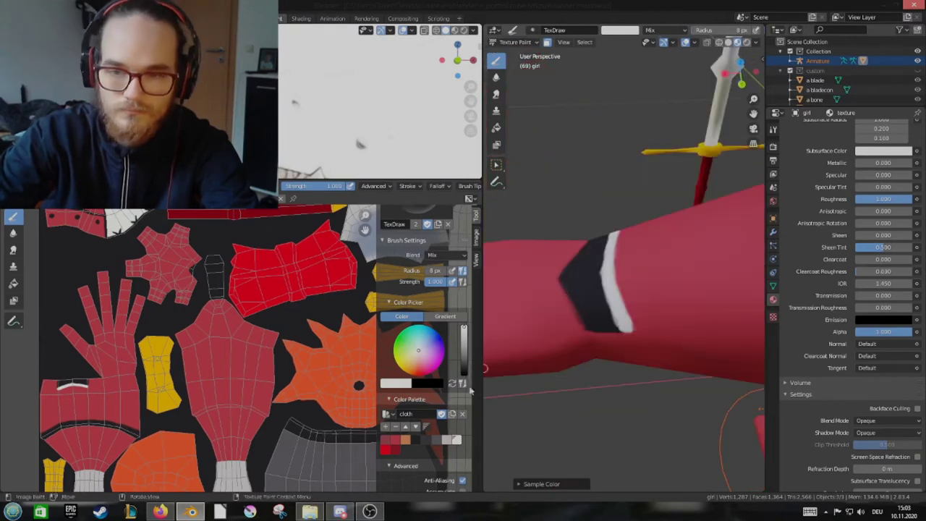
scroll(618, 332, down, 5)
mouse_move(606, 371)
middle_down()
mouse_move(666, 235)
mouse_move(627, 281)
mouse_move(649, 283)
middle_up()
Paint a black diagonal sash line across the grey skirt
scroll(635, 223, up, 3)
scroll(615, 260, up, 3)
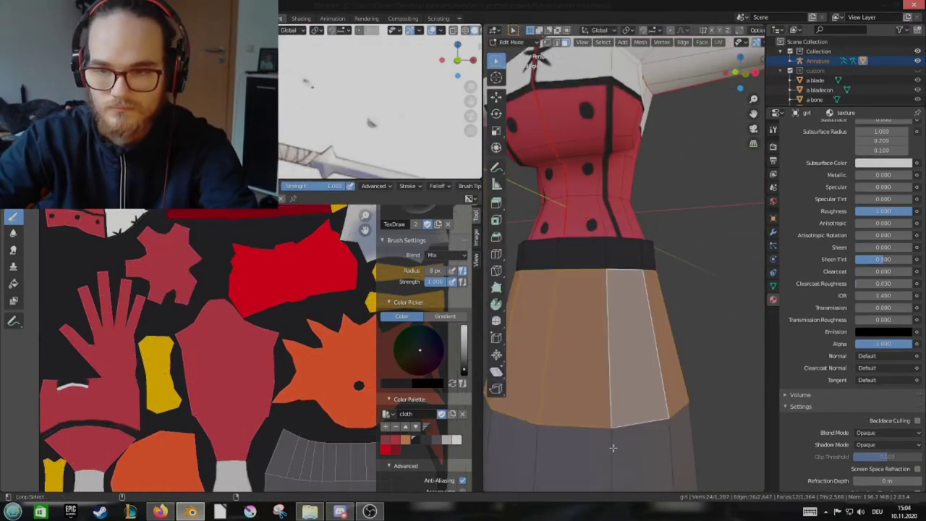
middle_drag(619, 313, 571, 285)
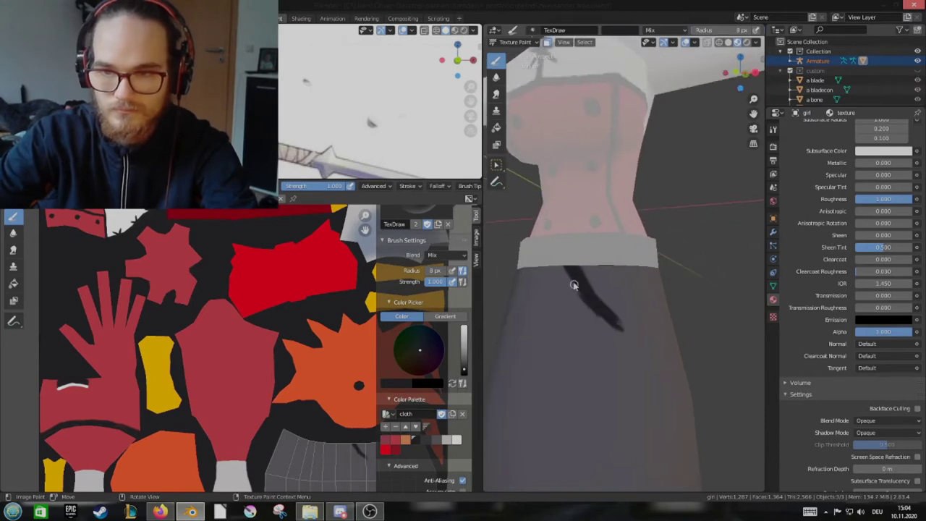
mouse_move(640, 342)
middle_down()
mouse_move(574, 347)
mouse_move(606, 355)
mouse_move(629, 342)
mouse_move(594, 342)
mouse_move(627, 309)
mouse_move(622, 318)
mouse_move(702, 313)
mouse_move(638, 306)
middle_up()
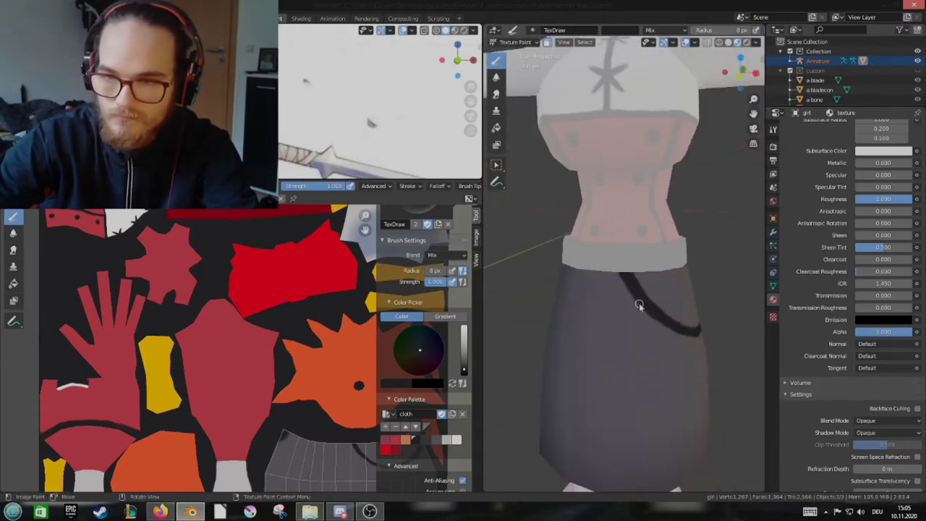
mouse_move(676, 338)
middle_down()
mouse_move(635, 355)
mouse_move(629, 348)
mouse_move(629, 362)
mouse_move(595, 351)
mouse_move(638, 363)
mouse_move(616, 351)
mouse_move(636, 279)
mouse_move(626, 315)
mouse_move(492, 405)
middle_up()
Sample light grey and paint a white vertical stripe down the skirt to the hem
key(s)
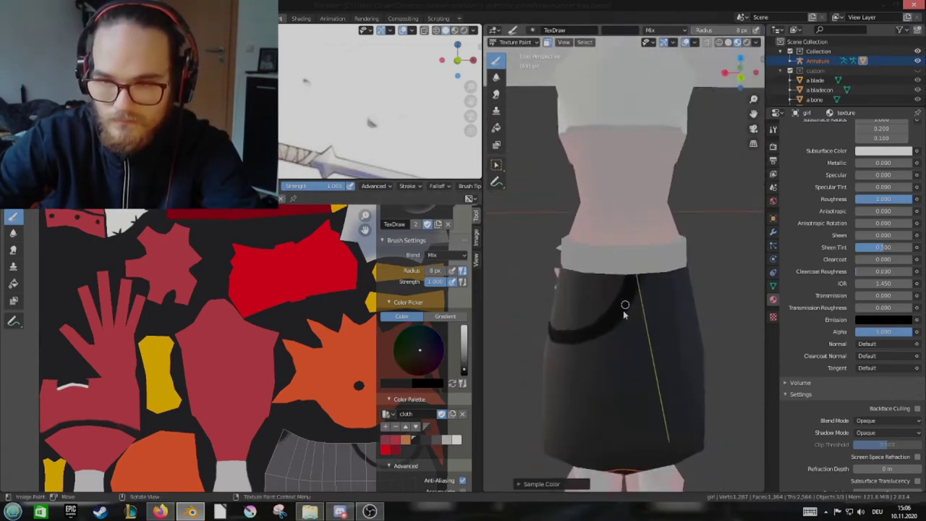
middle_drag(623, 309, 441, 417)
scroll(629, 303, down, 5)
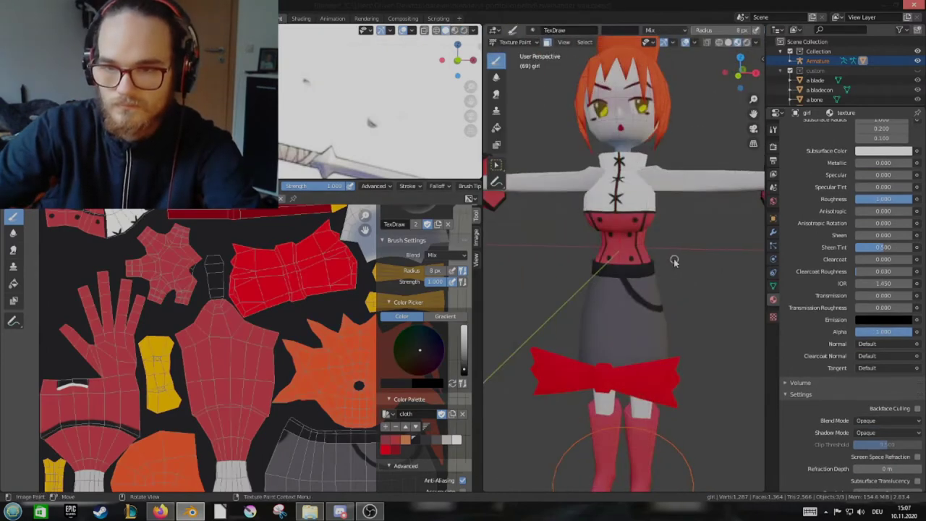
scroll(674, 300, up, 5)
mouse_move(674, 300)
middle_down()
mouse_move(693, 348)
mouse_move(637, 258)
middle_up()
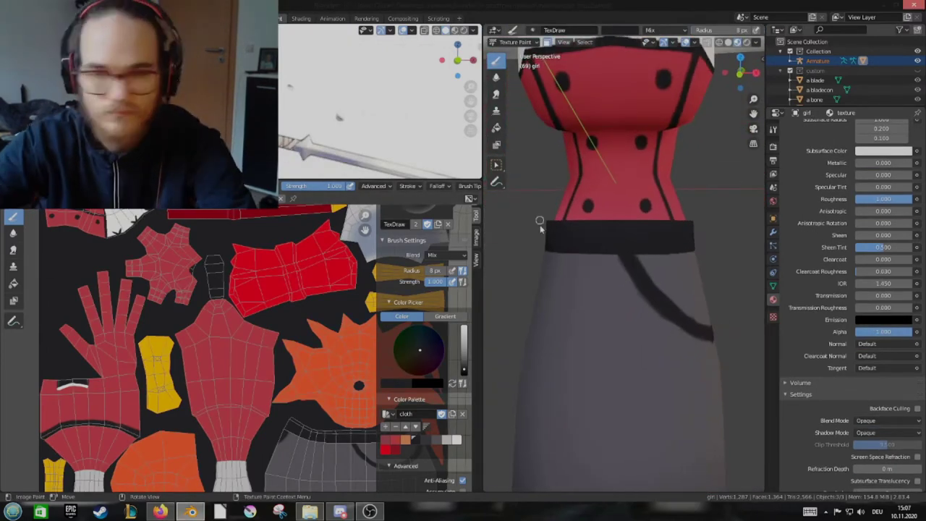
scroll(661, 303, down, 4)
mouse_move(650, 332)
middle_down()
mouse_move(648, 262)
mouse_move(672, 204)
mouse_move(656, 250)
middle_up()
key(s)
scroll(648, 262, up, 3)
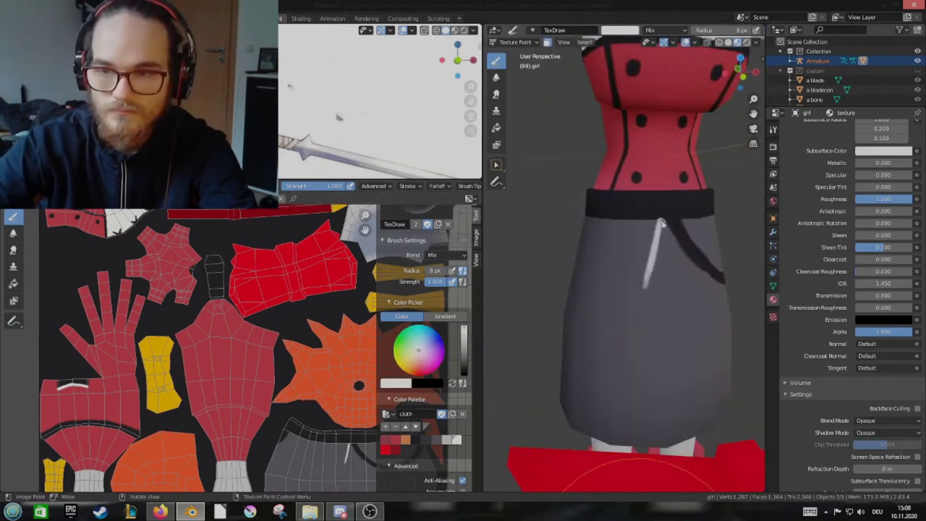
drag(637, 311, 631, 339)
middle_drag(631, 339, 660, 274)
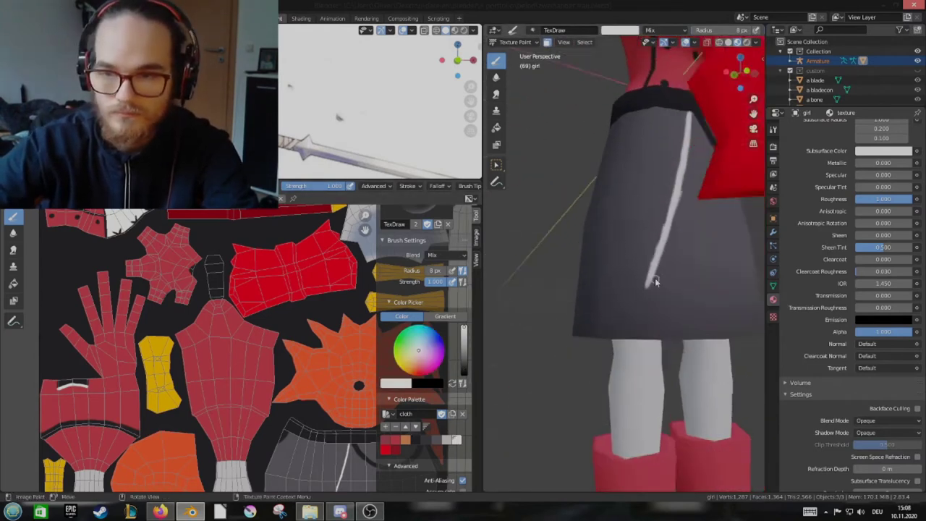
drag(655, 303, 639, 353)
scroll(651, 340, down, 3)
scroll(662, 327, up, 3)
mouse_move(662, 326)
middle_down()
mouse_move(646, 311)
mouse_move(653, 262)
mouse_move(659, 291)
mouse_move(625, 348)
mouse_move(646, 265)
middle_up()
Sample a darker skirt colour, then toggle Edit Mode to mask the belt, bow and sword guard
key(s)
mouse_move(622, 356)
middle_down()
mouse_move(645, 241)
mouse_move(663, 290)
middle_up()
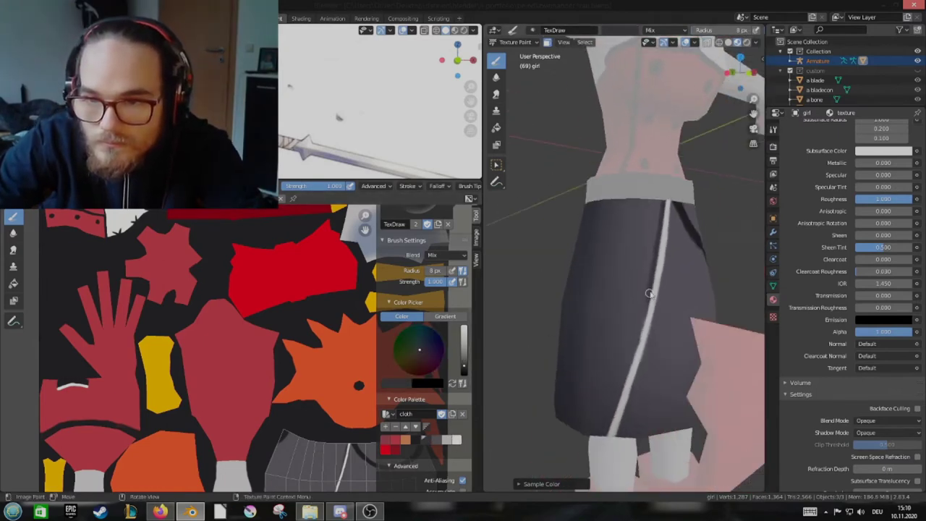
middle_drag(642, 372, 642, 238)
mouse_move(636, 289)
middle_down()
mouse_move(671, 258)
mouse_move(635, 332)
mouse_move(645, 327)
mouse_move(619, 332)
mouse_move(669, 345)
mouse_move(654, 327)
middle_up()
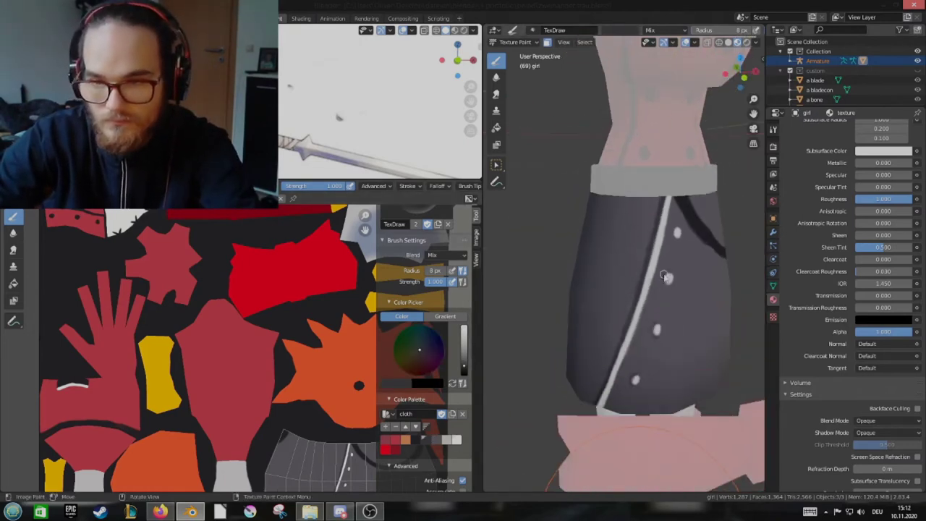
mouse_move(673, 243)
middle_down()
mouse_move(694, 246)
mouse_move(656, 240)
mouse_move(706, 232)
mouse_move(693, 271)
mouse_move(626, 300)
mouse_move(658, 312)
mouse_move(641, 265)
mouse_move(614, 352)
mouse_move(687, 283)
mouse_move(615, 311)
mouse_move(630, 282)
mouse_move(675, 336)
mouse_move(657, 320)
mouse_move(647, 335)
mouse_move(600, 264)
mouse_move(631, 227)
mouse_move(537, 383)
mouse_move(614, 290)
mouse_move(647, 283)
mouse_move(601, 261)
mouse_move(675, 321)
mouse_move(629, 282)
mouse_move(583, 289)
mouse_move(545, 324)
mouse_move(578, 390)
mouse_move(593, 347)
mouse_move(419, 434)
middle_up()
key(Tab)
key(Tab)
scroll(694, 271, up, 3)
mouse_move(499, 405)
middle_down()
mouse_move(630, 238)
mouse_move(641, 424)
mouse_move(647, 274)
mouse_move(661, 266)
mouse_move(650, 287)
mouse_move(677, 327)
mouse_move(458, 408)
middle_up()
key(Tab)
scroll(678, 326, up, 4)
key(Tab)
mouse_move(660, 313)
middle_down()
mouse_move(651, 261)
mouse_move(668, 175)
middle_up()
key(Tab)
Save the texture image and the blend file
key(shift+alt+s)
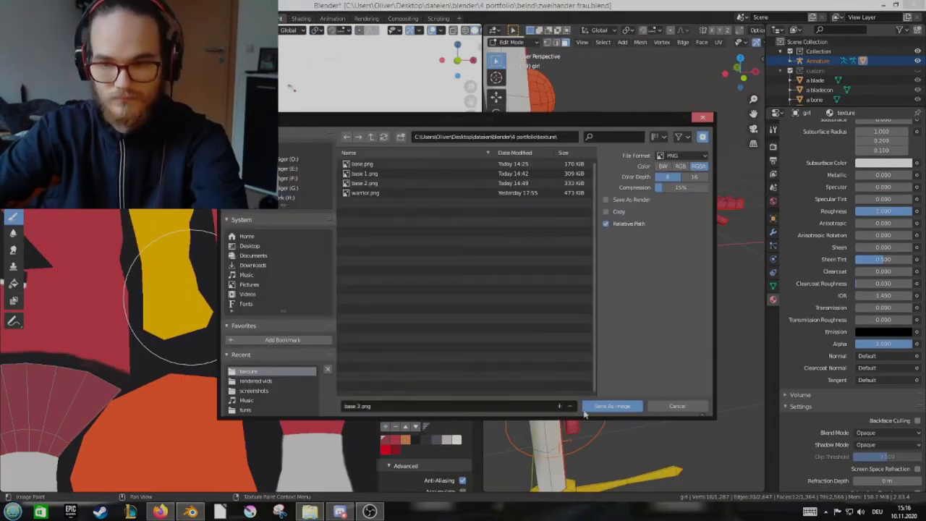
click(590, 407)
key(ctrl+s)
Enlarge the brush and paint a black band around the top rim of the red boots
scroll(579, 404, up, 3)
scroll(579, 405, up, 3)
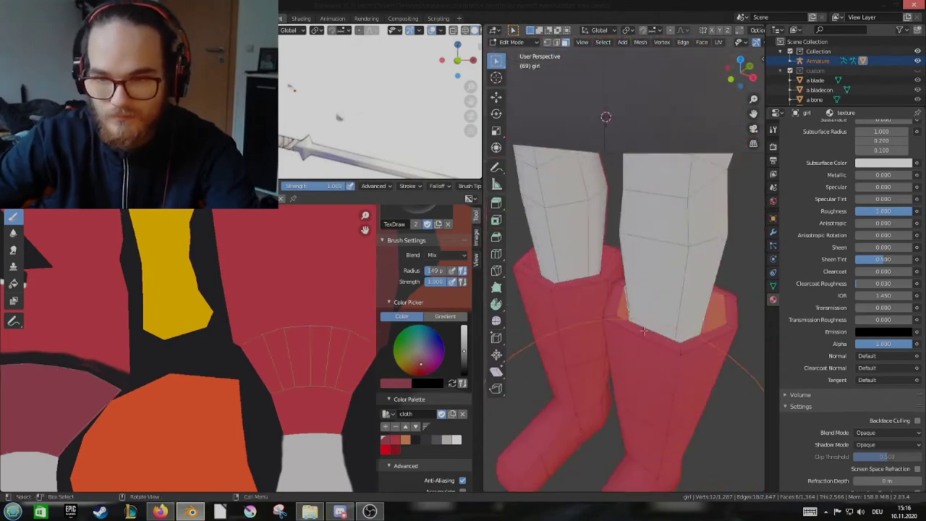
scroll(593, 376, up, 3)
mouse_move(600, 362)
middle_down()
mouse_move(622, 336)
mouse_move(579, 303)
middle_up()
key(Tab)
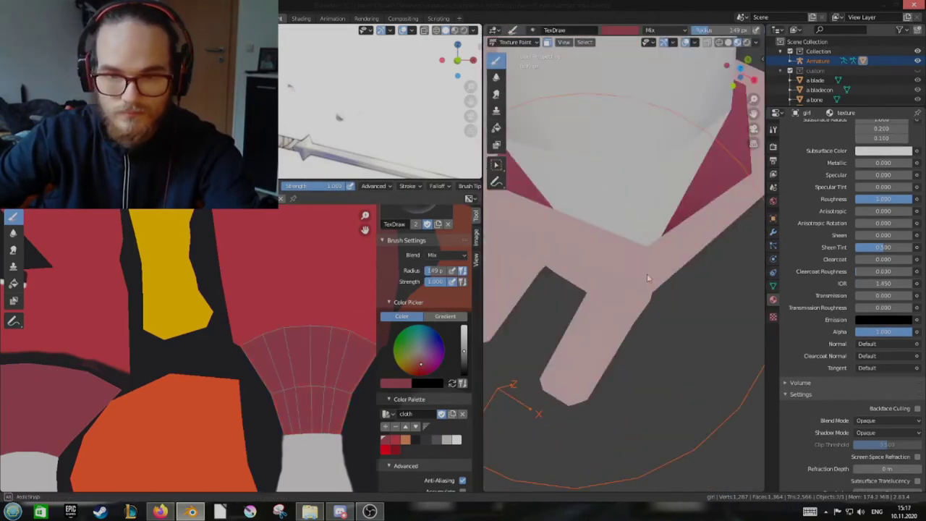
scroll(525, 333, down, 4)
scroll(526, 333, up, 5)
mouse_move(557, 304)
mouse_down()
mouse_move(673, 289)
mouse_move(579, 245)
mouse_up()
mouse_move(579, 290)
middle_down()
mouse_move(672, 398)
mouse_move(674, 355)
middle_up()
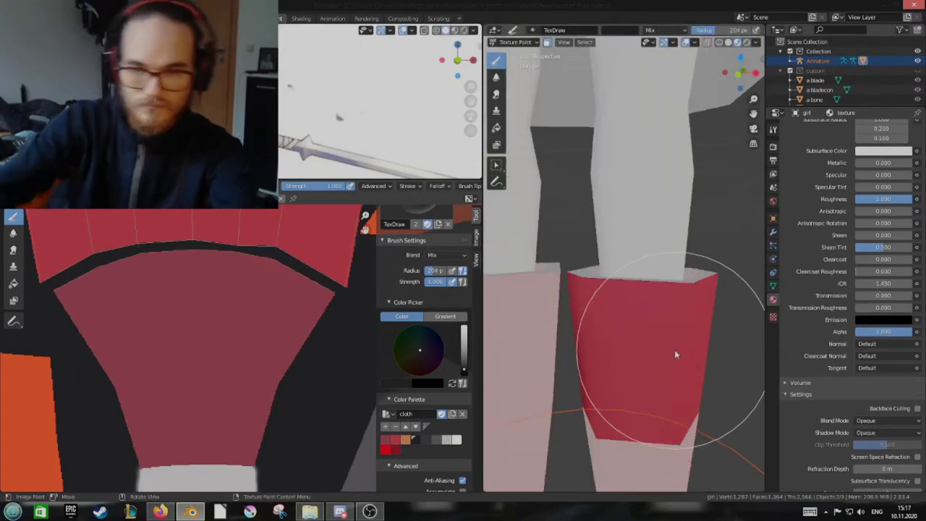
mouse_move(642, 258)
middle_down()
mouse_move(583, 279)
mouse_move(547, 280)
mouse_move(692, 296)
mouse_move(638, 283)
mouse_move(679, 289)
middle_up()
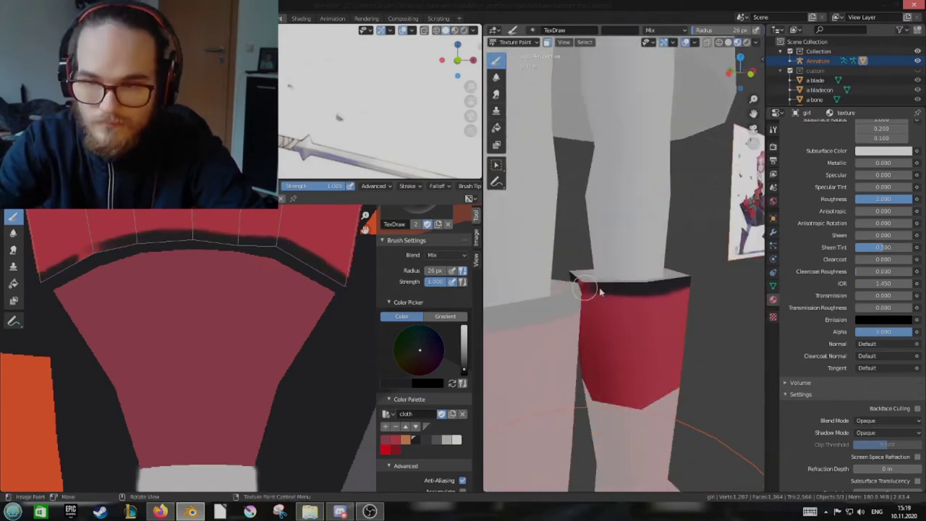
mouse_move(598, 290)
middle_down()
mouse_move(733, 320)
mouse_move(615, 304)
mouse_move(615, 293)
mouse_move(639, 312)
mouse_move(651, 289)
mouse_move(828, 270)
middle_up()
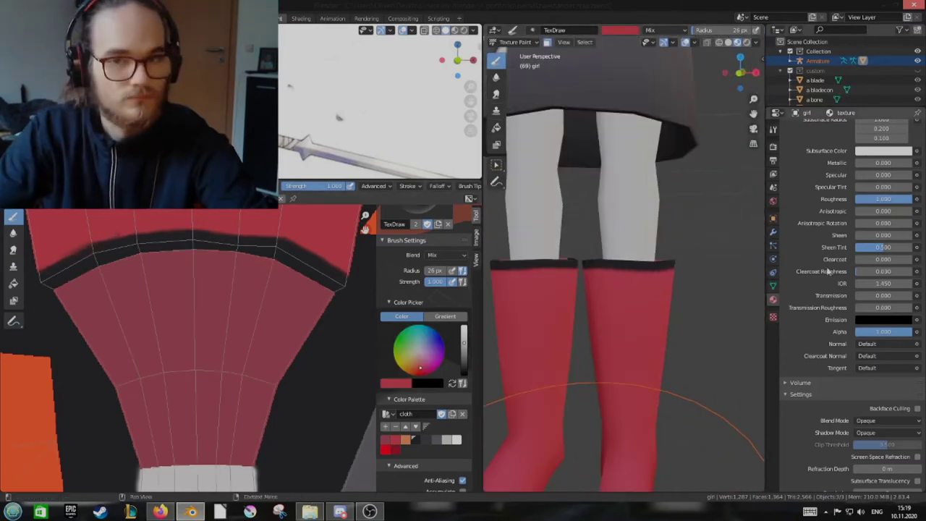
mouse_move(651, 304)
middle_down()
mouse_move(672, 271)
mouse_move(614, 224)
mouse_move(534, 310)
middle_up()
Paint a dark line down the right boot's front and a black edge along its bottom
mouse_move(637, 271)
middle_down()
mouse_move(678, 255)
mouse_move(640, 190)
middle_up()
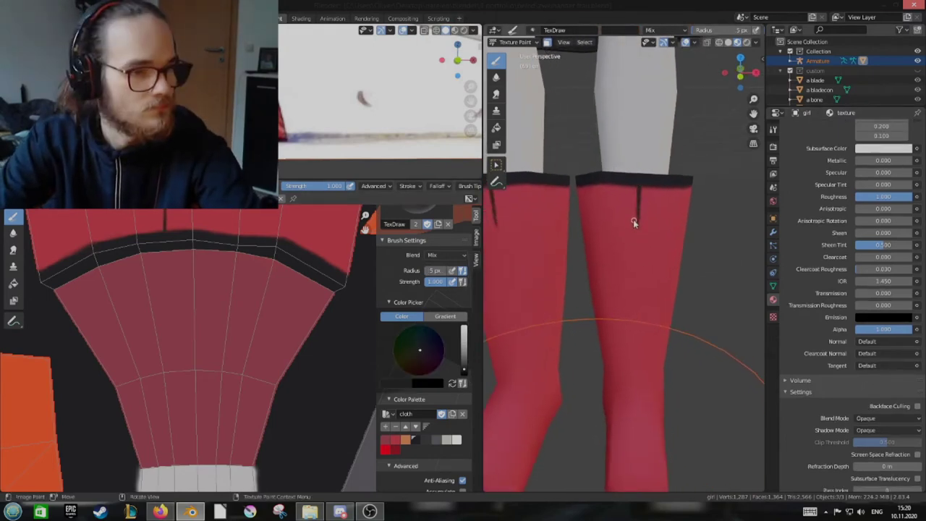
drag(633, 219, 635, 240)
mouse_move(635, 239)
middle_down()
mouse_move(644, 242)
mouse_move(649, 210)
middle_up()
middle_drag(648, 264, 658, 227)
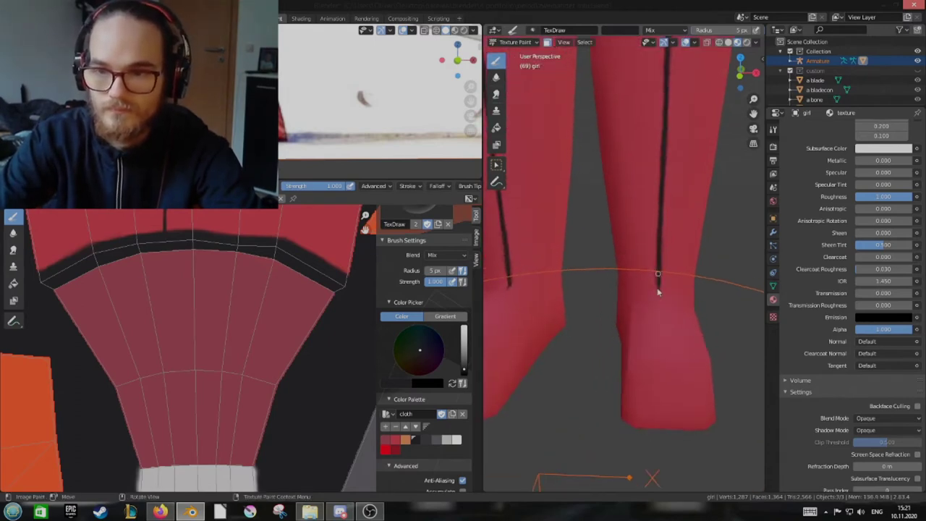
mouse_move(657, 287)
middle_down()
mouse_move(646, 238)
mouse_move(659, 159)
mouse_move(639, 273)
mouse_move(665, 251)
middle_up()
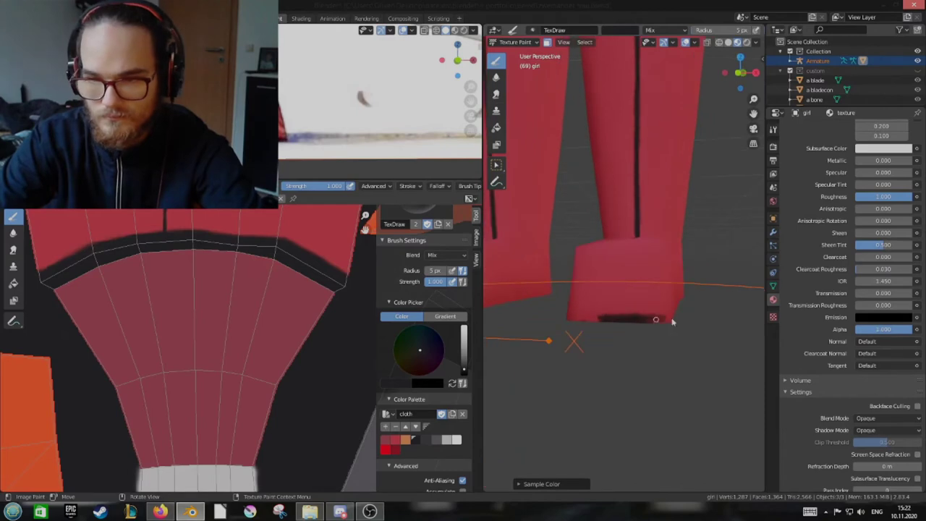
mouse_move(671, 321)
middle_down()
mouse_move(662, 303)
mouse_move(632, 314)
mouse_move(660, 323)
mouse_move(546, 294)
mouse_move(640, 305)
mouse_move(562, 313)
mouse_move(587, 294)
mouse_move(612, 302)
mouse_move(562, 310)
mouse_move(633, 311)
mouse_move(617, 320)
middle_up()
Sample the boot red and continue the seam lines and sole edges around both boots
key(s)
key(s)
key(s)
mouse_move(557, 345)
middle_down()
mouse_move(598, 320)
mouse_move(607, 325)
mouse_move(585, 320)
mouse_move(597, 347)
mouse_move(554, 335)
mouse_move(628, 360)
mouse_move(628, 390)
middle_up()
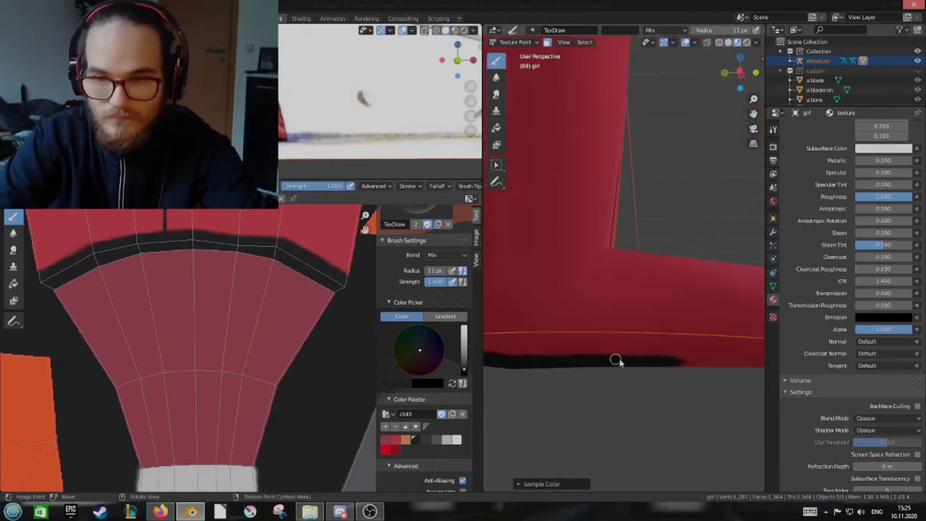
middle_drag(616, 359, 629, 366)
middle_drag(597, 216, 600, 360)
mouse_move(573, 402)
middle_down()
mouse_move(634, 374)
mouse_move(557, 378)
mouse_move(651, 336)
mouse_move(707, 332)
mouse_move(637, 342)
mouse_move(611, 311)
mouse_move(633, 331)
mouse_move(615, 338)
mouse_move(671, 335)
mouse_move(588, 364)
mouse_move(619, 328)
middle_up()
key(s)
key(s)
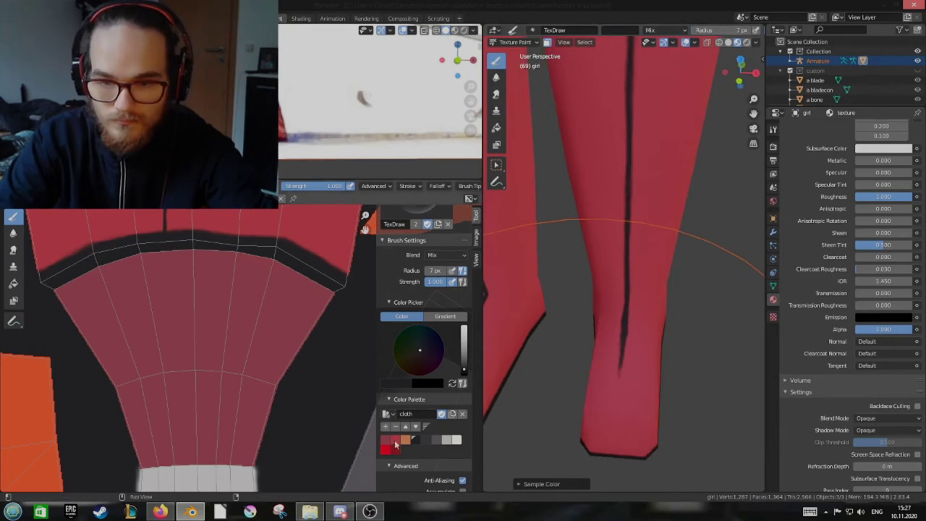
key(s)
mouse_move(633, 328)
middle_down()
mouse_move(625, 267)
mouse_move(636, 150)
mouse_move(621, 185)
middle_up()
Paint mirrored dark bow loops at the tops of both boots
mouse_move(630, 167)
mouse_down()
mouse_move(604, 206)
mouse_move(613, 226)
mouse_up()
middle_drag(614, 263, 621, 217)
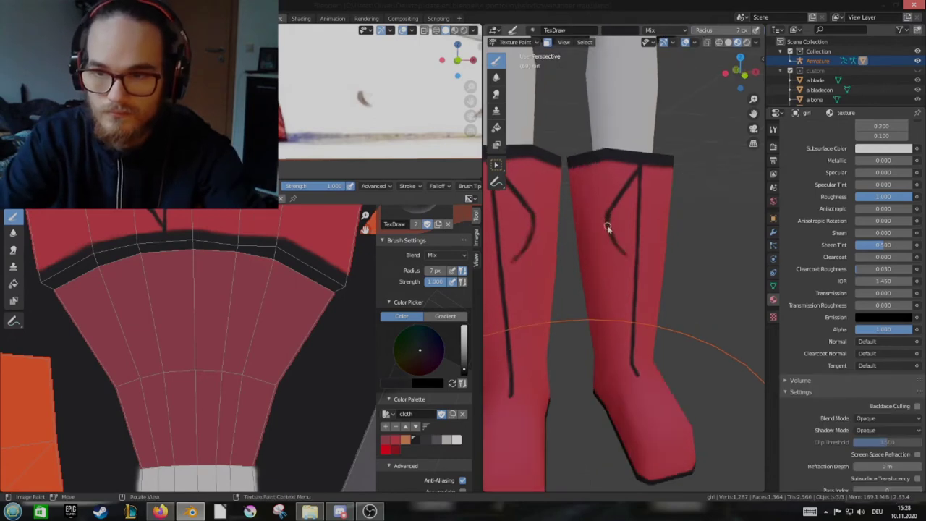
key(w)
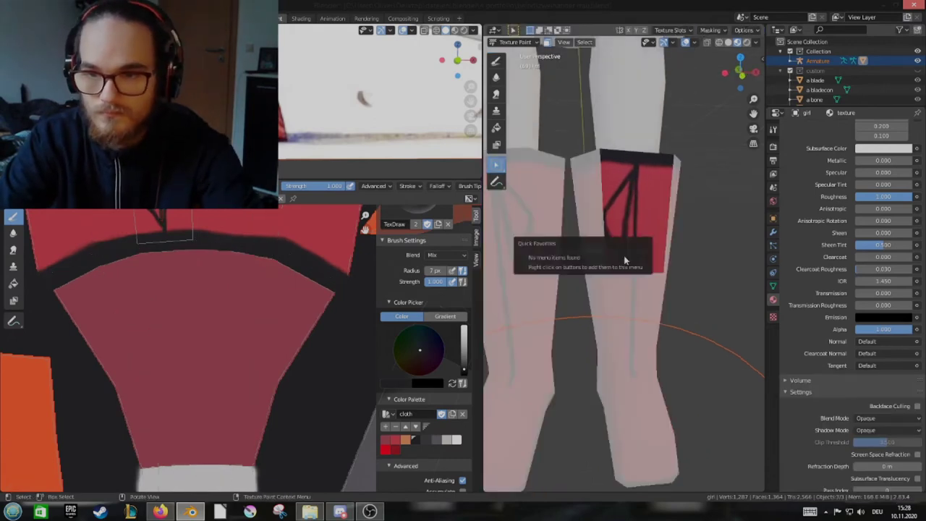
click(669, 29)
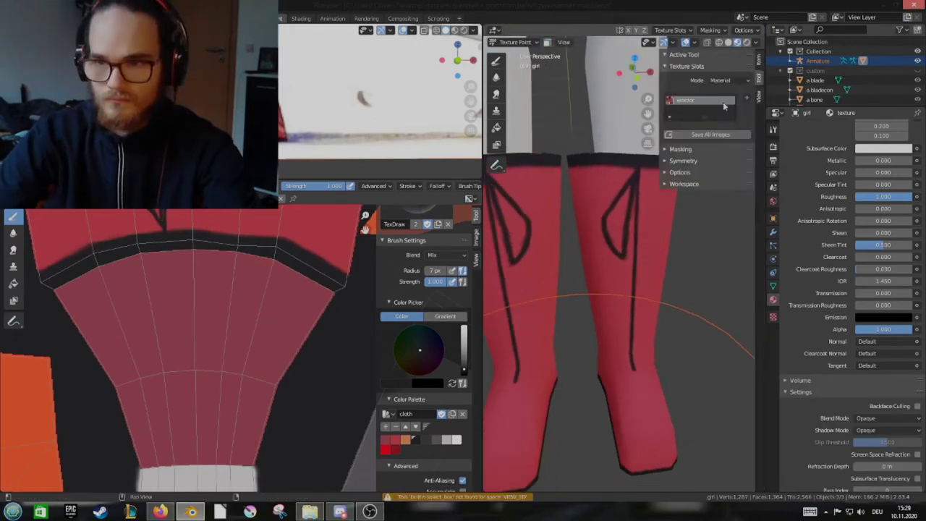
scroll(650, 29, up, 5)
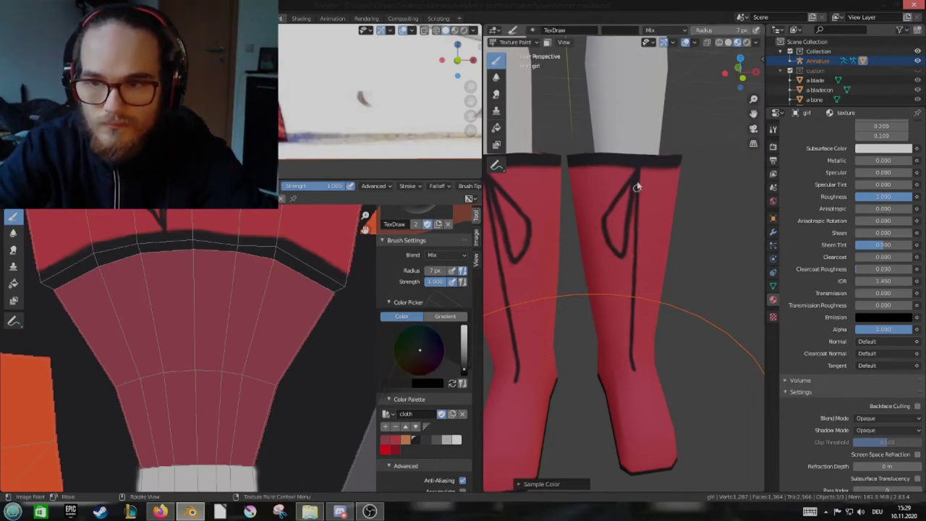
middle_drag(636, 187, 623, 211)
Sample the boots' red and the lace's black with S from several angles around the boots
key(s)
mouse_move(622, 244)
middle_down()
mouse_move(610, 255)
mouse_move(632, 195)
middle_up()
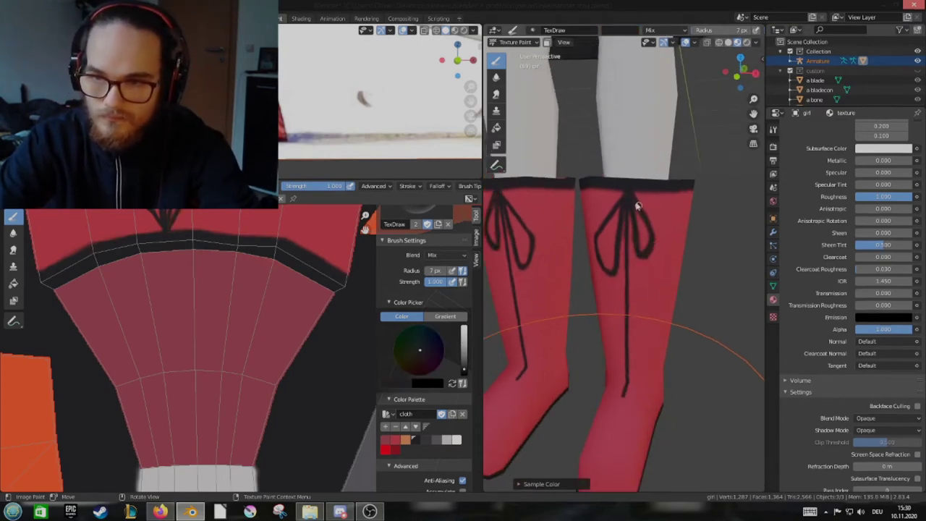
key(s)
middle_drag(637, 218, 604, 219)
key(s)
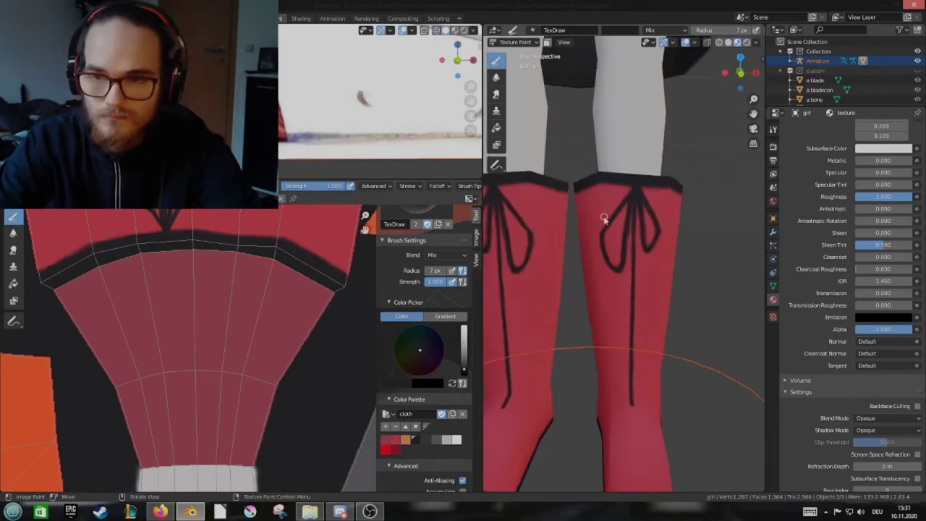
middle_drag(623, 261, 630, 213)
middle_drag(618, 325, 636, 297)
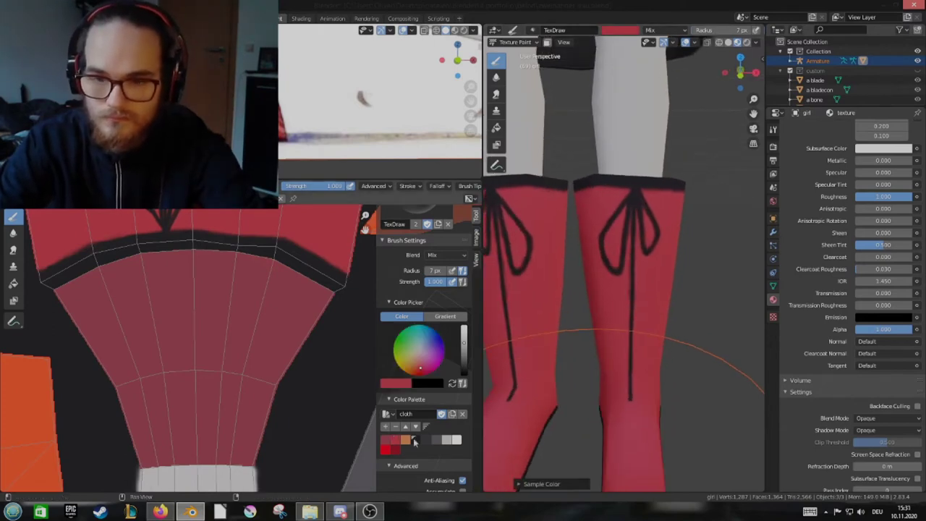
key(s)
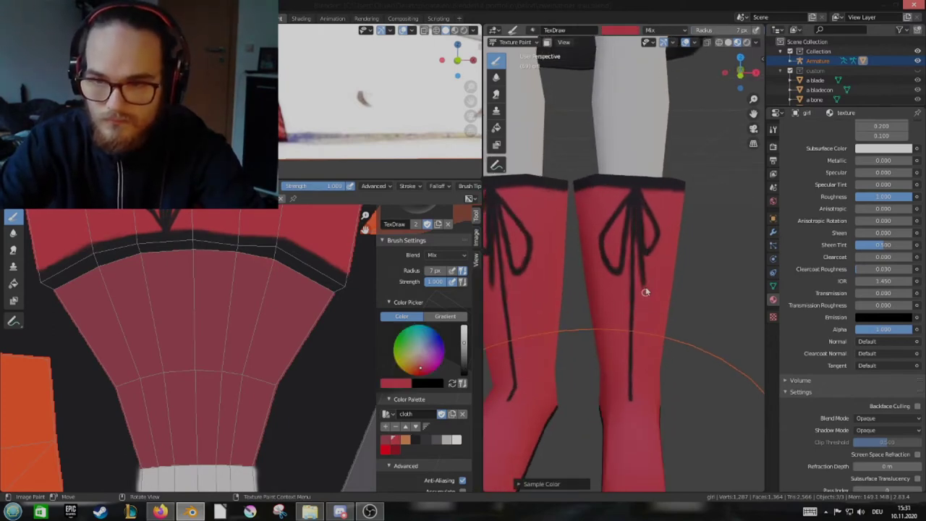
middle_drag(641, 297, 626, 264)
key(s)
Paint black criss-cross lace strokes down the boot fronts, then zoom out to show both boots
drag(615, 236, 607, 289)
middle_drag(607, 289, 608, 302)
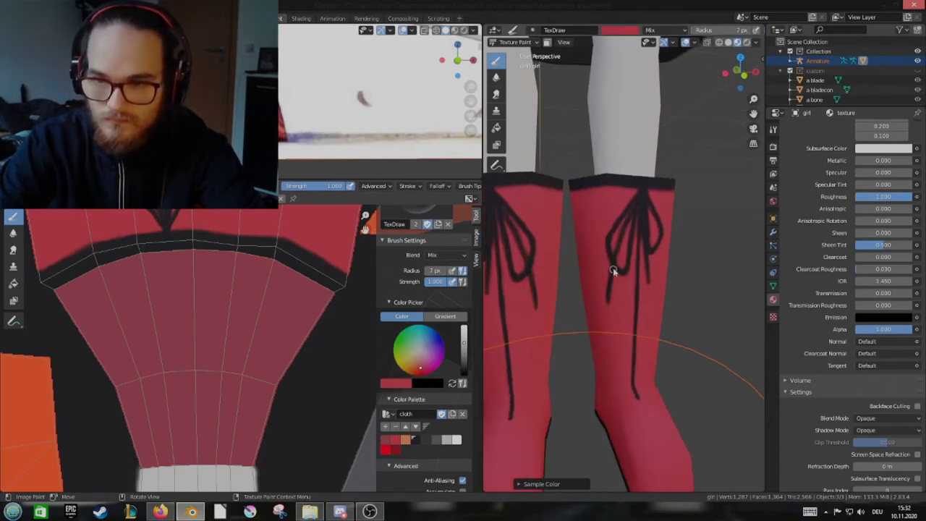
key(s)
middle_drag(614, 252, 623, 247)
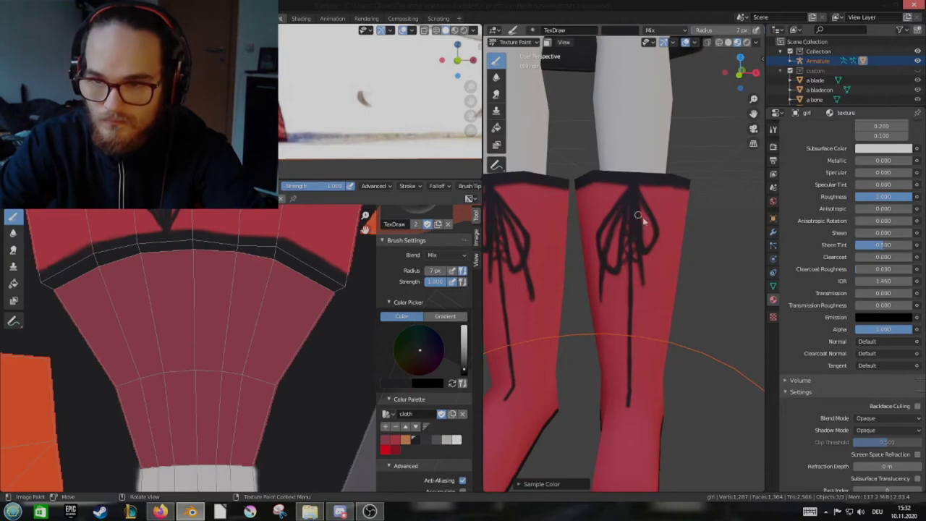
middle_drag(624, 307, 636, 298)
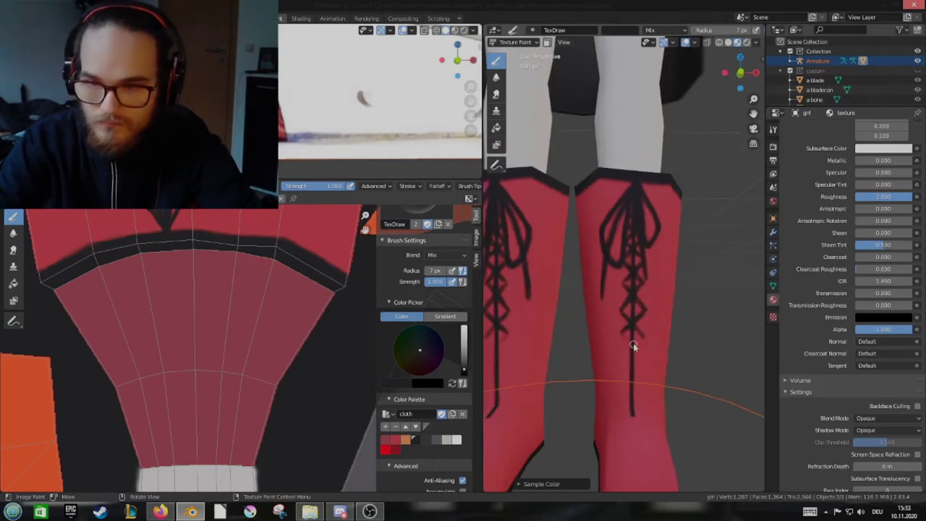
scroll(623, 355, up, 2)
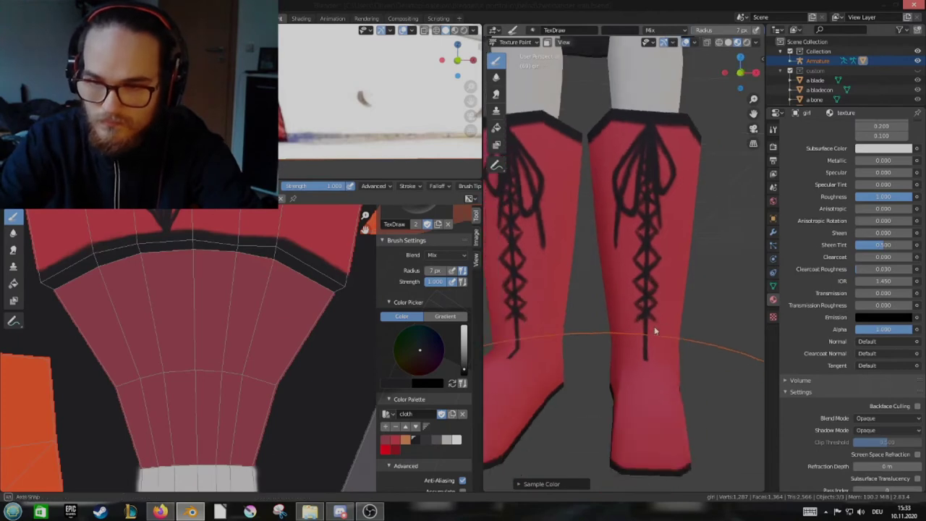
scroll(653, 320, up, 2)
mouse_move(638, 301)
ctrl+middle_down()
mouse_move(672, 375)
mouse_move(662, 372)
ctrl+middle_up()
mouse_move(683, 327)
middle_down()
mouse_move(682, 339)
mouse_move(648, 259)
mouse_move(662, 270)
mouse_move(653, 380)
mouse_move(695, 268)
middle_up()
Sample the boot red, pick black from the cloth palette, and look down into the boot openings
key(s)
click(414, 439)
scroll(653, 380, down, 3)
scroll(694, 268, up, 3)
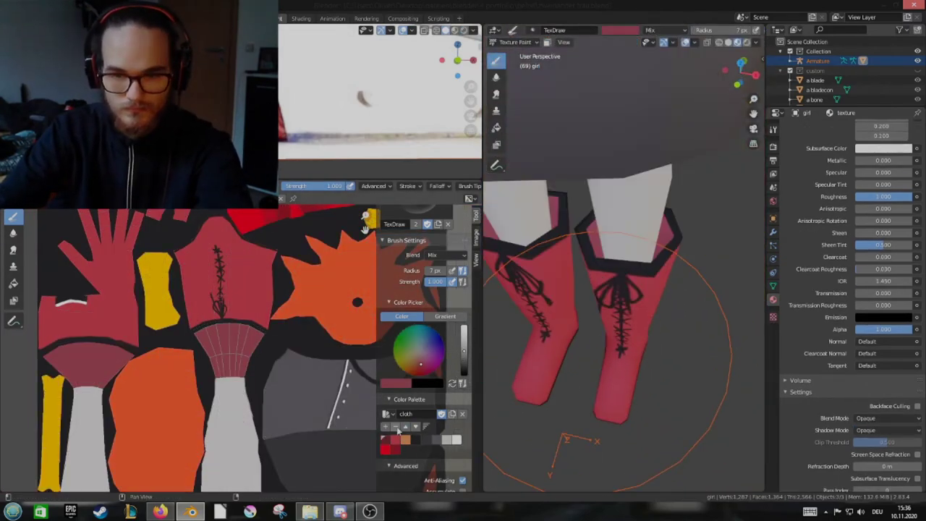
middle_drag(648, 341, 621, 276)
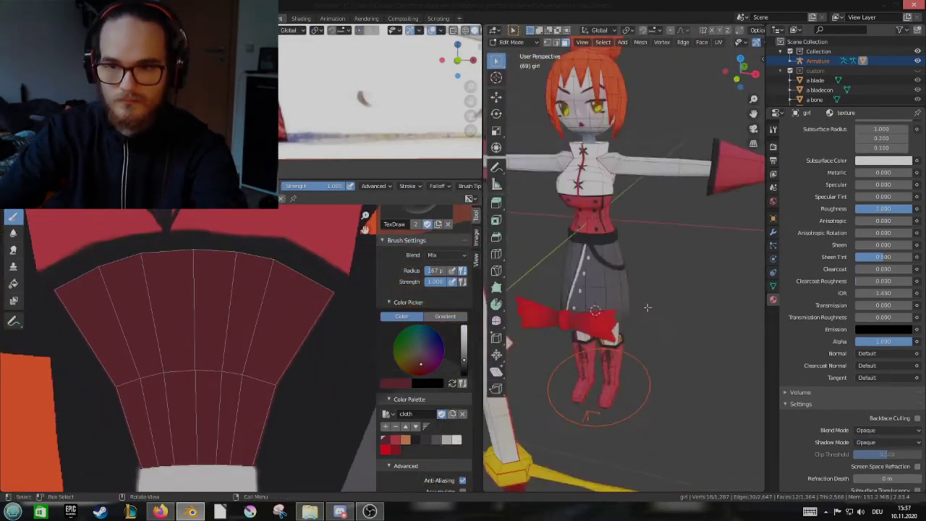
Toggle into Edit Mode and inspect the boot opening's UV layout from several angles
key(KP_Decimal)
key(Tab)
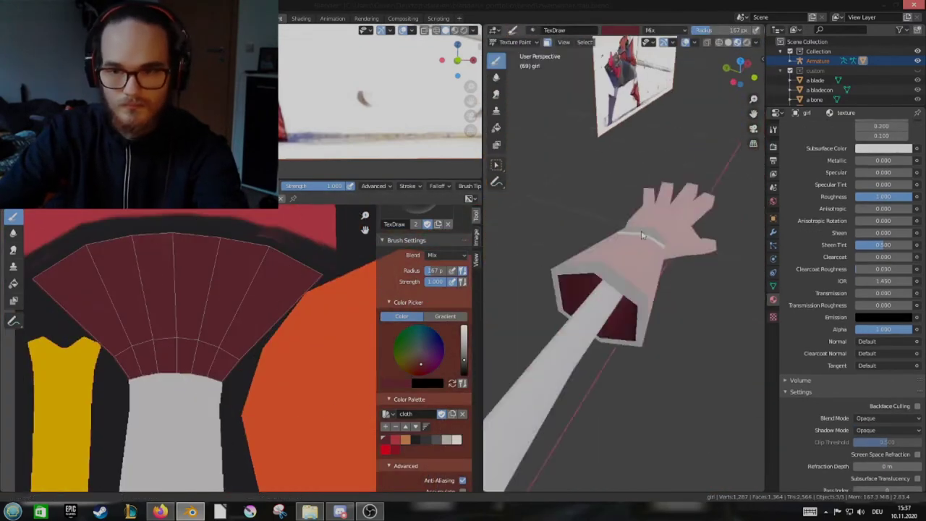
key(Tab)
middle_drag(640, 235, 622, 274)
scroll(251, 309, up, 4)
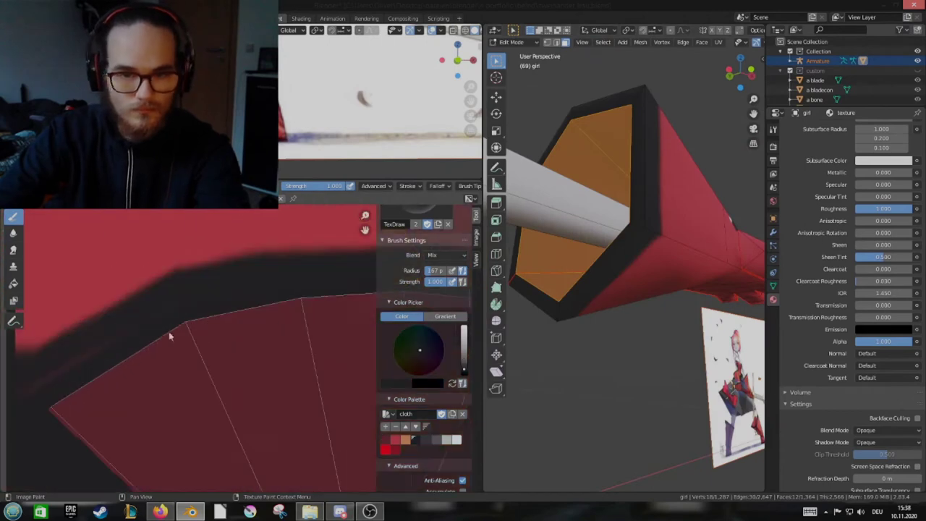
scroll(201, 311, up, 2)
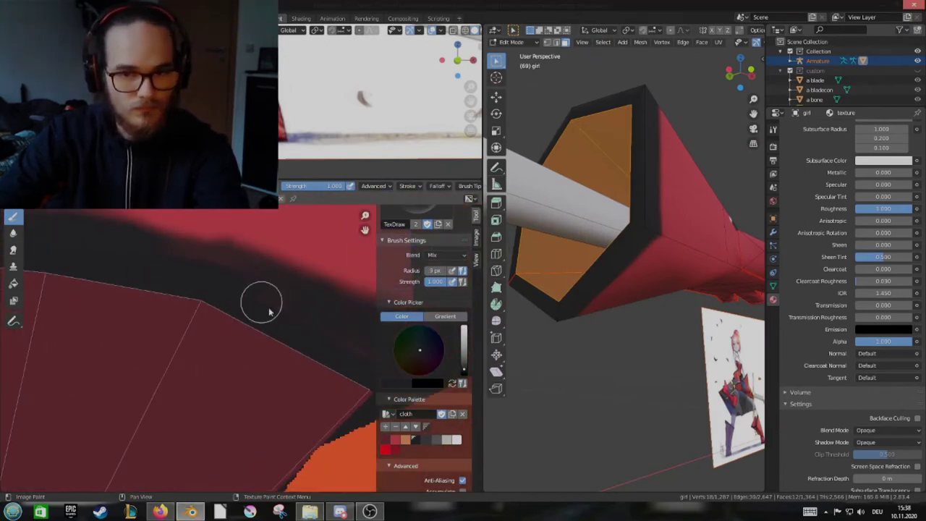
scroll(269, 311, down, 2)
scroll(316, 352, down, 2)
scroll(238, 374, down, 2)
scroll(237, 374, down, 1)
middle_drag(514, 347, 551, 342)
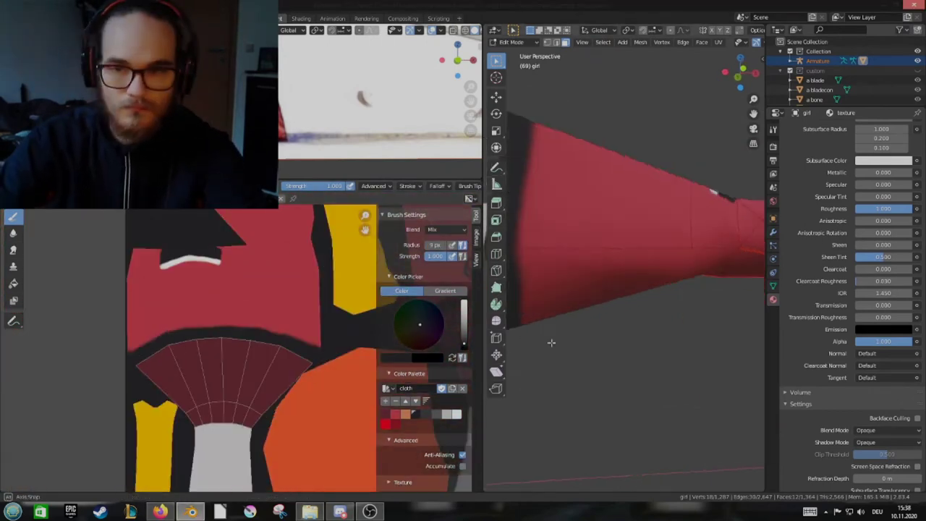
Return to Texture Paint, cancel the image file browser, and bring the hand UVs into view
key(Tab)
click(69, 201)
click(108, 282)
key(Escape)
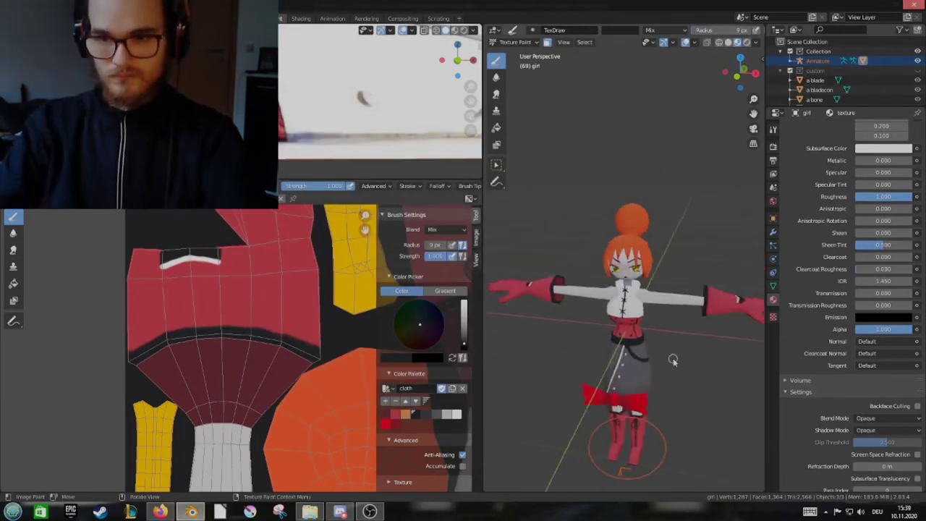
scroll(672, 359, up, 5)
middle_drag(672, 359, 583, 291)
Frame the hand, sample the glove's red, and orbit to a front view of the character
scroll(316, 337, up, 3)
middle_drag(316, 337, 161, 375)
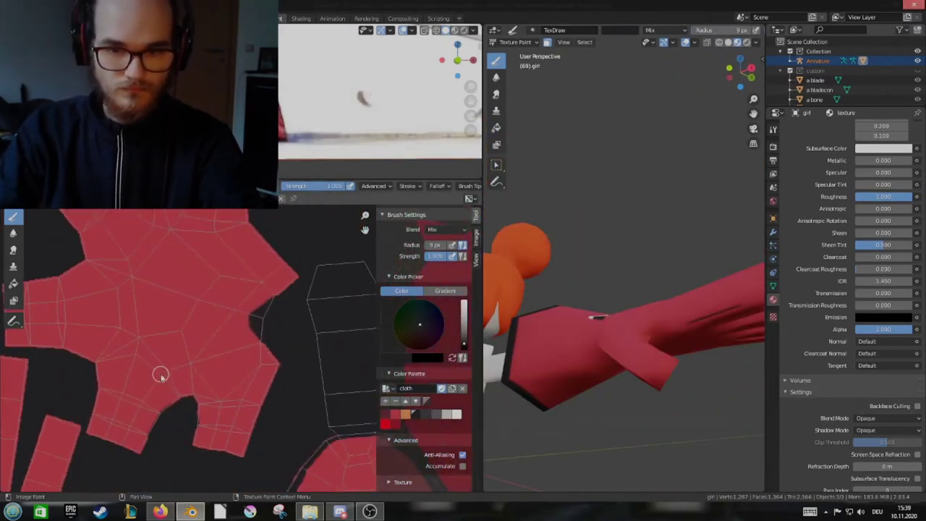
scroll(615, 398, down, 3)
scroll(615, 398, up, 3)
scroll(306, 368, down, 2)
scroll(306, 368, up, 2)
key(s)
middle_drag(239, 352, 290, 339)
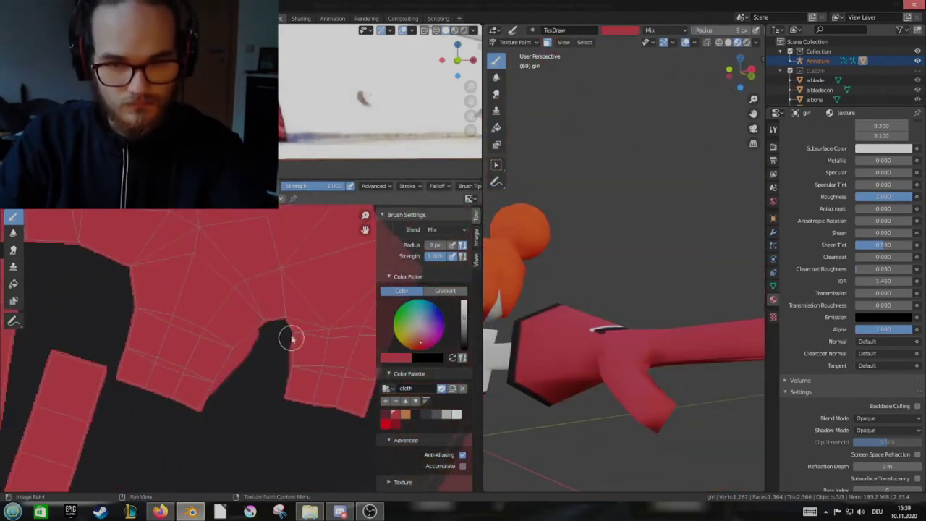
scroll(291, 339, down, 3)
scroll(299, 465, up, 3)
mouse_move(615, 361)
middle_down()
mouse_move(669, 348)
mouse_move(651, 340)
middle_up()
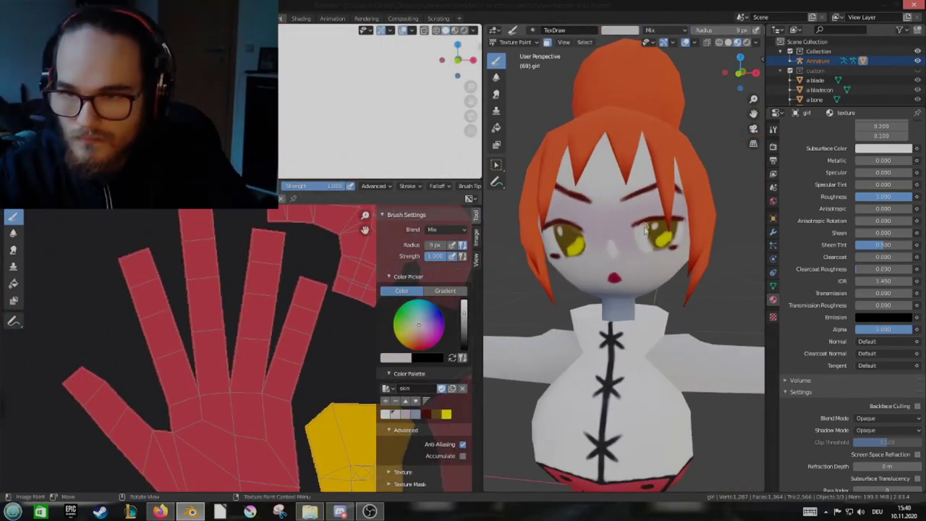
Pick the dark magenta swatch and paint a short stroke on the hair
mouse_move(646, 229)
middle_down()
mouse_move(658, 244)
mouse_move(640, 237)
middle_up()
scroll(658, 244, up, 2)
scroll(640, 237, down, 2)
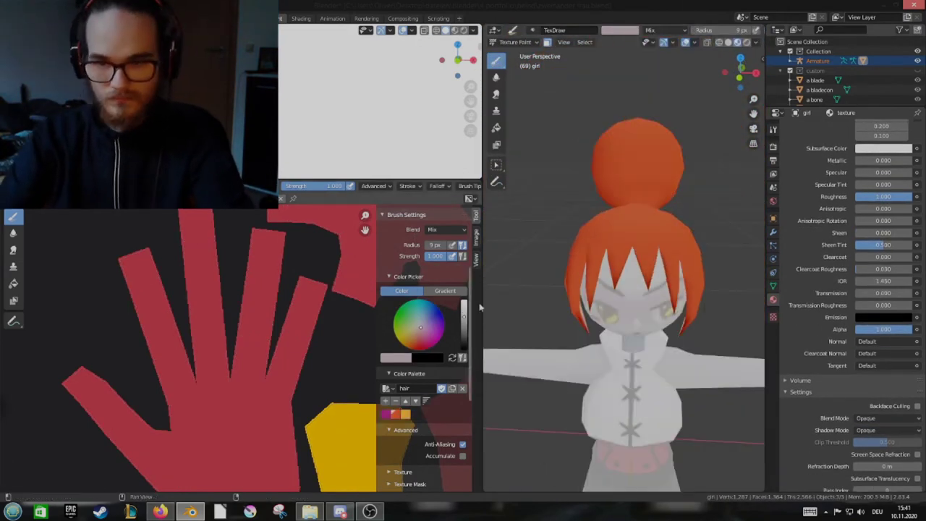
click(386, 415)
scroll(682, 186, up, 3)
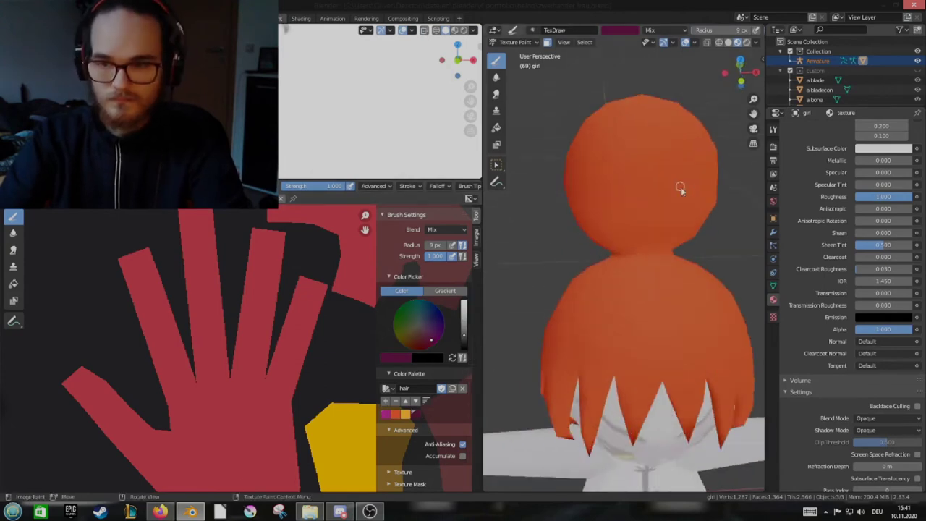
mouse_move(682, 186)
middle_down()
mouse_move(620, 304)
mouse_move(616, 273)
mouse_move(635, 329)
middle_up()
drag(634, 329, 633, 310)
Sample the hair orange, paint a diagonal magenta strand line, and adjust the brush size
mouse_move(634, 310)
middle_down()
mouse_move(625, 351)
mouse_move(655, 331)
middle_up()
mouse_move(660, 372)
middle_down()
mouse_move(623, 336)
mouse_move(646, 381)
middle_up()
key(s)
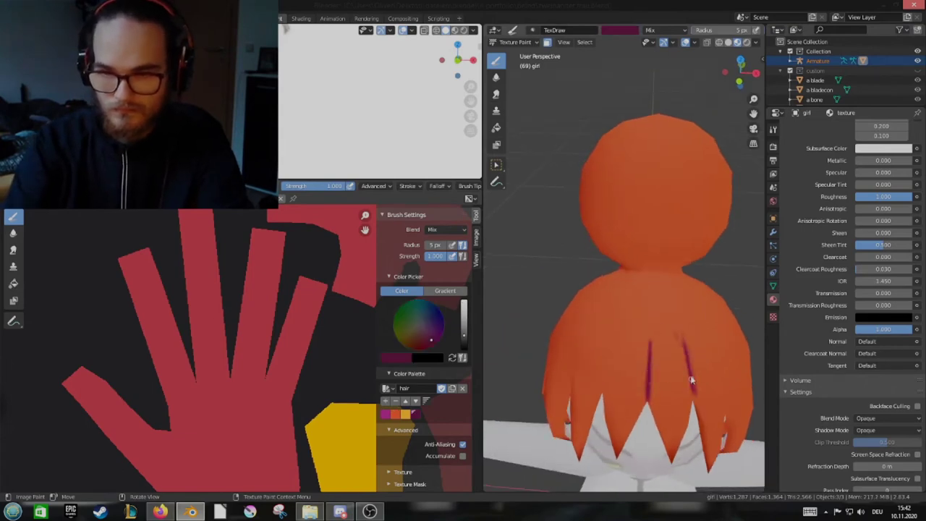
middle_drag(651, 348, 652, 357)
drag(652, 357, 681, 396)
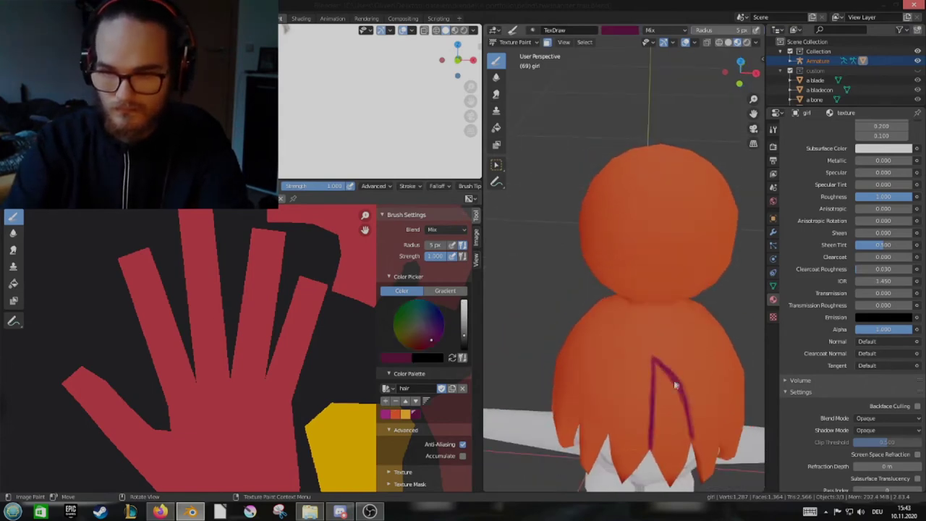
mouse_move(675, 385)
middle_down()
mouse_move(599, 373)
mouse_move(642, 321)
mouse_move(636, 325)
mouse_move(651, 333)
mouse_move(642, 334)
mouse_move(644, 282)
middle_up()
scroll(642, 320, up, 5)
key(f)
Load the hair palette and sample the orange hair colour
scroll(642, 334, up, 3)
scroll(642, 334, down, 5)
click(387, 388)
click(405, 293)
middle_drag(622, 326, 639, 334)
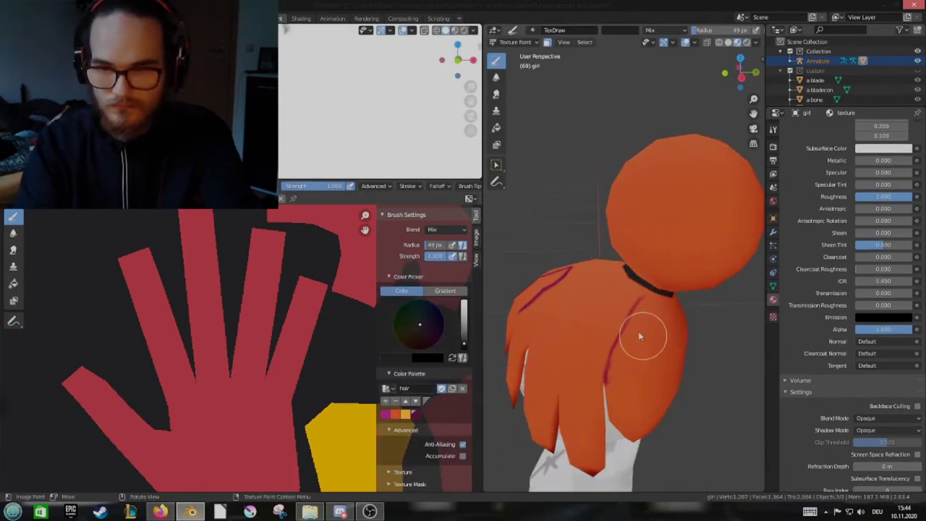
mouse_move(655, 295)
middle_down()
mouse_move(613, 335)
mouse_move(598, 322)
mouse_move(652, 298)
middle_up()
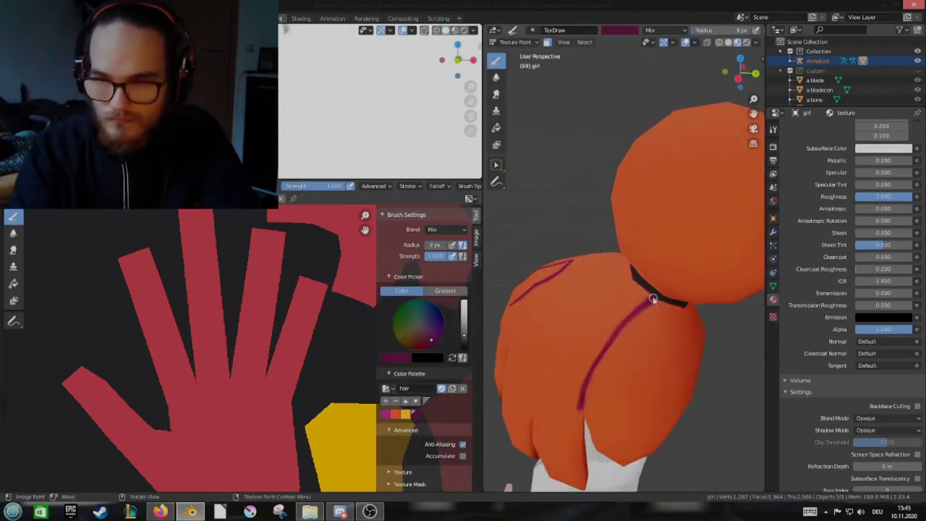
key(s)
Repaint the purple strand vertically down the back of the hair, sampling orange and purple
middle_drag(588, 312, 589, 388)
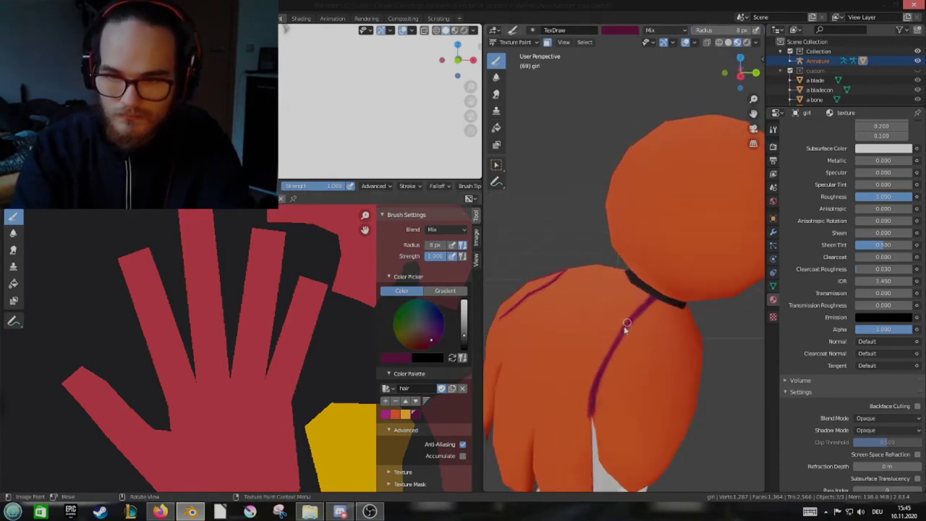
mouse_move(639, 309)
middle_down()
mouse_move(619, 321)
mouse_move(620, 311)
mouse_move(629, 365)
middle_up()
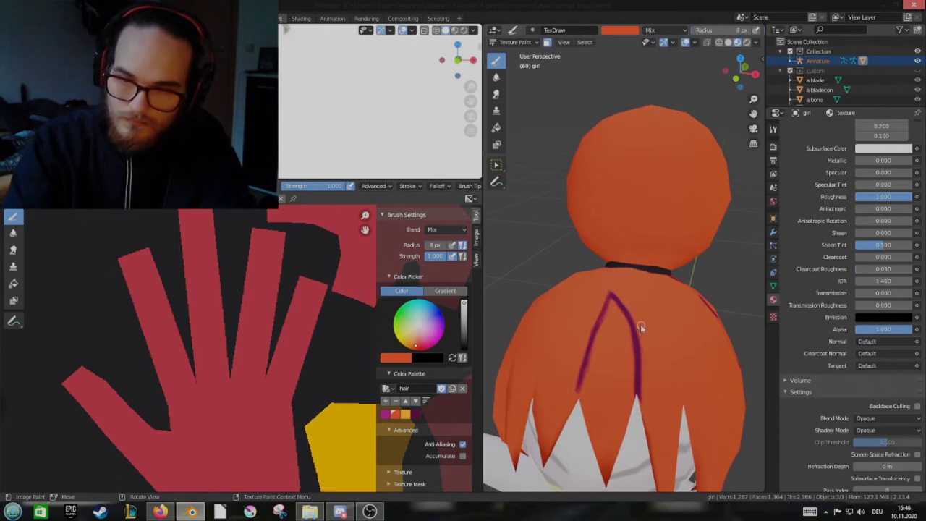
middle_drag(631, 327, 632, 306)
drag(614, 293, 622, 398)
key(s)
mouse_move(622, 318)
middle_down()
mouse_move(630, 304)
mouse_move(632, 314)
mouse_move(620, 306)
mouse_move(619, 345)
mouse_move(644, 282)
mouse_move(629, 333)
mouse_move(639, 379)
middle_up()
key(s)
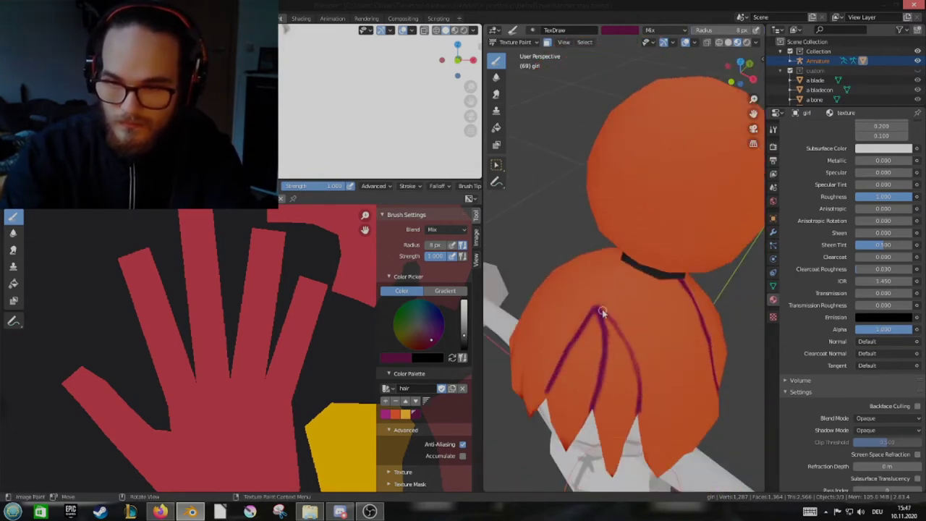
mouse_move(597, 311)
middle_down()
mouse_move(636, 386)
mouse_move(627, 381)
mouse_move(629, 330)
mouse_move(643, 348)
mouse_move(655, 325)
middle_up()
scroll(651, 333, up, 3)
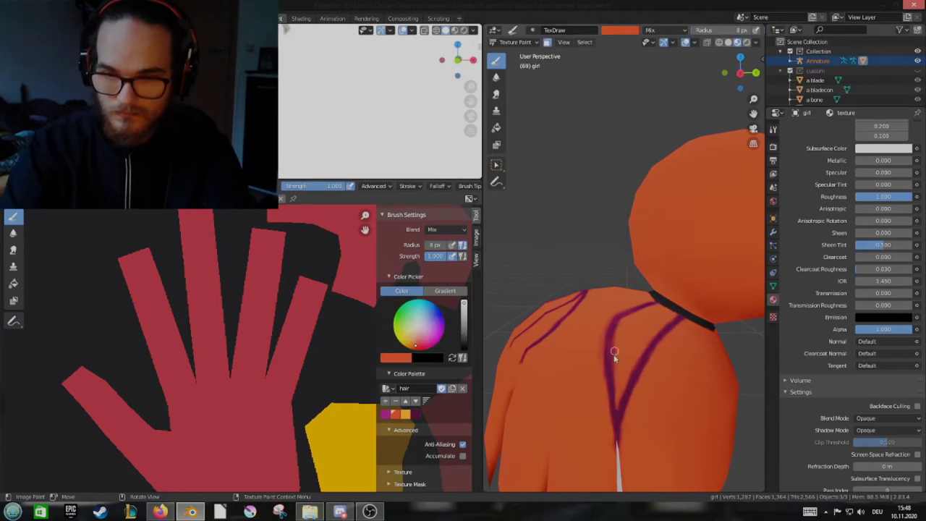
Sample the dark purple and paint a long strand line down the hair from the neck
key(s)
mouse_move(614, 354)
middle_down()
mouse_move(619, 325)
mouse_move(665, 266)
middle_up()
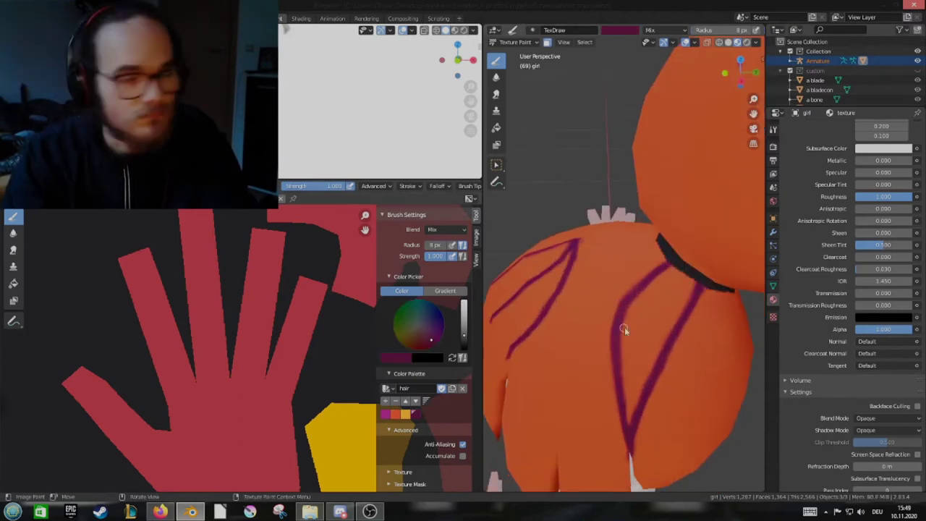
mouse_move(624, 327)
middle_down()
mouse_move(501, 368)
mouse_move(624, 399)
mouse_move(621, 328)
mouse_move(614, 376)
mouse_move(614, 393)
mouse_move(634, 280)
mouse_move(630, 337)
mouse_move(634, 301)
middle_up()
scroll(634, 298, up, 3)
scroll(634, 295, up, 1)
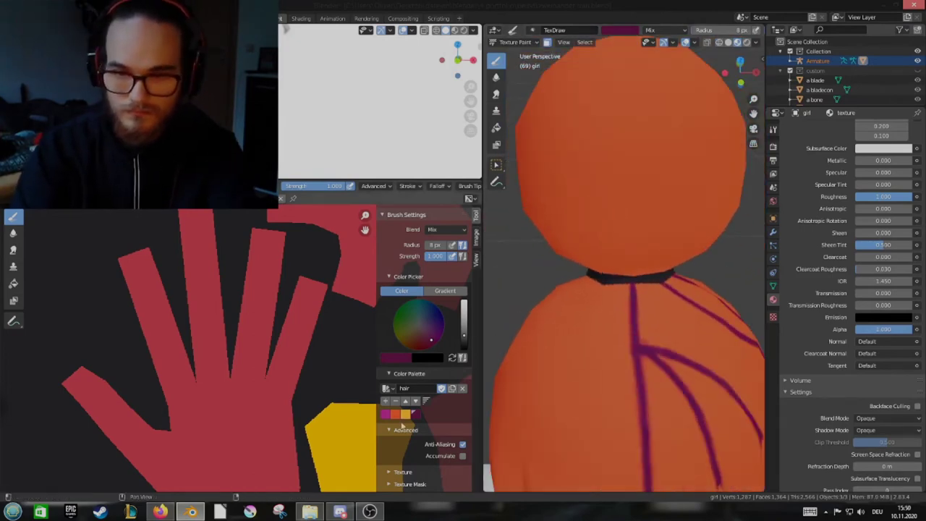
mouse_move(646, 341)
middle_down()
mouse_move(630, 331)
mouse_move(597, 355)
mouse_move(616, 383)
mouse_move(636, 261)
mouse_move(631, 270)
middle_up()
drag(636, 278, 631, 371)
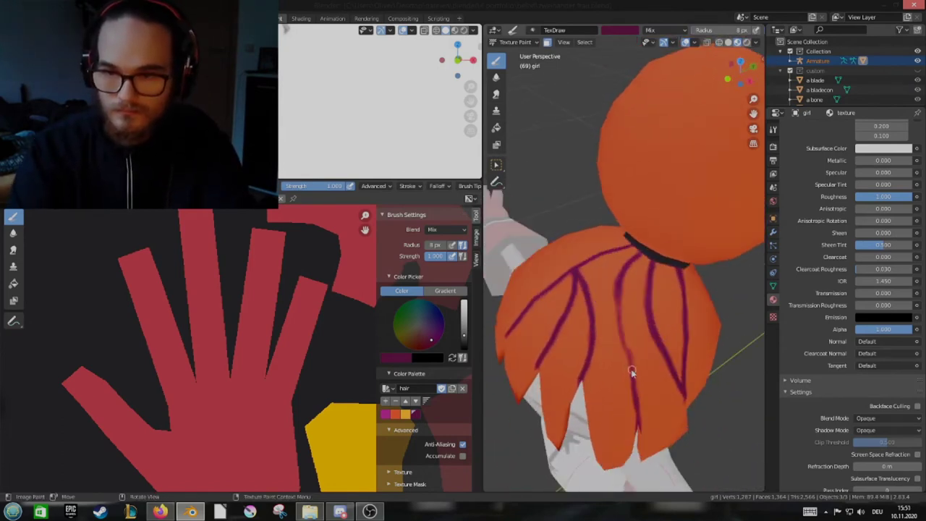
Pick the dark purple swatch and sample the orange hair colour while orbiting the head
mouse_move(622, 291)
middle_down()
mouse_move(618, 371)
mouse_move(602, 278)
mouse_move(583, 374)
mouse_move(619, 352)
mouse_move(614, 339)
middle_up()
key(s)
click(387, 415)
mouse_move(639, 259)
middle_down()
mouse_move(590, 283)
mouse_move(587, 323)
mouse_move(606, 316)
mouse_move(579, 340)
middle_up()
key(s)
key(s)
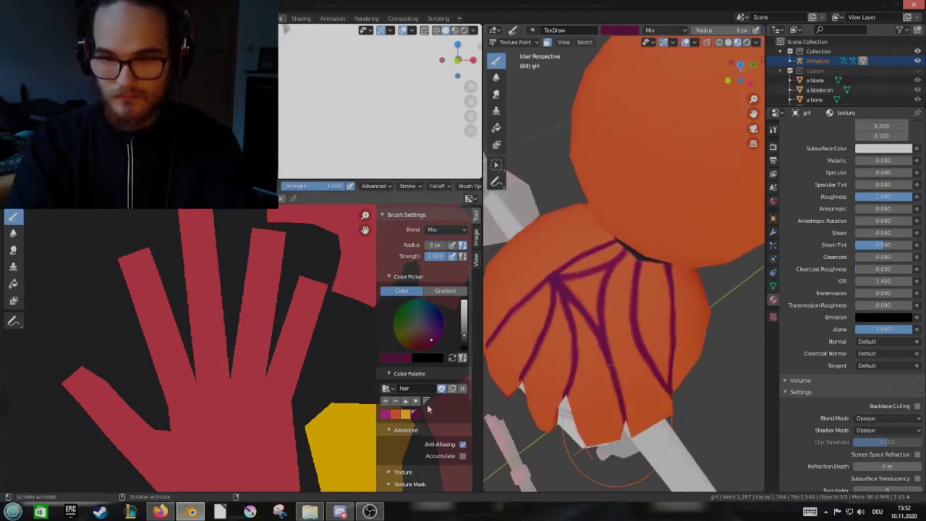
key(s)
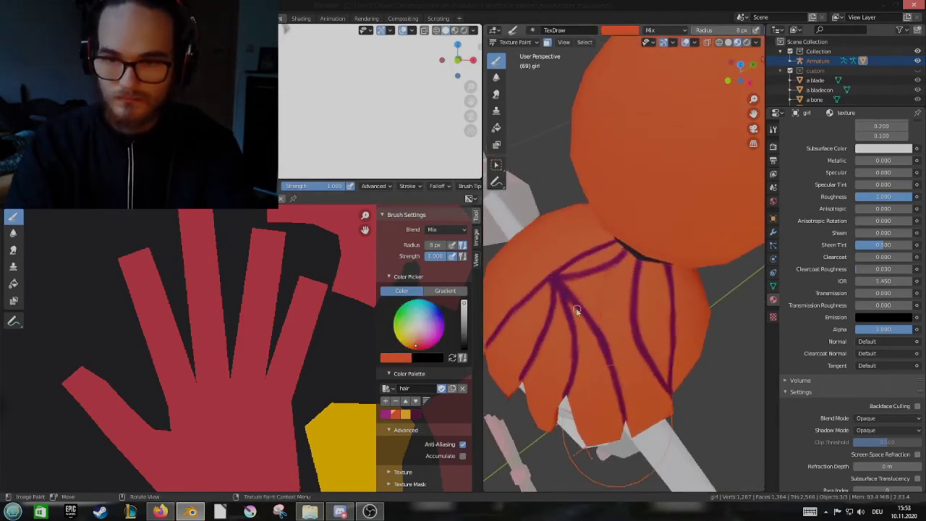
mouse_move(623, 260)
middle_down()
mouse_move(577, 313)
mouse_move(636, 290)
mouse_move(606, 342)
mouse_move(627, 347)
mouse_move(623, 319)
mouse_move(665, 283)
mouse_move(668, 330)
mouse_move(694, 324)
mouse_move(620, 302)
middle_up()
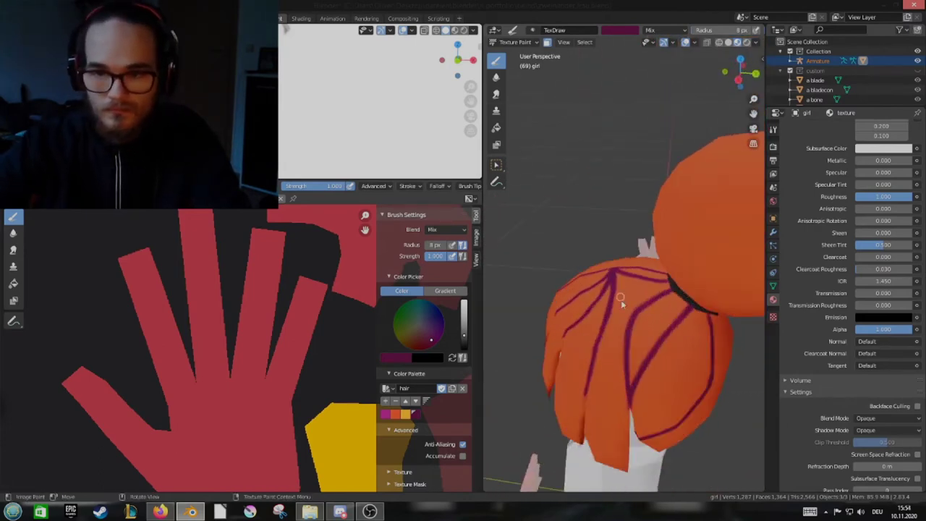
middle_drag(624, 339, 628, 286)
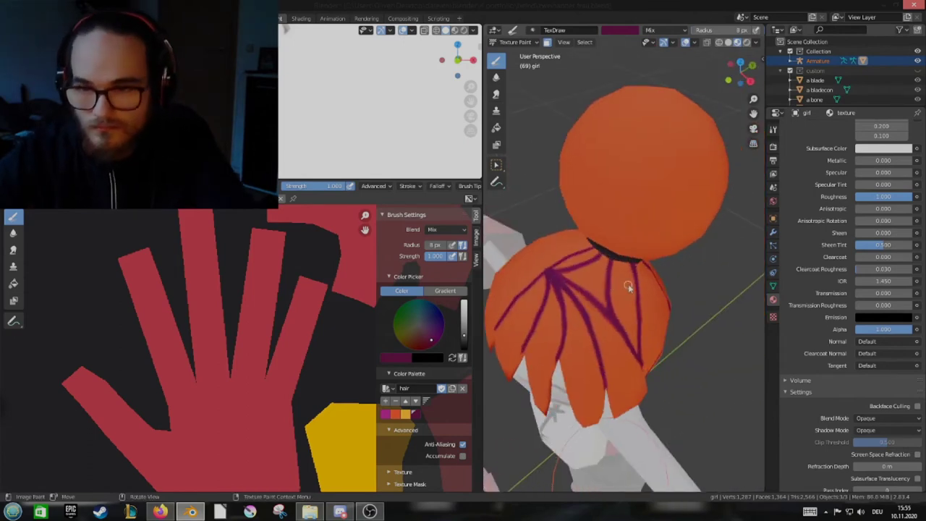
Switch to the skin palette and back to the hair palette, then adjust the brush radius
scroll(614, 297, up, 3)
click(385, 388)
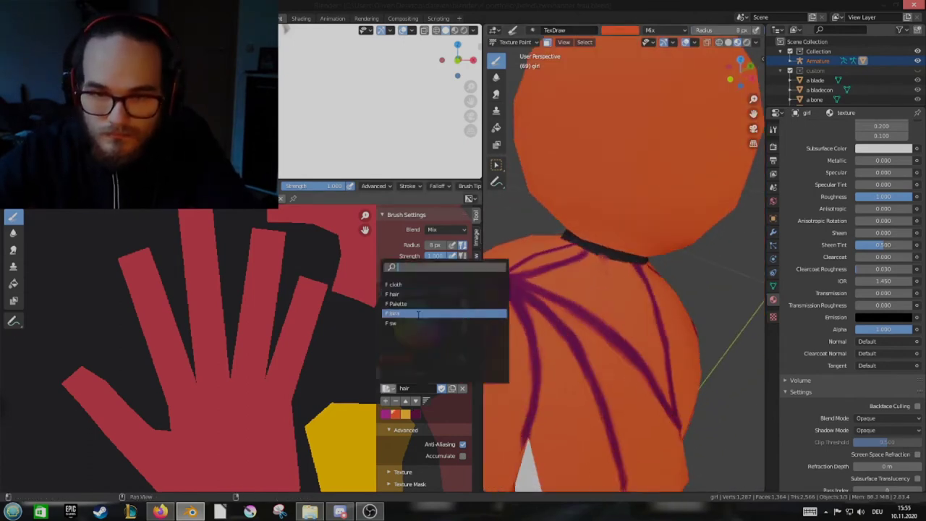
click(392, 313)
click(385, 388)
click(405, 293)
middle_drag(506, 318, 528, 313)
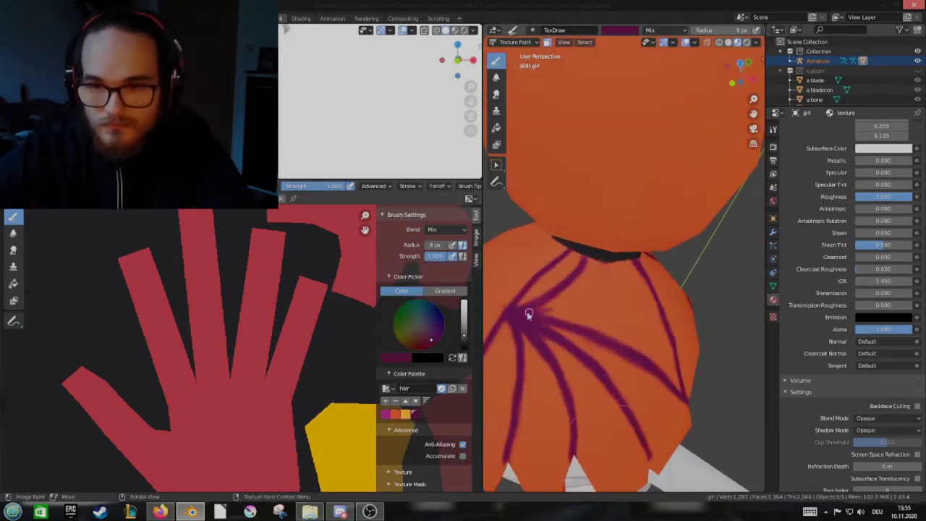
mouse_move(591, 293)
middle_down()
mouse_move(583, 295)
mouse_move(608, 298)
mouse_move(606, 283)
mouse_move(618, 282)
mouse_move(600, 299)
mouse_move(619, 309)
mouse_move(637, 282)
middle_up()
scroll(612, 261, down, 4)
key(s)
key(f)
Toggle Edit Mode and reselect the hair palette
key(Tab)
key(Tab)
scroll(629, 340, up, 5)
scroll(599, 330, up, 2)
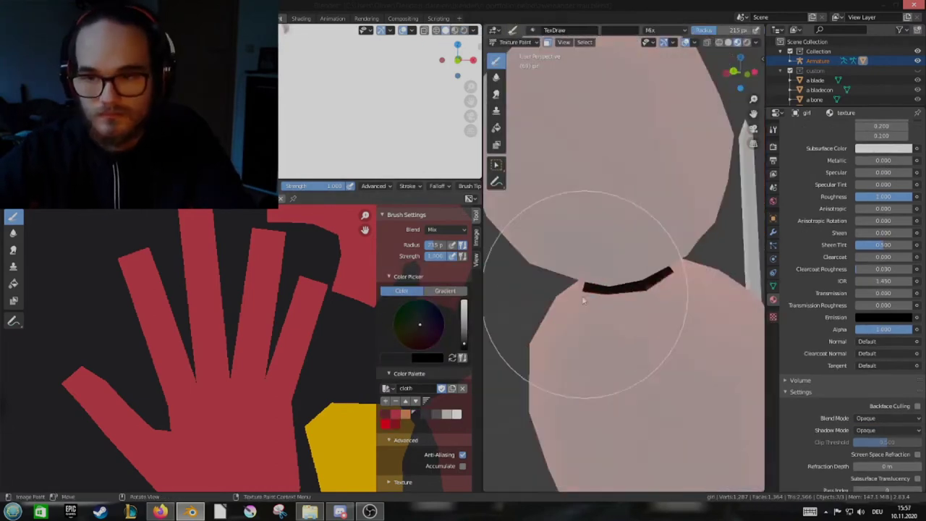
scroll(615, 325, down, 5)
click(387, 387)
click(392, 294)
Shrink the brush and paint yellow-orange highlights across the front bangs
middle_drag(636, 289, 660, 284)
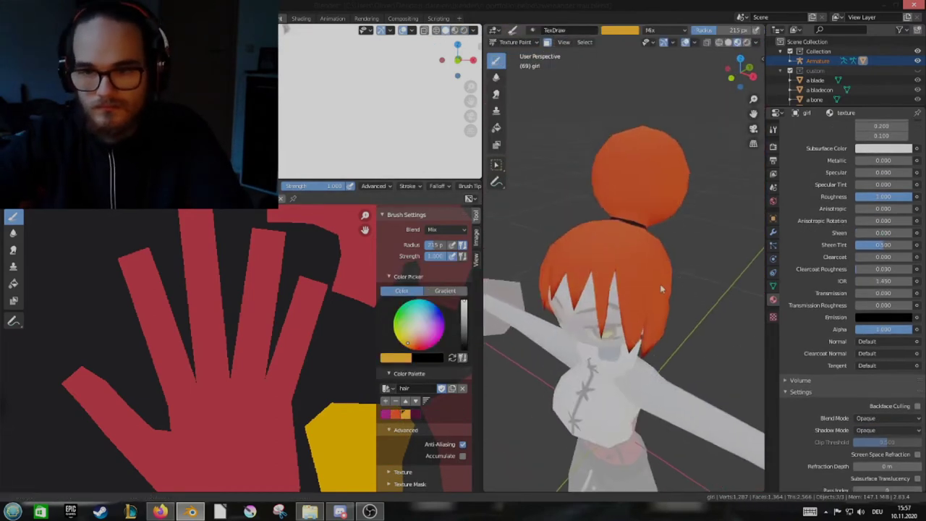
scroll(659, 284, up, 3)
key(f)
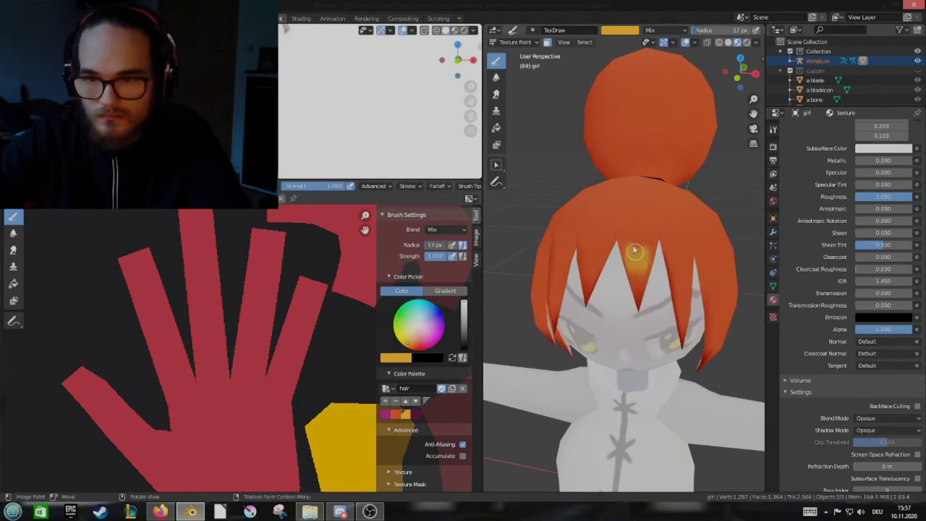
mouse_move(633, 249)
middle_down()
mouse_move(617, 262)
mouse_move(624, 279)
middle_up()
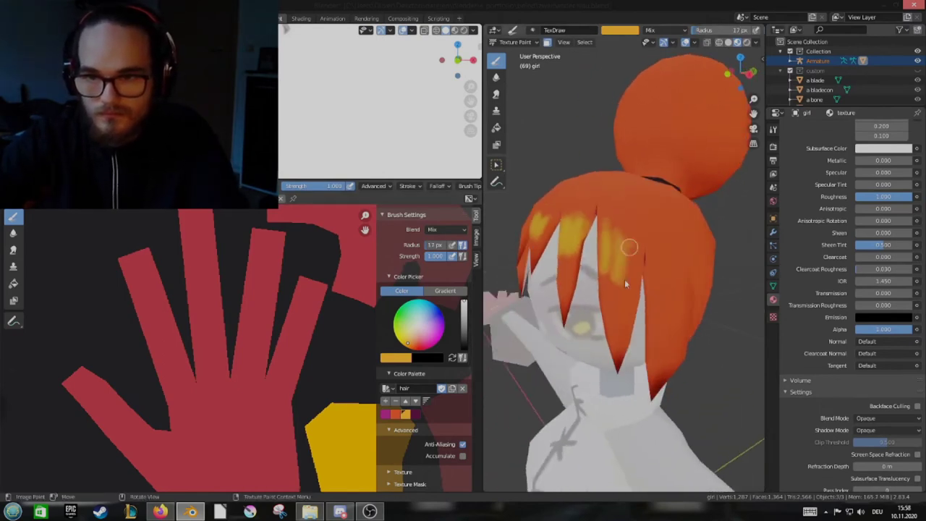
middle_drag(633, 236, 614, 292)
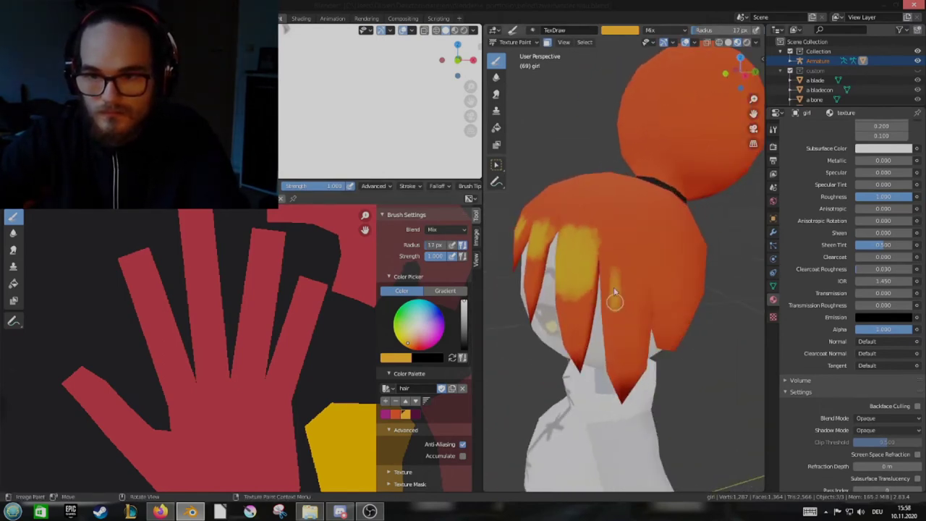
mouse_move(622, 249)
middle_down()
mouse_move(703, 254)
mouse_move(674, 240)
mouse_move(659, 284)
mouse_move(616, 249)
middle_up()
key(s)
mouse_move(623, 318)
middle_down()
mouse_move(688, 328)
mouse_move(638, 284)
mouse_move(532, 352)
mouse_move(627, 291)
middle_up()
key(s)
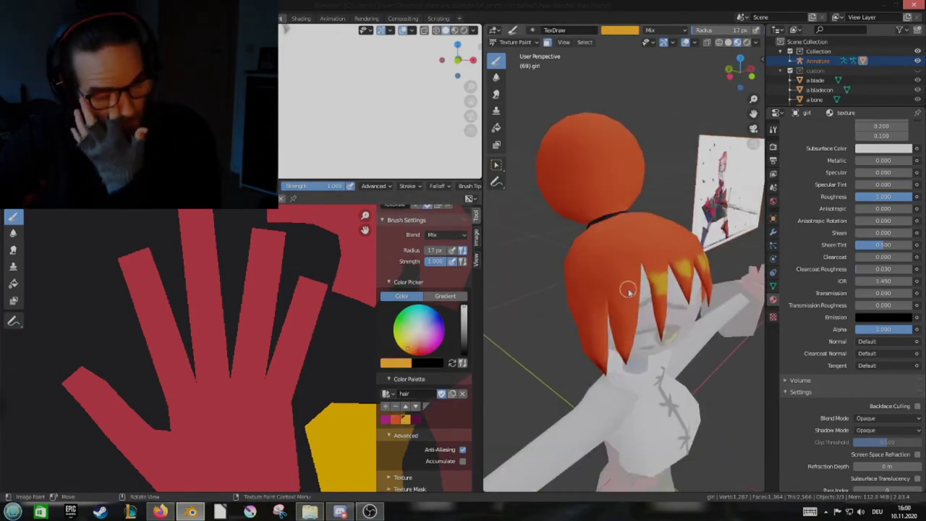
Save the painted texture as a new image named base 5.png
right_click(44, 217)
click(62, 285)
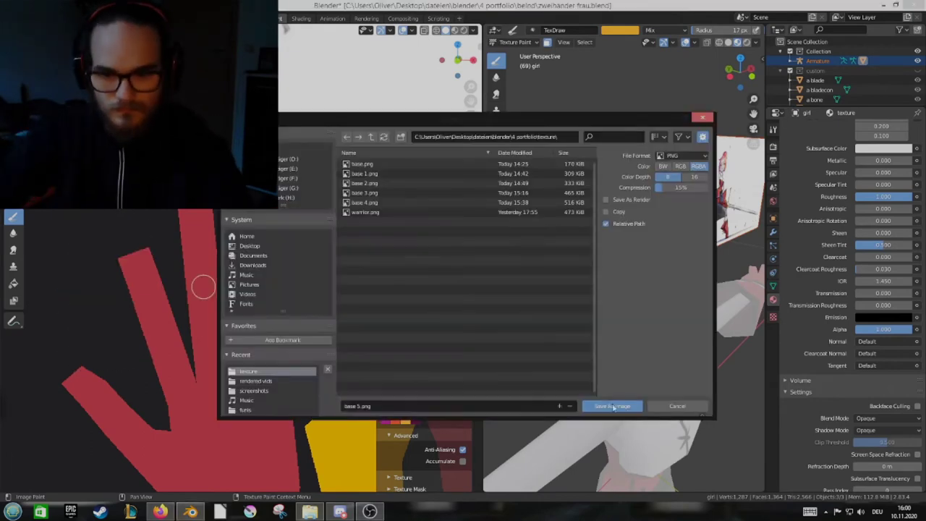
click(610, 347)
mouse_move(610, 348)
middle_down()
mouse_move(612, 381)
mouse_move(658, 198)
middle_up()
middle_drag(660, 298, 427, 434)
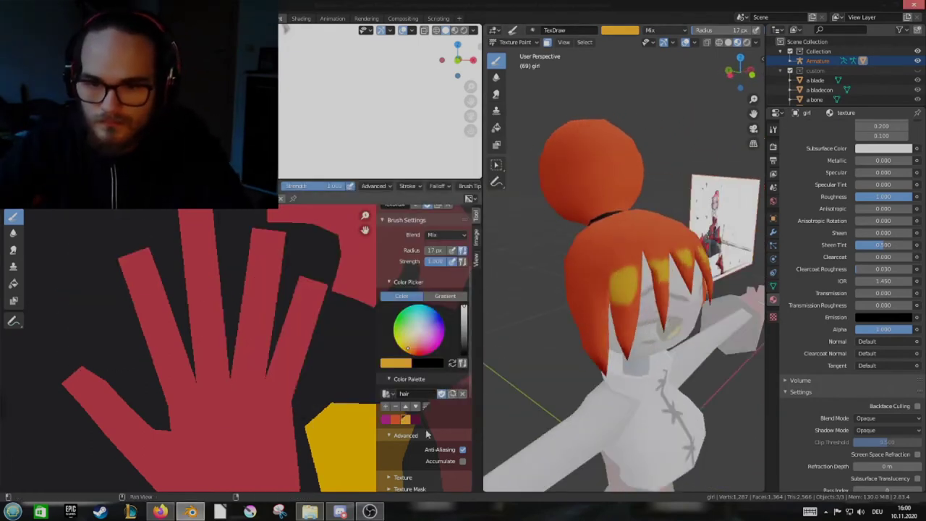
Paint magenta along the edges of the hair spikes
mouse_move(602, 303)
middle_down()
mouse_move(643, 304)
mouse_move(593, 311)
middle_up()
middle_drag(217, 347, 239, 405)
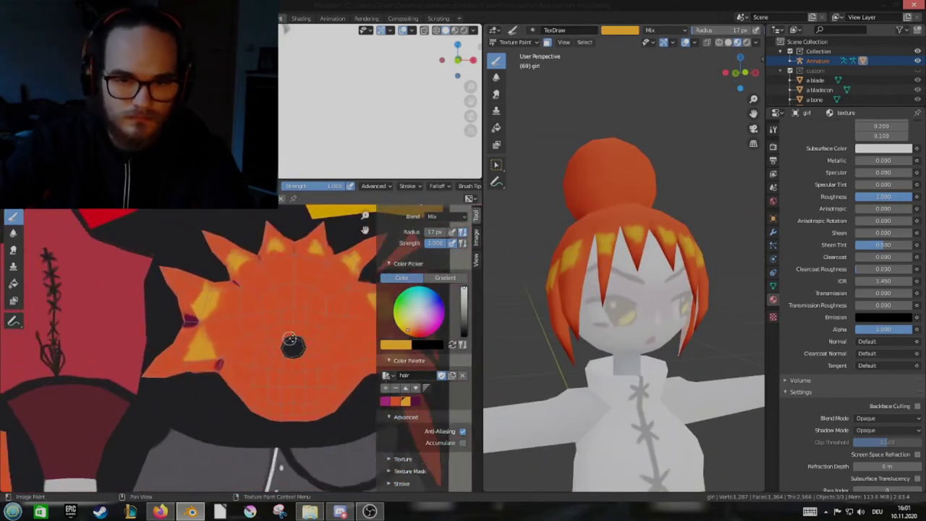
scroll(242, 426, up, 3)
middle_drag(568, 296, 566, 271)
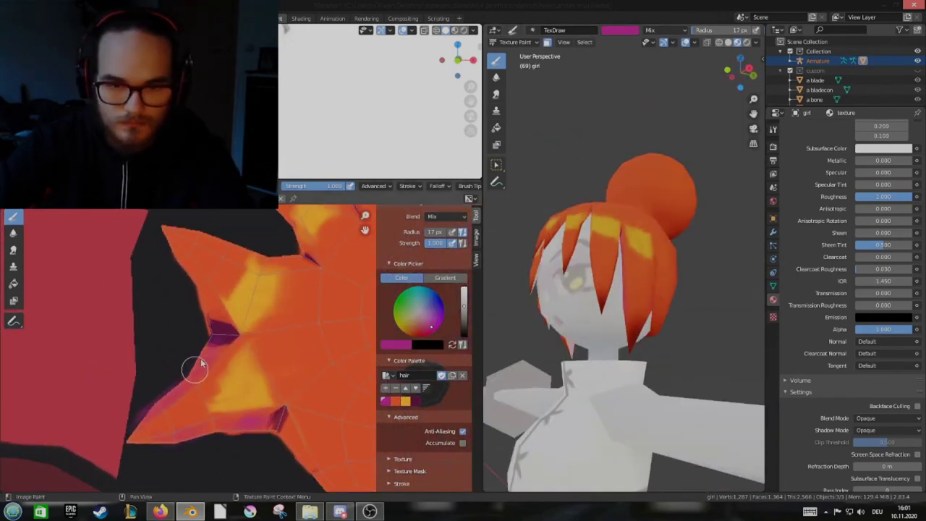
middle_drag(634, 341, 593, 340)
drag(190, 438, 182, 384)
Switch to a darker magenta and paint along the orange hair strip in the texture
middle_drag(184, 289, 198, 316)
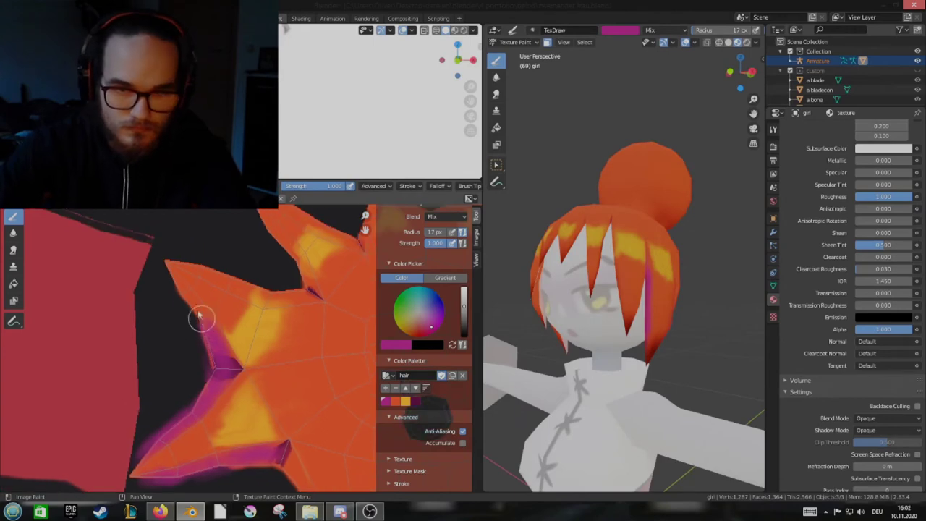
middle_drag(275, 298, 244, 221)
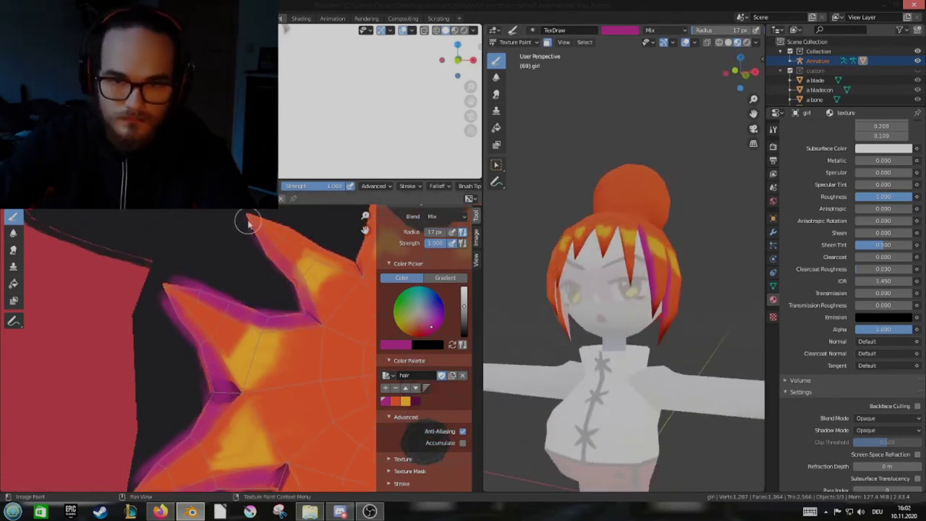
mouse_move(268, 252)
middle_down()
mouse_move(323, 312)
mouse_move(310, 279)
mouse_move(304, 309)
mouse_move(278, 304)
mouse_move(289, 334)
mouse_move(242, 374)
mouse_move(230, 367)
mouse_move(293, 340)
mouse_move(266, 384)
middle_up()
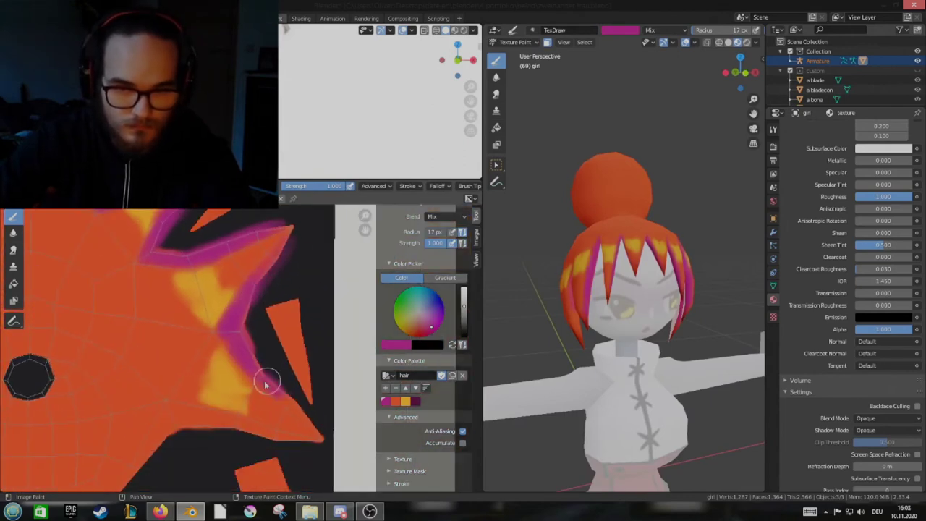
click(414, 401)
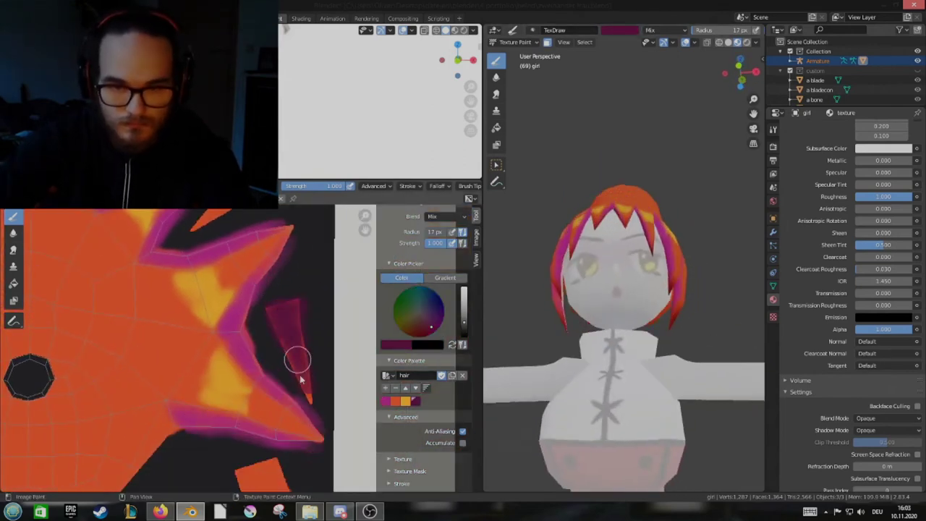
middle_drag(305, 313, 257, 323)
scroll(256, 323, up, 2)
click(247, 357)
middle_drag(246, 373, 262, 437)
drag(238, 311, 264, 347)
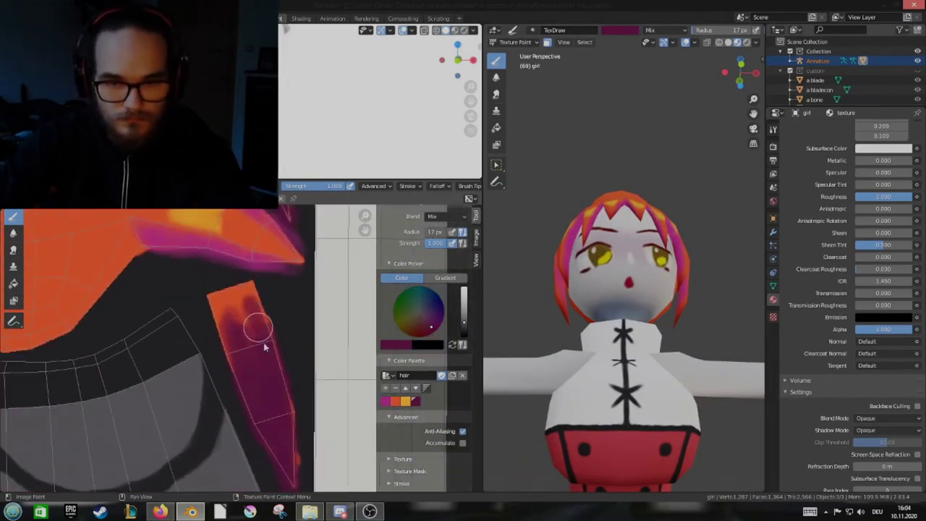
Paint dark magenta over the remaining orange hair piece
scroll(227, 356, down, 5)
scroll(243, 408, up, 5)
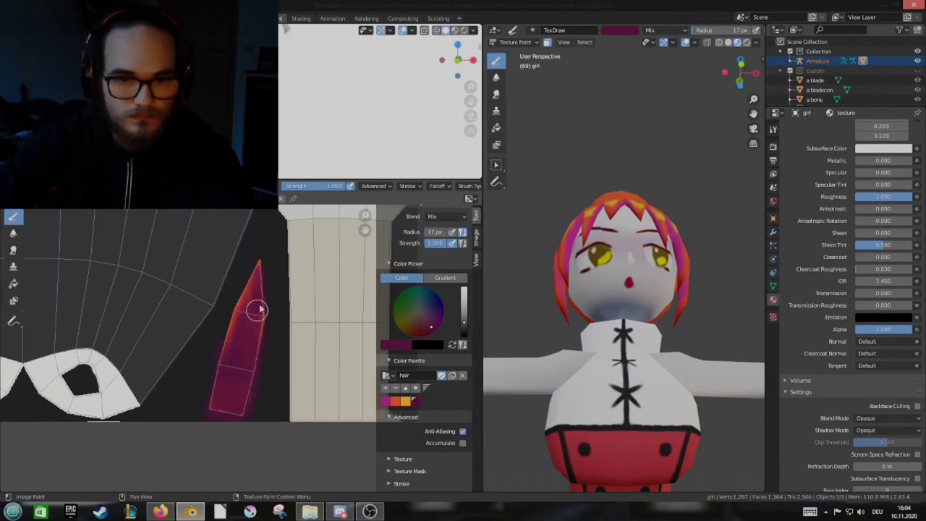
scroll(259, 310, down, 5)
scroll(256, 278, up, 5)
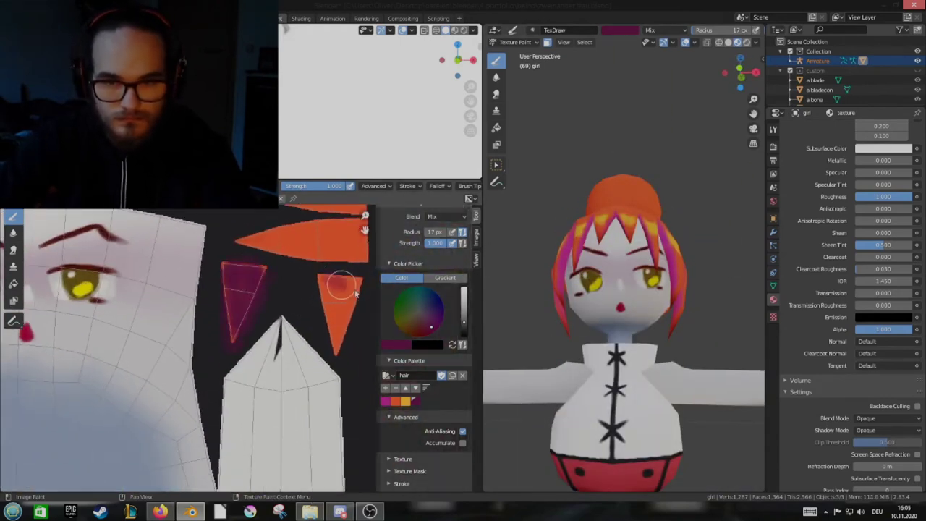
scroll(336, 308, down, 3)
scroll(331, 296, up, 3)
drag(330, 296, 275, 293)
scroll(253, 283, down, 3)
scroll(252, 283, up, 3)
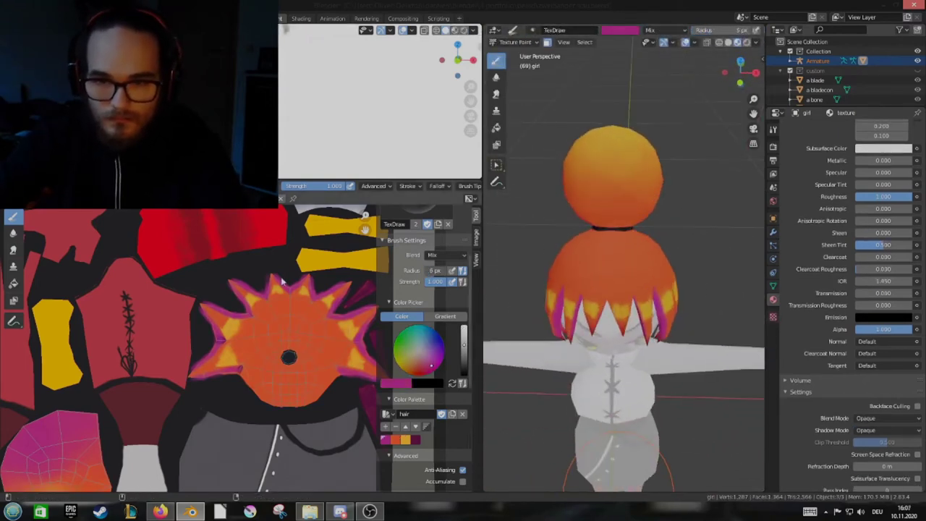
Inspect the hair from above, side and behind, then sample a lighter golden orange from it
mouse_move(619, 285)
middle_down()
mouse_move(616, 309)
mouse_move(612, 247)
middle_up()
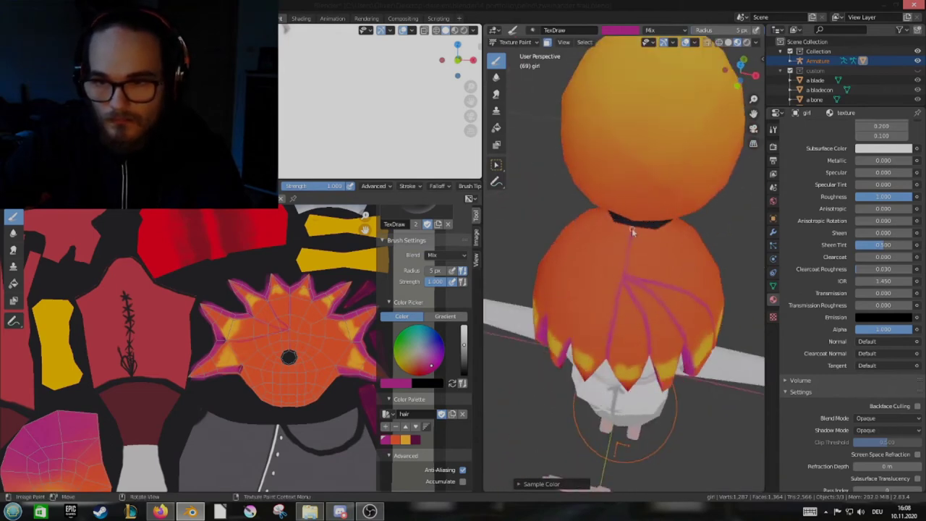
mouse_move(631, 228)
middle_down()
mouse_move(627, 298)
mouse_move(631, 286)
mouse_move(605, 313)
middle_up()
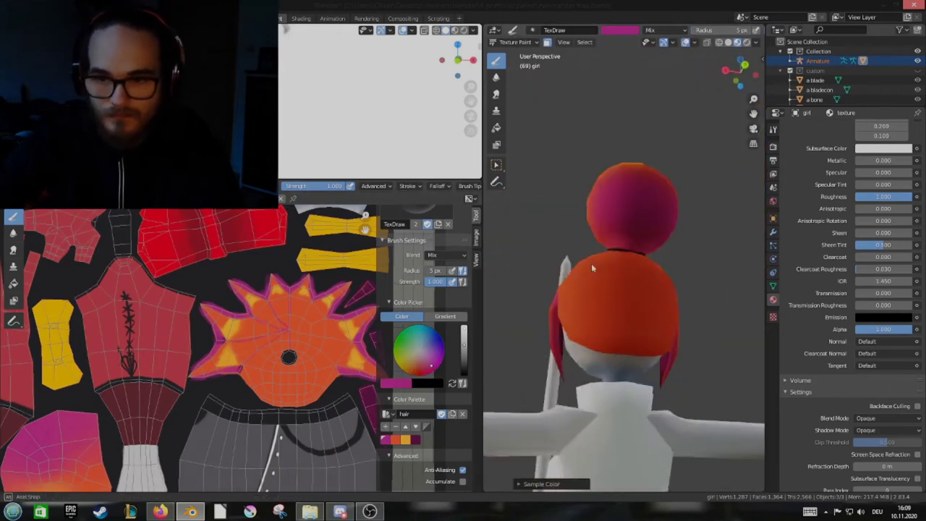
mouse_move(625, 355)
middle_down()
mouse_move(622, 272)
mouse_move(605, 369)
mouse_move(615, 303)
mouse_move(622, 384)
mouse_move(630, 340)
mouse_move(593, 311)
mouse_move(598, 352)
middle_up()
mouse_move(605, 311)
middle_down()
mouse_move(620, 303)
mouse_move(613, 299)
mouse_move(651, 315)
mouse_move(606, 317)
mouse_move(618, 277)
mouse_move(588, 334)
mouse_move(612, 371)
mouse_move(613, 306)
mouse_move(646, 279)
mouse_move(594, 335)
mouse_move(476, 340)
middle_up()
key(s)
key(s)
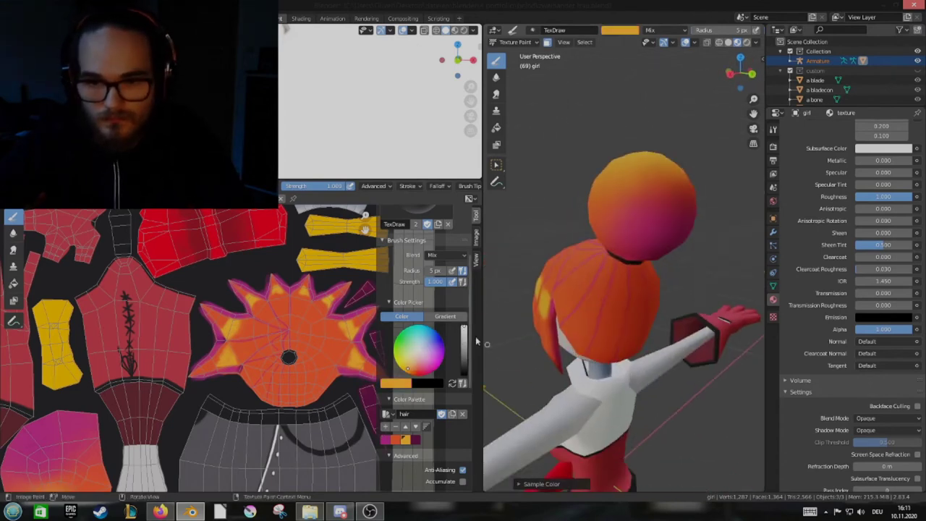
Sample lighter orange and red-orange and paint highlights across the back of the hair
mouse_move(584, 311)
middle_down()
mouse_move(605, 308)
mouse_move(610, 331)
mouse_move(609, 275)
mouse_move(599, 280)
middle_up()
key(s)
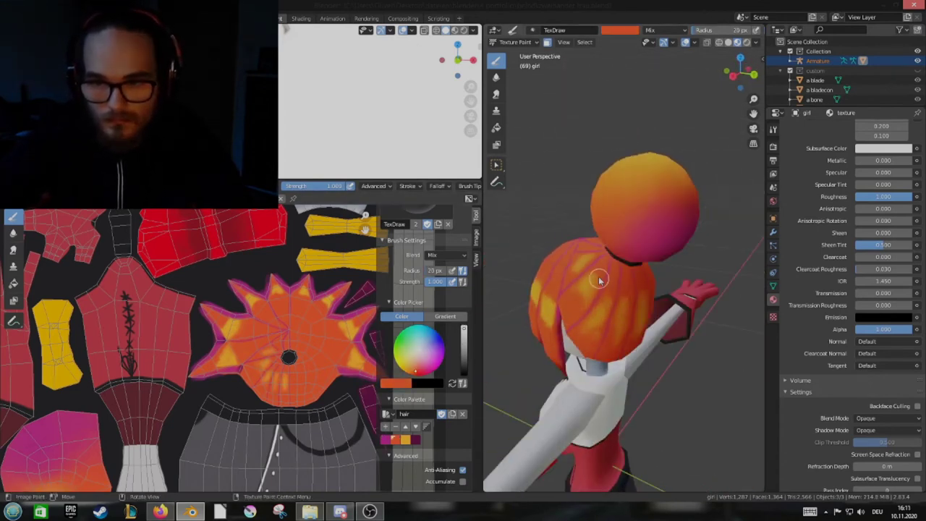
mouse_move(644, 327)
middle_down()
mouse_move(598, 327)
mouse_move(620, 304)
mouse_move(610, 275)
mouse_move(579, 303)
mouse_move(615, 326)
mouse_move(634, 365)
mouse_move(585, 303)
mouse_move(578, 318)
middle_up()
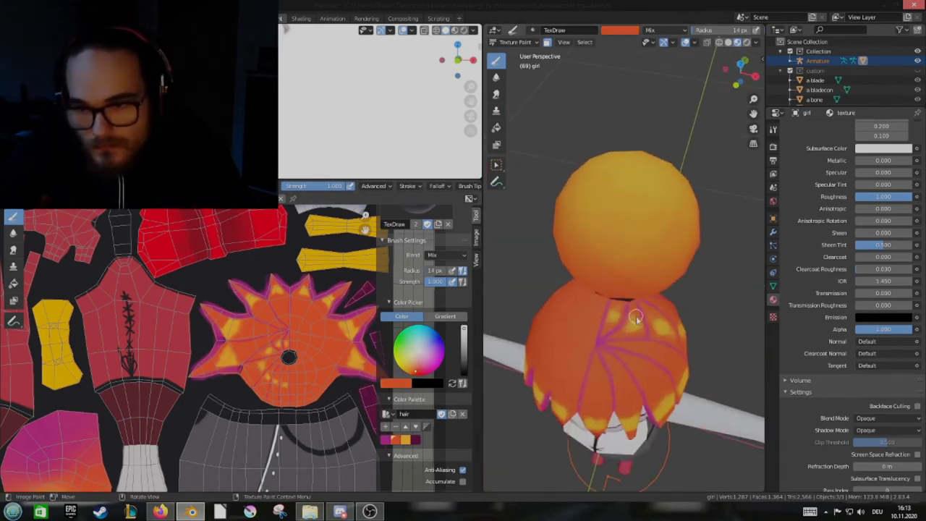
key(s)
mouse_move(634, 319)
middle_down()
mouse_move(579, 326)
mouse_move(607, 340)
mouse_move(619, 320)
mouse_move(610, 313)
mouse_move(610, 336)
mouse_move(590, 371)
middle_up()
key(s)
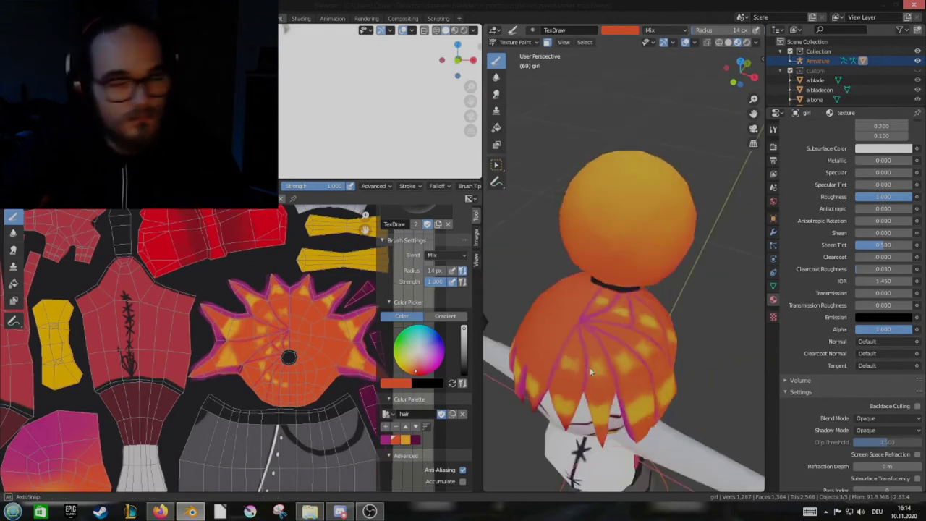
mouse_move(618, 287)
middle_down()
mouse_move(538, 267)
mouse_move(665, 227)
mouse_move(654, 182)
mouse_move(730, 288)
middle_up()
Save the project and the painted texture image, then switch the mesh to Edit Mode
key(ctrl+s)
key(shift+alt+s)
key(Return)
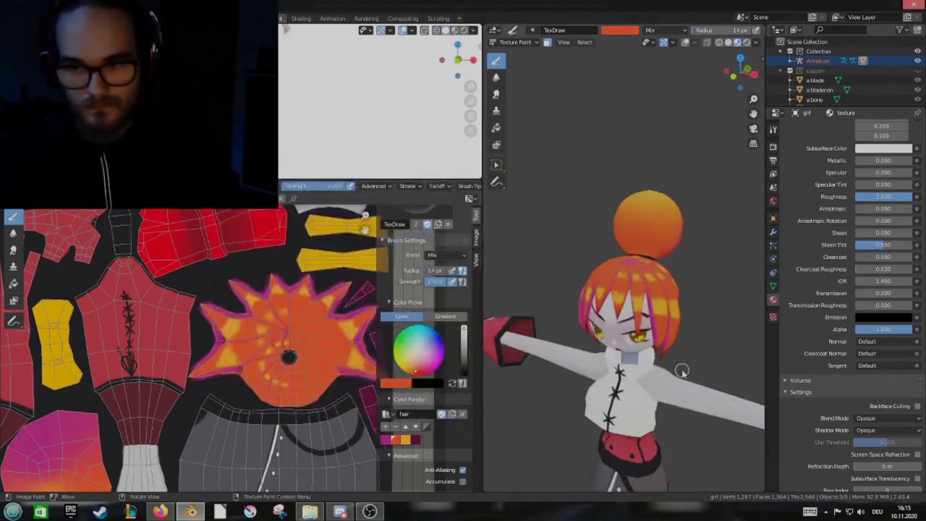
mouse_move(629, 311)
middle_down()
mouse_move(660, 320)
mouse_move(620, 320)
mouse_move(642, 290)
mouse_move(619, 287)
middle_up()
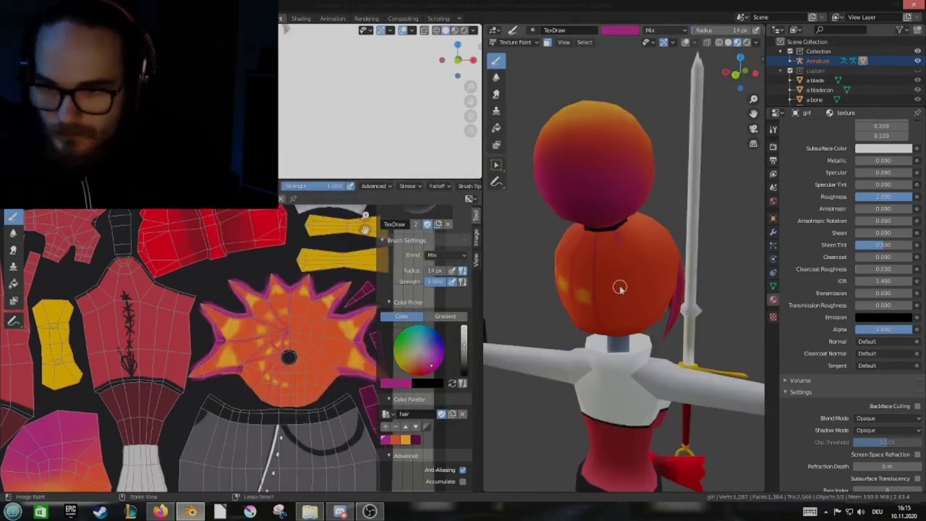
mouse_move(618, 251)
middle_down()
mouse_move(653, 202)
mouse_move(622, 231)
middle_up()
key(Tab)
Return from the mesh check to Texture Paint and sample the brush colour from the hair
scroll(622, 231, down, 5)
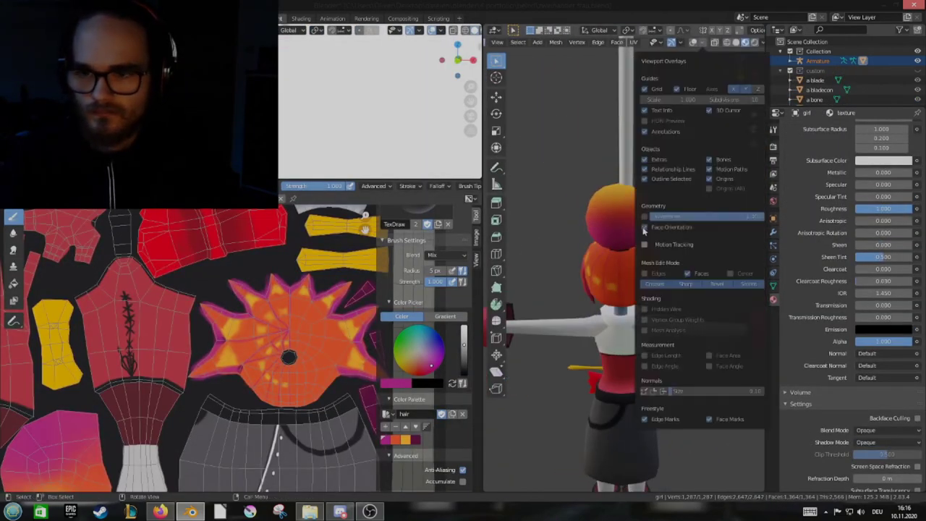
mouse_move(644, 297)
middle_down()
mouse_move(622, 224)
mouse_move(630, 192)
middle_up()
key(Tab)
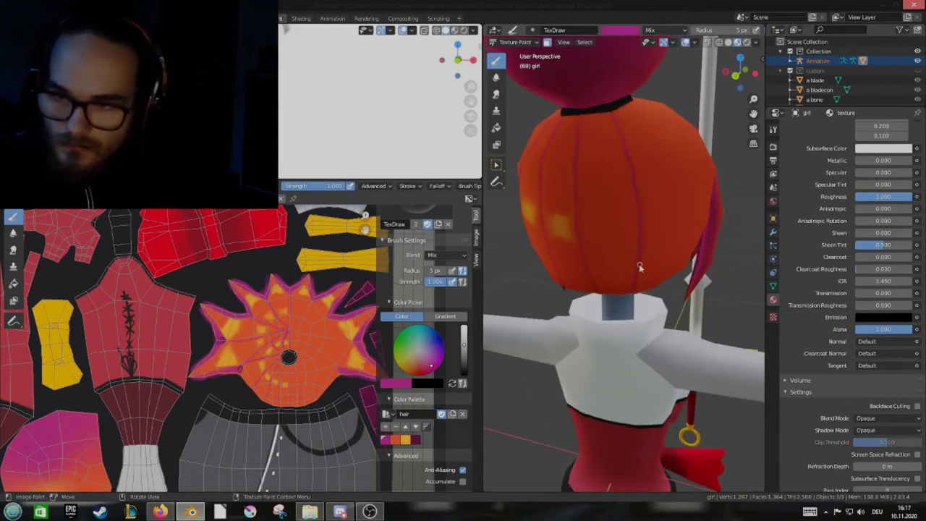
mouse_move(641, 251)
middle_down()
mouse_move(614, 269)
mouse_move(605, 177)
mouse_move(612, 159)
mouse_move(629, 172)
mouse_move(656, 165)
mouse_move(593, 247)
mouse_move(614, 266)
mouse_move(605, 288)
mouse_move(680, 184)
mouse_move(647, 210)
mouse_move(614, 265)
middle_up()
key(s)
key(s)
key(s)
key(ctrl+z)
mouse_move(607, 223)
middle_down()
mouse_move(576, 189)
mouse_move(715, 263)
mouse_move(633, 233)
mouse_move(614, 333)
mouse_move(709, 292)
mouse_move(629, 214)
middle_up()
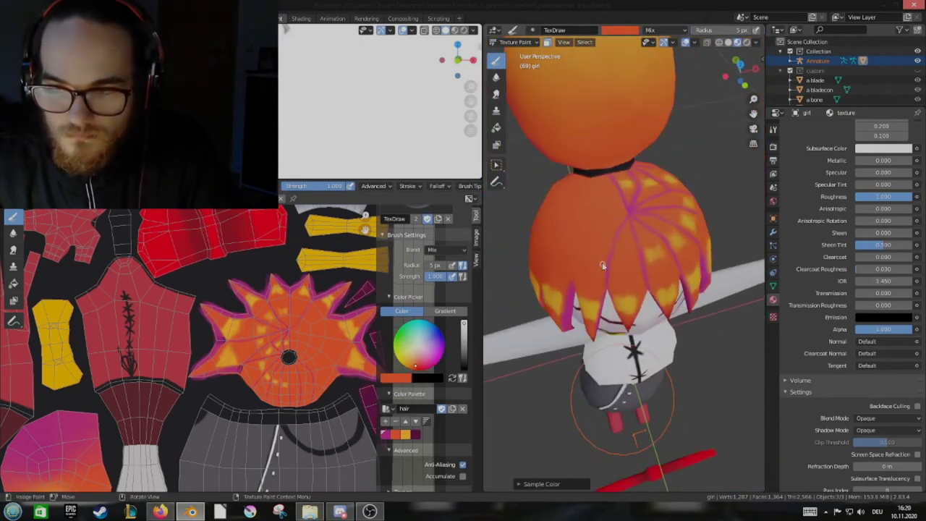
Paint magenta strand lines around the hair bun from several angles
mouse_move(602, 266)
middle_down()
mouse_move(593, 260)
mouse_move(661, 217)
middle_up()
key(s)
key(s)
middle_drag(494, 356, 405, 434)
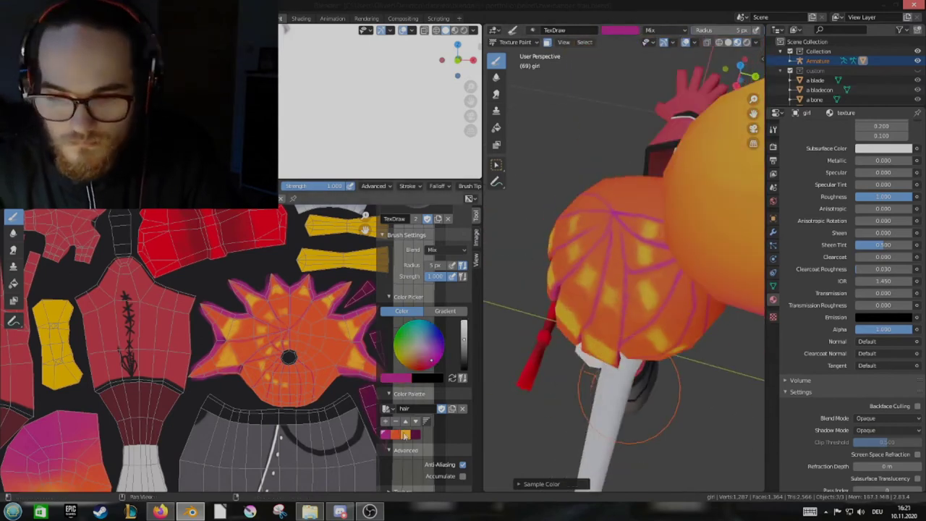
middle_drag(605, 308, 615, 241)
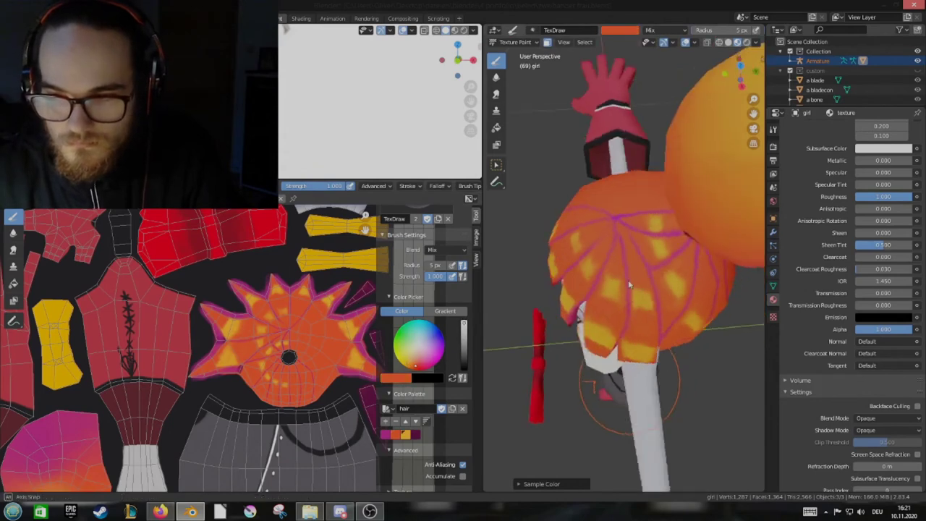
key(s)
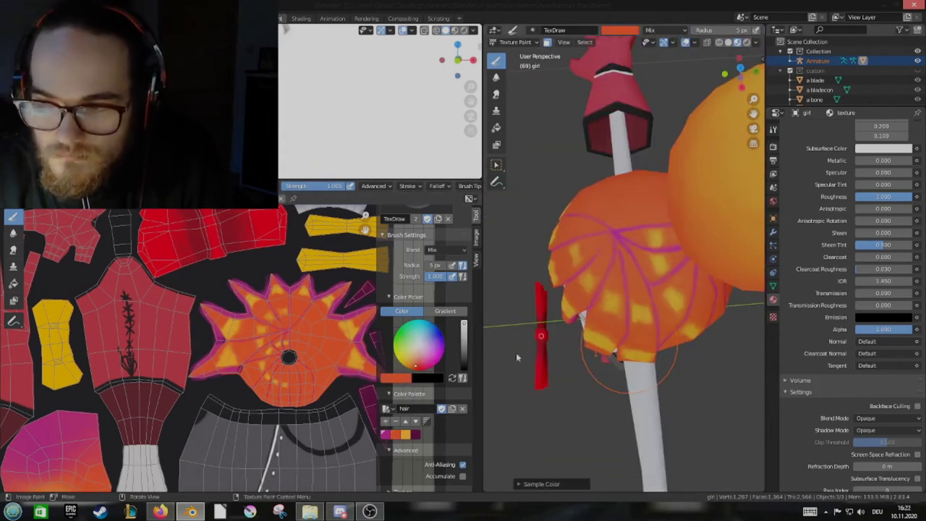
middle_drag(516, 355, 621, 246)
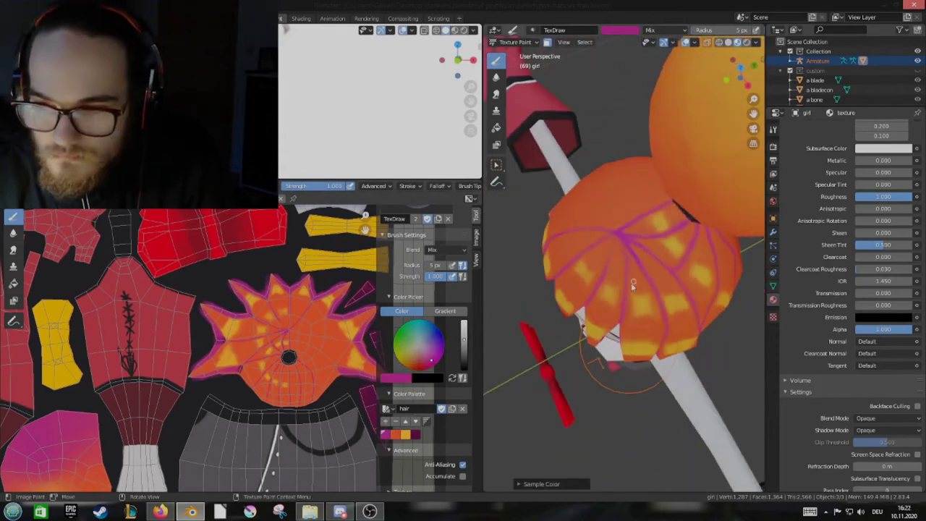
key(s)
Add red-orange highlights and more magenta strands over the top and sides of the hair
mouse_move(593, 267)
middle_down()
mouse_move(622, 230)
mouse_move(655, 299)
mouse_move(661, 275)
mouse_move(408, 433)
middle_up()
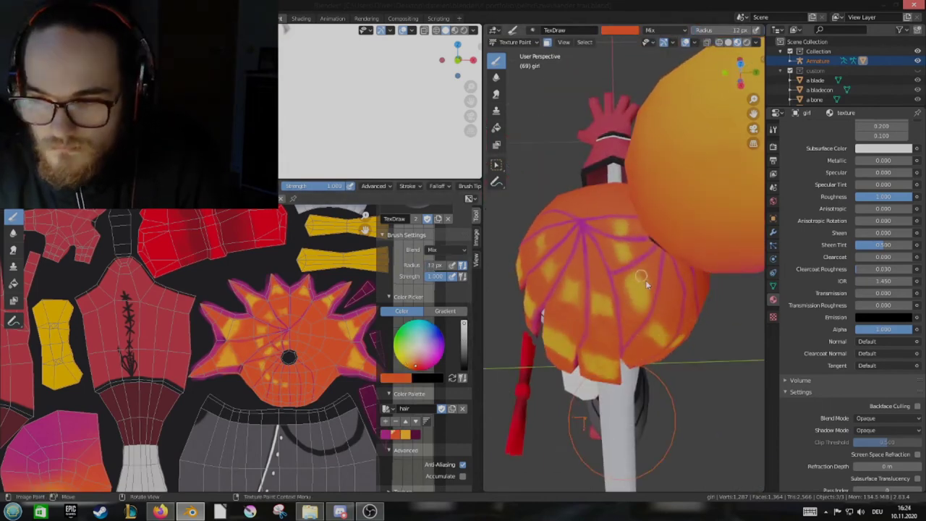
mouse_move(627, 288)
middle_down()
mouse_move(616, 264)
mouse_move(638, 233)
mouse_move(600, 248)
mouse_move(605, 285)
mouse_move(595, 298)
mouse_move(612, 334)
mouse_move(628, 308)
mouse_move(607, 302)
mouse_move(595, 282)
mouse_move(618, 264)
mouse_move(636, 309)
mouse_move(619, 279)
mouse_move(608, 325)
mouse_move(635, 331)
middle_up()
key(s)
key(s)
mouse_move(635, 289)
middle_down()
mouse_move(622, 281)
mouse_move(631, 282)
mouse_move(635, 265)
mouse_move(591, 307)
mouse_move(635, 280)
middle_up()
Alternate orange and magenta to paint highlights and strands on the back hair
key(s)
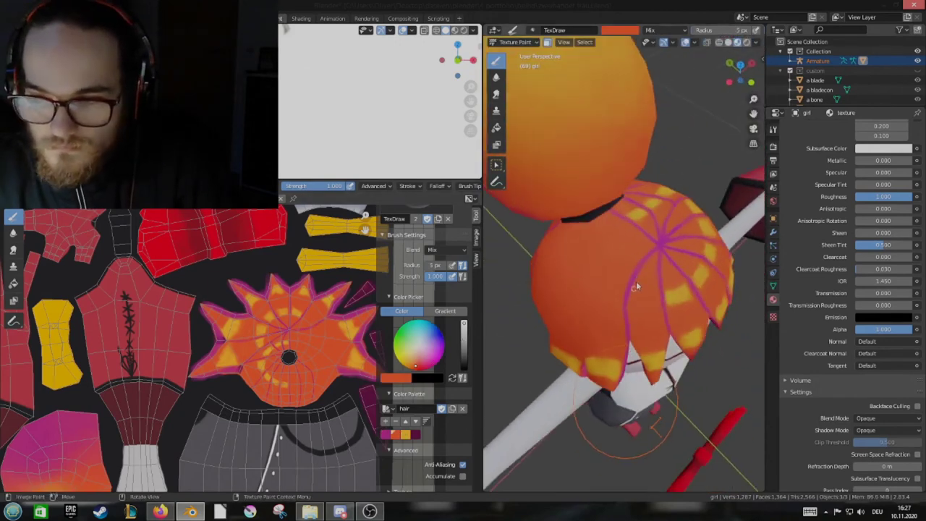
key(s)
mouse_move(628, 312)
middle_down()
mouse_move(607, 297)
mouse_move(578, 318)
middle_up()
key(s)
mouse_move(629, 294)
middle_down()
mouse_move(596, 265)
mouse_move(631, 212)
mouse_move(551, 297)
mouse_move(653, 272)
middle_up()
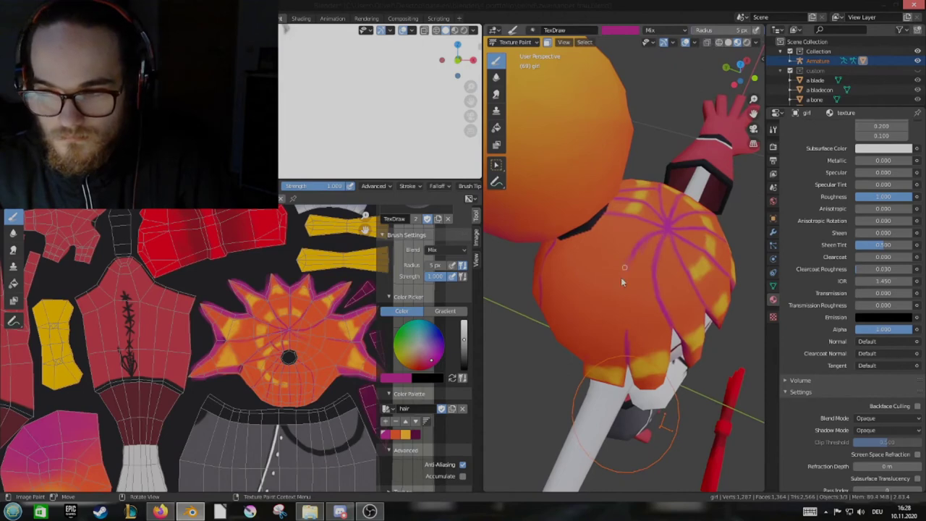
mouse_move(622, 322)
middle_down()
mouse_move(613, 264)
mouse_move(572, 348)
mouse_move(649, 219)
mouse_move(627, 287)
mouse_move(612, 253)
middle_up()
key(s)
mouse_move(674, 254)
middle_down()
mouse_move(656, 281)
mouse_move(633, 251)
mouse_move(628, 272)
mouse_move(655, 230)
middle_up()
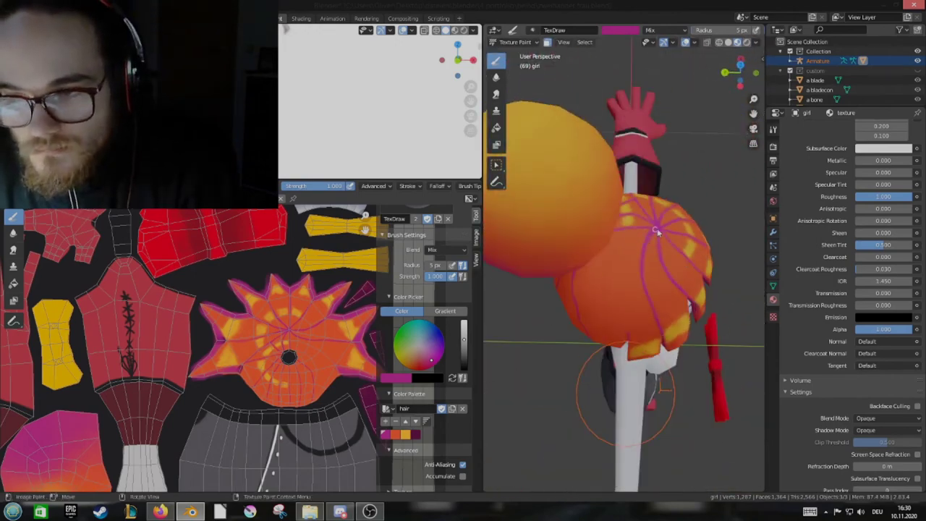
mouse_move(626, 295)
middle_down()
mouse_move(625, 264)
mouse_move(555, 294)
mouse_move(521, 326)
middle_up()
key(s)
key(s)
Paint palette magenta and the deeper orange around the head and bun
mouse_move(622, 282)
middle_down()
mouse_move(639, 271)
mouse_move(650, 360)
mouse_move(605, 233)
mouse_move(617, 253)
mouse_move(610, 278)
mouse_move(671, 264)
middle_up()
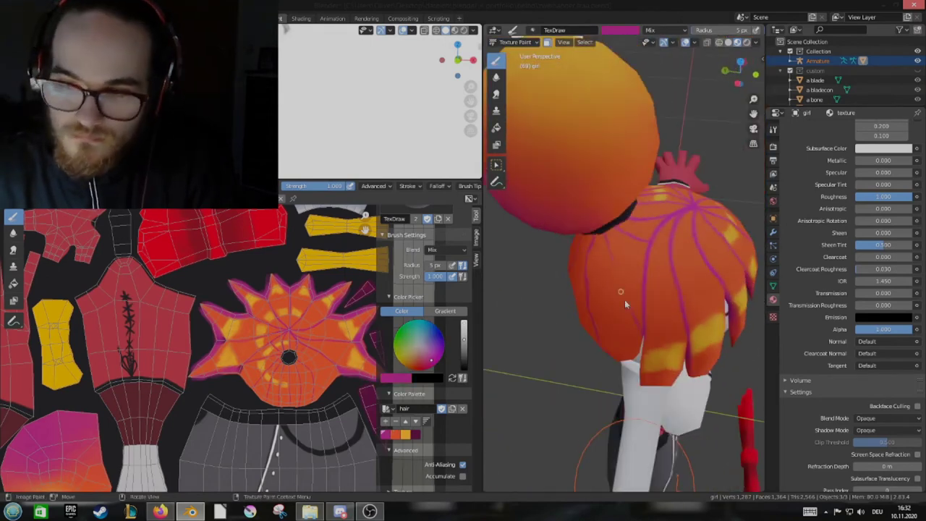
mouse_move(615, 279)
middle_down()
mouse_move(667, 296)
mouse_move(387, 436)
middle_up()
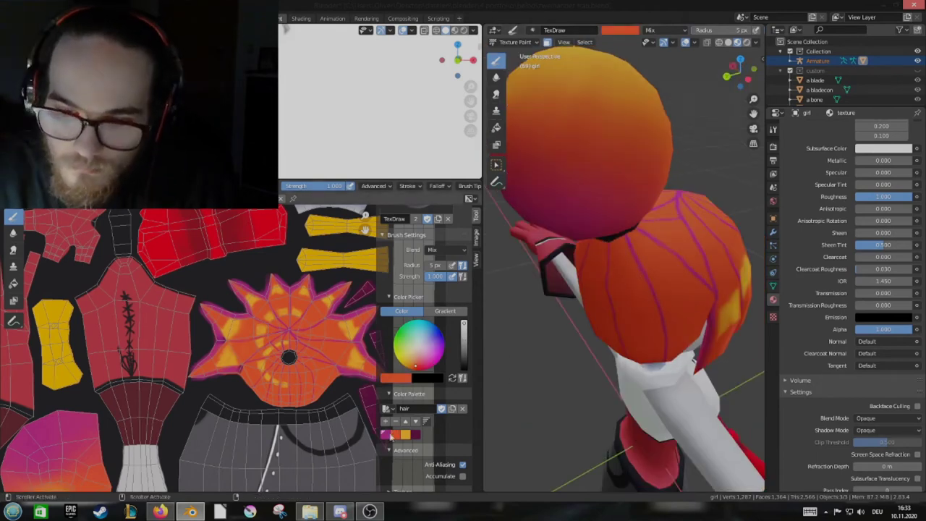
click(386, 434)
mouse_move(593, 289)
middle_down()
mouse_move(542, 279)
mouse_move(645, 272)
middle_up()
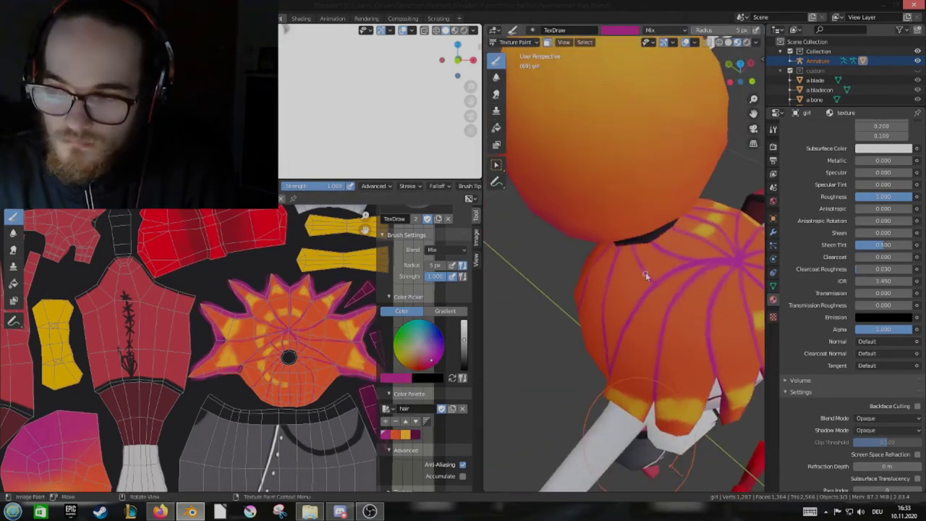
middle_drag(671, 317, 683, 277)
key(s)
scroll(706, 319, down, 5)
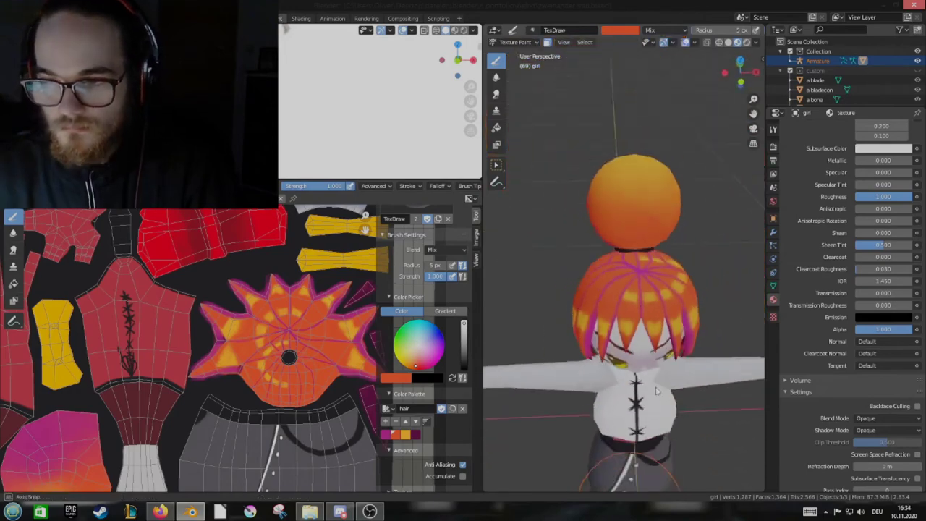
mouse_move(706, 319)
middle_down()
mouse_move(630, 290)
mouse_move(622, 309)
mouse_move(646, 306)
mouse_move(615, 248)
mouse_move(610, 264)
mouse_move(624, 266)
mouse_move(621, 288)
mouse_move(560, 312)
mouse_move(641, 295)
mouse_move(653, 306)
mouse_move(657, 296)
mouse_move(622, 306)
mouse_move(637, 287)
mouse_move(658, 289)
mouse_move(610, 331)
mouse_move(635, 269)
middle_up()
click(394, 434)
Shrink the brush to 14 px for yellow-orange highlights, then enlarge it to 108 px
mouse_move(578, 296)
middle_down()
mouse_move(655, 284)
mouse_move(637, 289)
mouse_move(607, 268)
mouse_move(593, 269)
mouse_move(592, 239)
mouse_move(617, 259)
mouse_move(633, 299)
mouse_move(637, 273)
mouse_move(642, 331)
middle_up()
key(s)
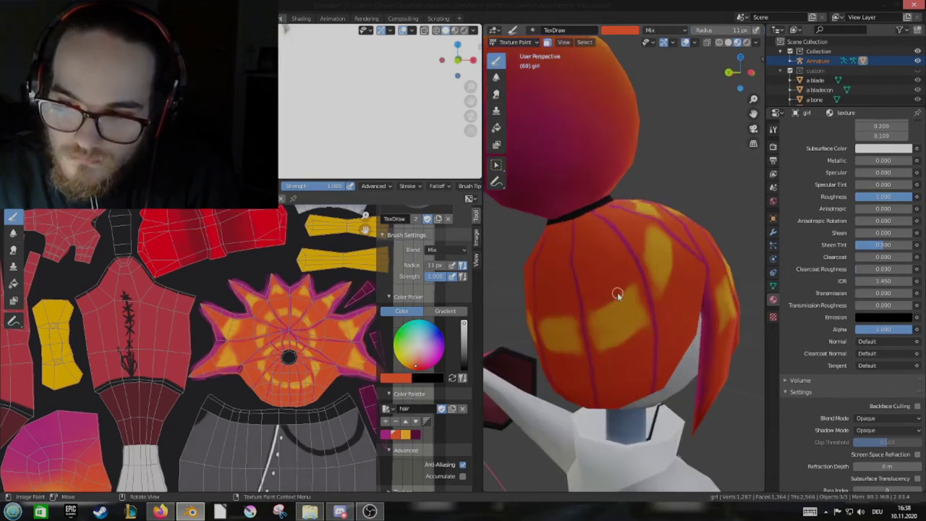
middle_drag(617, 293, 592, 356)
mouse_move(606, 306)
middle_down()
mouse_move(609, 347)
mouse_move(582, 291)
mouse_move(620, 311)
mouse_move(626, 352)
mouse_move(578, 362)
mouse_move(571, 304)
middle_up()
key(f)
click(627, 303)
mouse_move(627, 303)
middle_down()
mouse_move(558, 306)
mouse_move(716, 326)
mouse_move(637, 243)
mouse_move(696, 284)
mouse_move(623, 353)
mouse_move(628, 240)
mouse_move(595, 263)
mouse_move(625, 296)
mouse_move(622, 272)
mouse_move(593, 303)
middle_up()
Paint orange-red strands on the back of the bun using the palette's orange-red
key(Tab)
key(Tab)
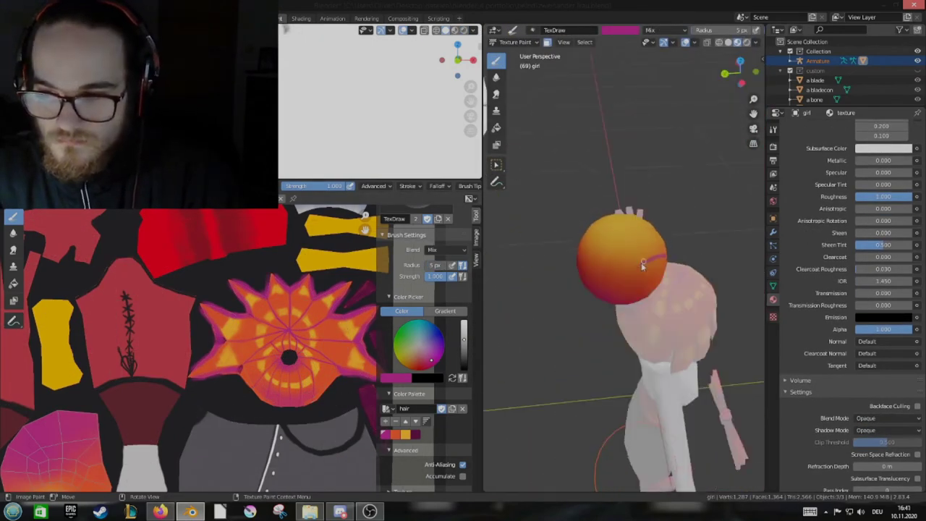
key(s)
mouse_move(642, 272)
middle_down()
mouse_move(637, 248)
mouse_move(636, 296)
middle_up()
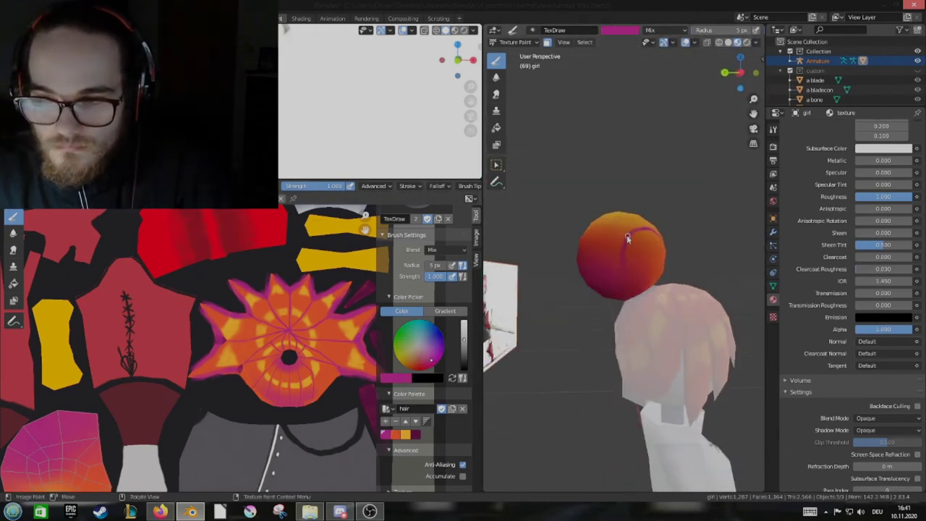
click(394, 434)
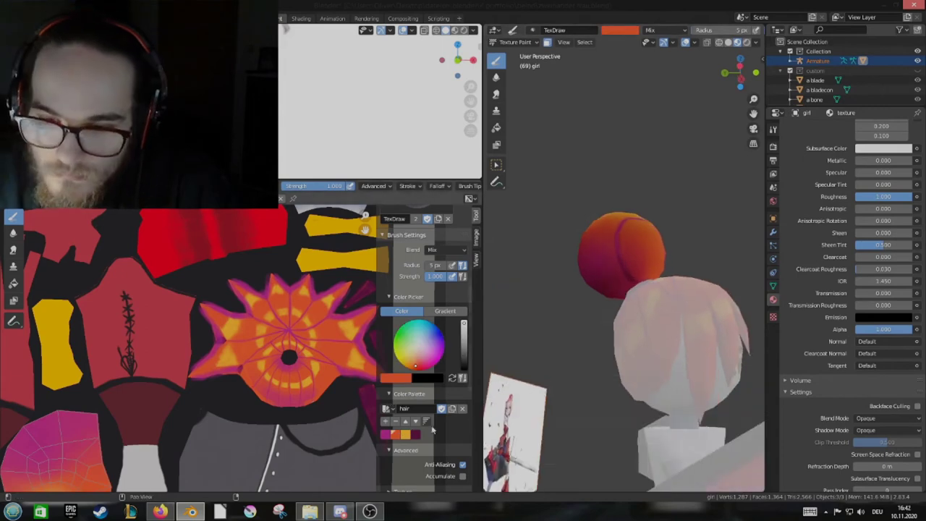
mouse_move(636, 235)
middle_down()
mouse_move(613, 280)
mouse_move(615, 233)
mouse_move(631, 254)
mouse_move(621, 231)
mouse_move(614, 240)
middle_up()
key(s)
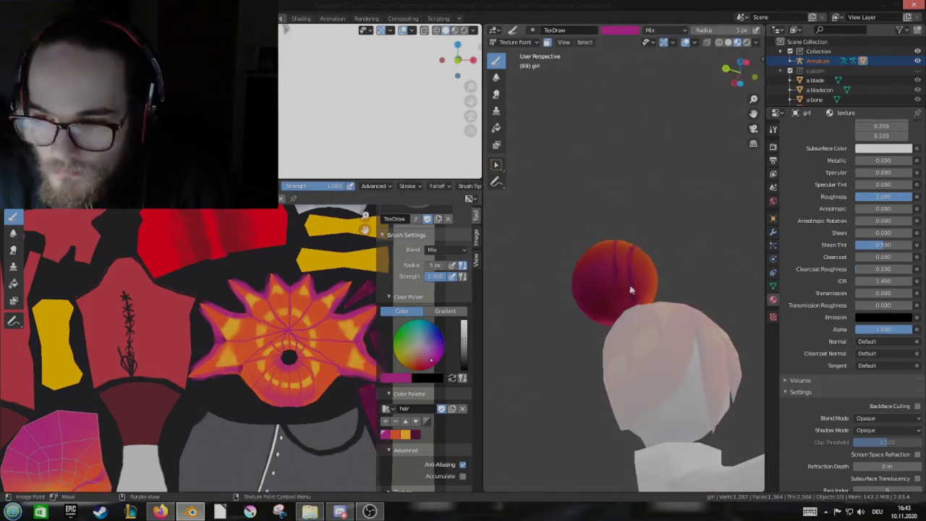
Alternate magenta and orange strokes around the bun and resize the brush to 20 px
mouse_move(630, 290)
middle_down()
mouse_move(625, 257)
mouse_move(600, 286)
mouse_move(587, 265)
mouse_move(601, 263)
mouse_move(617, 289)
mouse_move(475, 397)
middle_up()
key(s)
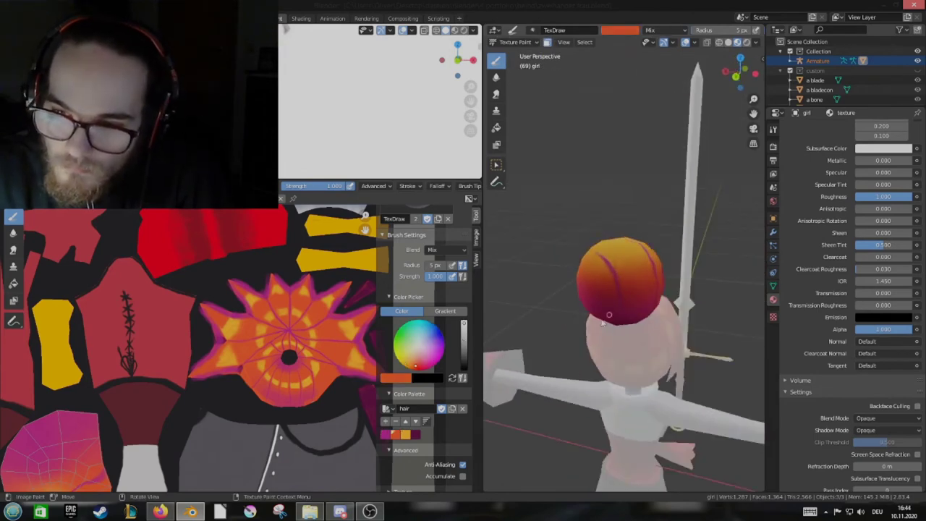
mouse_move(537, 345)
middle_down()
mouse_move(692, 332)
mouse_move(631, 280)
mouse_move(614, 301)
middle_up()
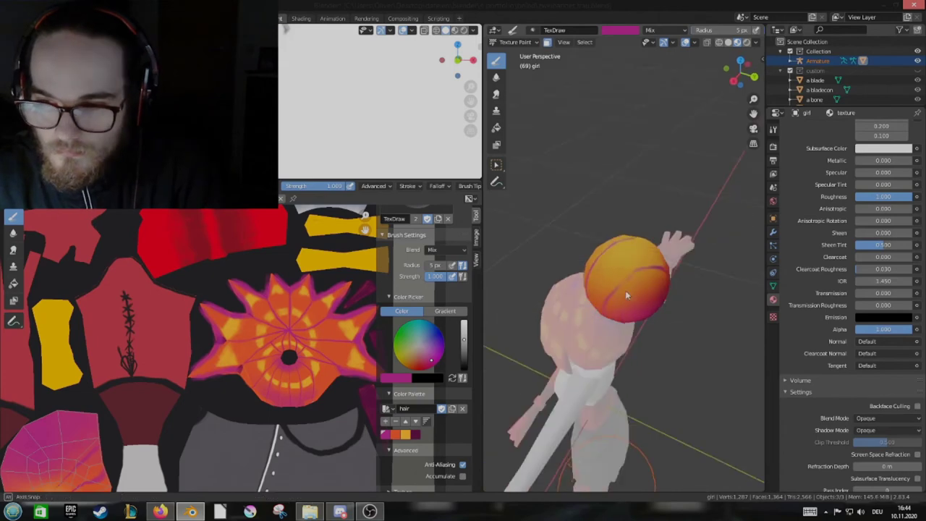
mouse_move(641, 264)
middle_down()
mouse_move(629, 238)
mouse_move(634, 192)
middle_up()
key(s)
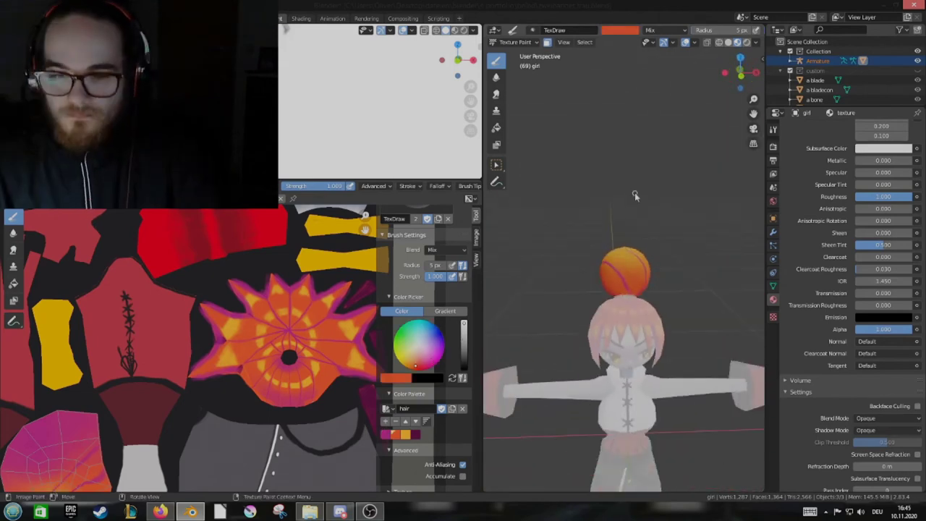
key(s)
mouse_move(619, 268)
middle_down()
mouse_move(624, 254)
mouse_move(624, 331)
mouse_move(554, 306)
middle_up()
Sample black for fine strand lines on the bun, then pick light grey from the cloth palette
scroll(554, 306, up, 3)
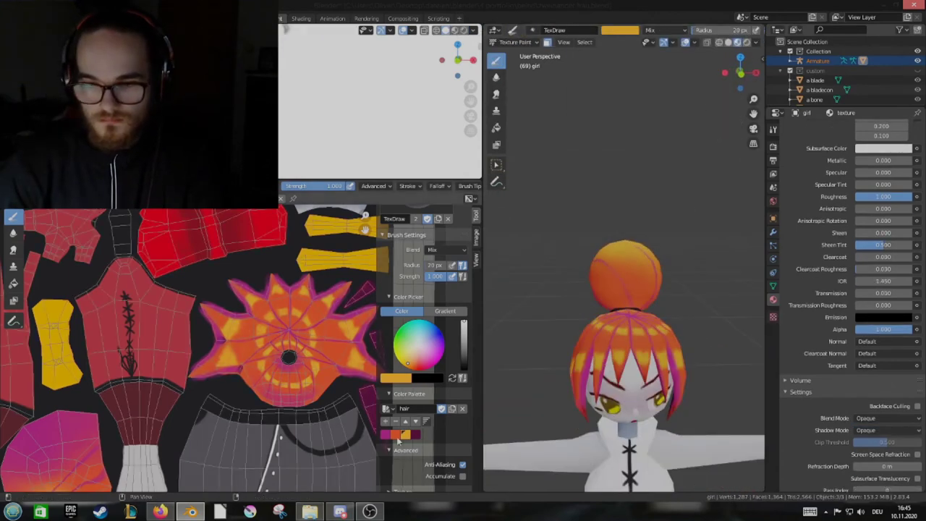
key(s)
mouse_move(589, 217)
middle_down()
mouse_move(601, 307)
mouse_move(627, 316)
mouse_move(508, 353)
mouse_move(698, 382)
mouse_move(598, 318)
mouse_move(615, 318)
middle_up()
scroll(597, 275, up, 3)
key(s)
scroll(627, 315, down, 5)
scroll(614, 318, up, 2)
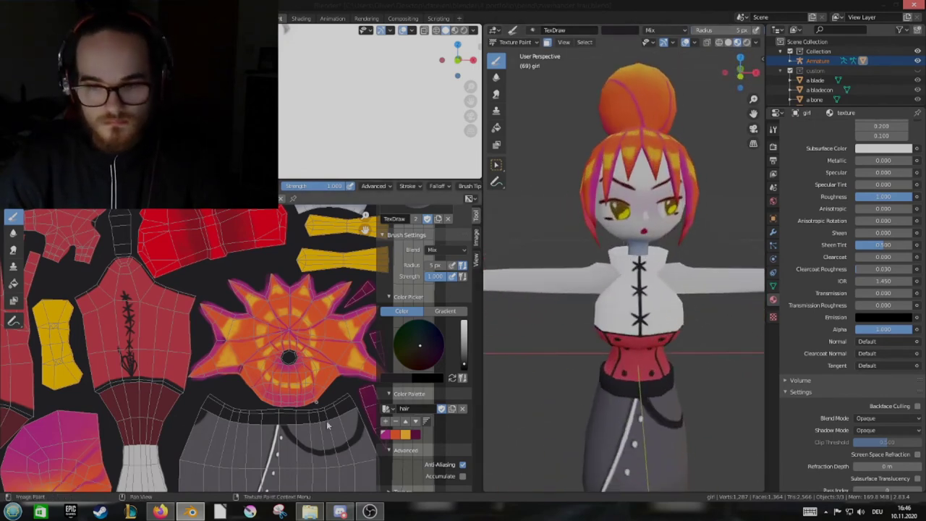
click(450, 435)
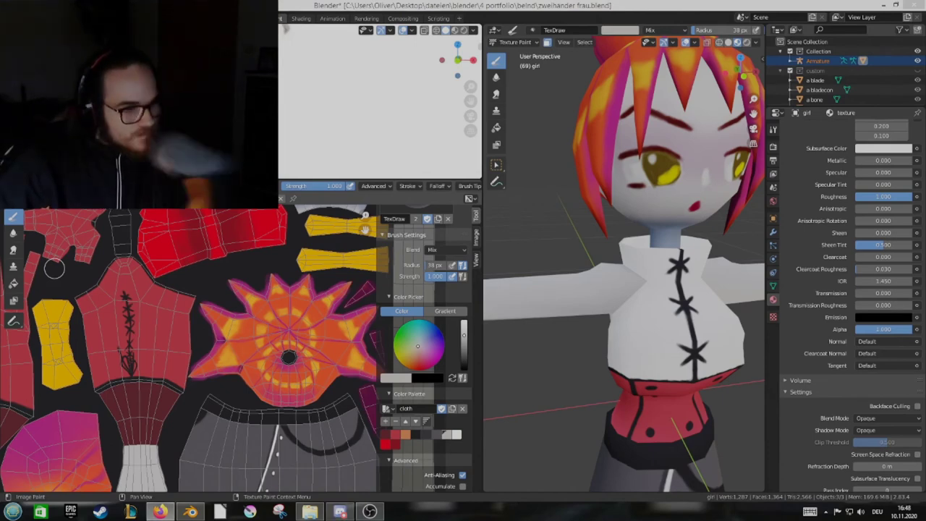
scroll(130, 367, down, 3)
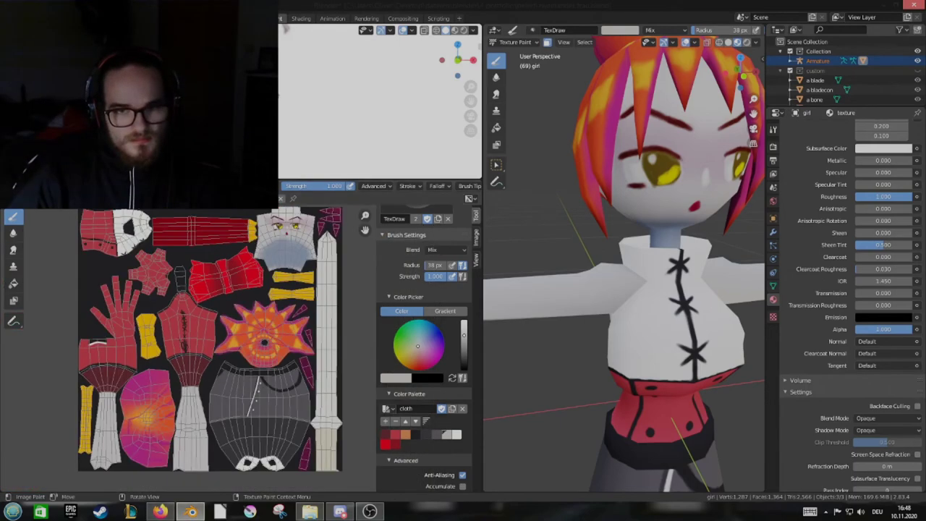
middle_drag(622, 239, 644, 208)
Briefly check the mesh, then touch up the corset with its sampled dark red
scroll(642, 208, up, 5)
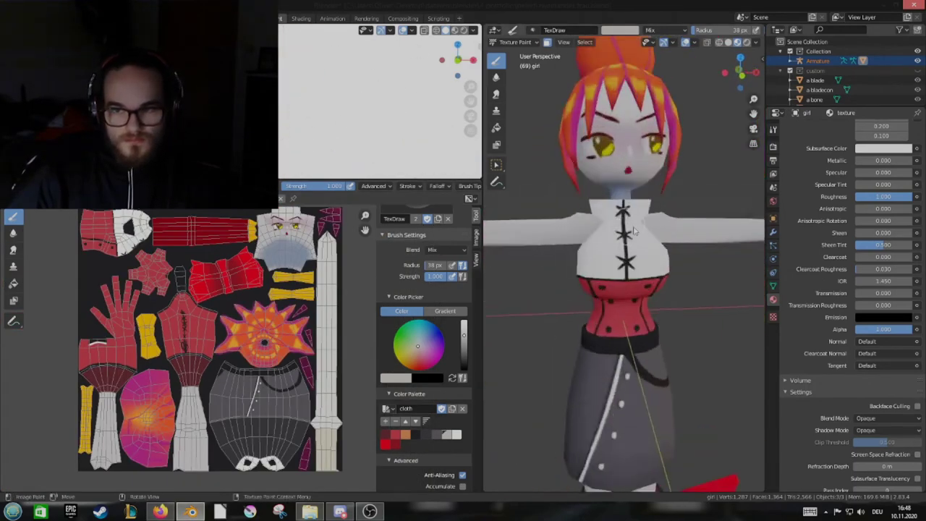
key(Tab)
mouse_move(629, 181)
middle_down()
mouse_move(609, 119)
mouse_move(651, 217)
mouse_move(537, 246)
mouse_move(668, 234)
middle_up()
key(Tab)
scroll(682, 227, down, 4)
scroll(667, 233, up, 2)
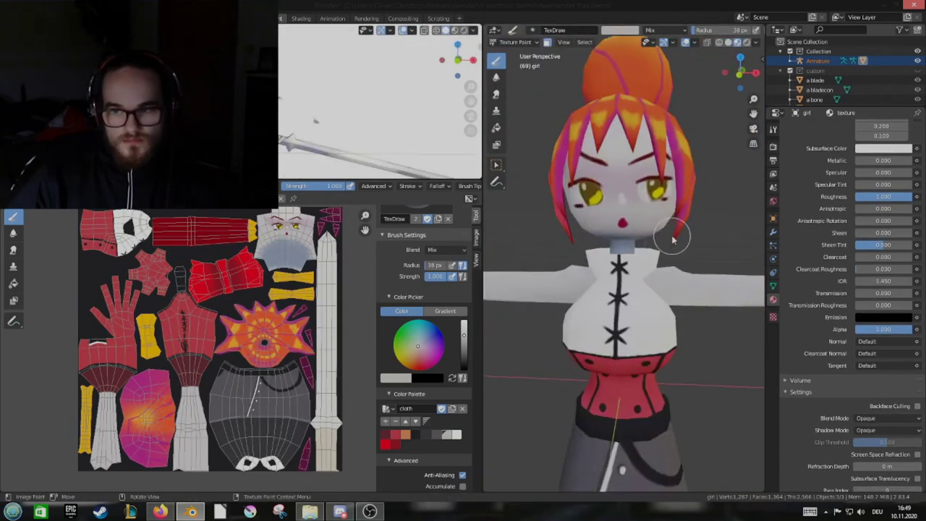
key(s)
scroll(600, 285, up, 3)
scroll(600, 285, up, 2)
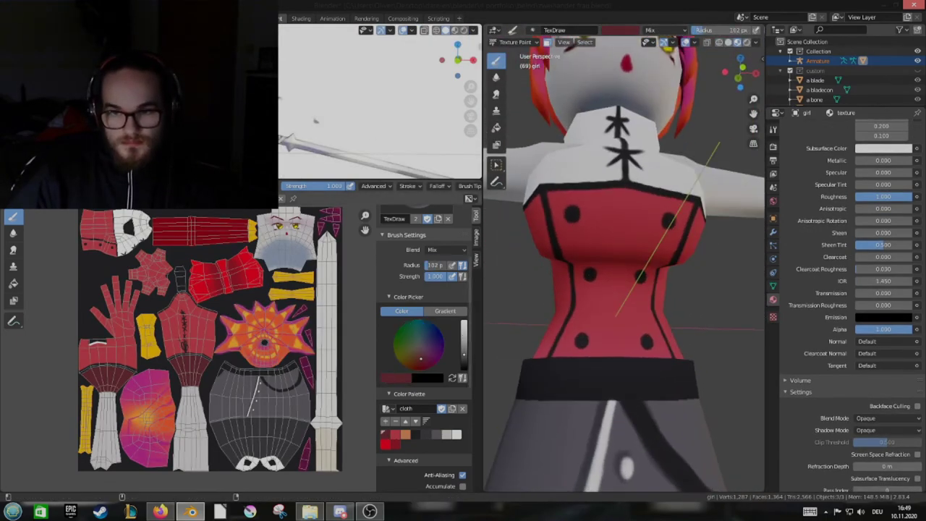
scroll(614, 311, down, 2)
mouse_move(648, 342)
middle_down()
mouse_move(605, 238)
mouse_move(595, 260)
mouse_move(611, 242)
mouse_move(606, 287)
mouse_move(672, 252)
middle_up()
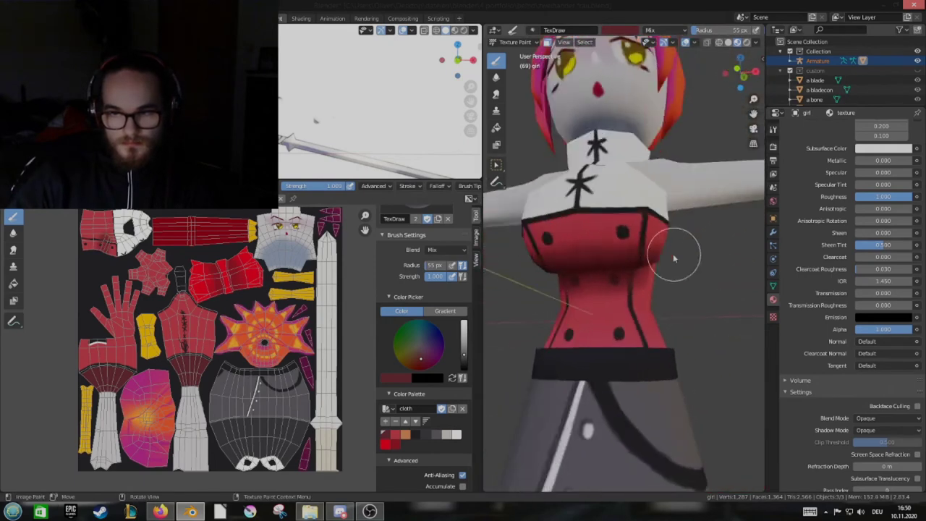
Paint the corset's buttons and seam lines in black with a smaller brush
key(s)
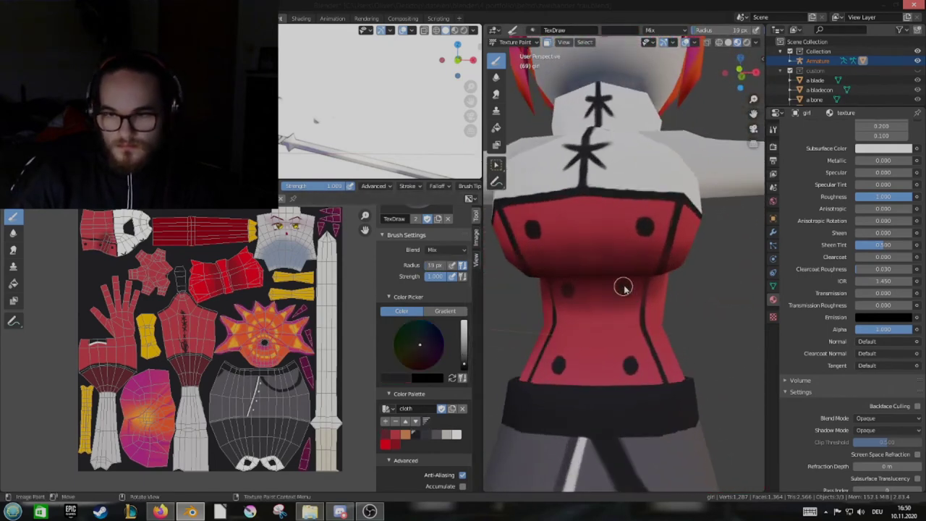
scroll(620, 285, down, 2)
scroll(620, 285, down, 1)
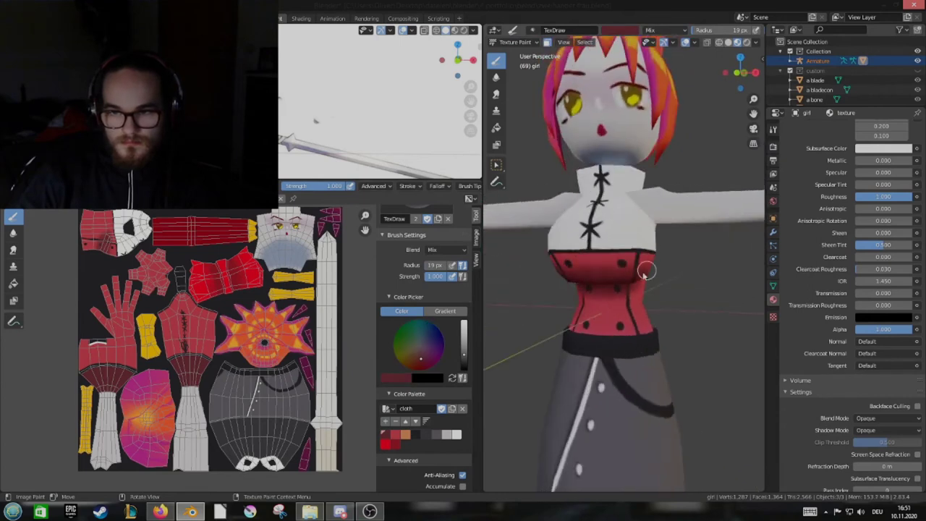
scroll(617, 272, up, 2)
mouse_move(600, 291)
middle_down()
mouse_move(588, 261)
mouse_move(614, 275)
middle_up()
scroll(647, 289, up, 2)
key(s)
scroll(614, 274, down, 2)
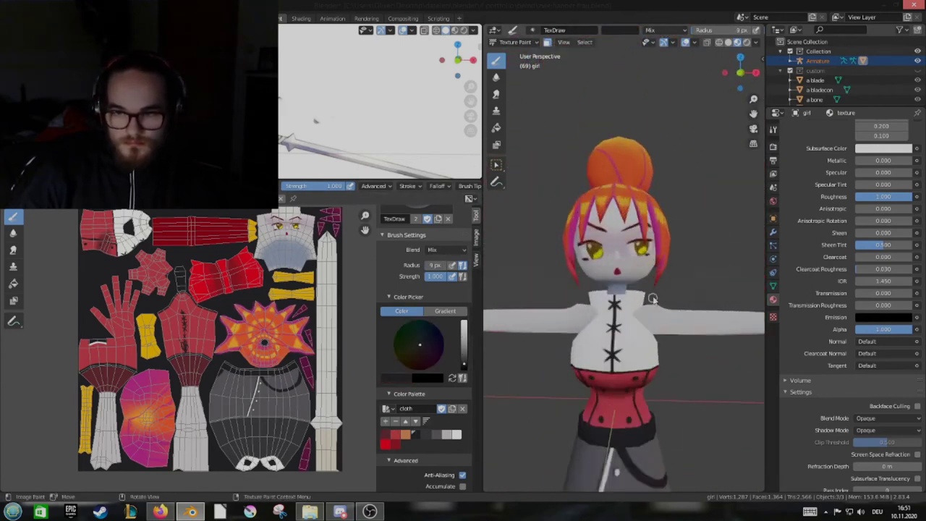
scroll(615, 217, up, 3)
Pick light grey from the cloth colours and toggle the body mesh into Edit Mode
key(Tab)
mouse_move(615, 217)
middle_down()
mouse_move(549, 311)
mouse_move(497, 355)
middle_up()
key(Tab)
click(438, 435)
scroll(615, 275, up, 2)
scroll(290, 289, up, 6)
scroll(289, 290, down, 5)
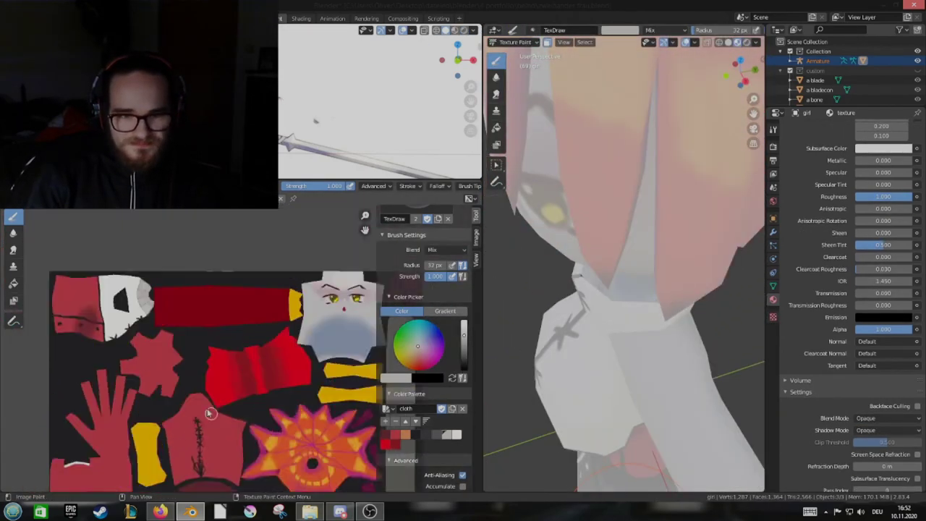
scroll(203, 359, up, 5)
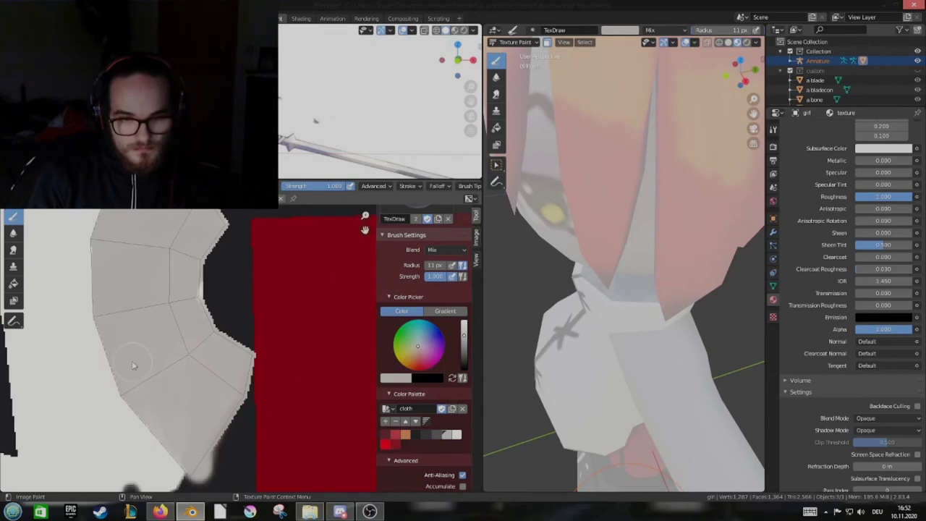
scroll(232, 412, down, 2)
scroll(217, 391, up, 2)
Pick light grey and paint the cross-stitch lacing down the front of the top
scroll(639, 307, down, 3)
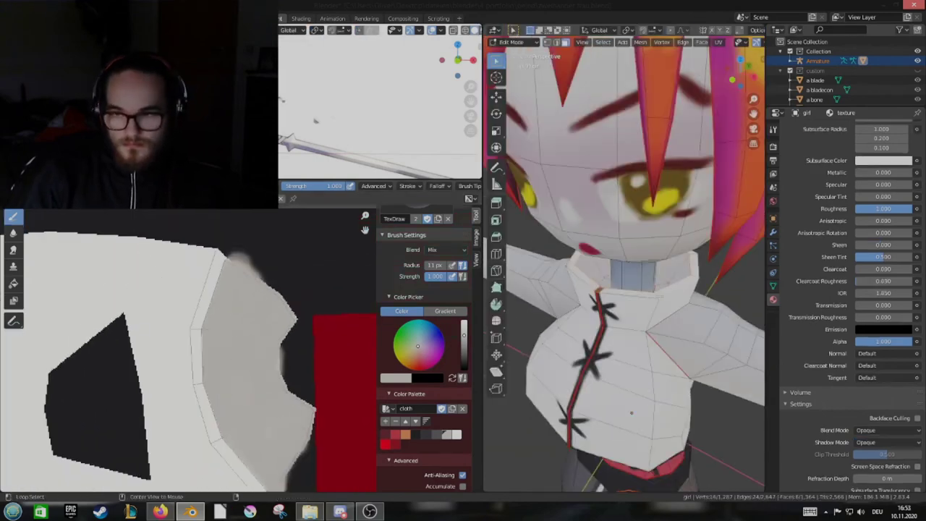
scroll(639, 307, up, 3)
mouse_move(639, 306)
middle_down()
mouse_move(653, 304)
mouse_move(548, 271)
mouse_move(532, 287)
mouse_move(615, 289)
mouse_move(619, 354)
middle_up()
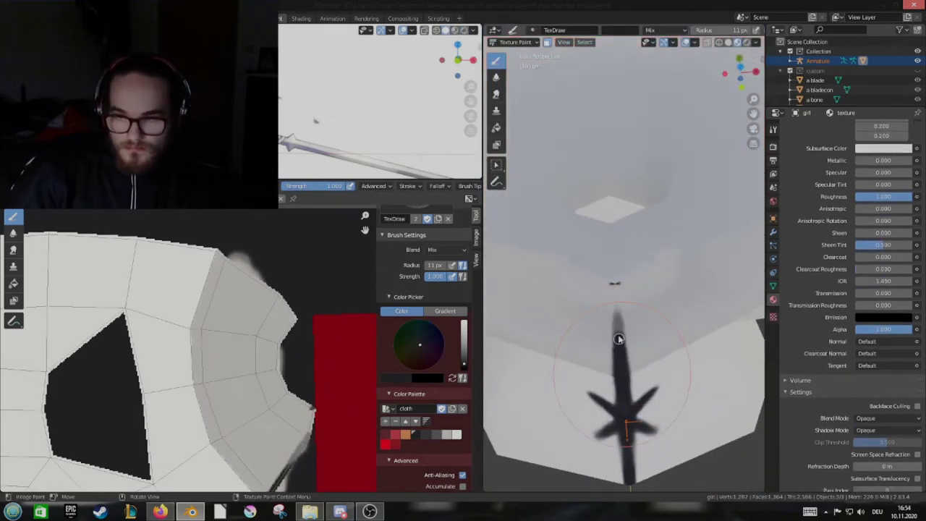
mouse_move(616, 310)
middle_down()
mouse_move(615, 282)
mouse_move(653, 329)
mouse_move(656, 366)
middle_up()
click(455, 435)
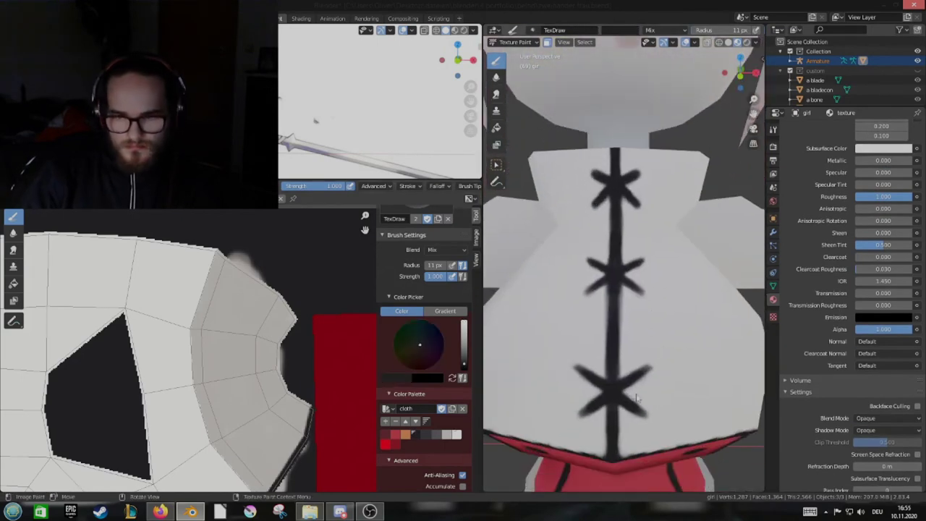
scroll(635, 288, down, 4)
scroll(629, 304, up, 2)
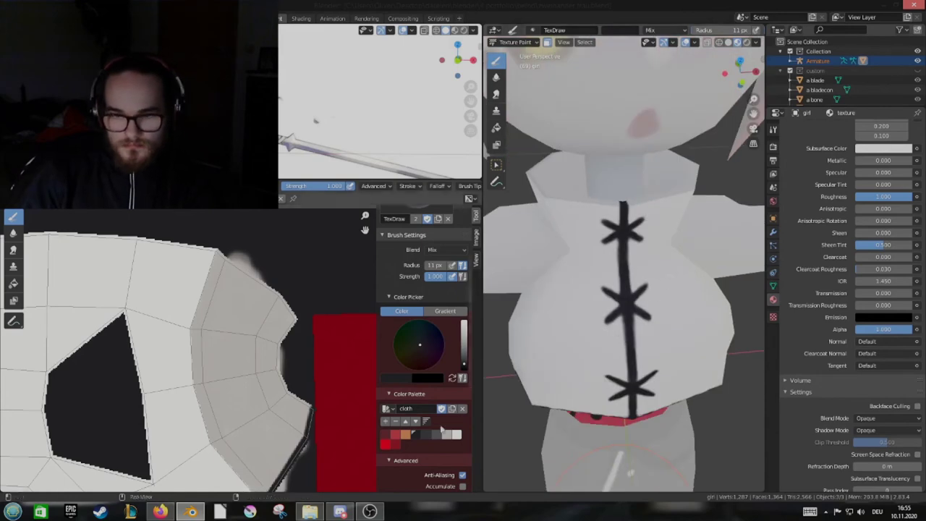
scroll(622, 318, up, 3)
scroll(615, 333, down, 4)
Resize the brush with F and keep refining the black torso lacing from wider angles
middle_drag(615, 333, 603, 368)
scroll(603, 368, up, 3)
scroll(624, 270, up, 2)
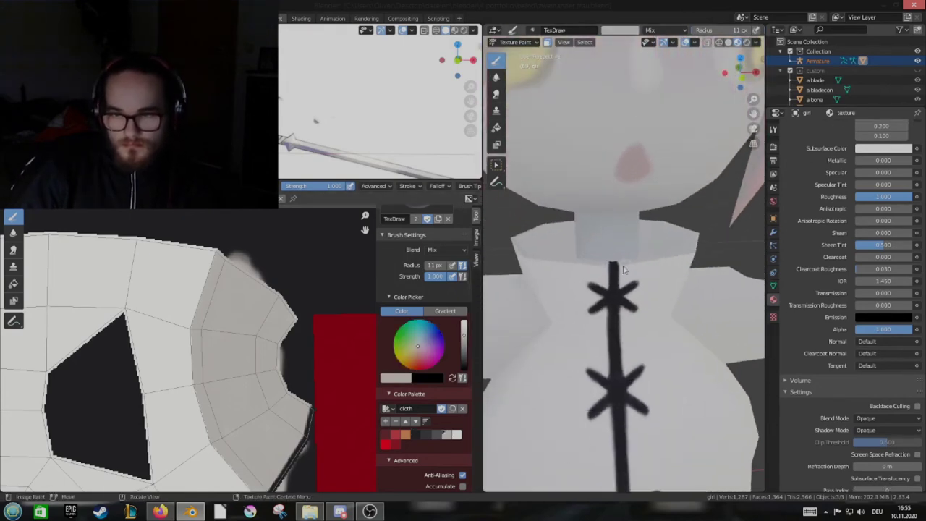
mouse_move(642, 267)
middle_down()
mouse_move(588, 257)
mouse_move(664, 263)
middle_up()
scroll(674, 260, down, 5)
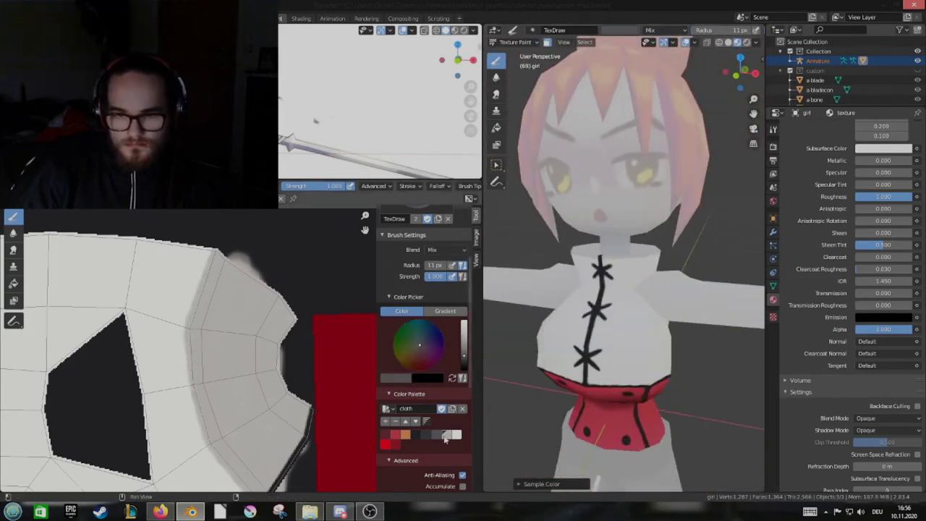
key(f)
drag(437, 267, 405, 267)
mouse_move(593, 275)
middle_down()
mouse_move(665, 243)
mouse_move(651, 289)
mouse_move(678, 417)
middle_up()
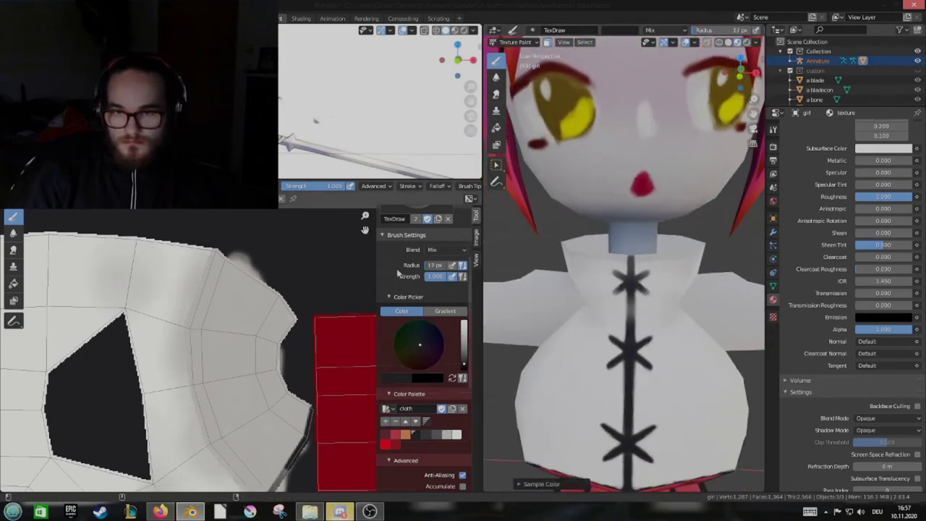
mouse_move(640, 288)
middle_down()
mouse_move(600, 423)
mouse_move(642, 286)
mouse_move(694, 324)
mouse_move(658, 340)
mouse_move(640, 366)
mouse_move(688, 324)
mouse_move(596, 335)
mouse_move(721, 319)
middle_up()
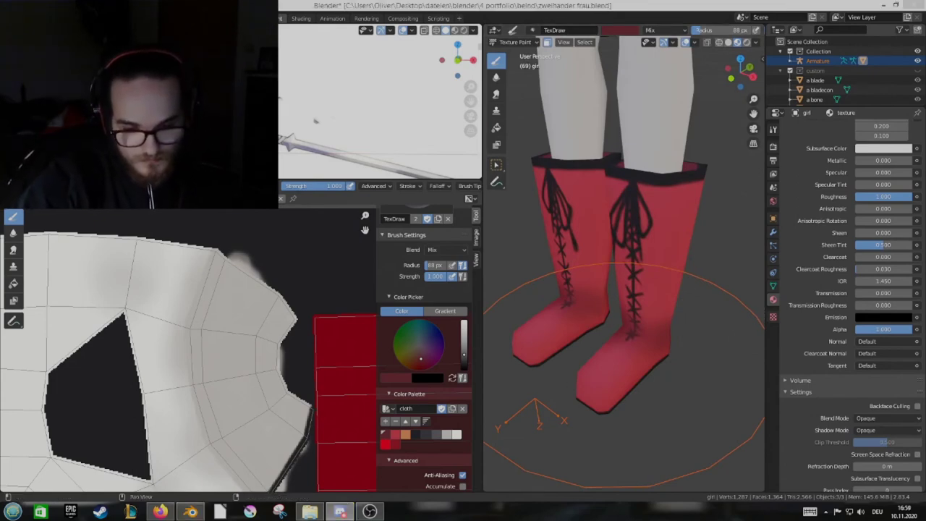
Shrink the brush to 3 then 8 px and touch up the boot's cross lacing with red
scroll(709, 322, up, 5)
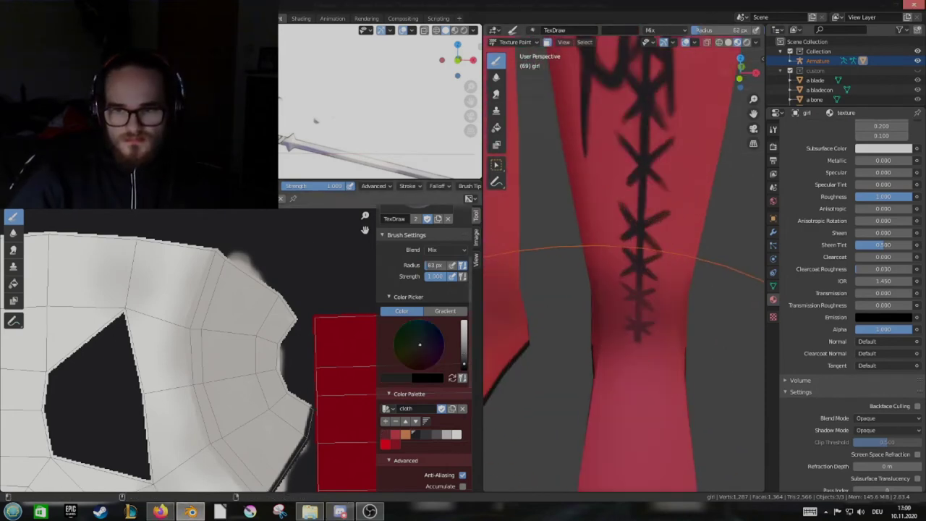
mouse_move(619, 244)
middle_down()
mouse_move(641, 296)
mouse_move(636, 333)
mouse_move(636, 313)
middle_up()
key(f)
click(636, 348)
key(f)
click(639, 307)
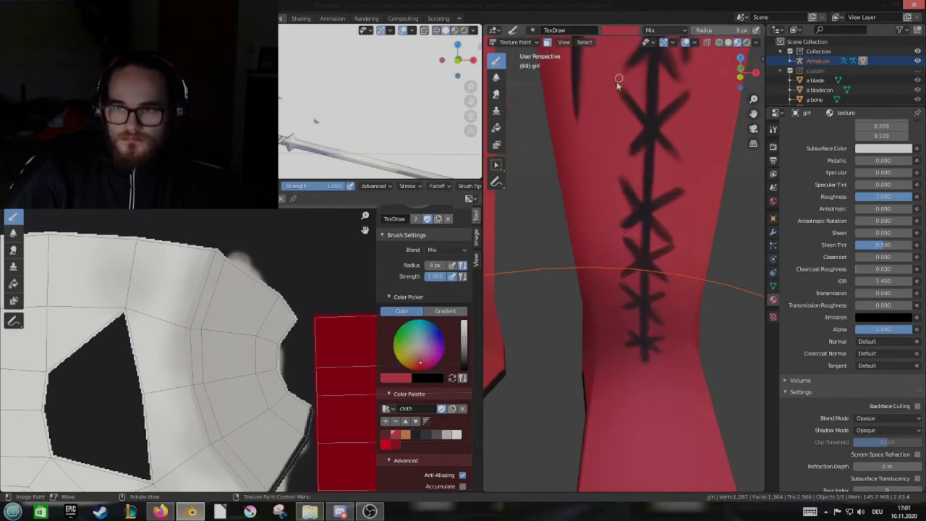
middle_drag(617, 85, 600, 129)
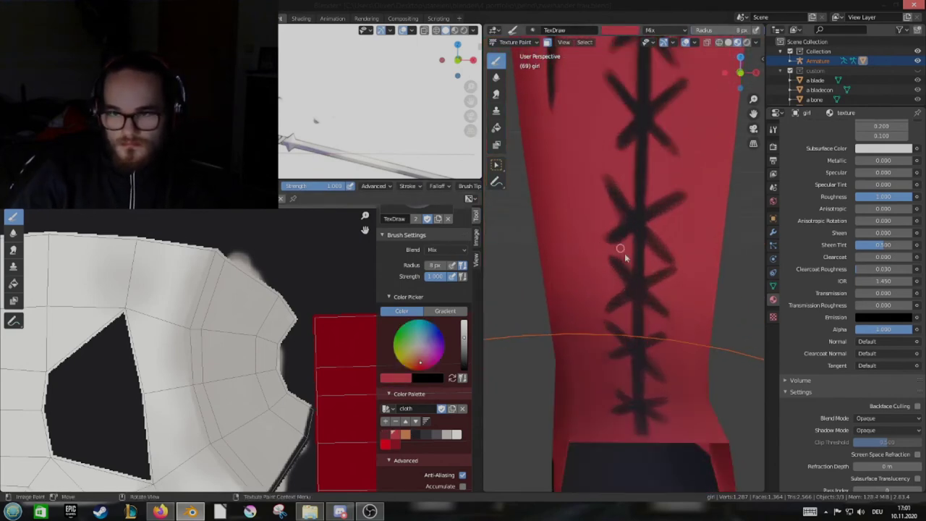
scroll(624, 253, down, 5)
middle_drag(657, 341, 607, 405)
scroll(608, 405, up, 2)
Scale the sword down slightly
key(Tab)
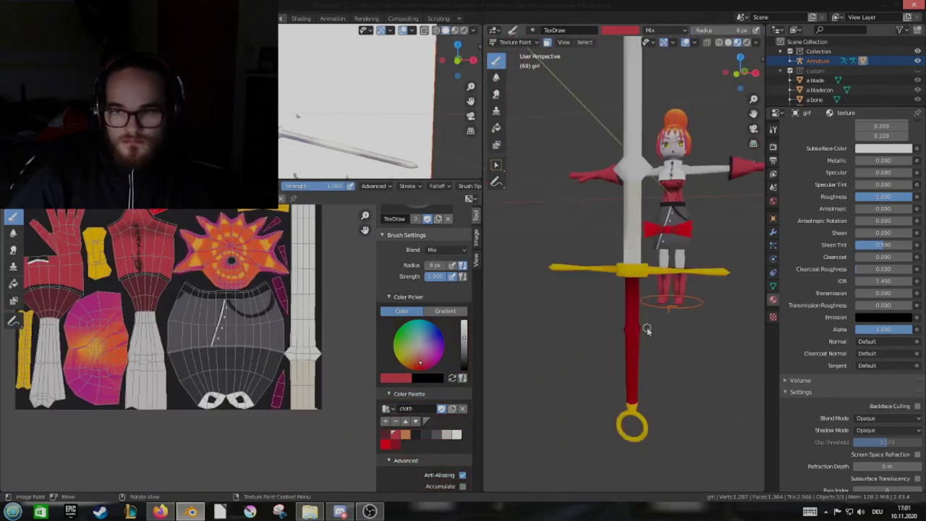
scroll(651, 289, up, 3)
middle_drag(650, 290, 708, 313)
scroll(708, 313, up, 2)
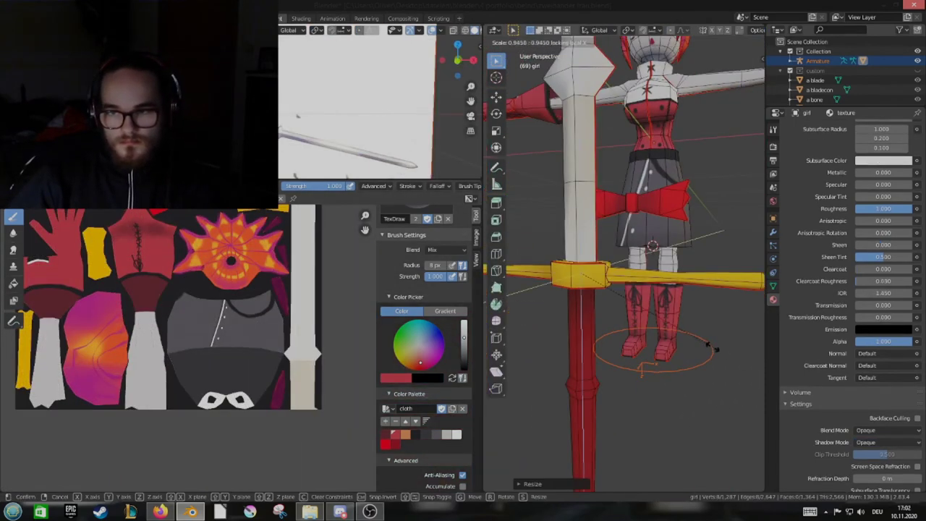
click(714, 350)
Switch the colour palette to 'sw'
click(385, 408)
click(434, 340)
click(109, 348)
key(Return)
scroll(699, 284, down, 3)
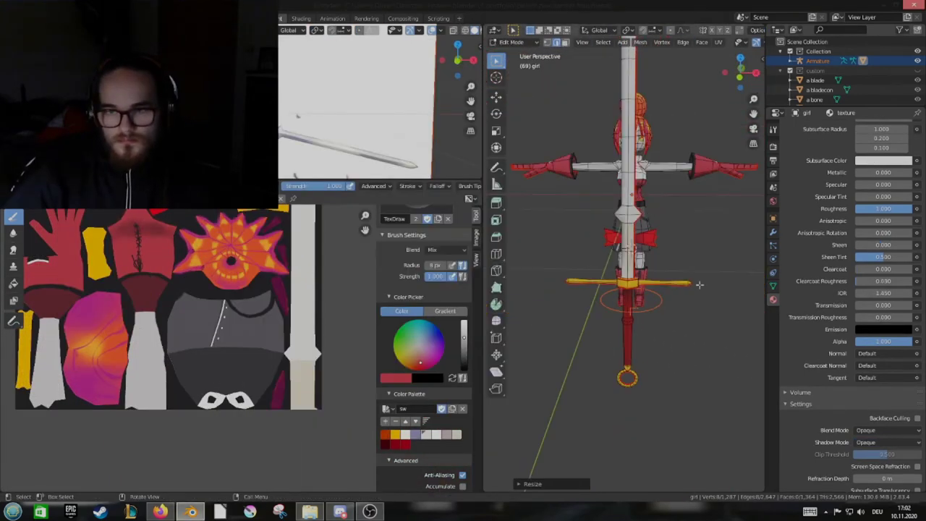
scroll(656, 268, up, 4)
scroll(656, 268, down, 5)
Return to Object Mode and select the connected sword mesh with L in Edit Mode
key(ctrl+Page_Up)
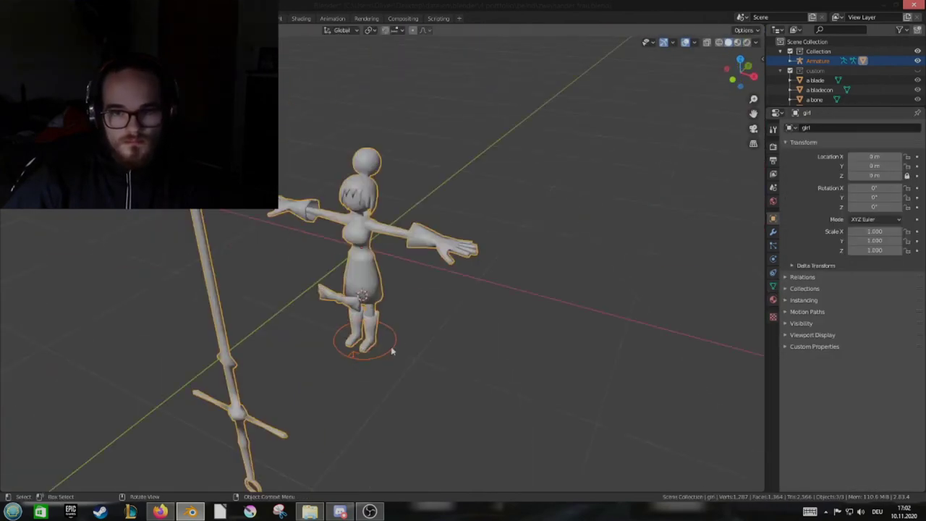
middle_drag(391, 351, 298, 295)
key(Tab)
scroll(356, 370, up, 4)
key(l)
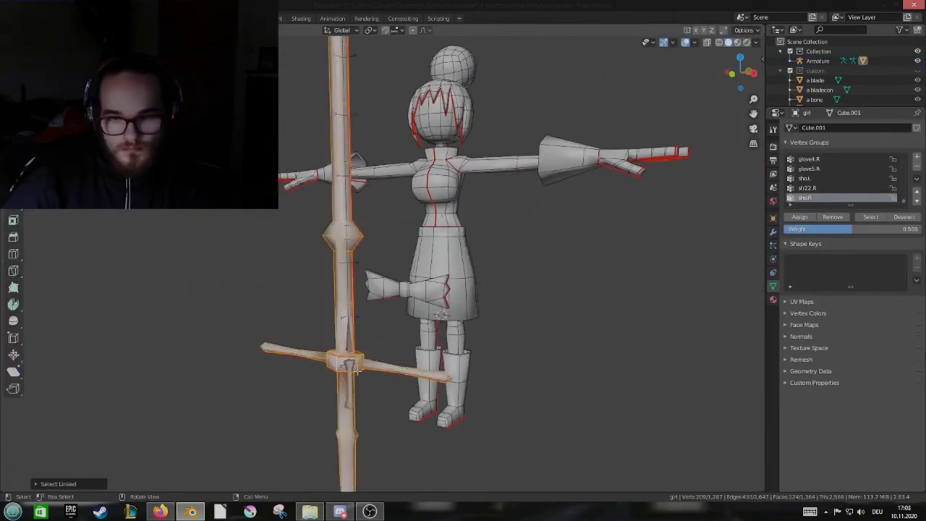
key(Tab)
Select the Armature, enter bone editing and switch to the front view
click(817, 60)
key(Tab)
scroll(572, 254, up, 5)
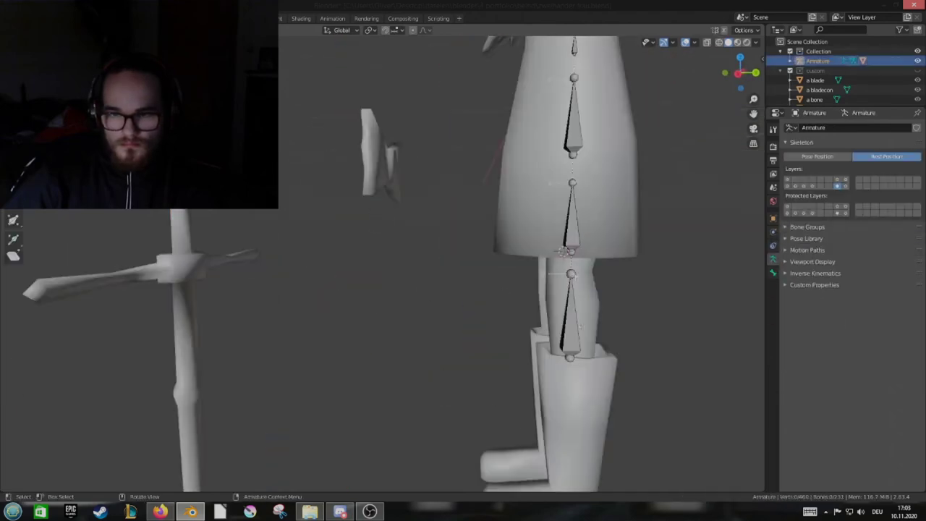
scroll(572, 253, down, 5)
key(ctrl+p)
click(217, 275)
middle_drag(285, 275, 584, 250)
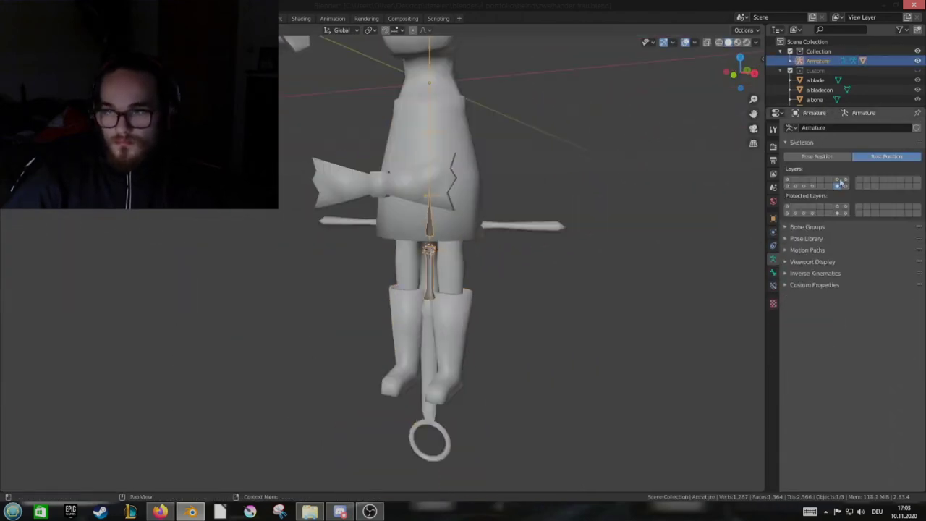
middle_drag(506, 289, 521, 275)
In Pose Mode, set the armature's skeleton to Rest Position, then leave Pose Mode
key(ctrl+Tab)
click(773, 285)
mouse_move(405, 311)
middle_down()
mouse_move(491, 314)
mouse_move(470, 341)
mouse_move(461, 211)
middle_up()
click(772, 259)
click(886, 156)
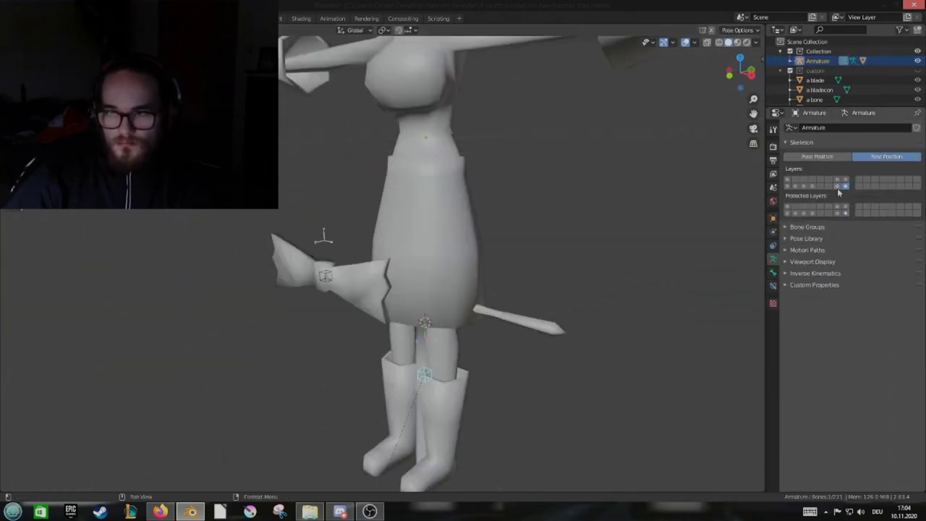
key(ctrl+Tab)
key(KP_1)
key(KP_7)
middle_drag(399, 268, 832, 214)
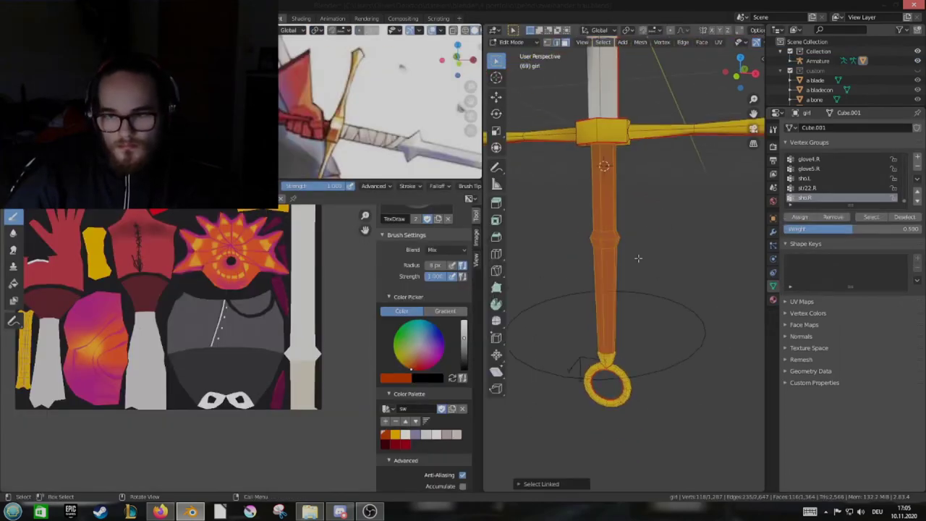
Mark the selected crossguard edges sharp from the edge context menu
scroll(637, 258, up, 3)
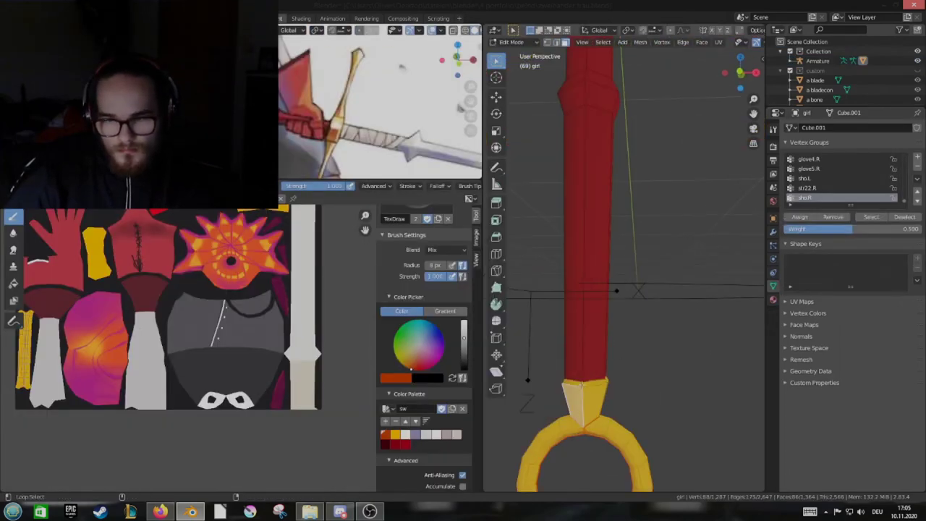
scroll(638, 258, down, 4)
mouse_move(638, 258)
middle_down()
mouse_move(665, 217)
mouse_move(535, 271)
middle_up()
scroll(693, 197, up, 4)
scroll(693, 199, down, 3)
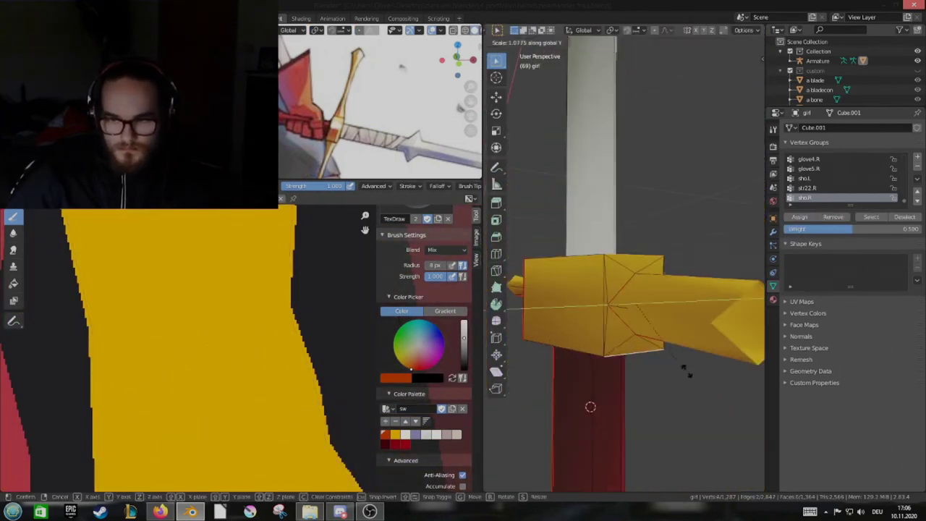
middle_drag(508, 331, 604, 310)
right_click(604, 310)
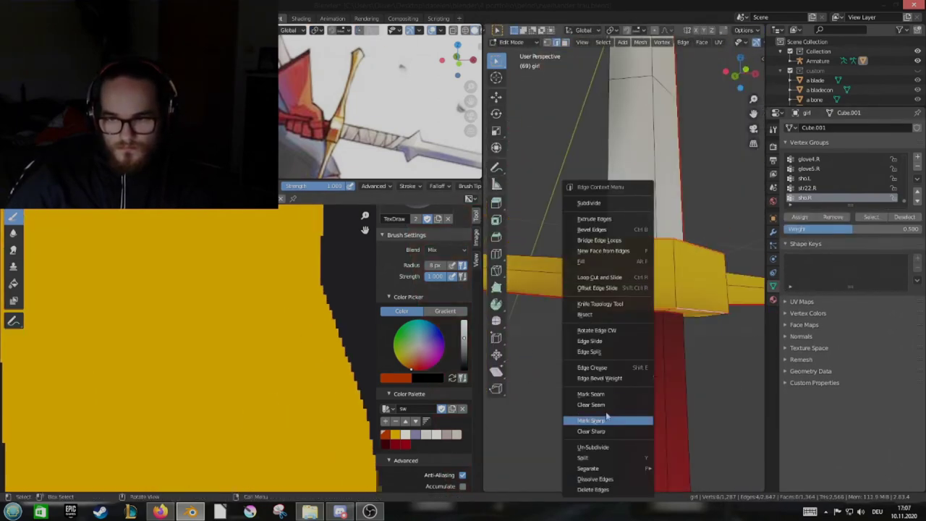
click(604, 310)
Scale and move the crossguard UV island onto the yellow texture region
middle_drag(686, 316, 628, 310)
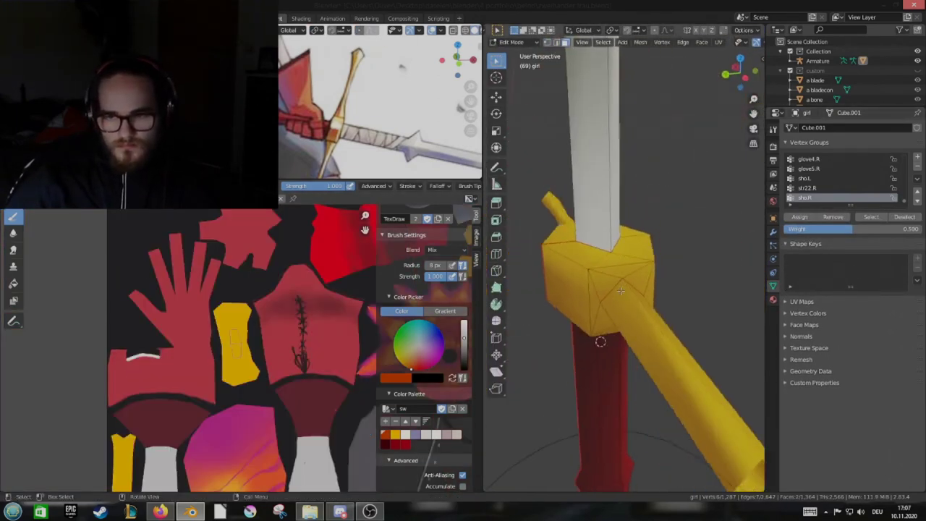
right_click(628, 309)
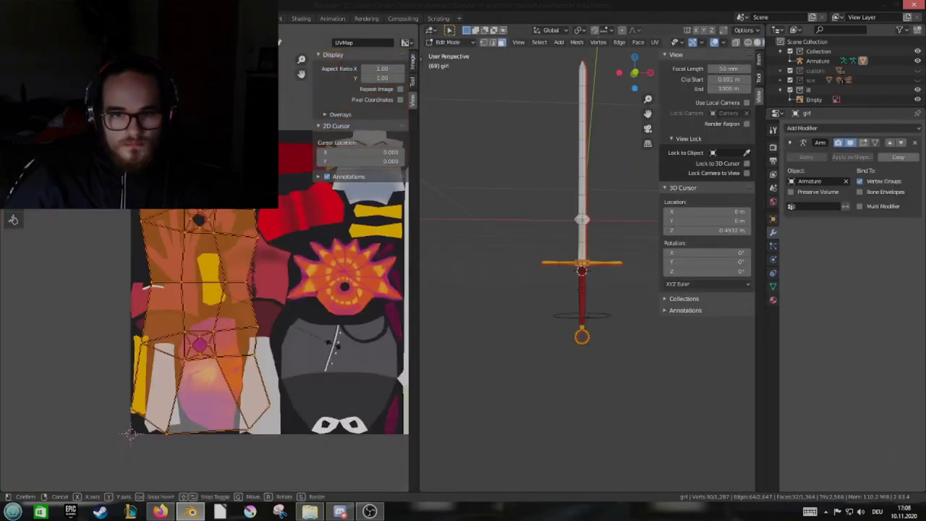
key(g)
click(368, 264)
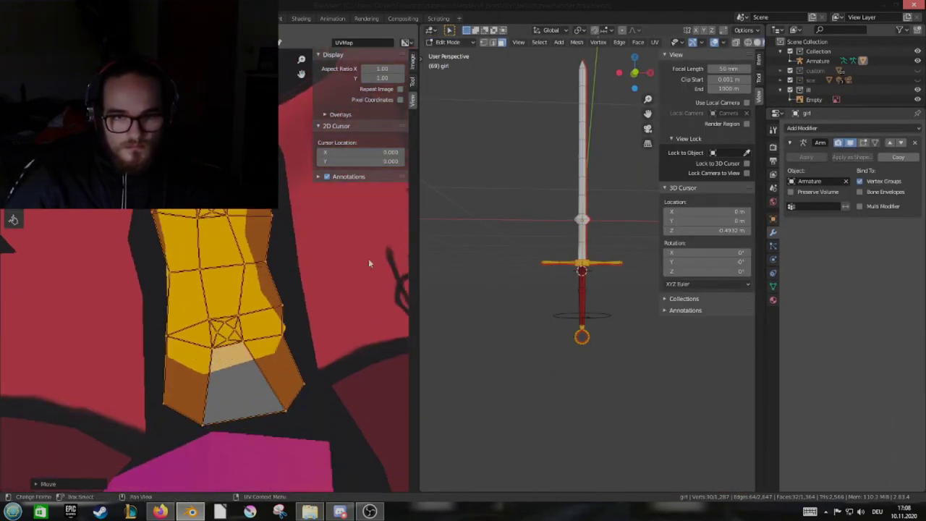
click(374, 294)
Widen the crossguard by scaling it along X
scroll(605, 306, up, 8)
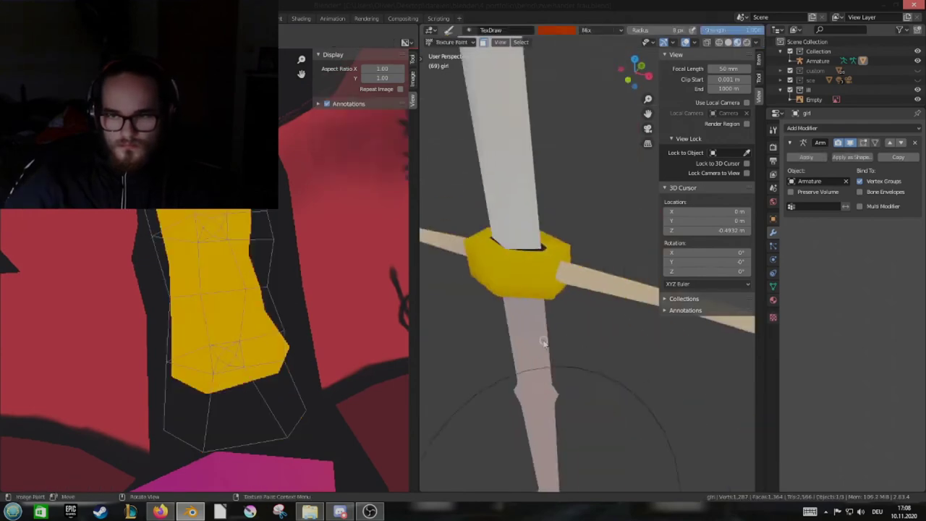
mouse_move(605, 306)
middle_down()
mouse_move(545, 335)
mouse_move(557, 376)
mouse_move(651, 362)
mouse_move(692, 368)
mouse_move(539, 304)
mouse_move(648, 339)
middle_up()
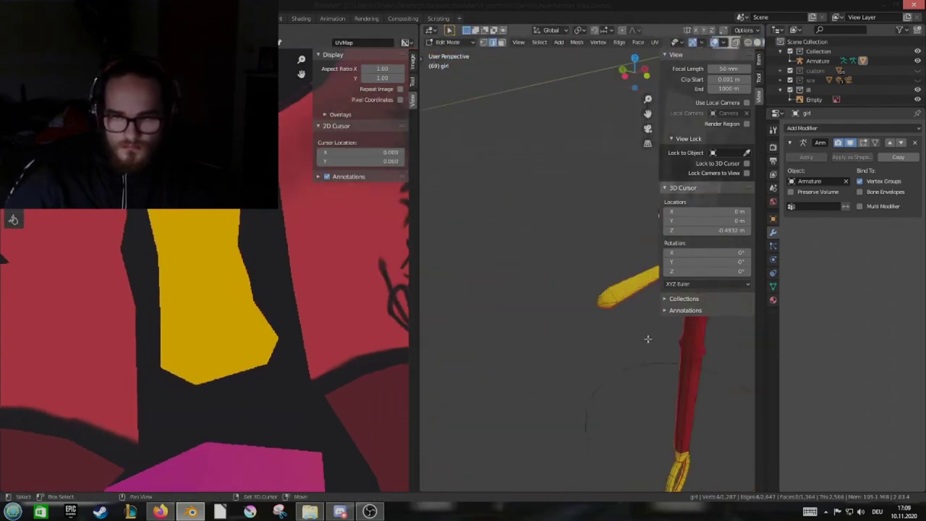
click(653, 423)
scroll(274, 325, down, 5)
middle_drag(550, 347, 519, 356)
scroll(518, 356, down, 2)
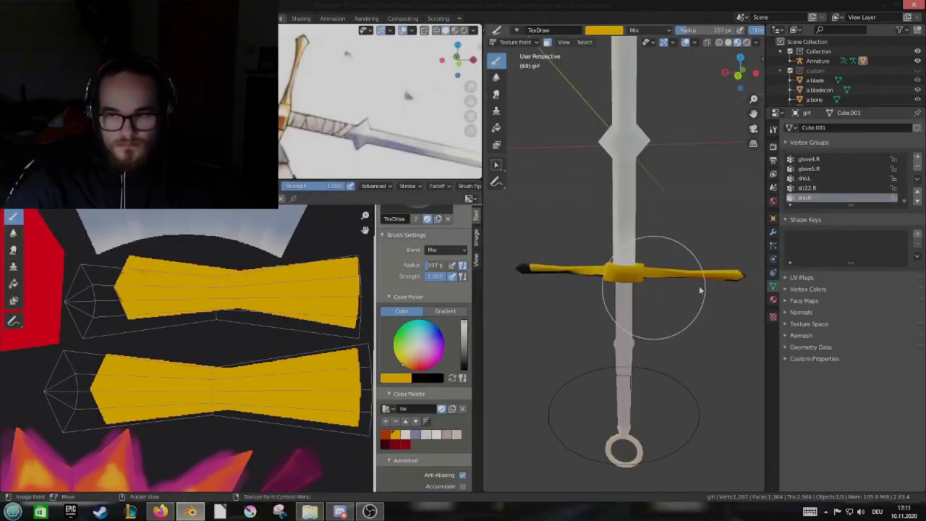
Orbit around the crossguard to view the pommel ring edge-on
mouse_move(700, 290)
middle_down()
mouse_move(585, 268)
mouse_move(610, 289)
mouse_move(630, 438)
mouse_move(663, 263)
middle_up()
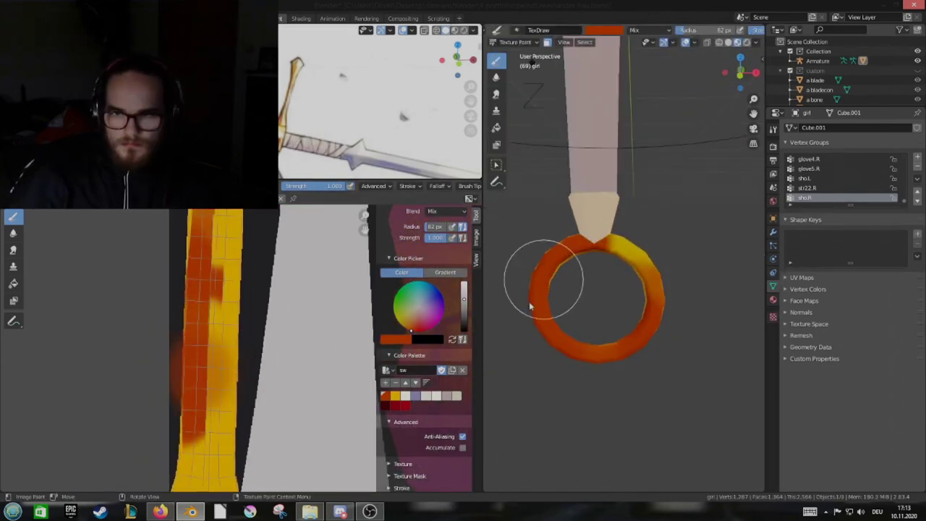
middle_drag(530, 306, 609, 303)
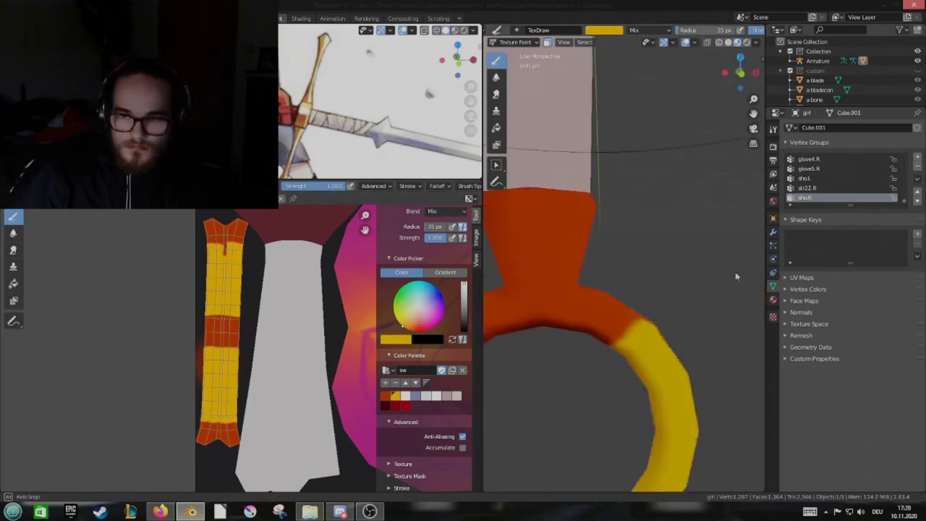
Try a pale colour on the pommel ring, undo it, and adjust the brush size
middle_drag(611, 351, 687, 350)
scroll(222, 346, up, 5)
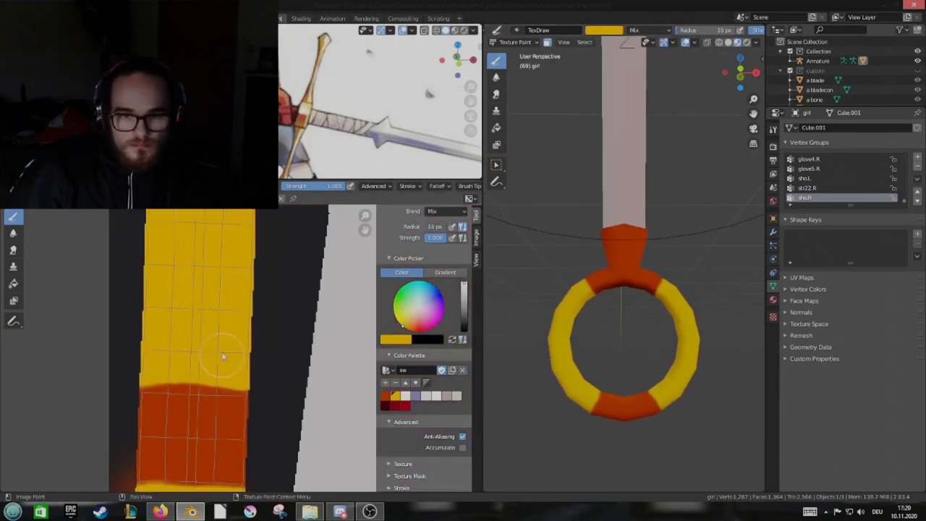
key(s)
scroll(623, 264, up, 2)
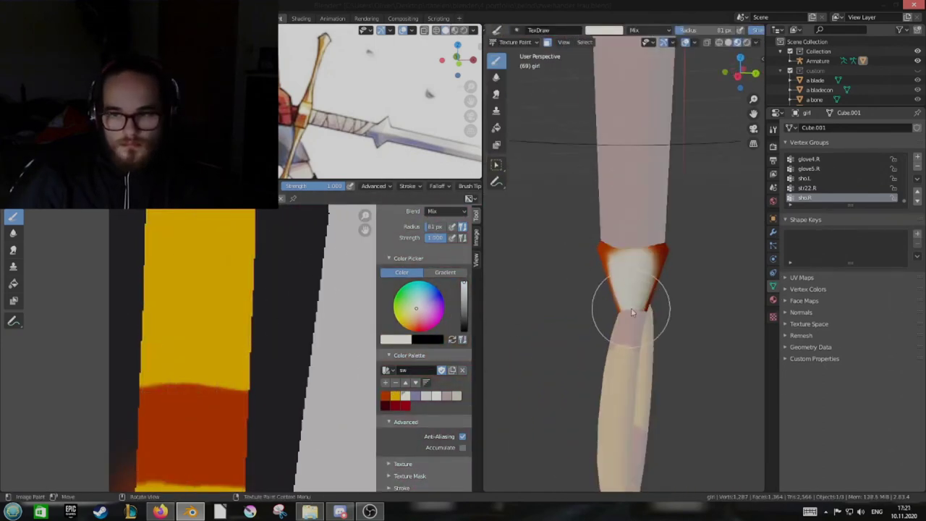
key(super+space)
key(ctrl+z)
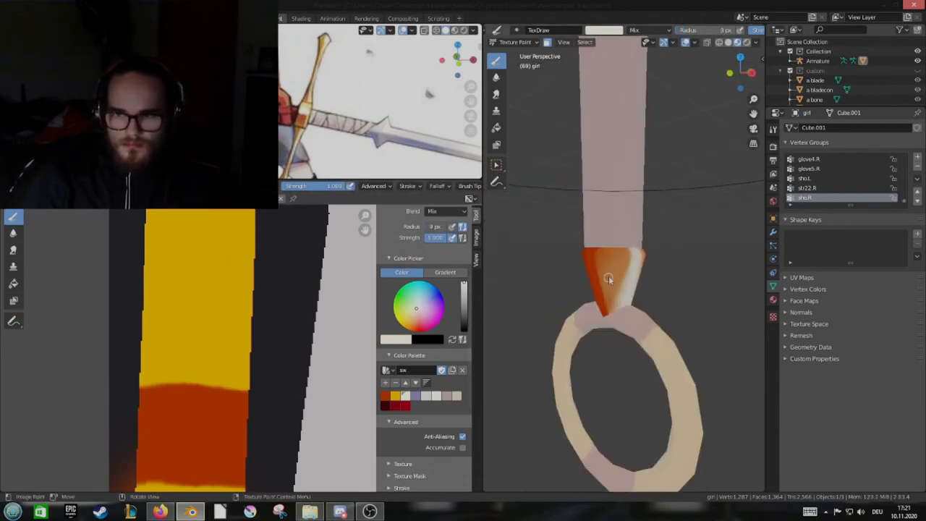
middle_drag(608, 253, 650, 274)
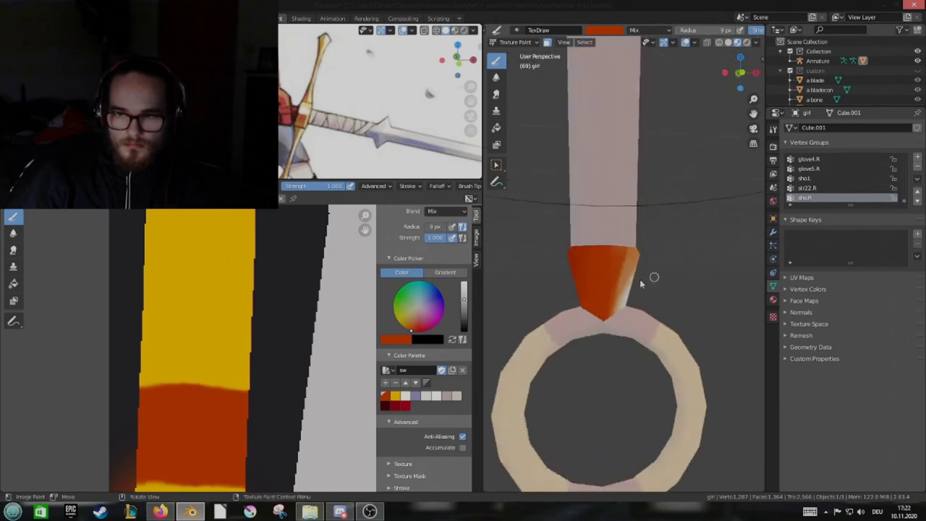
drag(434, 226, 449, 228)
mouse_move(606, 264)
middle_down()
mouse_move(654, 269)
mouse_move(446, 312)
middle_up()
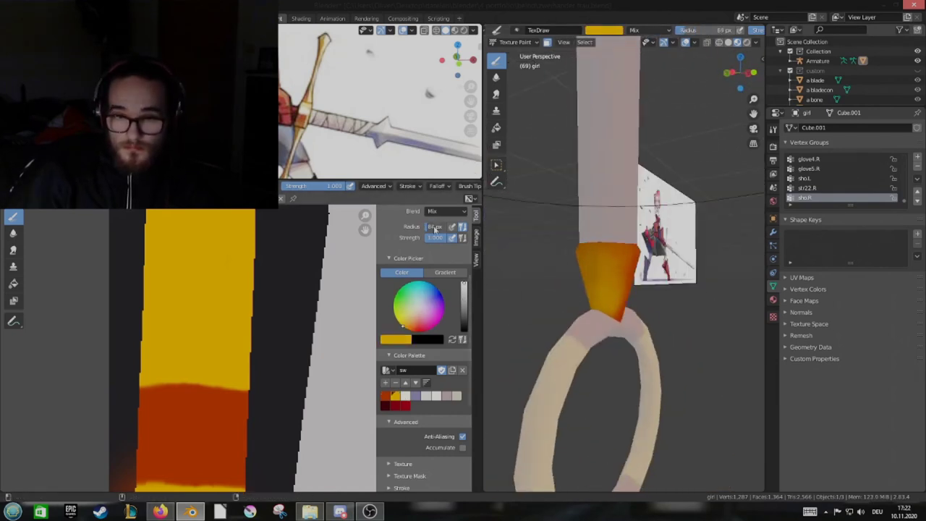
Paint yellow and orange-red bands onto the pommel ring
key(s)
middle_drag(622, 323, 527, 299)
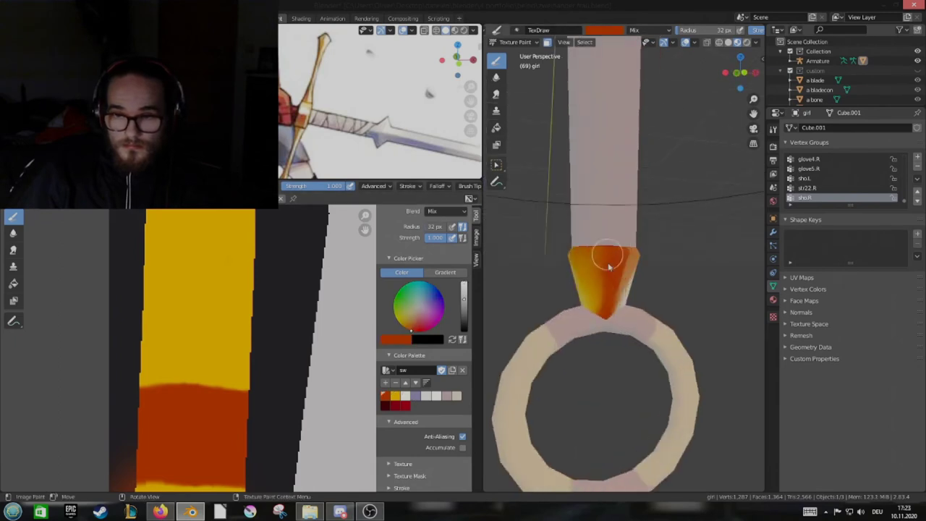
mouse_move(615, 267)
middle_down()
mouse_move(578, 263)
mouse_move(617, 257)
middle_up()
middle_drag(749, 251, 687, 234)
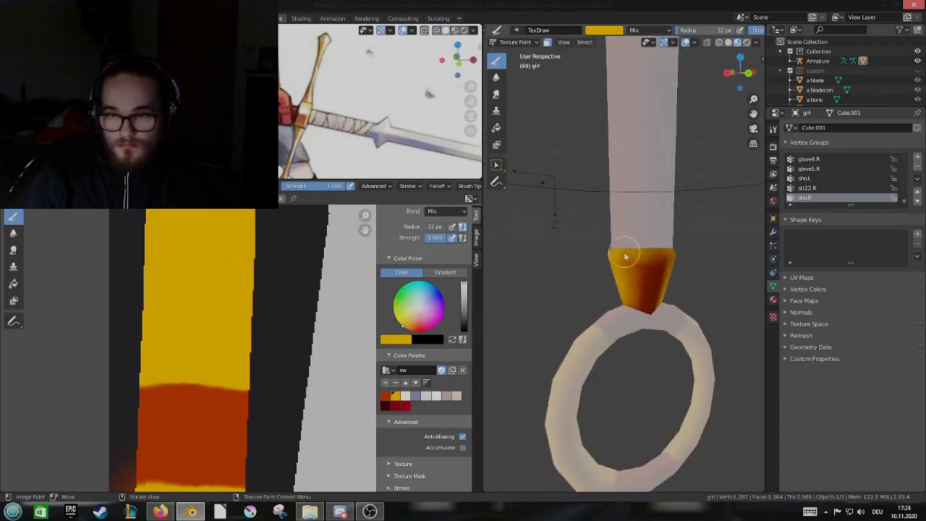
mouse_move(627, 289)
middle_down()
mouse_move(606, 299)
mouse_move(733, 285)
mouse_move(699, 361)
middle_up()
click(395, 396)
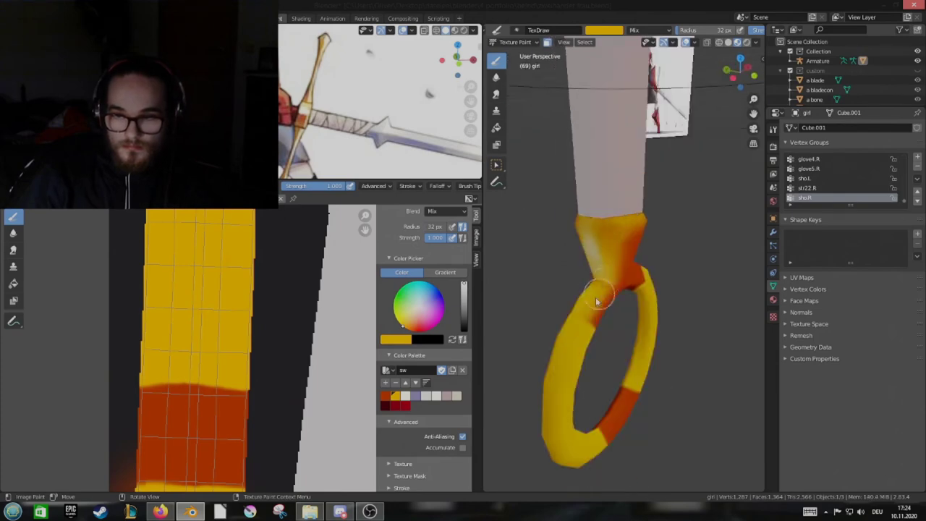
mouse_move(596, 300)
middle_down()
mouse_move(676, 276)
mouse_move(607, 250)
mouse_move(578, 260)
mouse_move(664, 259)
mouse_move(653, 248)
middle_up()
click(385, 395)
click(395, 396)
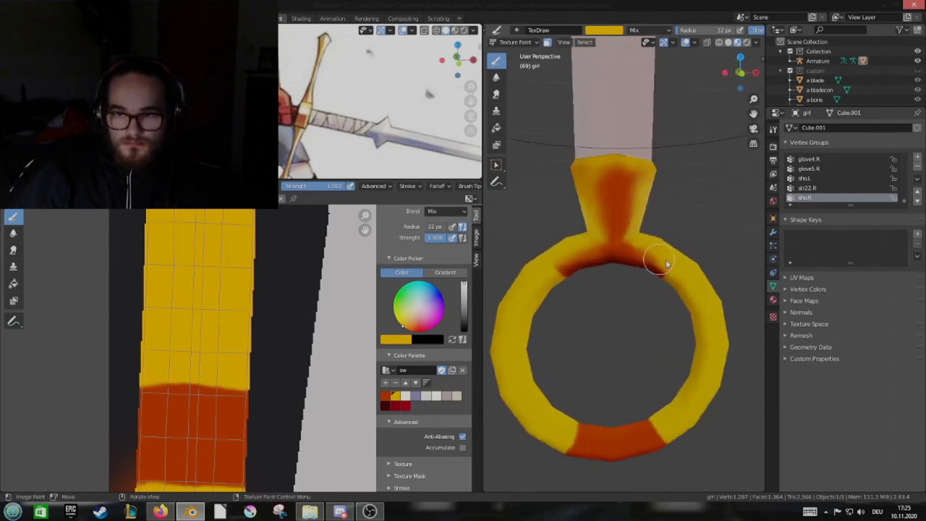
Paint orange-red shading over the ring's inner lower-right edge
mouse_move(520, 275)
middle_down()
mouse_move(645, 263)
mouse_move(632, 272)
mouse_move(648, 246)
mouse_move(575, 248)
mouse_move(647, 238)
mouse_move(646, 265)
middle_up()
key(s)
mouse_move(658, 445)
middle_down()
mouse_move(672, 304)
mouse_move(657, 241)
mouse_move(631, 277)
mouse_move(646, 268)
mouse_move(612, 232)
middle_up()
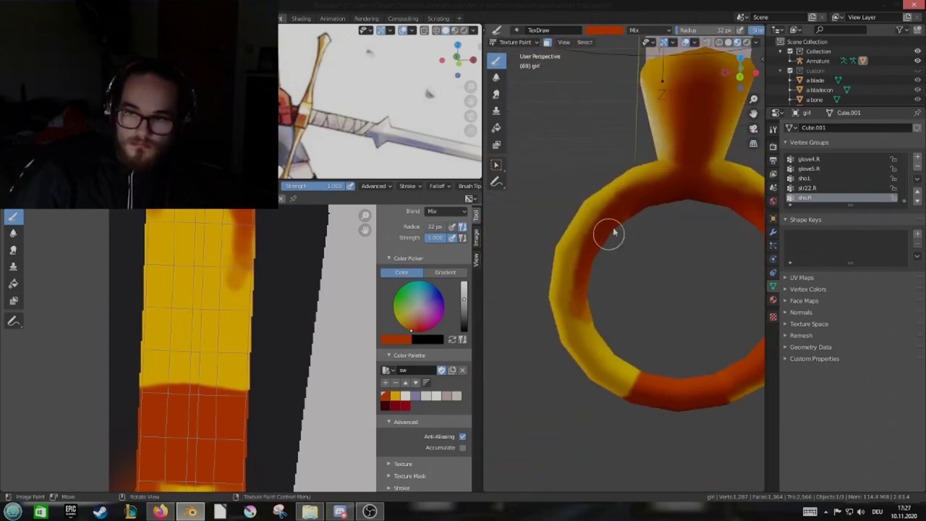
mouse_move(633, 326)
middle_down()
mouse_move(645, 340)
mouse_move(635, 238)
mouse_move(615, 265)
middle_up()
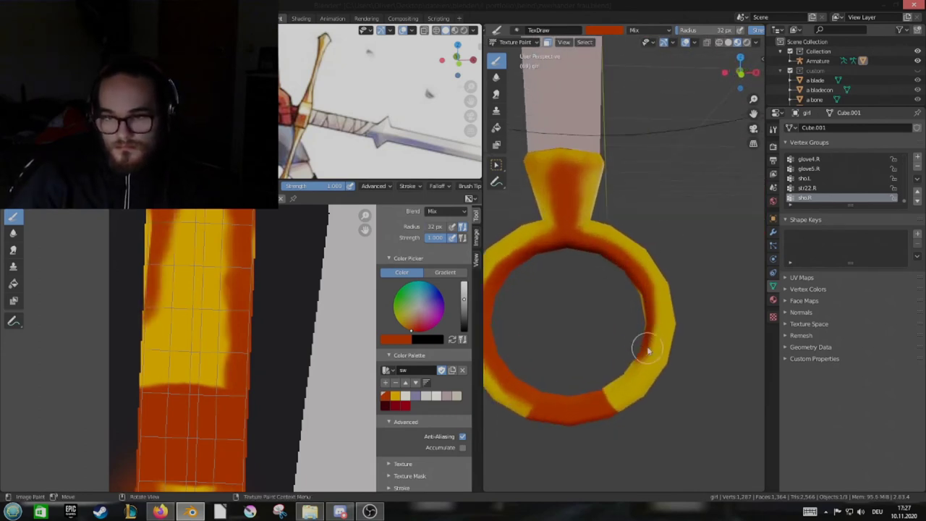
middle_drag(648, 350, 629, 358)
drag(629, 358, 618, 367)
middle_drag(638, 356, 667, 310)
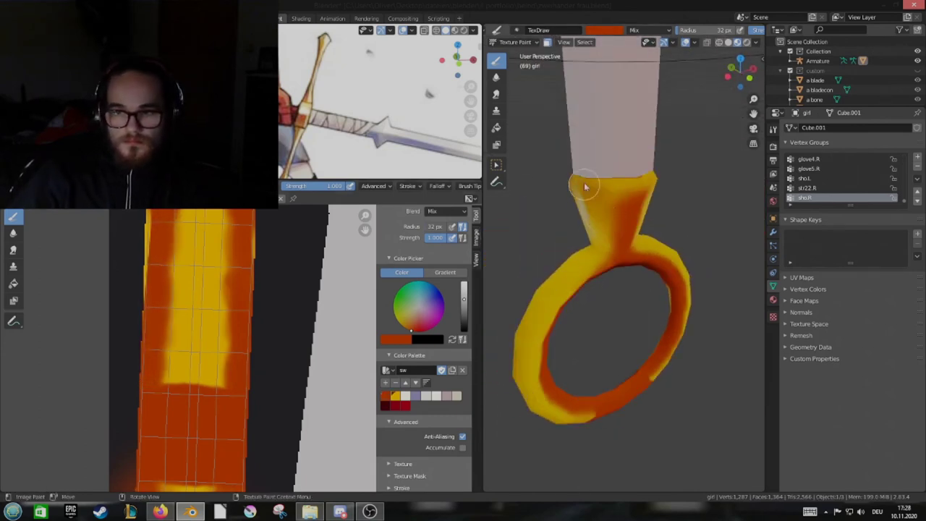
Switch back to yellow and paint the ring's outer face
key(s)
mouse_move(585, 187)
middle_down()
mouse_move(620, 181)
mouse_move(605, 207)
mouse_move(601, 193)
mouse_move(626, 260)
mouse_move(665, 192)
mouse_move(622, 205)
mouse_move(639, 251)
mouse_move(639, 218)
mouse_move(629, 239)
mouse_move(612, 243)
mouse_move(571, 336)
mouse_move(615, 274)
middle_up()
click(405, 396)
key(s)
mouse_move(687, 282)
middle_down()
mouse_move(637, 354)
mouse_move(557, 296)
middle_up()
Sample dark orange-red and paint along the sword's lower handle toward the ring
key(s)
mouse_move(619, 340)
middle_down()
mouse_move(658, 304)
mouse_move(661, 213)
middle_up()
middle_drag(669, 332, 499, 379)
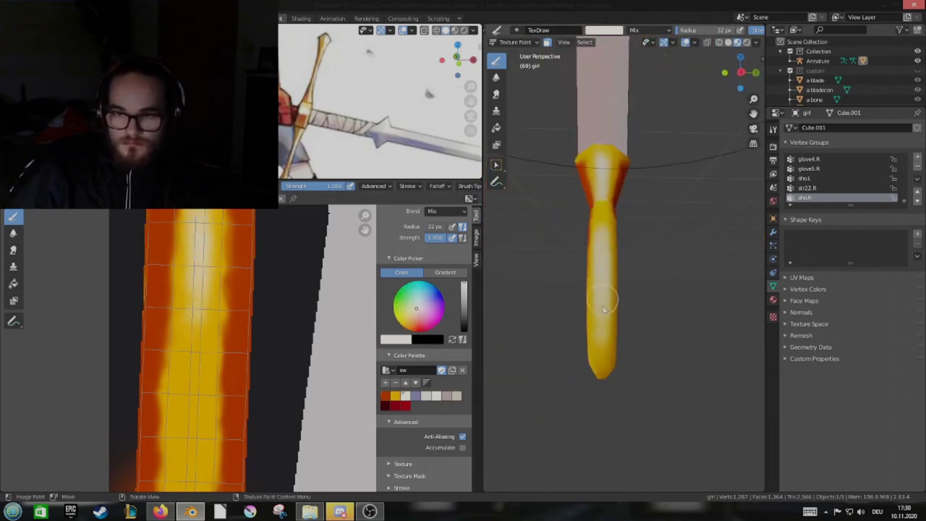
middle_drag(604, 309, 647, 324)
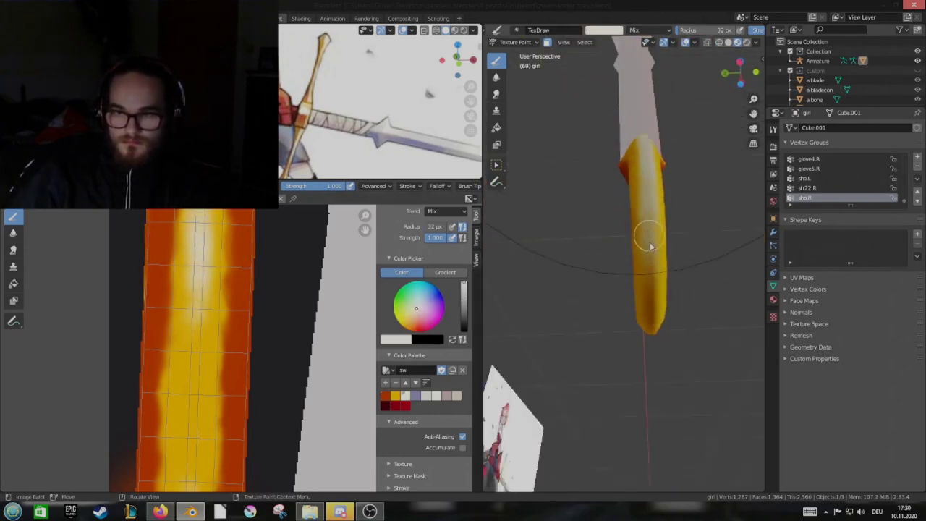
mouse_move(650, 247)
middle_down()
mouse_move(596, 279)
mouse_move(593, 234)
middle_up()
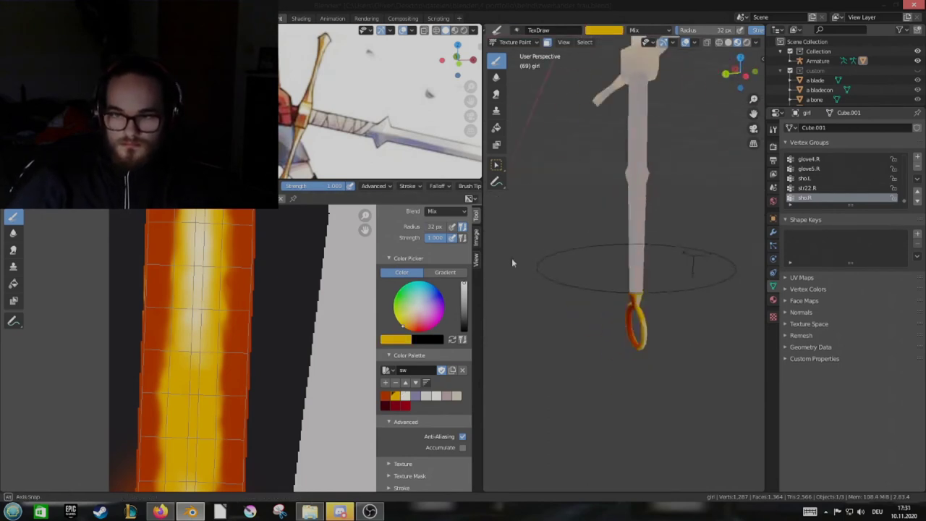
Put the sword mesh into Edit Mode and inspect the crossguard from several angles
key(Tab)
scroll(636, 239, up, 3)
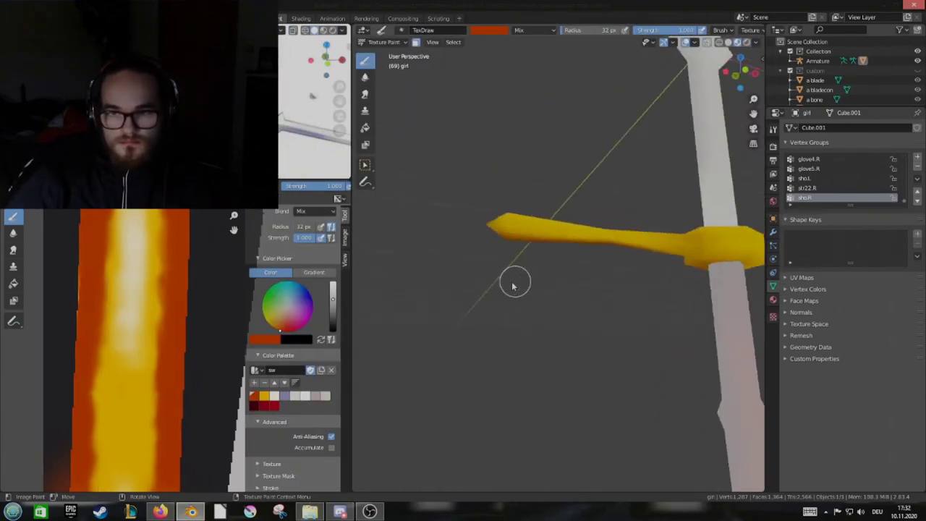
mouse_move(458, 267)
middle_down()
mouse_move(580, 261)
mouse_move(547, 304)
middle_up()
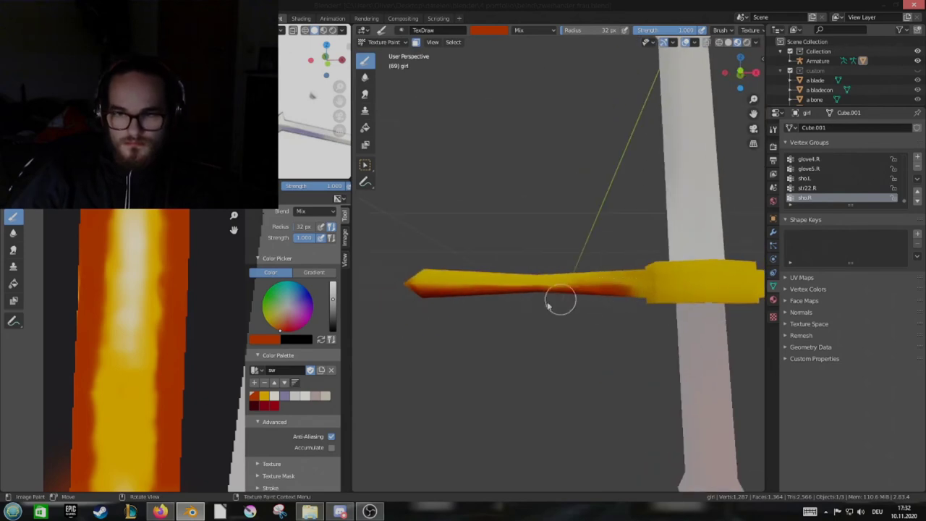
mouse_move(649, 293)
middle_down()
mouse_move(509, 257)
mouse_move(539, 364)
mouse_move(613, 288)
middle_up()
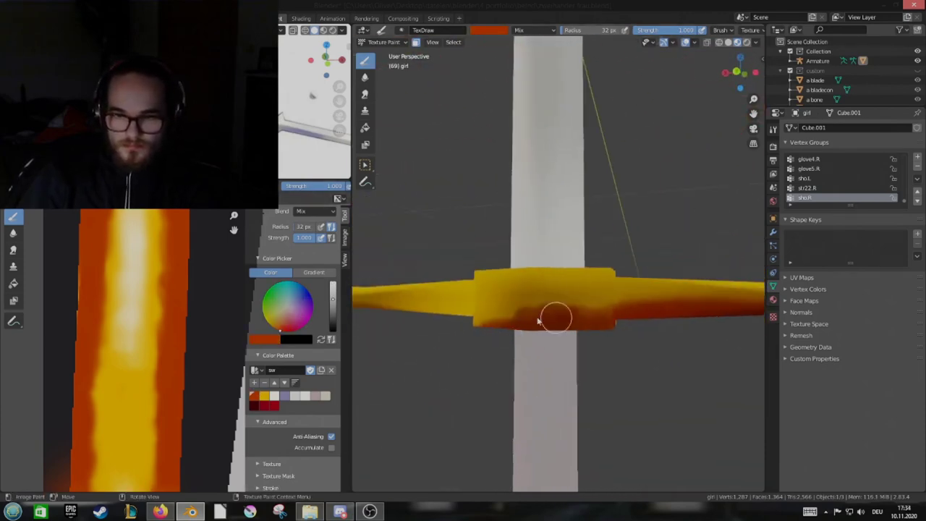
mouse_move(613, 288)
middle_down()
mouse_move(504, 325)
mouse_move(557, 316)
middle_up()
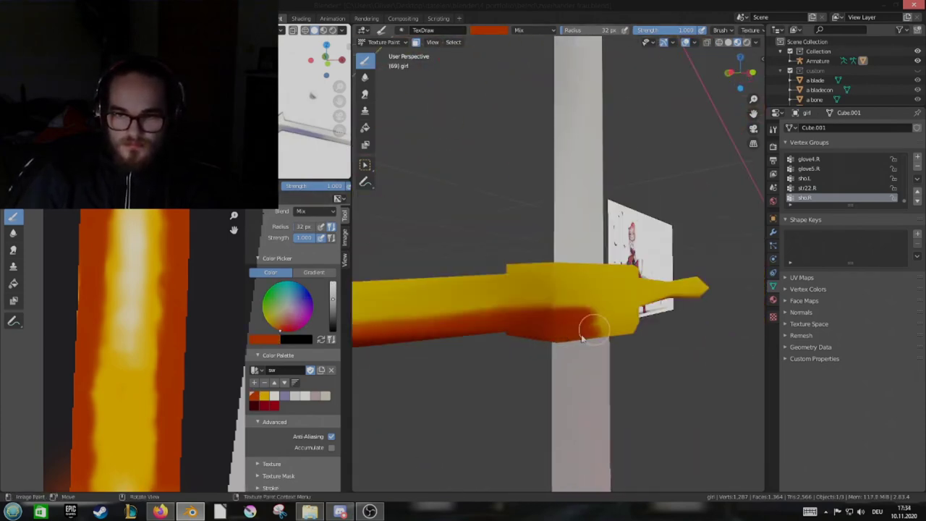
mouse_move(621, 337)
middle_down()
mouse_move(519, 318)
mouse_move(542, 310)
mouse_move(608, 342)
mouse_move(536, 341)
middle_up()
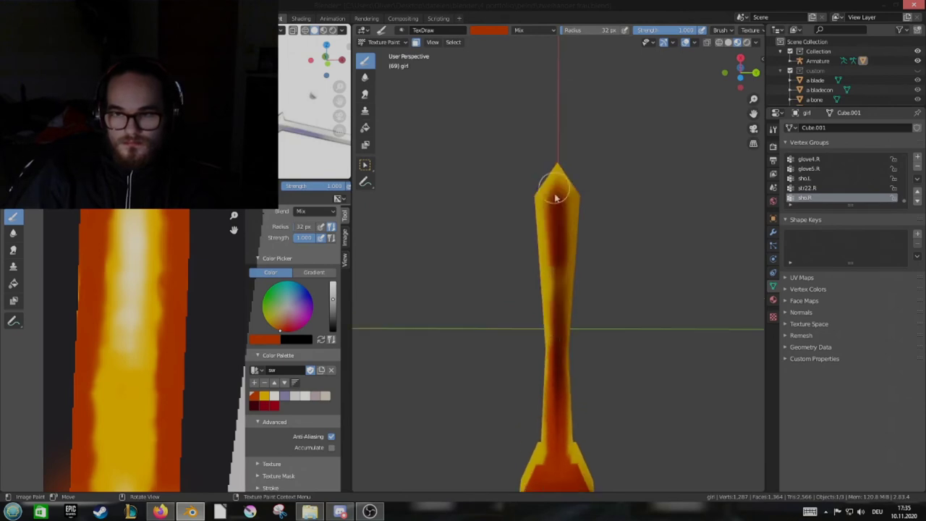
mouse_move(556, 196)
middle_down()
mouse_move(511, 343)
mouse_move(487, 351)
mouse_move(623, 359)
mouse_move(533, 326)
mouse_move(658, 330)
middle_up()
Sample yellow, white and gold to paint the crossguard arms and centre
key(s)
middle_drag(572, 358, 498, 320)
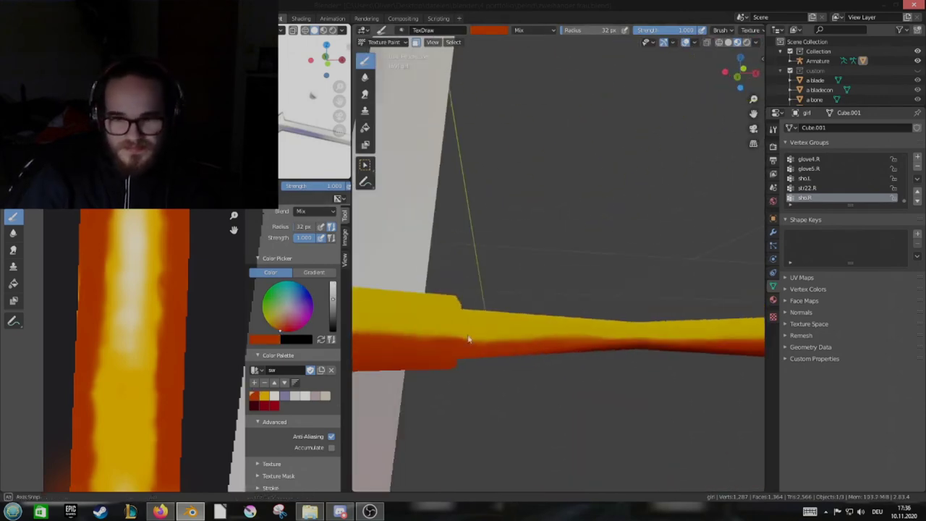
key(s)
mouse_move(529, 397)
middle_down()
mouse_move(496, 371)
mouse_move(586, 330)
mouse_move(516, 347)
mouse_move(588, 377)
mouse_move(589, 334)
middle_up()
key(s)
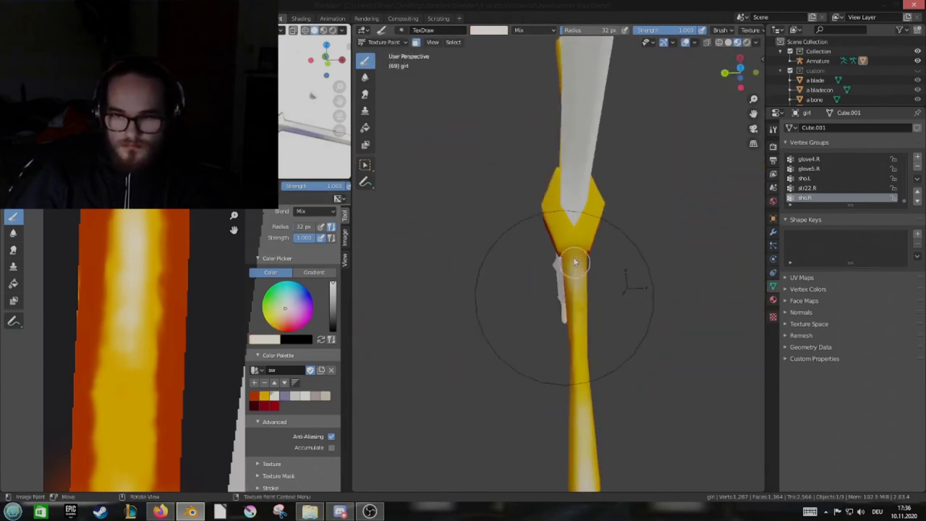
mouse_move(573, 262)
middle_down()
mouse_move(570, 299)
mouse_move(543, 306)
mouse_move(696, 331)
mouse_move(687, 288)
mouse_move(506, 376)
middle_up()
mouse_move(548, 308)
middle_down()
mouse_move(613, 293)
mouse_move(547, 295)
mouse_move(558, 282)
mouse_move(596, 280)
mouse_move(613, 283)
mouse_move(647, 313)
mouse_move(627, 297)
mouse_move(564, 311)
mouse_move(574, 351)
mouse_move(554, 296)
mouse_move(606, 292)
mouse_move(599, 329)
mouse_move(479, 440)
mouse_move(664, 306)
mouse_move(651, 362)
middle_up()
key(s)
key(s)
key(s)
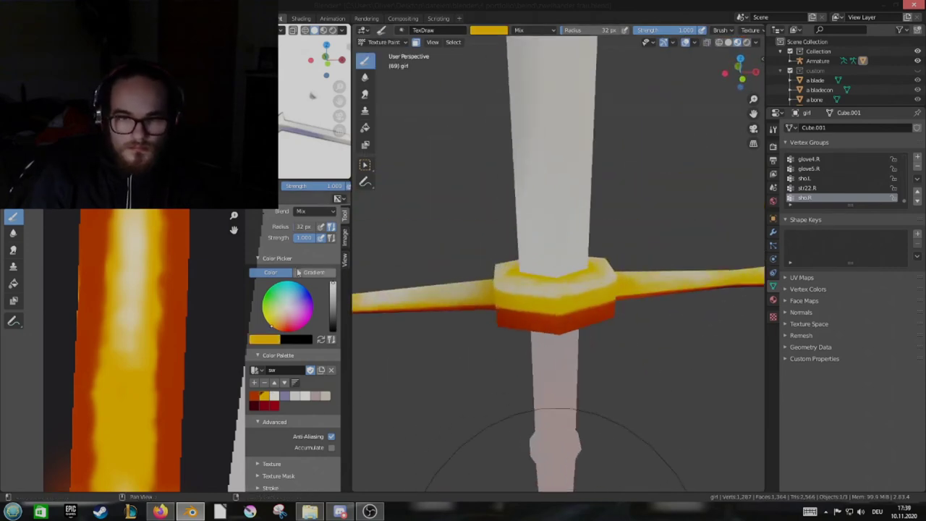
mouse_move(573, 296)
middle_down()
mouse_move(678, 285)
mouse_move(712, 264)
mouse_move(426, 266)
mouse_move(663, 306)
mouse_move(548, 289)
mouse_move(657, 337)
mouse_move(491, 316)
mouse_move(610, 283)
mouse_move(497, 364)
middle_up()
key(s)
Return to Texture Paint and frame the red handle and crossguard from the front
key(Tab)
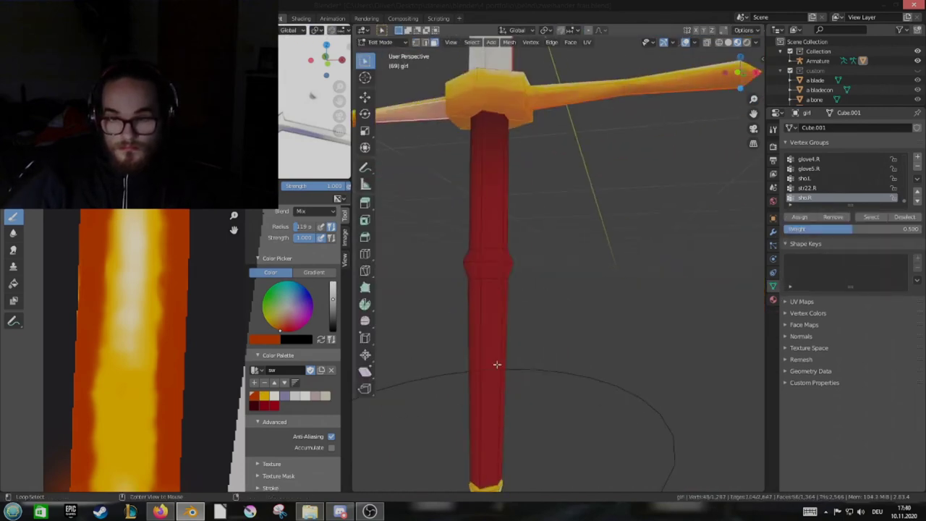
key(Tab)
middle_drag(504, 231, 564, 304)
scroll(626, 351, up, 2)
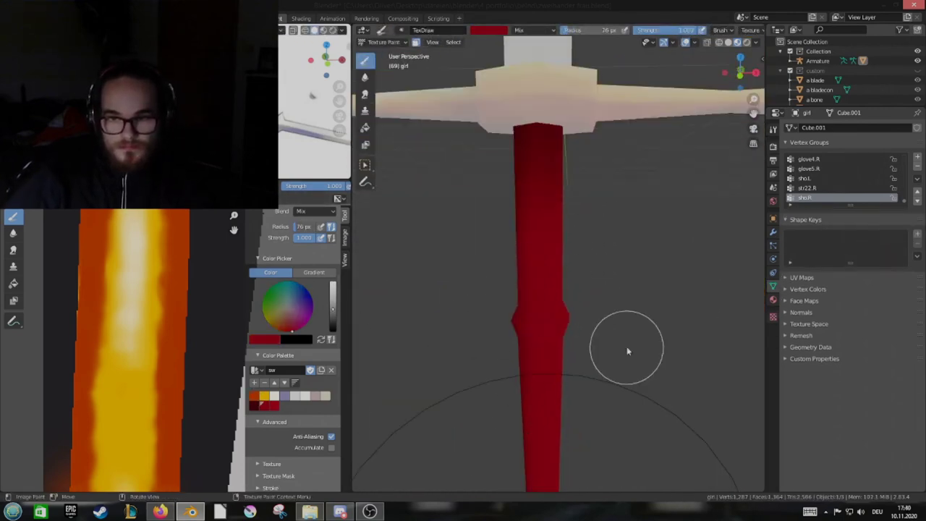
middle_drag(626, 352, 533, 248)
middle_drag(677, 339, 679, 355)
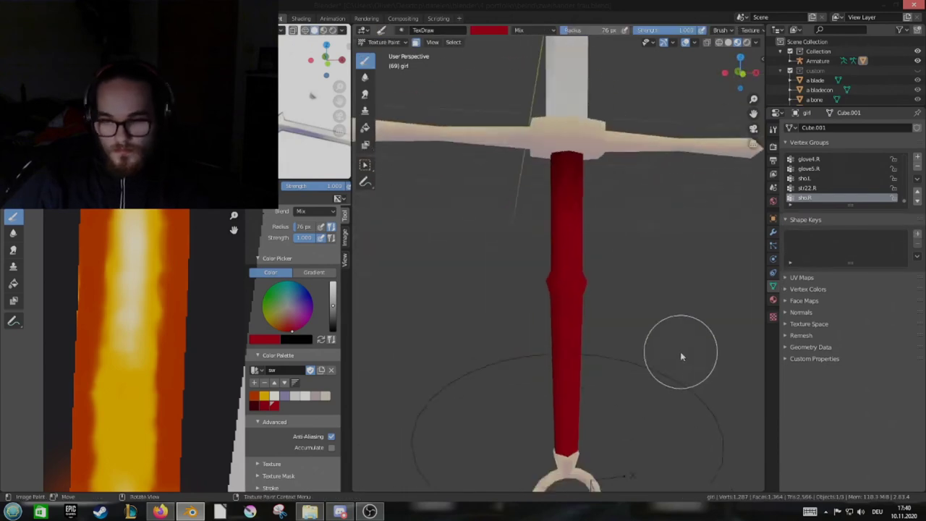
scroll(623, 190, up, 4)
scroll(622, 190, down, 4)
mouse_move(541, 161)
middle_down()
mouse_move(580, 190)
mouse_move(552, 213)
mouse_move(617, 201)
mouse_move(606, 253)
mouse_move(557, 241)
mouse_move(634, 260)
mouse_move(560, 369)
mouse_move(579, 325)
mouse_move(624, 296)
mouse_move(533, 268)
mouse_move(637, 275)
mouse_move(606, 275)
mouse_move(535, 246)
mouse_move(536, 334)
mouse_move(569, 227)
mouse_move(529, 224)
mouse_move(584, 221)
mouse_move(642, 296)
mouse_move(585, 317)
mouse_move(582, 303)
mouse_move(601, 393)
mouse_move(595, 275)
mouse_move(562, 381)
middle_up()
Sample the red handle colour and shade the grip darker toward the guard and pommel
key(Tab)
key(Tab)
mouse_move(560, 229)
middle_down()
mouse_move(585, 330)
mouse_move(599, 267)
mouse_move(673, 285)
mouse_move(563, 281)
mouse_move(570, 299)
mouse_move(554, 348)
middle_up()
middle_drag(573, 393, 500, 316)
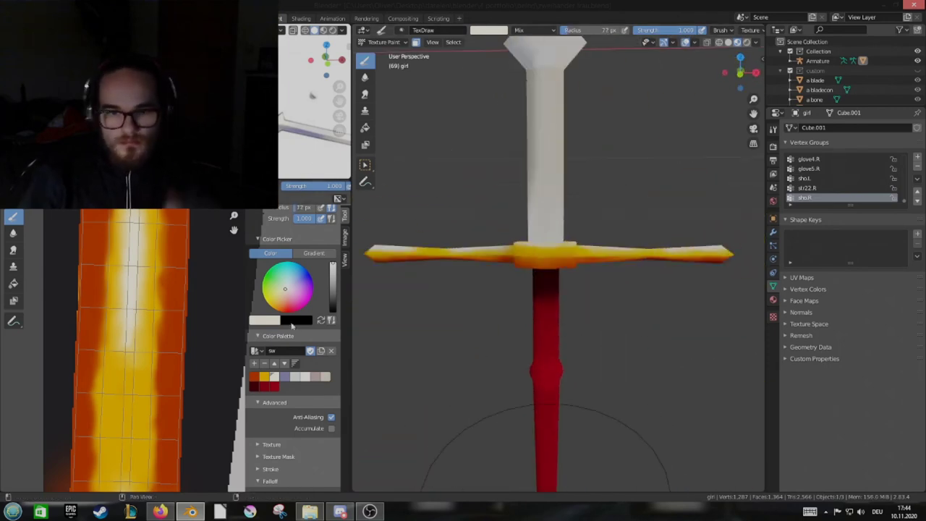
key(s)
scroll(500, 316, up, 3)
mouse_move(610, 334)
middle_down()
mouse_move(594, 324)
mouse_move(598, 295)
middle_up()
scroll(599, 295, down, 3)
scroll(607, 319, up, 2)
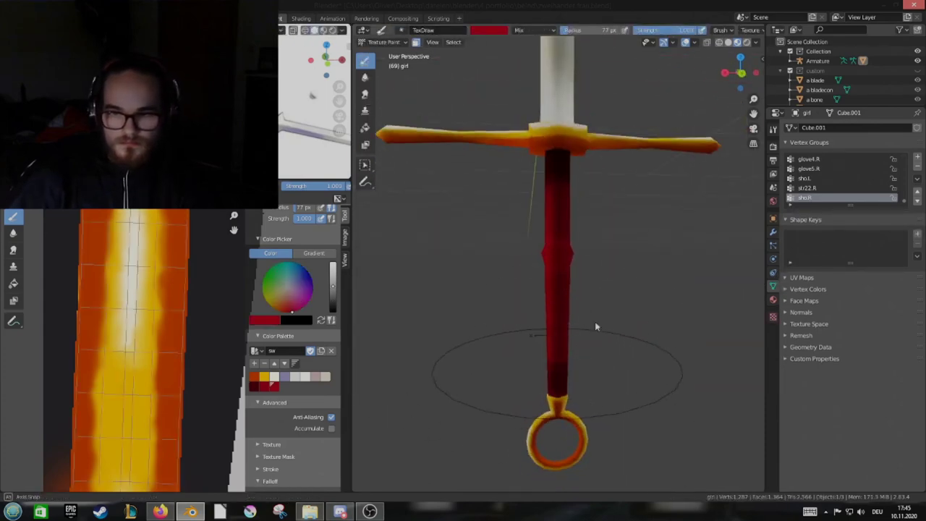
mouse_move(594, 327)
middle_down()
mouse_move(593, 314)
mouse_move(666, 238)
mouse_move(579, 304)
mouse_move(565, 288)
mouse_move(575, 358)
mouse_move(574, 248)
middle_up()
scroll(578, 304, up, 2)
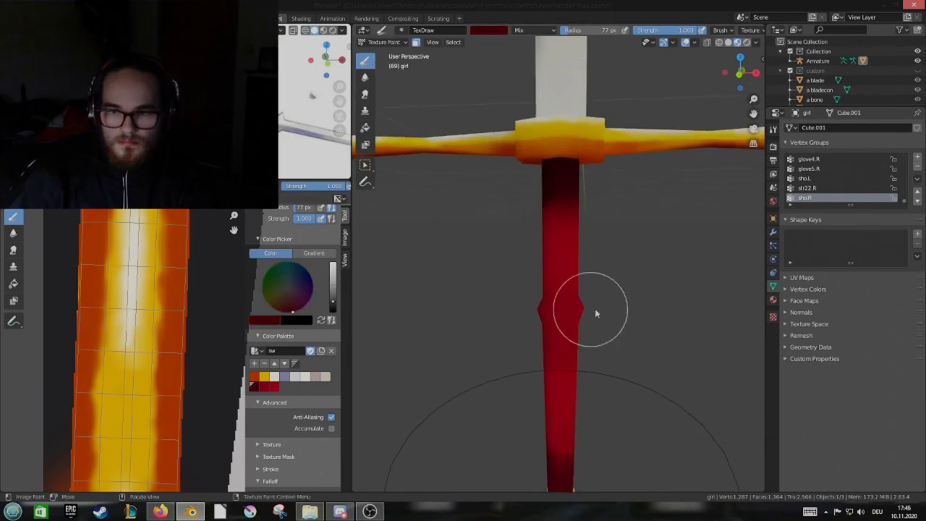
mouse_move(596, 314)
middle_down()
mouse_move(533, 310)
mouse_move(615, 310)
mouse_move(531, 306)
mouse_move(656, 294)
middle_up()
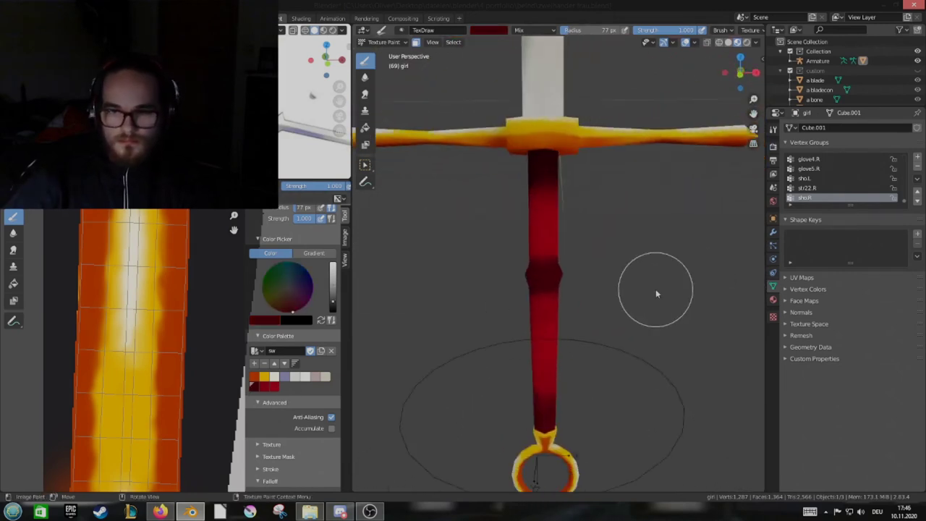
Paint dark rings edging the grip's central collar, working around all its sides
scroll(653, 291, down, 4)
scroll(653, 292, up, 6)
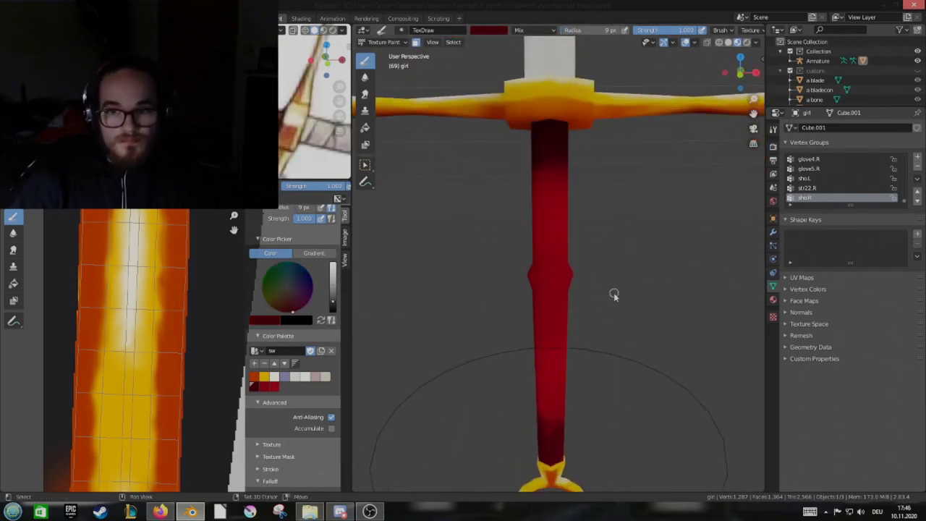
mouse_move(517, 293)
middle_down()
mouse_move(579, 300)
mouse_move(543, 306)
mouse_move(639, 300)
middle_up()
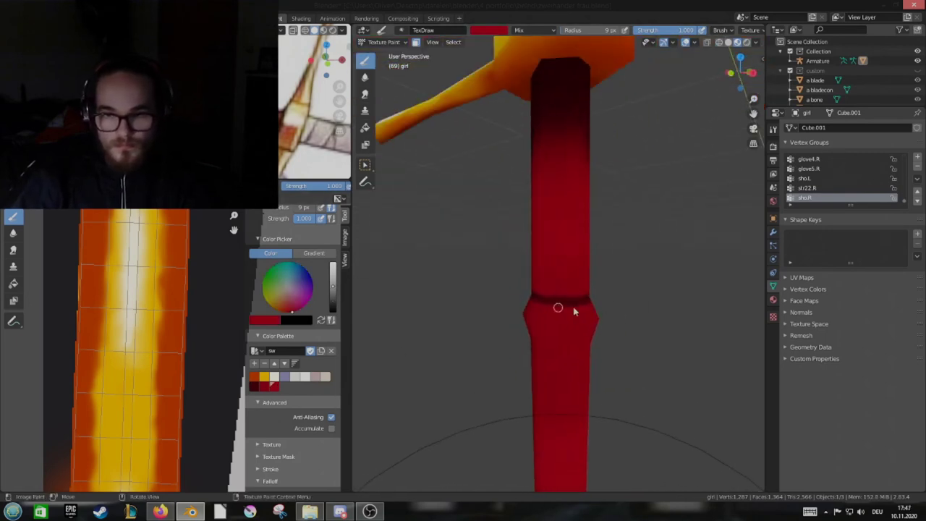
mouse_move(550, 321)
middle_down()
mouse_move(526, 296)
mouse_move(564, 305)
mouse_move(609, 248)
mouse_move(661, 275)
mouse_move(512, 285)
middle_up()
mouse_move(579, 260)
middle_down()
mouse_move(560, 260)
mouse_move(564, 279)
mouse_move(537, 281)
mouse_move(611, 295)
mouse_move(542, 284)
mouse_move(594, 281)
middle_up()
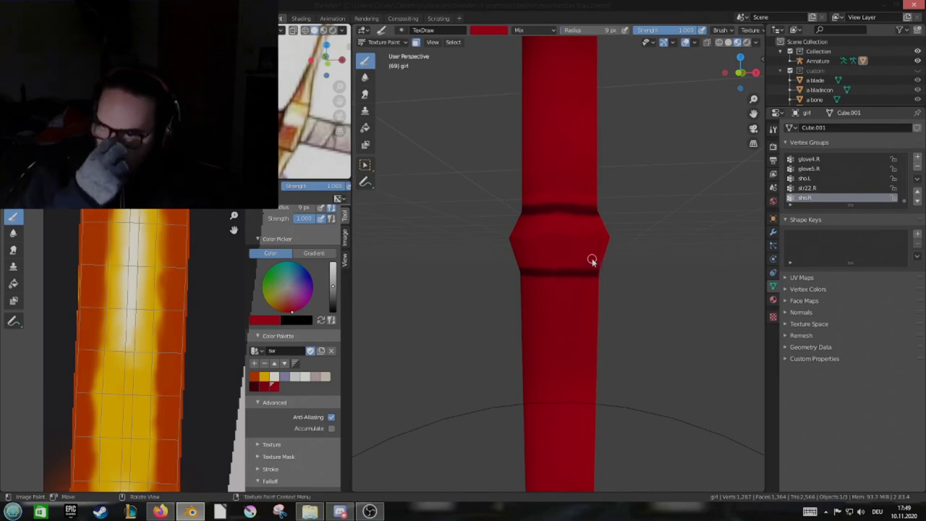
mouse_move(535, 265)
middle_down()
mouse_move(562, 266)
mouse_move(551, 265)
mouse_move(593, 247)
middle_up()
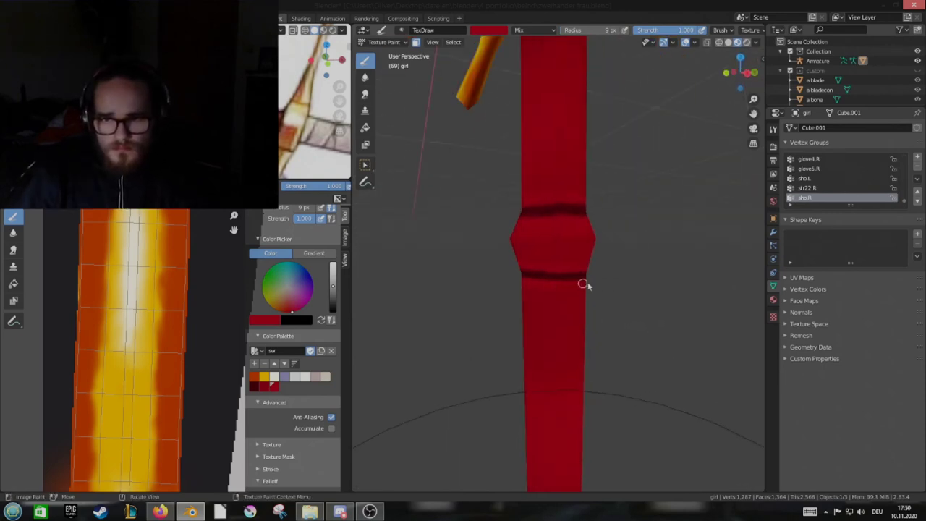
mouse_move(583, 284)
middle_down()
mouse_move(607, 303)
mouse_move(567, 332)
middle_up()
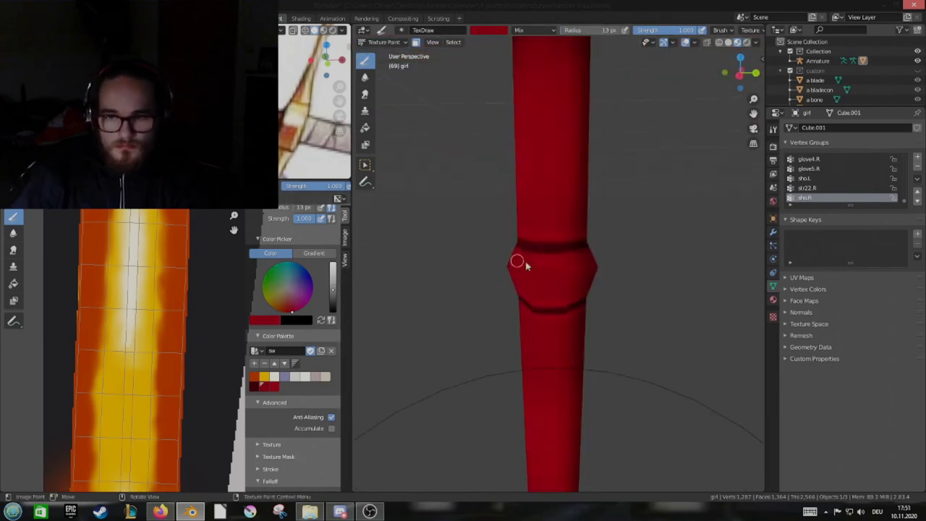
mouse_move(526, 266)
middle_down()
mouse_move(526, 256)
mouse_move(574, 310)
mouse_move(599, 301)
mouse_move(549, 319)
mouse_move(558, 296)
mouse_move(641, 282)
middle_up()
Pick the light palette colour, sample the light grey shaft, and frame the upper shaft closely
scroll(630, 246, down, 5)
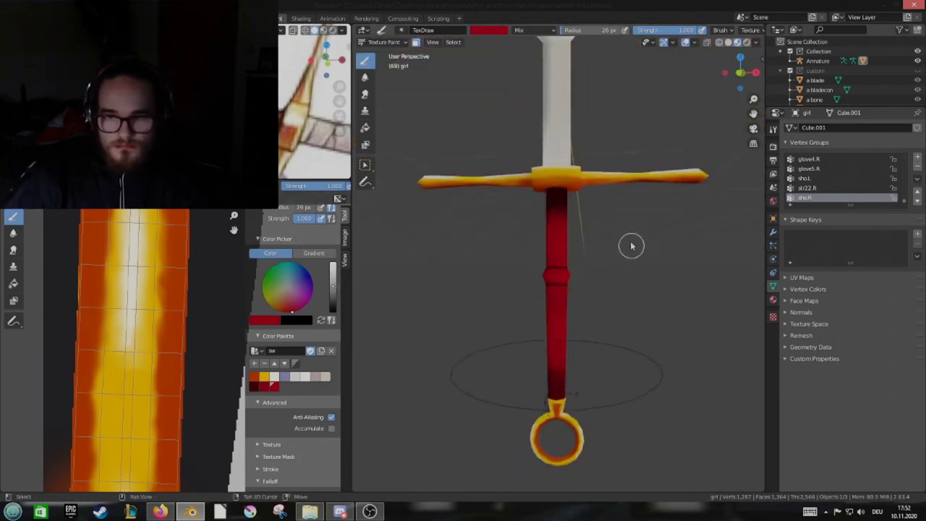
scroll(626, 350, up, 5)
mouse_move(626, 350)
middle_down()
mouse_move(645, 316)
mouse_move(541, 277)
mouse_move(552, 270)
mouse_move(623, 337)
mouse_move(606, 316)
middle_up()
scroll(624, 338, down, 3)
scroll(605, 316, up, 3)
click(325, 377)
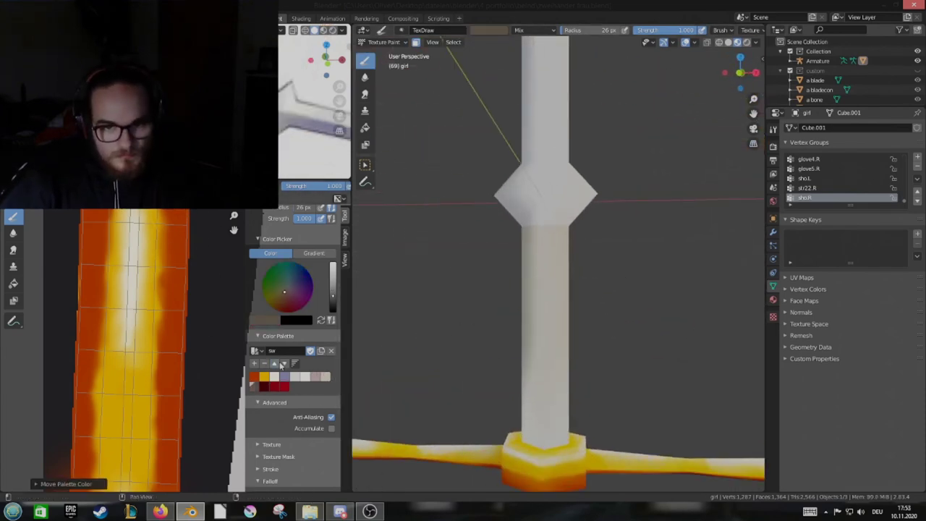
scroll(310, 241, up, 2)
ctrl+middle_drag(509, 236, 551, 268)
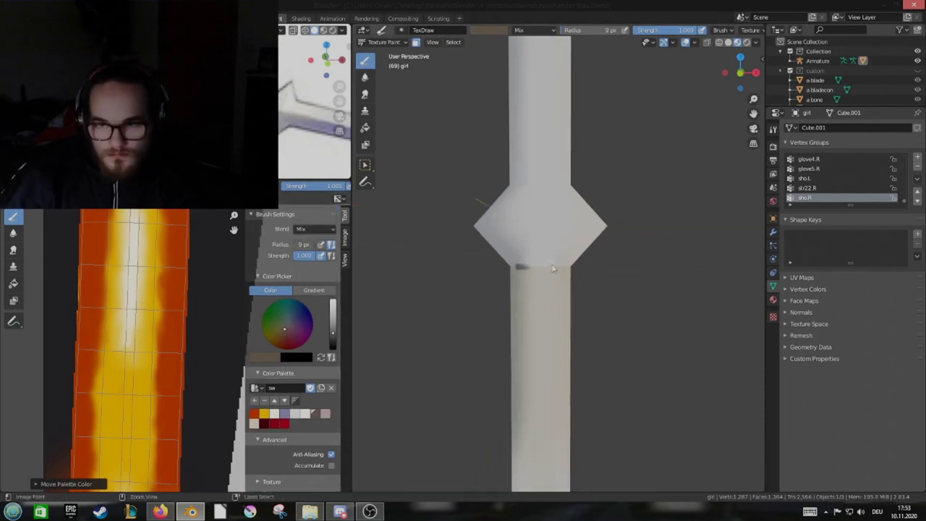
mouse_move(446, 262)
middle_down()
mouse_move(563, 282)
mouse_move(605, 270)
mouse_move(550, 263)
mouse_move(636, 256)
middle_up()
key(s)
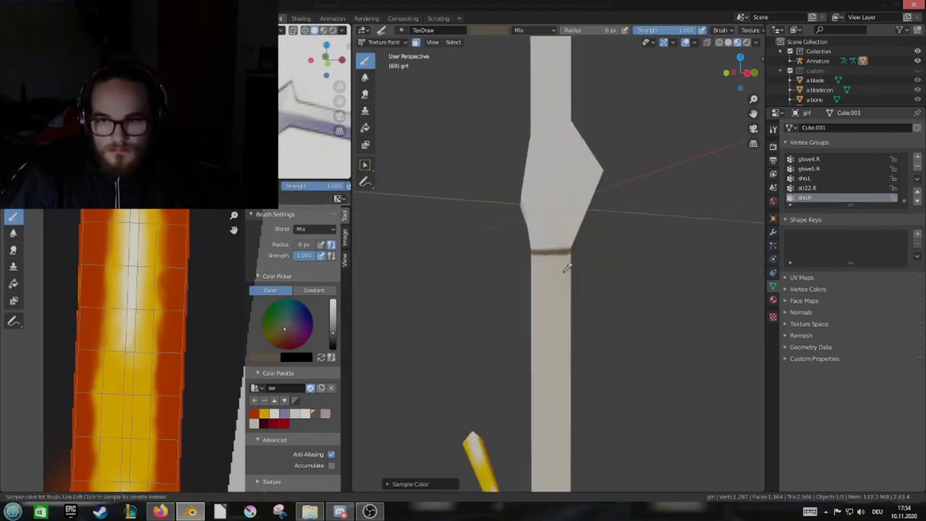
mouse_move(567, 267)
middle_down()
mouse_move(593, 263)
mouse_move(558, 259)
mouse_move(554, 352)
mouse_move(565, 313)
mouse_move(602, 350)
mouse_move(586, 339)
mouse_move(564, 347)
mouse_move(566, 362)
mouse_move(545, 352)
mouse_move(600, 365)
mouse_move(603, 348)
mouse_move(554, 345)
mouse_move(533, 330)
mouse_move(564, 347)
mouse_move(549, 337)
mouse_move(621, 313)
mouse_move(620, 399)
mouse_move(597, 323)
middle_up()
Stroke dark diagonal wrap lines across the shaft using the dark grey line colour
drag(598, 324, 547, 297)
middle_drag(547, 296, 564, 310)
drag(564, 311, 600, 330)
mouse_move(600, 329)
middle_down()
mouse_move(666, 376)
mouse_move(601, 348)
mouse_move(547, 304)
mouse_move(562, 320)
mouse_move(554, 288)
mouse_move(571, 304)
middle_up()
key(s)
key(s)
key(s)
mouse_move(534, 278)
middle_down()
mouse_move(557, 316)
mouse_move(546, 289)
mouse_move(561, 283)
mouse_move(552, 256)
middle_up()
click(316, 413)
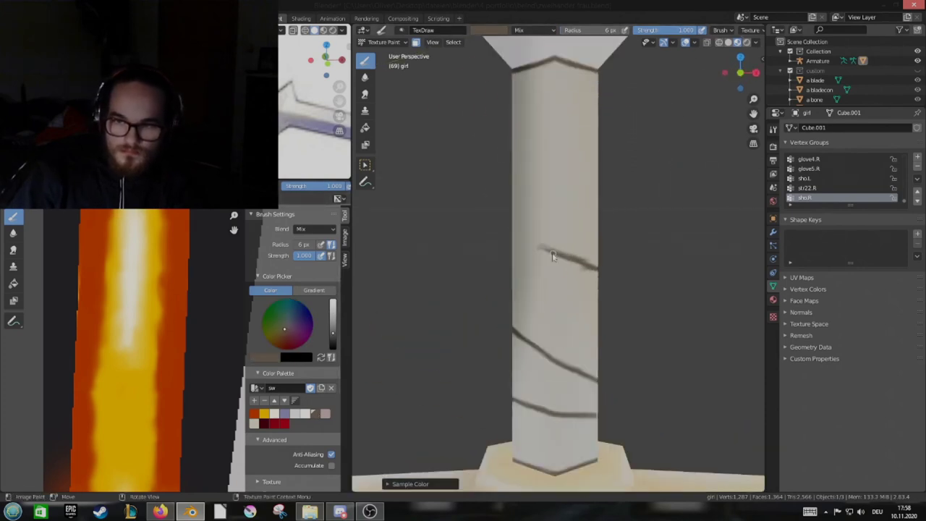
mouse_move(495, 328)
middle_down()
mouse_move(593, 255)
mouse_move(552, 251)
mouse_move(589, 265)
mouse_move(587, 297)
mouse_move(533, 319)
mouse_move(571, 258)
mouse_move(525, 269)
middle_up()
key(s)
key(s)
key(s)
scroll(86, 405, up, 1)
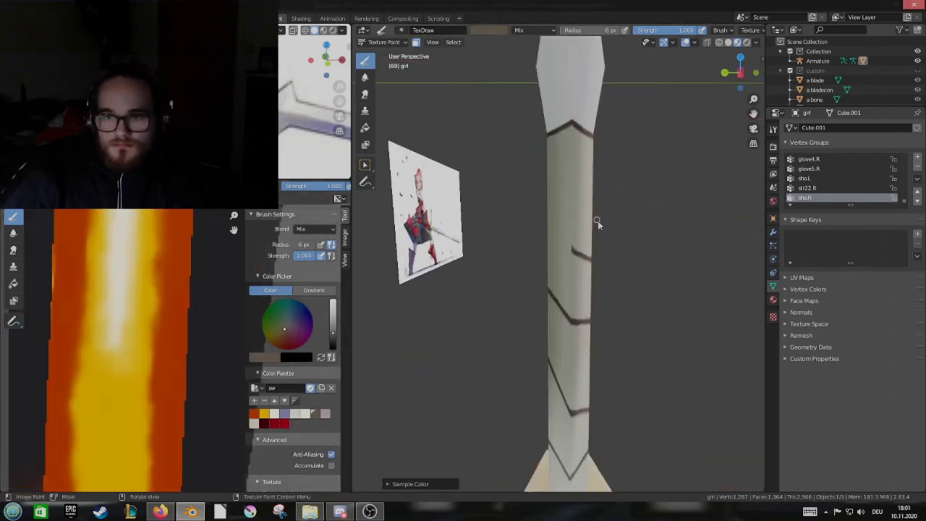
Paint two more dark wrap lines on the upper shaft and inspect them from the front
mouse_move(609, 254)
middle_down()
mouse_move(583, 266)
mouse_move(557, 259)
mouse_move(572, 264)
mouse_move(562, 263)
mouse_move(562, 246)
mouse_move(646, 249)
mouse_move(578, 255)
mouse_move(570, 268)
mouse_move(513, 244)
mouse_move(607, 237)
mouse_move(609, 248)
mouse_move(550, 229)
middle_up()
key(s)
key(s)
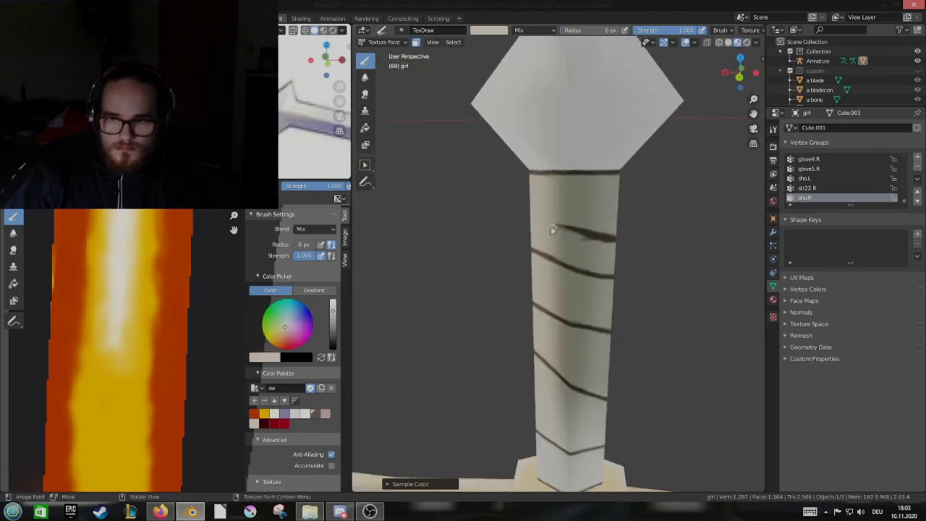
mouse_move(614, 251)
middle_down()
mouse_move(571, 248)
mouse_move(603, 238)
mouse_move(537, 248)
mouse_move(557, 267)
mouse_move(520, 263)
mouse_move(601, 244)
mouse_move(585, 228)
middle_up()
key(s)
drag(546, 219, 588, 237)
mouse_move(589, 237)
middle_down()
mouse_move(586, 225)
mouse_move(547, 258)
mouse_move(561, 234)
mouse_move(518, 230)
middle_up()
mouse_move(265, 427)
middle_down()
mouse_move(578, 216)
mouse_move(616, 212)
mouse_move(539, 213)
mouse_move(563, 222)
mouse_move(573, 268)
mouse_move(559, 242)
mouse_move(560, 327)
mouse_move(492, 314)
mouse_move(533, 314)
mouse_move(586, 333)
mouse_move(548, 201)
mouse_move(523, 237)
middle_up()
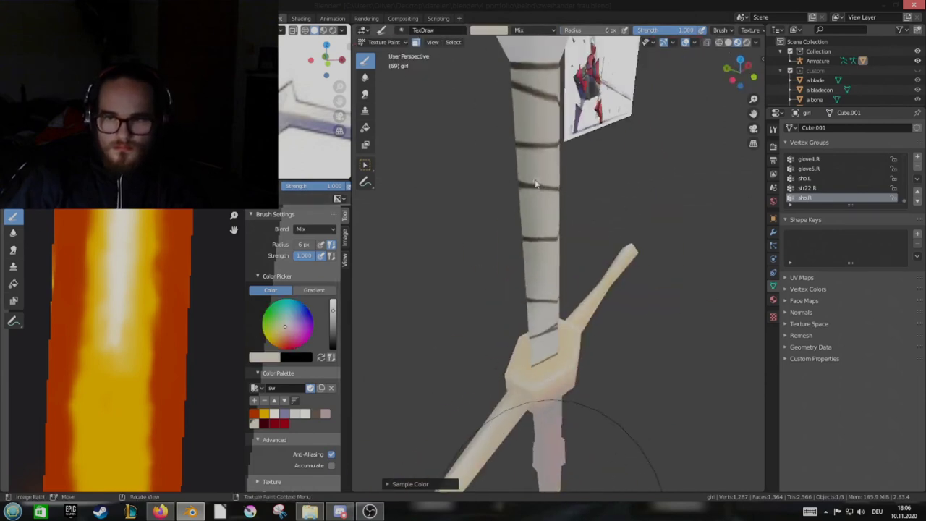
mouse_move(535, 183)
middle_down()
mouse_move(381, 376)
mouse_move(492, 203)
mouse_move(562, 207)
mouse_move(564, 341)
mouse_move(598, 355)
mouse_move(568, 329)
middle_up()
mouse_move(542, 383)
middle_down()
mouse_move(504, 333)
mouse_move(554, 368)
middle_up()
Choose the pink-brown swatch, enlarge the brush to 28 px, and tint the grip pinkish-lilac
click(324, 415)
mouse_move(622, 354)
middle_down()
mouse_move(661, 368)
mouse_move(557, 372)
mouse_move(723, 351)
mouse_move(543, 305)
middle_up()
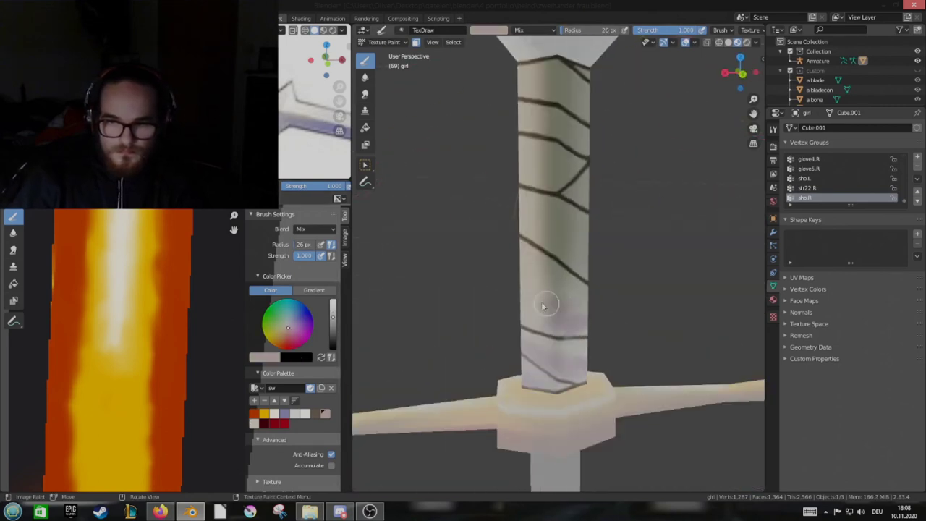
drag(543, 306, 549, 318)
middle_drag(550, 318, 515, 374)
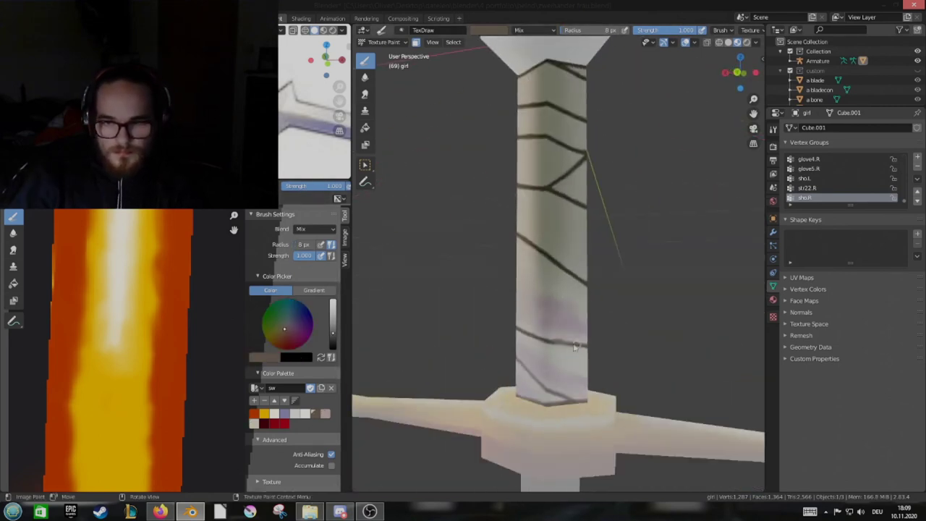
drag(310, 246, 340, 246)
mouse_move(578, 326)
middle_down()
mouse_move(619, 316)
mouse_move(563, 329)
mouse_move(573, 304)
mouse_move(542, 395)
mouse_move(541, 314)
mouse_move(564, 295)
mouse_move(684, 318)
mouse_move(537, 290)
mouse_move(585, 283)
mouse_move(558, 291)
mouse_move(531, 256)
mouse_move(668, 264)
mouse_move(630, 273)
mouse_move(726, 263)
middle_up()
Paint a lavender tint along the sword blade
scroll(634, 306, down, 5)
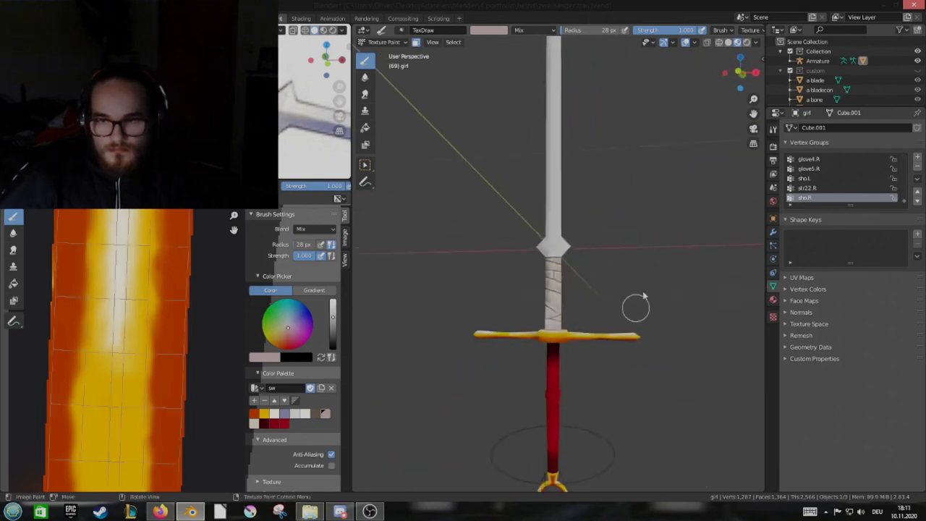
scroll(612, 261, up, 4)
scroll(612, 260, up, 2)
mouse_move(528, 317)
middle_down()
mouse_move(541, 333)
mouse_move(534, 385)
mouse_move(596, 225)
mouse_move(544, 250)
mouse_move(554, 154)
mouse_move(512, 275)
mouse_move(702, 289)
mouse_move(594, 283)
middle_up()
scroll(594, 283, down, 3)
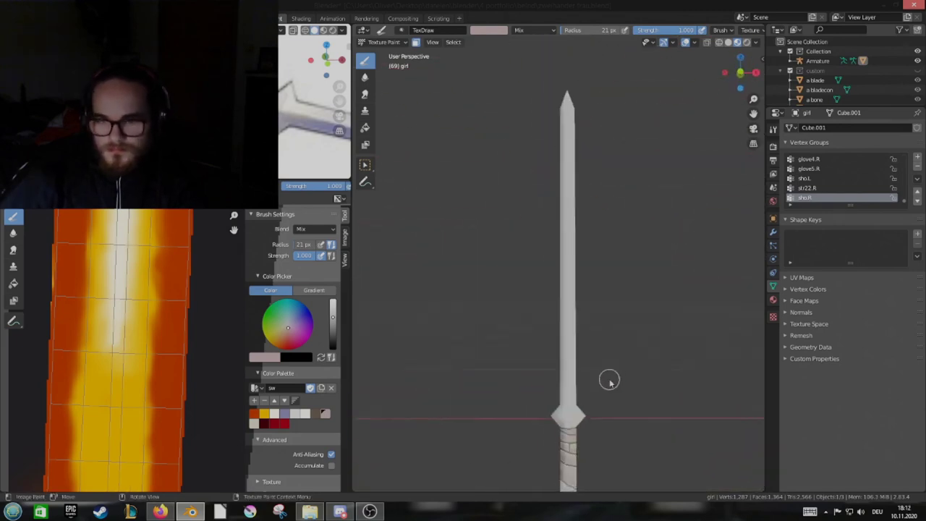
scroll(479, 354, up, 2)
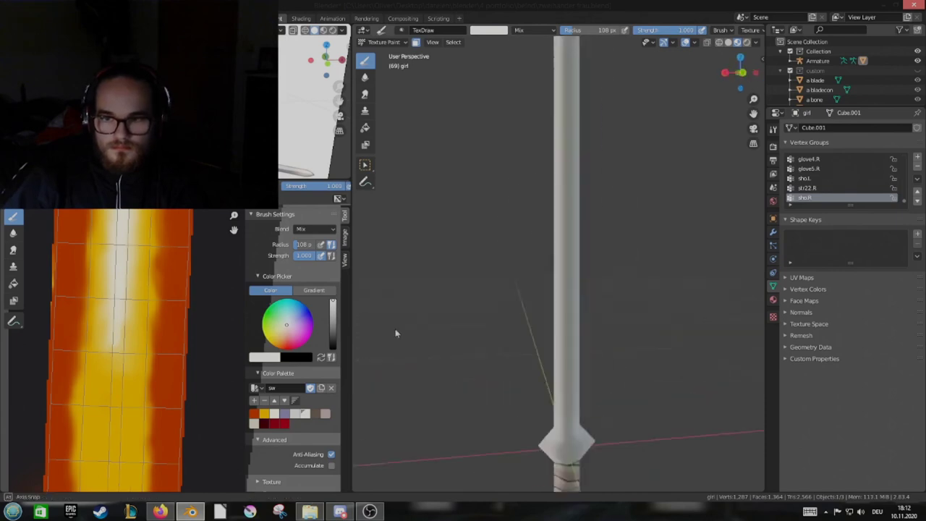
middle_drag(395, 332, 629, 273)
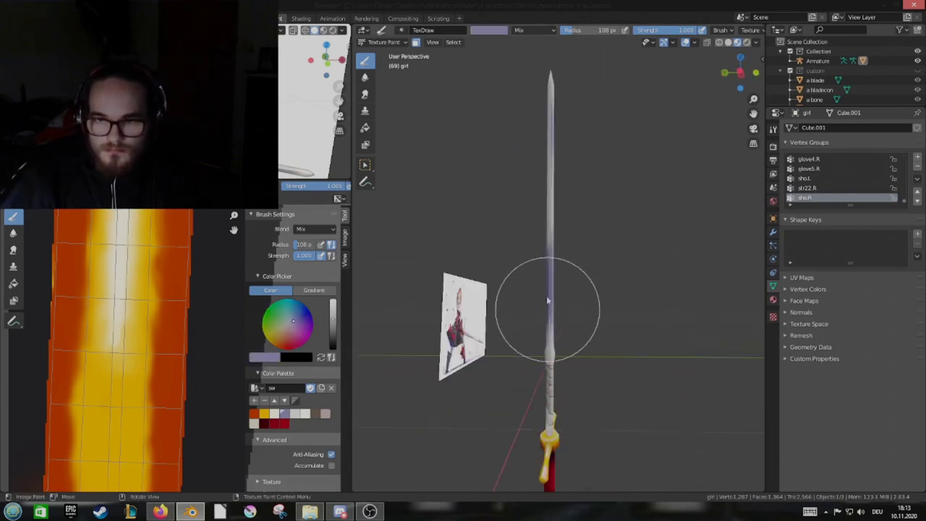
middle_drag(548, 300, 628, 288)
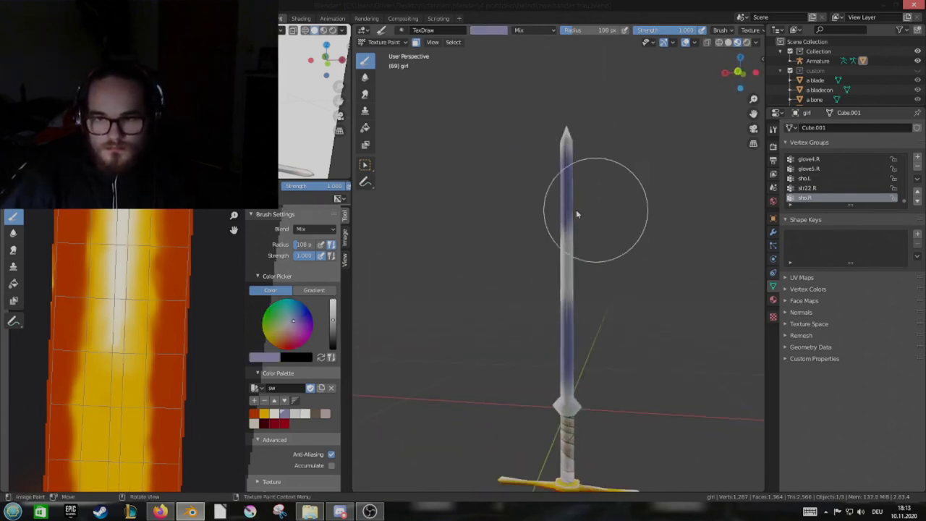
mouse_move(555, 319)
middle_down()
mouse_move(529, 331)
mouse_move(586, 292)
middle_up()
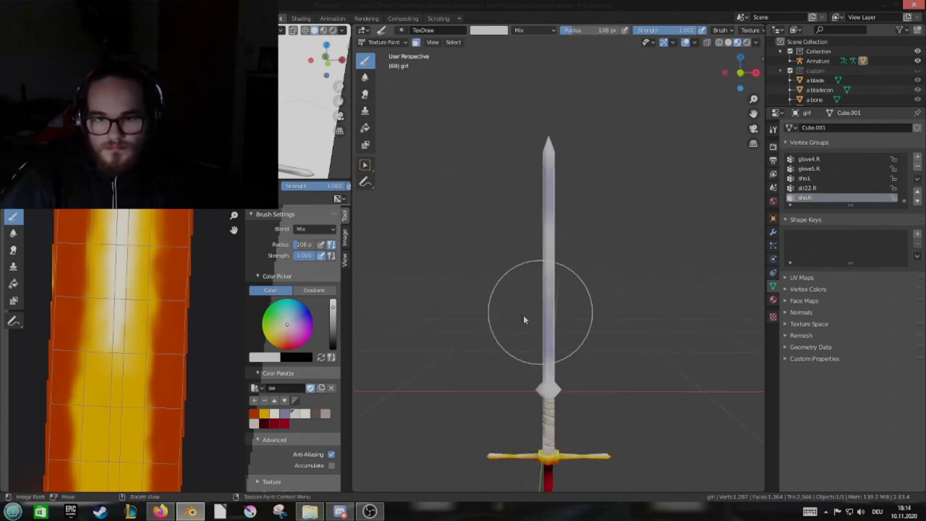
Shrink the brush to 53 px and switch to white to soften the blade's lilac tint
scroll(637, 246, down, 5)
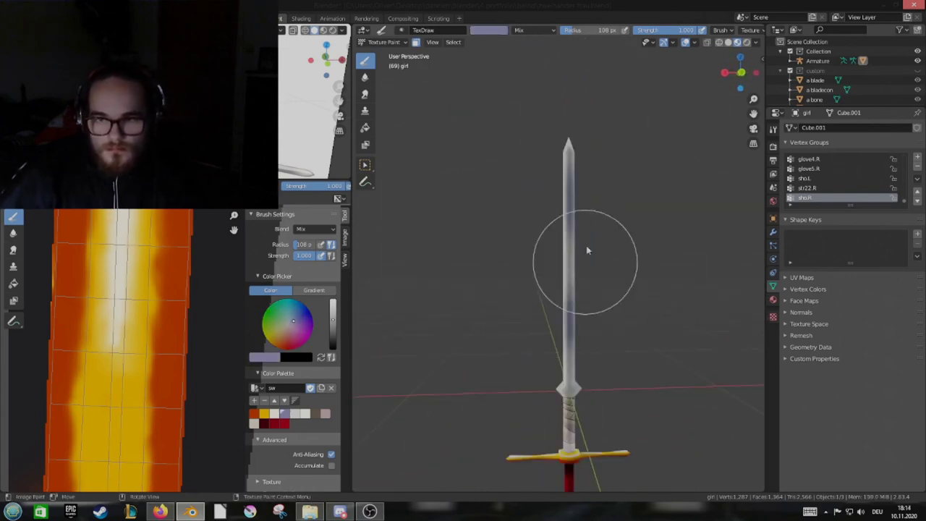
mouse_move(584, 251)
middle_down()
mouse_move(543, 264)
mouse_move(564, 330)
middle_up()
scroll(557, 304, up, 6)
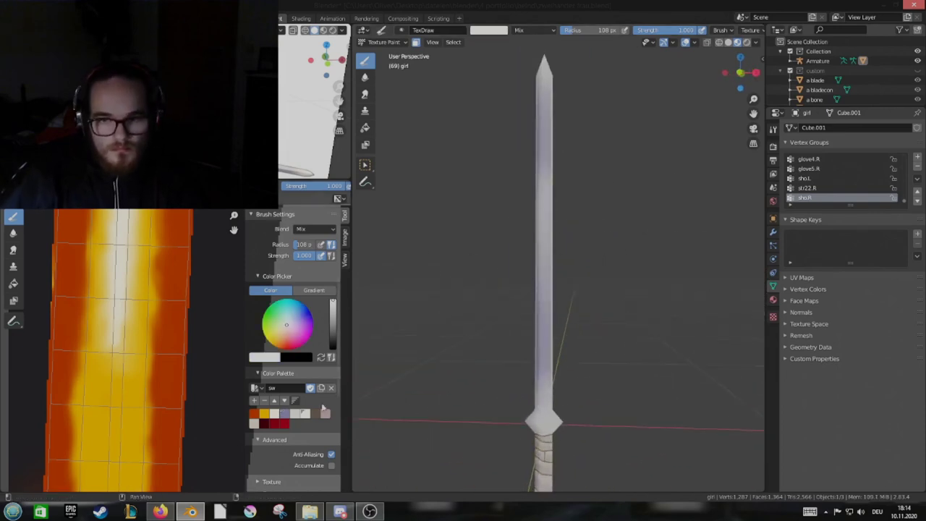
scroll(649, 276, up, 4)
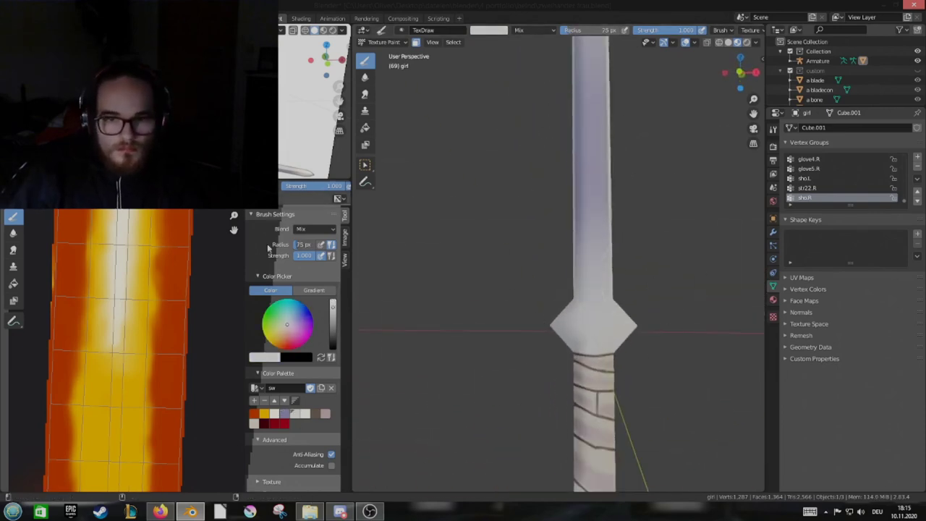
key(f)
click(456, 396)
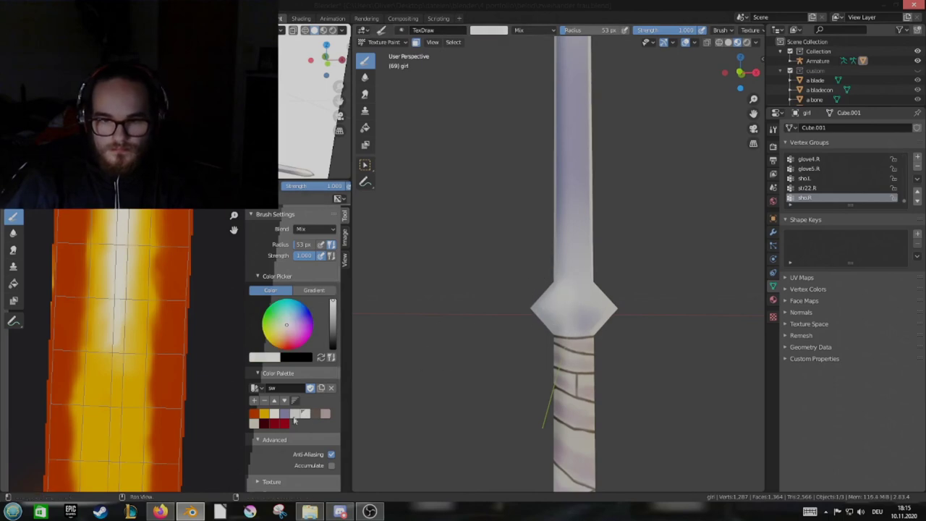
click(294, 414)
mouse_move(530, 308)
middle_down()
mouse_move(561, 325)
mouse_move(582, 294)
mouse_move(447, 309)
middle_up()
key(s)
key(s)
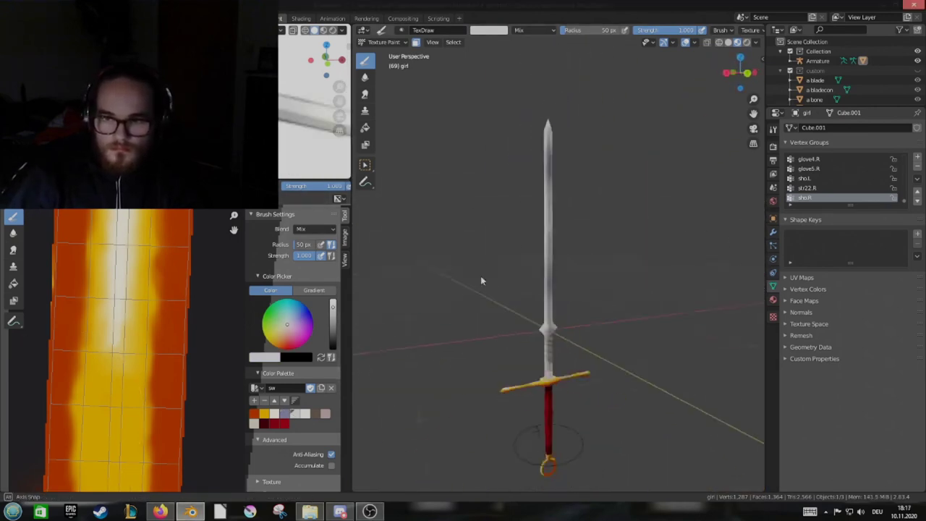
middle_drag(663, 326, 629, 340)
Sample a colour from the painted sword and zoom in on the grip and guard
key(s)
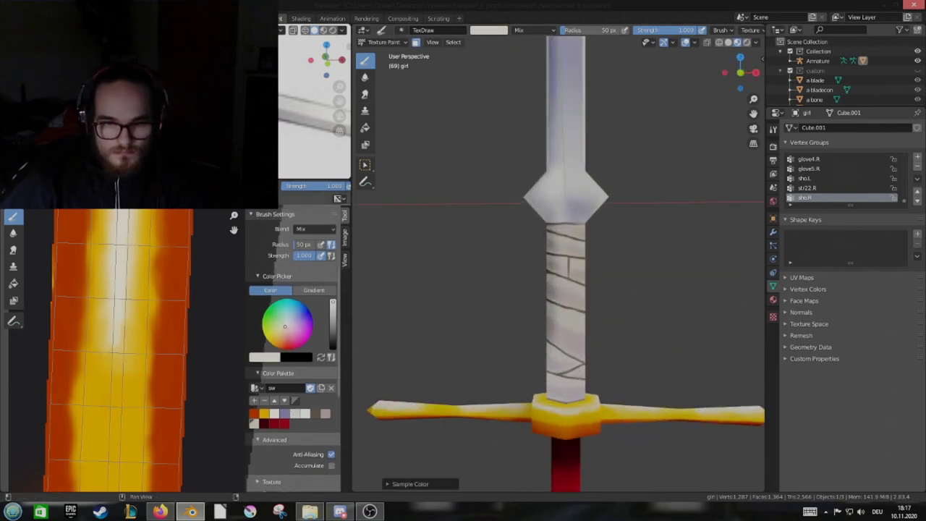
mouse_move(565, 318)
middle_down()
mouse_move(551, 348)
mouse_move(559, 269)
mouse_move(574, 321)
mouse_move(620, 337)
mouse_move(440, 270)
mouse_move(497, 269)
mouse_move(675, 332)
mouse_move(586, 294)
mouse_move(558, 290)
mouse_move(676, 374)
mouse_move(434, 320)
mouse_move(567, 189)
middle_up()
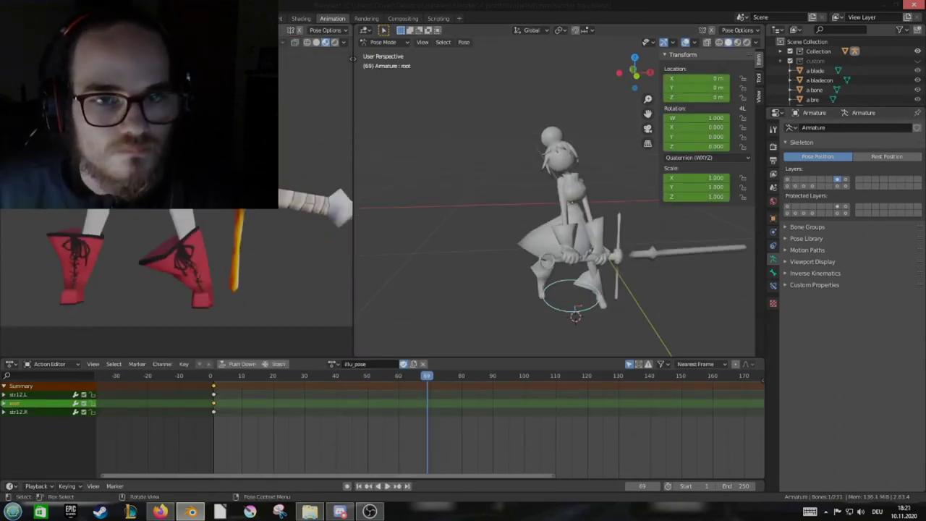
Widen the 3D view, pull back from the head close-up, and confirm the head bone's rotation
scroll(564, 217, down, 2)
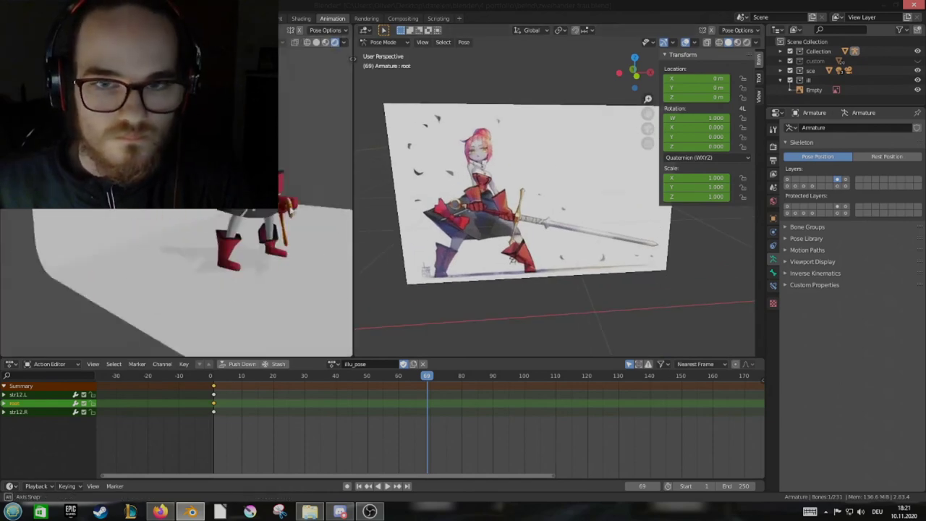
middle_drag(391, 260, 435, 267)
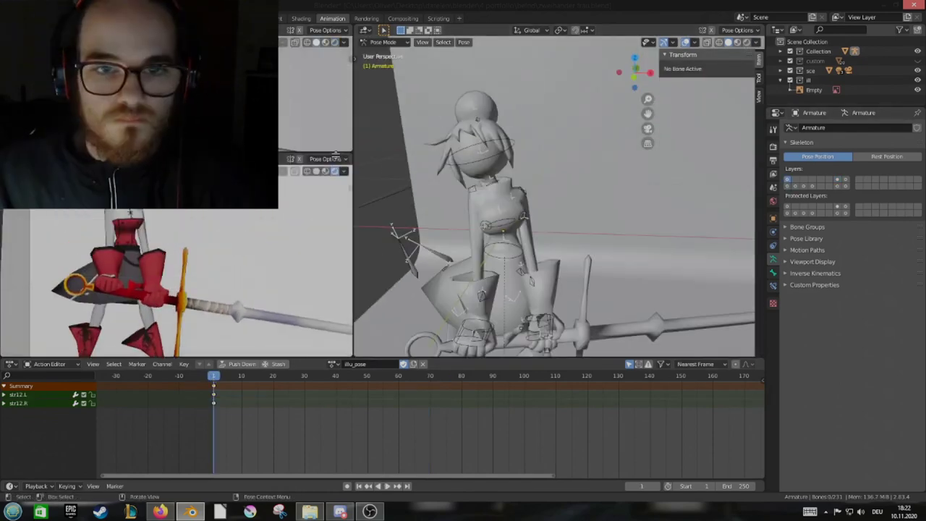
drag(496, 226, 346, 226)
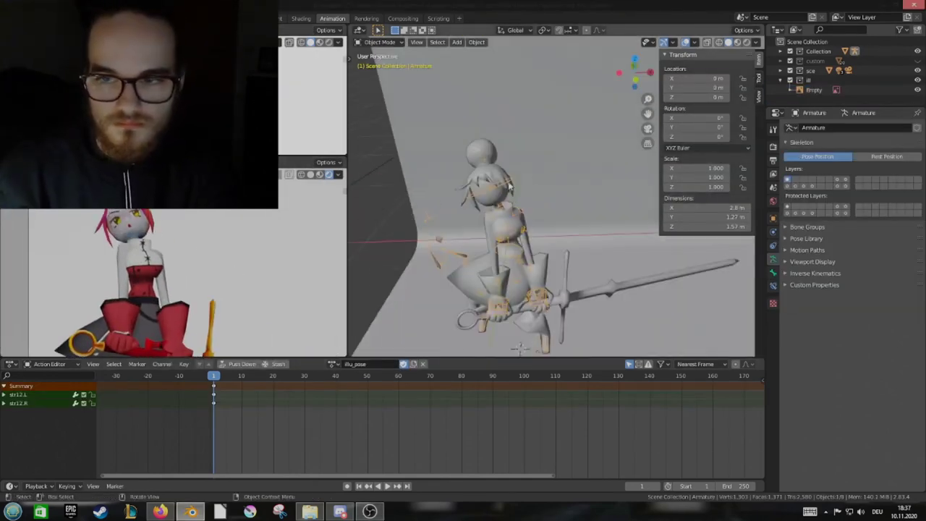
middle_drag(580, 140, 619, 94)
scroll(619, 94, down, 3)
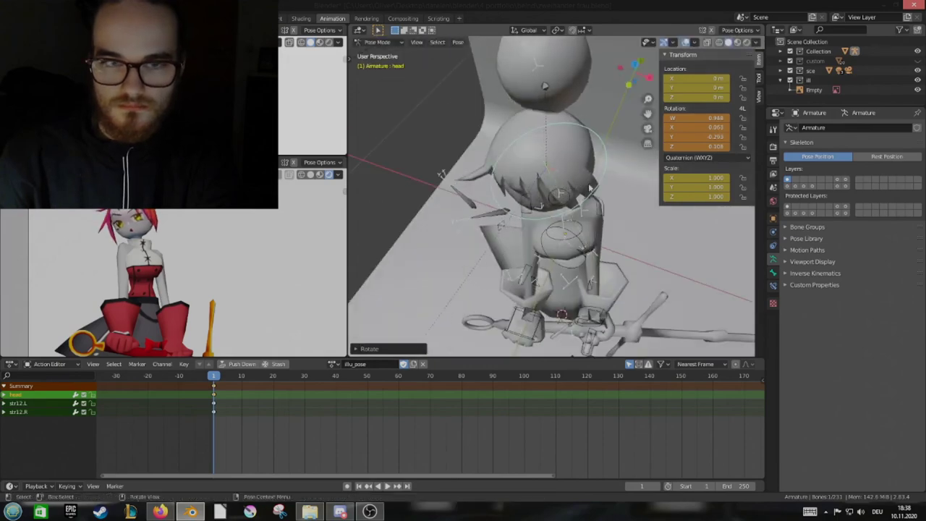
click(634, 151)
scroll(579, 167, up, 3)
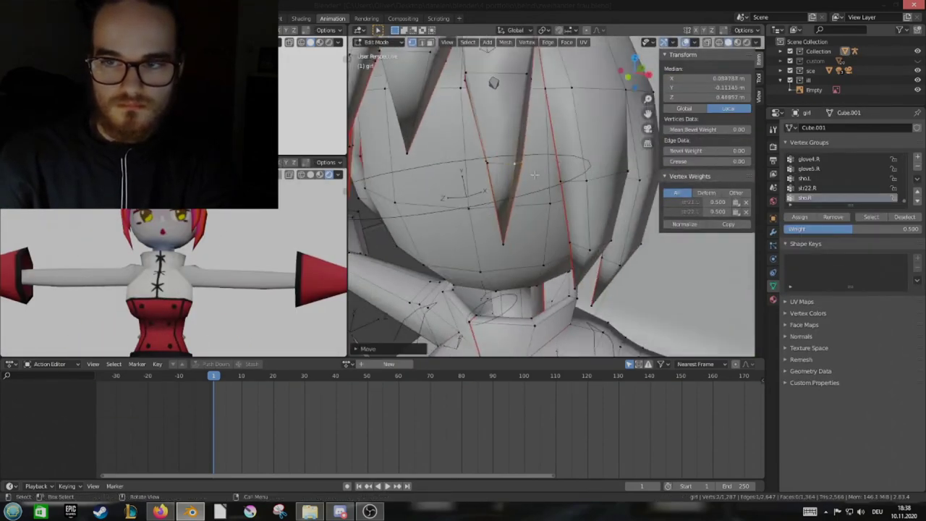
Orbit around the girl's head and start moving the selected head vertices with G
scroll(580, 144, up, 2)
middle_drag(580, 144, 589, 164)
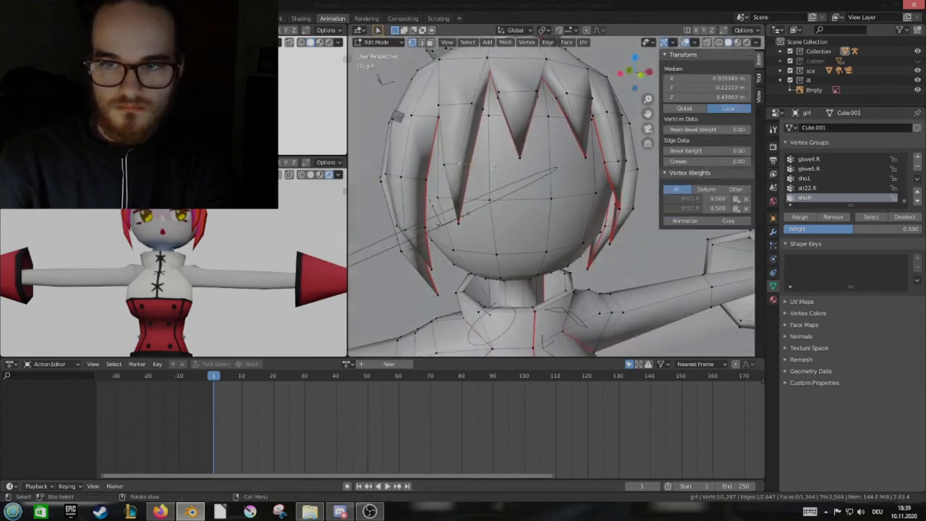
key(g)
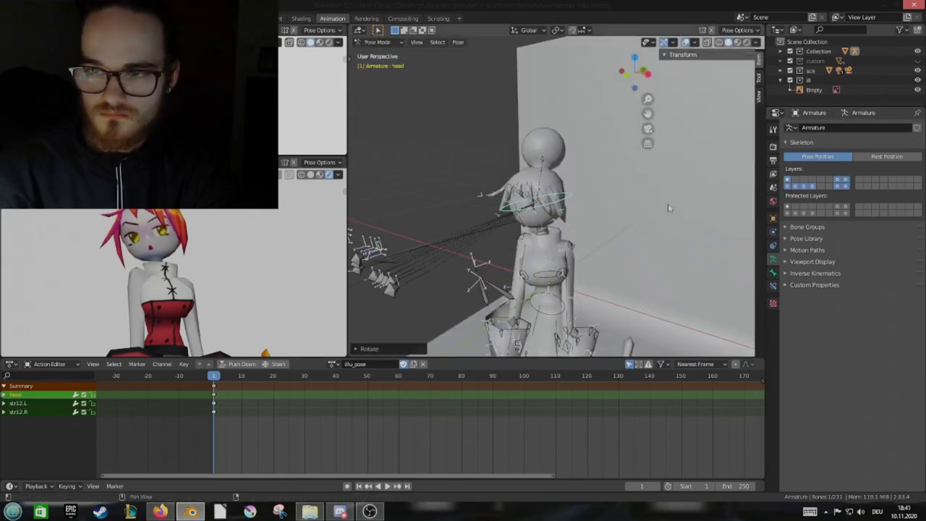
Bring up the viewport shading options and shift a selected pose bone around the skirt
key(z)
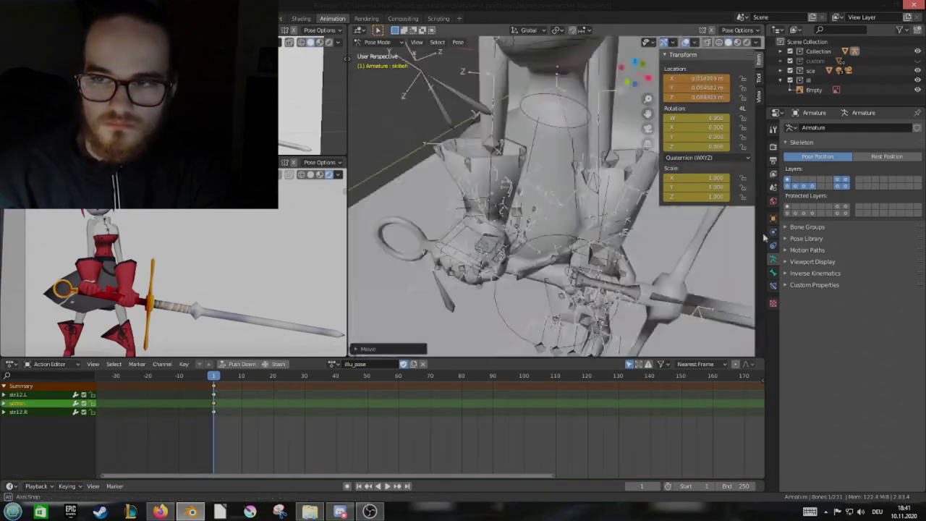
middle_drag(752, 238, 521, 166)
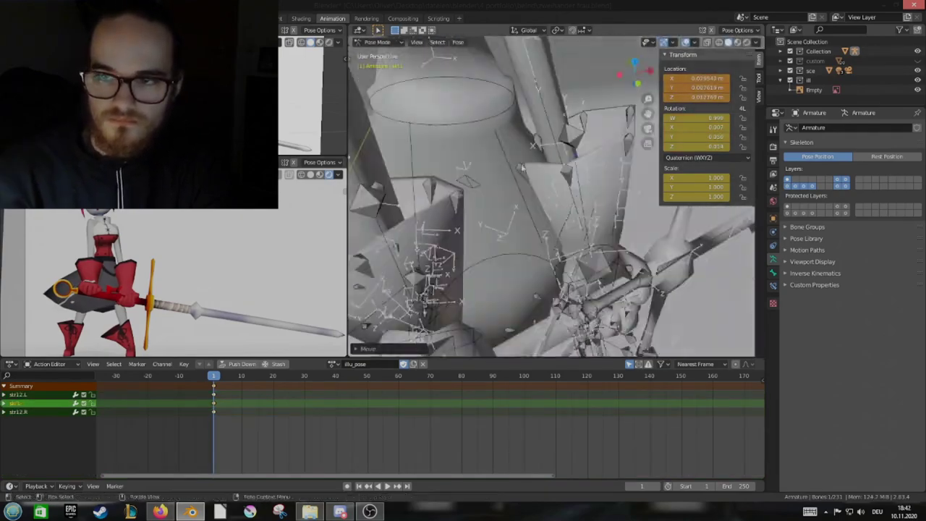